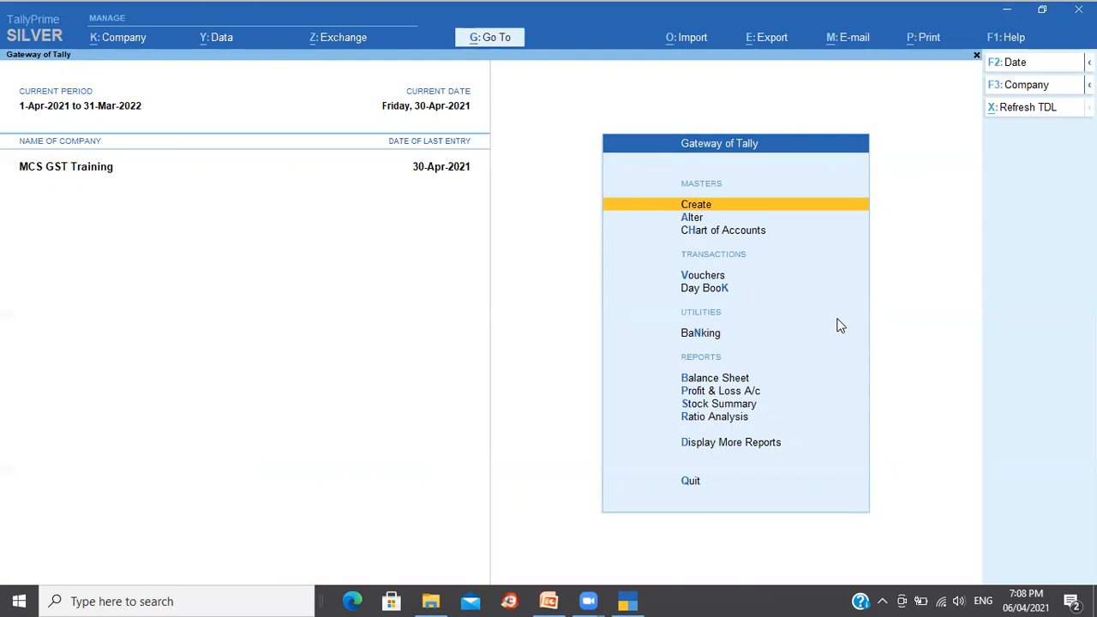
Step: Start creating a new voucher type master and name it Payments SBI
key("Return")
key("Down")
key("Down")
key("Down")
key("Return")
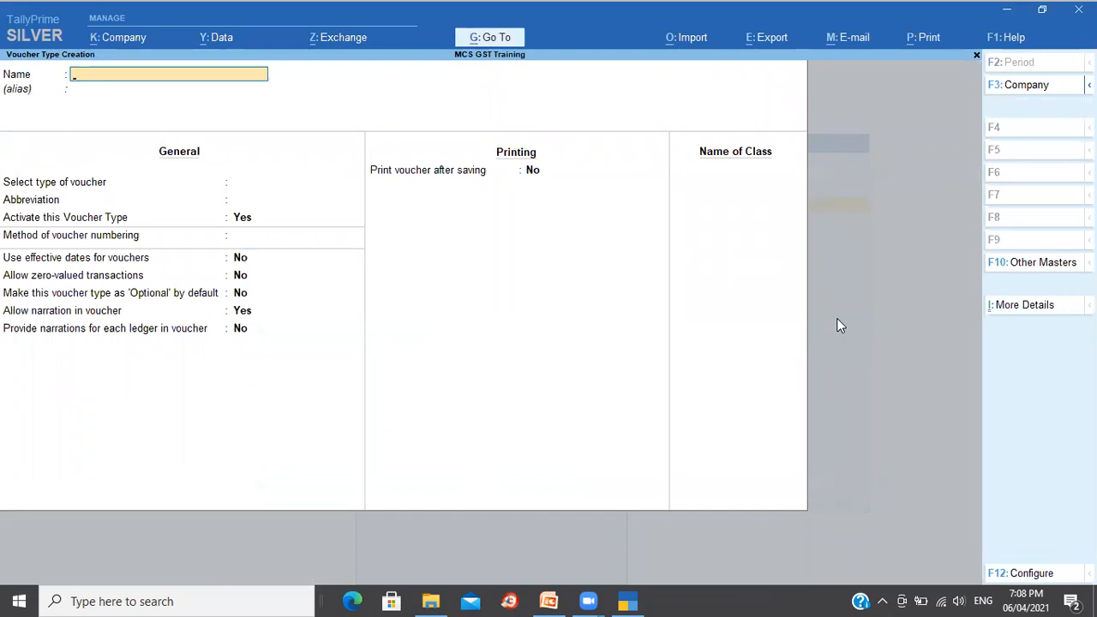
type("Payments SBI")
key("Return")
key("Return")
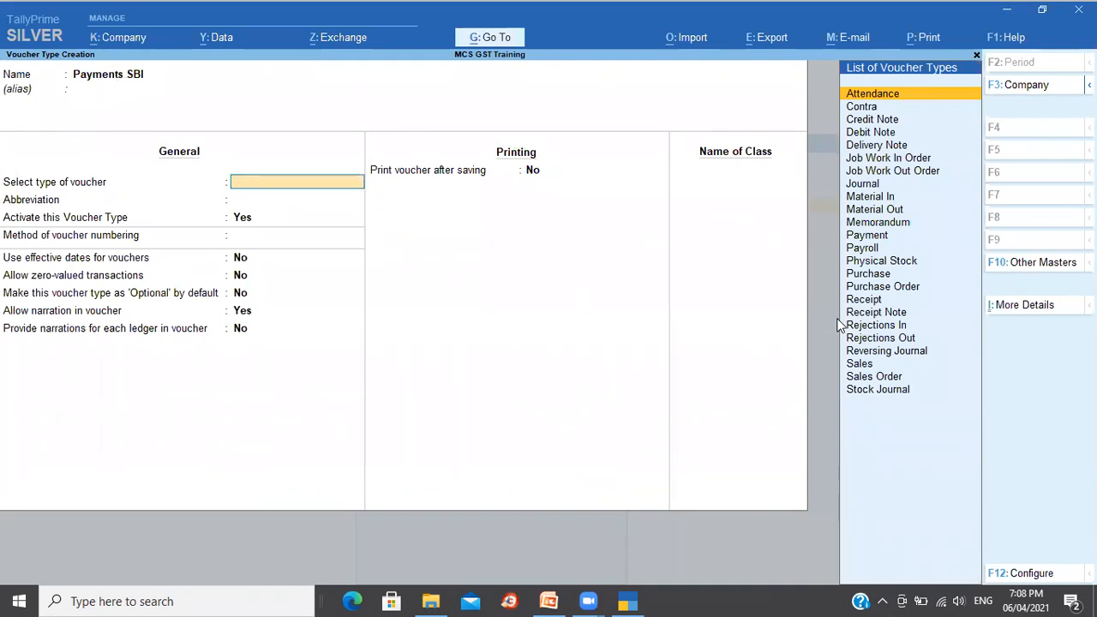
Step: Find Payment in the list of base voucher types for Payments SBI
key("Down")
key("Down")
key("Down")
key("Down")
key("Down")
key("Down")
key("Down")
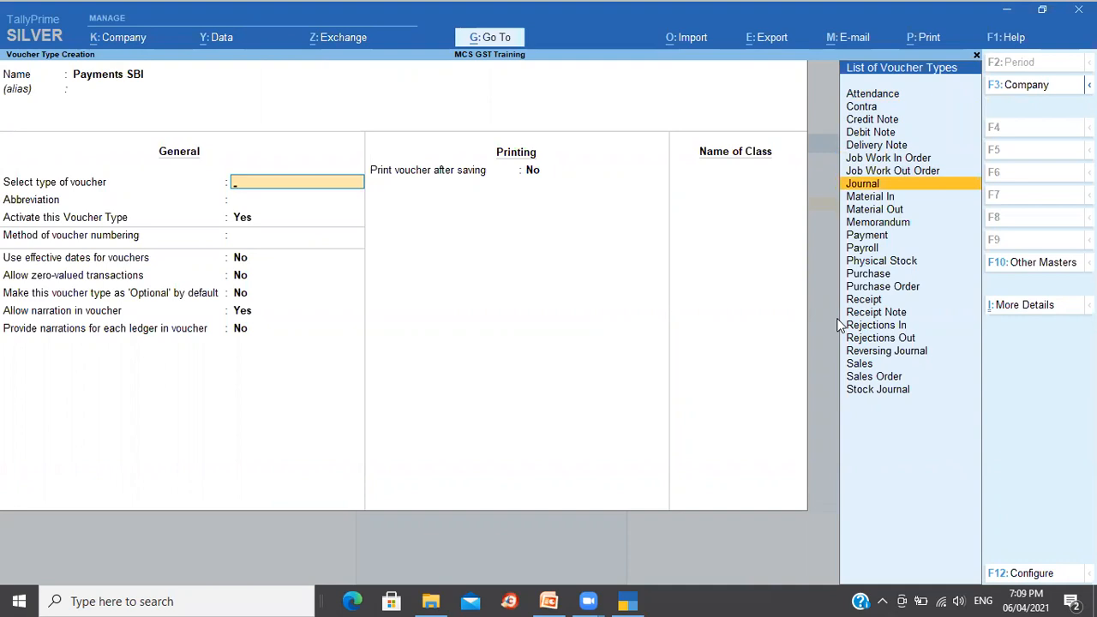
key("Down")
key("Down")
key("Down")
key("Down")
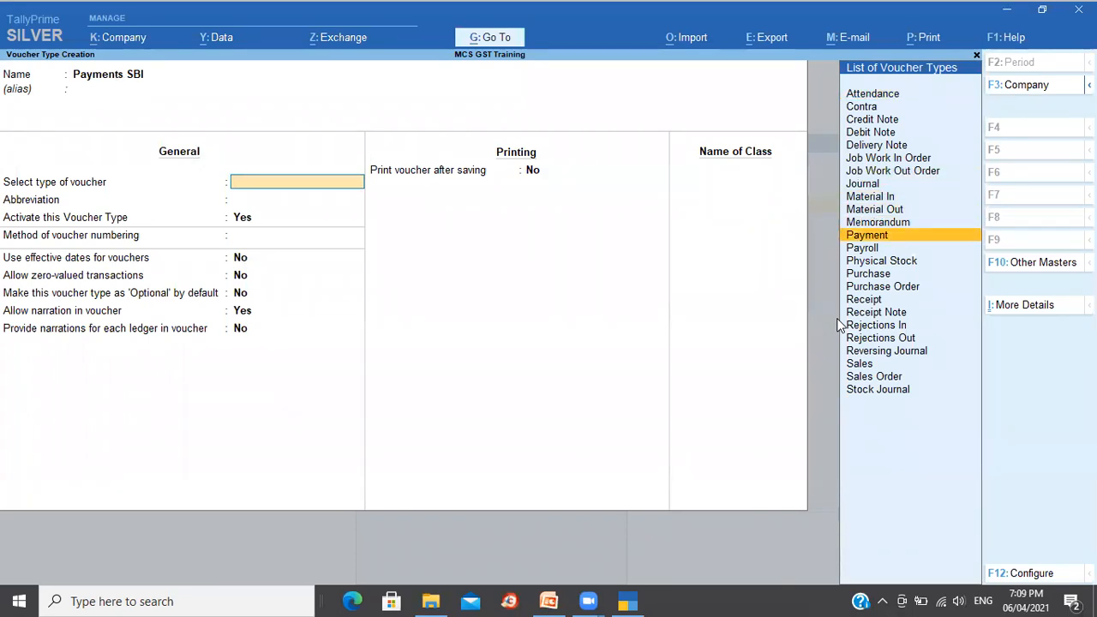
Step: Switch to the PowerPoint presentation to review the Voucher Type – Common Options slide, and return to TallyPrime
key("alt+Tab")
key("alt+Tab")
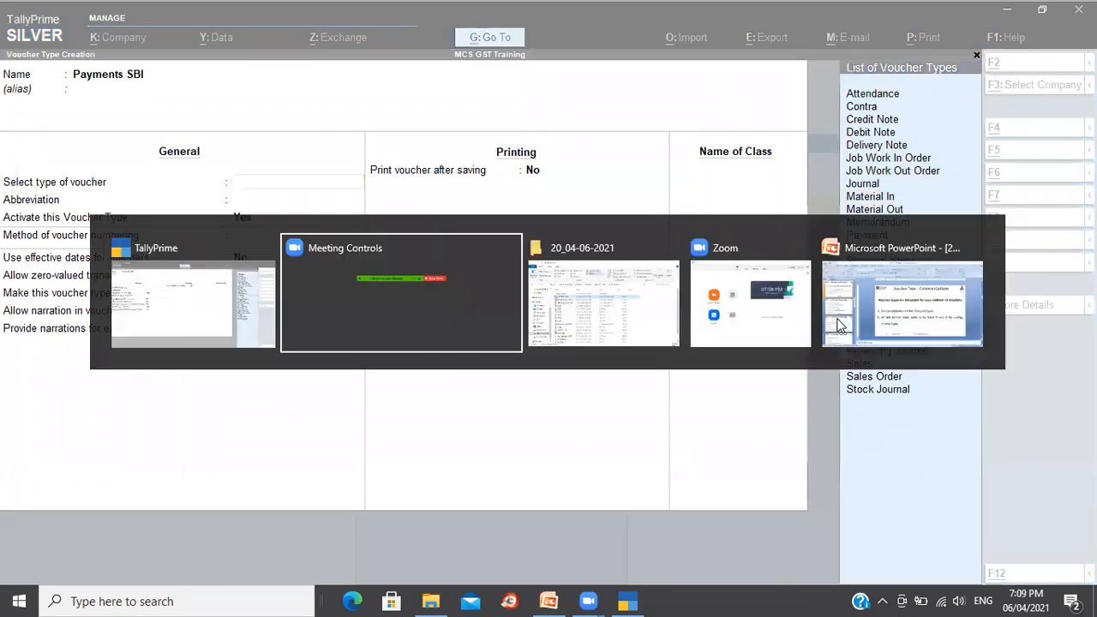
key("alt+Tab")
key("alt+Tab")
key("alt+Tab")
key("alt+Tab")
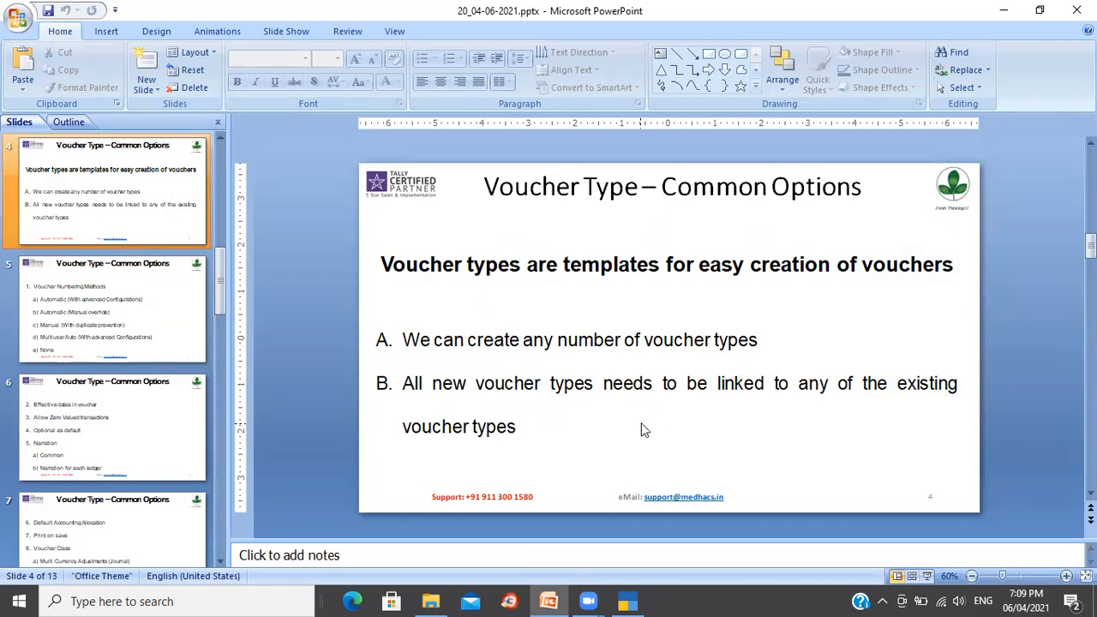
key("alt+Tab")
key("alt+Tab")
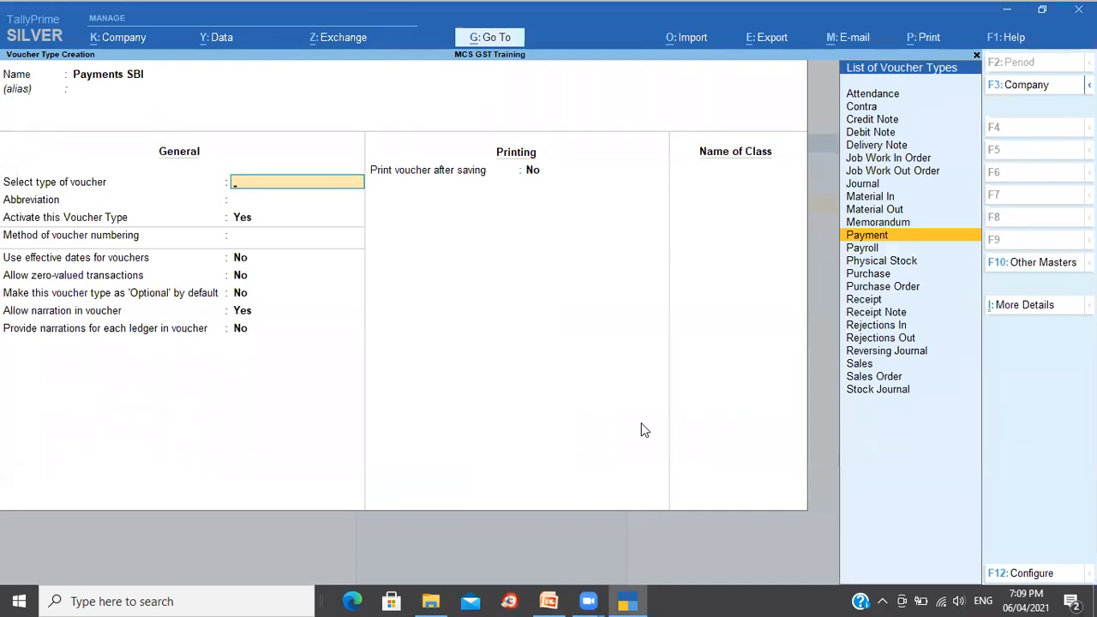
Step: Set the type of voucher to Payment for Payments SBI and save the voucher type
key("Return")
key("Return")
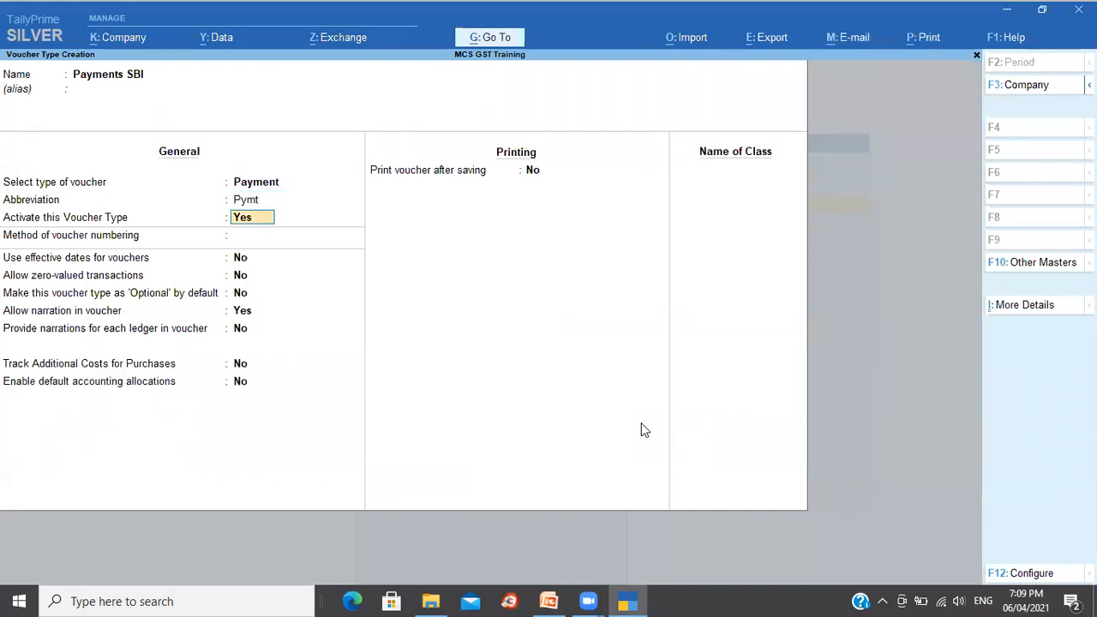
key("ctrl+a")
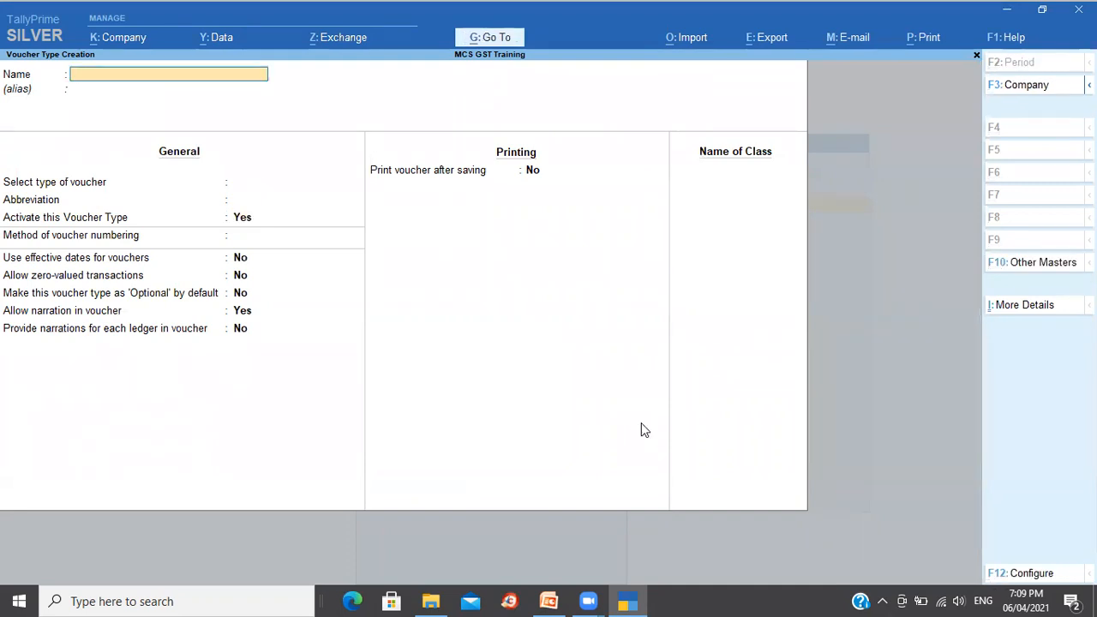
Step: Create a voucher type named Payments HDFC based on the Payment type and save it
type("Payments HDFC")
key("Return")
key("Return")
type("Pay")
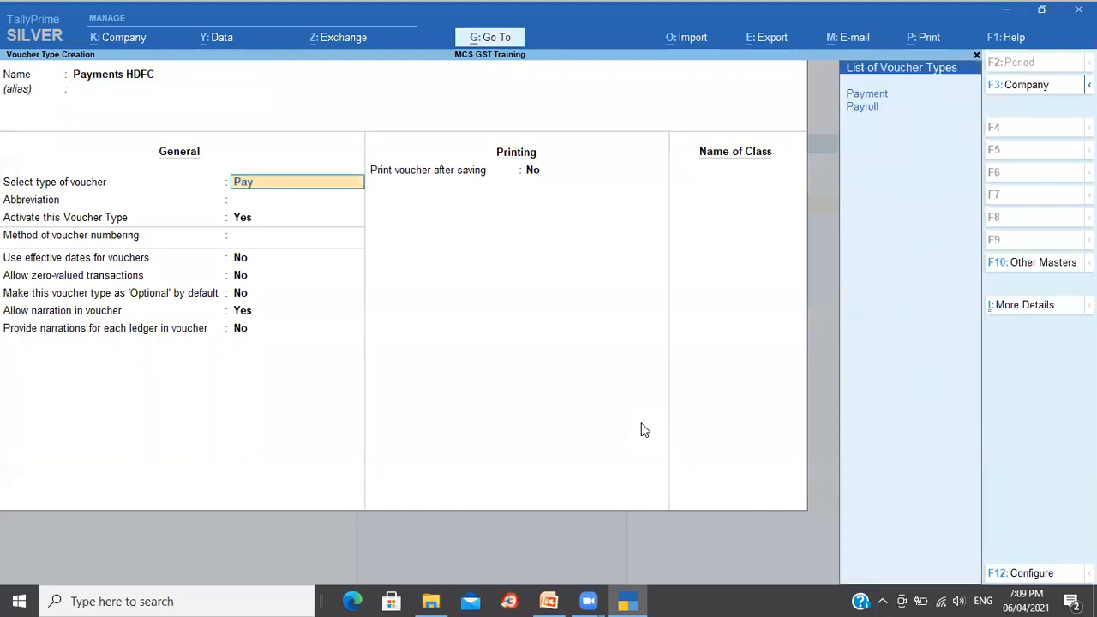
key("Return")
key("ctrl+a")
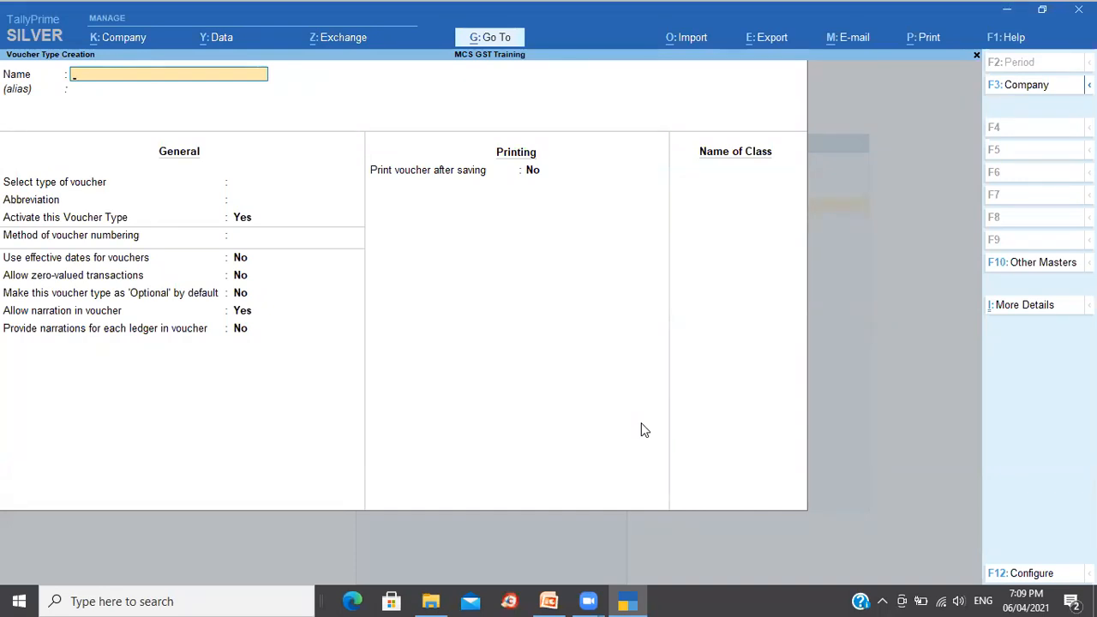
Step: Create a voucher type named Purchase Local based on the Purchase type and save it
type("Purchase Local")
key("Return")
key("Return")
type("Pur")
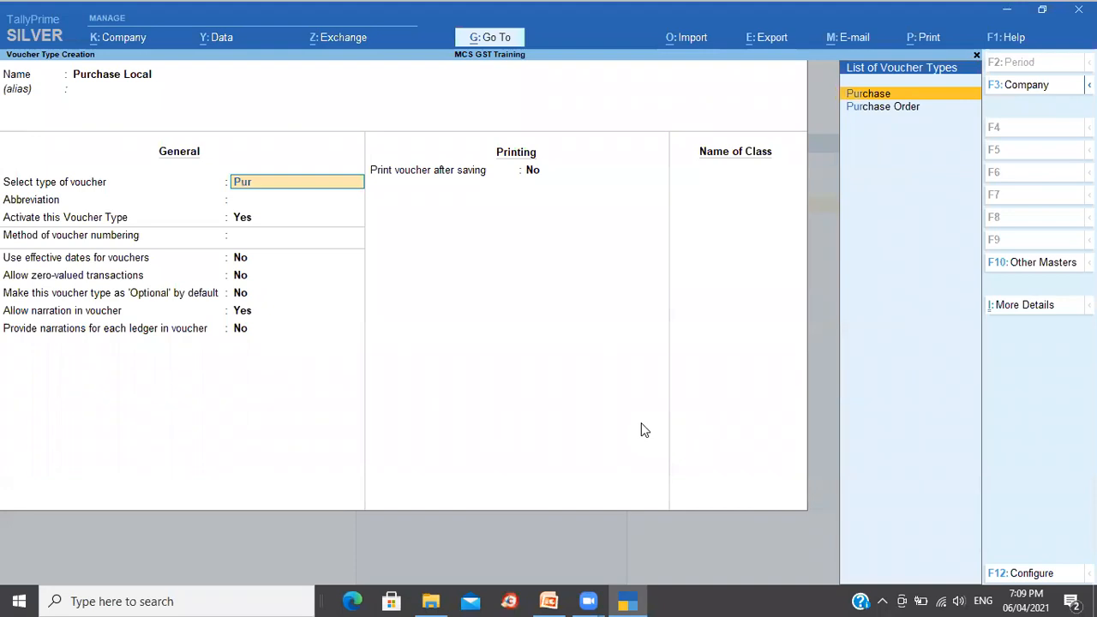
key("Return")
key("ctrl+a")
Step: Create a voucher type named Purchase Interestate based on the Purchase type and save it
type("P")
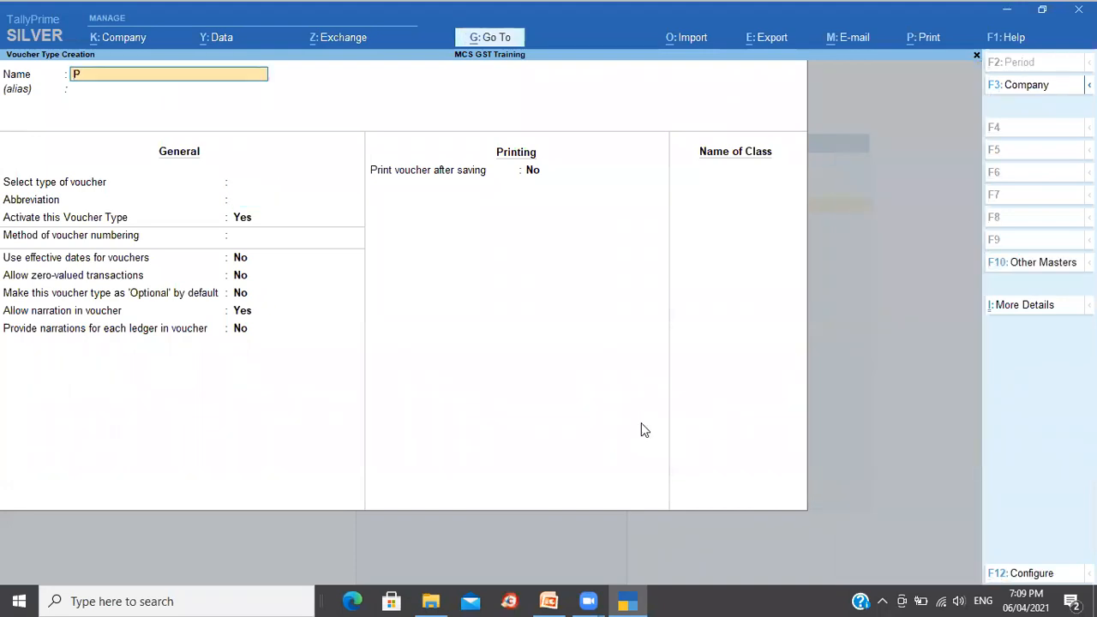
type("urchase Interestate")
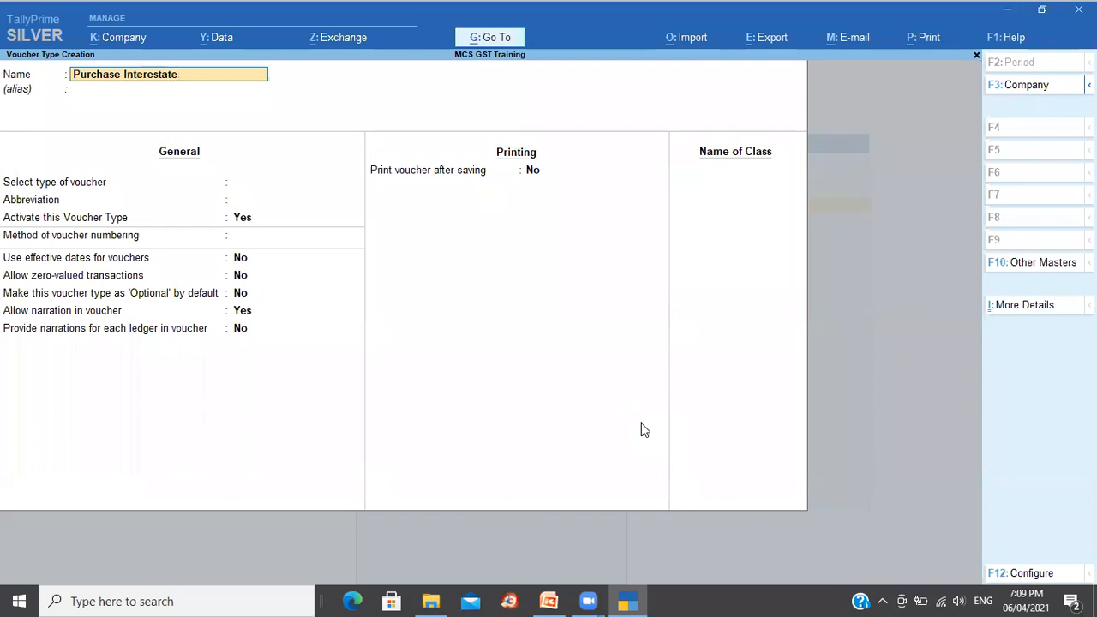
key("Return")
type("Pu")
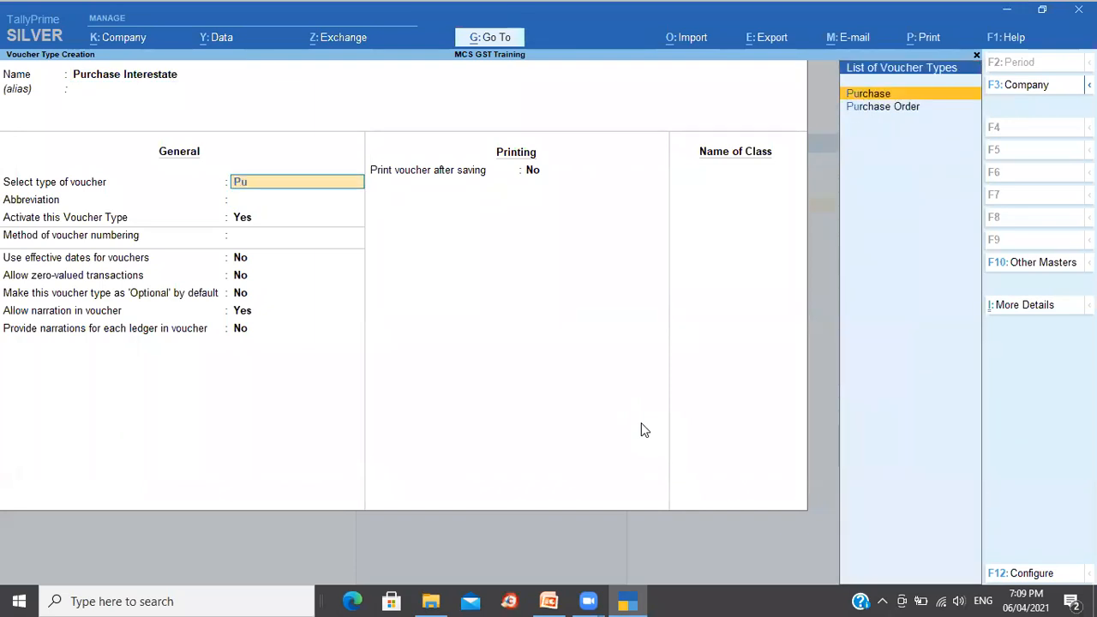
key("Return")
key("ctrl+a")
Step: Create a voucher type named Purchase Imports based on the Purchase type, save it, and return to the Gateway of Tally
type("Purc")
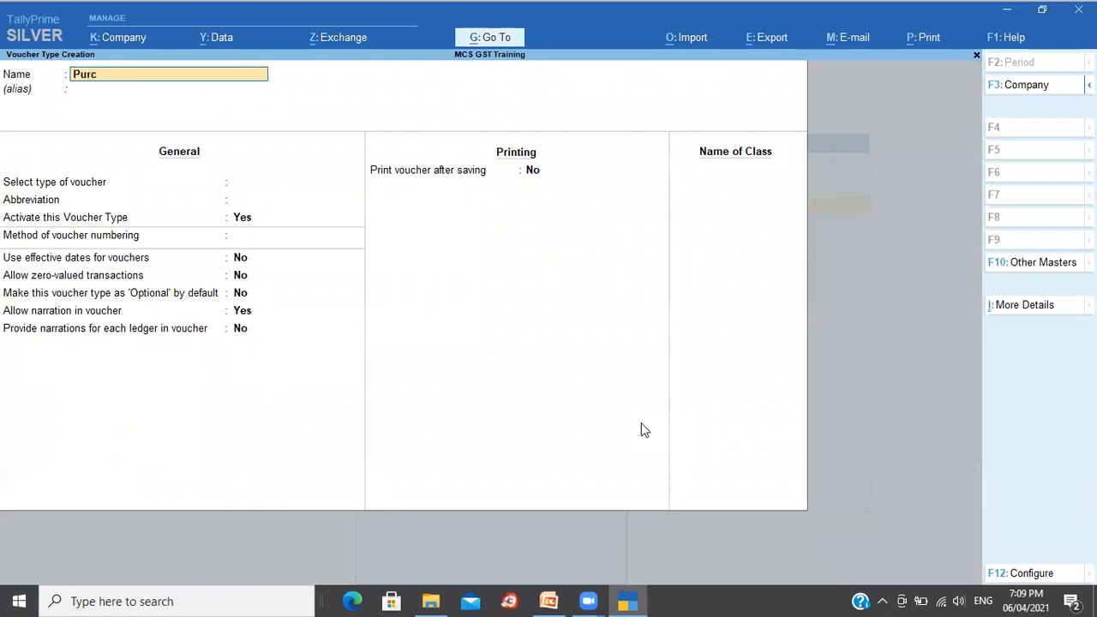
type("hase Imports")
key("Return")
key("Return")
type("pu")
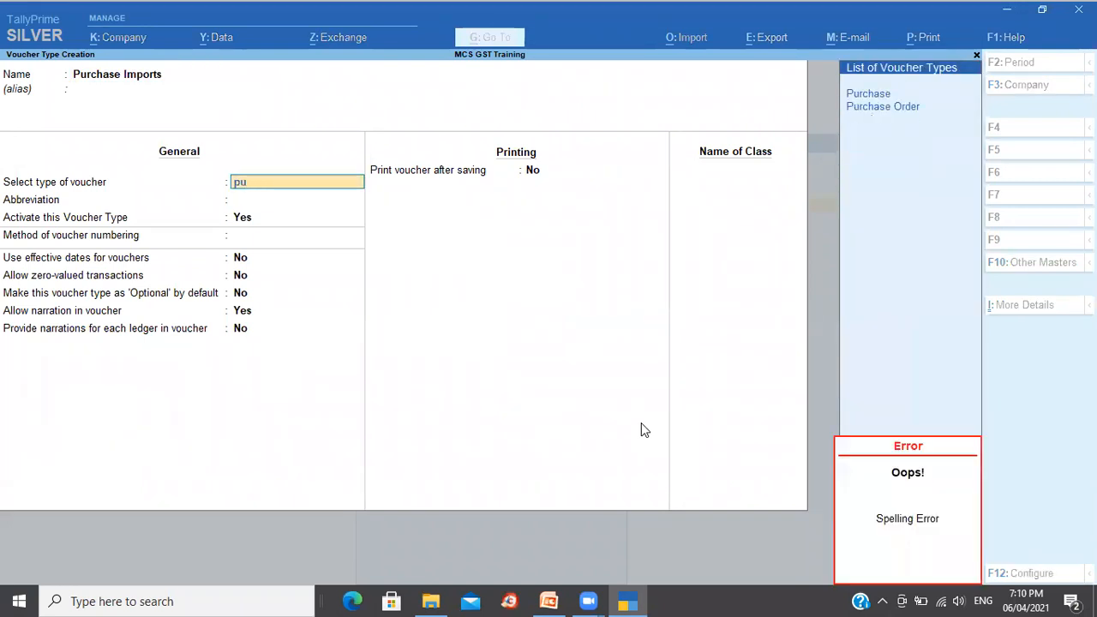
key("Return")
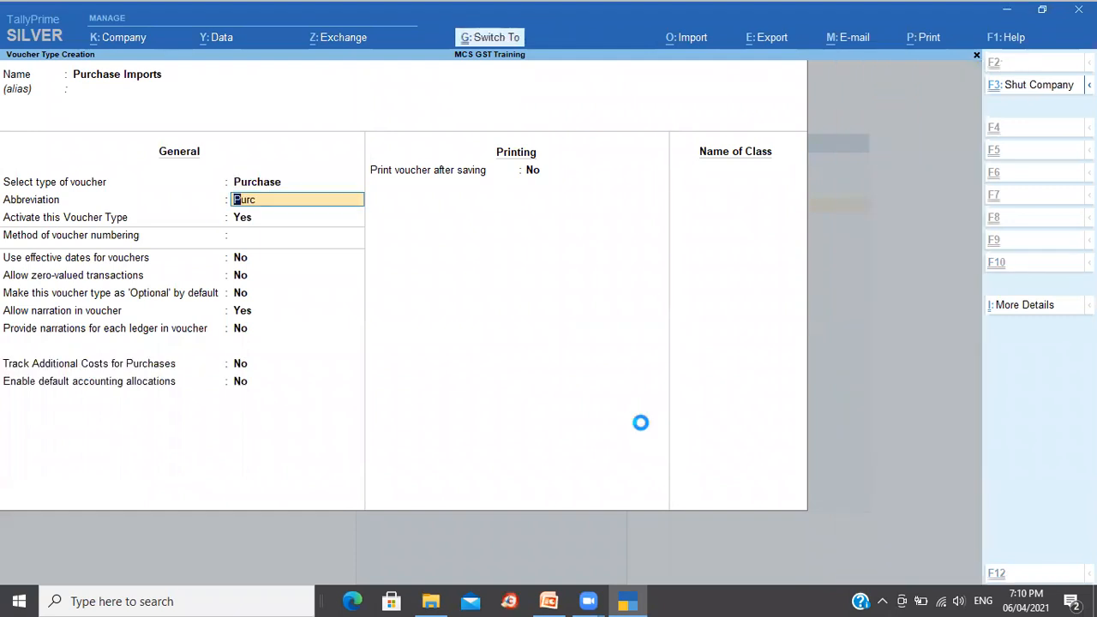
key("ctrl+a")
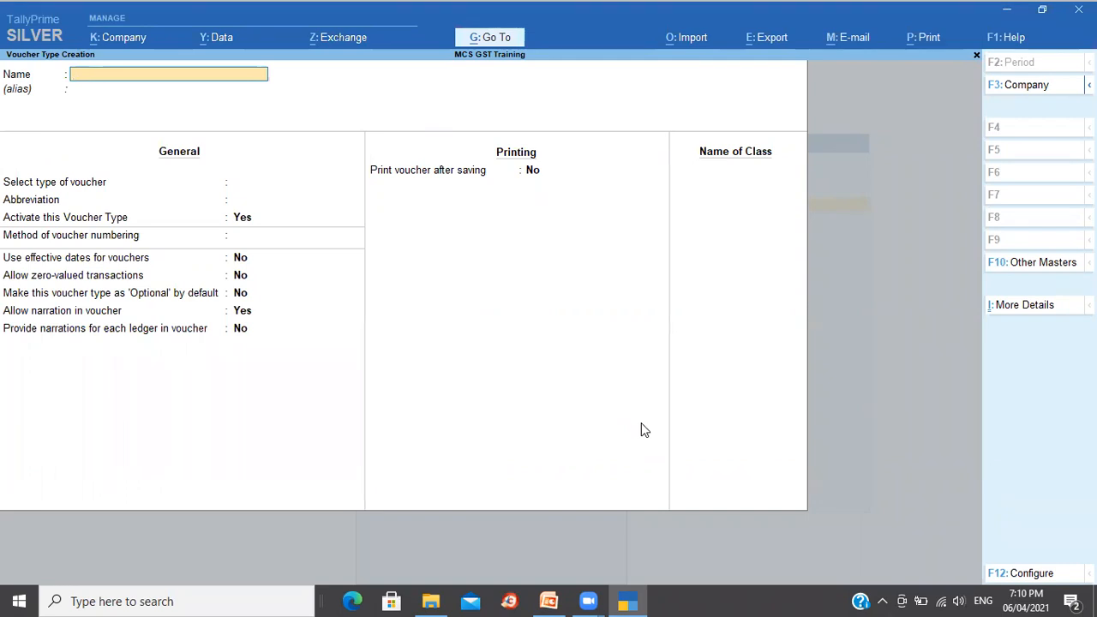
key("Escape")
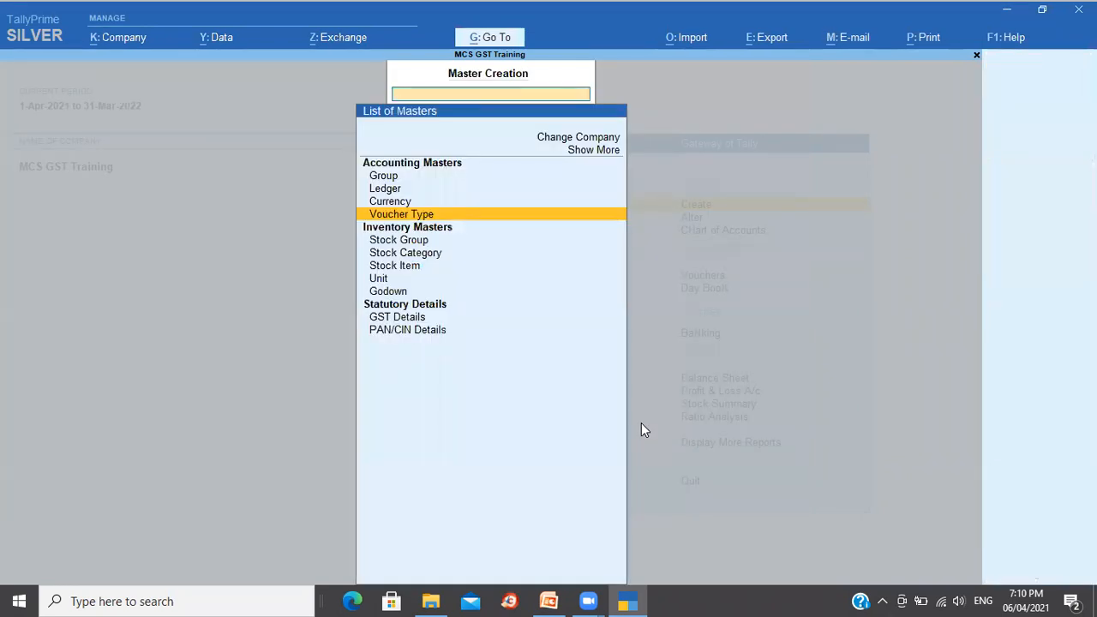
key("Escape")
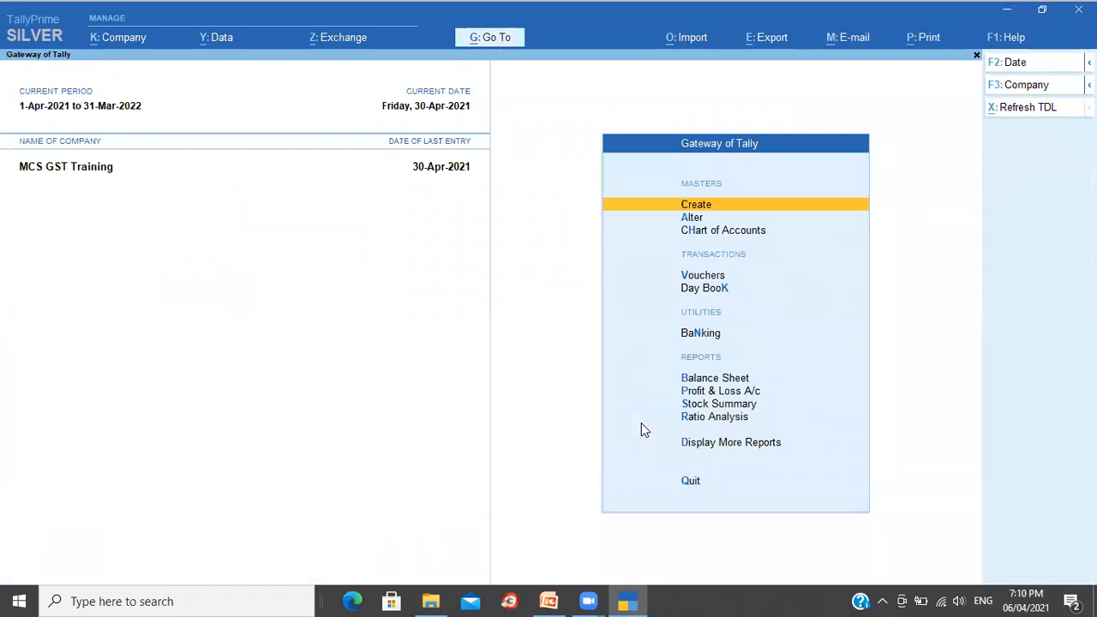
Step: Open the list of voucher types from the Chart of Accounts
key("Down")
key("Down")
key("Return")
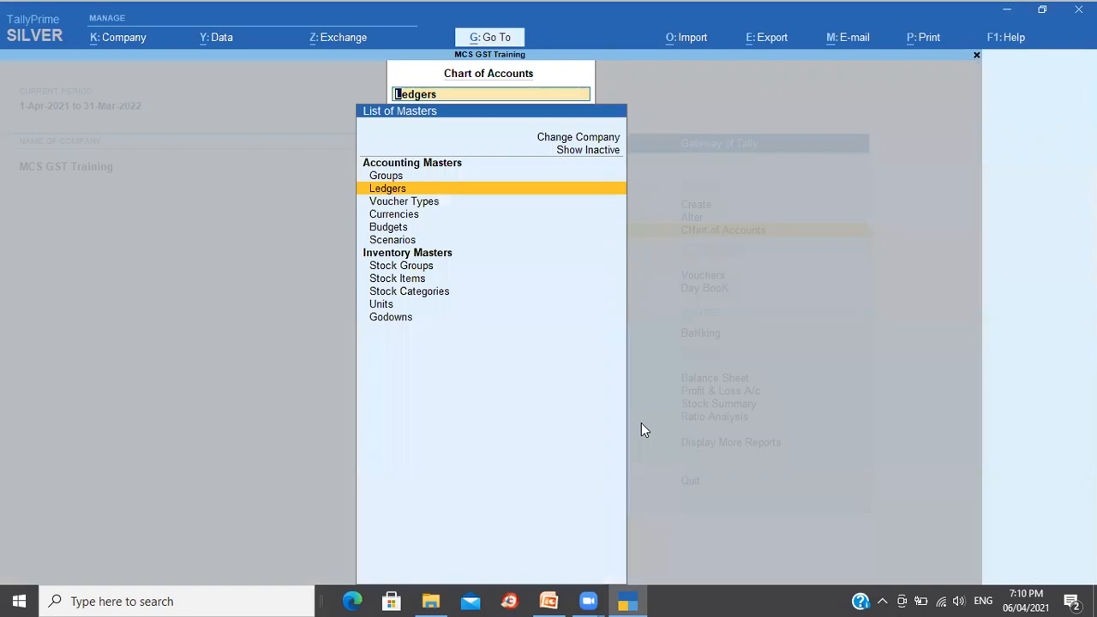
key("Down")
key("Return")
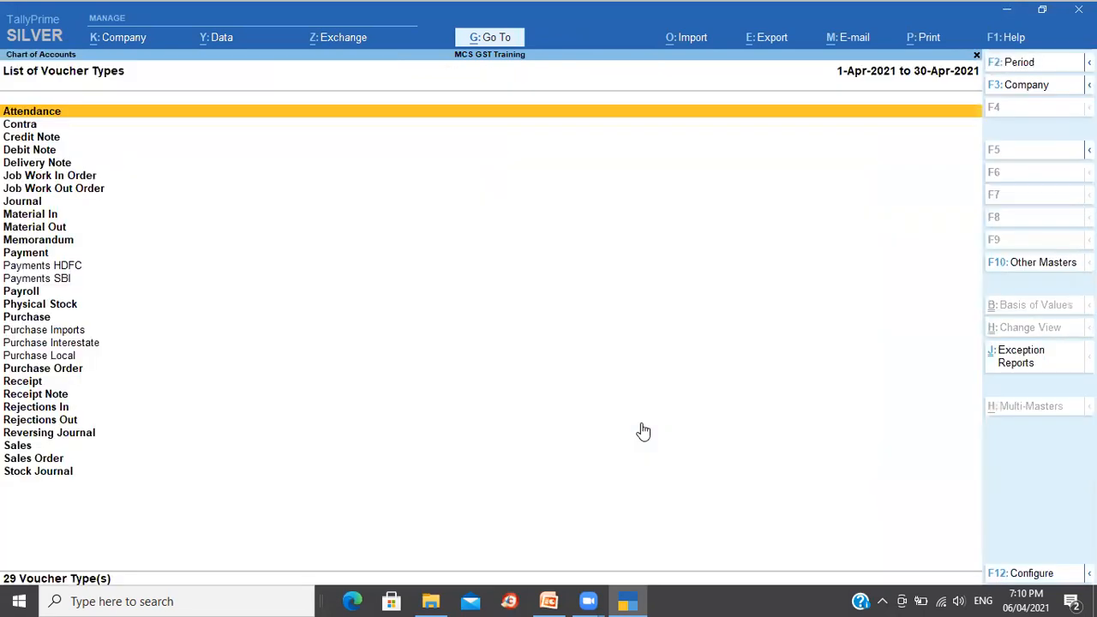
Step: Examine the Payment voucher type and the new payment voucher types in the list
key("Down")
key("Down")
key("Down")
key("Down")
key("Down")
key("Down")
key("Down")
key("Down")
key("Down")
key("Down")
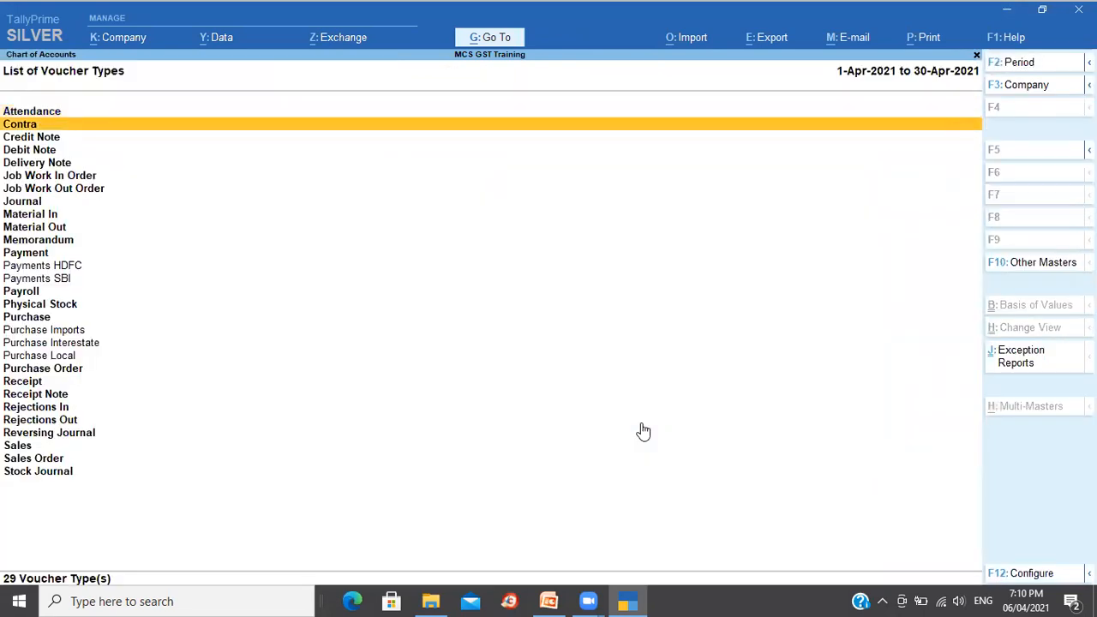
key("Down")
key("Down")
key("Down")
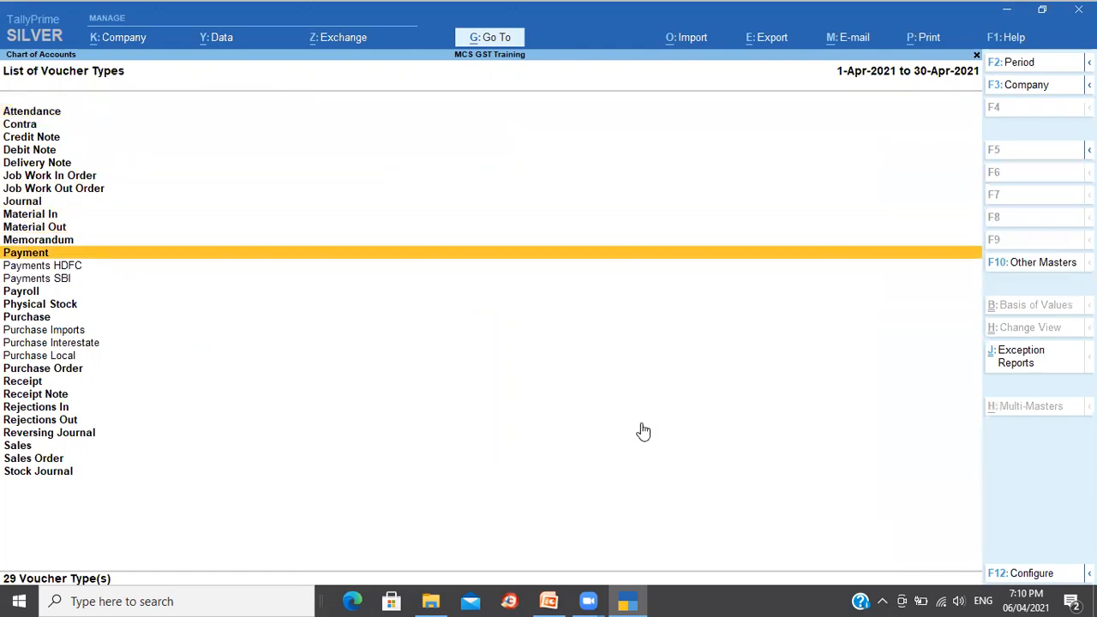
key("Down")
key("Up")
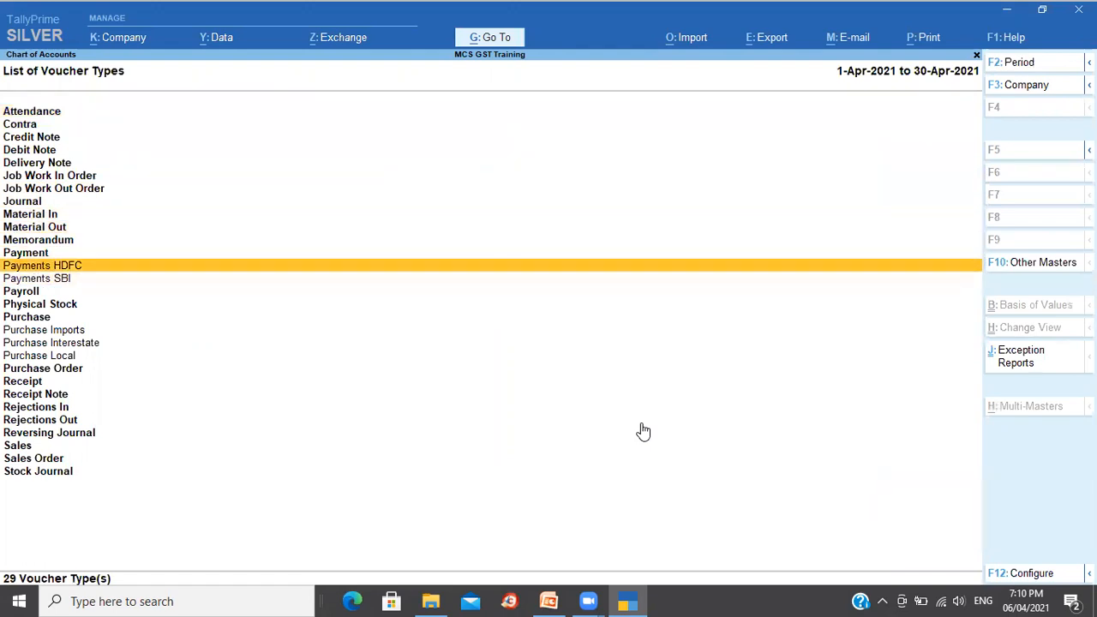
Step: Examine the new purchase voucher types in the list, and return to the Gateway of Tally
key("Down")
key("Down")
key("Down")
key("Down")
key("Down")
key("Down")
key("Down")
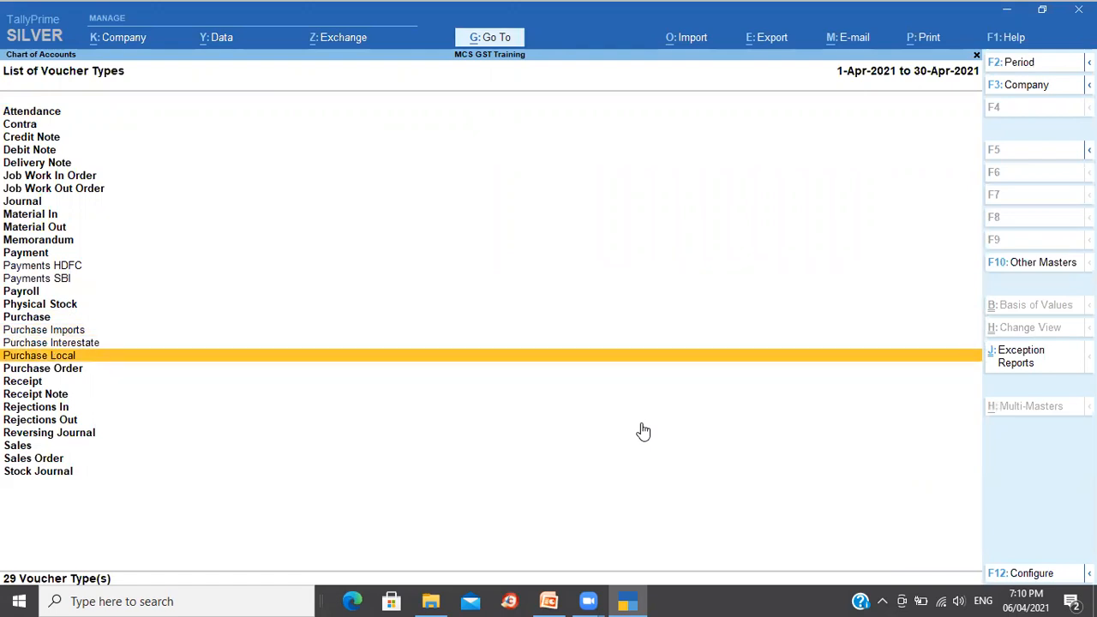
key("Up")
key("Up")
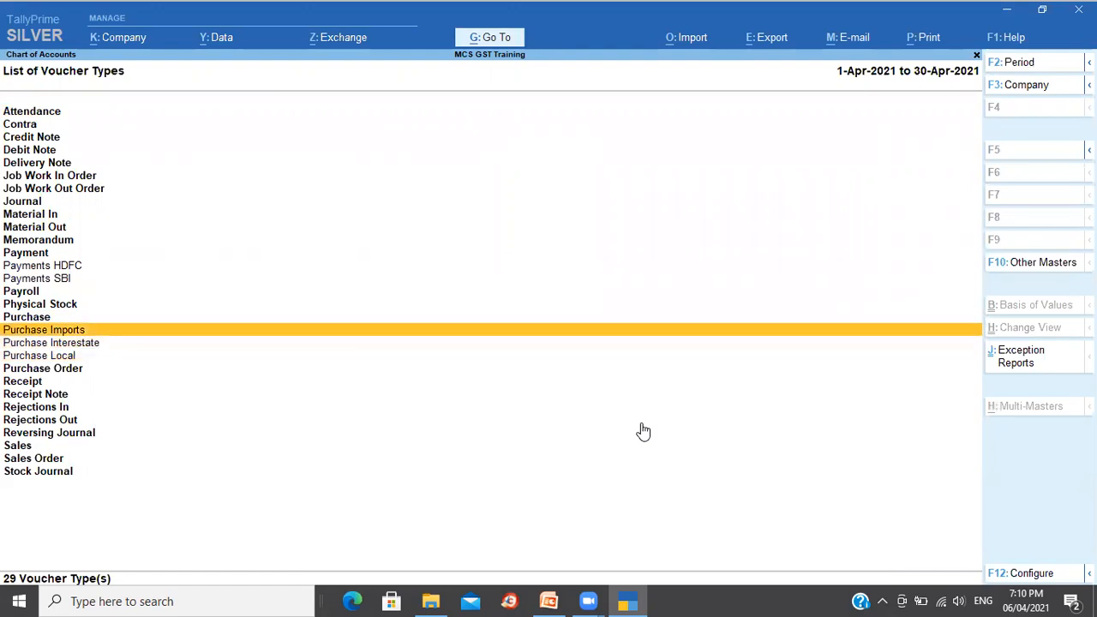
key("Down")
key("Down")
key("Up")
key("Up")
key("Up")
key("Up")
key("Up")
key("Up")
key("Up")
key("Up")
key("Up")
key("Up")
key("Up")
key("Up")
key("Up")
key("Up")
key("Up")
key("Up")
key("Up")
key("Up")
key("Up")
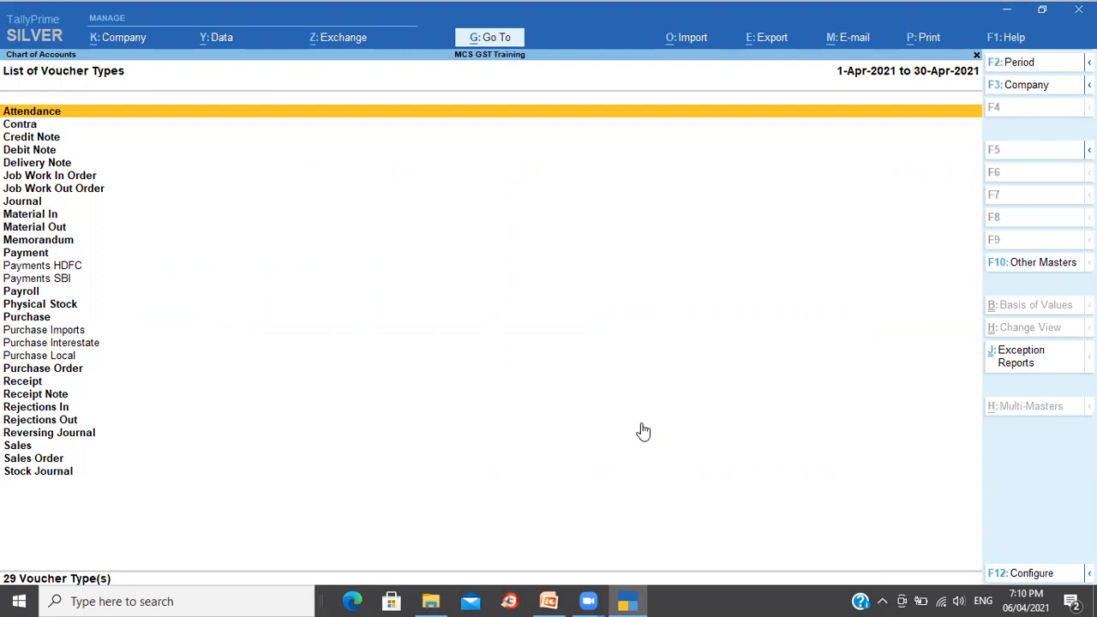
key("Escape")
key("Escape")
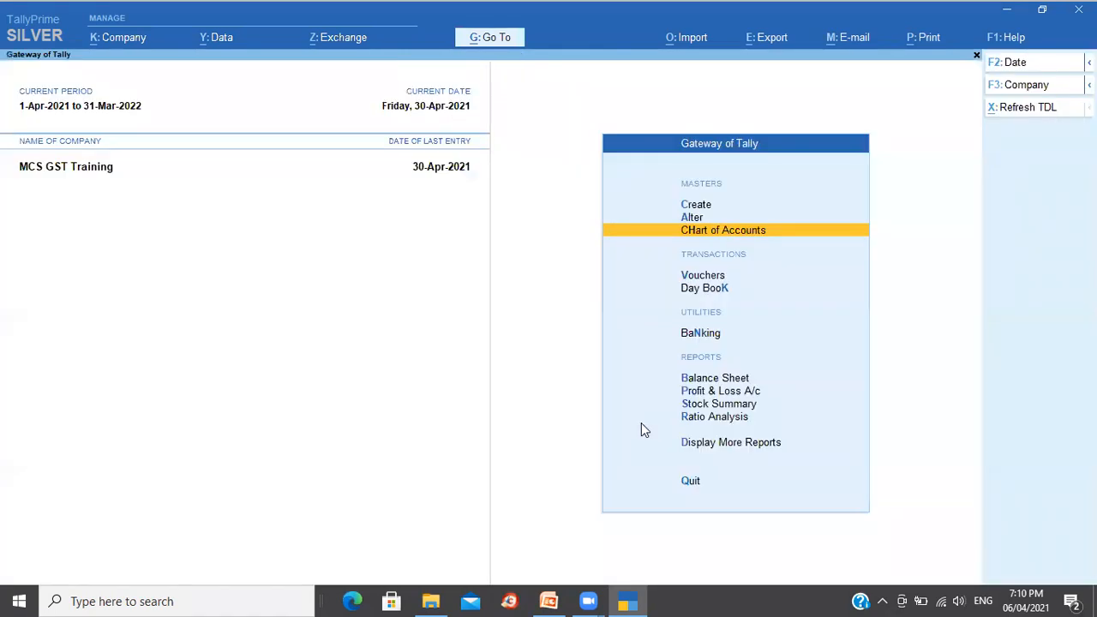
Step: Start a new payment voucher and change its voucher type to Payments SBI
key("Down")
key("Return")
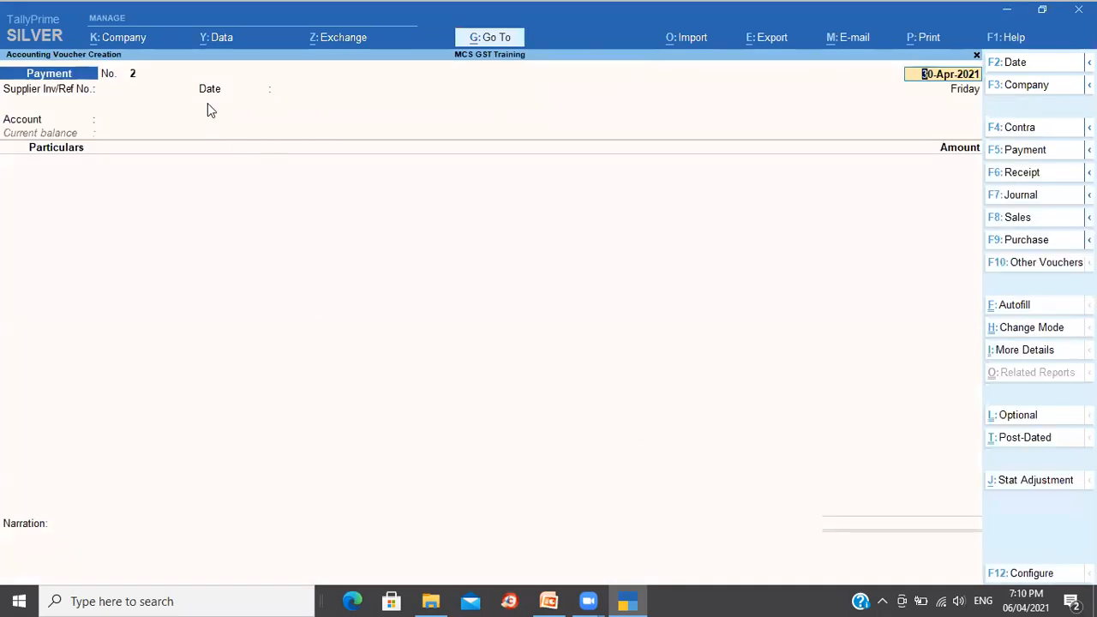
left_click(1032, 155)
key("Down")
key("Down")
key("Down")
key("Up")
key("Up")
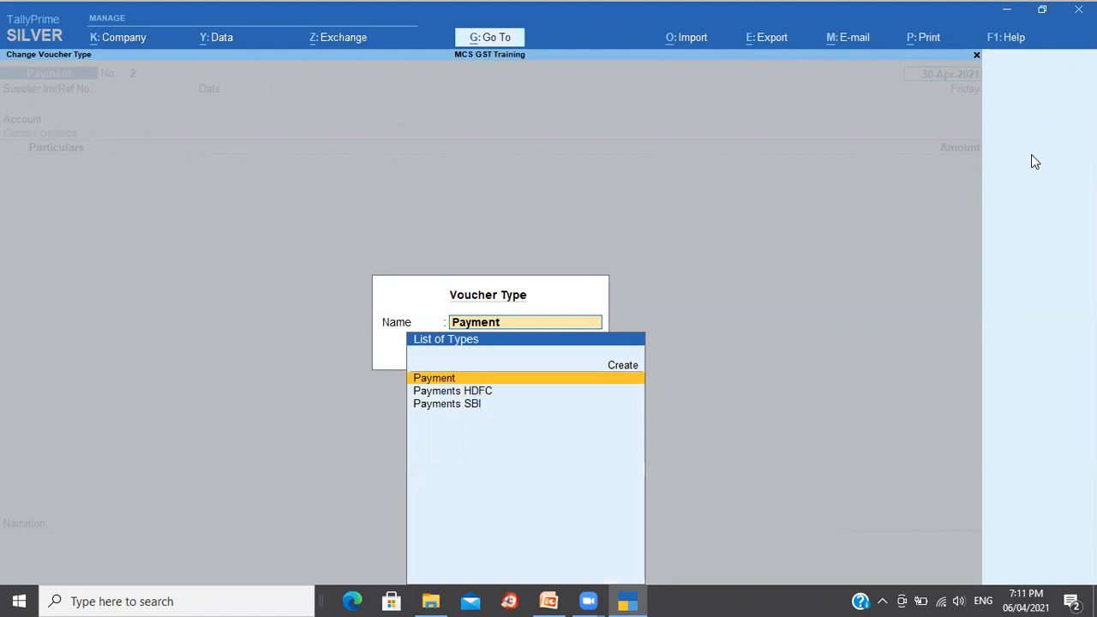
key("Down")
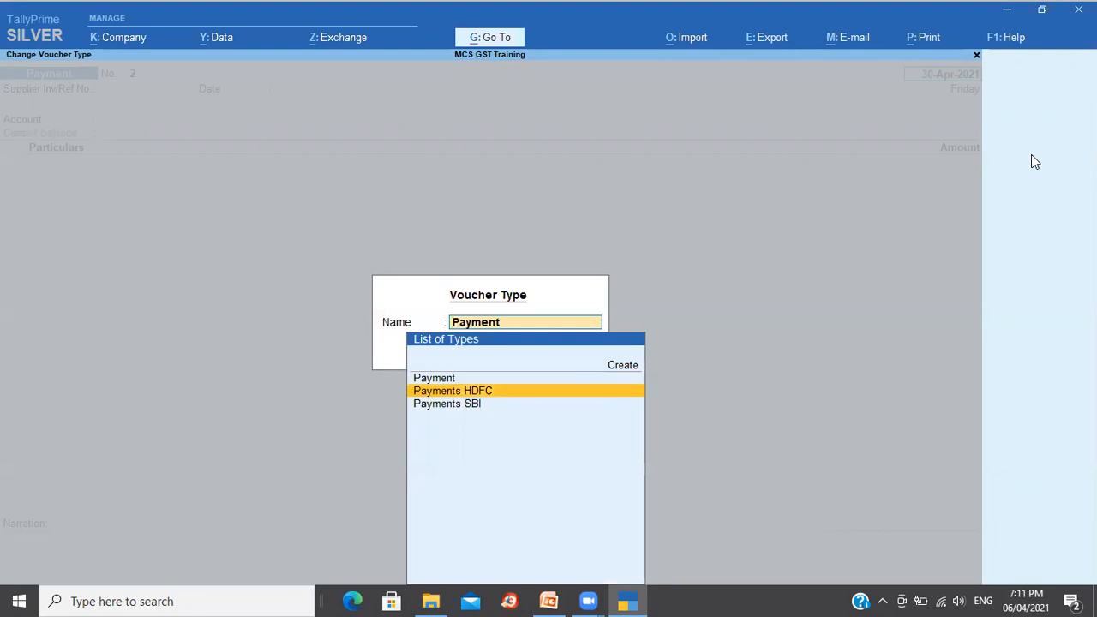
key("Down")
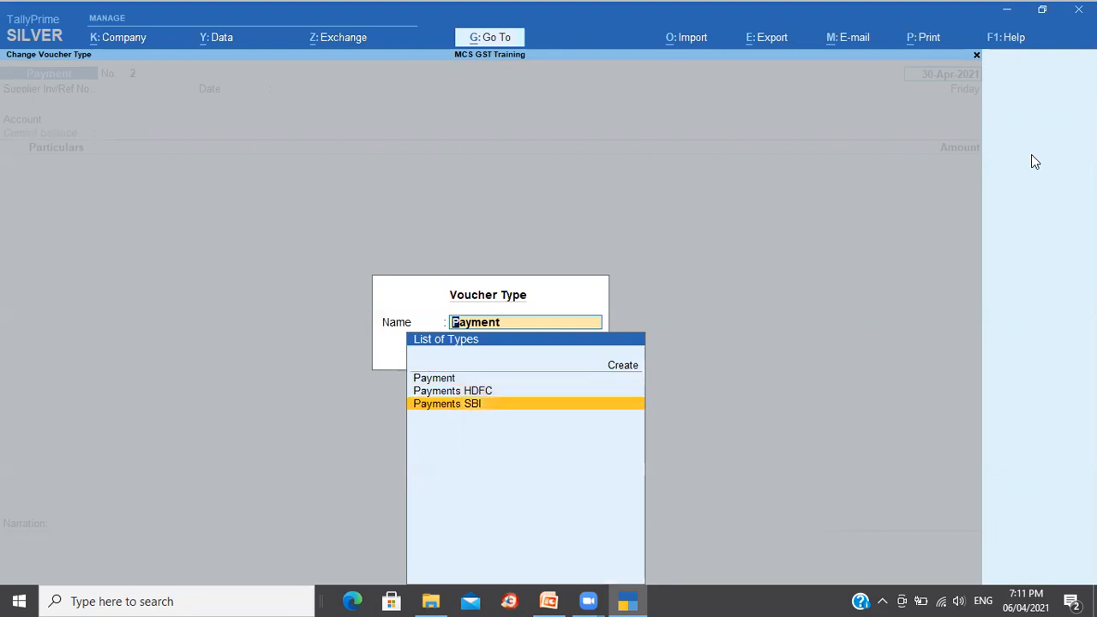
key("Return")
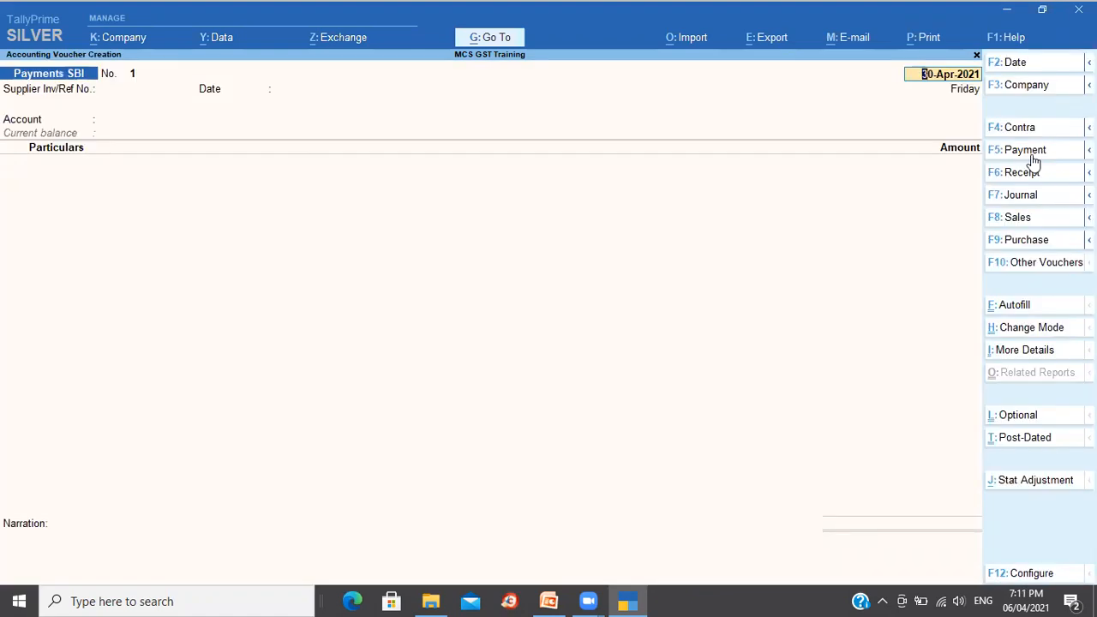
Step: Change the type of the open payment voucher to Payments HDFC
left_click(1034, 156)
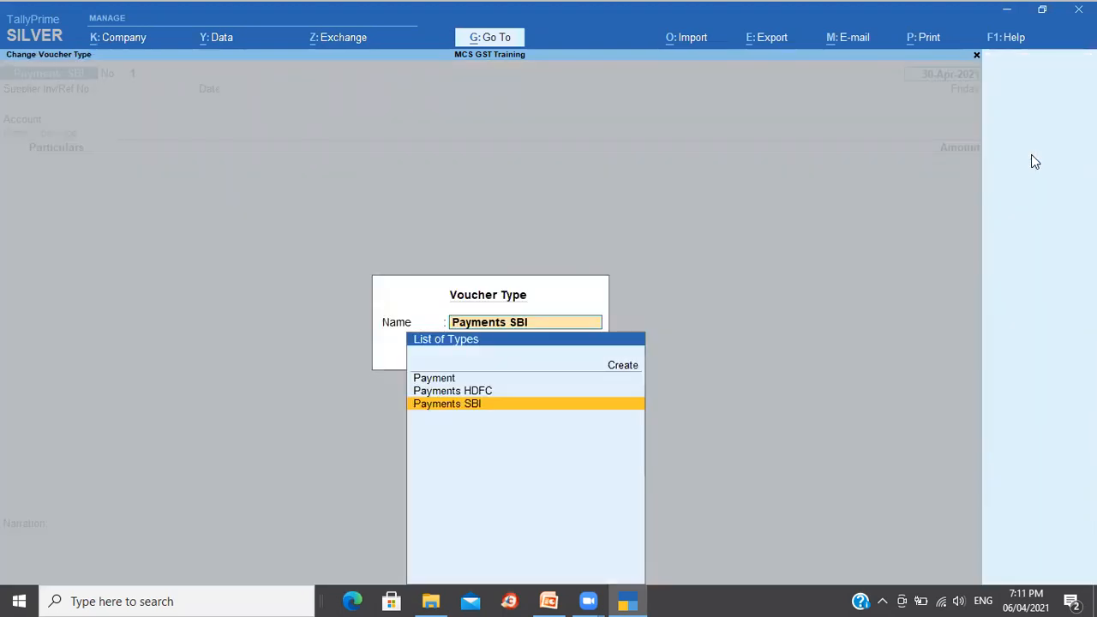
key("Up")
key("Return")
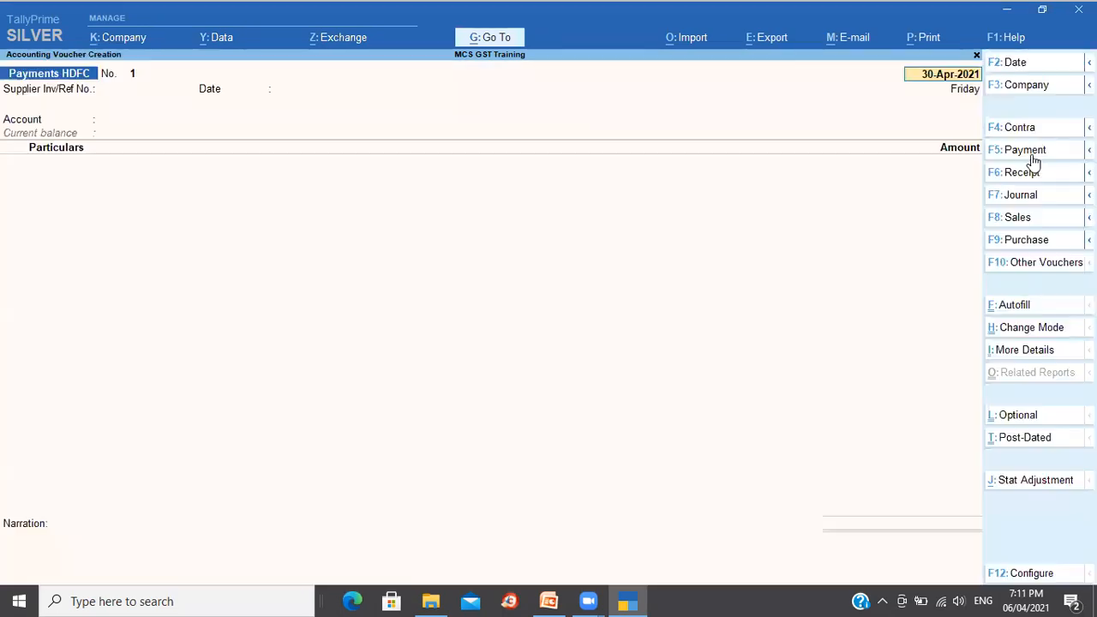
Step: Examine the voucher types available for purchase vouchers, and return to the Gateway of Tally without choosing one
left_click(1027, 240)
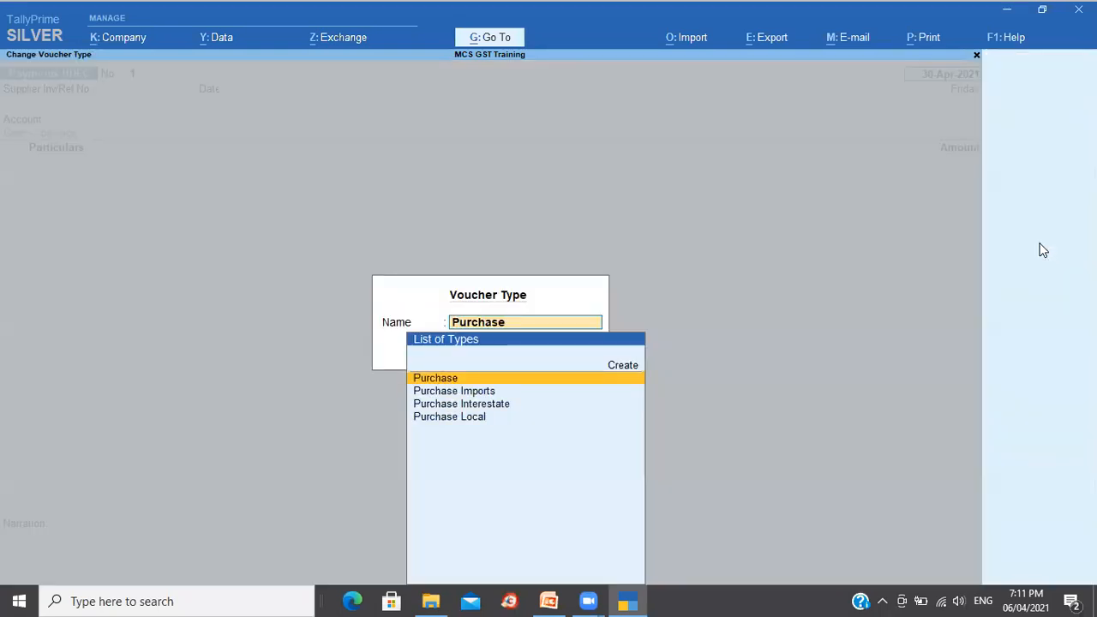
key("Down")
key("Down")
key("Down")
key("Up")
key("Up")
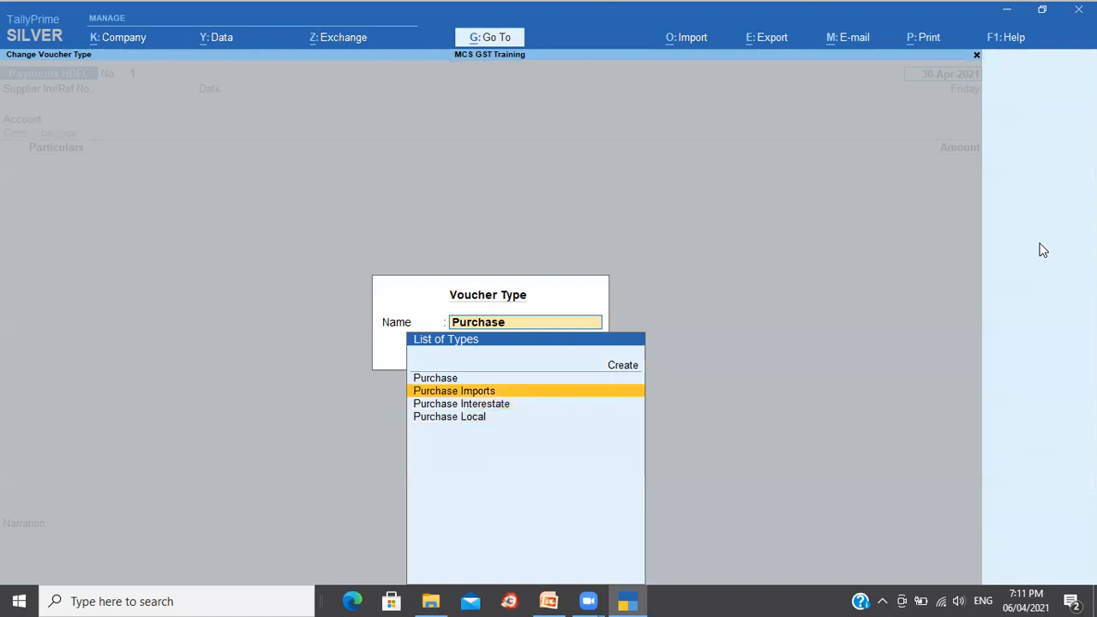
key("Down")
key("Down")
key("Up")
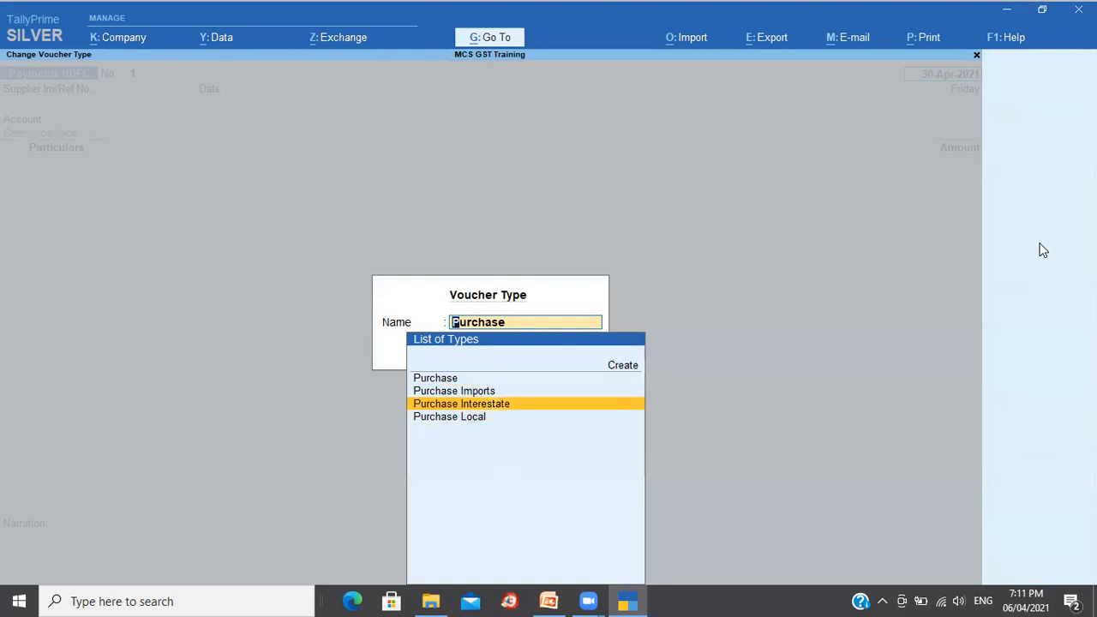
key("Up")
key("Up")
key("Up")
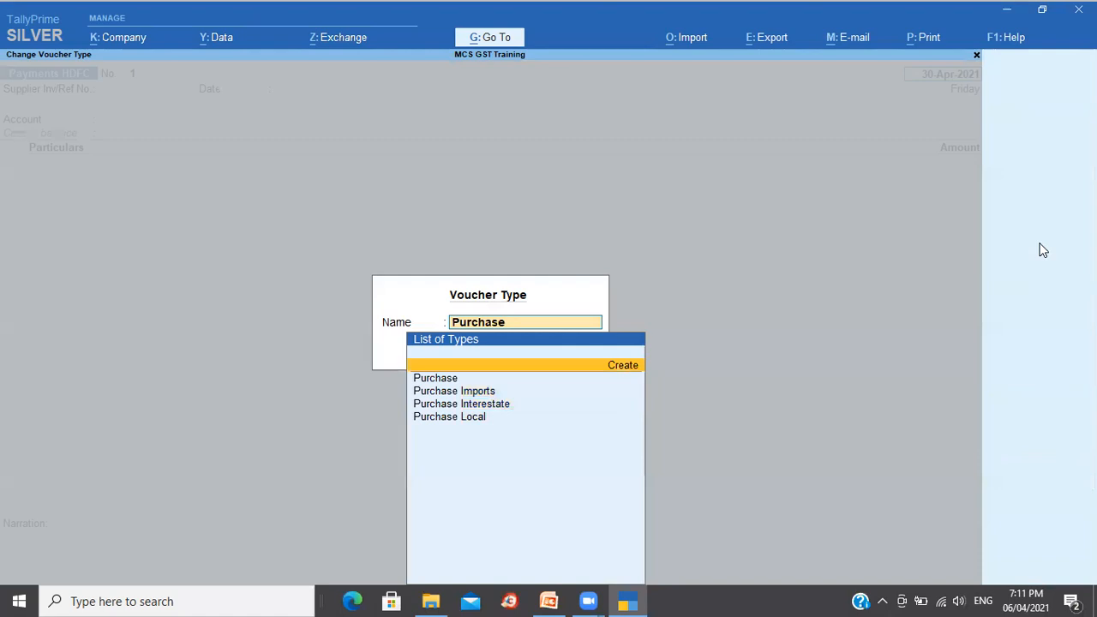
key("Escape")
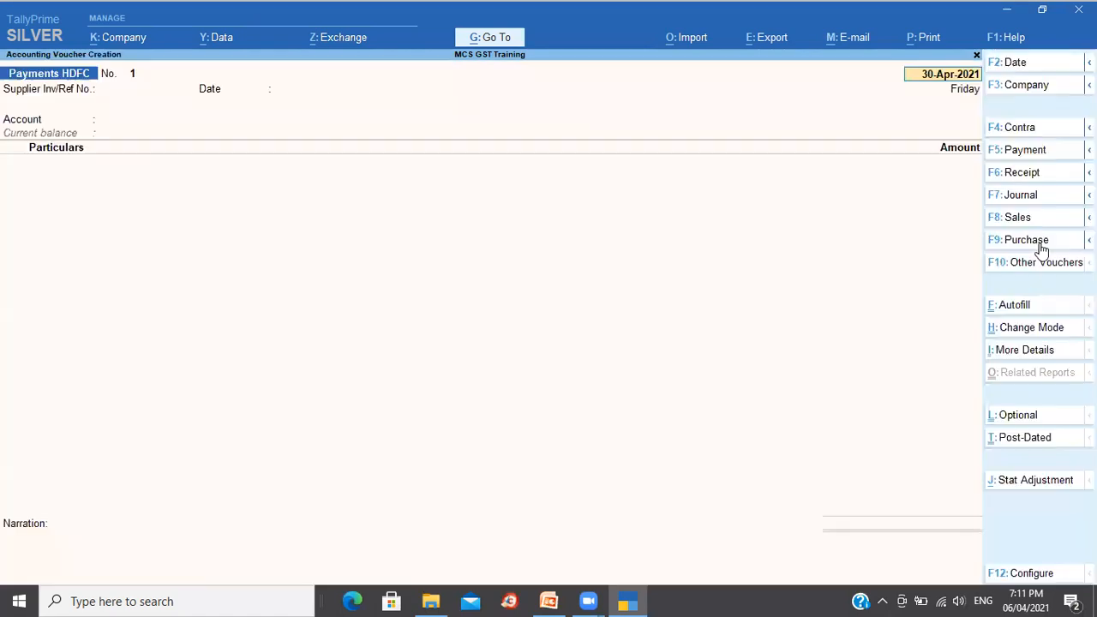
key("Escape")
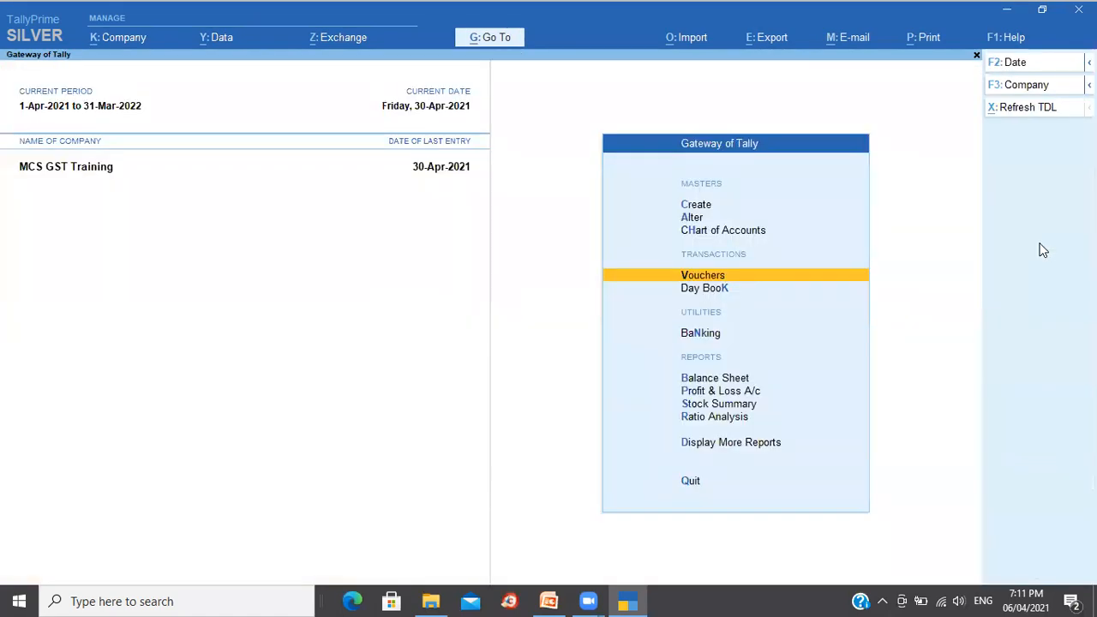
Step: Create a voucher type named Sales BLR based on the Sales voucher type
key("Up")
key("Up")
key("Up")
key("Return")
key("Down")
key("Down")
key("Down")
key("Return")
type("S")
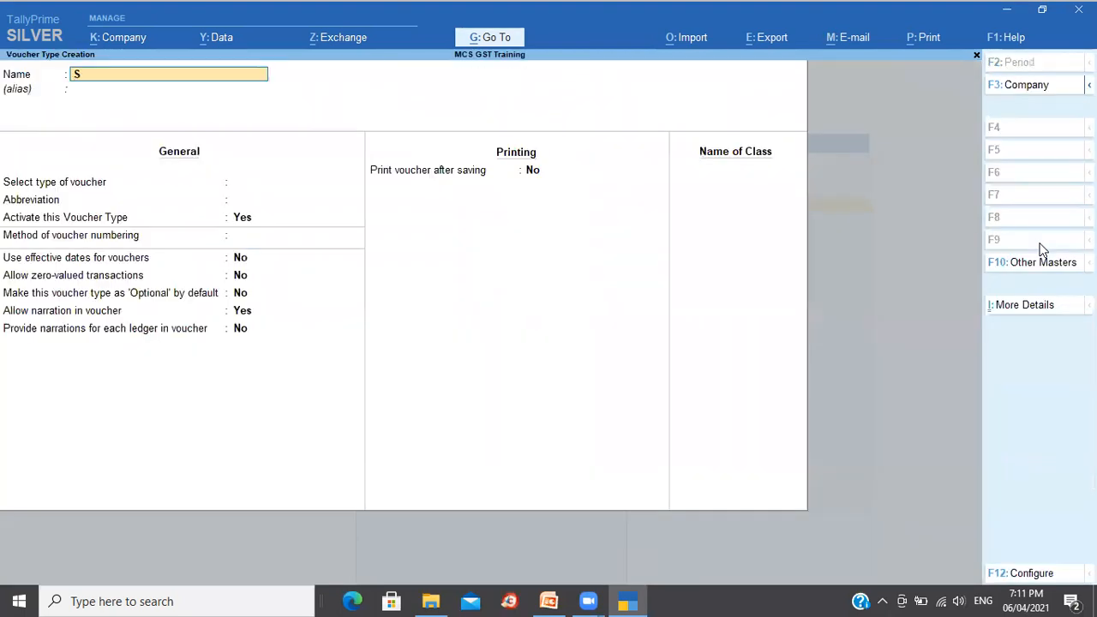
type("ales BLR")
key("Return")
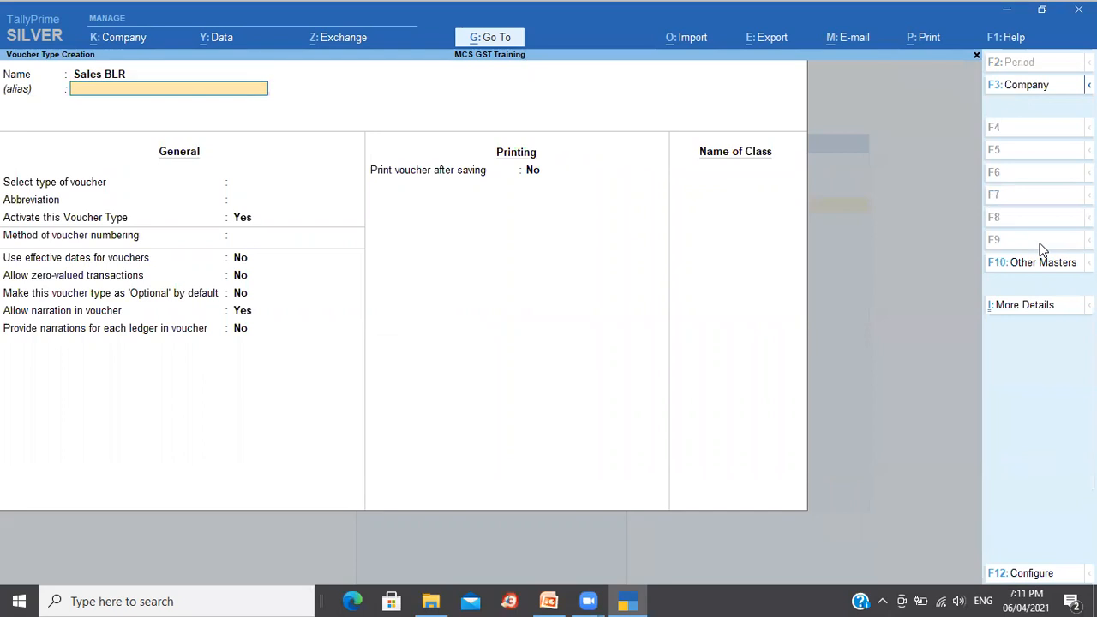
key("Return")
type("Sa")
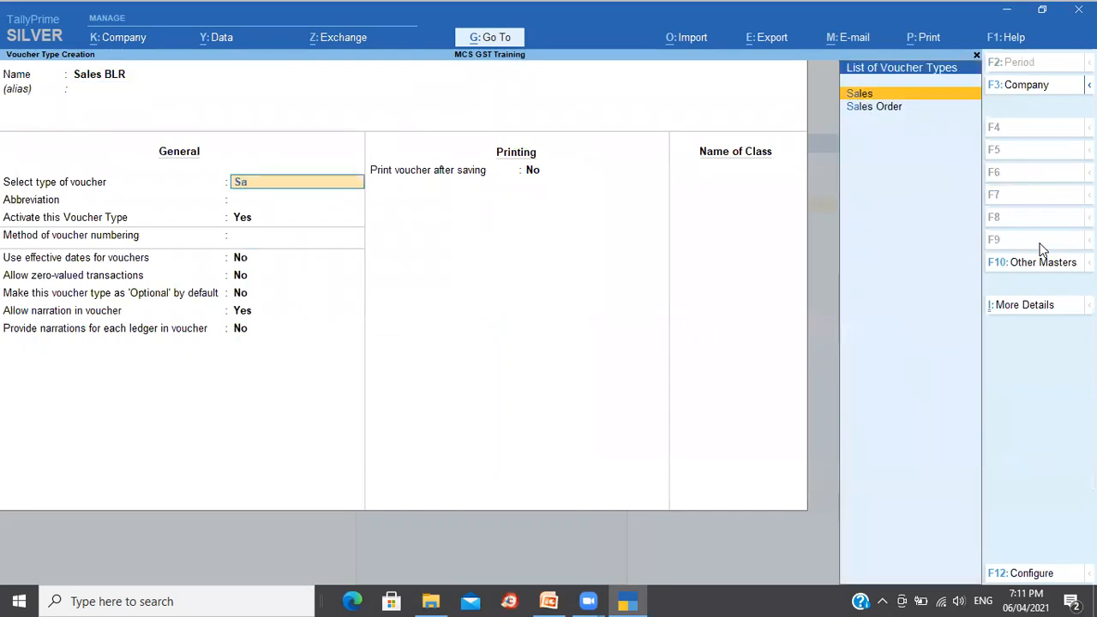
key("Return")
key("ctrl+a")
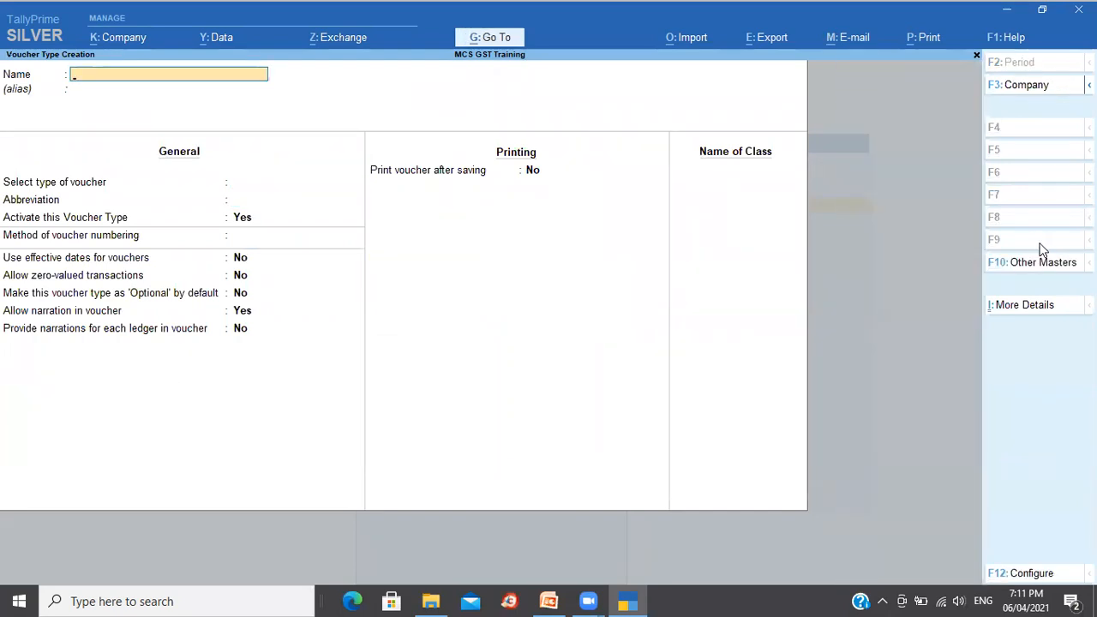
Step: Create a voucher type named Sales CHN based on the Sales voucher type
type("Sales CHN")
key("Return")
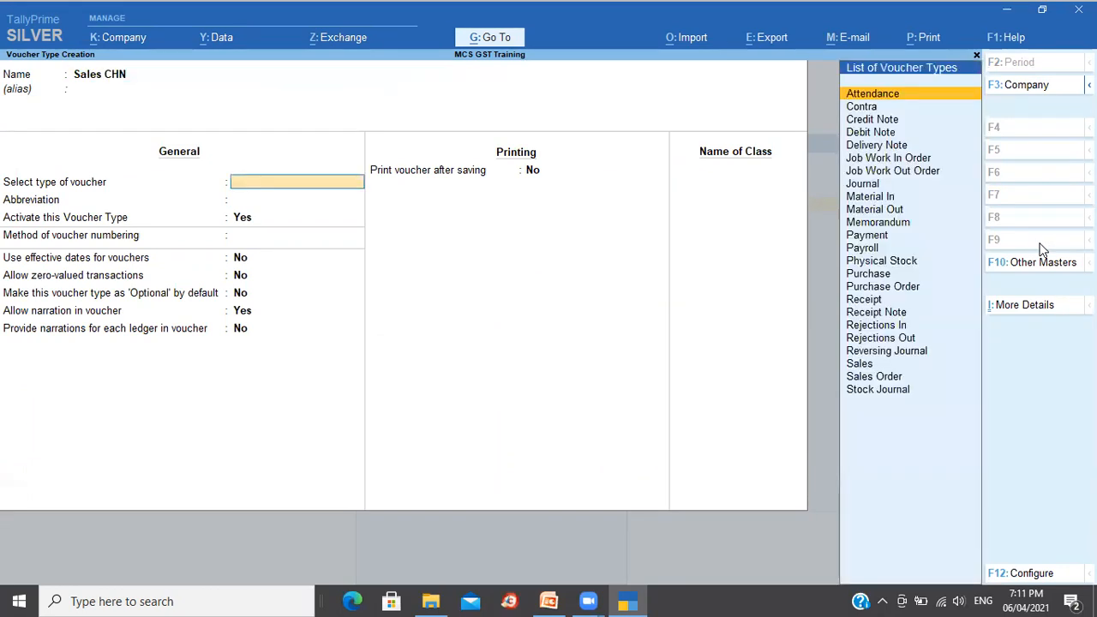
type("Sa")
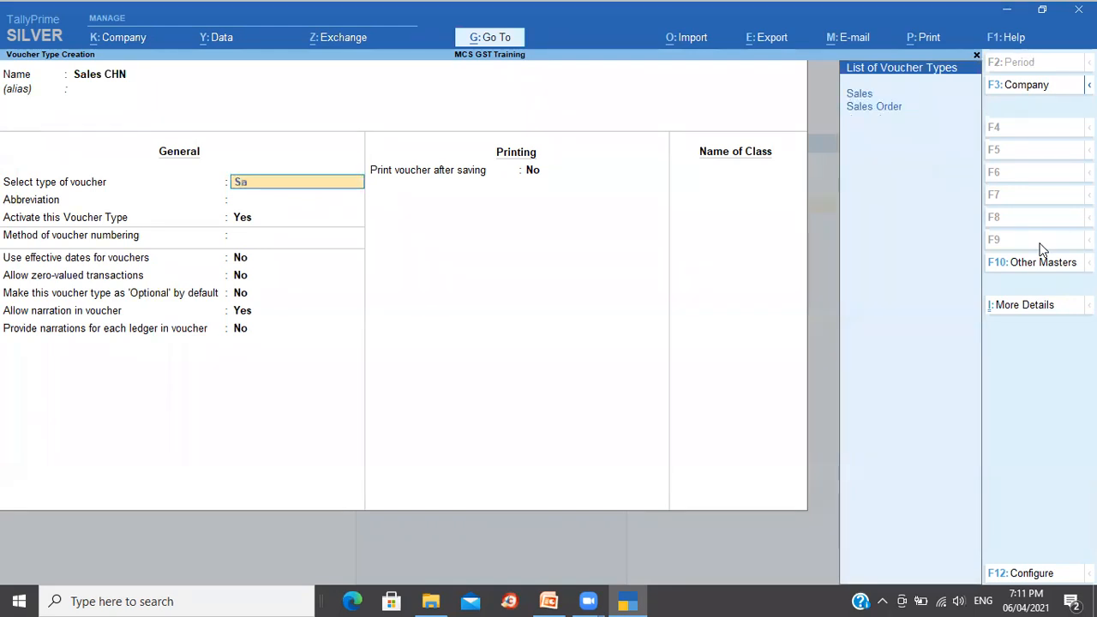
key("Return")
key("ctrl+a")
Step: Create a voucher type named Sales MUM based on the Sales voucher type, and return to the Gateway of Tally
type("Sales")
type("MUM")
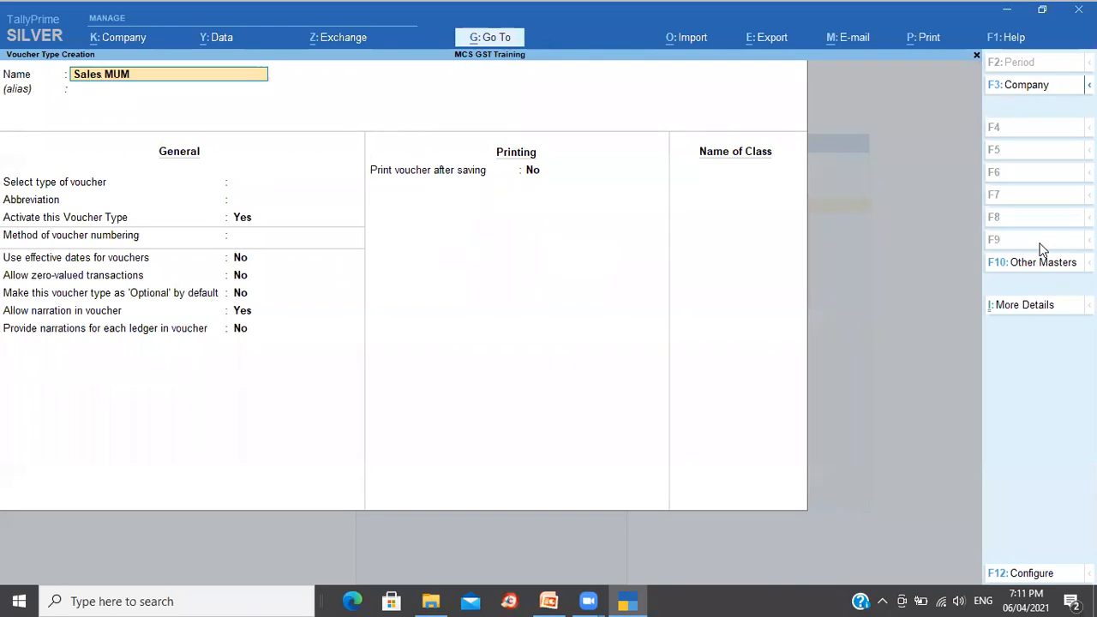
key("Return")
key("Return")
type("Sa")
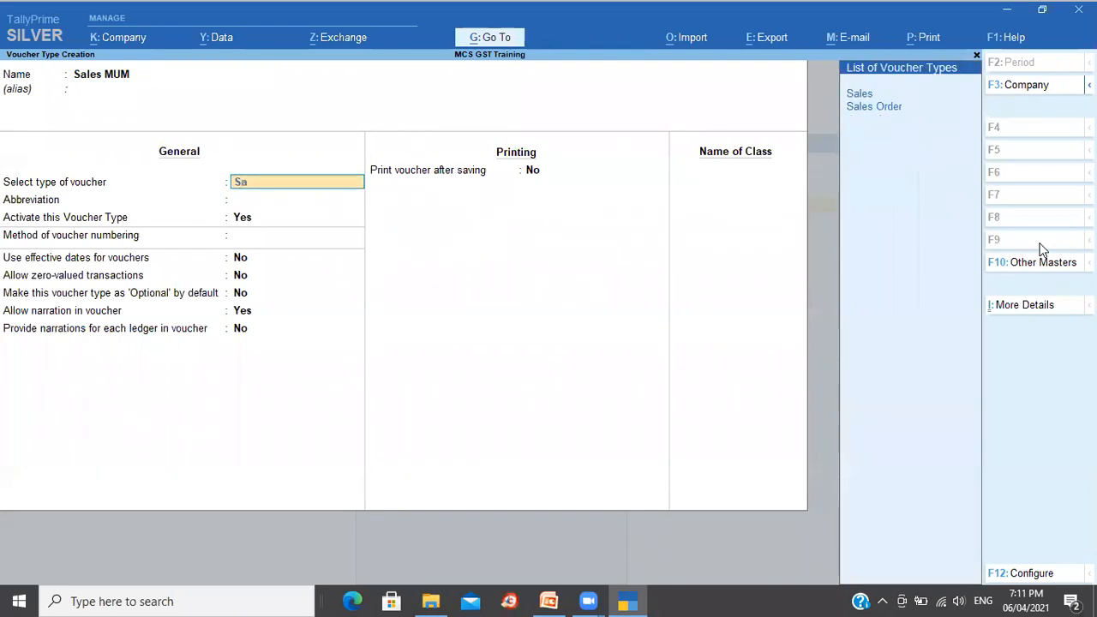
key("Return")
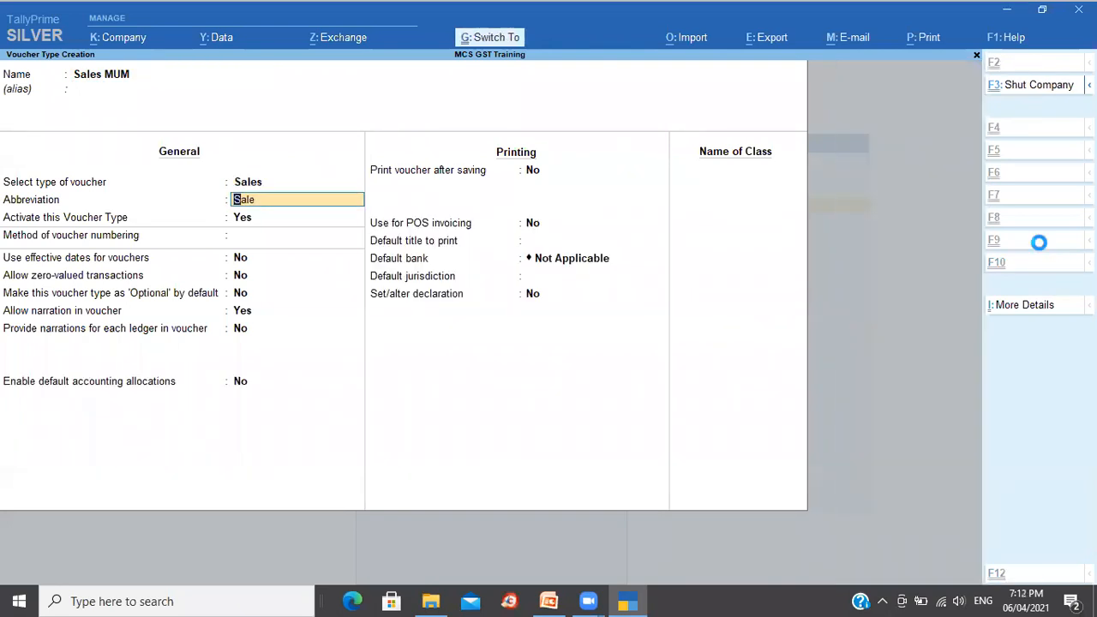
key("ctrl+a")
key("Escape")
key("Escape")
Step: Start a new voucher, review the available sales voucher types, and change its type to Sales MUM
key("Down")
key("Down")
key("Down")
key("Return")
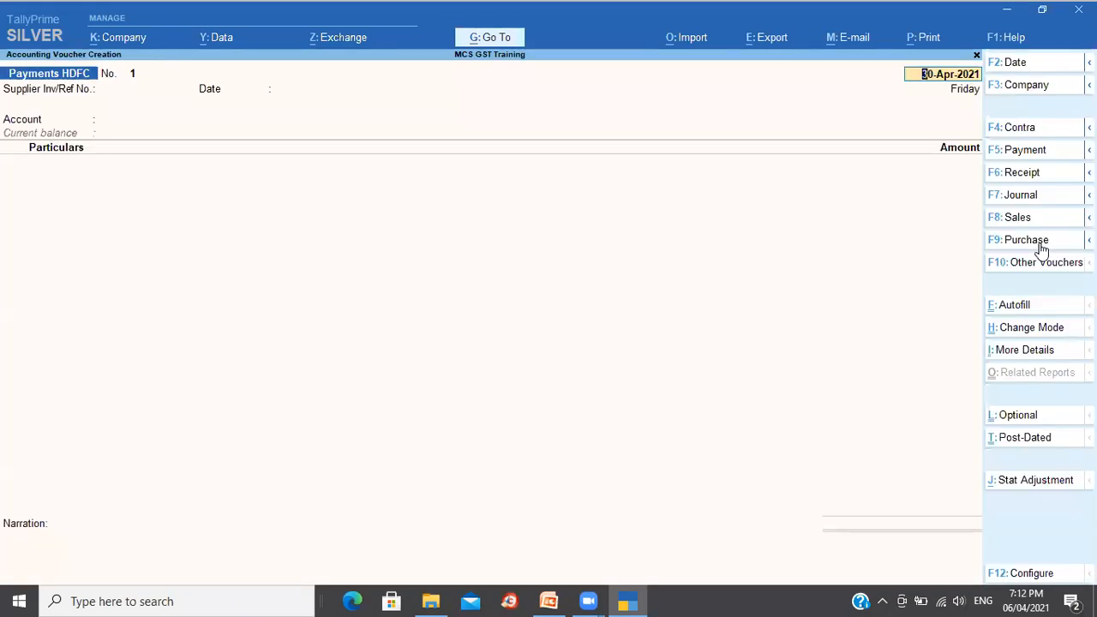
left_click(1016, 219)
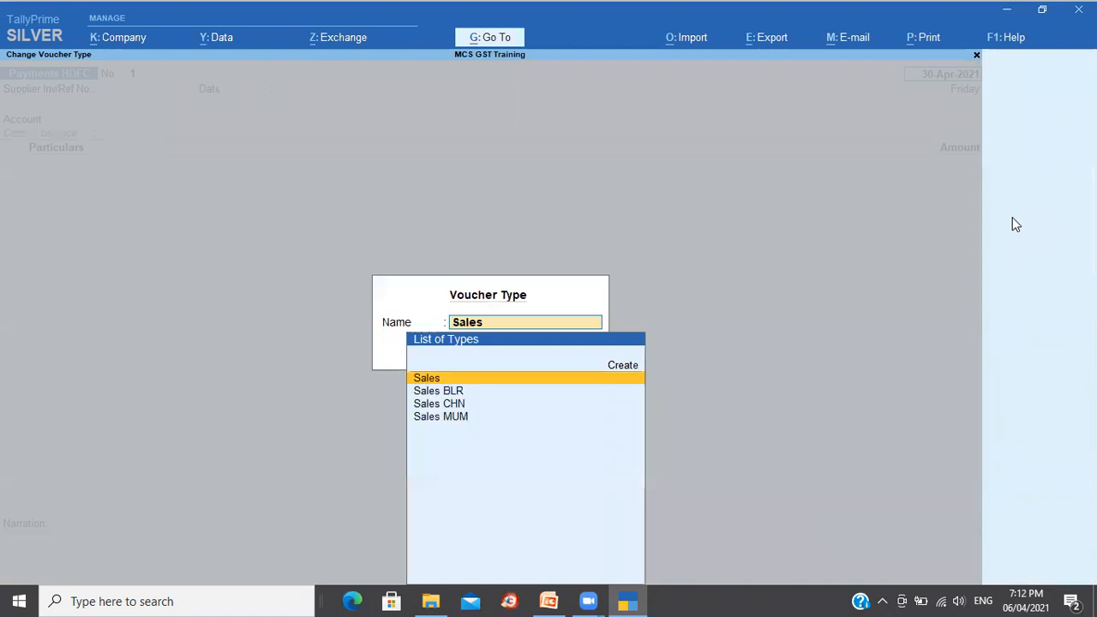
key("Down")
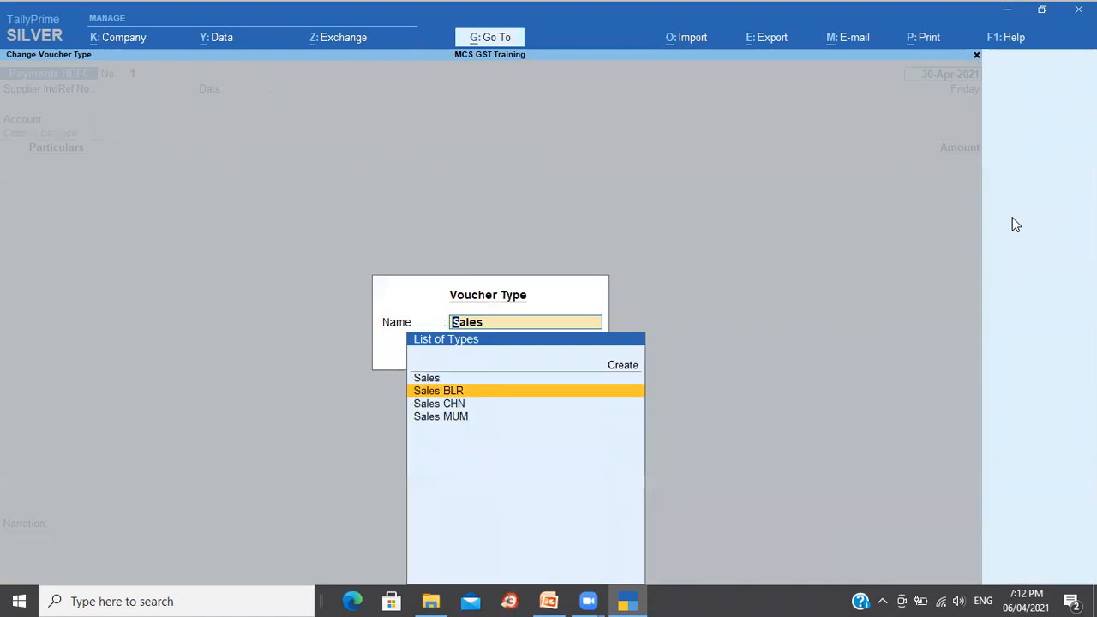
key("Down")
key("Down")
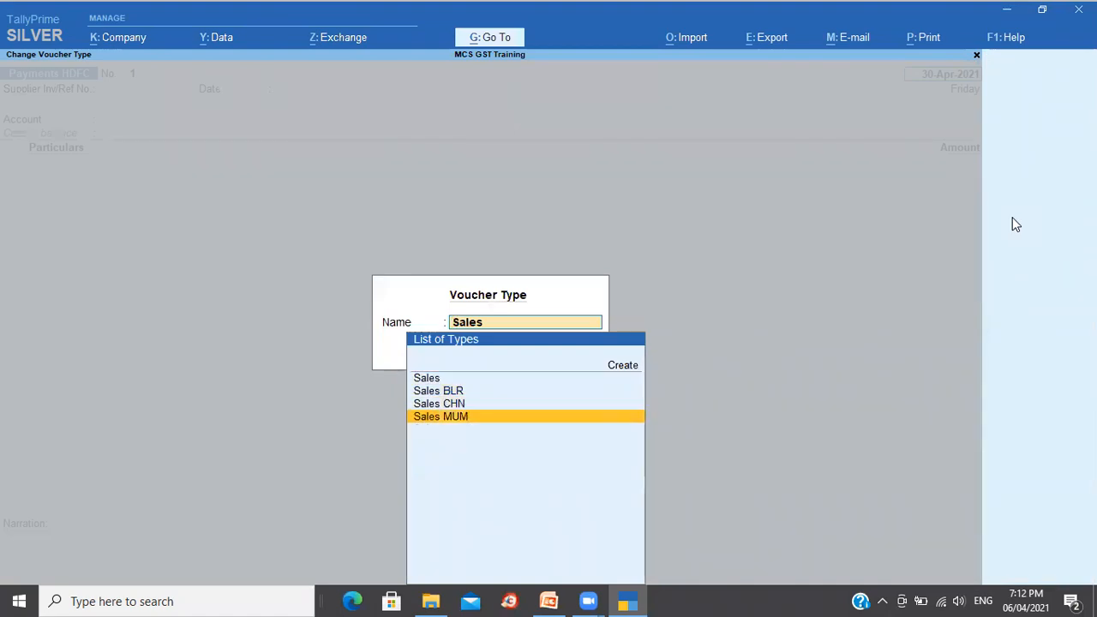
key("Up")
key("Up")
key("Up")
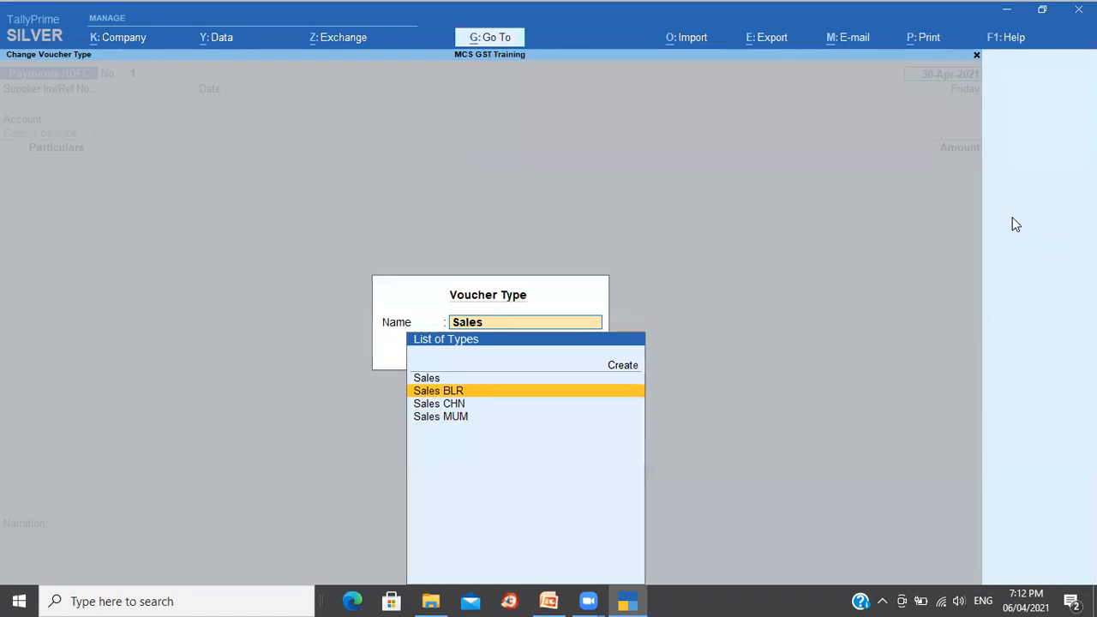
key("Down")
key("Down")
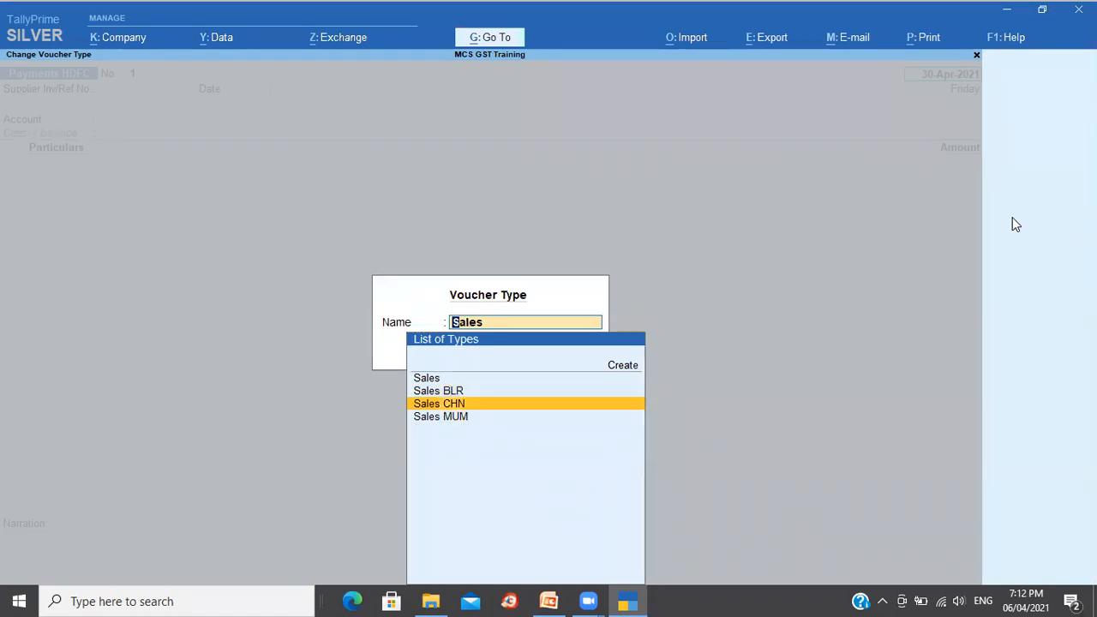
key("Down")
key("Return")
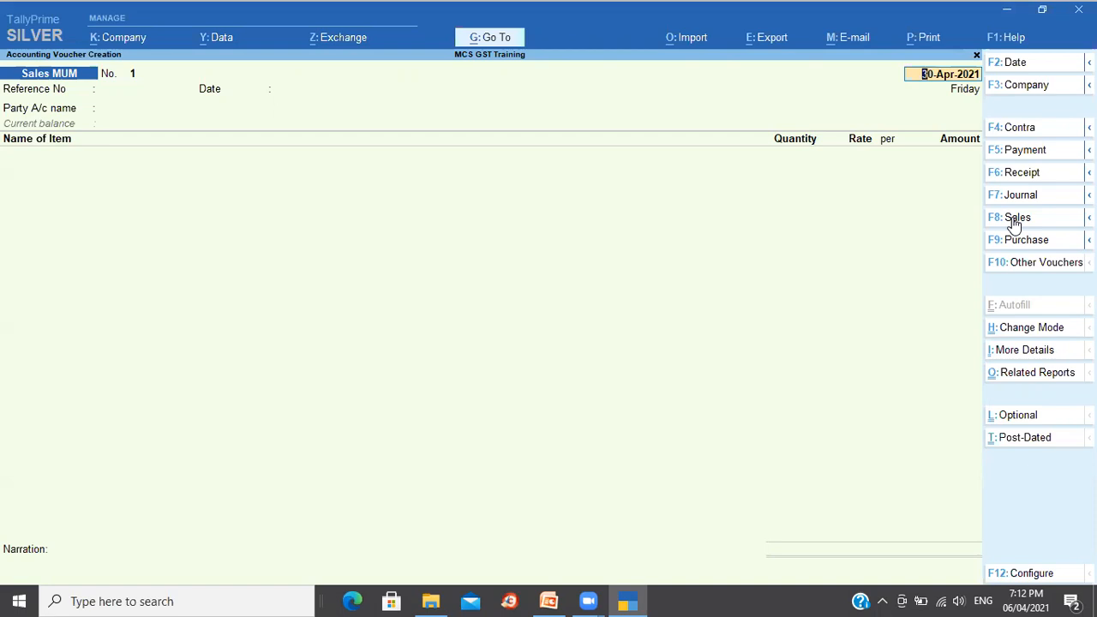
Step: Switch to PowerPoint and start the slide show at the slide on voucher types being templates
key("alt+Tab")
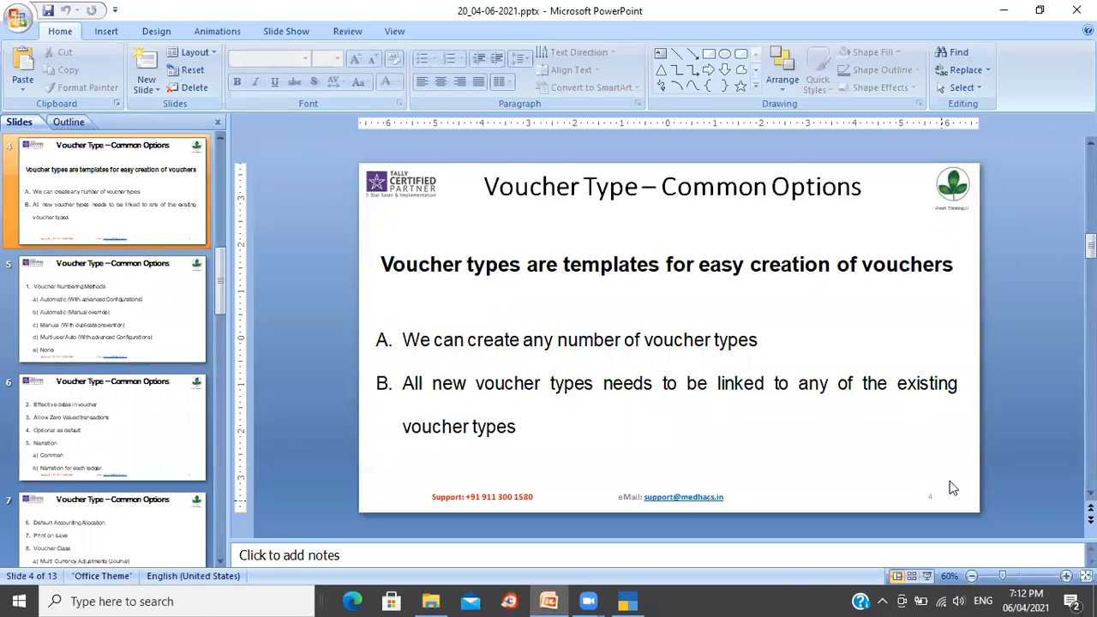
left_click(927, 576)
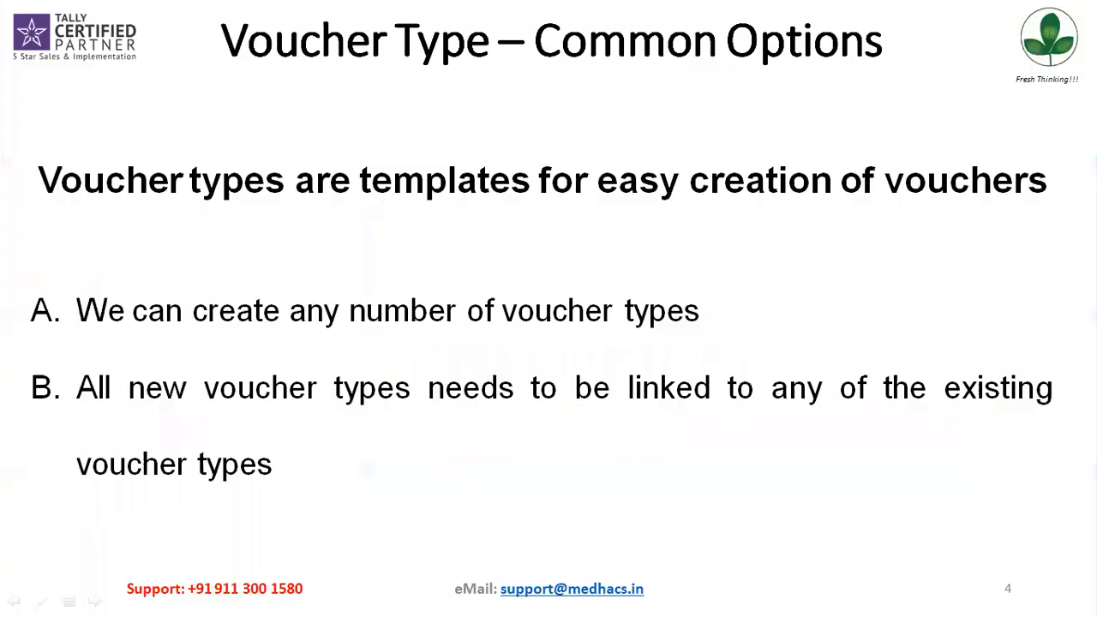
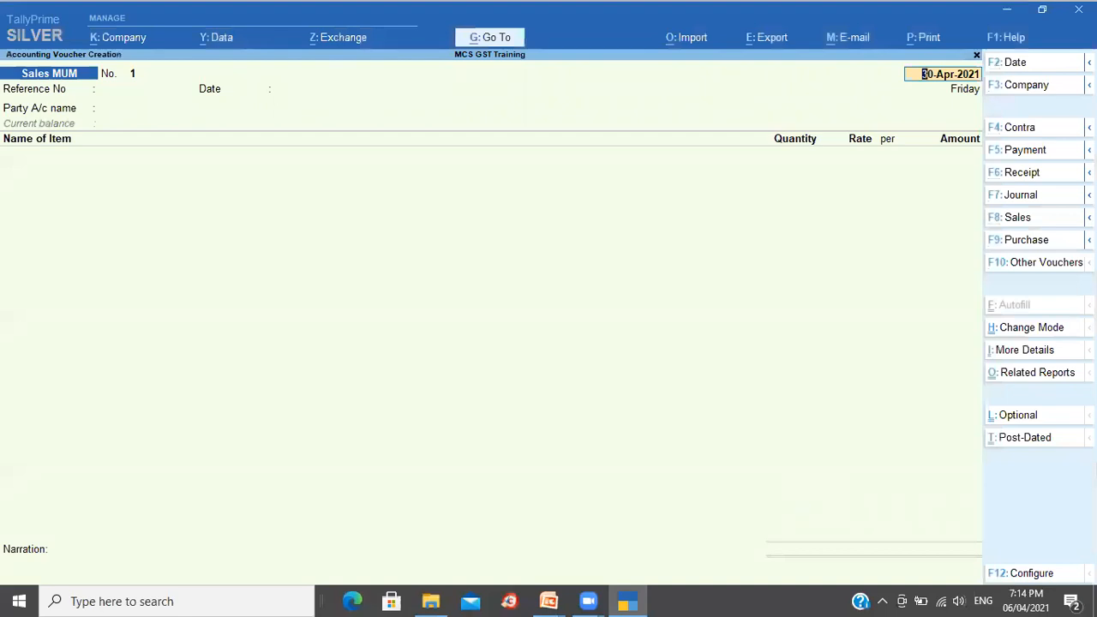
Step: Change the open voucher to the Payment type, consult the voucher numbering methods slide, and return to the Gateway of Tally
left_click(1046, 153)
key("Return")
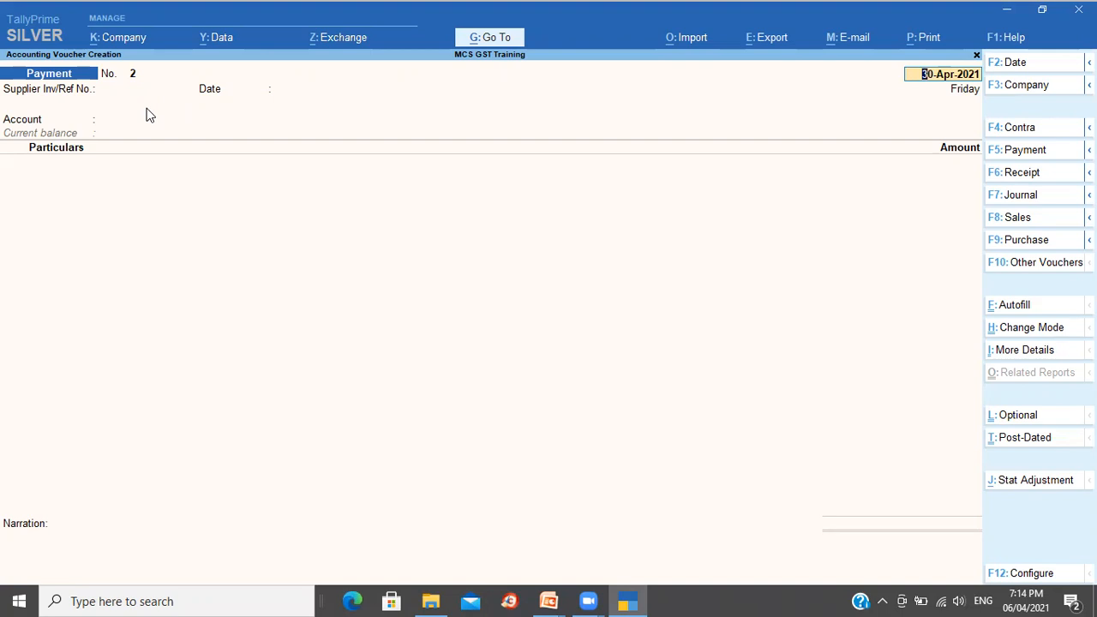
key("alt+Tab")
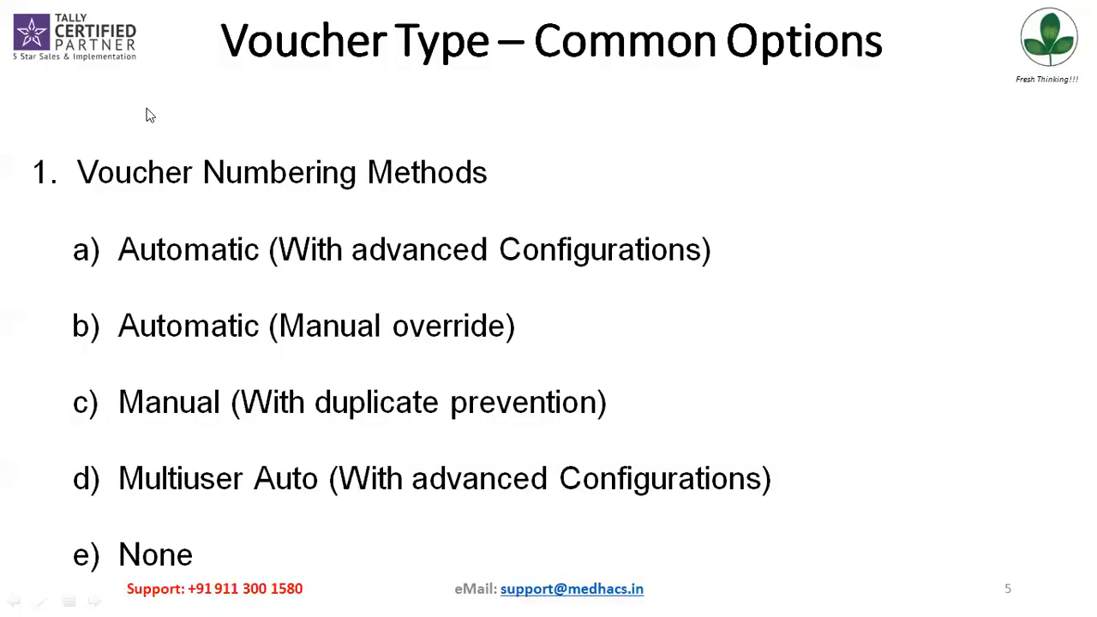
key("alt+Tab")
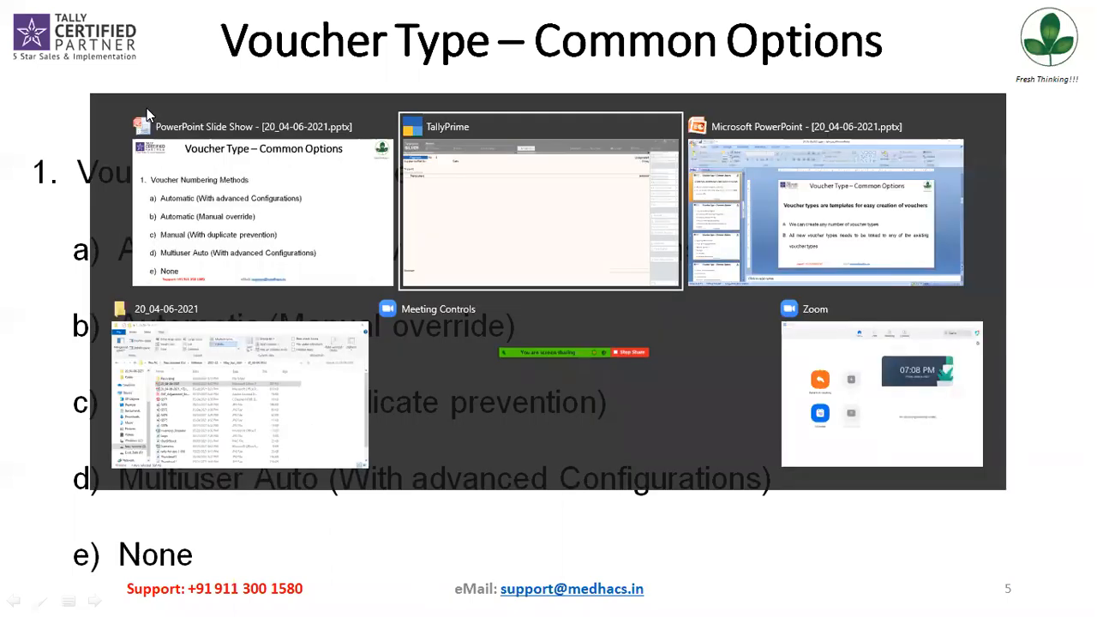
key("Escape")
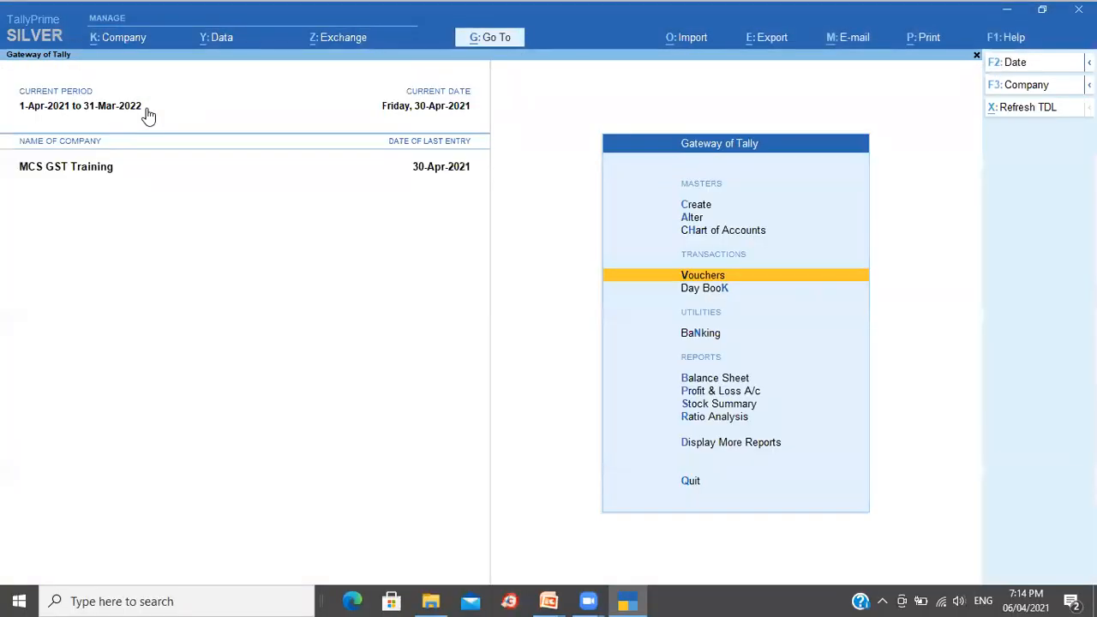
Step: Open the Payments HDFC voucher type for alteration
key("Up")
key("Up")
key("Return")
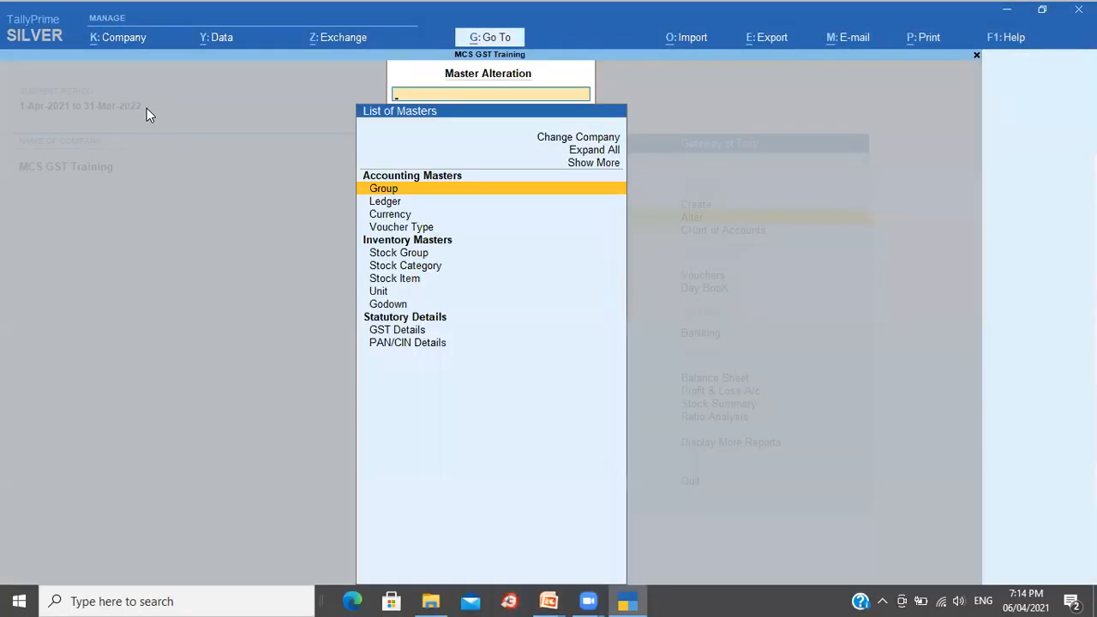
key("Down")
key("Down")
key("Down")
key("Return")
key("Down")
key("Down")
key("Down")
key("Down")
key("Down")
key("Down")
key("Down")
key("Down")
key("Down")
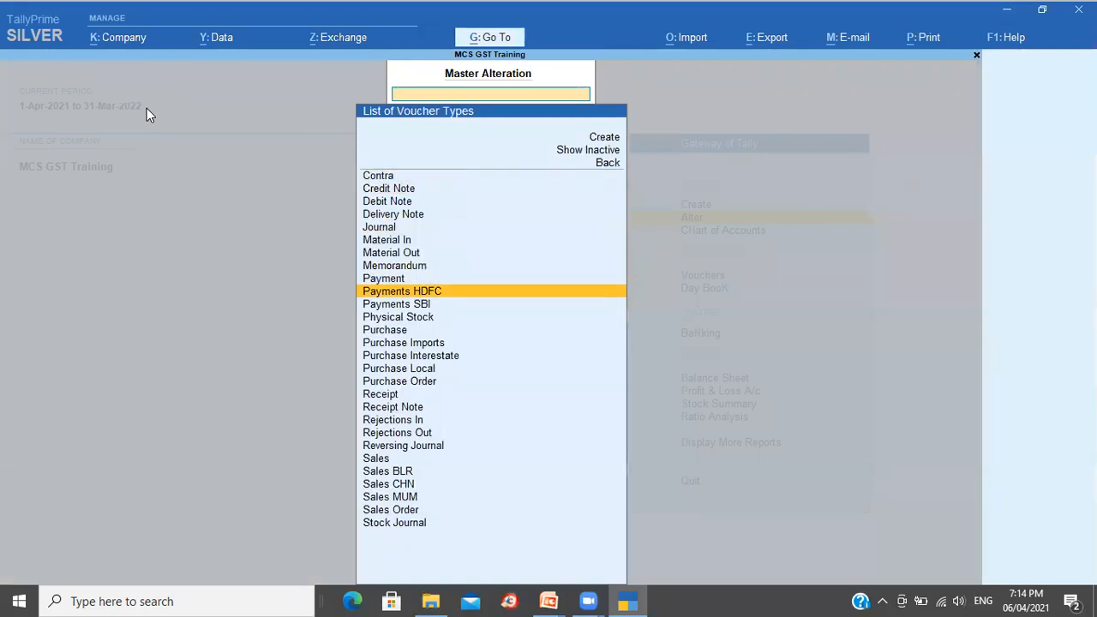
key("Return")
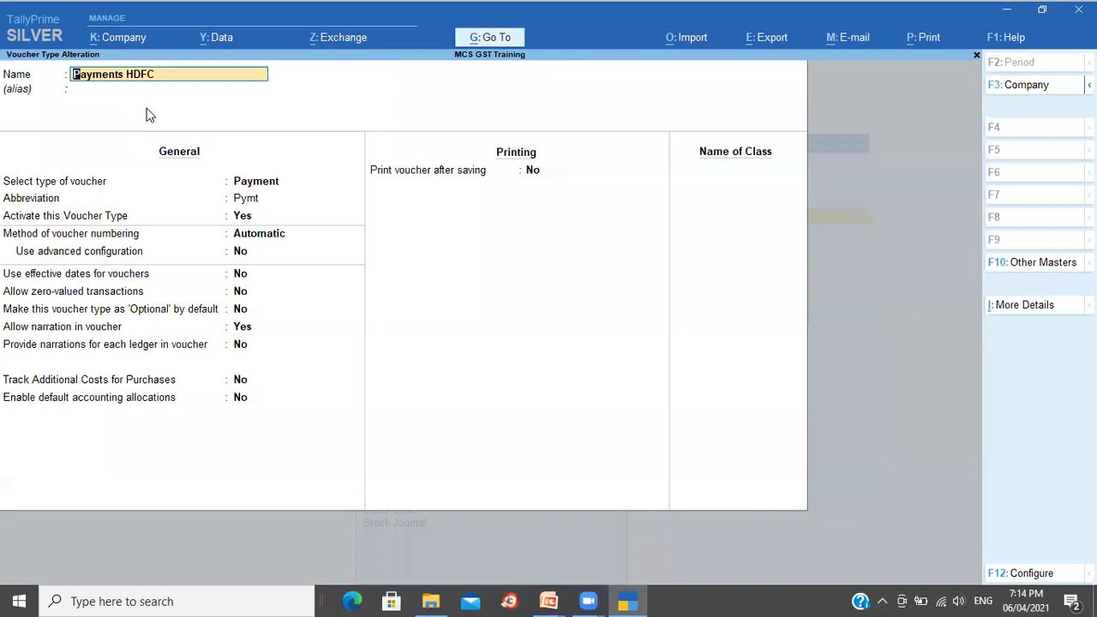
Step: Display the available methods of voucher numbering for the Payments HDFC voucher type
key("Return")
key("Return")
key("Return")
key("Return")
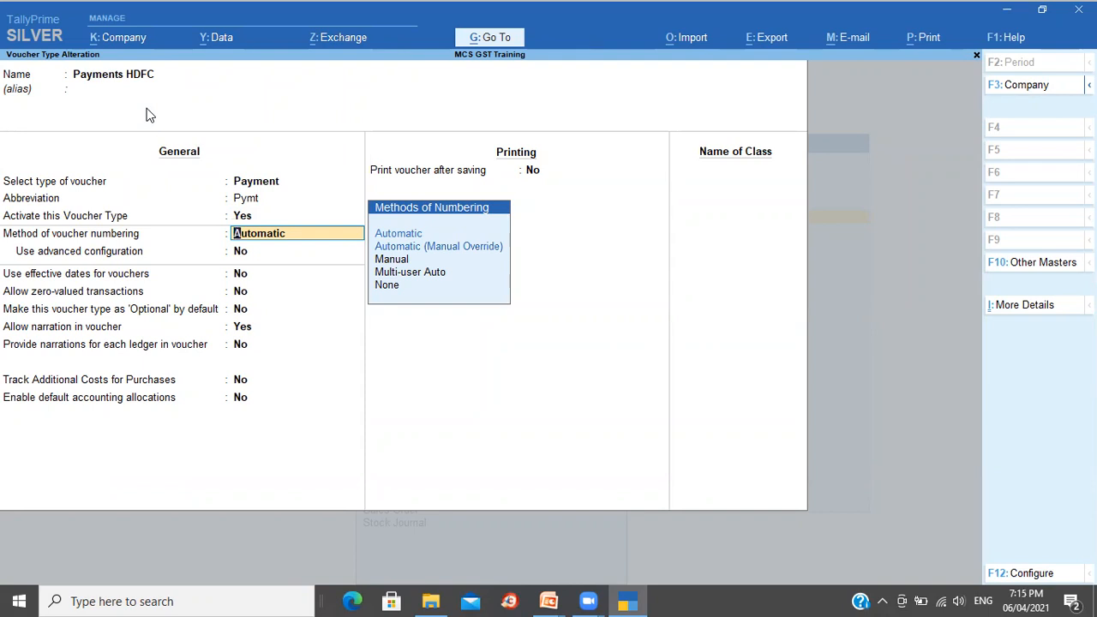
Step: Leave the Payments HDFC voucher type without saving and display the Statistics report
key("Escape")
key("Escape")
key("y")
key("Escape")
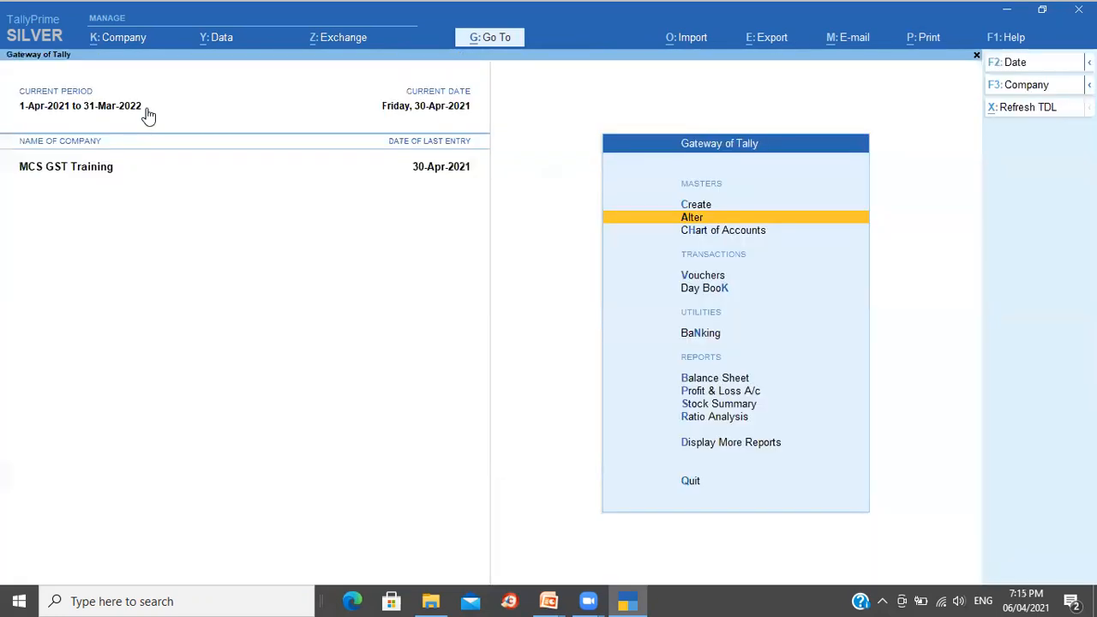
key("d")
key("s")
key("s")
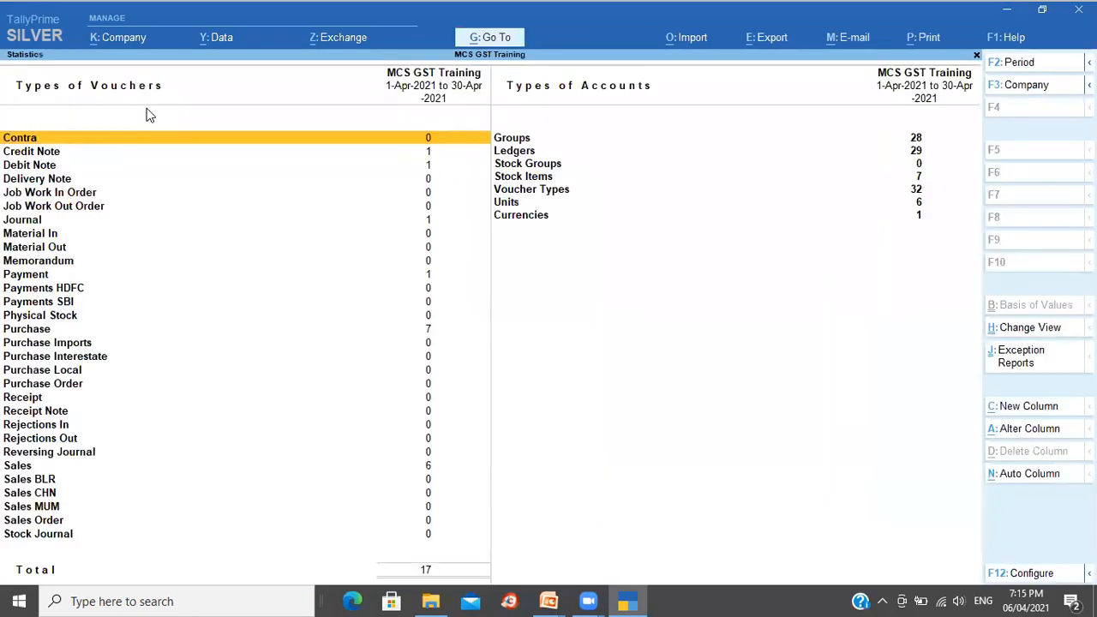
Step: Drill down from the Purchase voucher type in the statistics to the list of April purchase vouchers
key("Down")
key("Down")
key("Down")
key("Down")
key("Down")
key("Down")
key("Down")
key("Down")
key("Down")
key("Down")
key("Down")
key("Down")
key("Down")
key("Down")
key("Down")
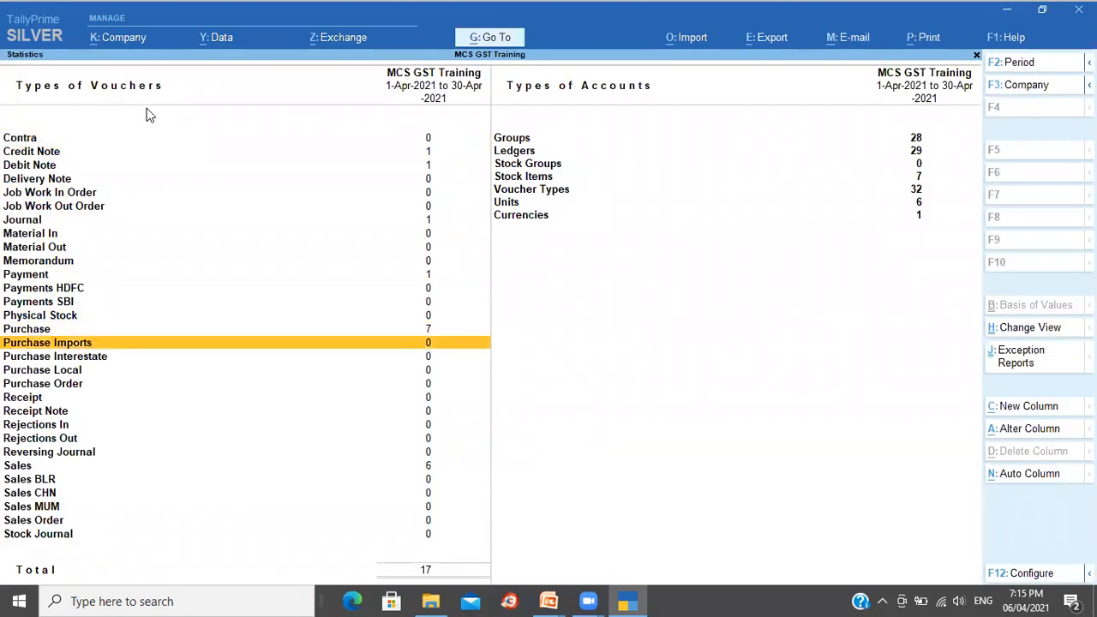
key("Up")
key("Return")
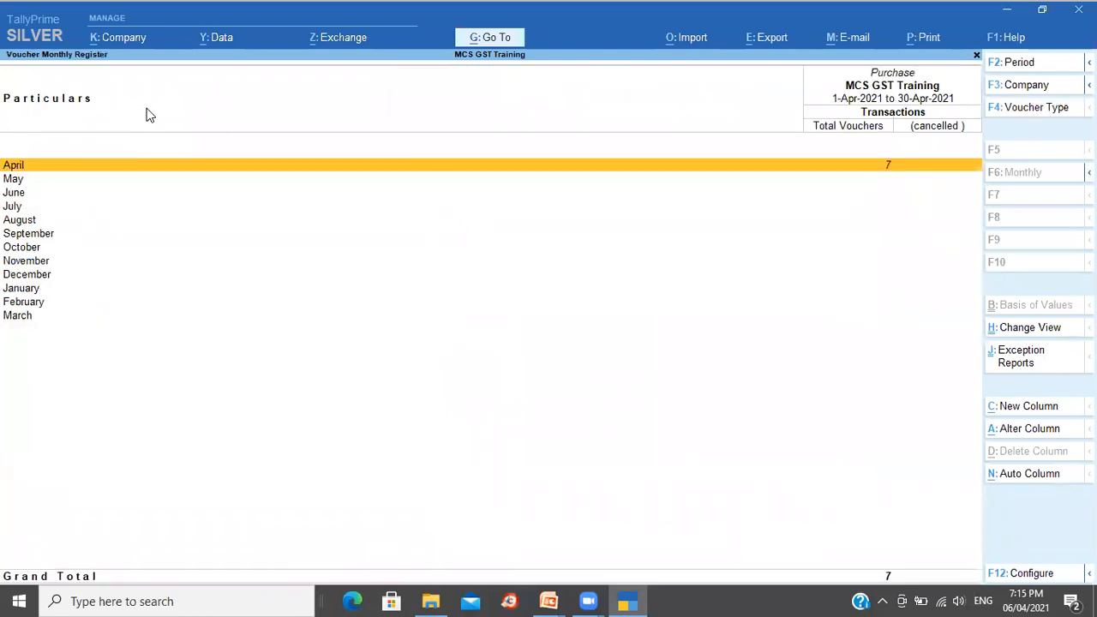
key("Return")
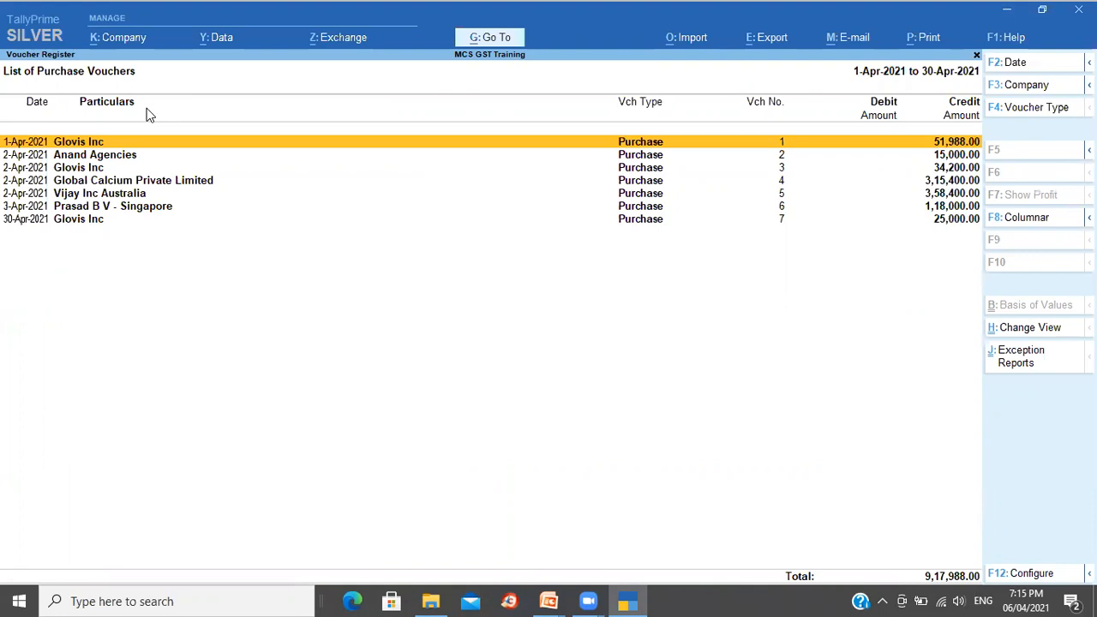
Step: Examine the dates and voucher numbers of the April purchase vouchers, and return to the Gateway of Tally
key("Down")
key("Down")
key("Down")
key("Down")
key("Down")
key("Down")
key("Up")
key("Up")
key("Up")
key("Up")
key("Up")
key("Up")
key("Down")
key("Down")
key("Down")
key("Down")
key("Down")
key("Down")
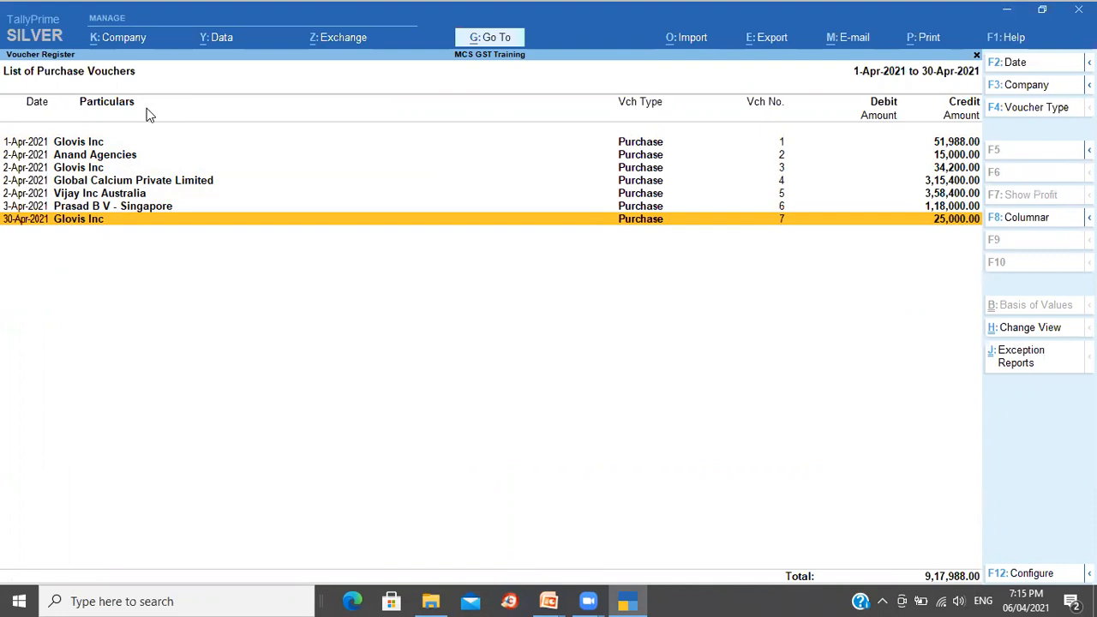
key("Escape")
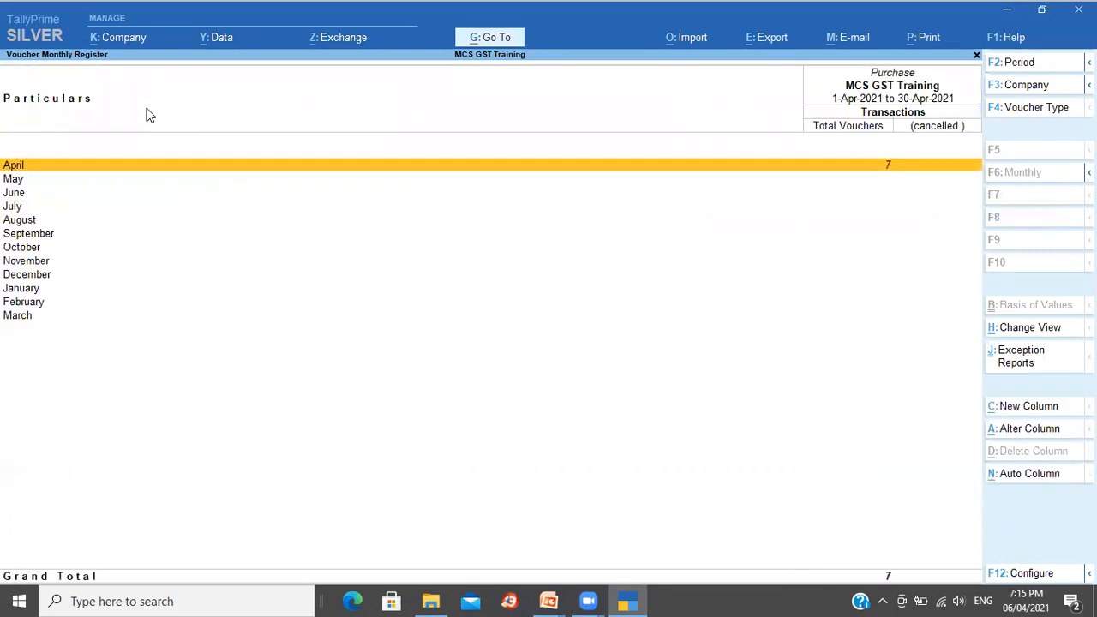
key("Escape")
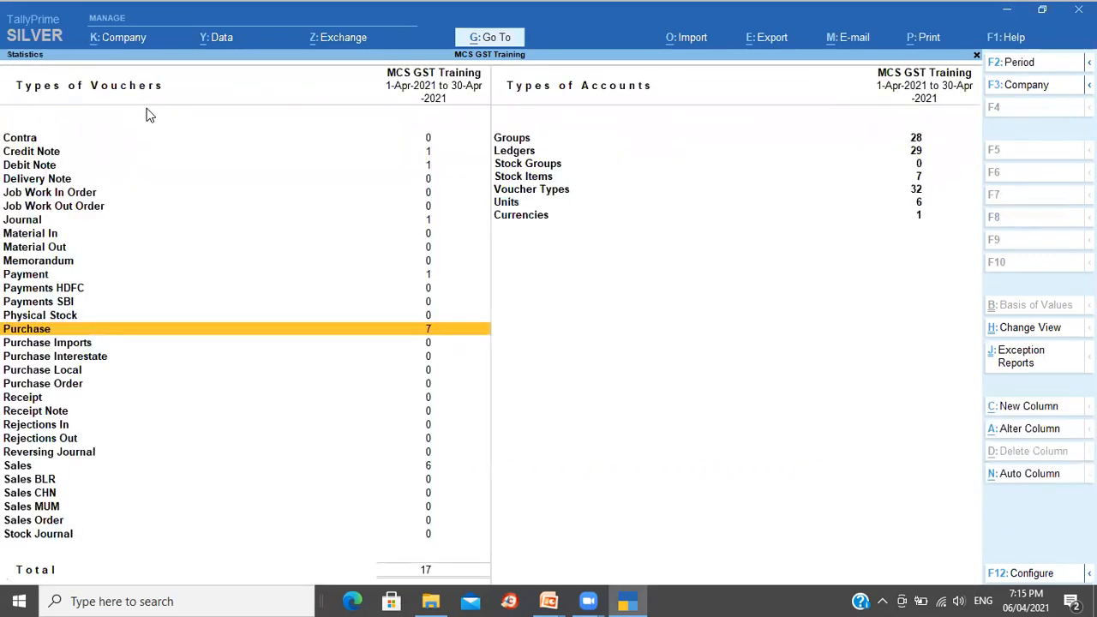
key("Escape")
key("Escape")
Step: Start a new voucher of type Purchase dated 1-May-2021, leaving the supplier invoice number blank
key("v")
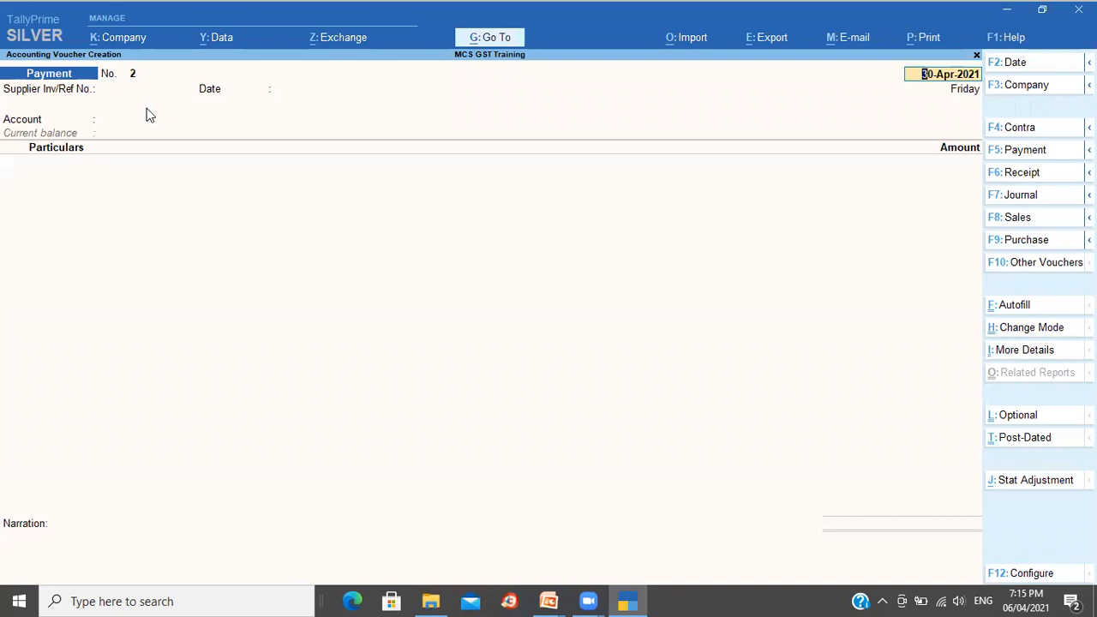
key("F9")
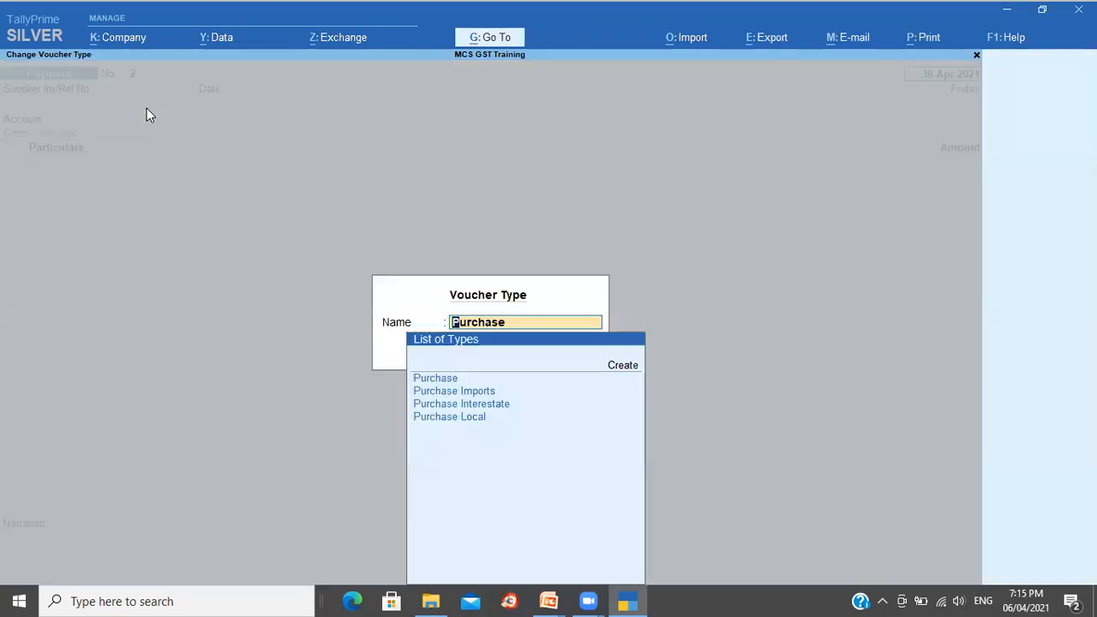
key("Return")
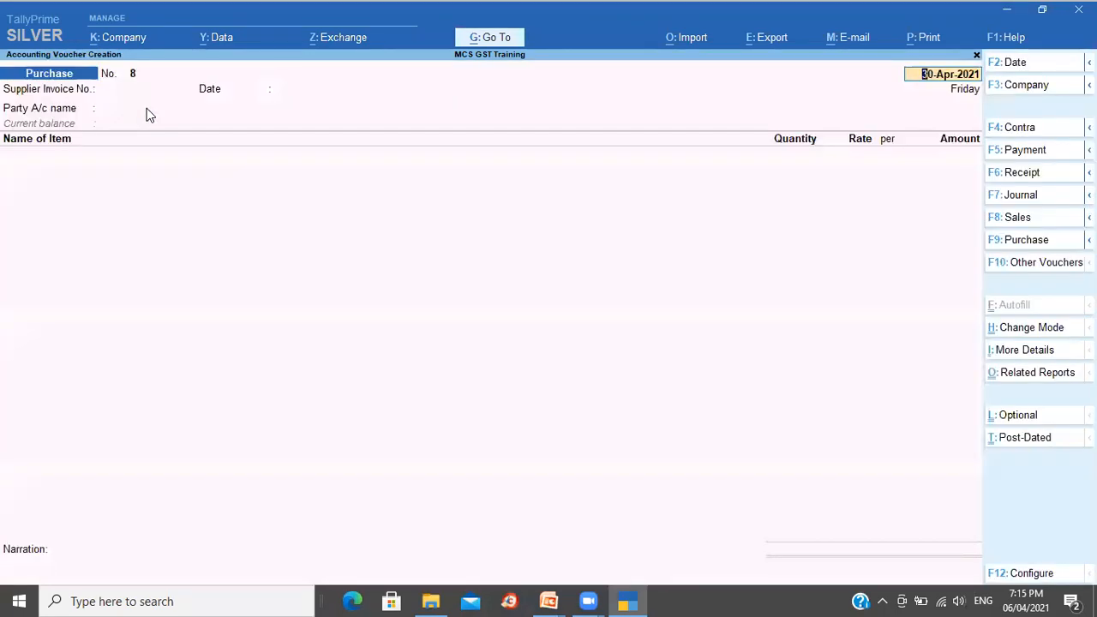
type("1-5")
key("Return")
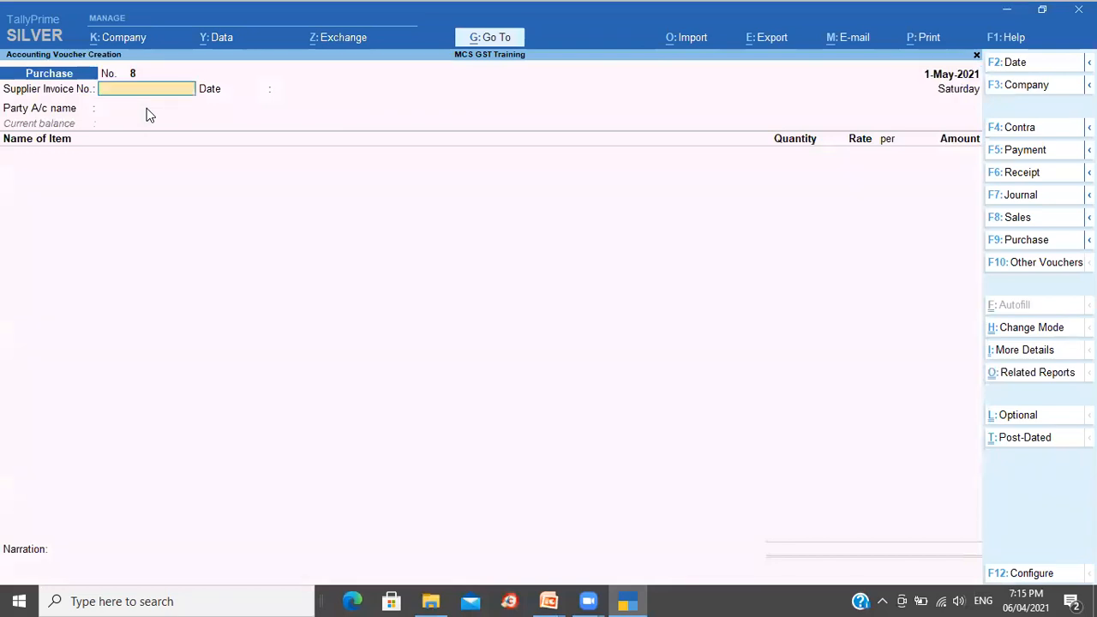
key("Return")
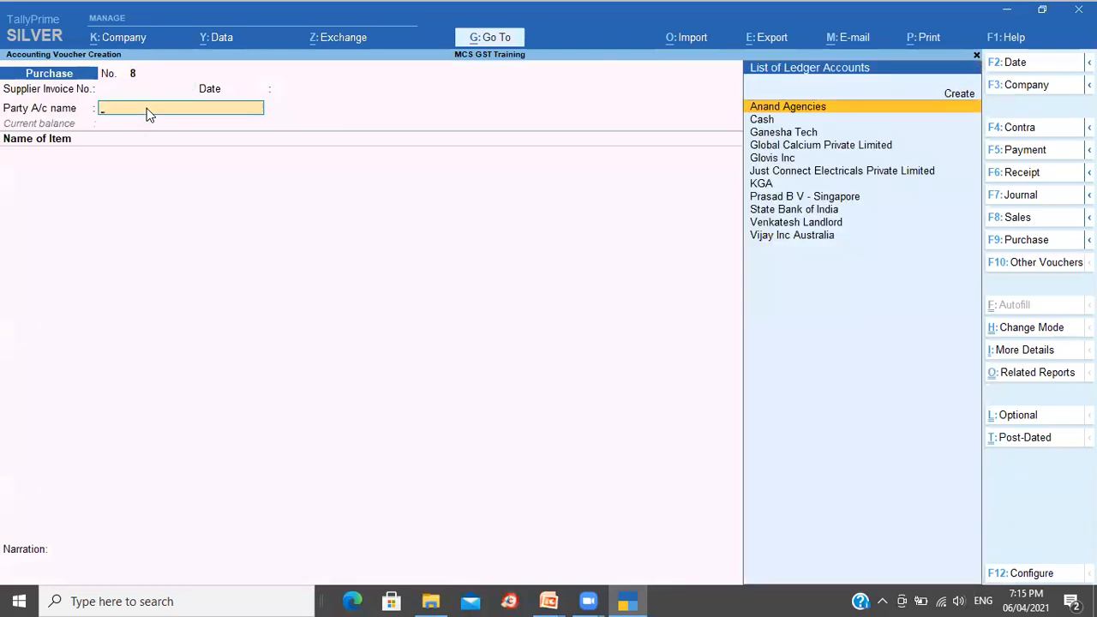
key("Down")
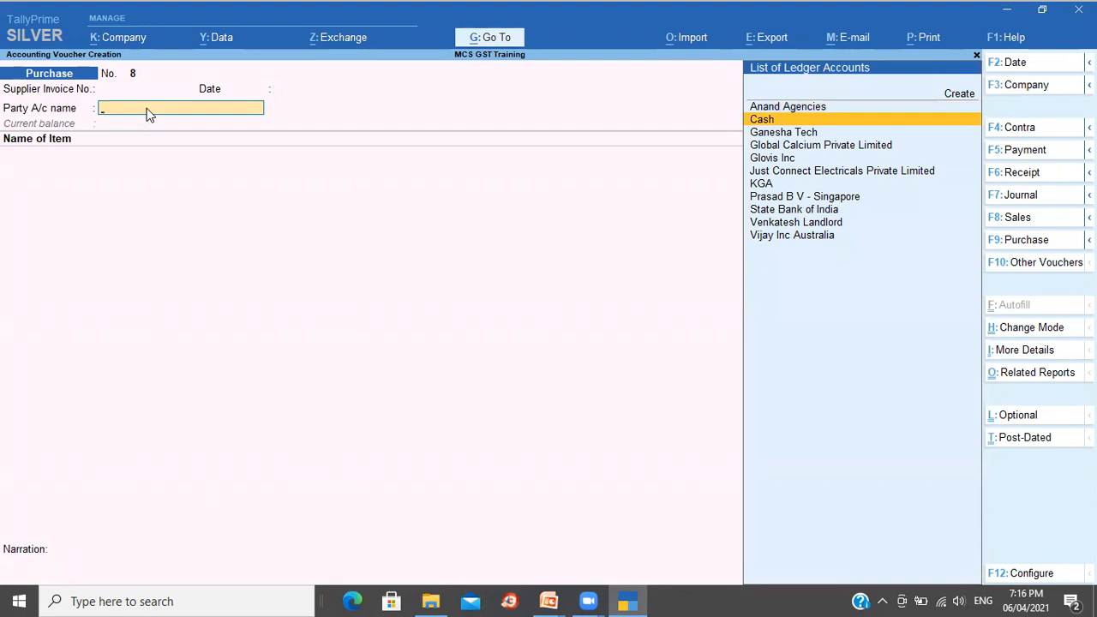
key("Down")
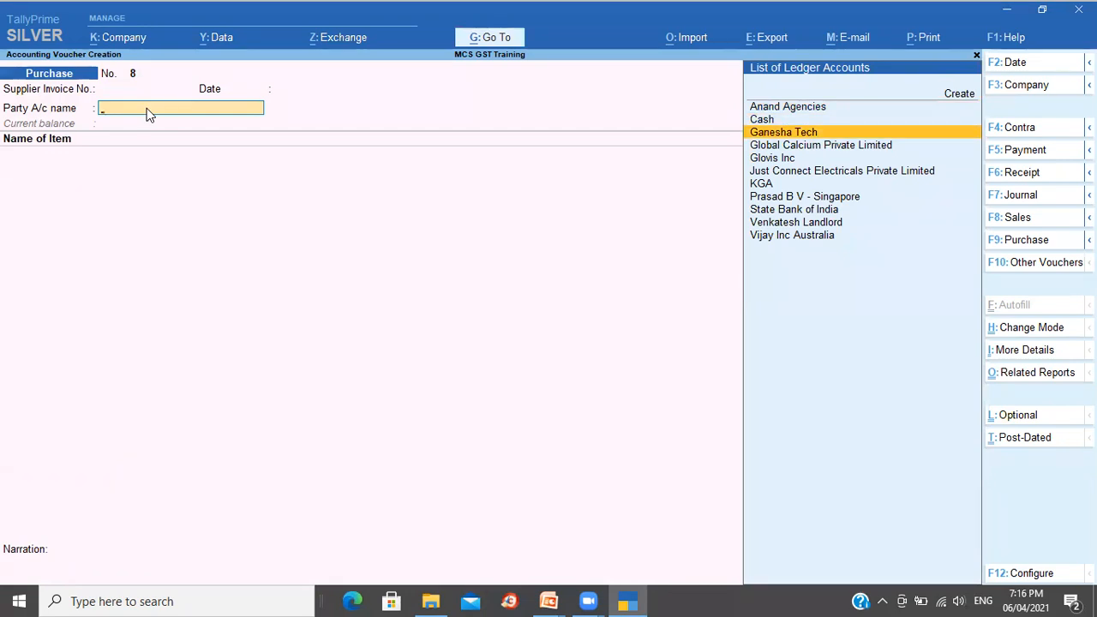
key("Down")
key("Down")
key("Down")
left_click(146, 108)
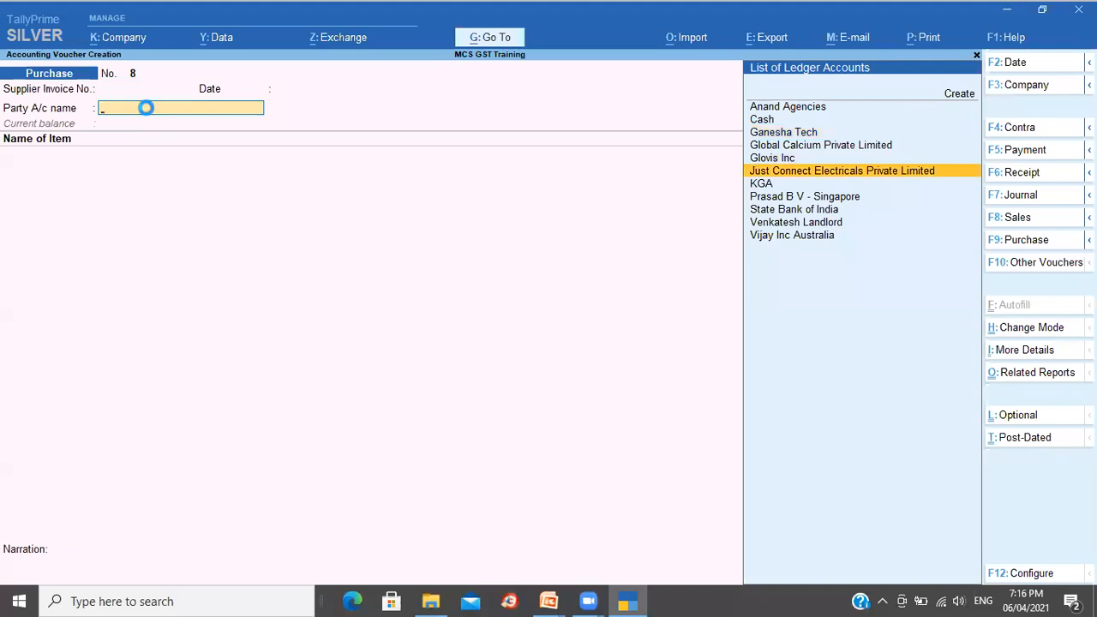
key("Return")
key("Escape")
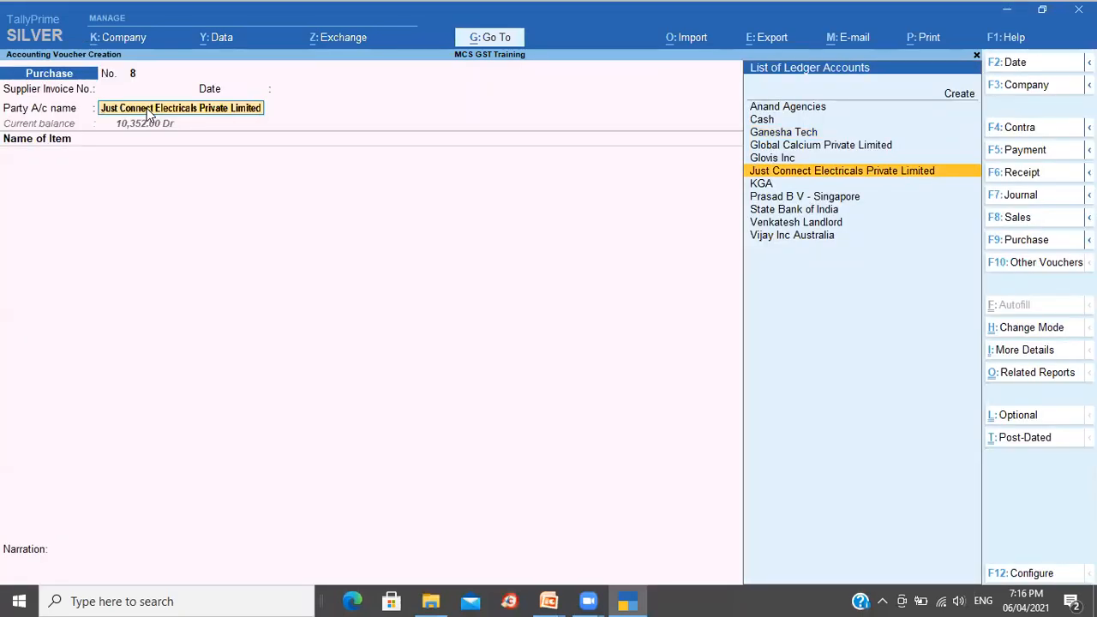
Step: Set the purchase voucher's party account to Ganesha Tech, accepting the default receipt and party details
key("Up")
key("Up")
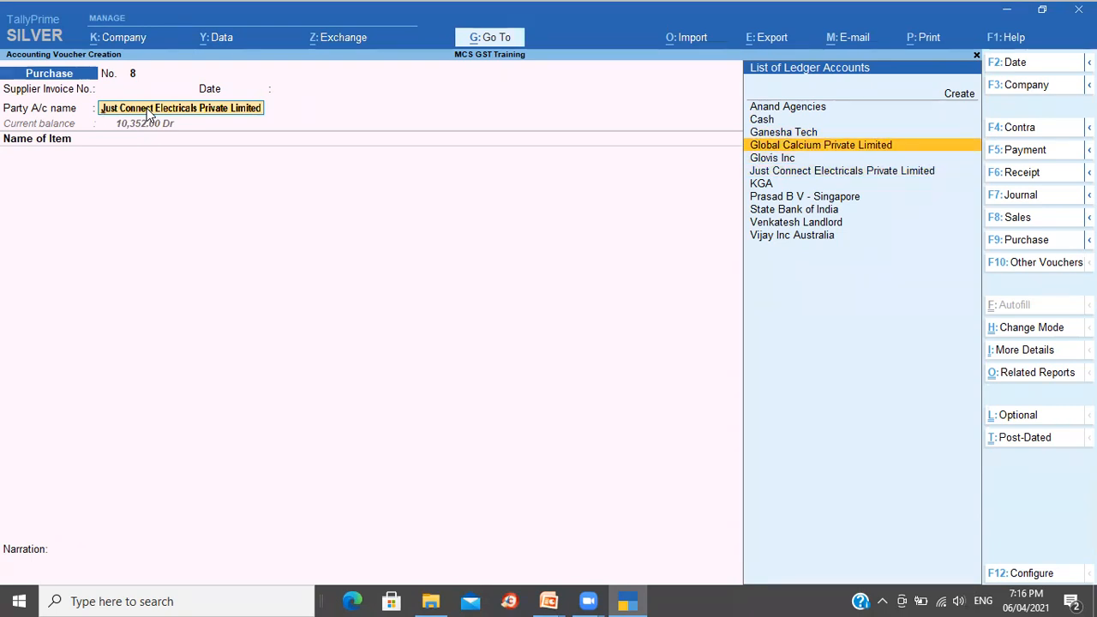
key("Up")
key("Return")
key("ctrl+a")
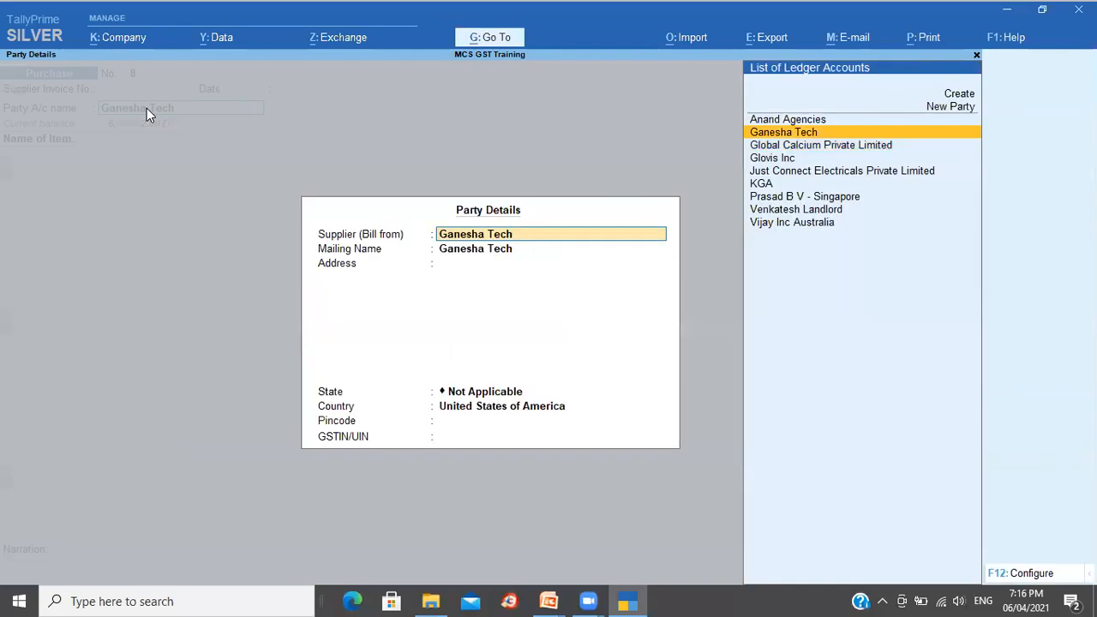
key("ctrl+a")
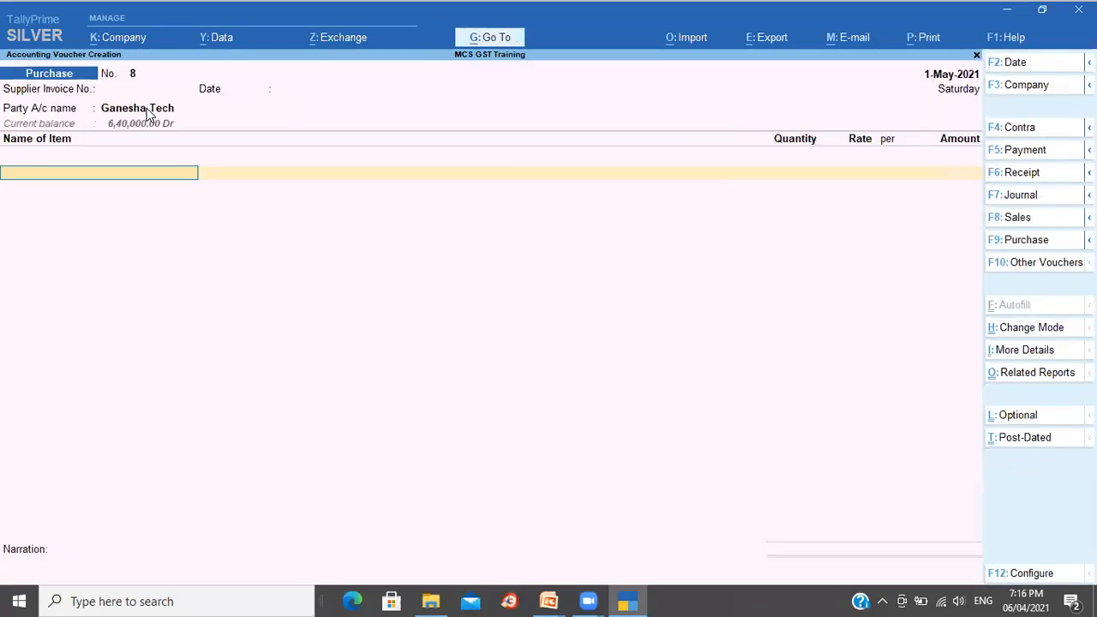
Step: Add 1 KGS of Annapurna Atta at the default rate and allocate it to the Purchase ledger
key("Down")
key("Return")
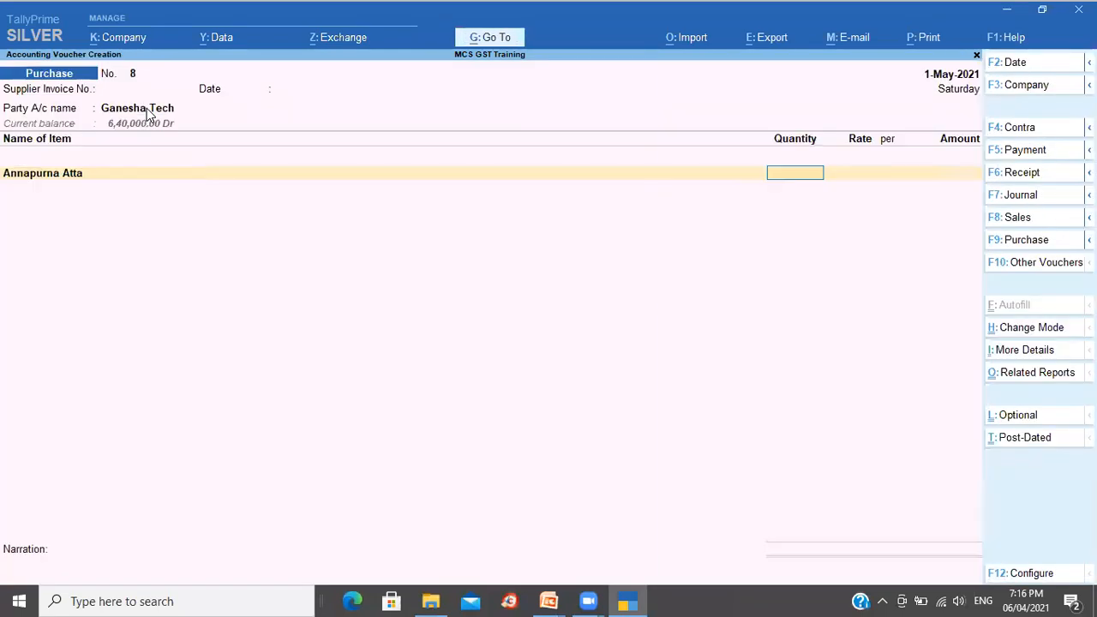
type("1")
key("Return")
key("Return")
key("Return")
key("Return")
key("Return")
key("Return")
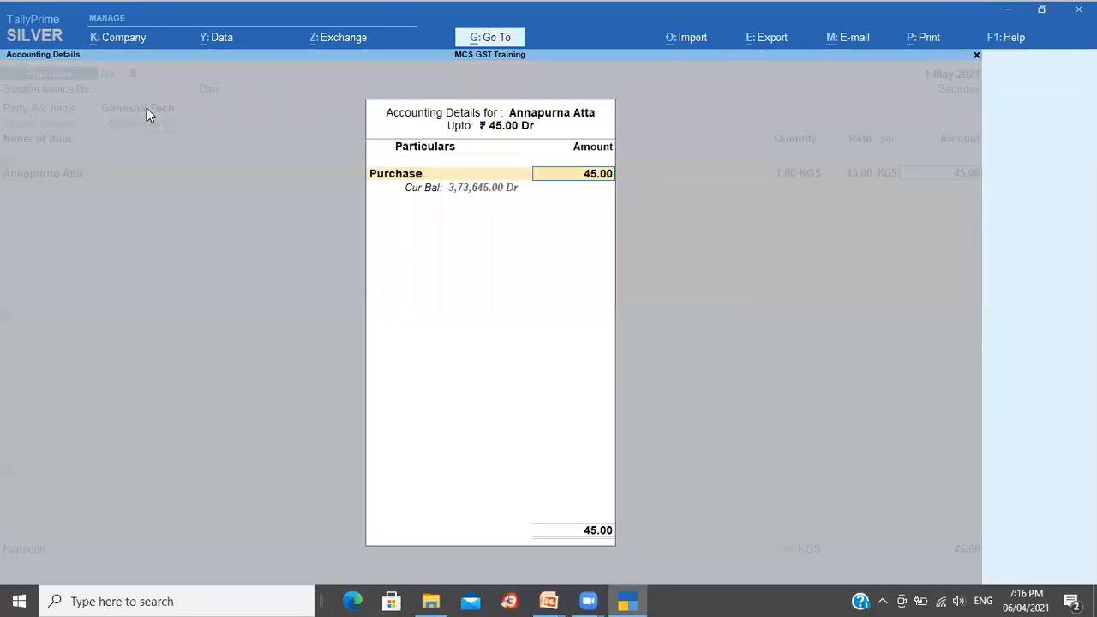
key("Return")
key("Return")
key("Return")
Step: Add the Input CGST ledger on the line below the Annapurna Atta item
key("Up")
key("BackSpace")
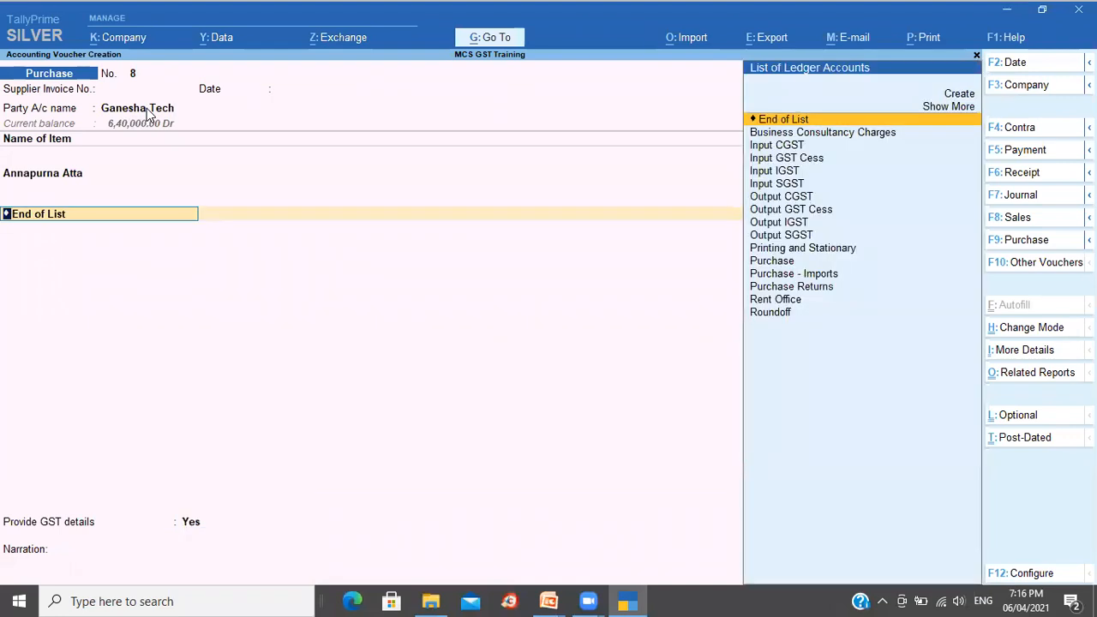
key("Down")
key("Down")
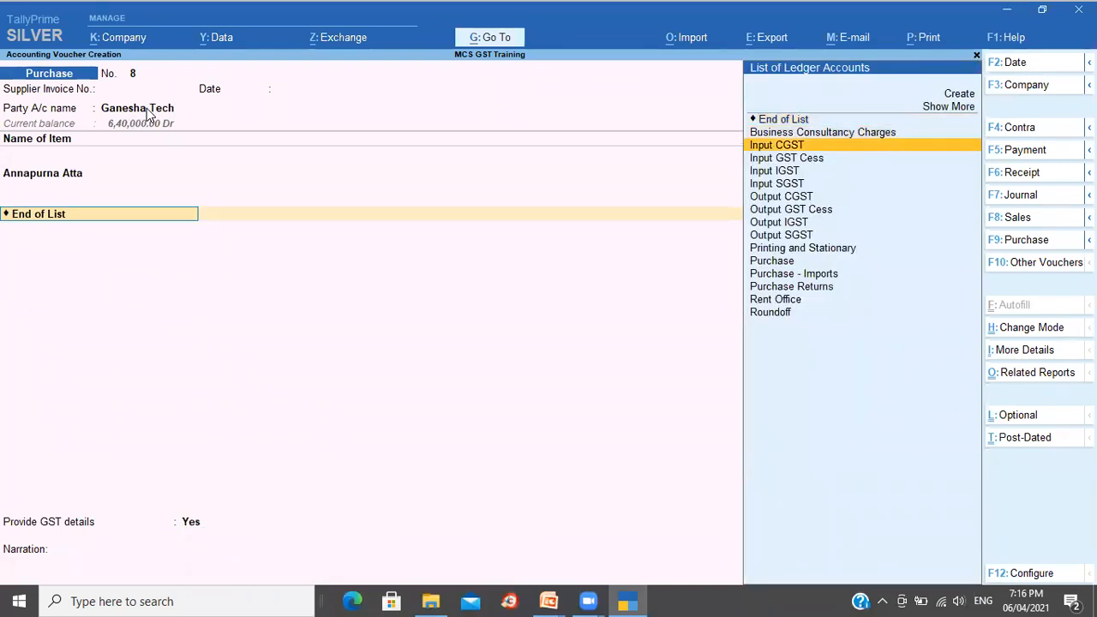
key("Return")
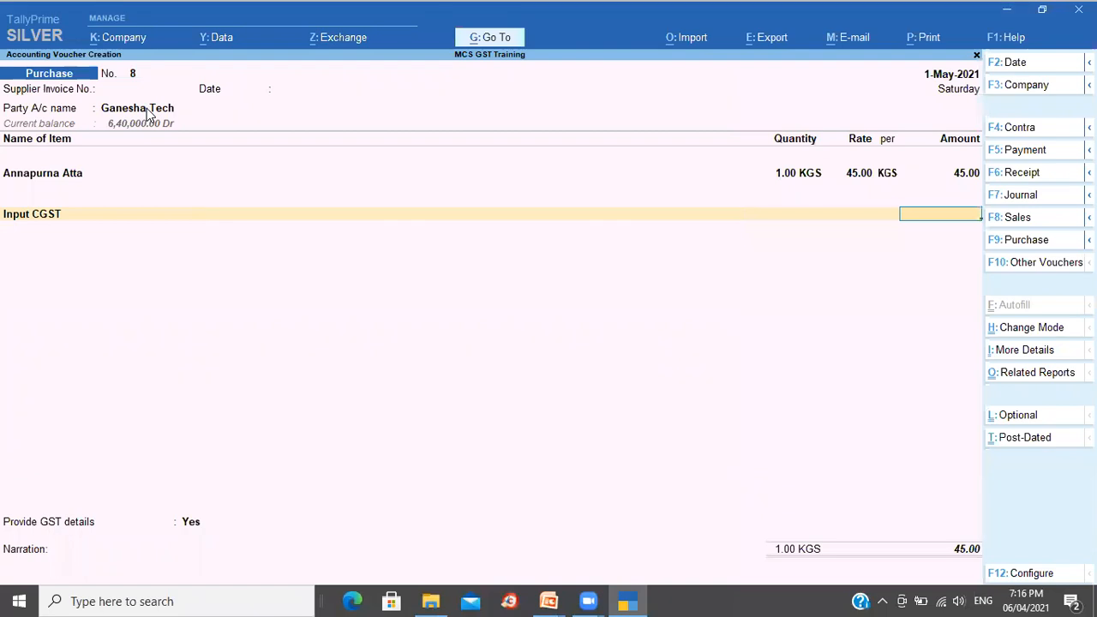
Step: Change the voucher's party account to Glovis Inc and accept its default party details
key("BackSpace")
key("BackSpace")
key("BackSpace")
key("BackSpace")
key("BackSpace")
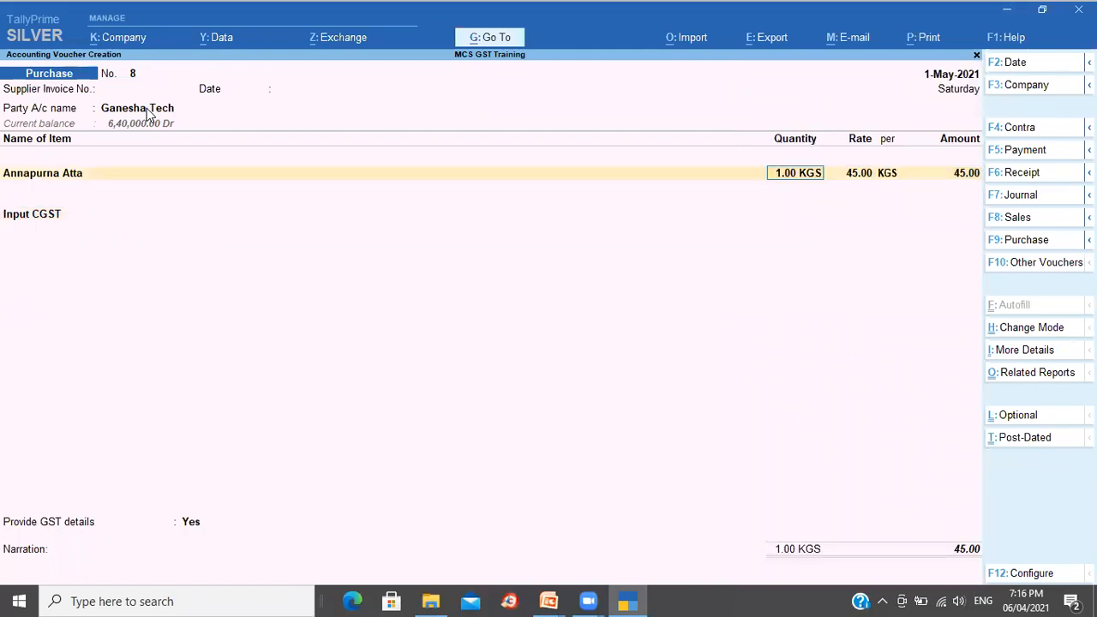
key("BackSpace")
key("Return")
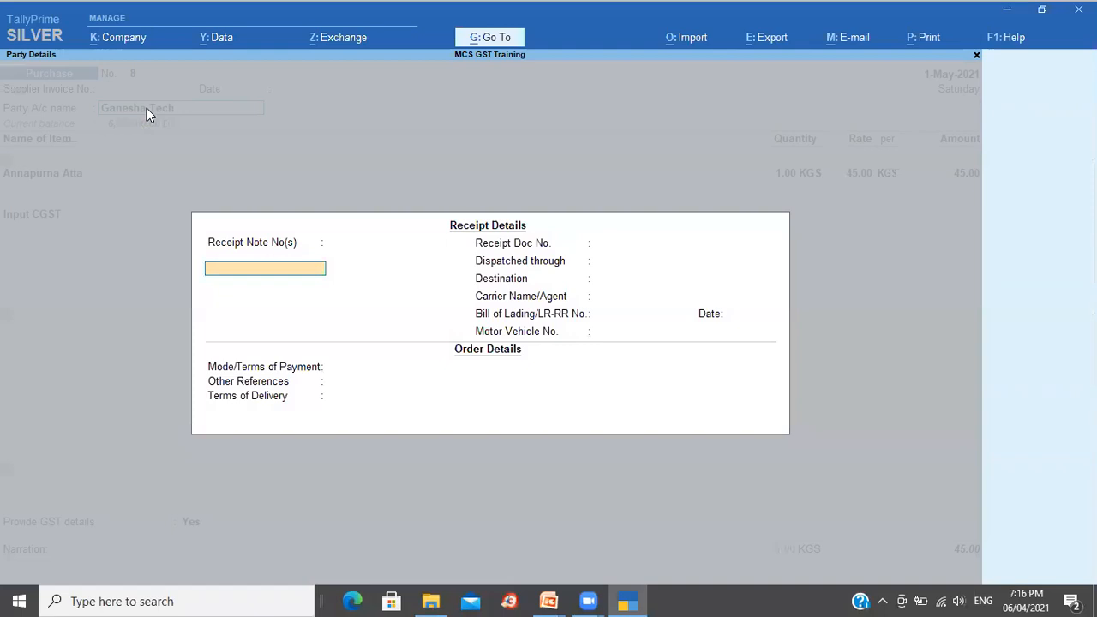
key("BackSpace")
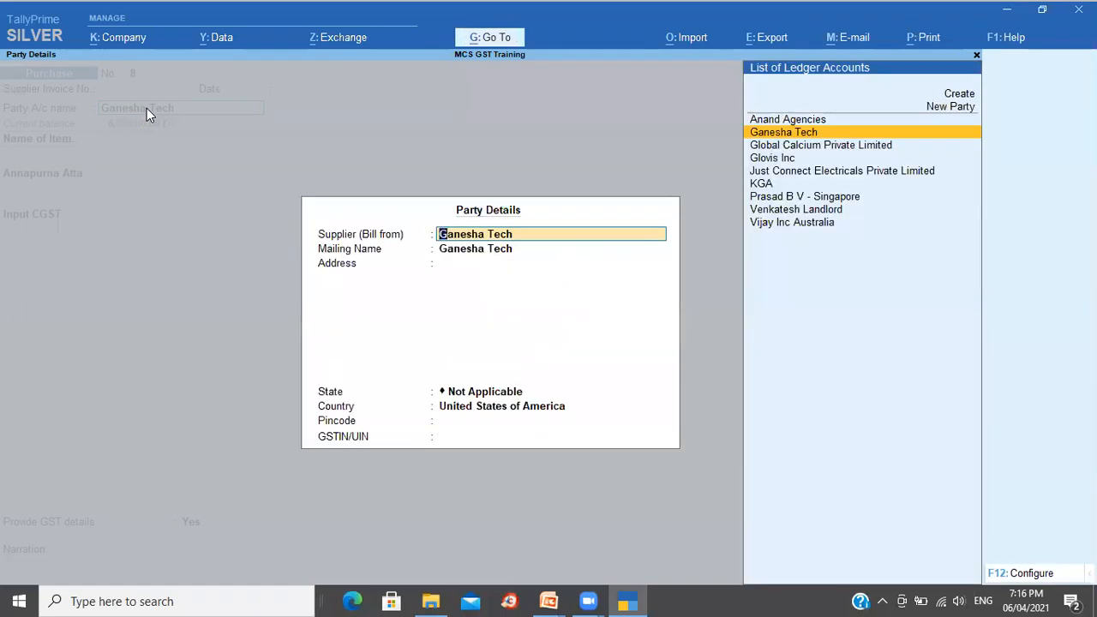
key("BackSpace")
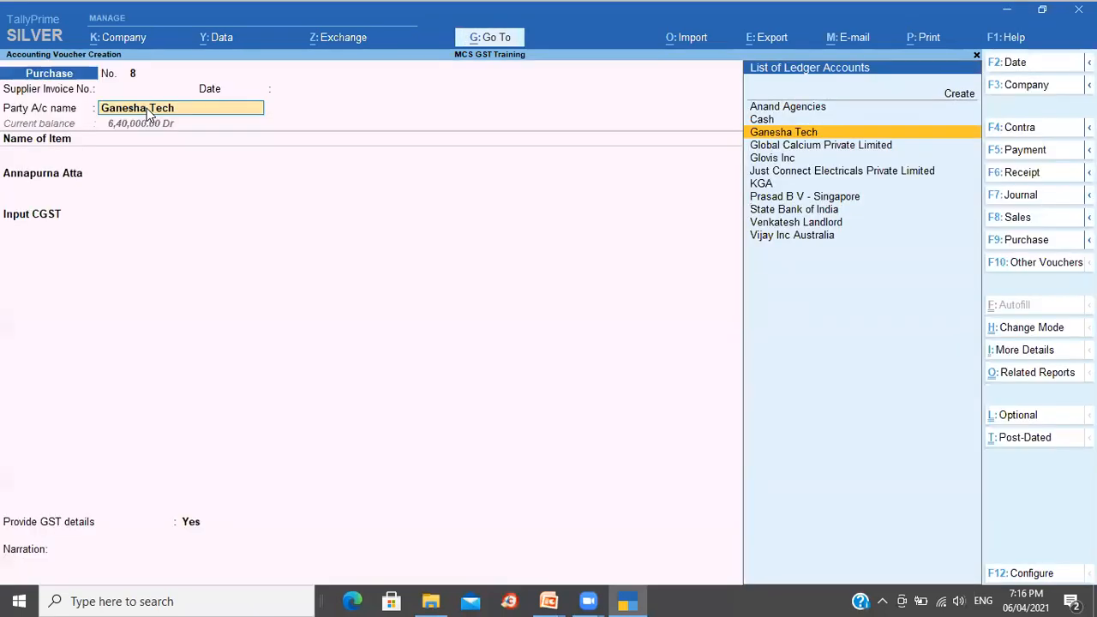
key("Down")
key("Down")
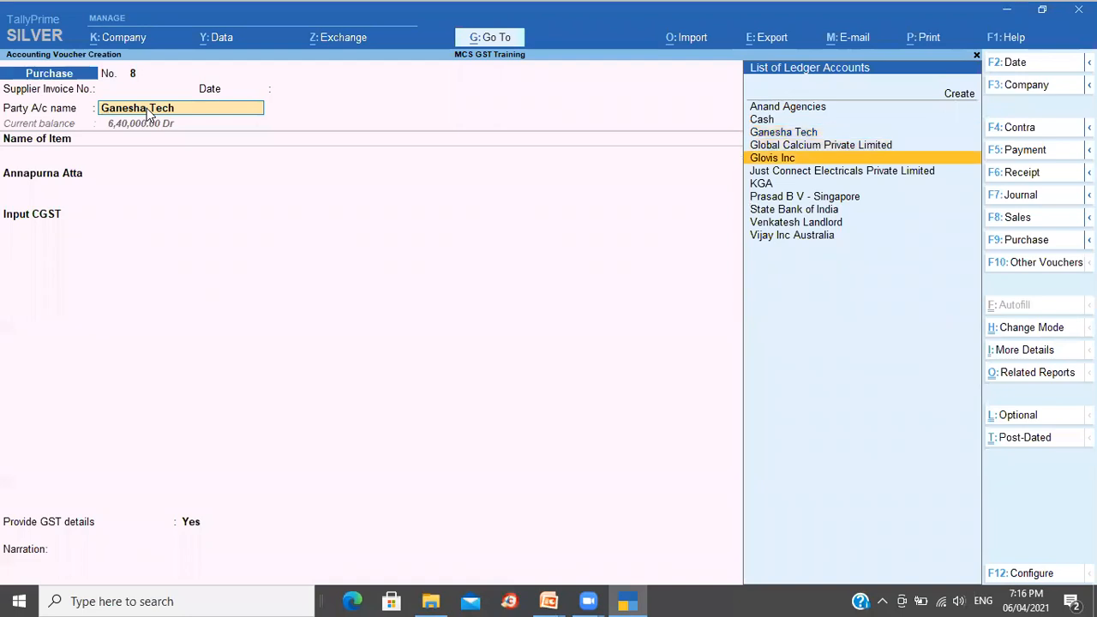
key("Return")
key("BackSpace")
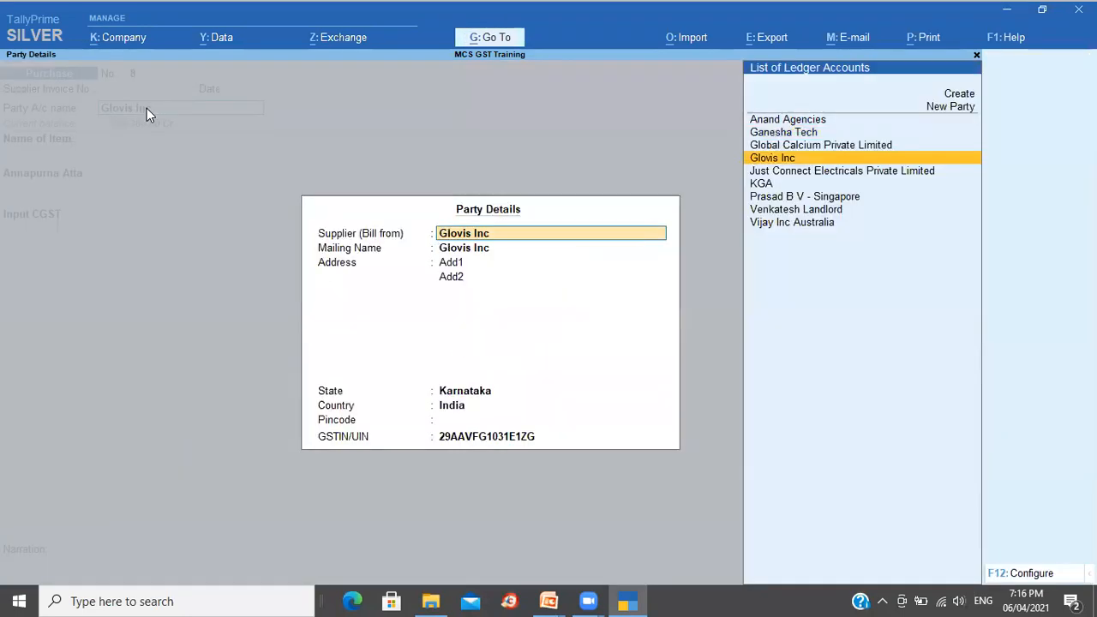
key("ctrl+a")
key("Return")
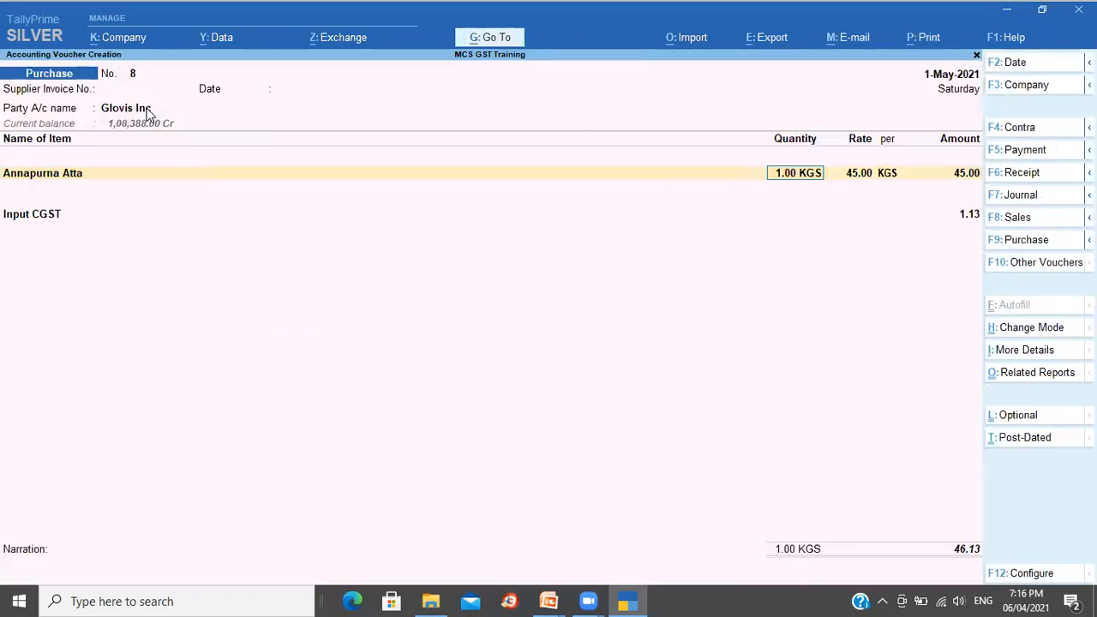
Step: Keep the existing item and Input CGST lines, and add the Input SGST ledger with its calculated tax amount
key("Return")
key("Return")
key("Return")
key("Return")
key("Return")
key("Return")
key("Return")
key("Return")
key("Return")
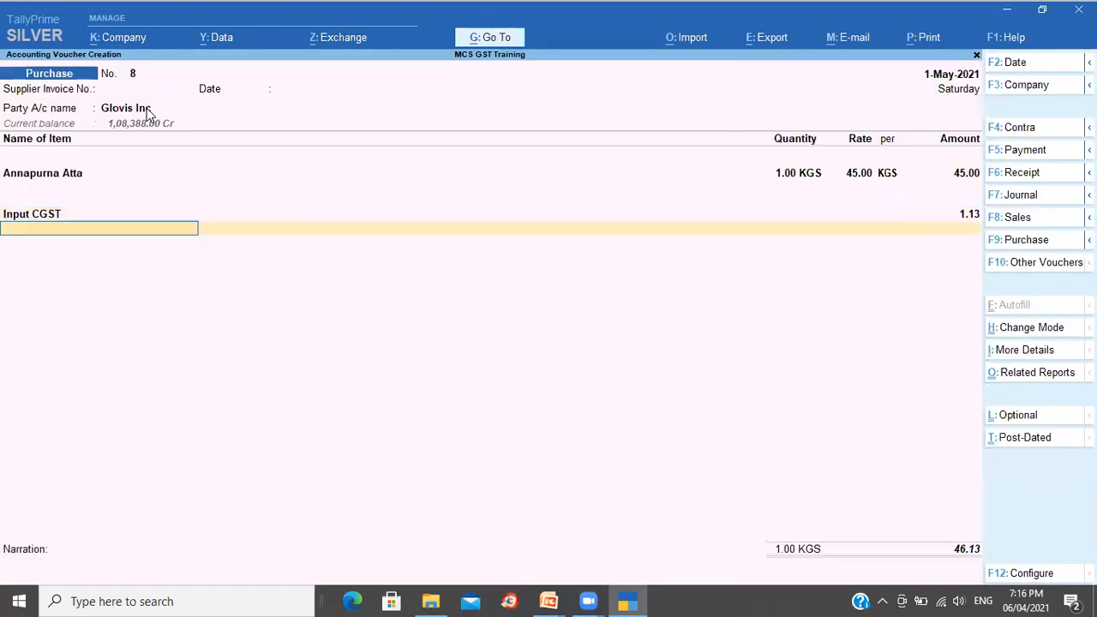
type("Inp")
key("Down")
key("Down")
key("Down")
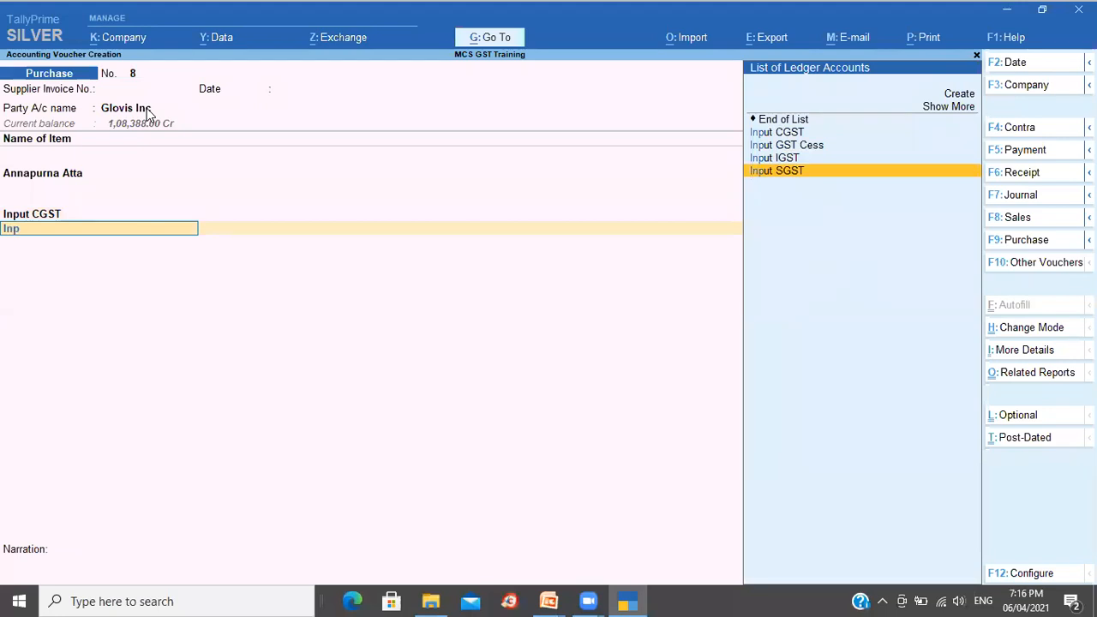
key("Return")
key("Return")
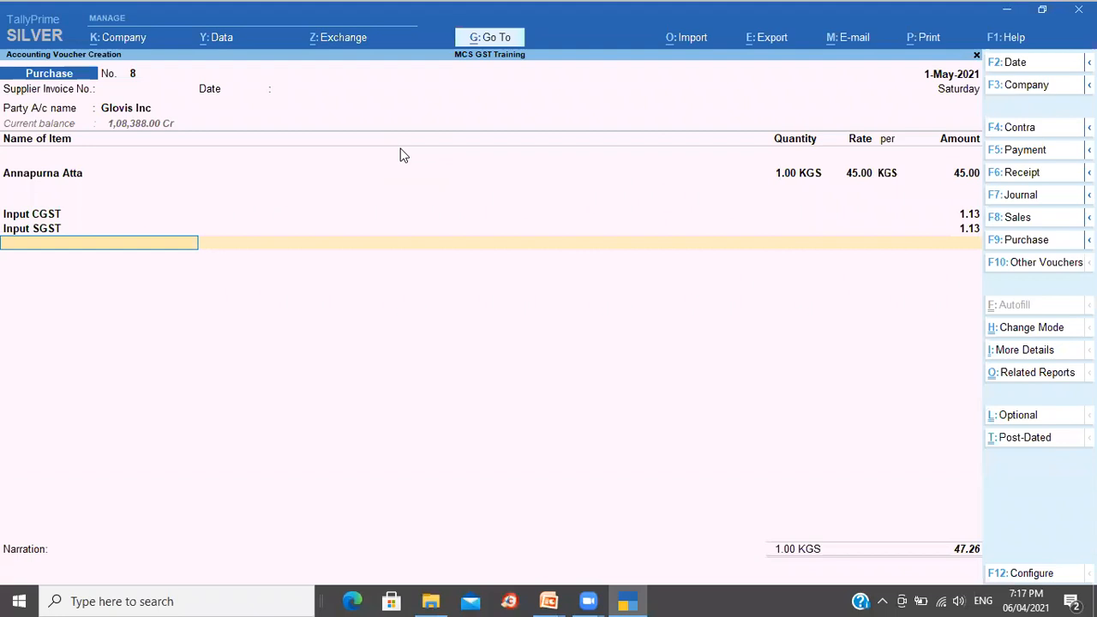
Step: Enter bill reference 1 for Glovis Inc, save the purchase voucher without a narration, and leave voucher creation
key("Return")
key("Return")
key("Return")
type("1")
key("Return")
key("Return")
key("Return")
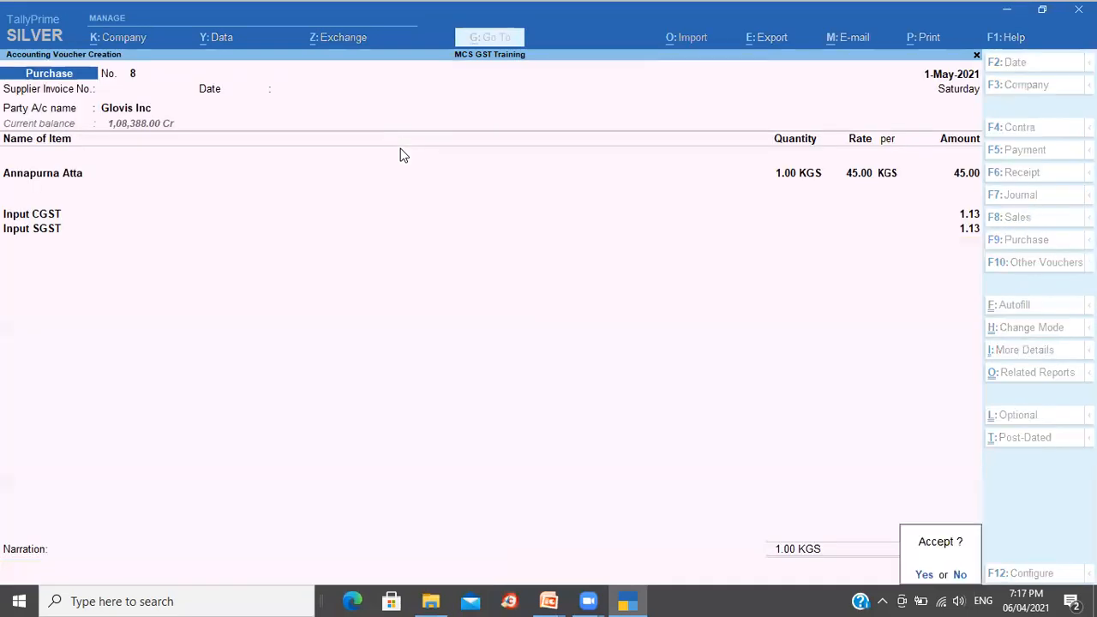
key("Return")
key("Escape")
key("Return")
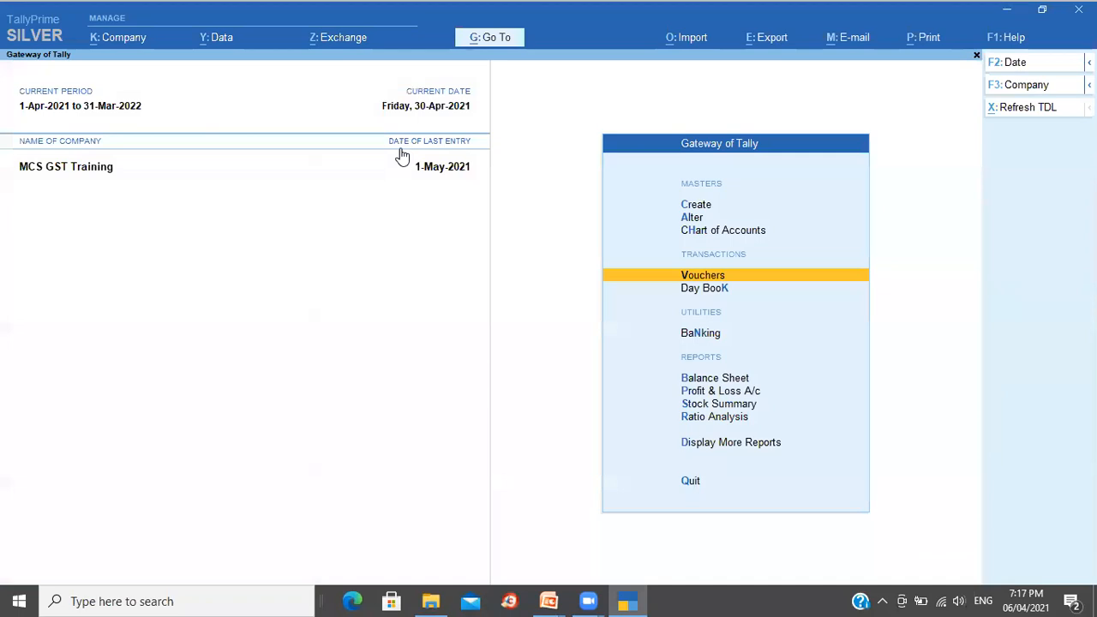
Step: Open the Statistics report and drill down into the monthly register of the Purchase voucher type
key("d")
key("s")
key("s")
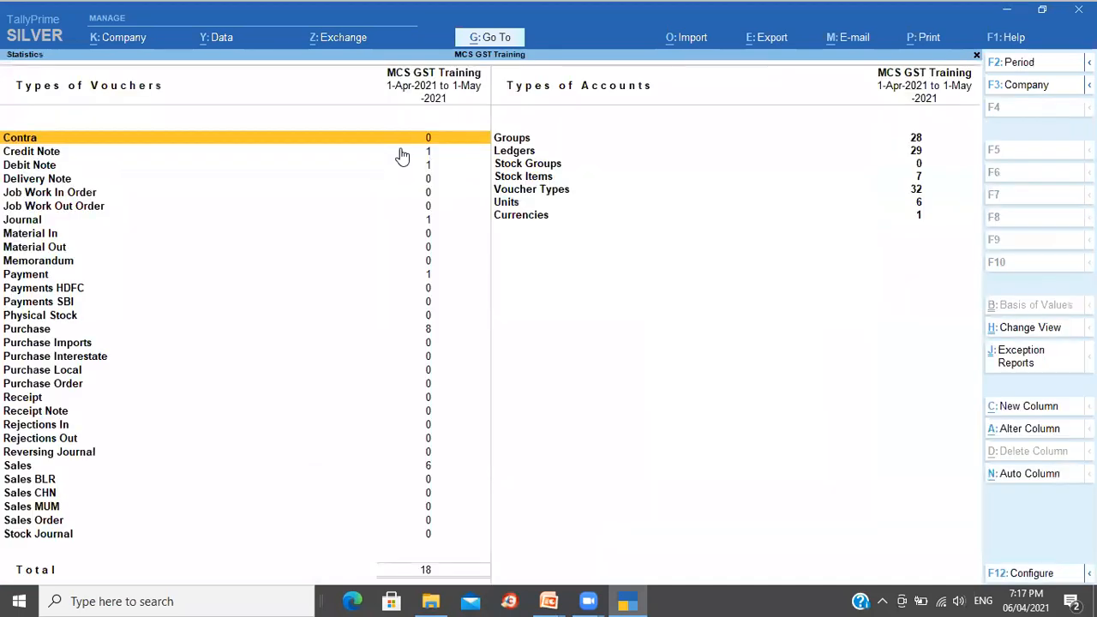
key("Down")
key("Down")
key("Down")
key("Down")
key("Down")
key("Down")
key("Down")
key("Down")
key("Down")
key("Down")
key("Down")
key("Down")
key("Down")
key("Down")
key("Down")
key("Down")
key("Down")
key("Down")
key("Down")
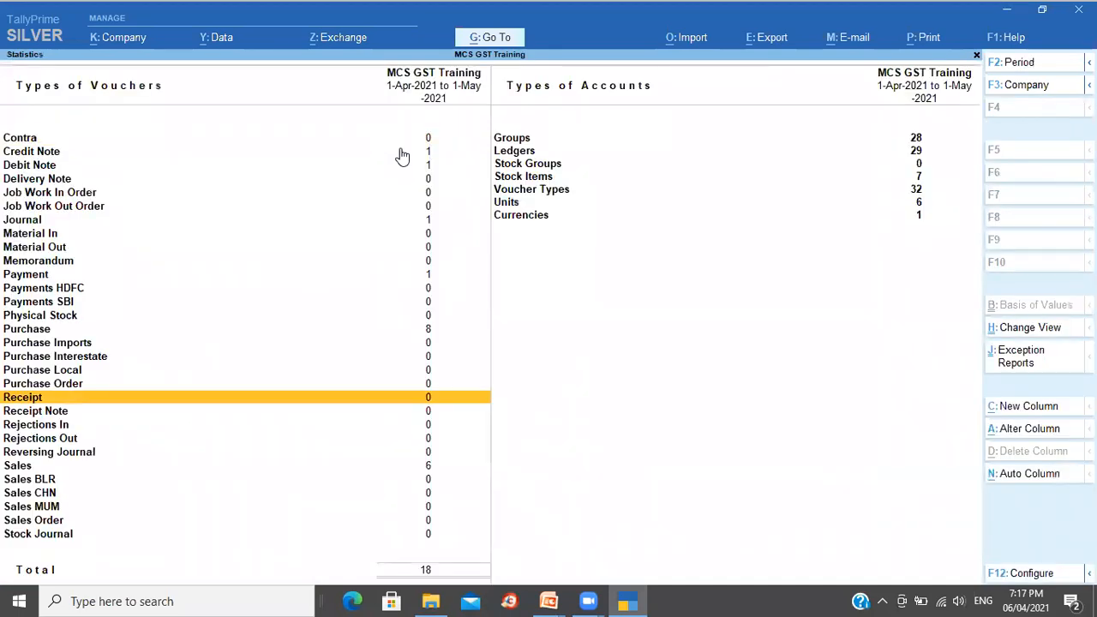
key("Up")
key("Up")
key("Up")
key("Up")
key("Up")
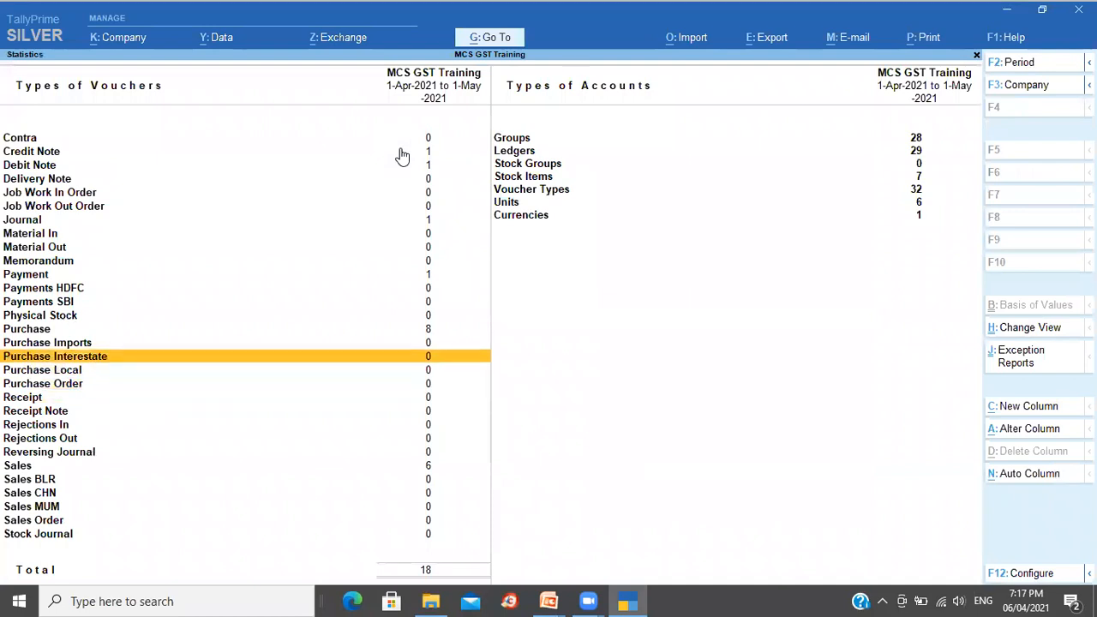
key("Return")
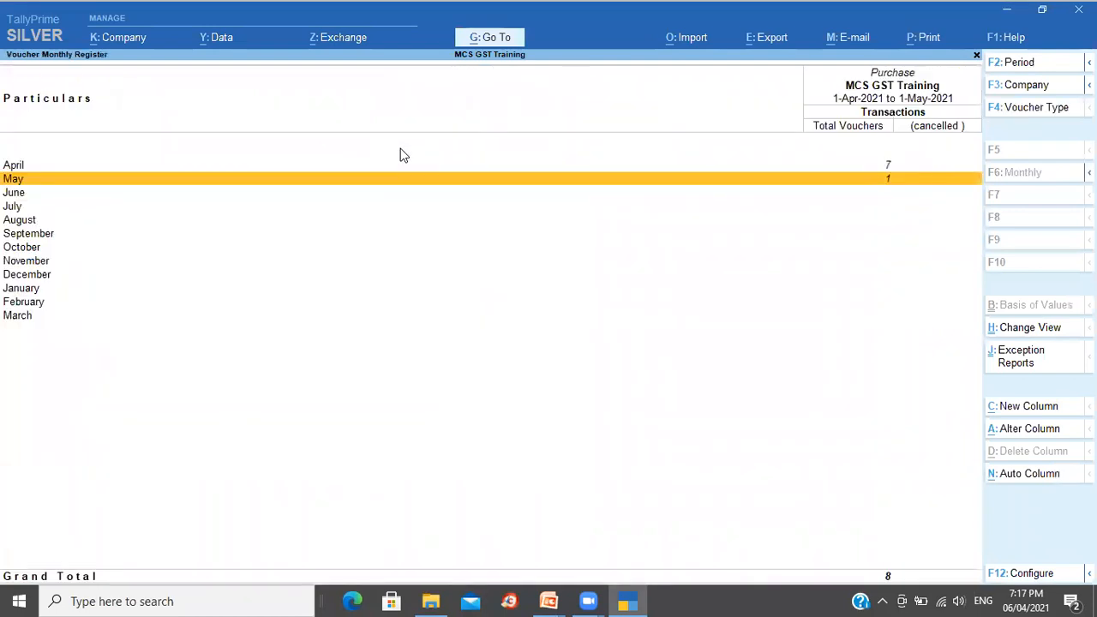
Step: Open April's list of purchase vouchers and extend its period to 1-May-2021
key("Up")
key("Return")
key("F2")
key("Return")
key("BackSpace")
type("1-5")
key("Return")
Step: Examine the dates and voucher numbers of the listed purchases, especially the 3-Apr, 30-Apr and 1-May-2021 entries
key("Down")
key("Down")
key("Down")
key("Down")
key("Down")
key("Down")
key("Down")
key("Up")
key("Up")
key("Up")
key("Up")
key("Up")
key("Up")
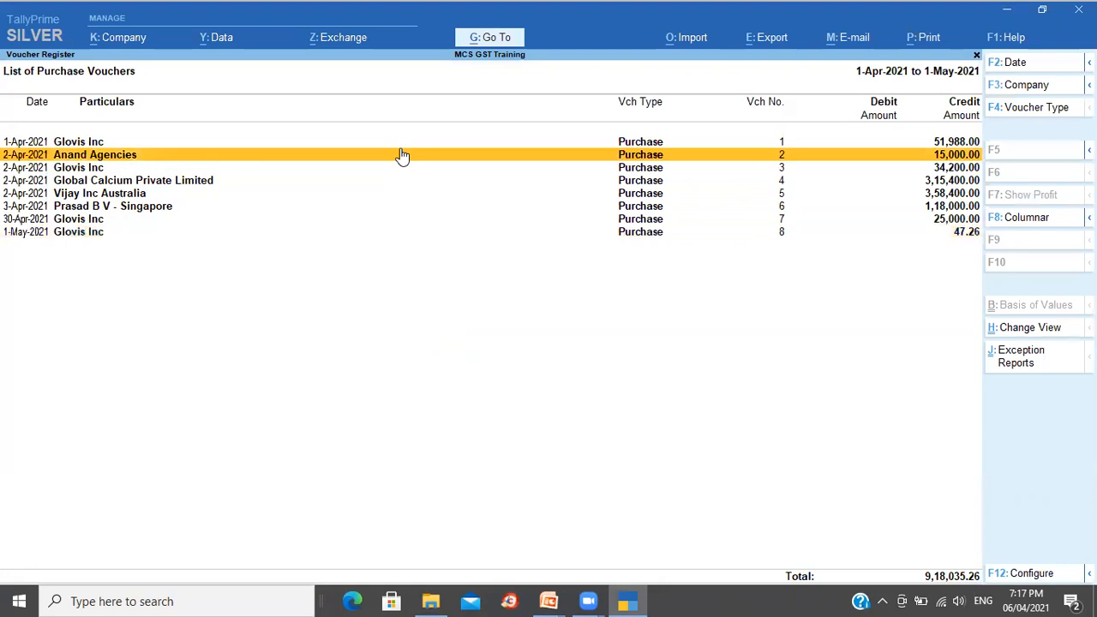
key("Down")
key("Down")
key("Down")
key("Down")
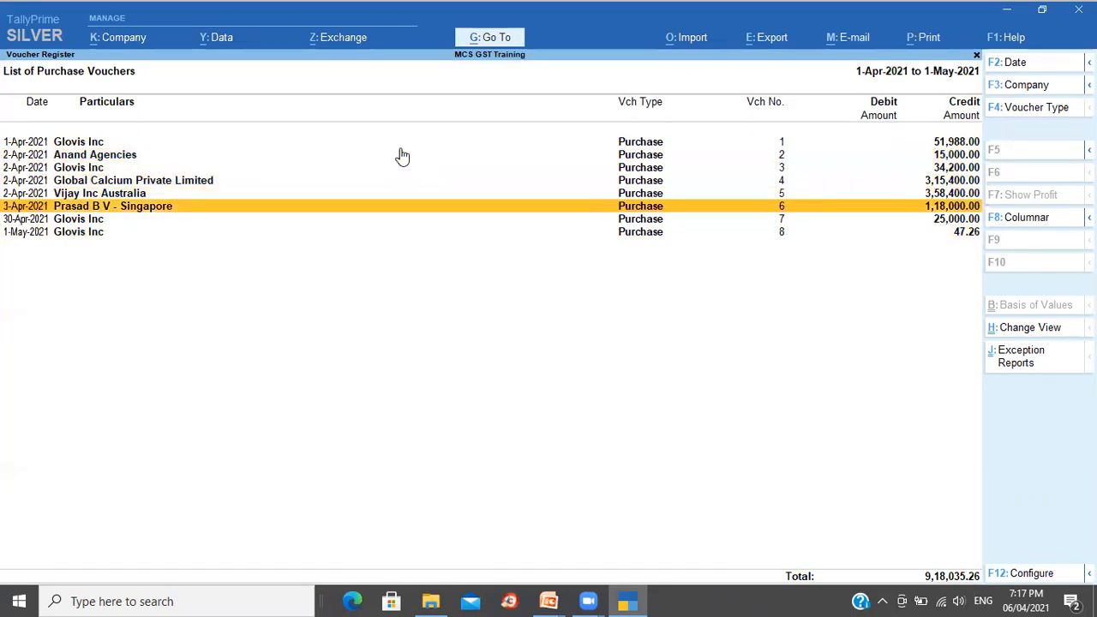
key("Down")
key("Up")
key("Down")
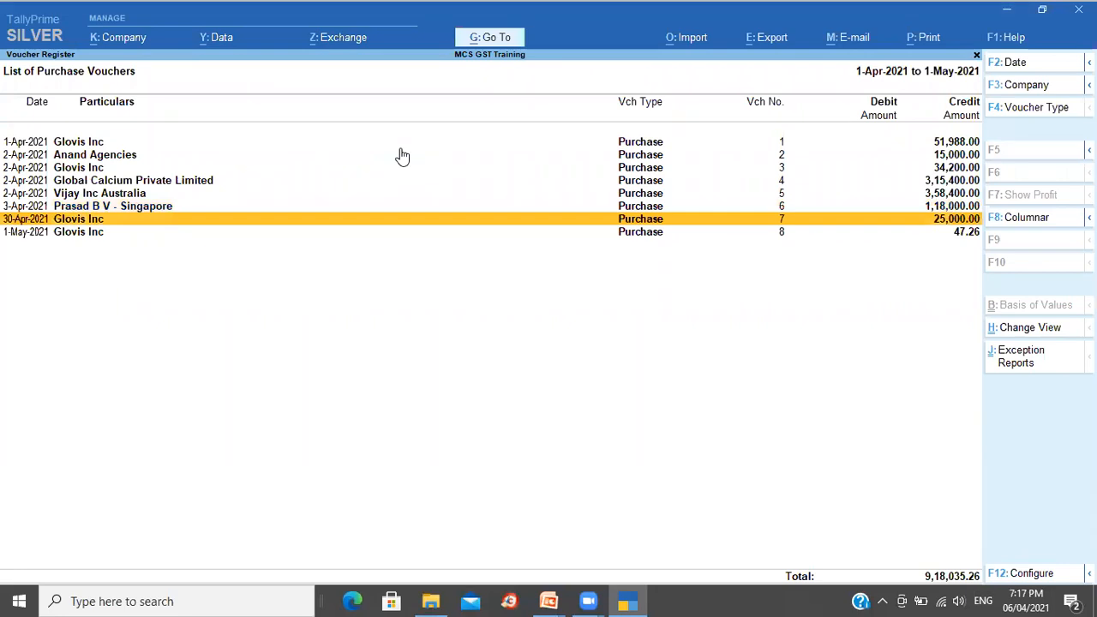
key("Down")
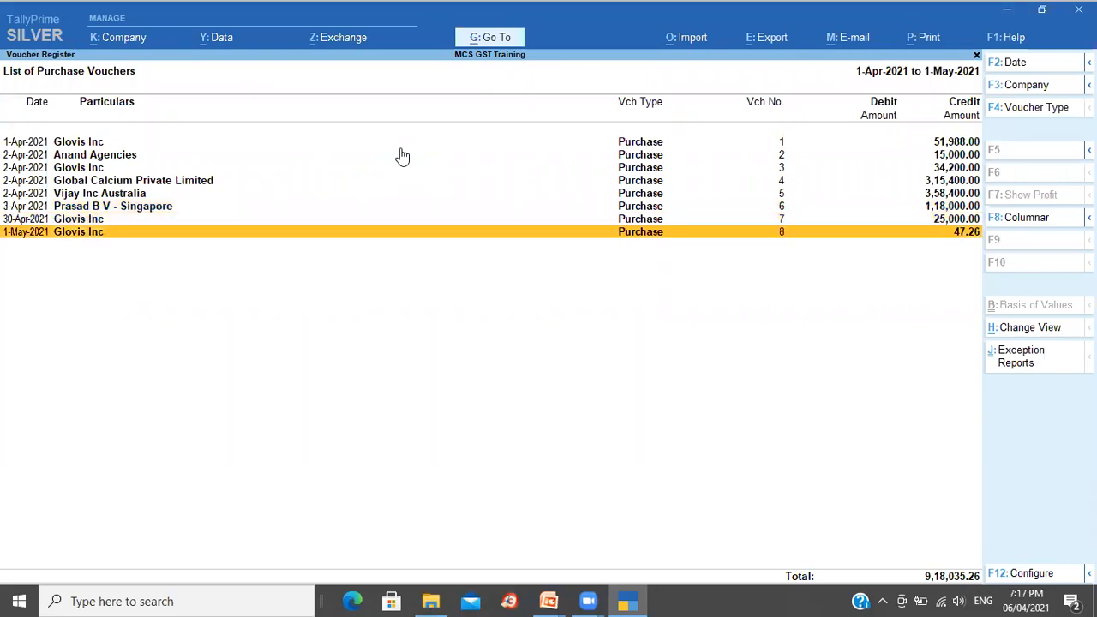
key("Up")
key("Up")
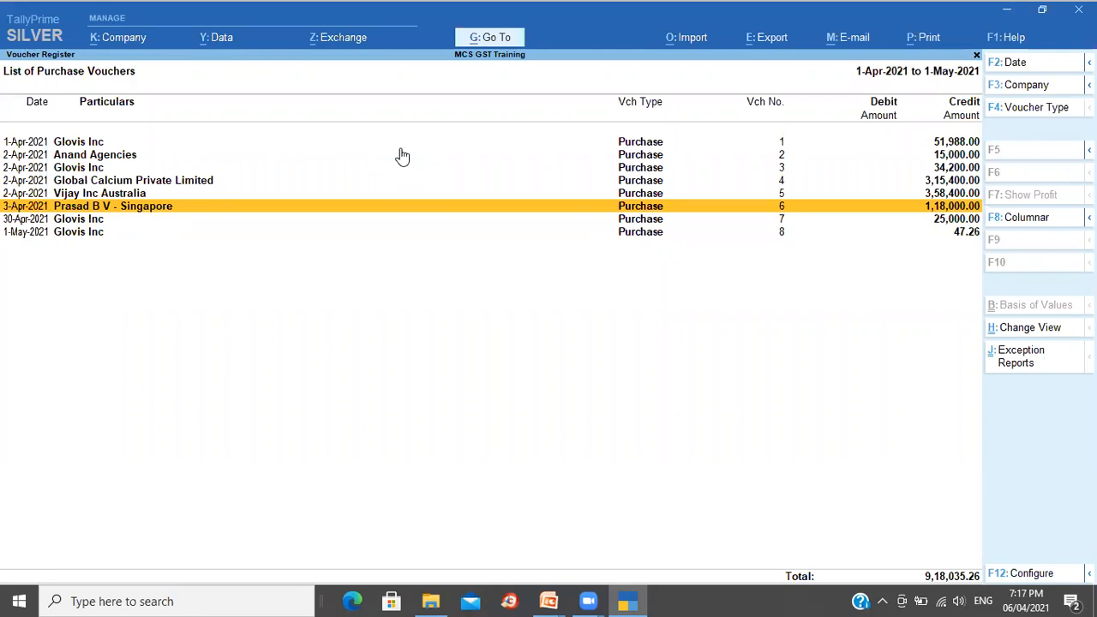
Step: Leave the purchase reports and start a new Purchase voucher dated 4-Apr-2021
key("Escape")
key("Escape")
key("Escape")
key("Escape")
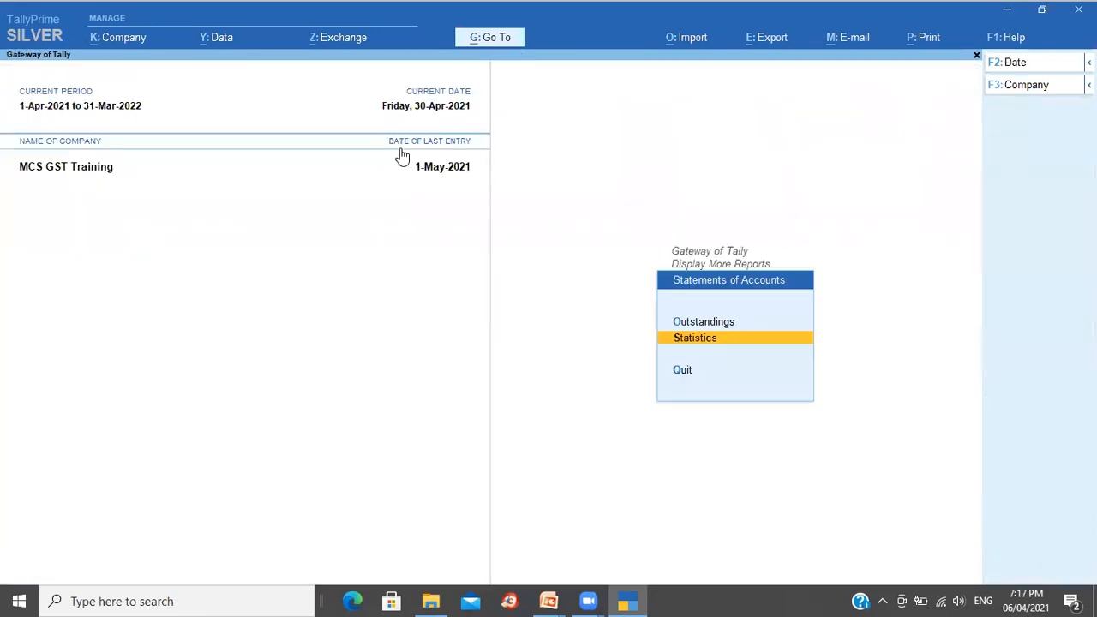
key("Escape")
key("v")
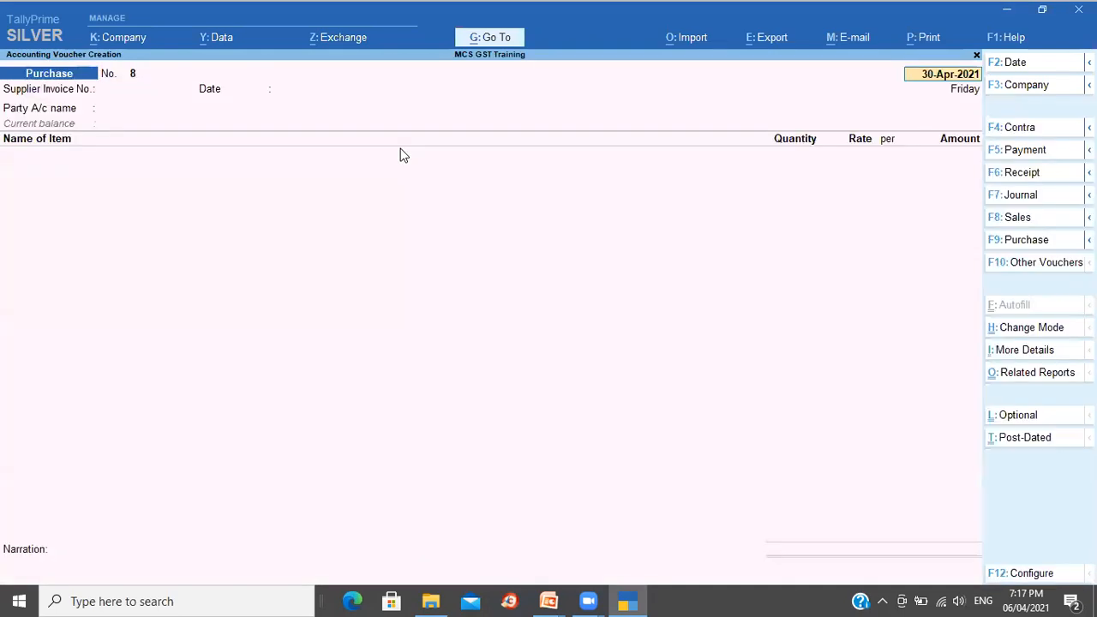
key("F2")
type("4 4")
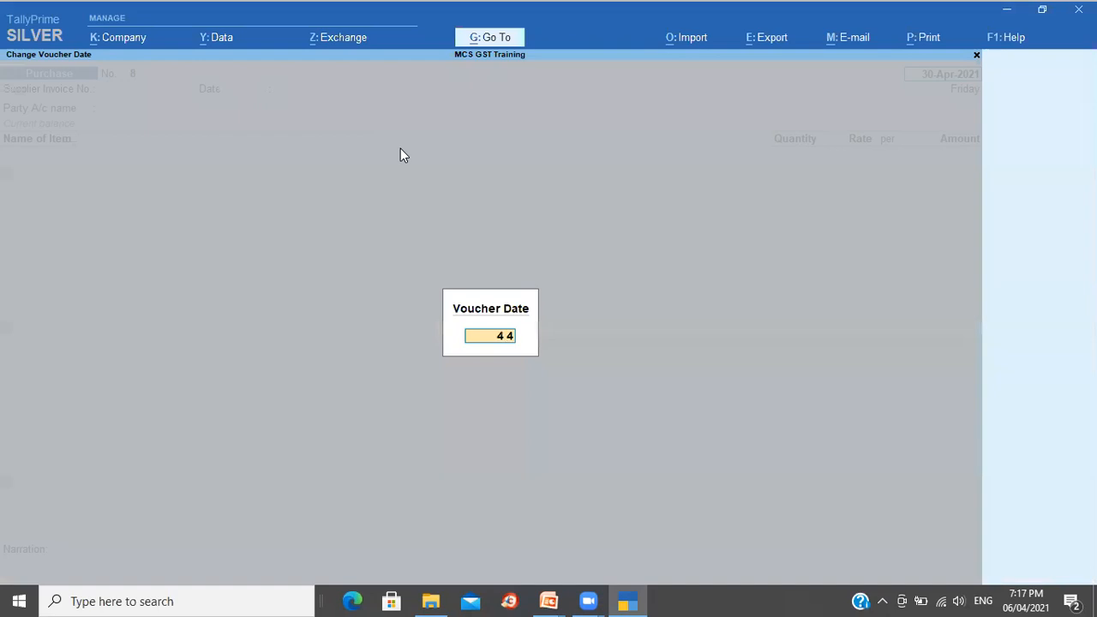
key("Return")
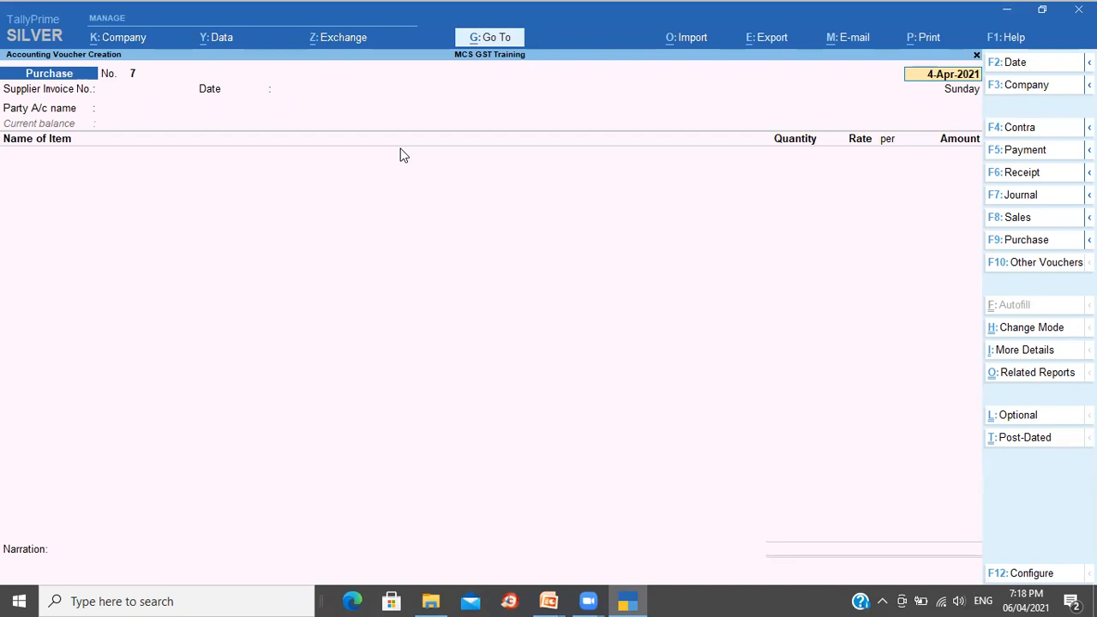
Step: Leave the supplier invoice number and date blank, choose Glovis Inc as the party, and accept its default party details
key("Return")
key("Return")
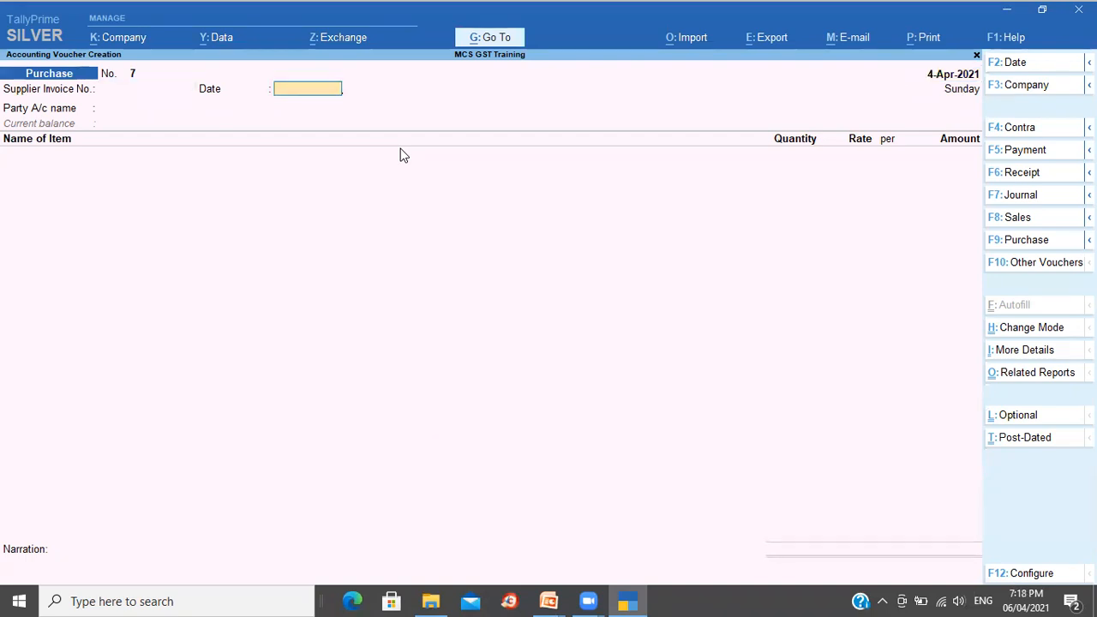
key("Return")
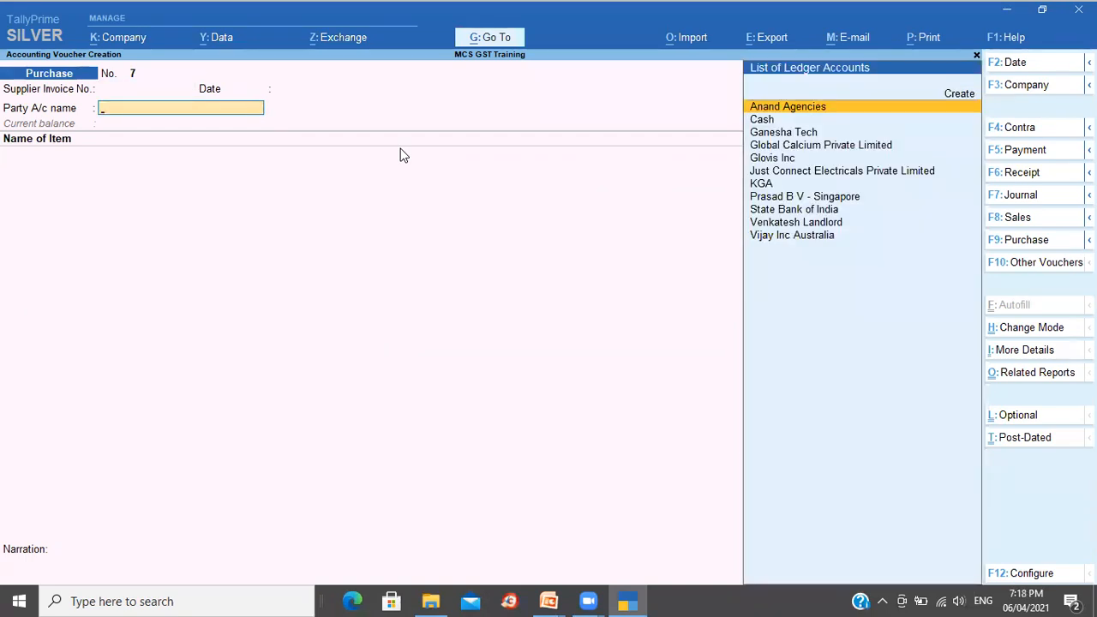
key("Down")
key("Down")
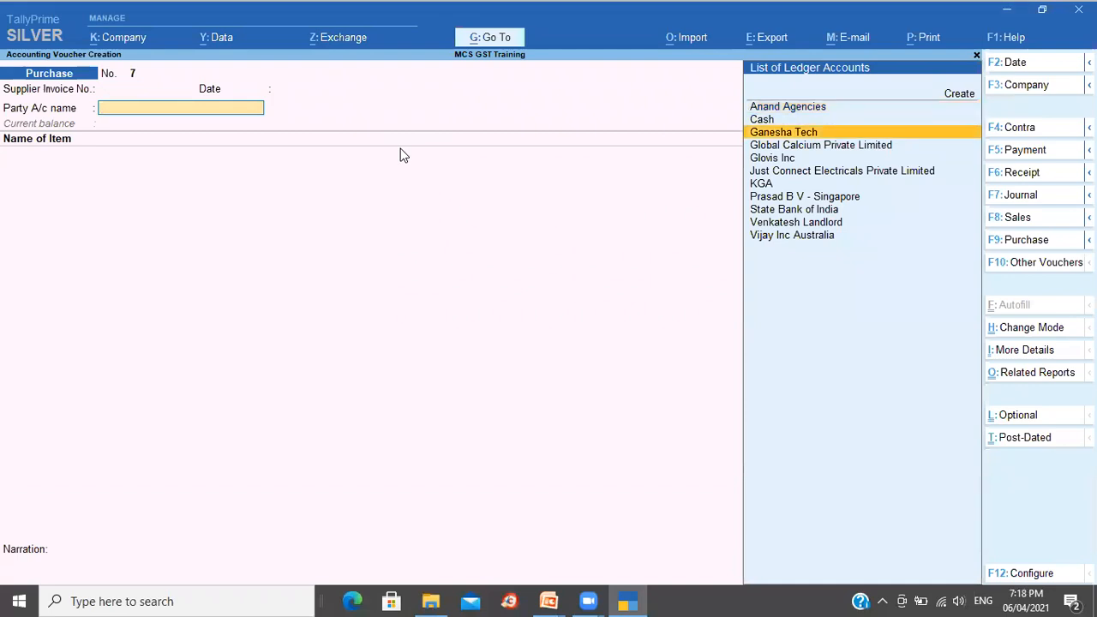
key("Down")
key("Down")
key("Return")
key("ctrl+a")
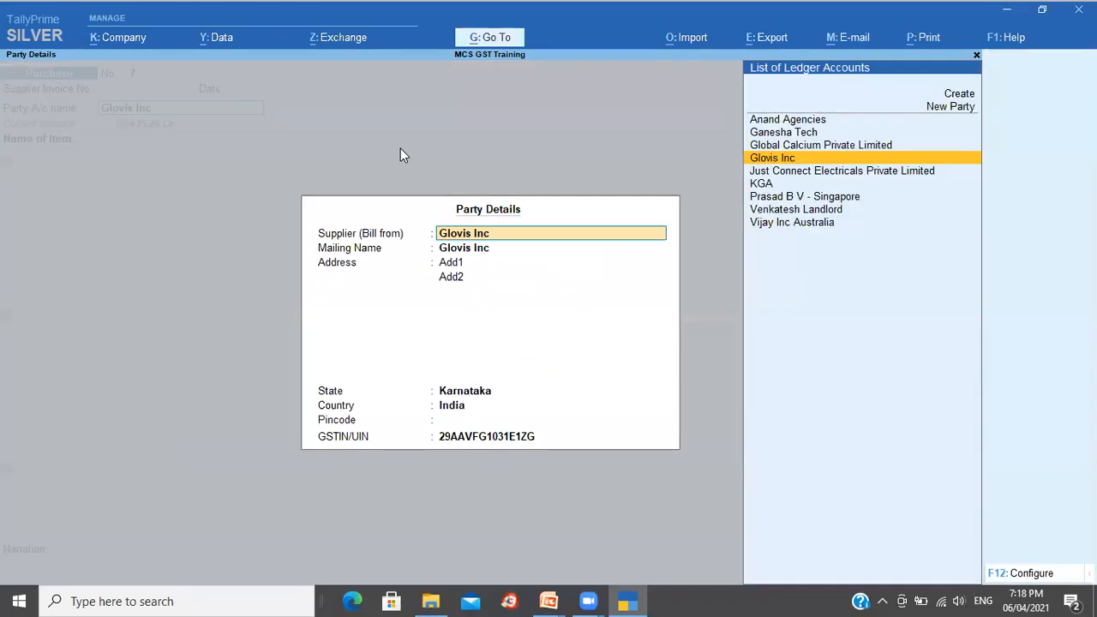
key("ctrl+a")
Step: Add 10 Ltr of the Coconut Oil item at its default rate
key("Down")
key("Down")
key("Down")
key("Down")
key("Return")
type("10")
key("Return")
key("Return")
key("Return")
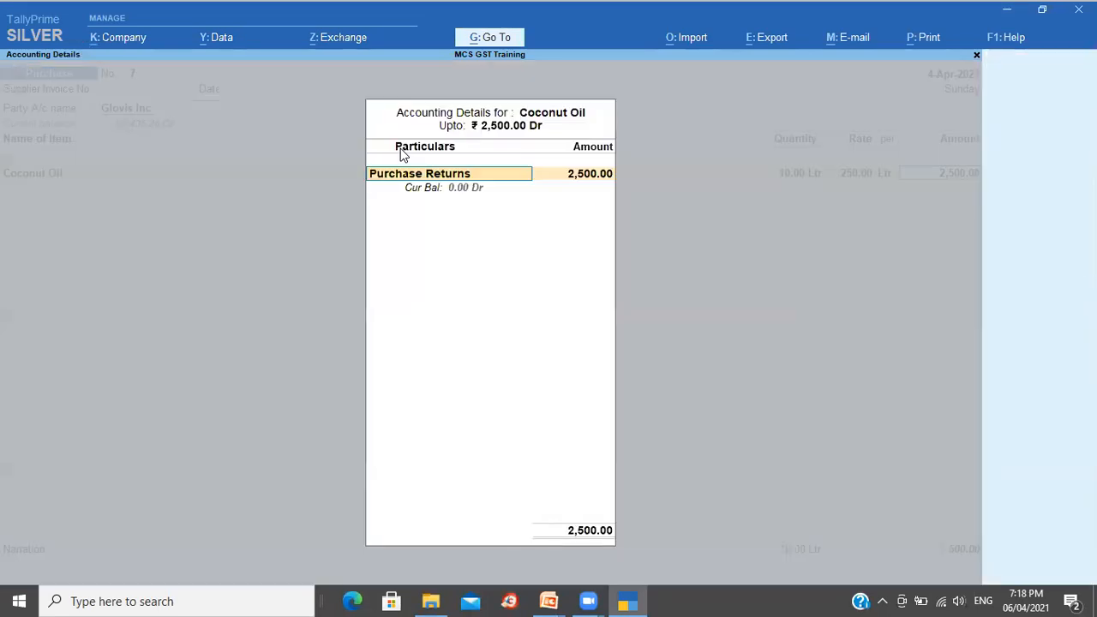
Step: Change the Coconut Oil accounting allocation to the Purchase ledger for the full item amount
key("BackSpace")
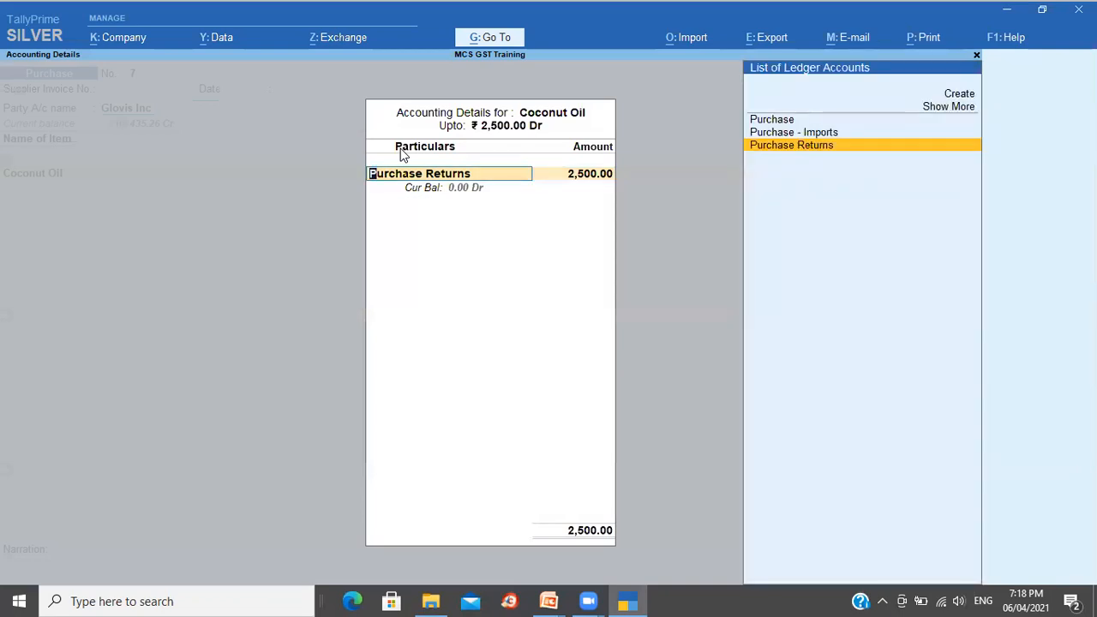
key("Up")
key("Up")
key("Return")
key("Return")
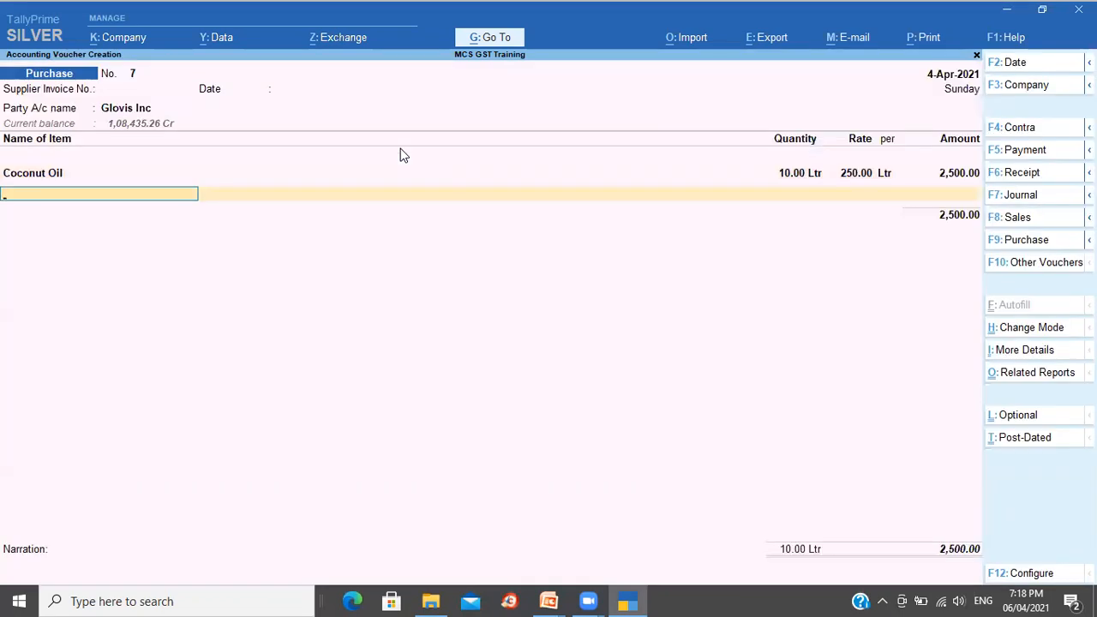
Step: Add the Input CGST and Input SGST ledgers below the Coconut Oil item with their calculated tax amounts
key("Return")
type("Inp")
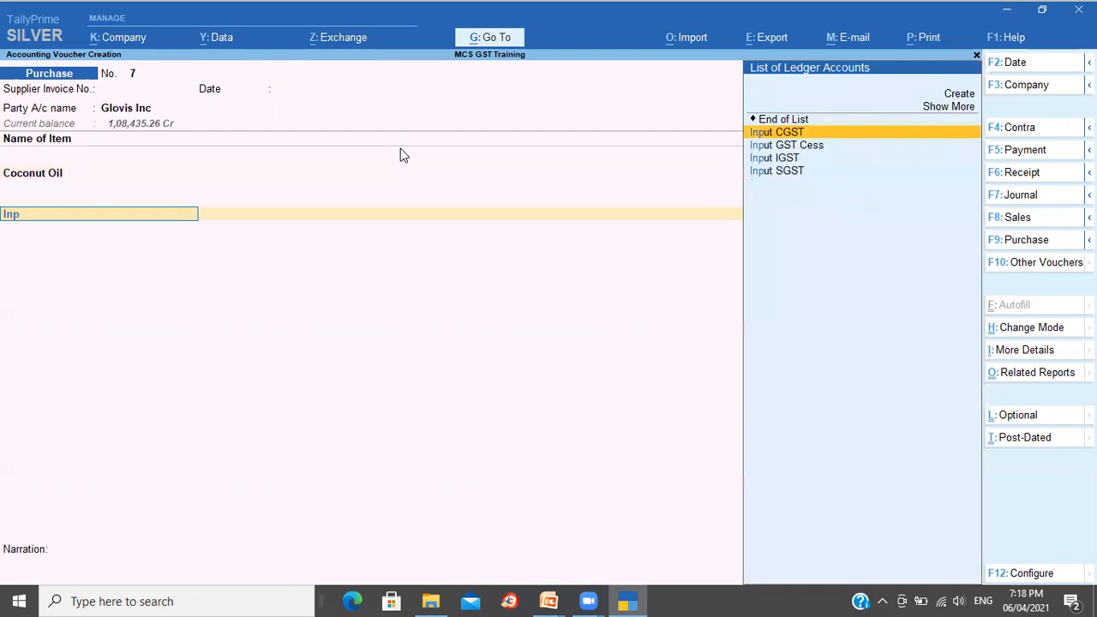
key("Return")
key("Return")
type("Inp")
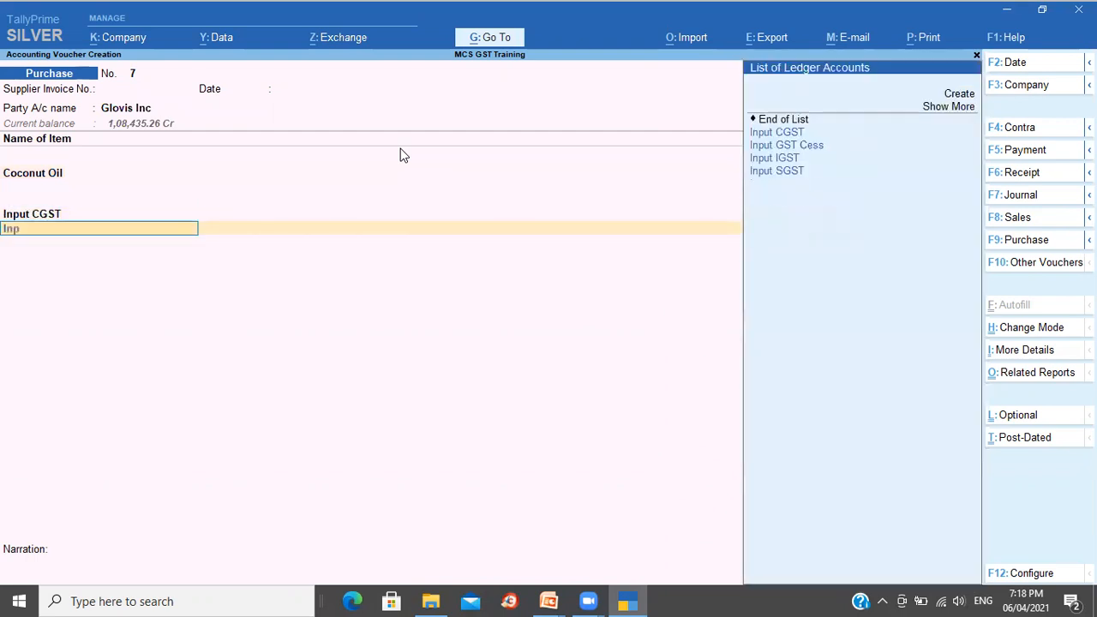
key("Down")
key("Down")
key("Down")
key("Return")
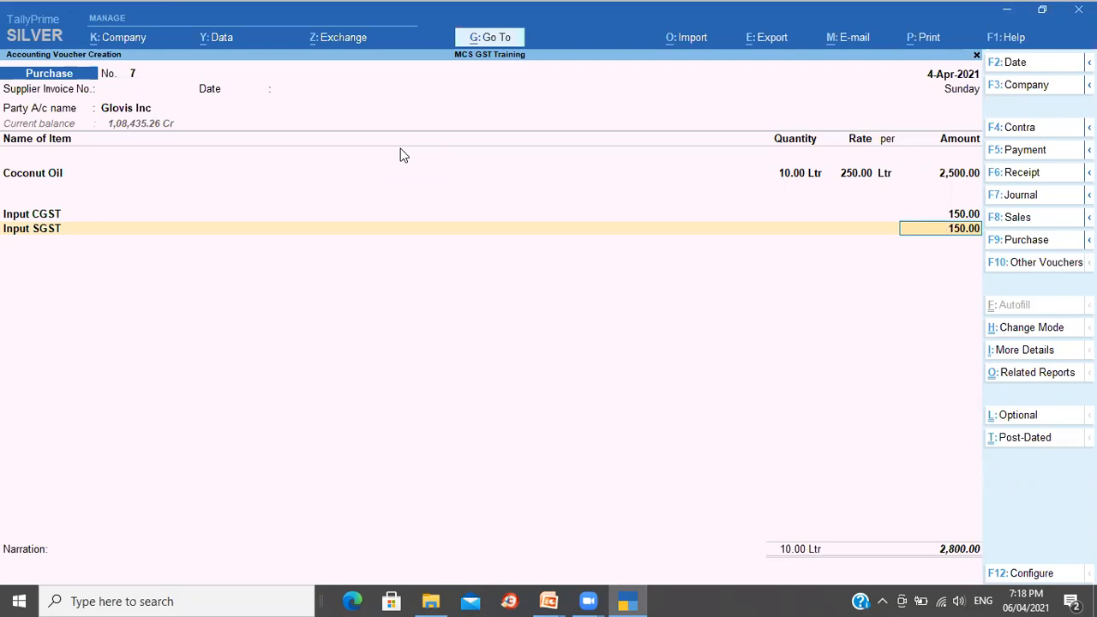
key("Return")
Step: Record the Glovis Inc bill as New Ref 1, save the voucher without a narration, and quit voucher creation
key("Return")
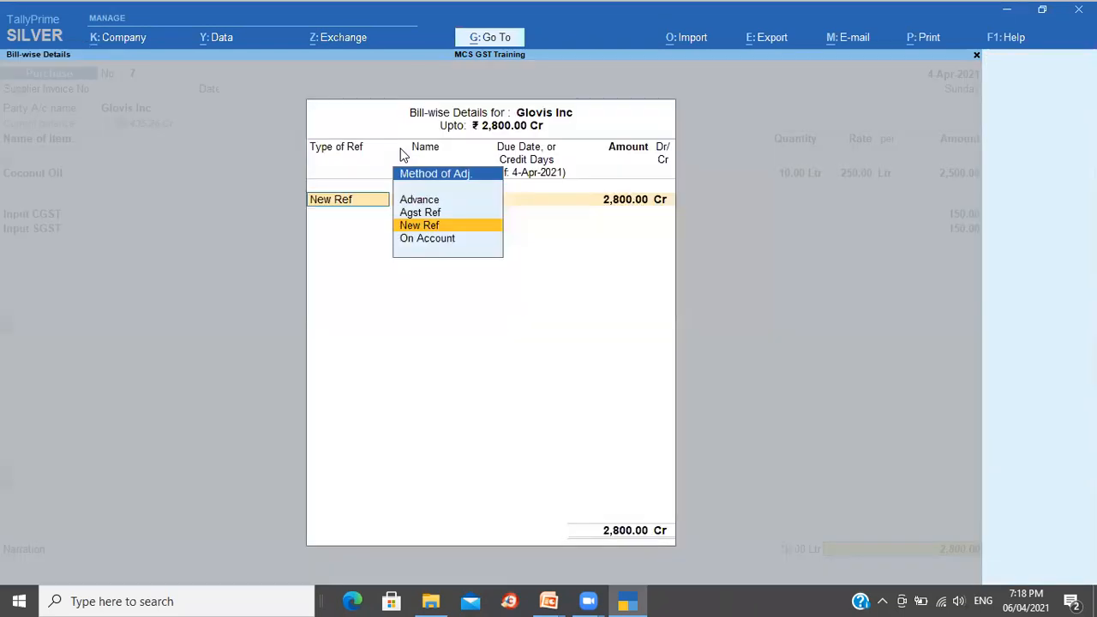
key("Return")
key("Return")
type("1")
key("Return")
key("Return")
key("Return")
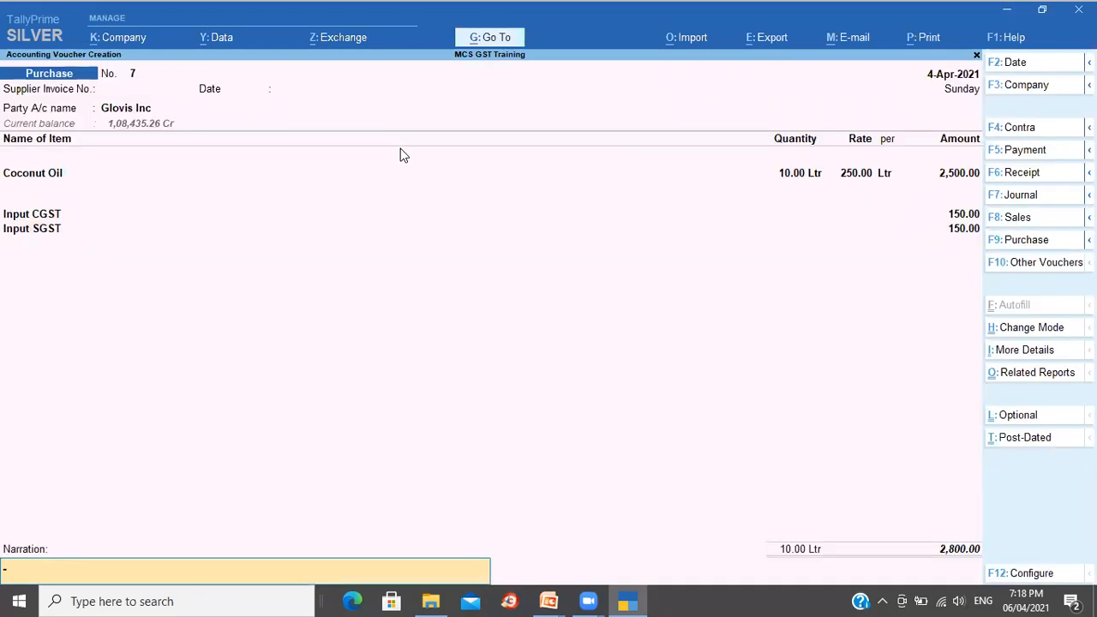
key("Return")
key("Return")
key("Escape")
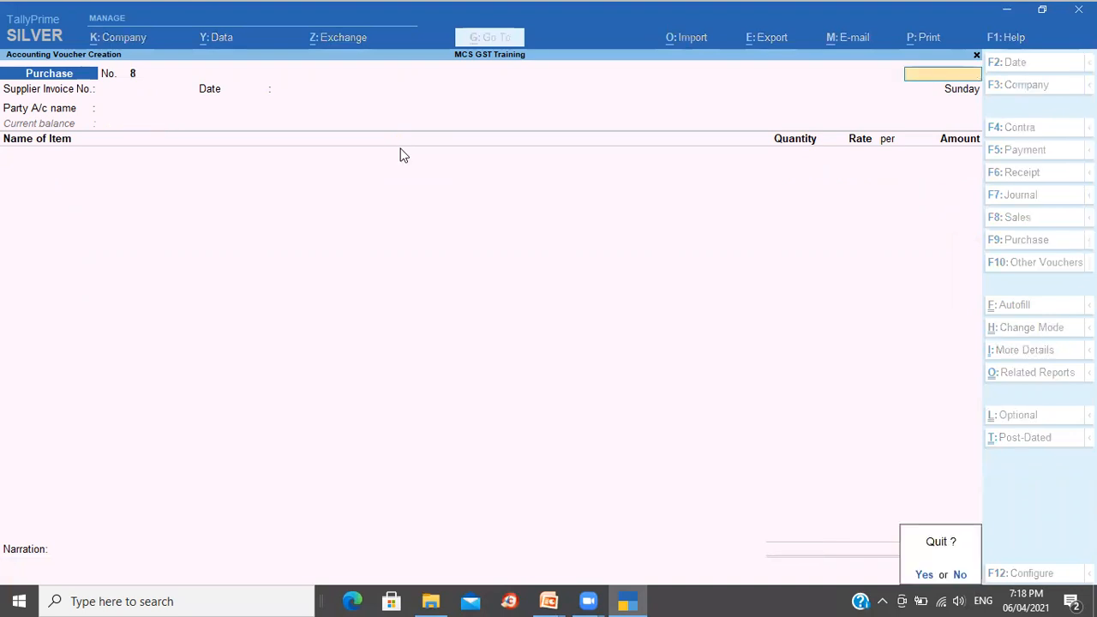
key("y")
Step: Reopen the Statistics report and drill down into the Purchase voucher type's monthly register
key("d")
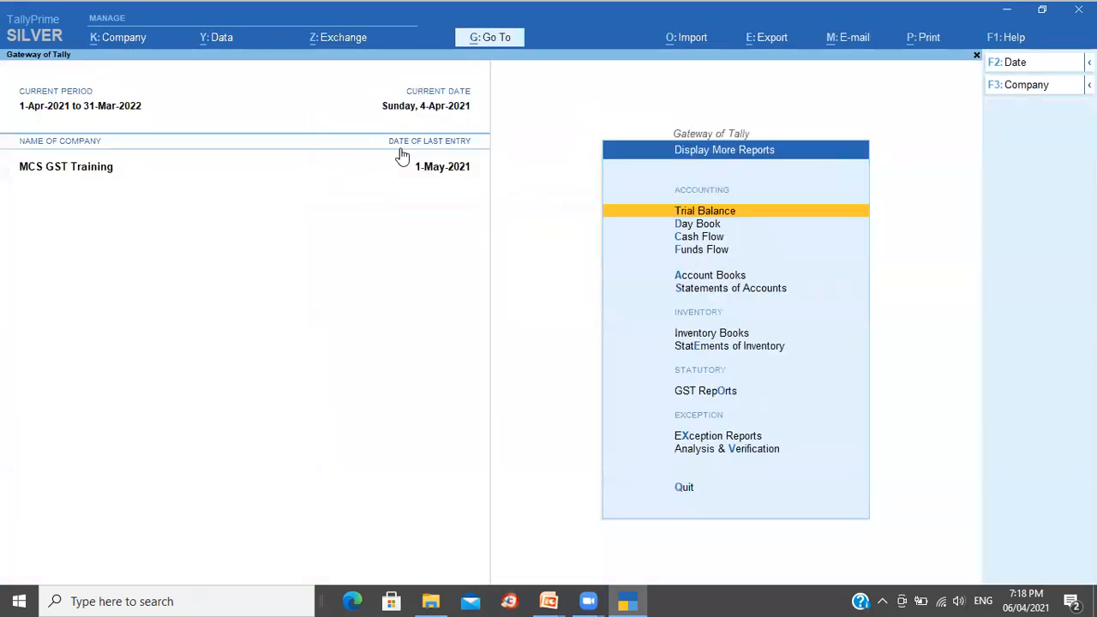
key("s")
key("s")
key("p")
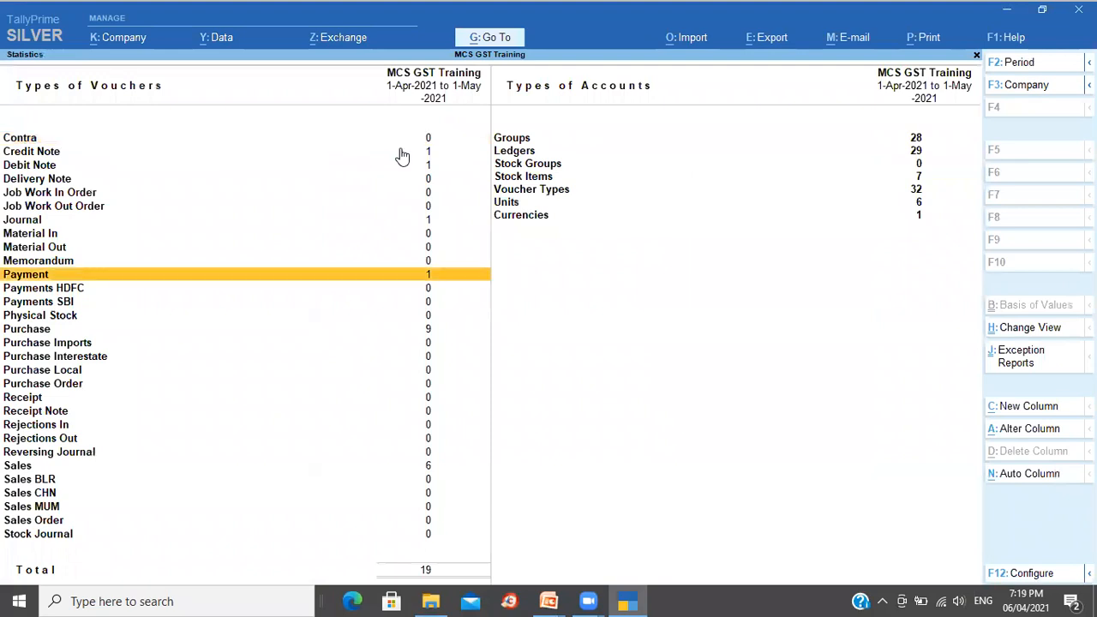
key("Down")
key("Down")
key("Down")
key("Down")
key("Return")
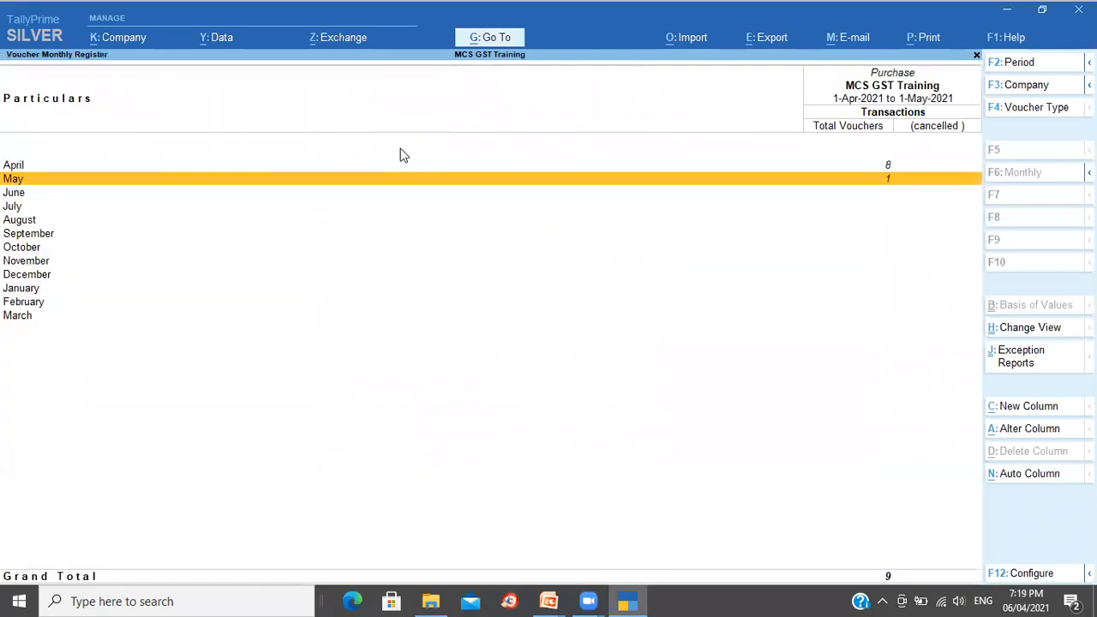
Step: Open the April purchase voucher list and set its period to end on 1-5-2021
key("Up")
key("Return")
key("F2")
key("Return")
type("1-5-2021")
key("Return")
Step: Compare the voucher numbers of the inserted 4-Apr-2021 Glovis Inc purchase and the entries before and after it
key("Down")
key("Down")
key("Down")
key("Down")
key("Down")
key("Down")
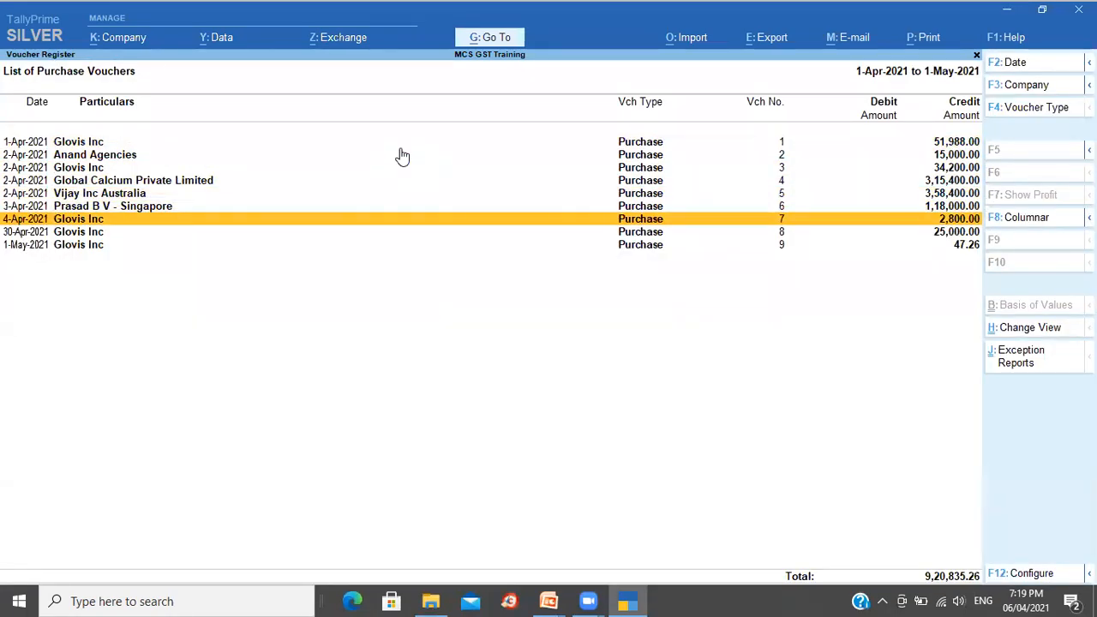
key("Down")
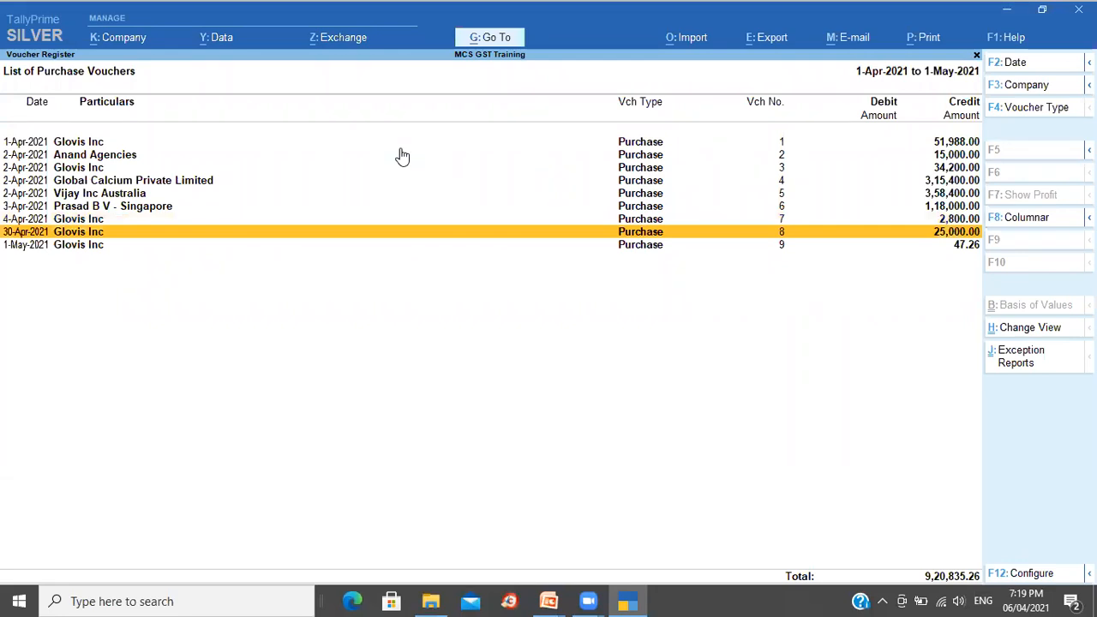
key("Down")
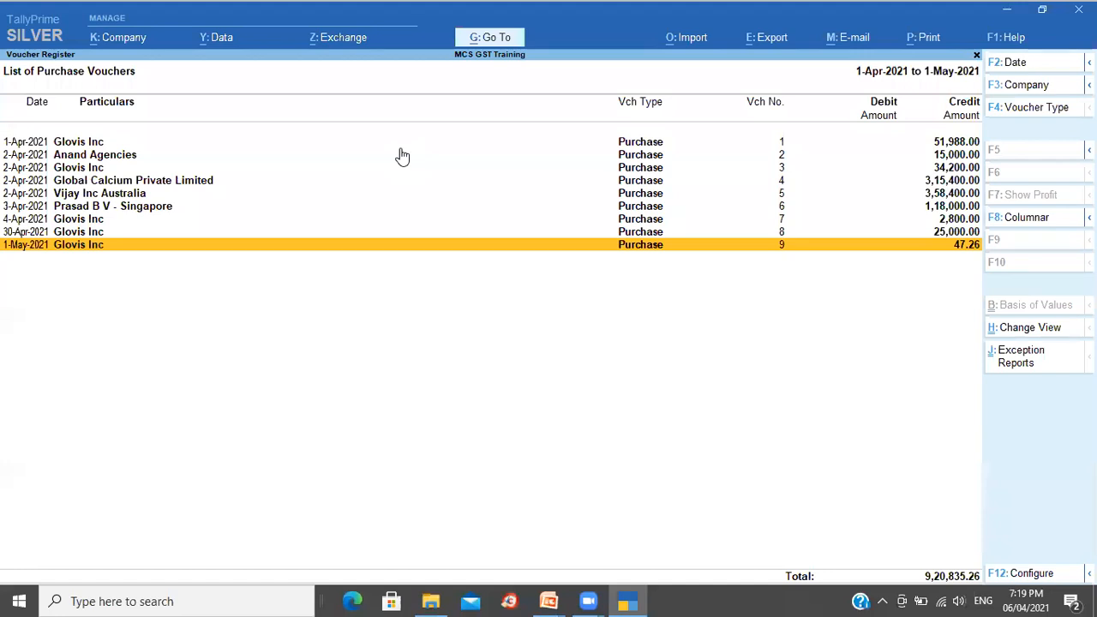
key("Up")
key("Up")
key("Up")
key("Up")
key("Up")
key("Up")
key("Up")
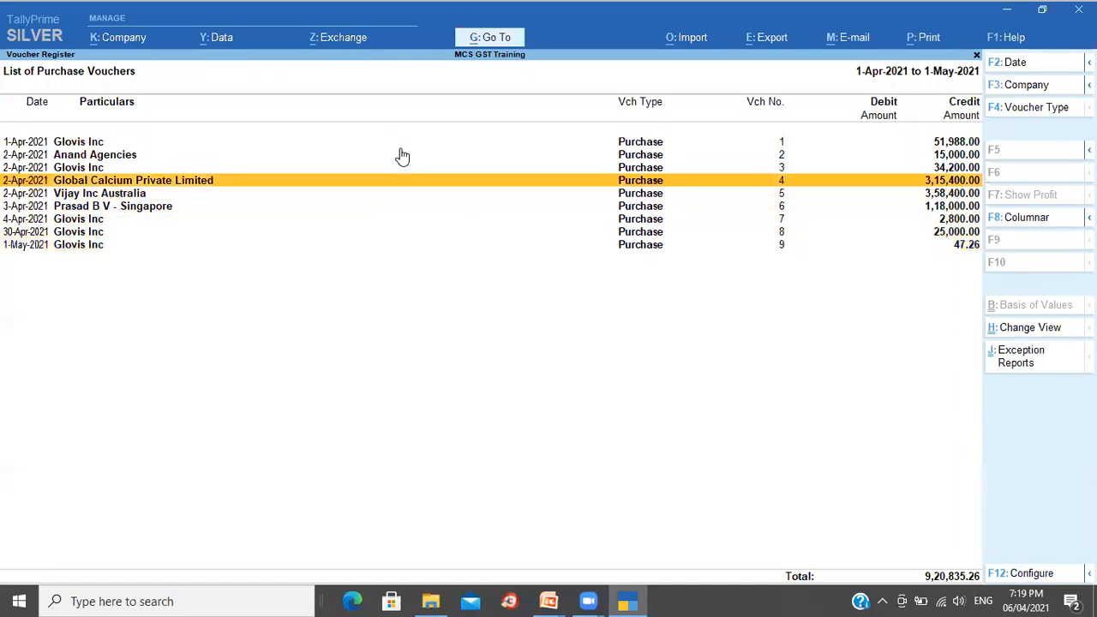
Step: Review the voucher numbering sequence across the purchase list from 1-Apr-2021 to 1-May-2021
key("Up")
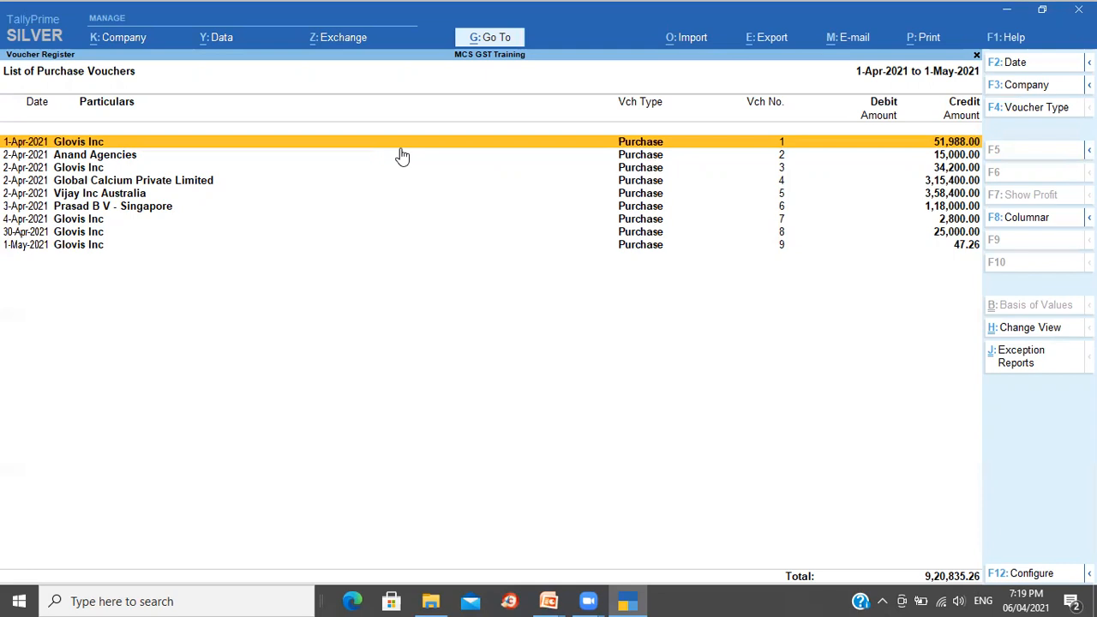
key("Down")
key("Down")
key("Down")
key("Down")
key("Down")
key("Down")
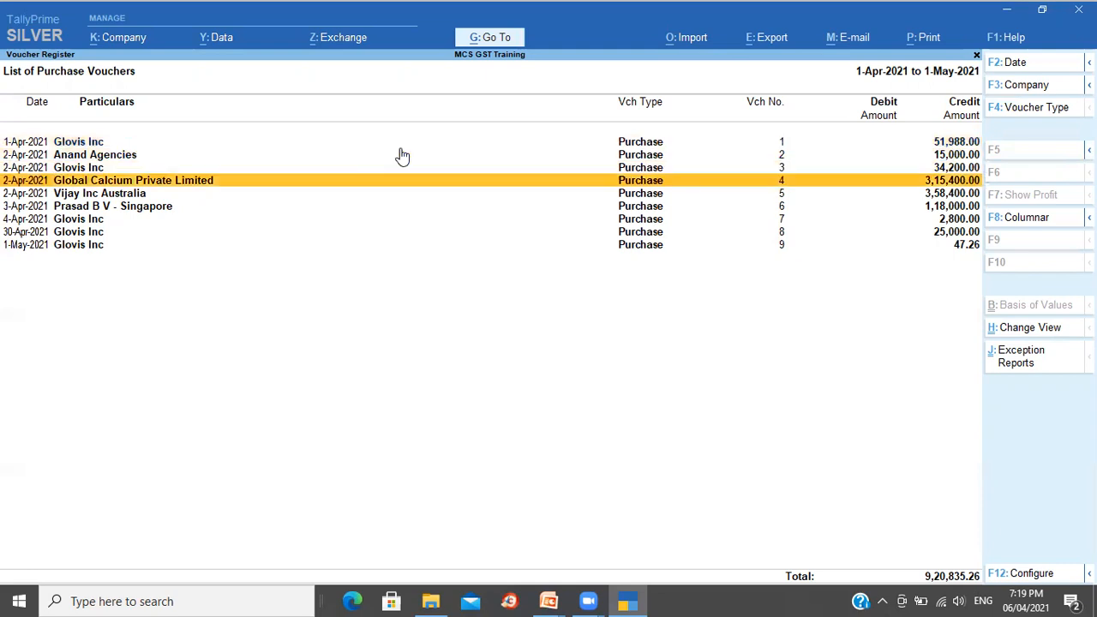
key("Down")
key("Down")
key("Up")
key("Up")
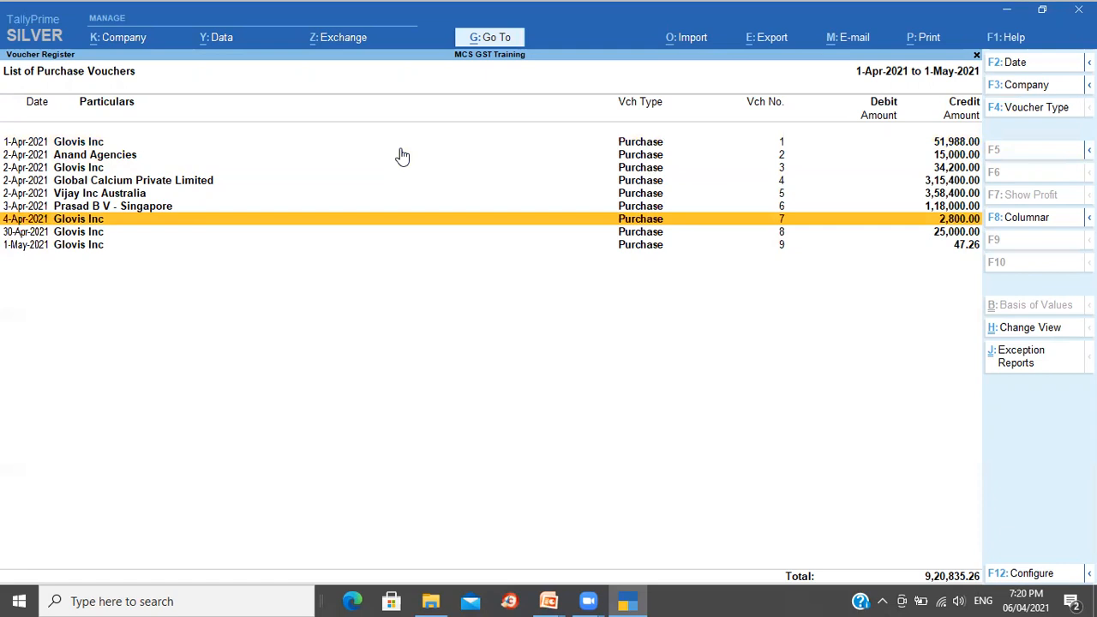
key("Down")
key("Down")
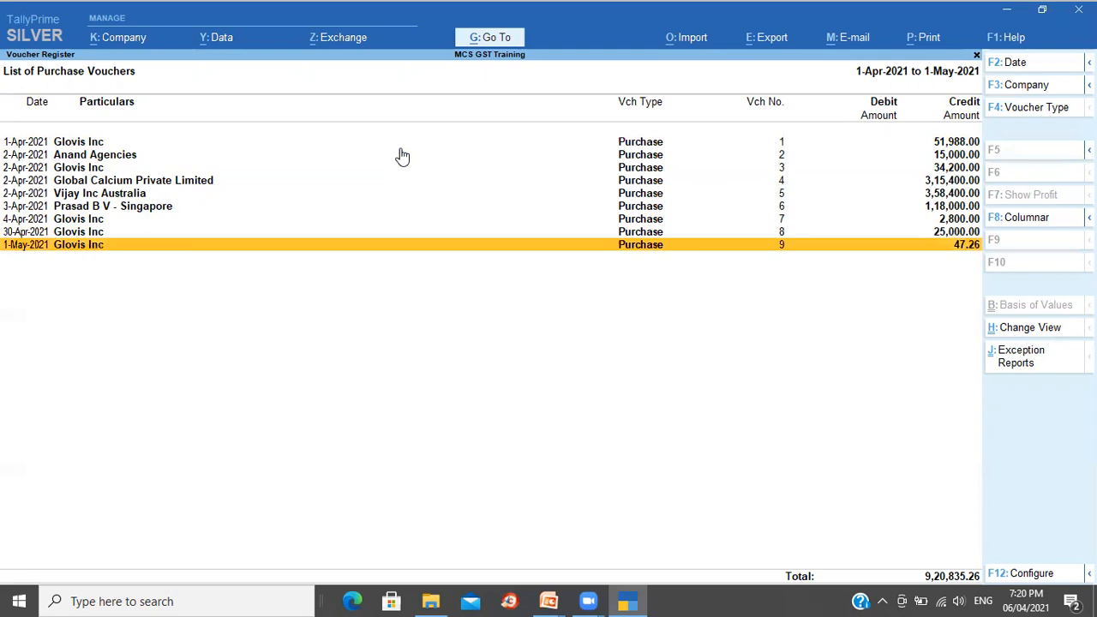
Step: Open the 4-Apr-2021 Glovis Inc purchase voucher to inspect its number field, and return to the purchase list
key("Up")
key("Up")
key("Return")
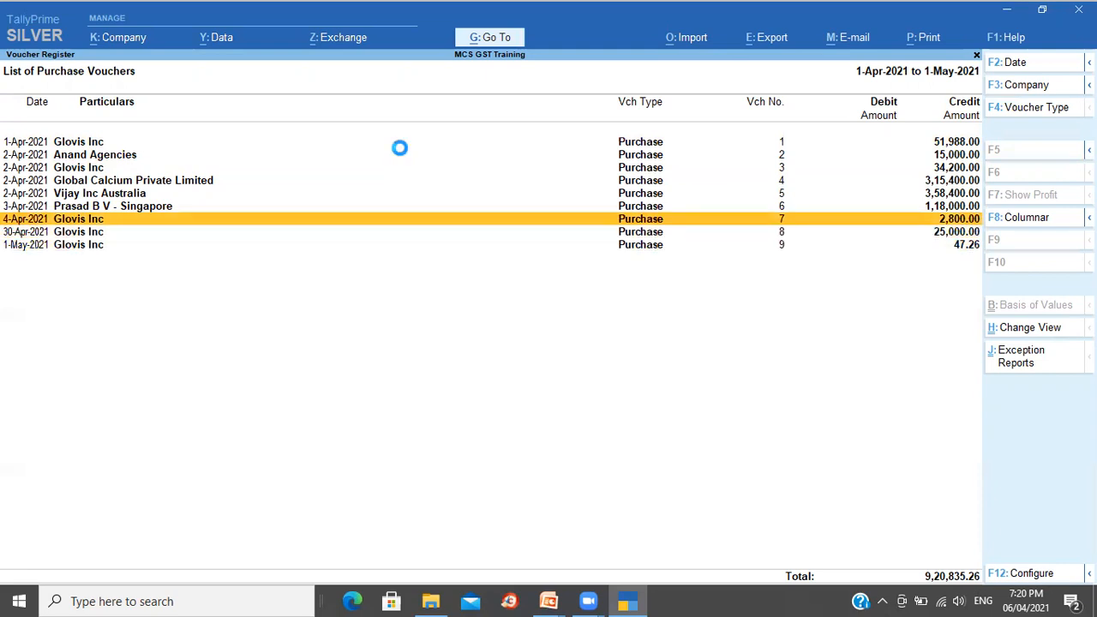
key("Return")
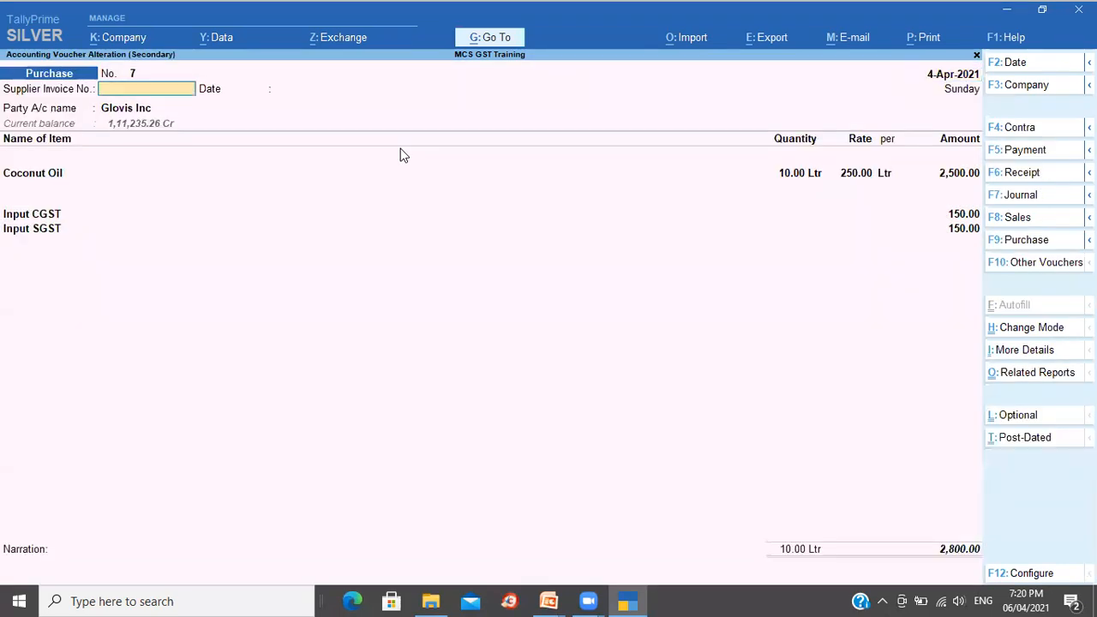
key("BackSpace")
key("Return")
key("BackSpace")
key("Return")
key("Escape")
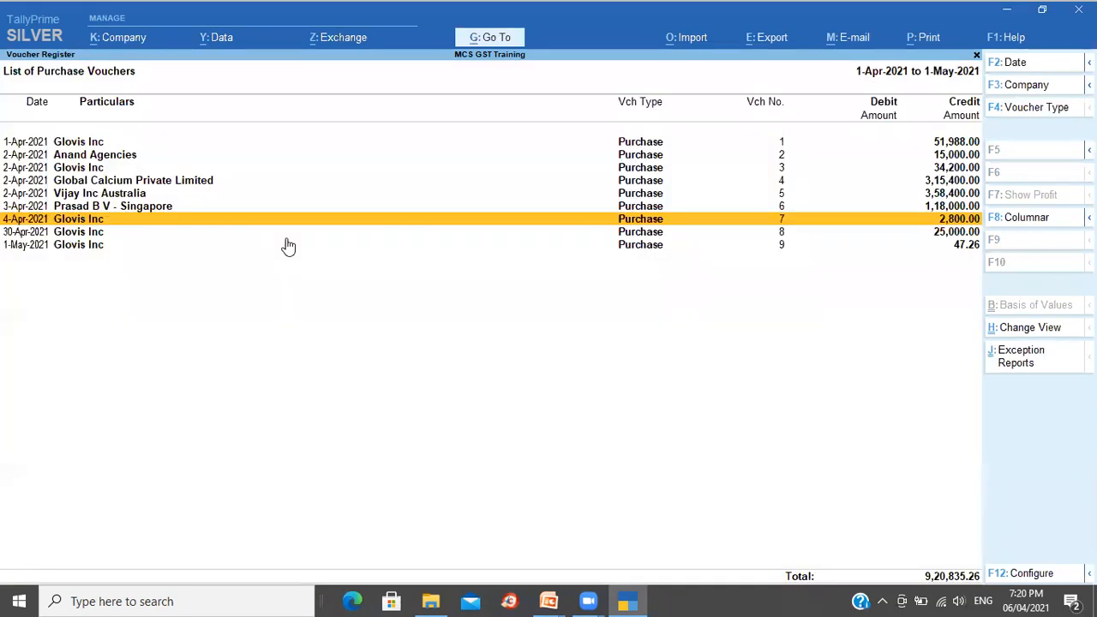
Step: Return to the Statistics report and open the Purchase voucher type for alteration
key("Escape")
key("Escape")
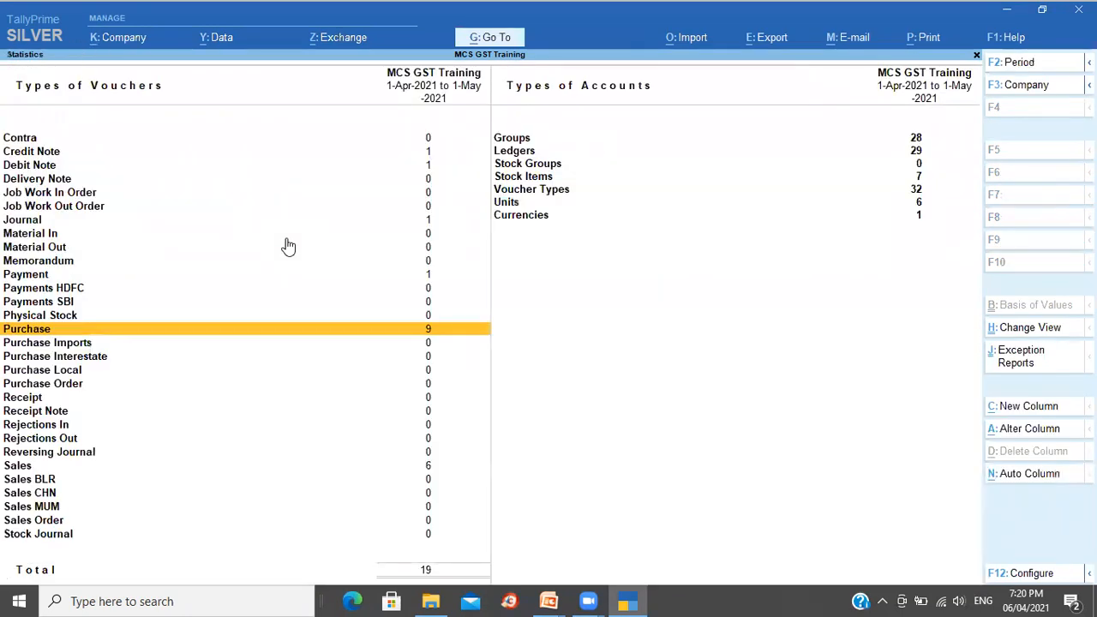
key("ctrl")
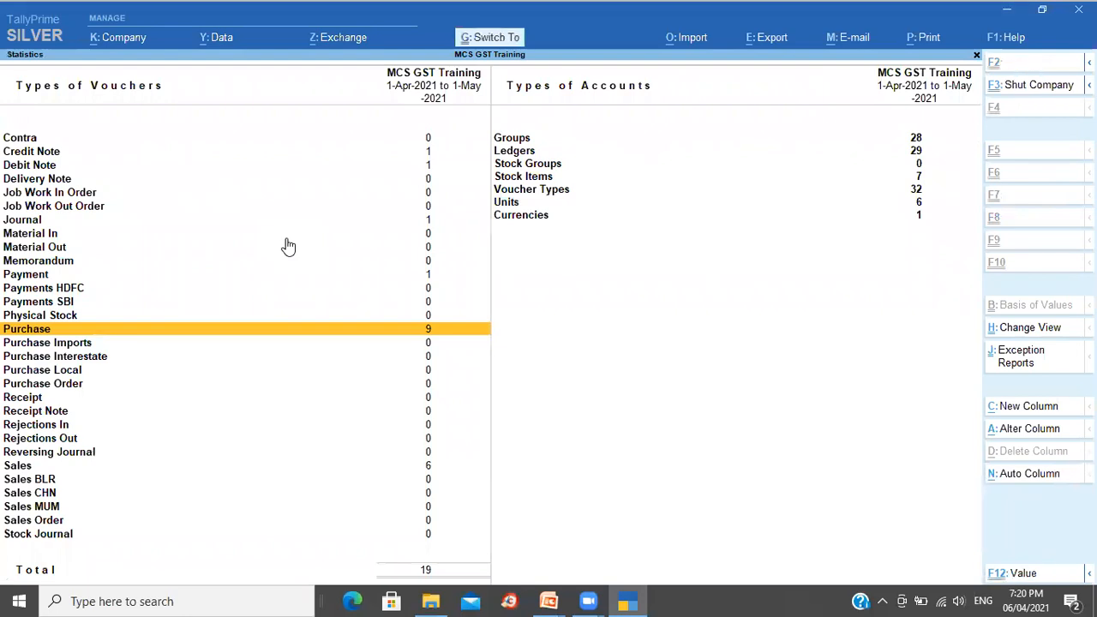
key("ctrl+Return")
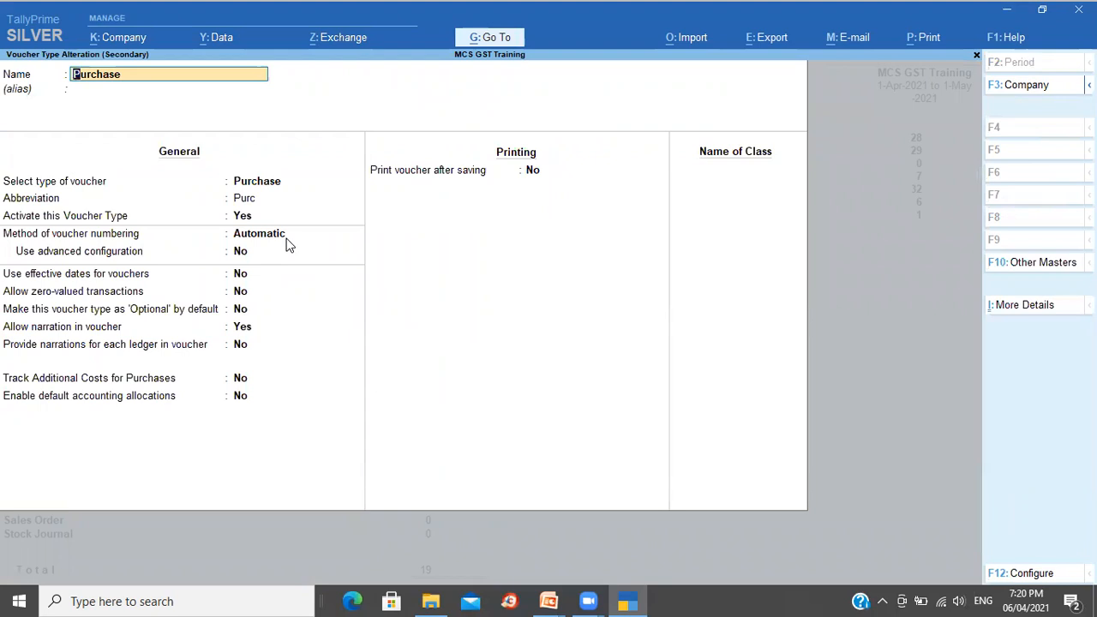
Step: Set the Purchase voucher type's numbering method to Automatic (Manual Override), accept the effect on existing transactions, and save the voucher type
key("Return")
key("Return")
key("Return")
key("Return")
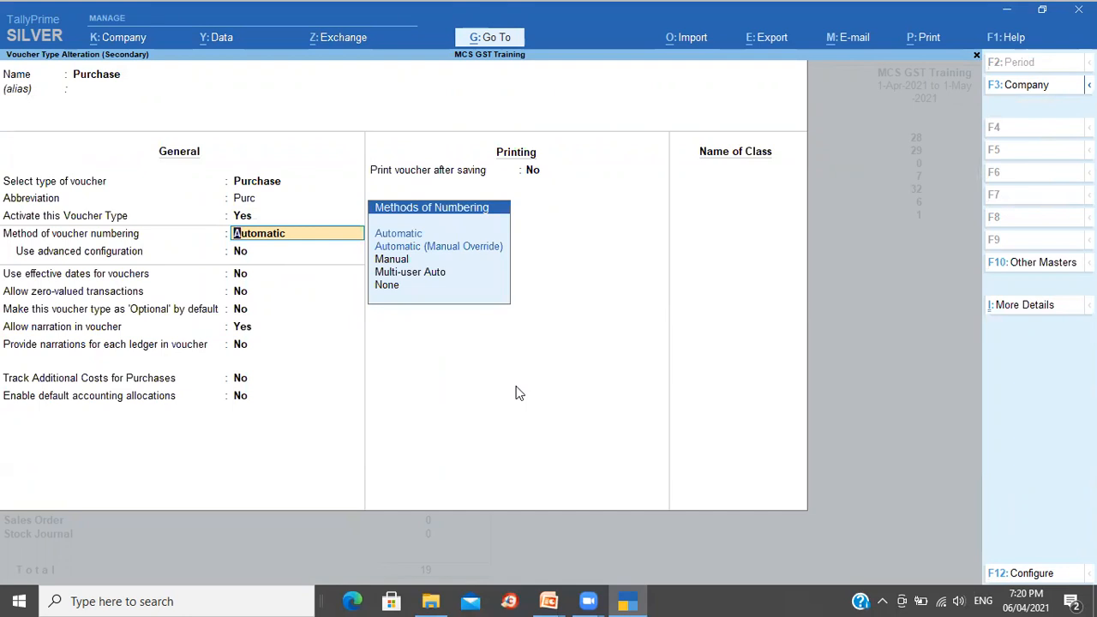
key("Down")
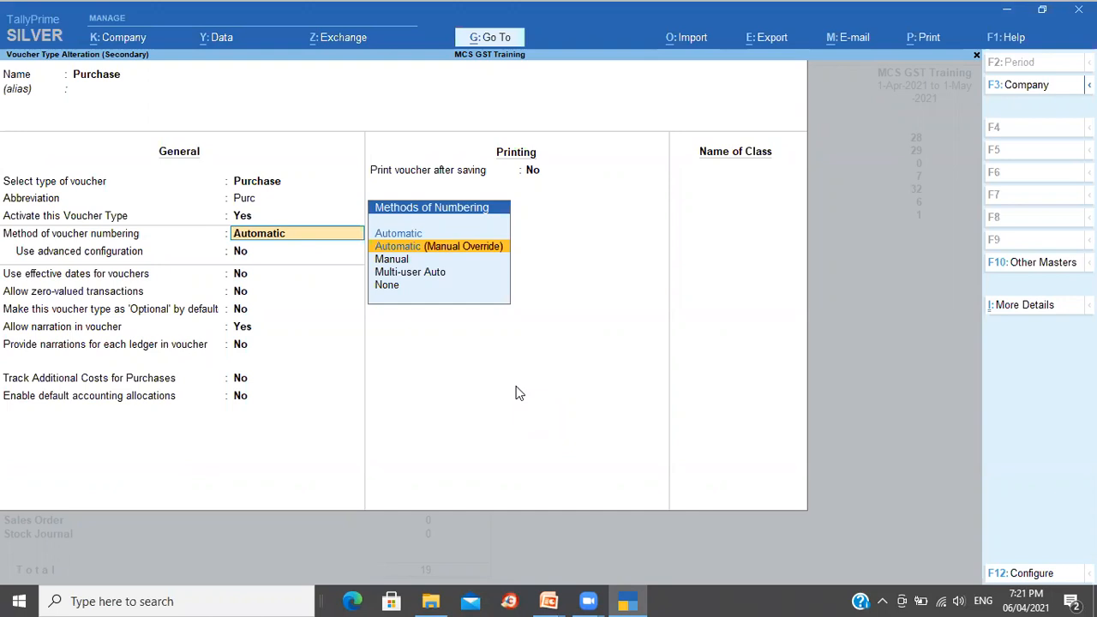
key("Return")
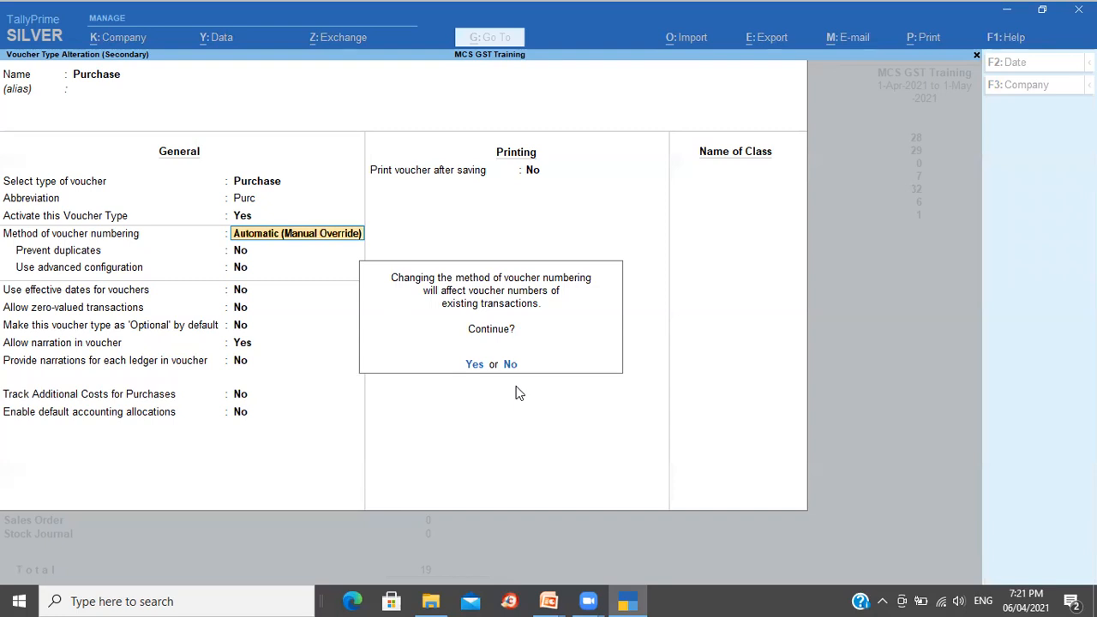
key("y")
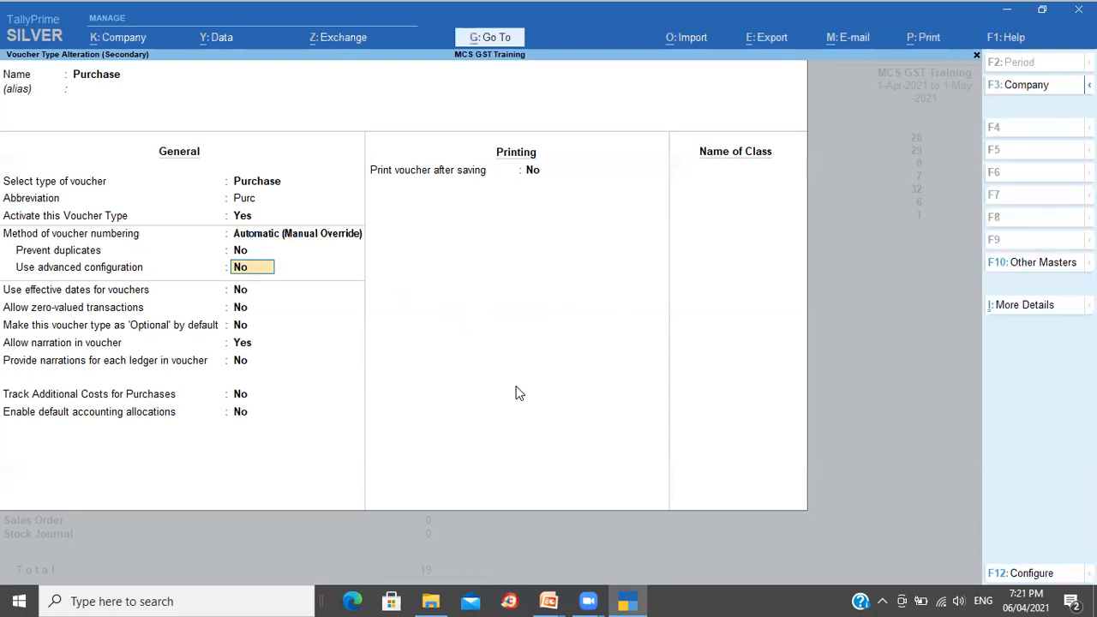
key("BackSpace")
key("BackSpace")
key("Return")
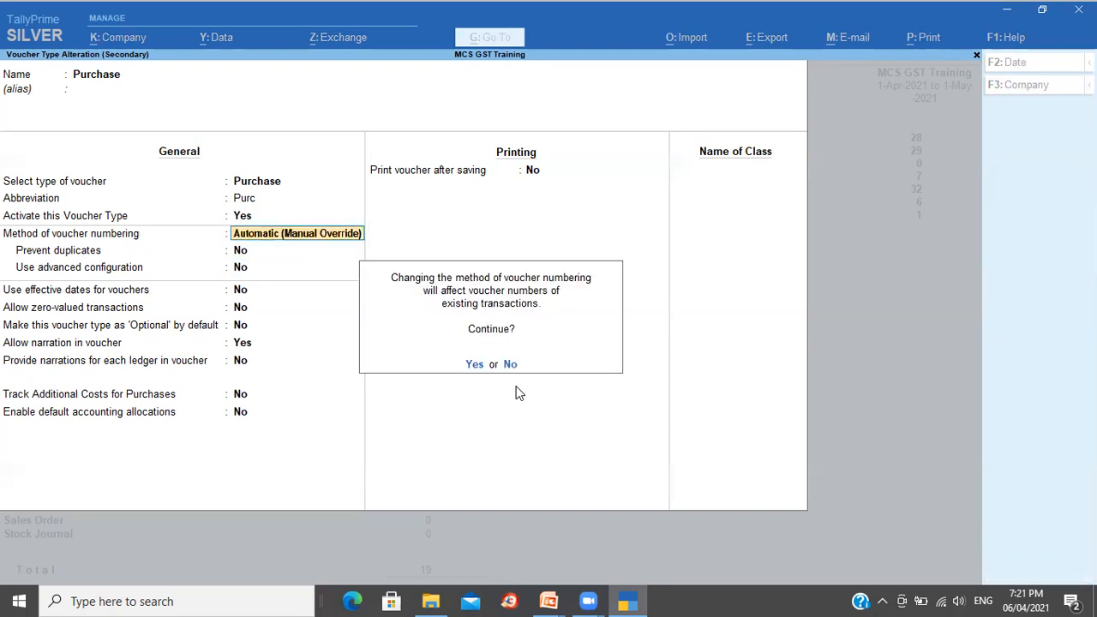
key("y")
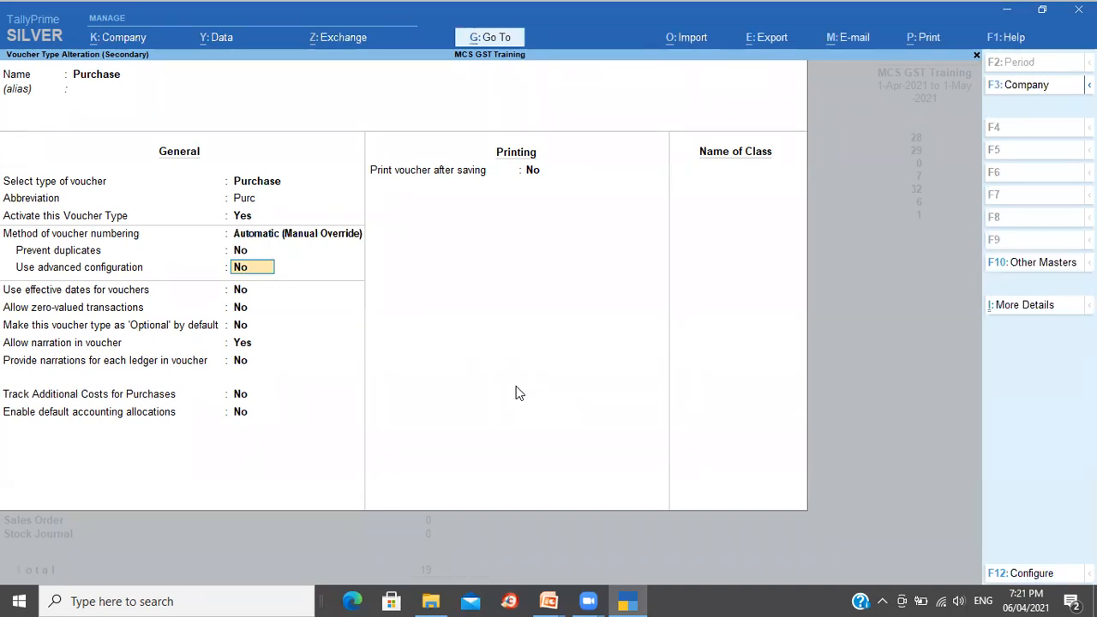
key("ctrl")
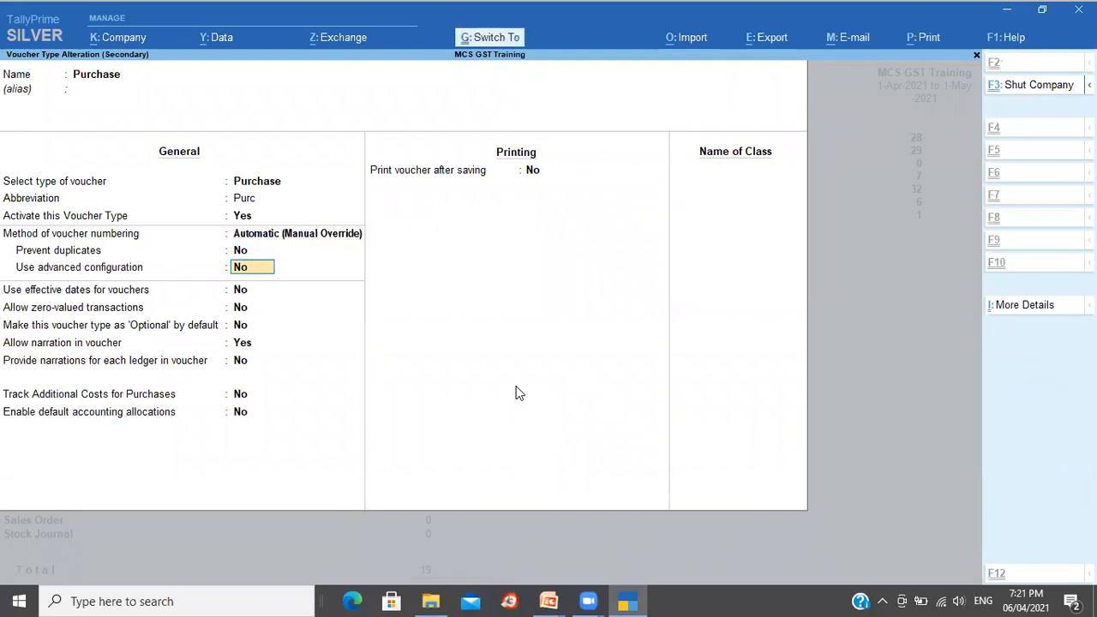
key("ctrl+a")
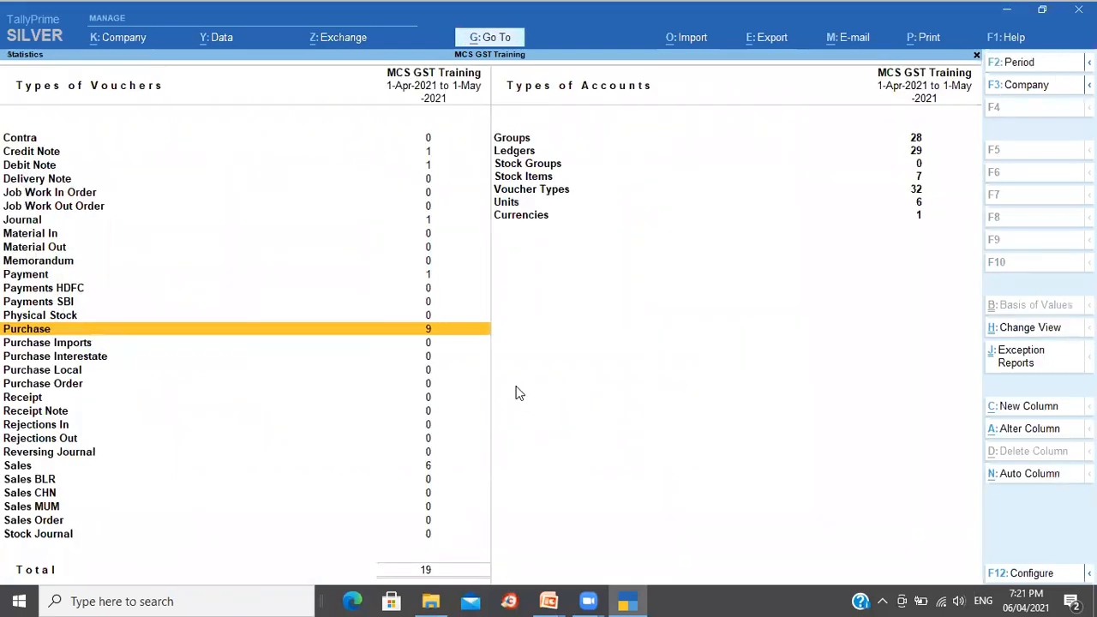
Step: Return to the Gateway of Tally and start a new purchase voucher dated 2-May-2021
key("Escape")
key("Escape")
key("Escape")
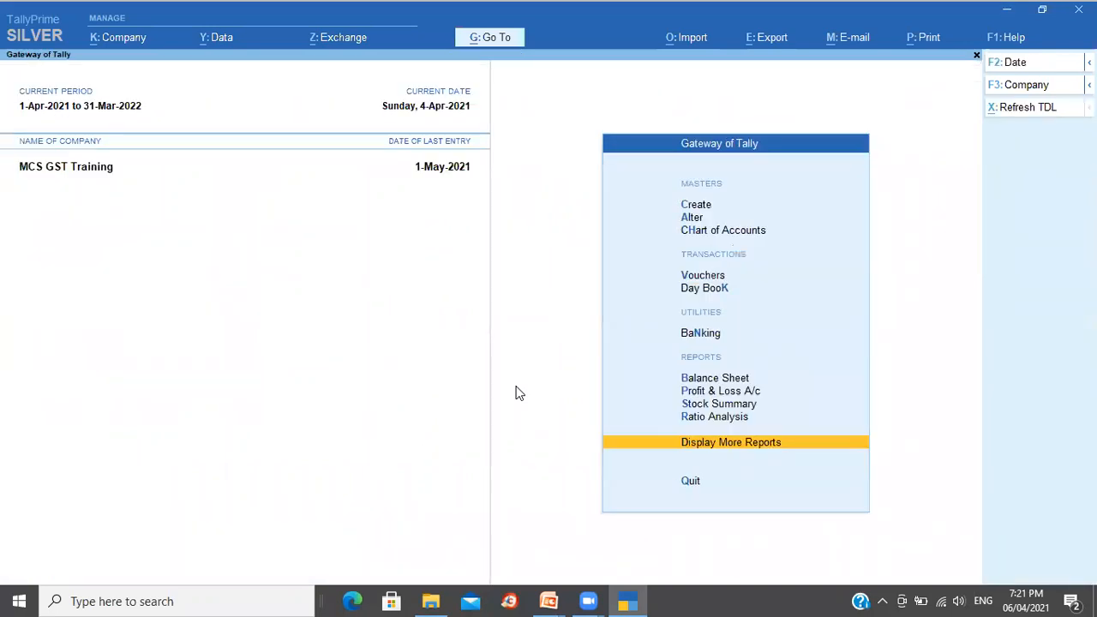
key("v")
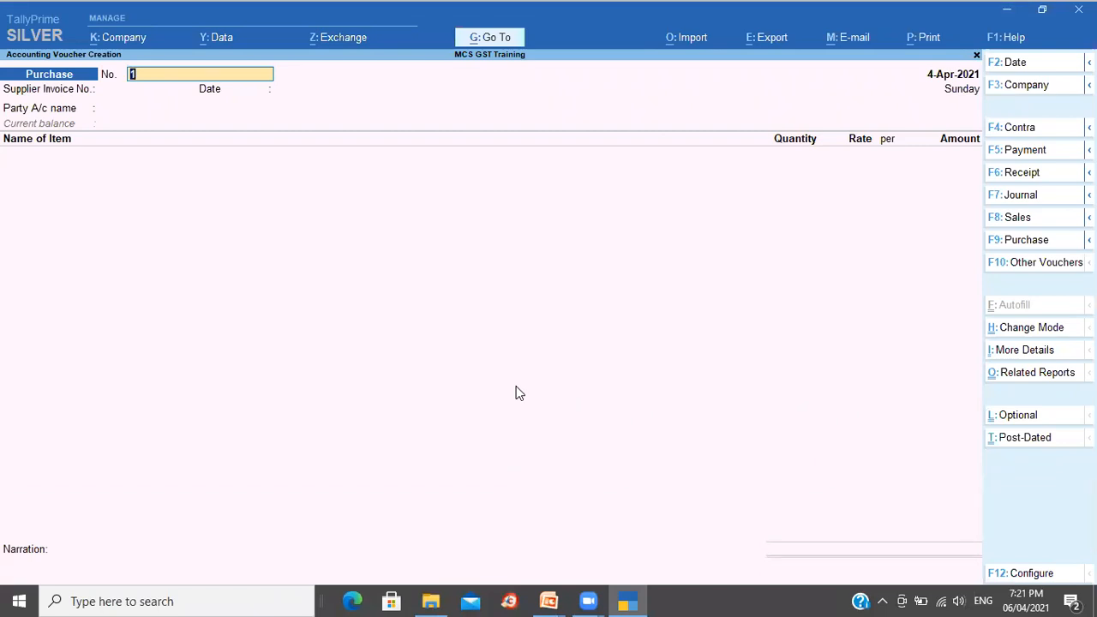
key("F2")
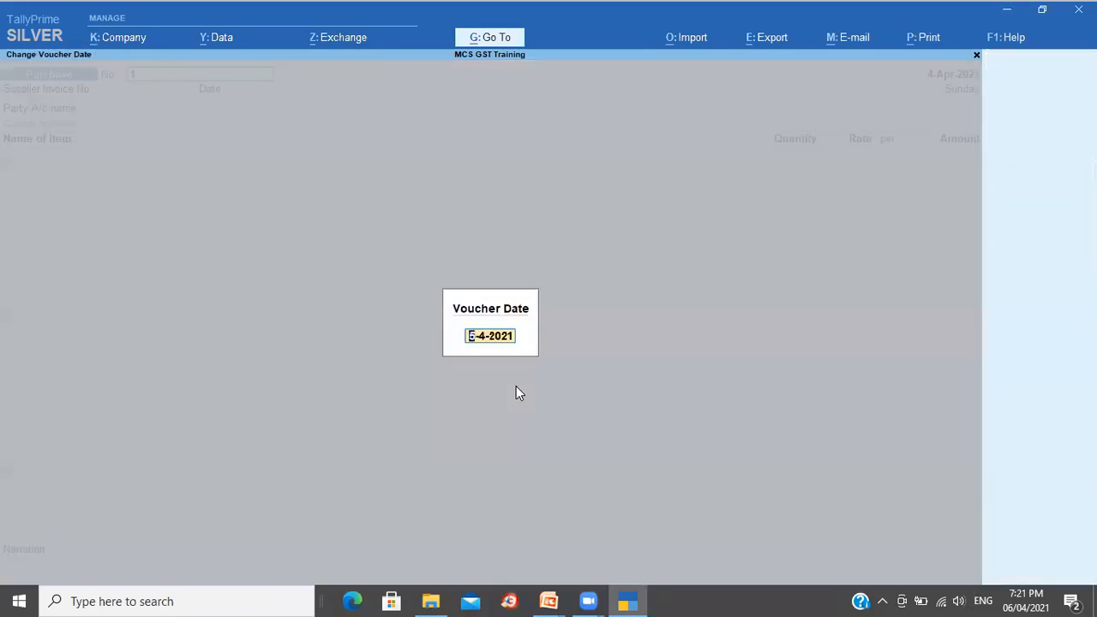
type("25")
key("Return")
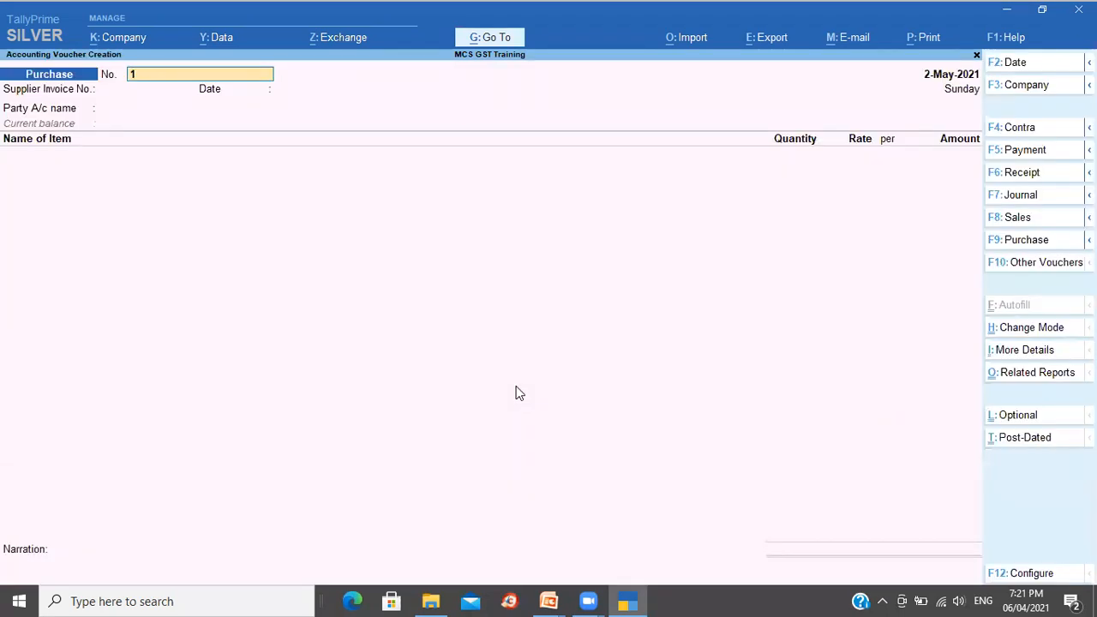
Step: Override the new purchase voucher's number with 10
key("Escape")
key("Return")
key("Return")
type("0")
key("Return")
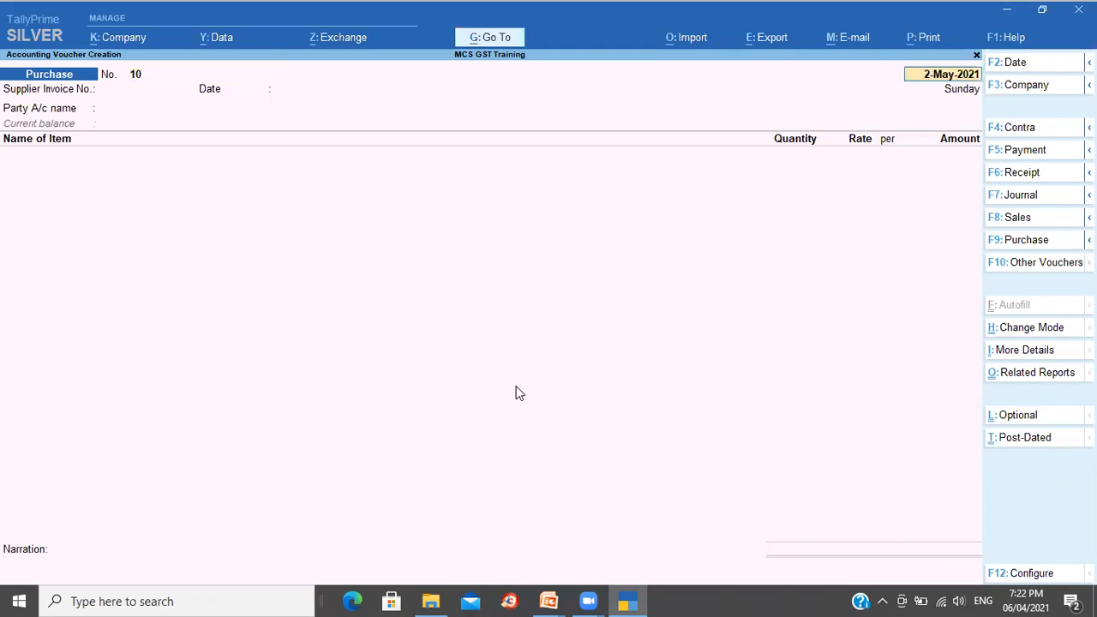
Step: Leave the supplier invoice number blank, choose Glovis Inc as the party account, and accept its receipt and party details
key("Return")
key("Return")
key("Return")
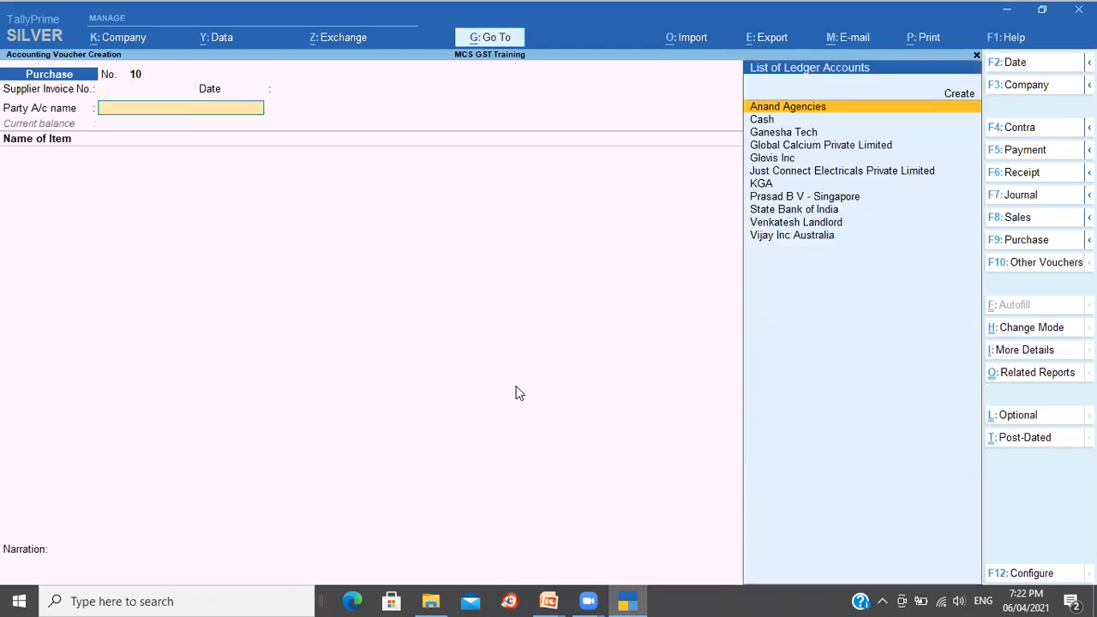
key("Down")
key("Down")
key("Down")
key("Down")
key("Return")
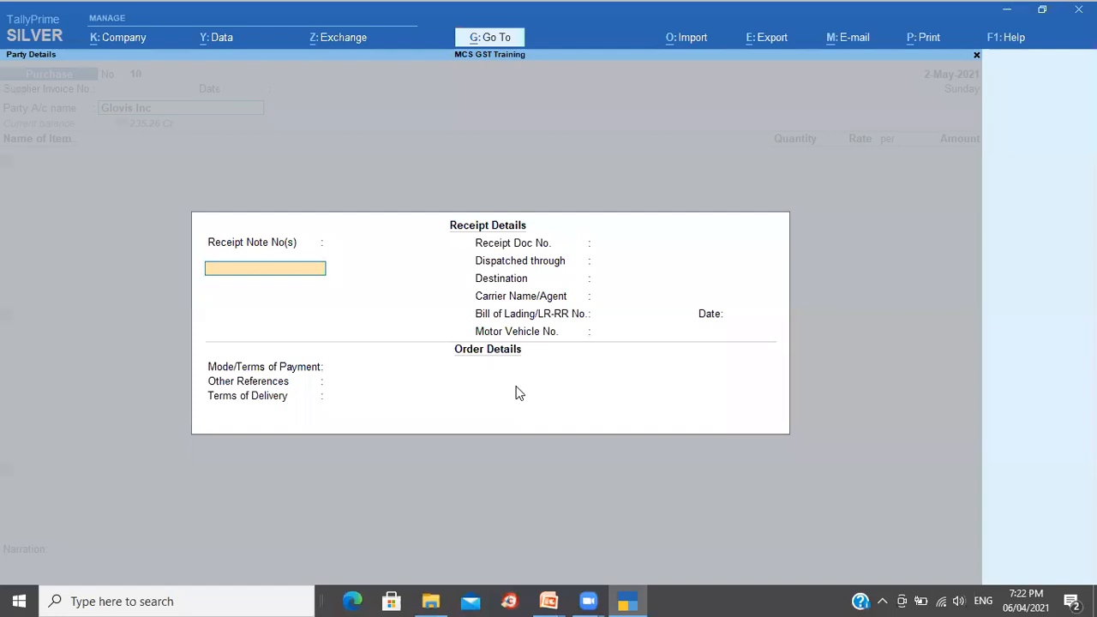
key("ctrl+a")
key("ctrl+a")
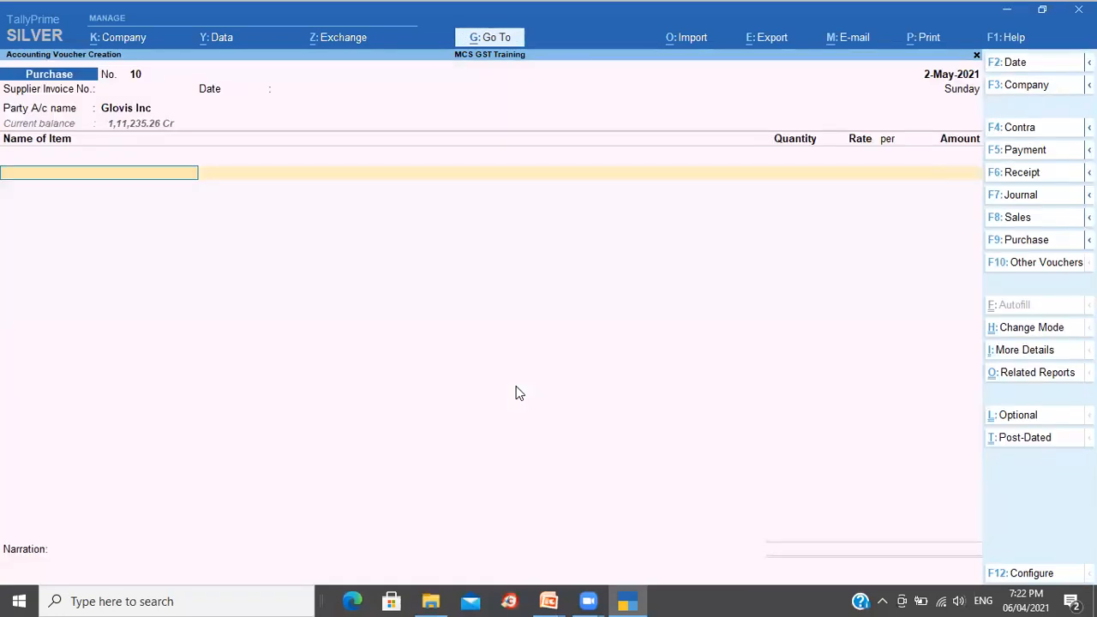
Step: Add the stock item Diamond Neclace with a quantity of 1 Gms at a rate of 500
key("Down")
key("Down")
key("Down")
key("Down")
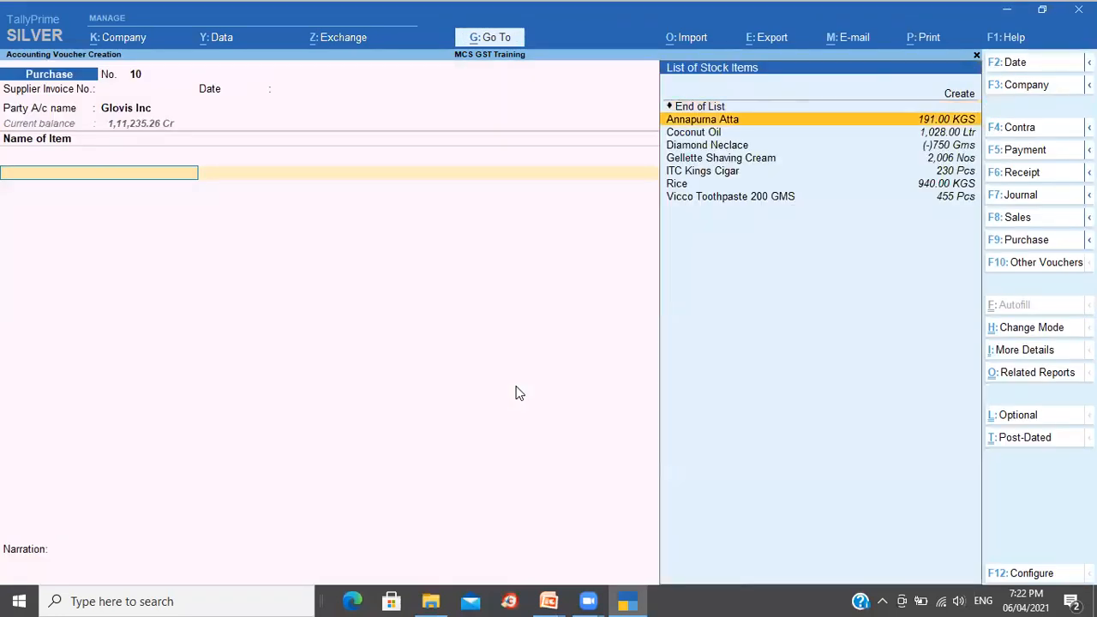
key("Return")
type("1")
key("Return")
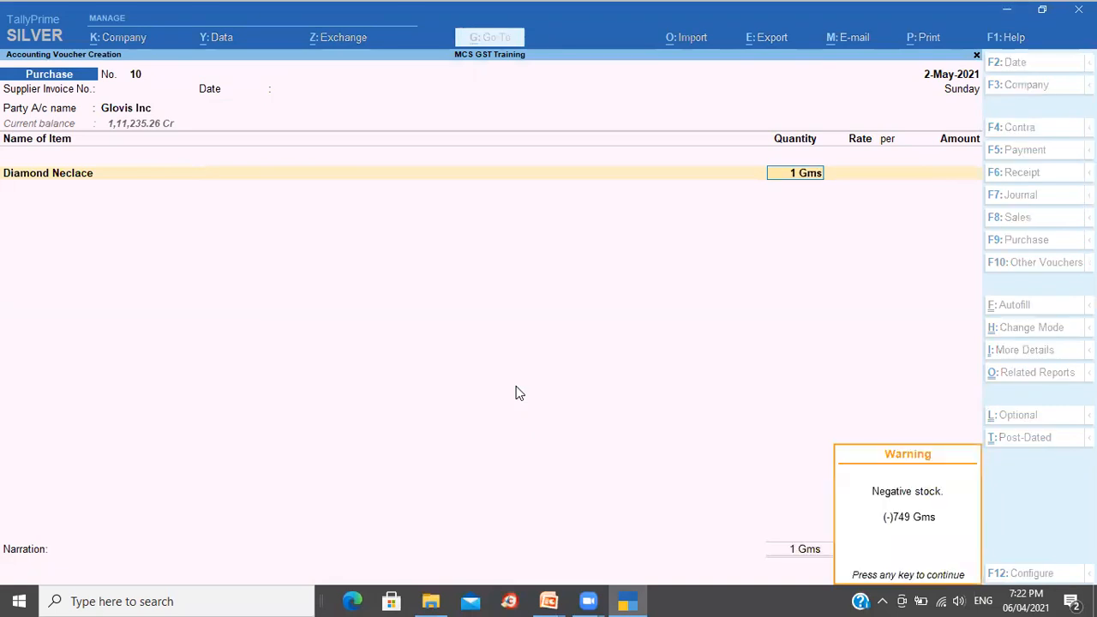
key("Return")
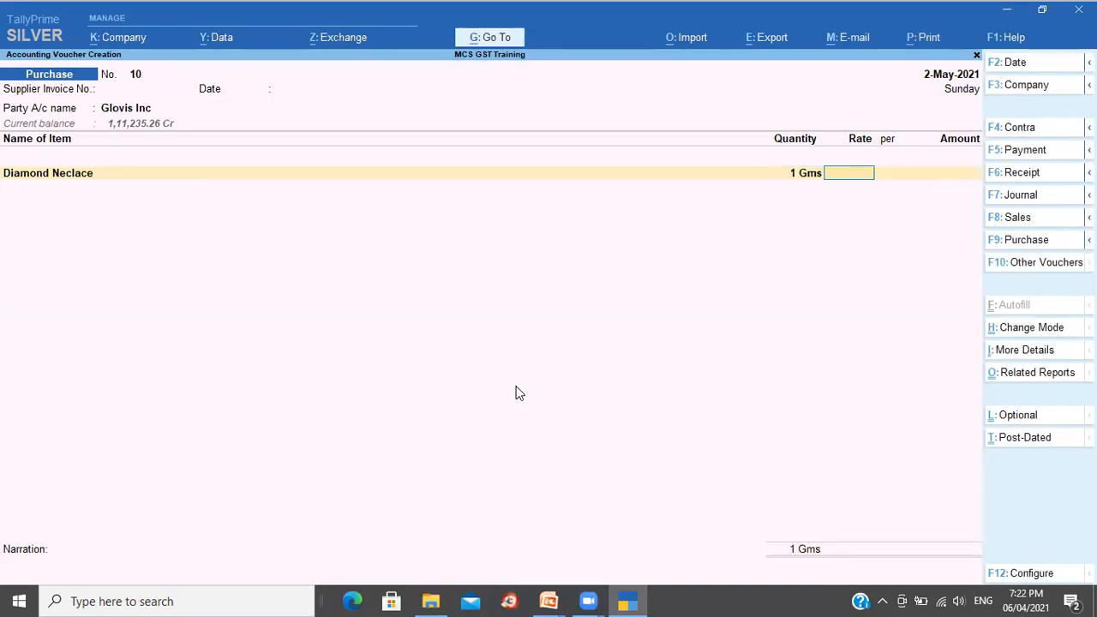
type("500")
key("Return")
key("Return")
key("Return")
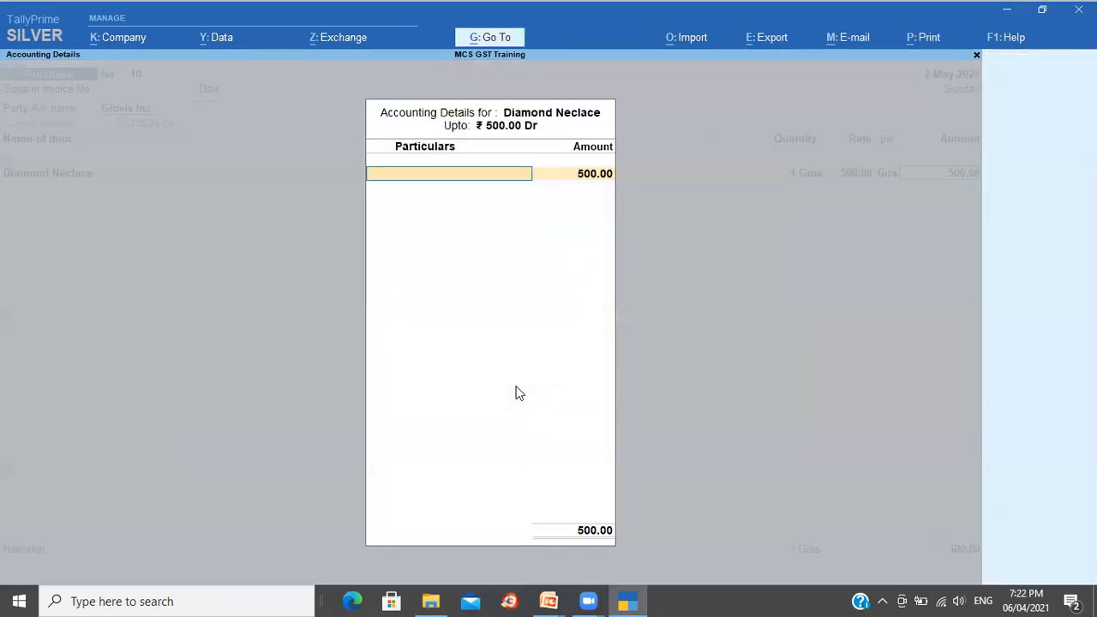
Step: Allocate the Diamond Neclace amount to the Purchase ledger
type("P")
key("Return")
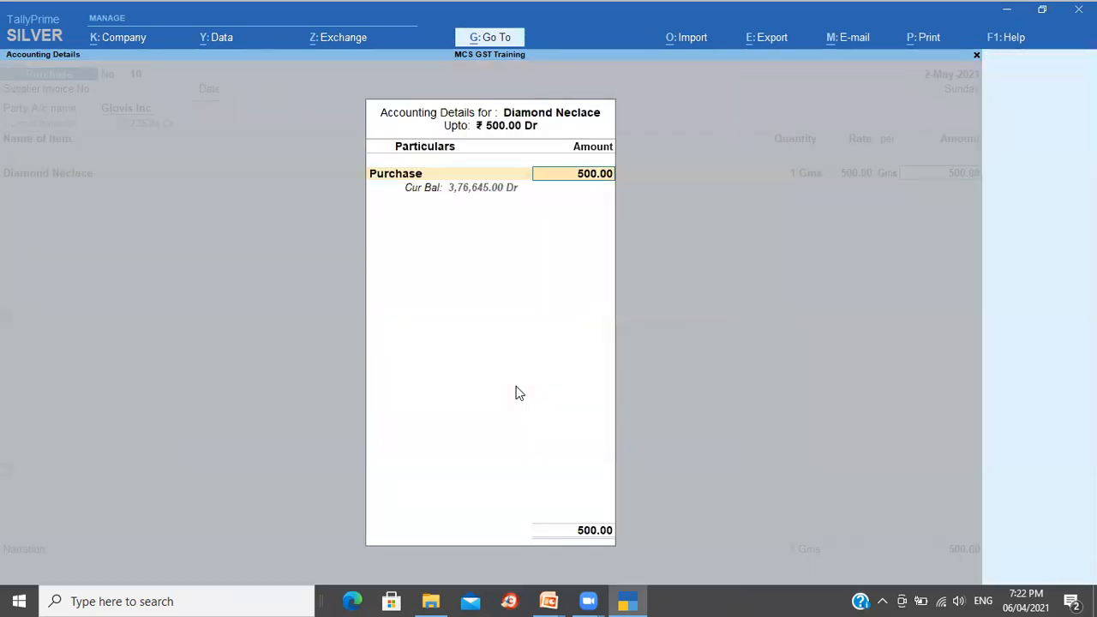
key("Return")
key("Return")
Step: Add the Input CGST and Input SGST ledgers to the purchase voucher with their calculated tax amounts
type("In")
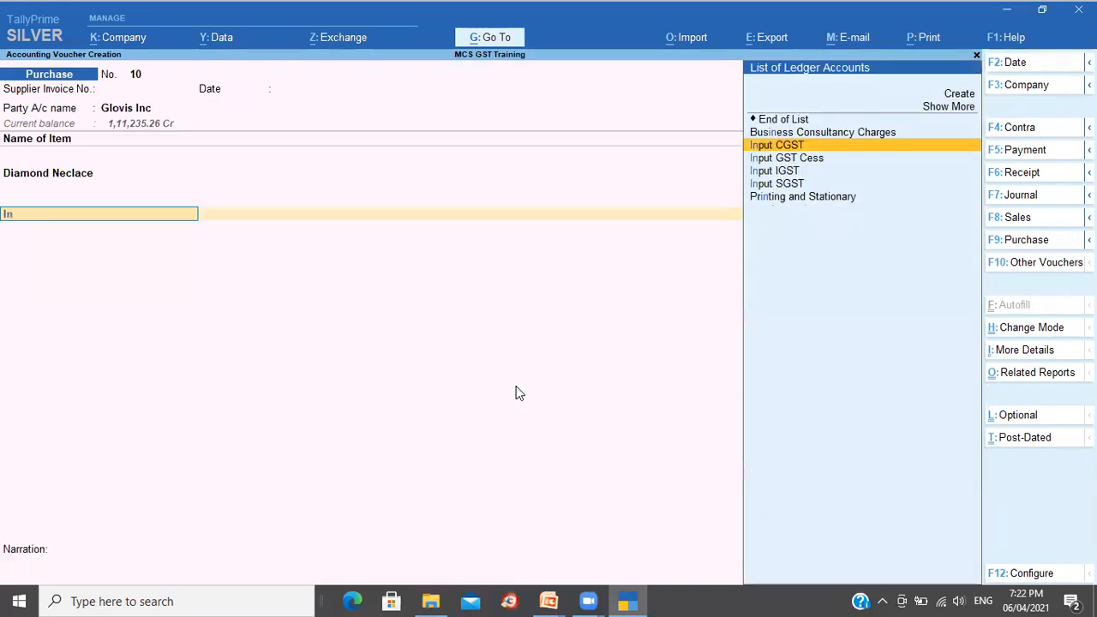
key("Return")
key("Return")
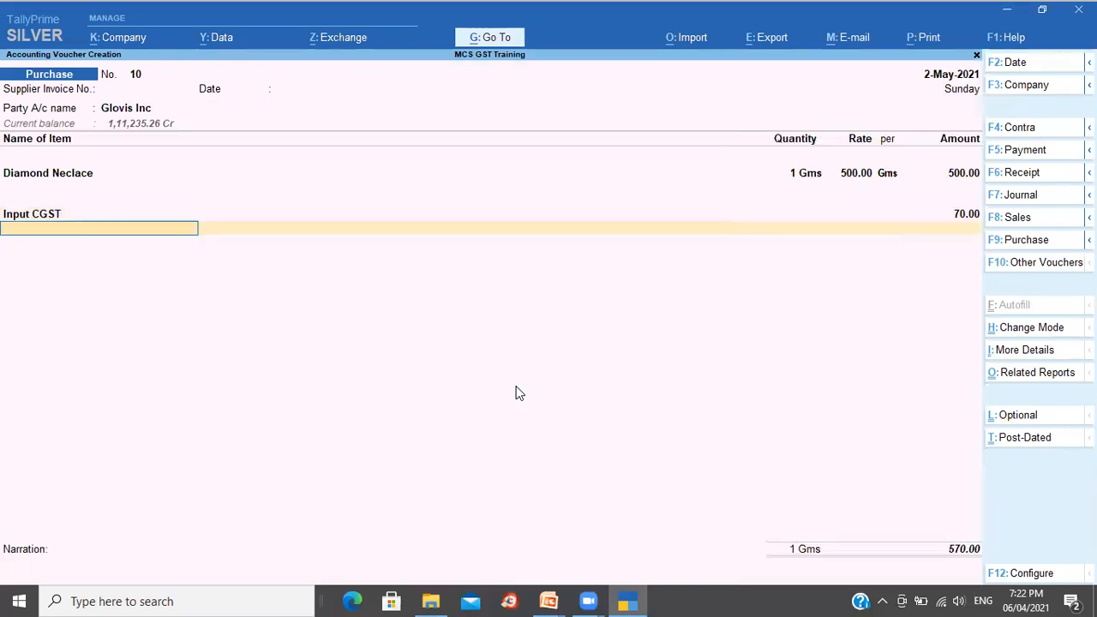
type("Inp")
key("Down")
key("Down")
key("Down")
key("Return")
key("Return")
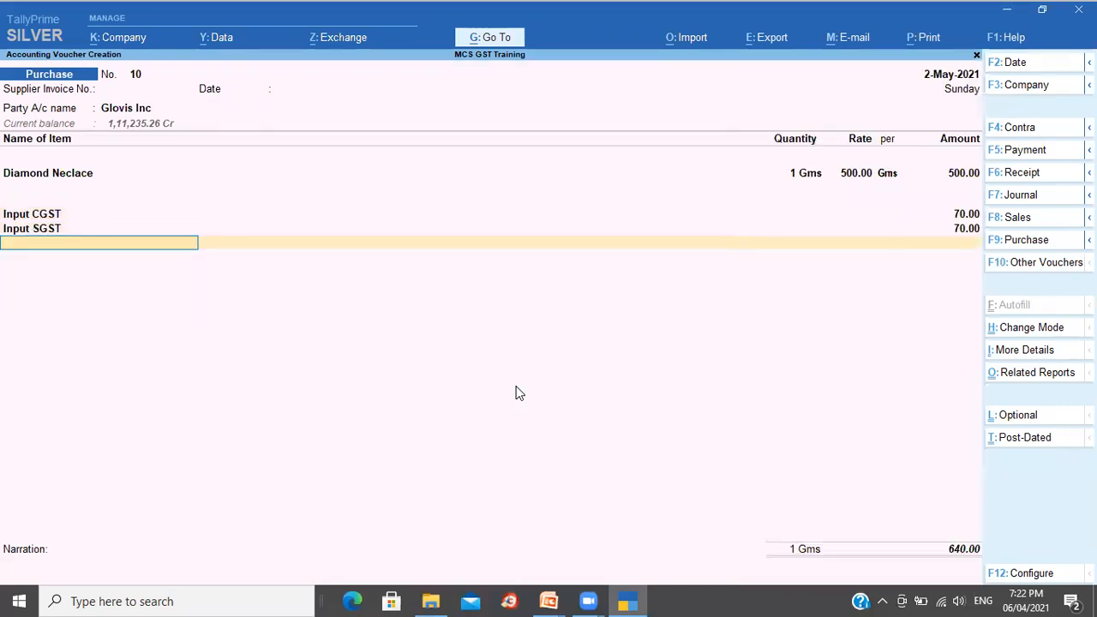
Step: Complete the purchase voucher's bill-wise details with 1 credit day, leave the narration blank, and save the voucher
key("Return")
key("Return")
key("Return")
type("1")
key("Return")
key("Return")
key("Return")
key("Return")
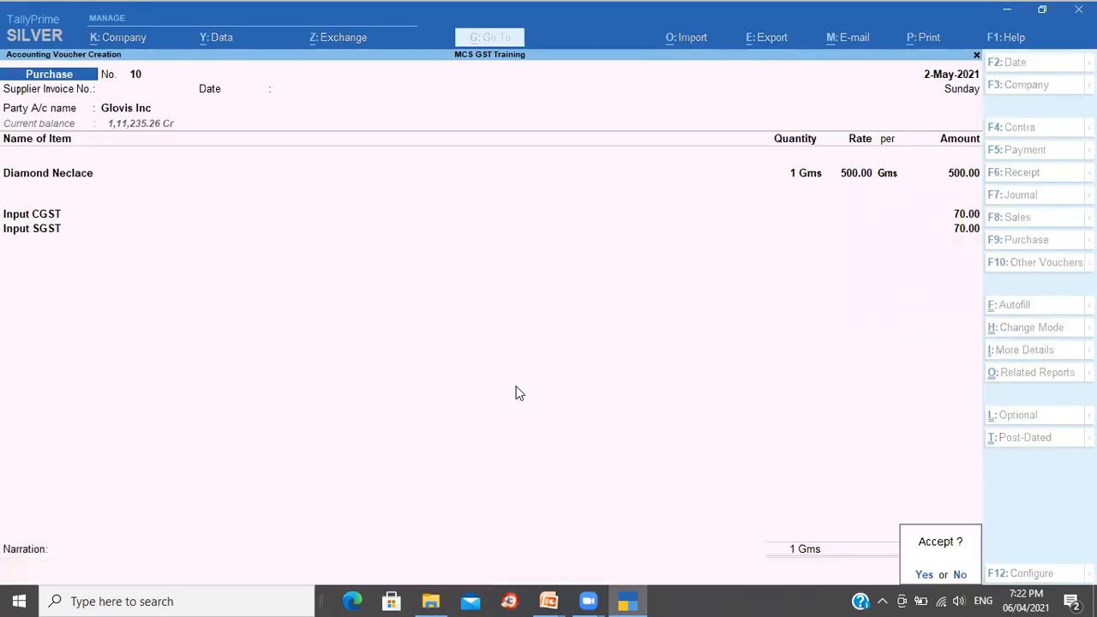
key("Return")
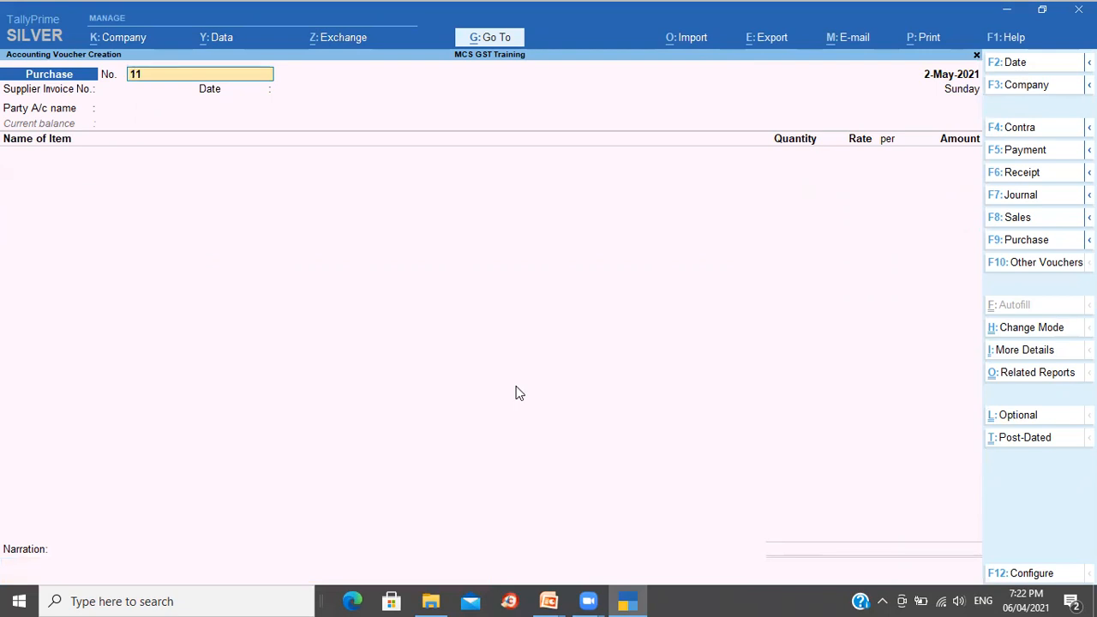
Step: Override the number of the new purchase voucher with 13, discard the voucher, and return to the Gateway of Tally
key("BackSpace")
type("3")
key("Return")
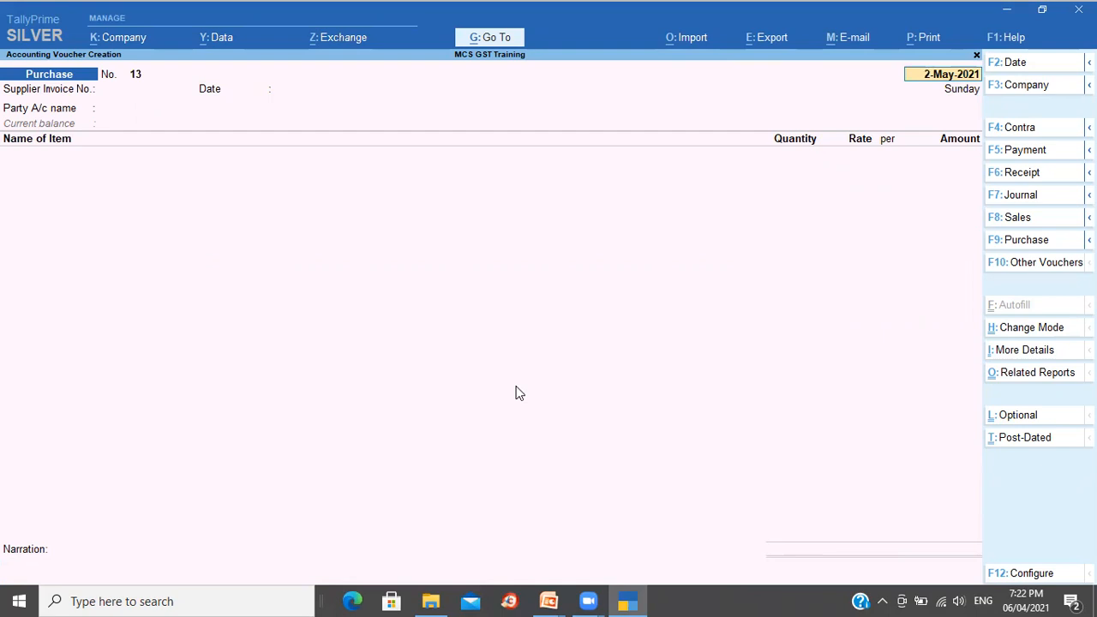
key("Escape")
key("Escape")
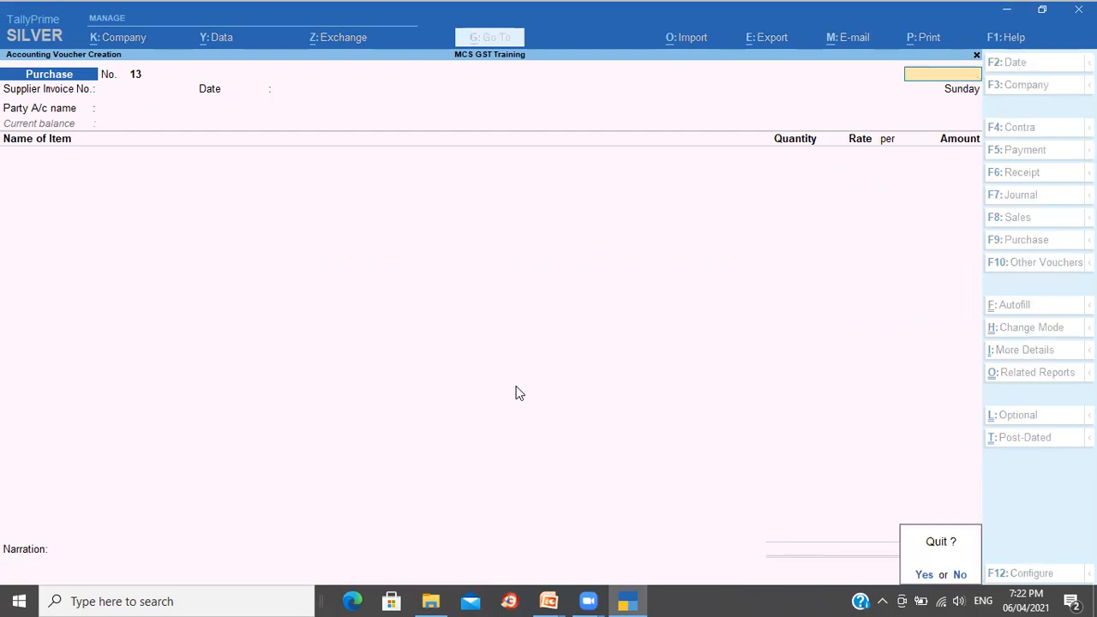
key("y")
key("Return")
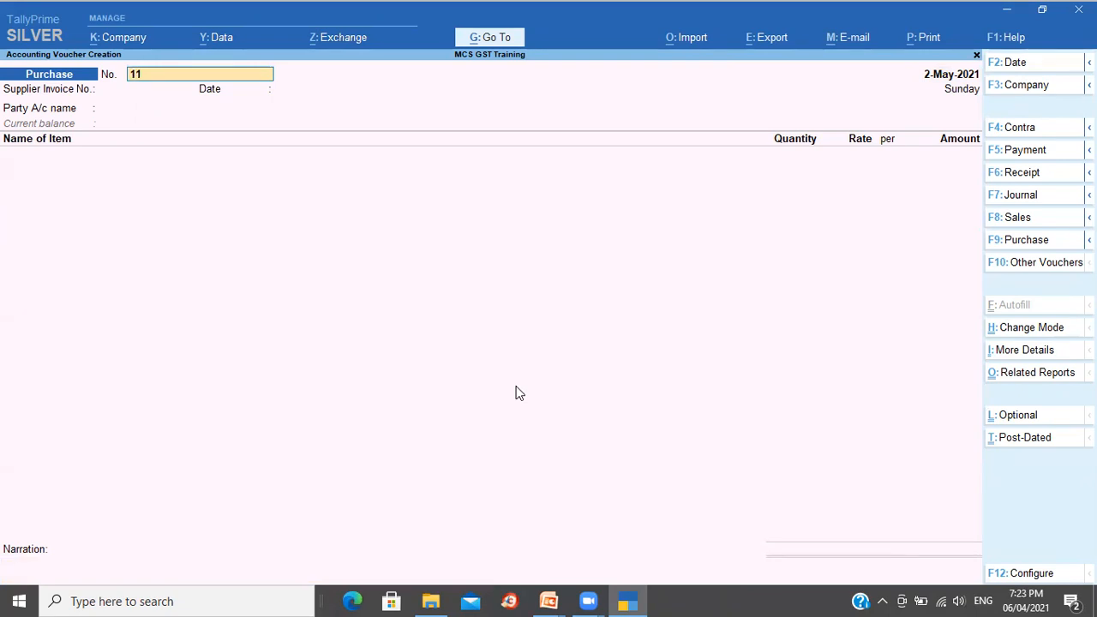
key("Escape")
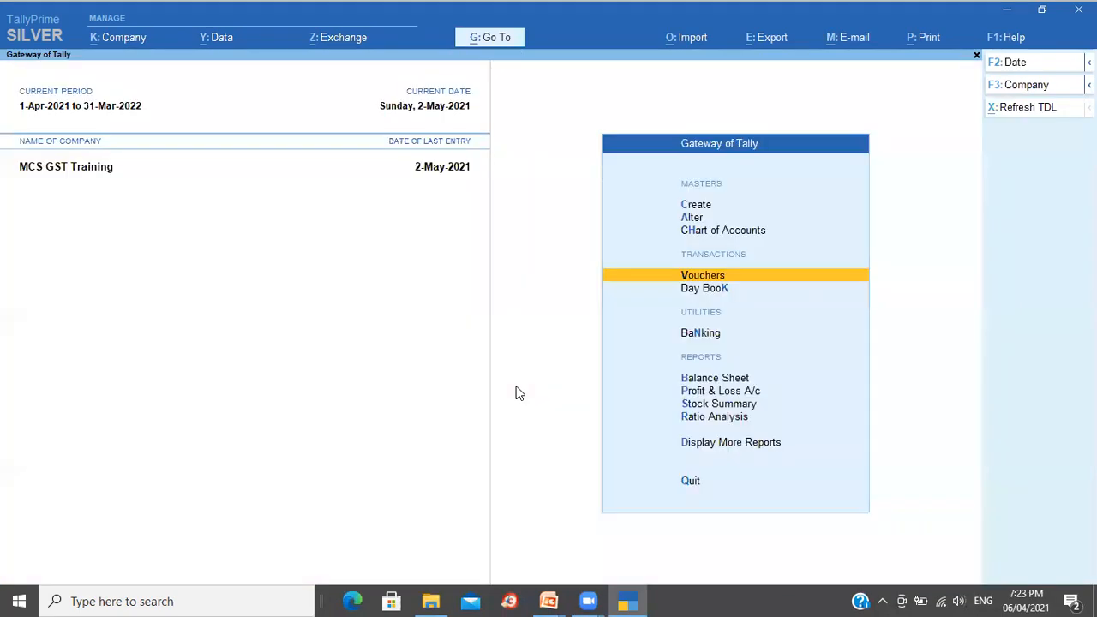
Step: Open the Statistics report from the Statements of Accounts
key("d")
key("s")
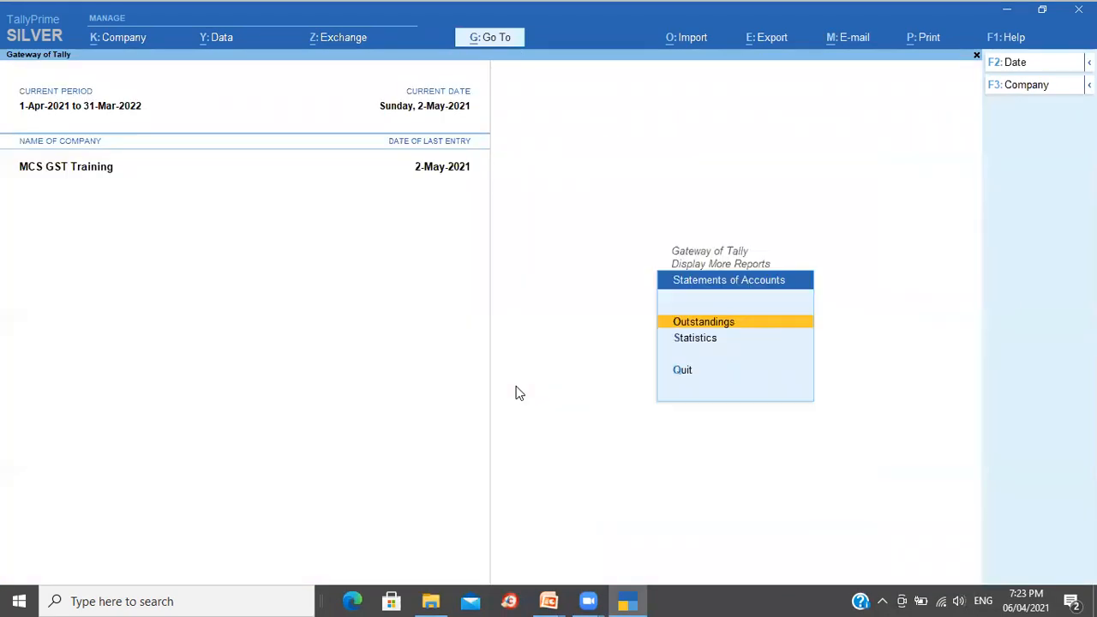
key("s")
Step: Check the method of voucher numbering in the Purchase voucher type and close it without changes
key("p")
key("Down")
key("Down")
key("Down")
key("Down")
key("Return")
key("Return")
key("Return")
key("Return")
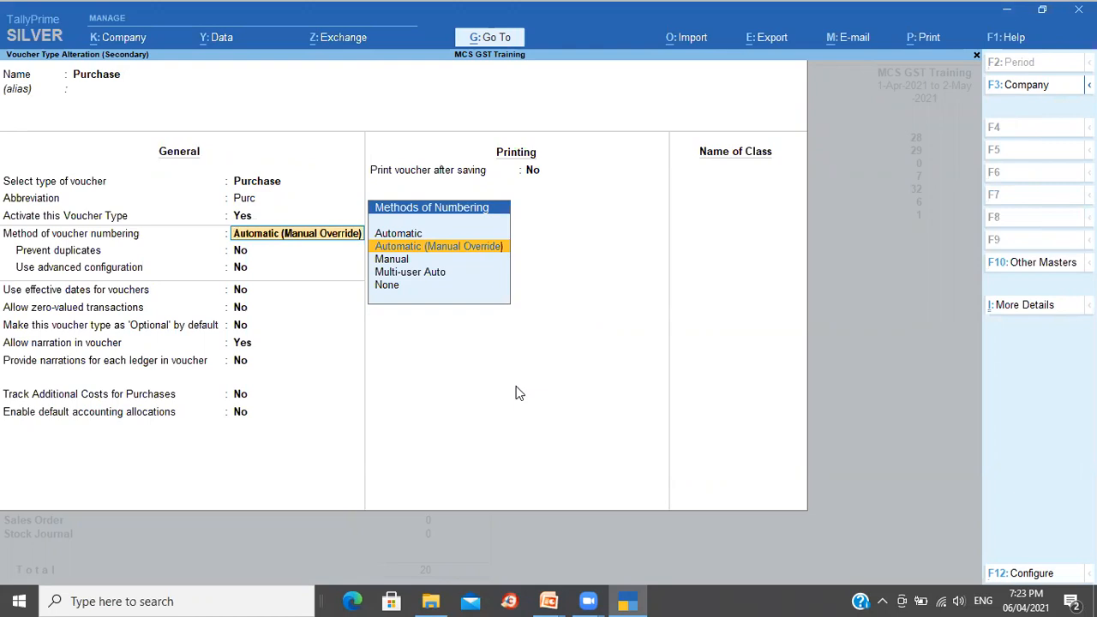
key("Escape")
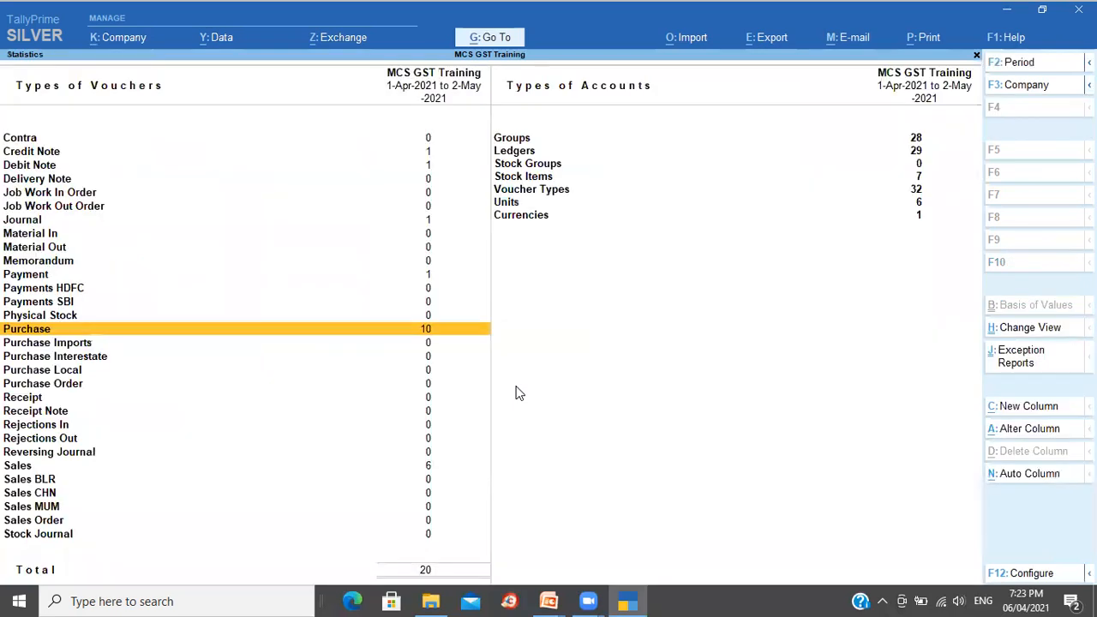
Step: Open the Payments HDFC voucher type for alteration from the list of voucher types
key("Up")
key("Up")
key("Up")
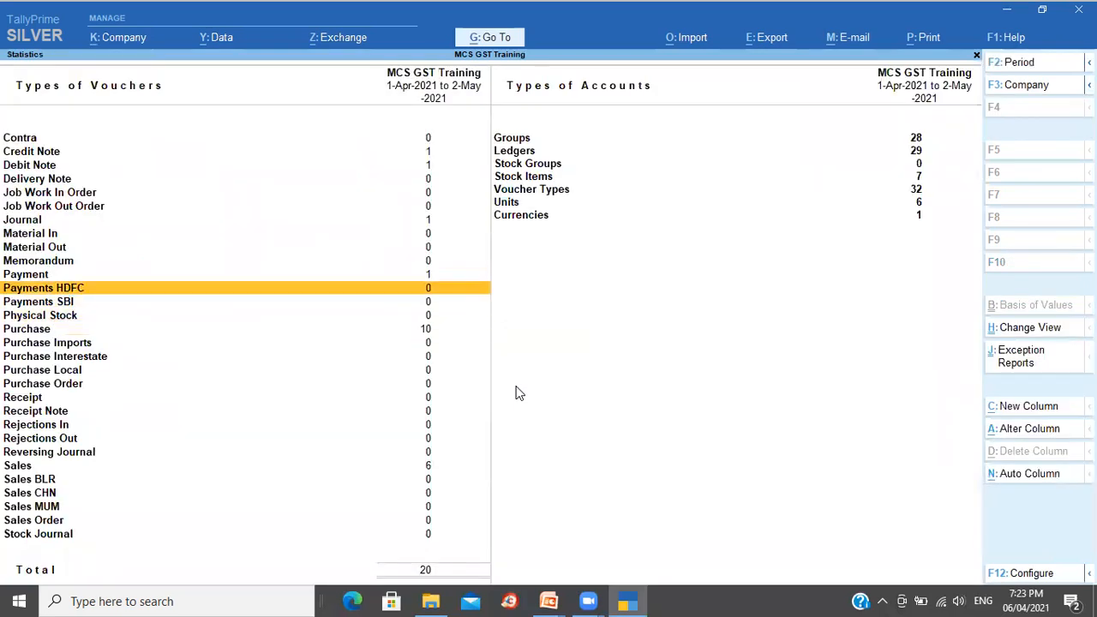
key("Return")
key("Escape")
key("ctrl+Return")
key("Return")
key("Return")
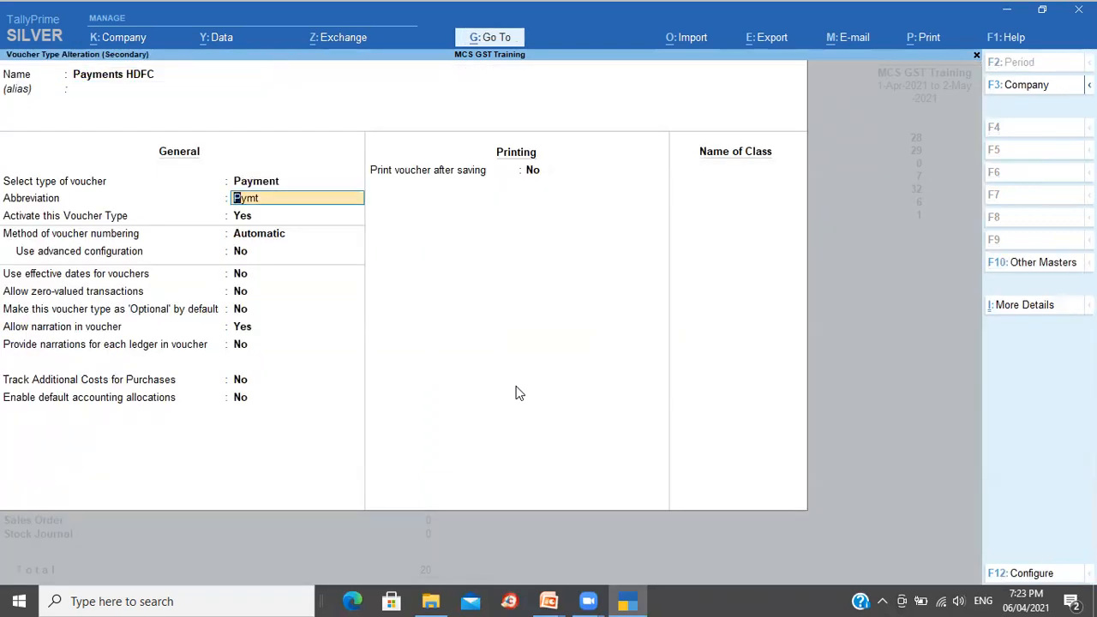
Step: Set the Payments HDFC numbering method to Manual, set Prevent duplicates to Yes, and save the voucher type
key("Return")
key("Return")
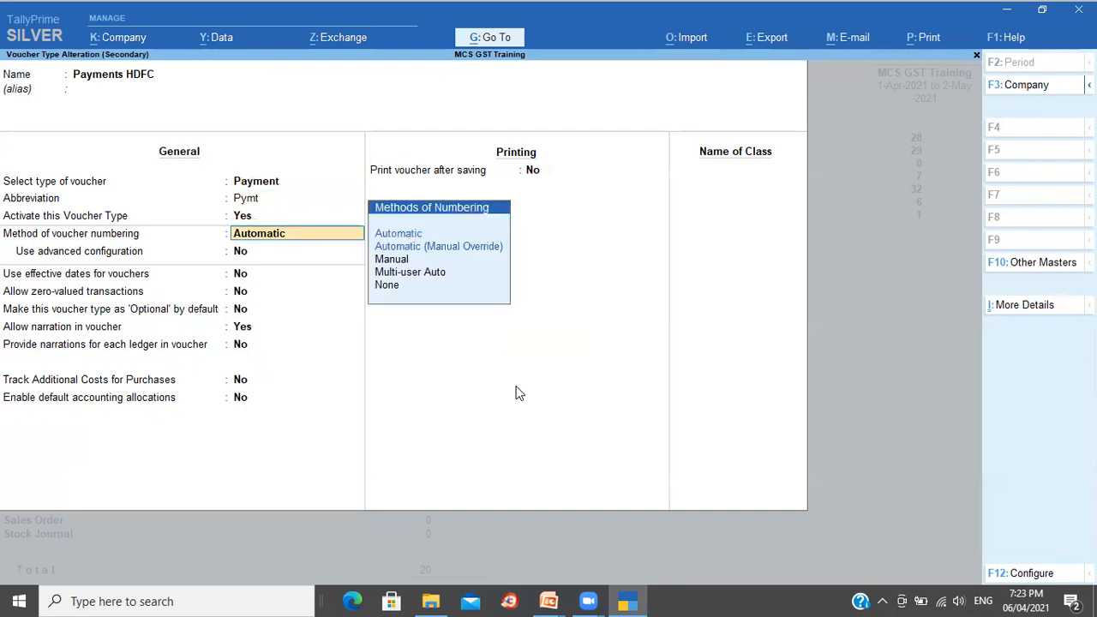
key("Down")
key("Down")
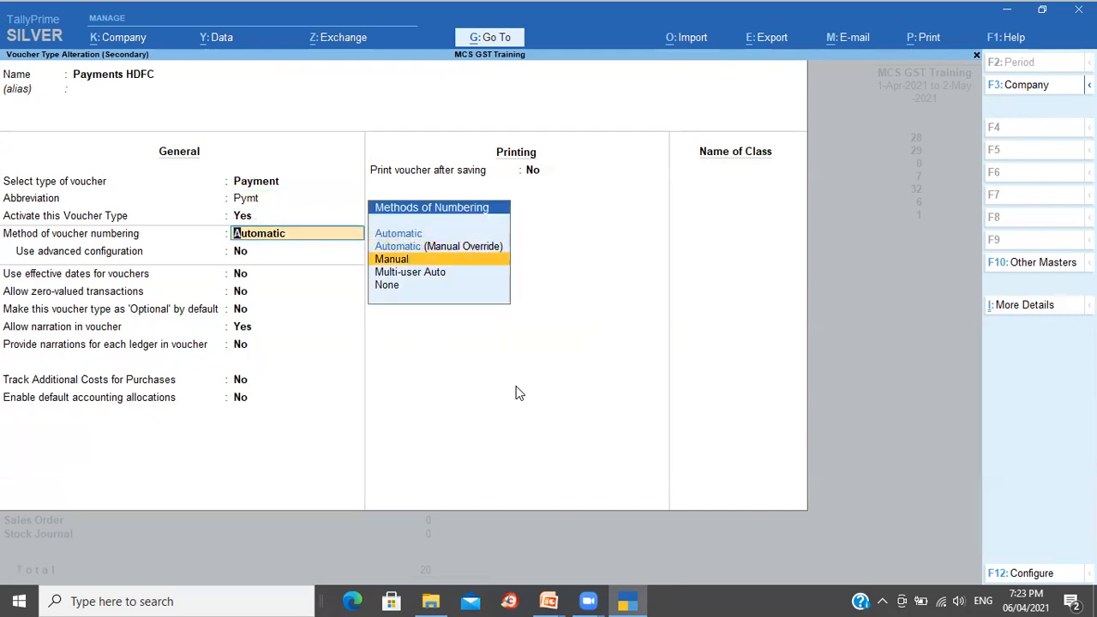
key("Return")
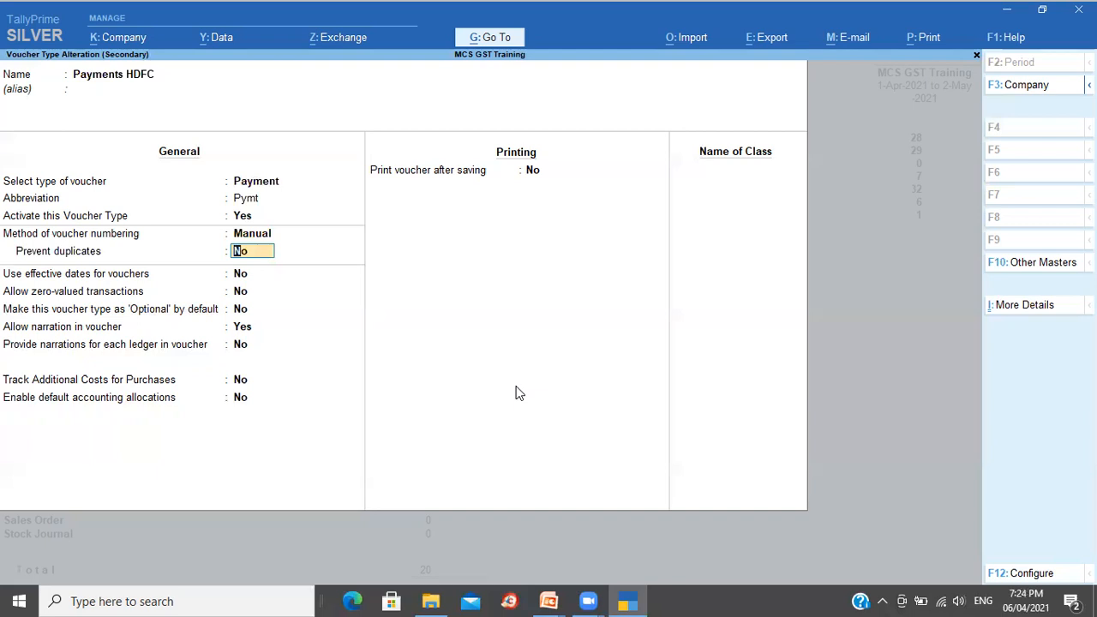
type("y")
key("Return")
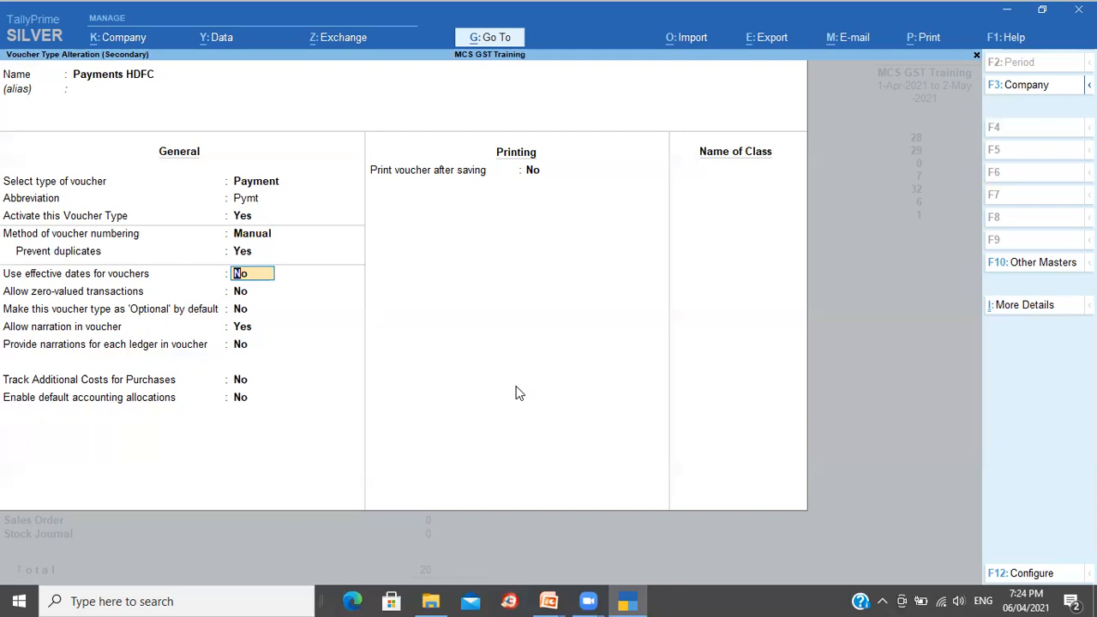
key("ctrl+a")
Step: Leave the statistics and start a new voucher of the Payments HDFC type
key("Escape")
key("Escape")
key("v")
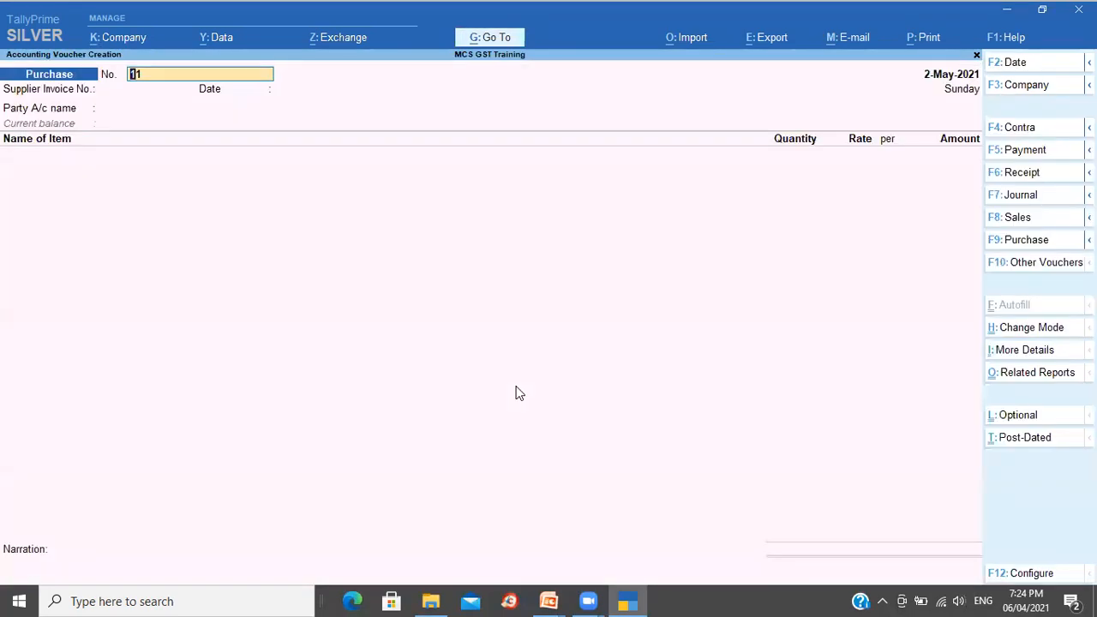
key("F5")
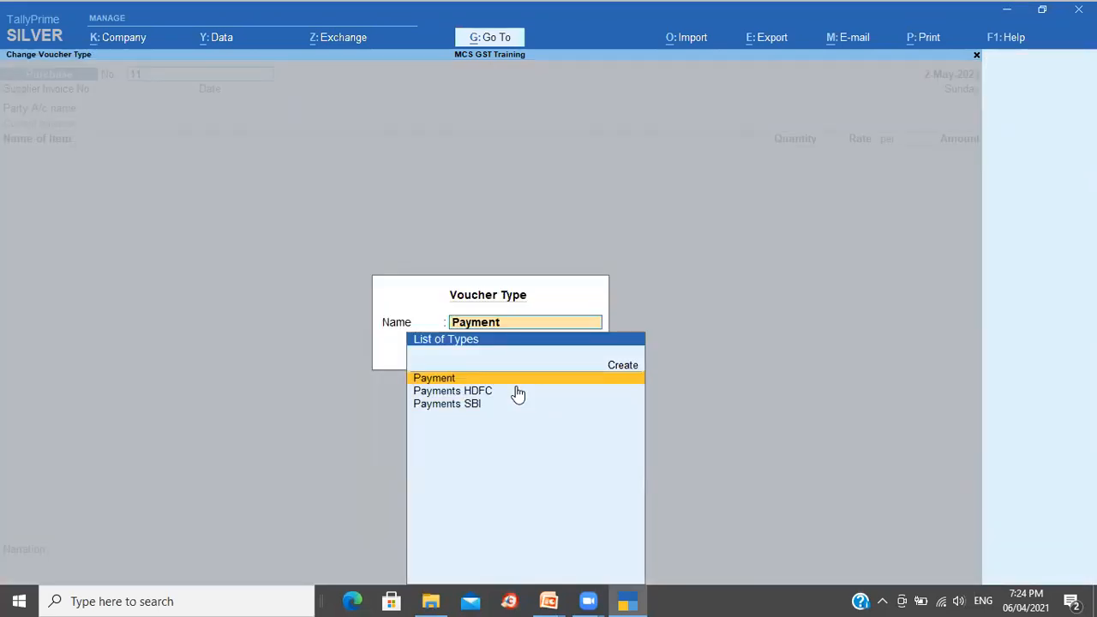
key("Down")
key("Return")
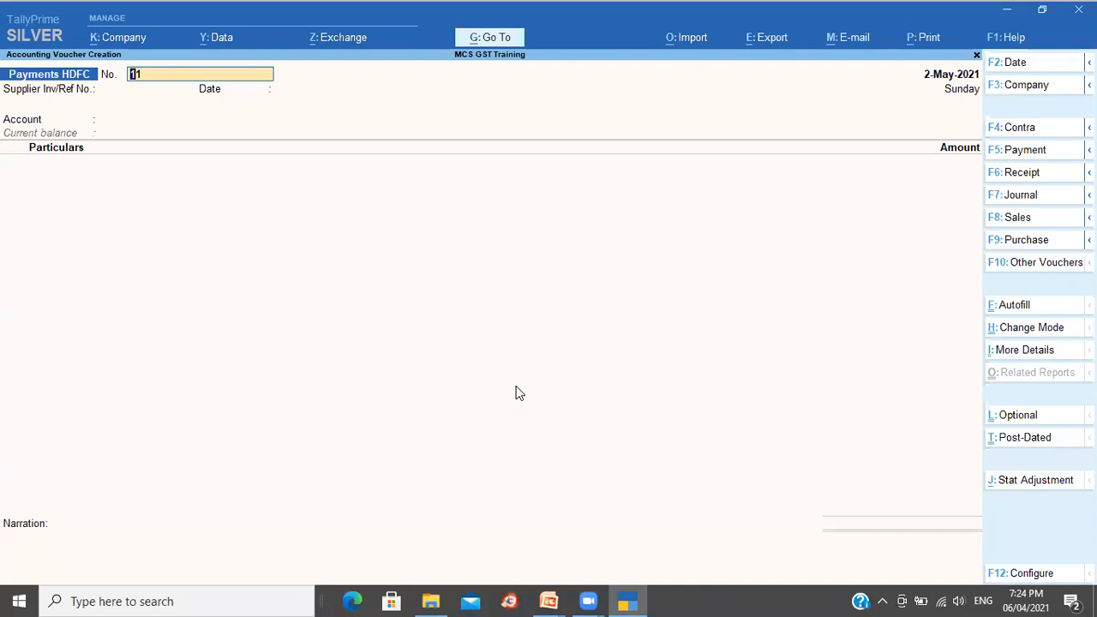
Step: Number the payment voucher 1, keep the date 2-May-2021, and leave the supplier reference and its date blank
key("Return")
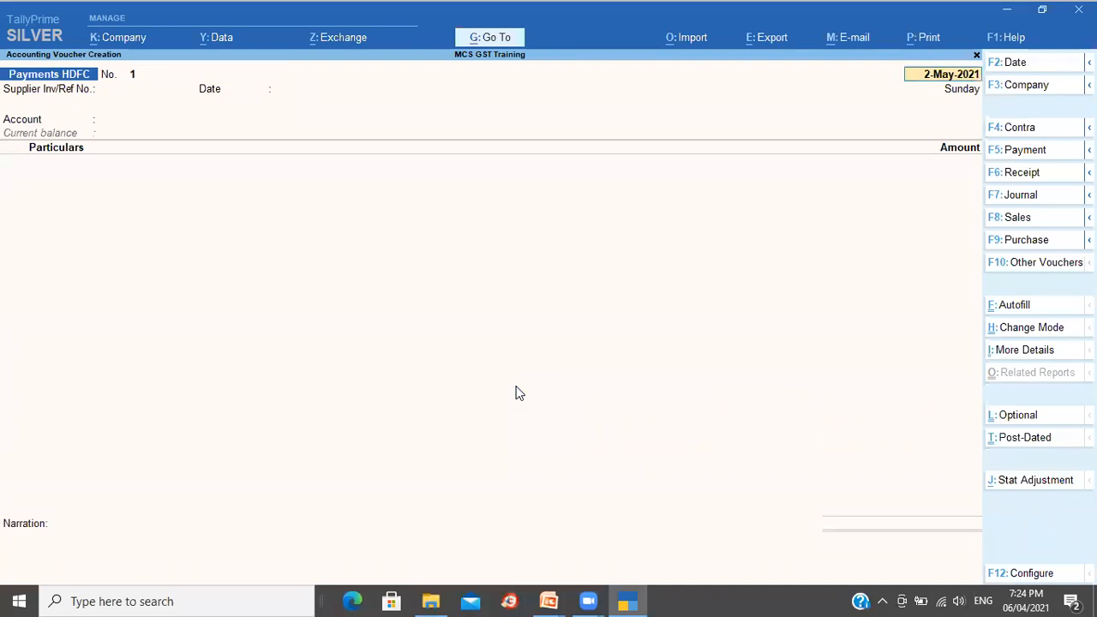
key("Return")
key("Return")
key("Return")
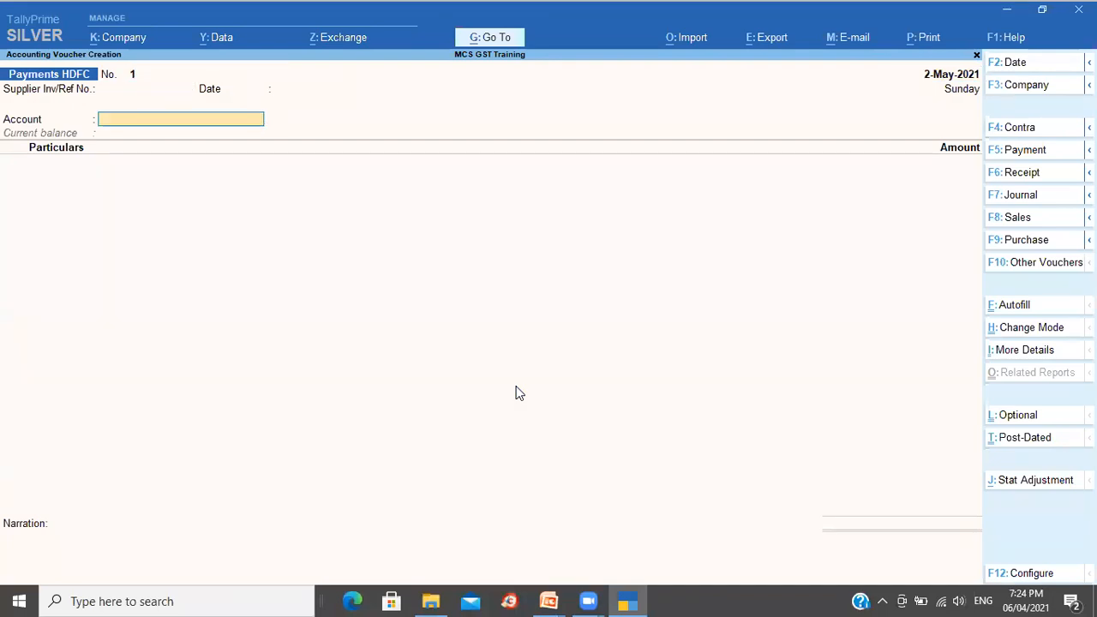
Step: Create the ledger HDFC Bank under Bank Accounts as the payment account and accept its party details
key("alt+c")
type("HDFC Bank")
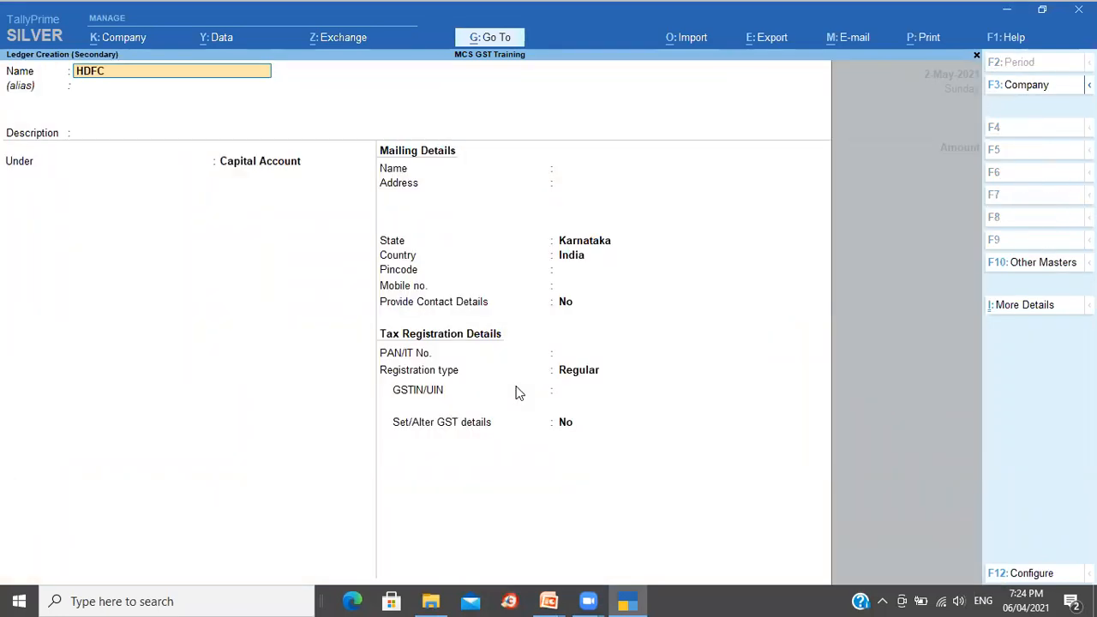
key("Return")
key("Return")
type("Ba")
key("Return")
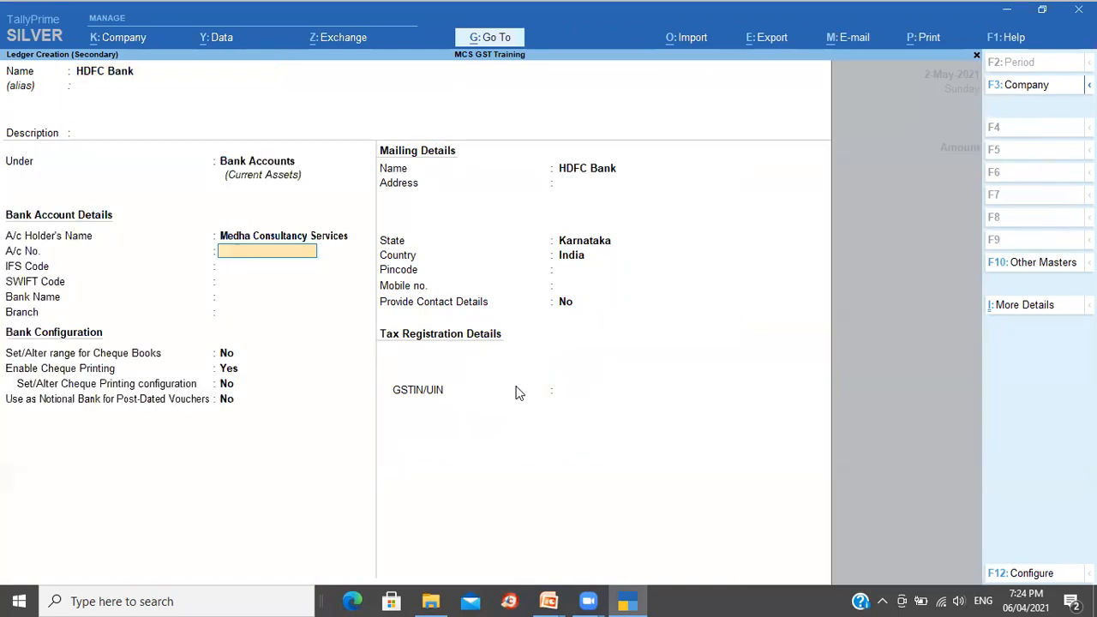
key("ctrl+a")
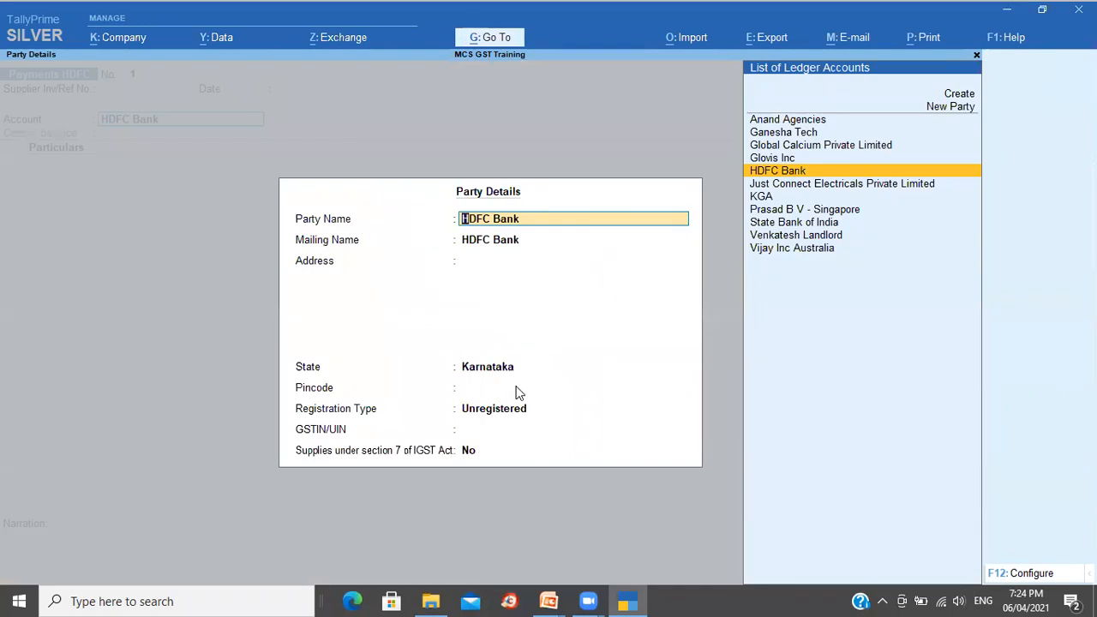
key("ctrl+a")
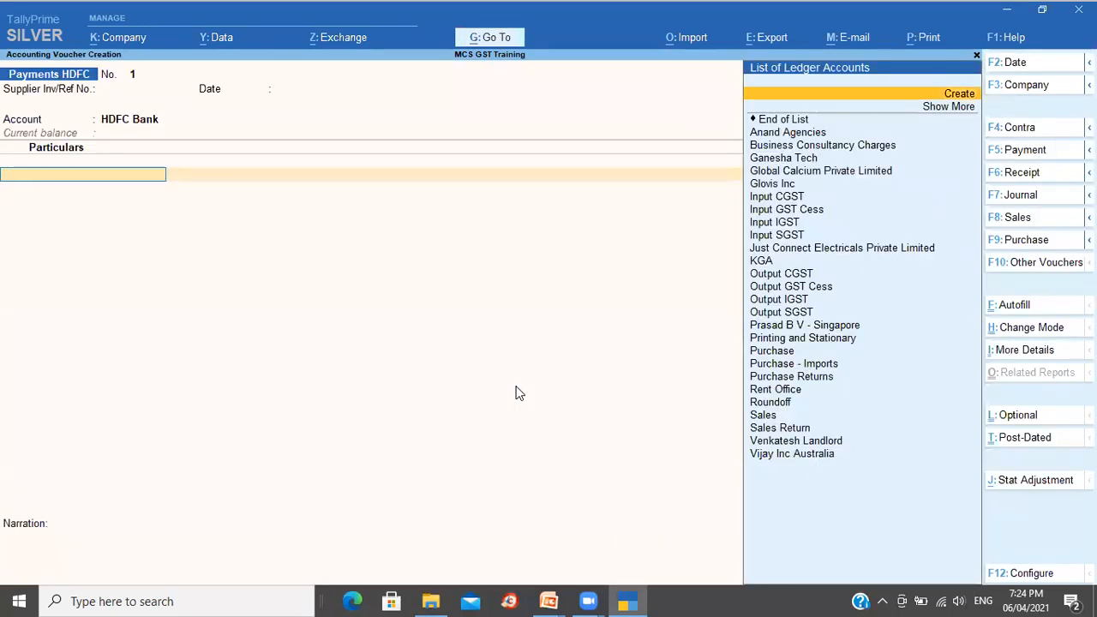
Step: Choose Glovis Inc as the ledger being paid and use Agst Ref as its bill reference type
key("Down")
key("Down")
key("Down")
key("Down")
key("Down")
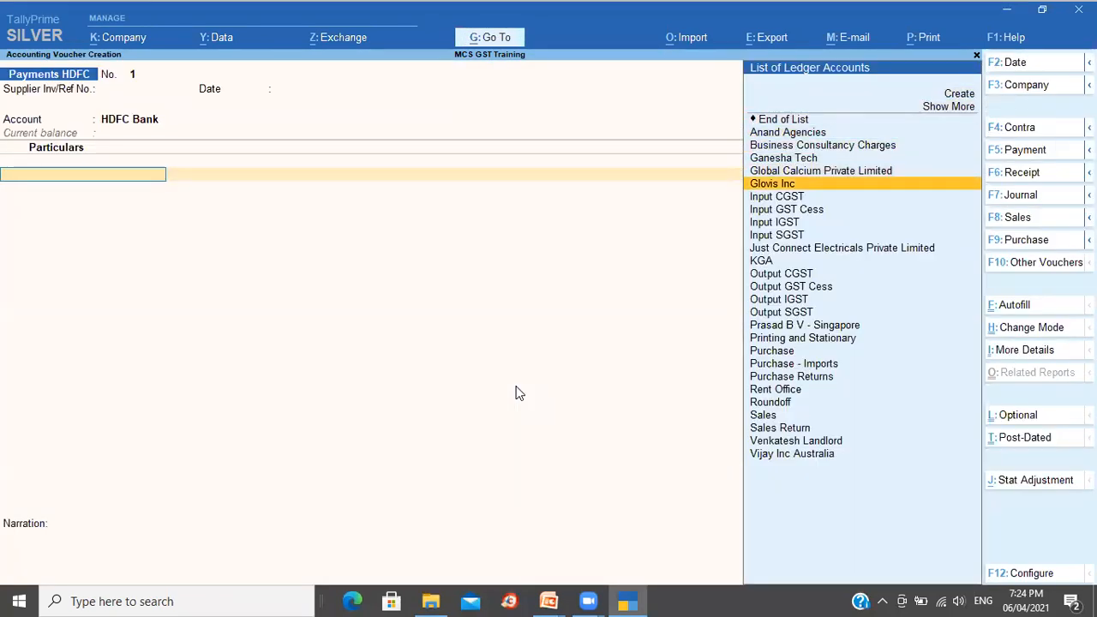
key("Return")
key("Return")
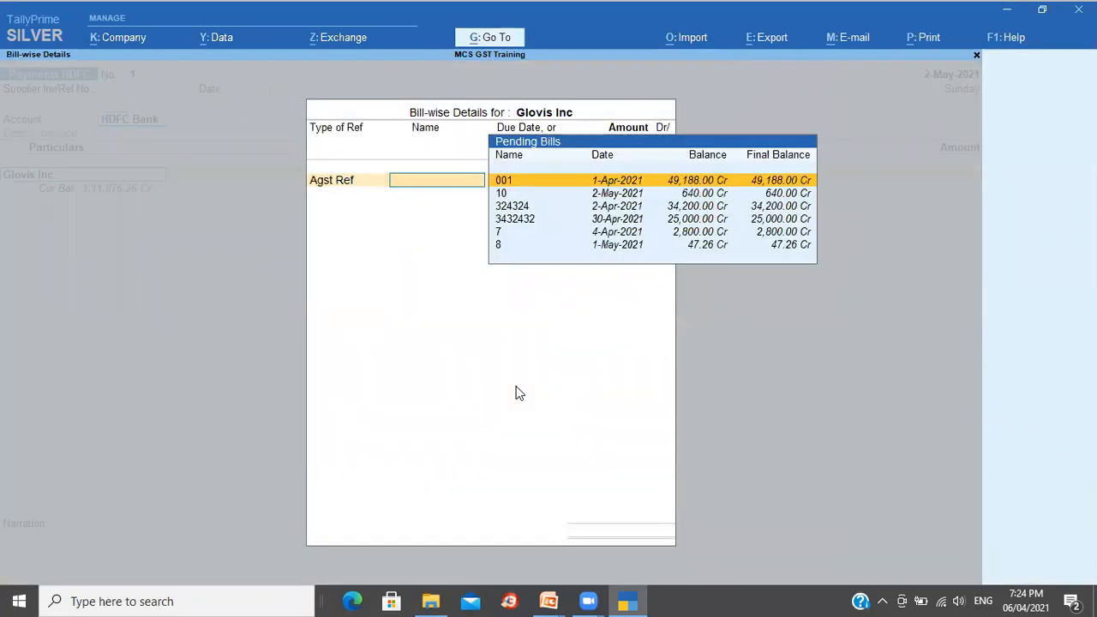
Step: Allocate the Glovis Inc payment to pending bill 8 for 47.26 and accept the bill-wise details
key("Down")
key("Down")
key("Down")
key("Down")
key("Down")
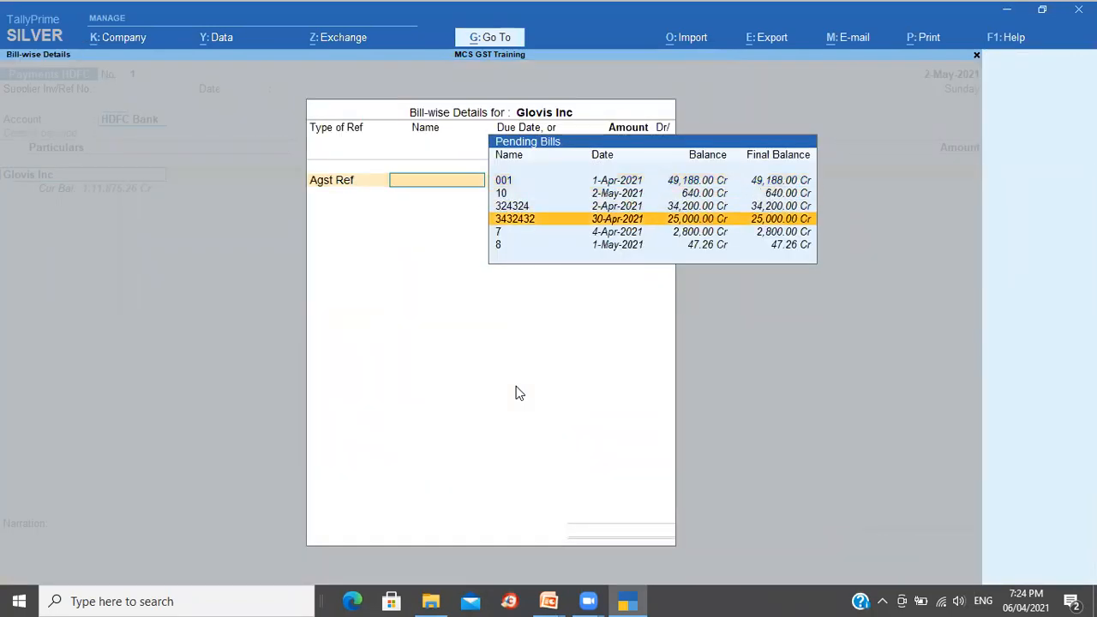
key("Return")
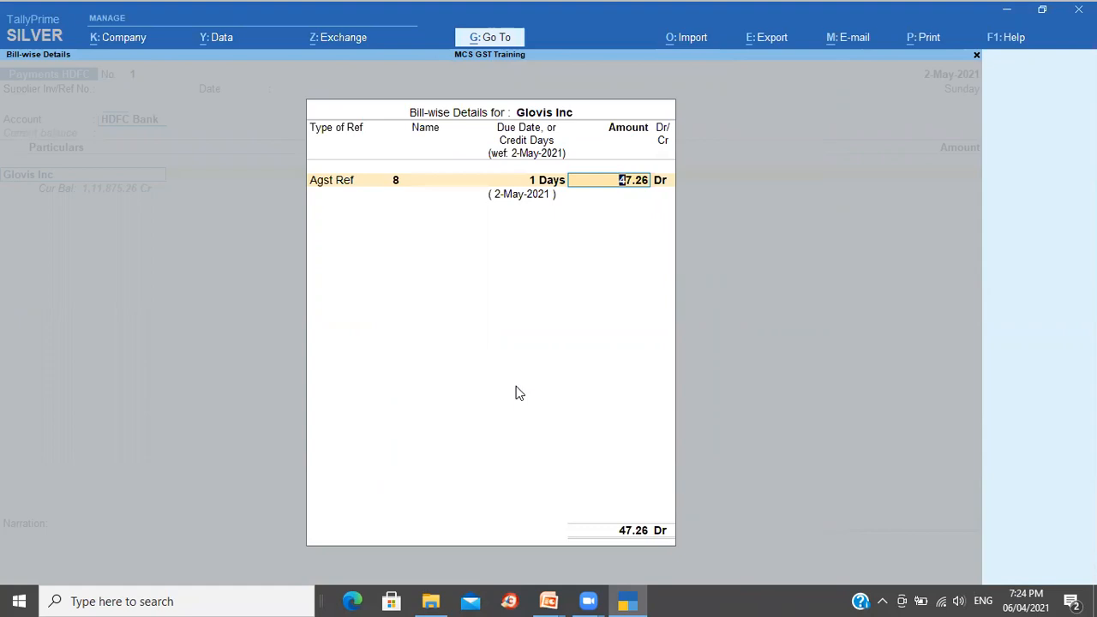
key("Return")
key("Return")
key("Return")
key("Return")
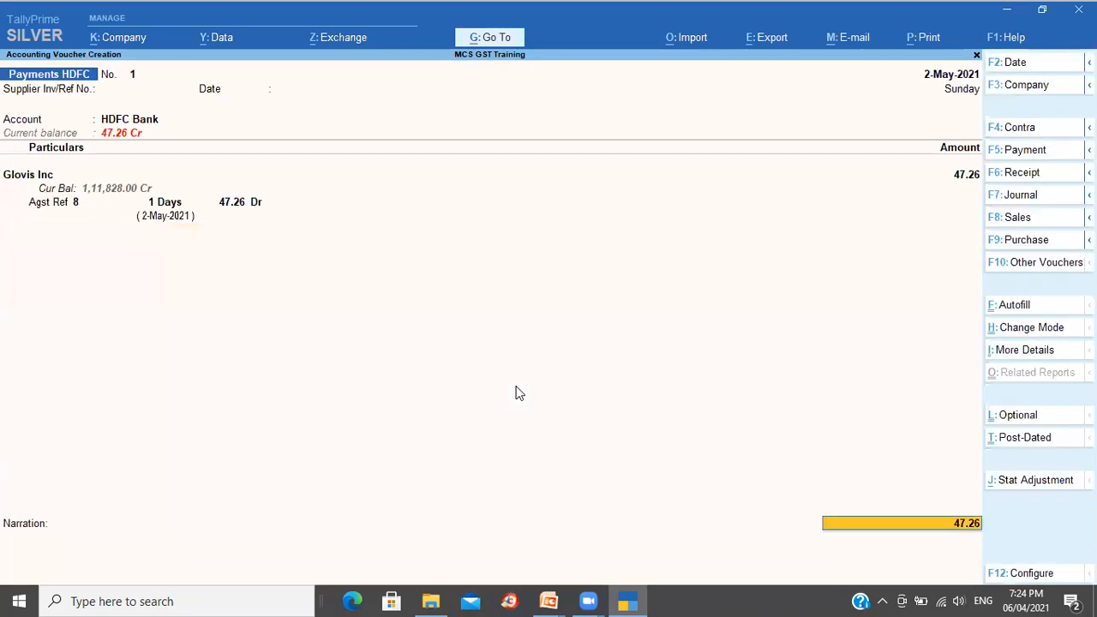
Step: Enter the cheque's instrument number in the HDFC Bank allocation, add the narration "test", and save the payment voucher
key("Return")
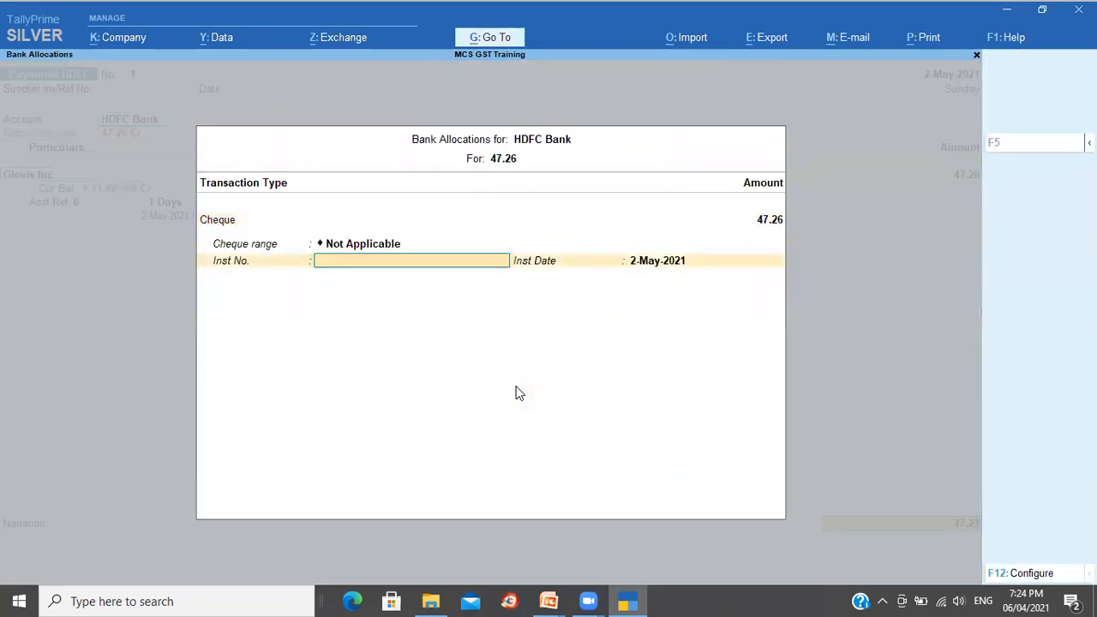
type("2231234")
key("Return")
key("Return")
type("test")
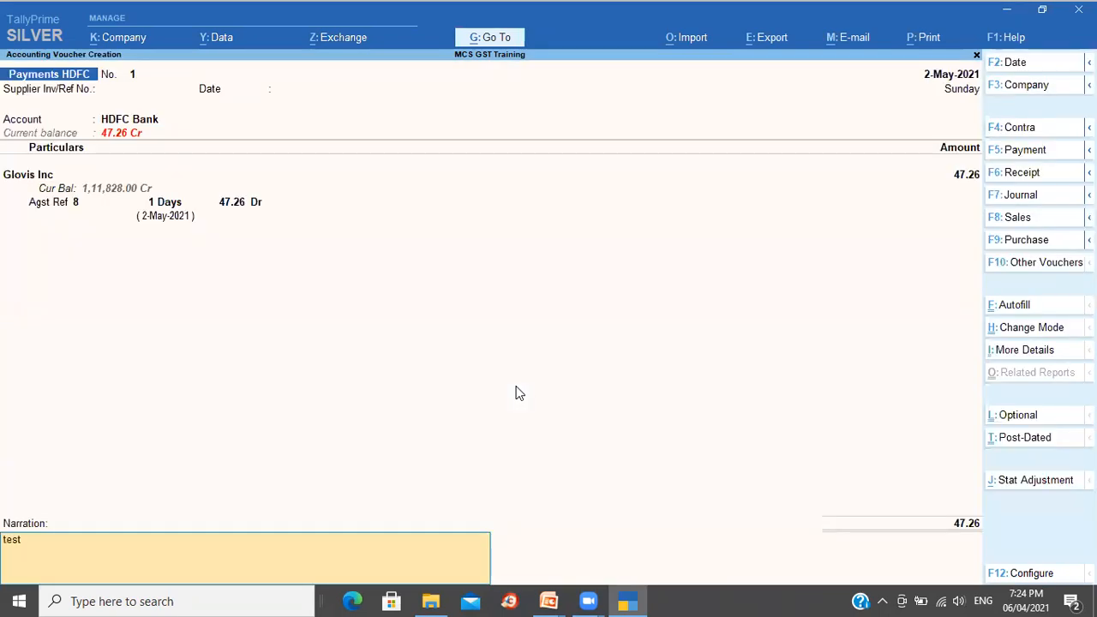
key("Return")
key("Return")
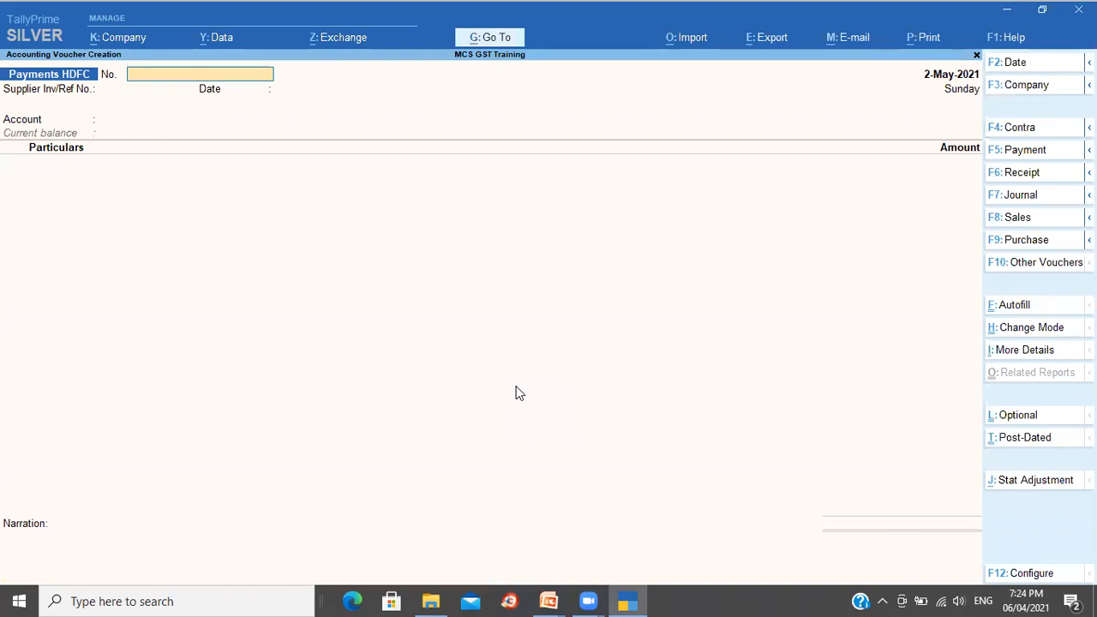
Step: Review the previously saved Payments HDFC voucher and return to the blank voucher
key("Page_Up")
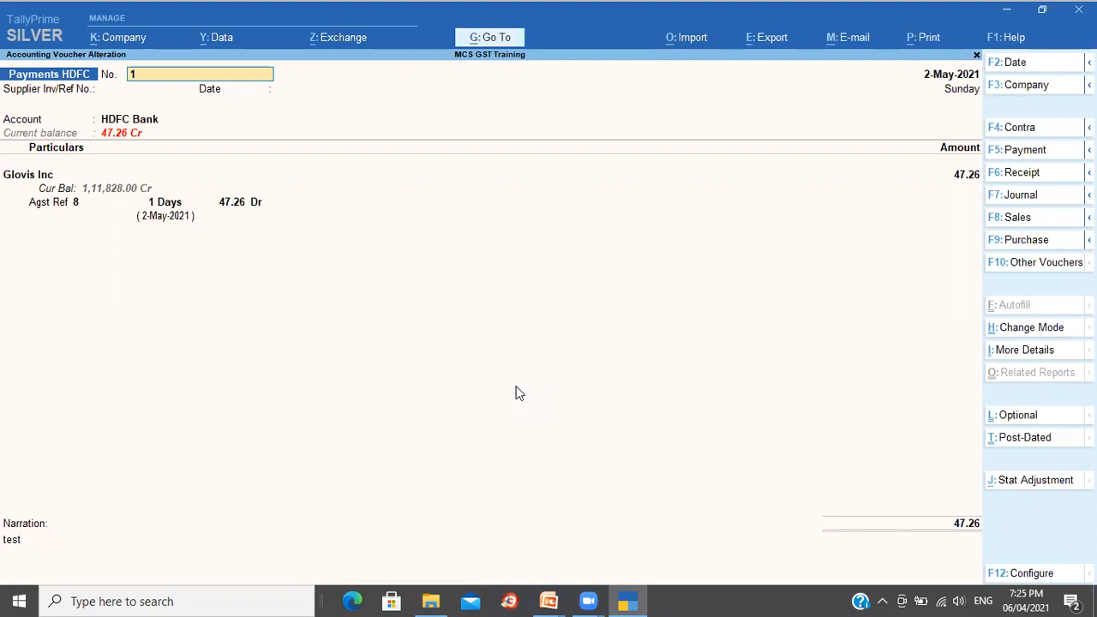
key("Escape")
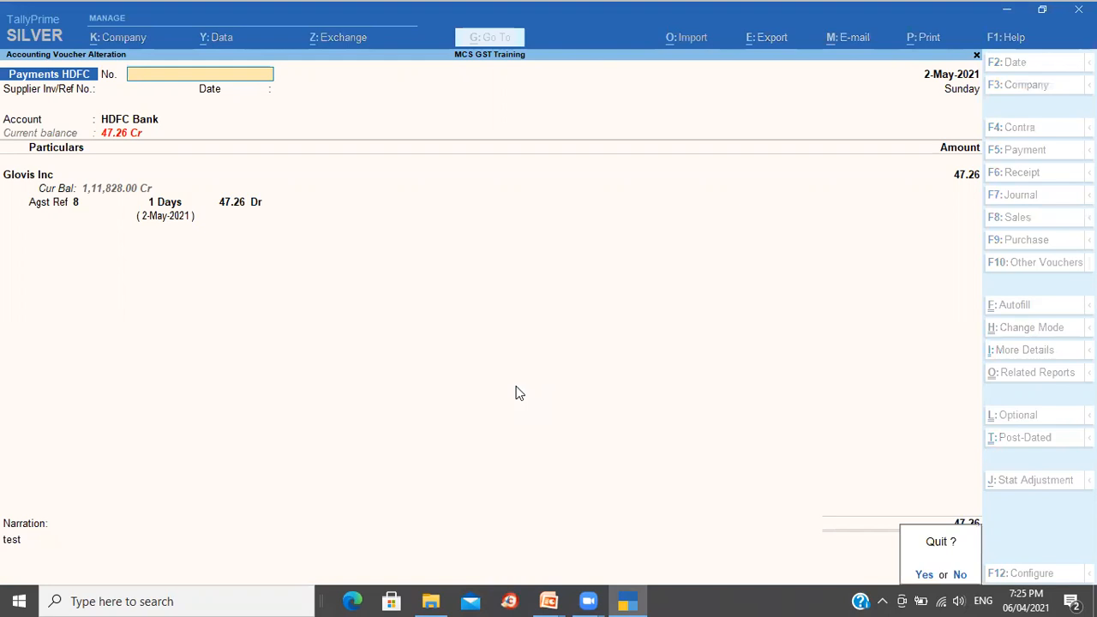
key("y")
Step: Set the new Payments HDFC voucher's date to 3-5-2021 and try reusing voucher number 1
key("F2")
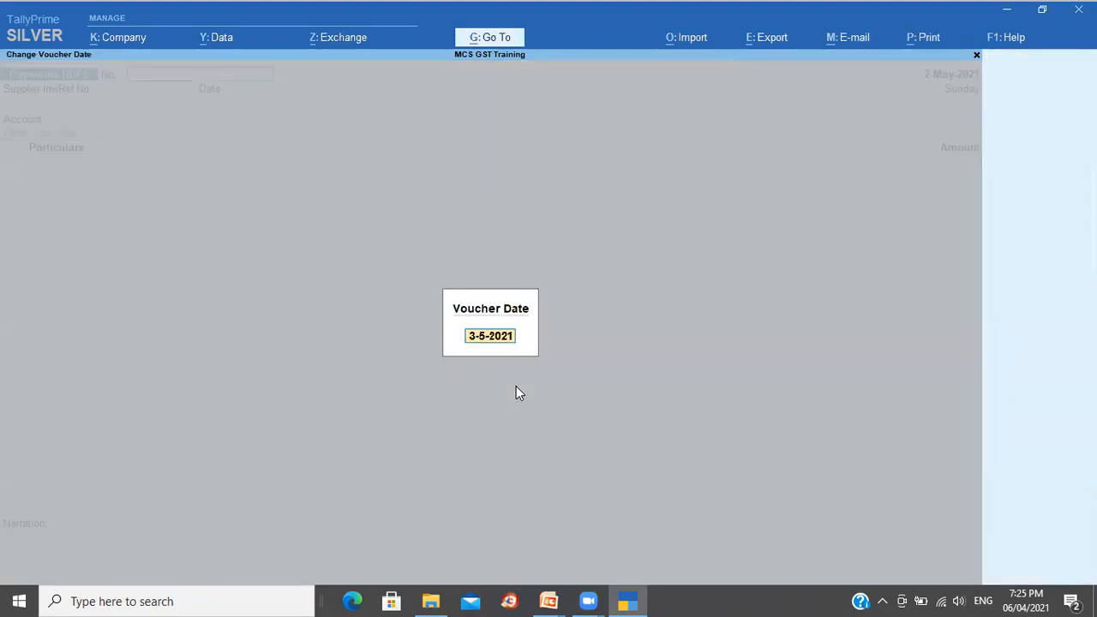
key("Return")
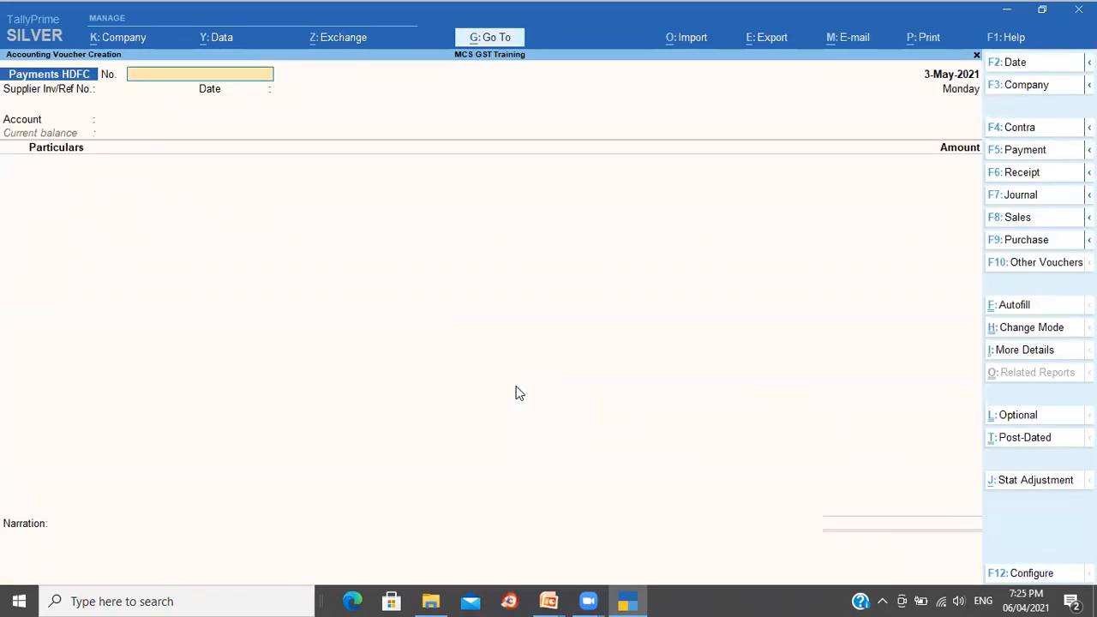
type("1")
key("Return")
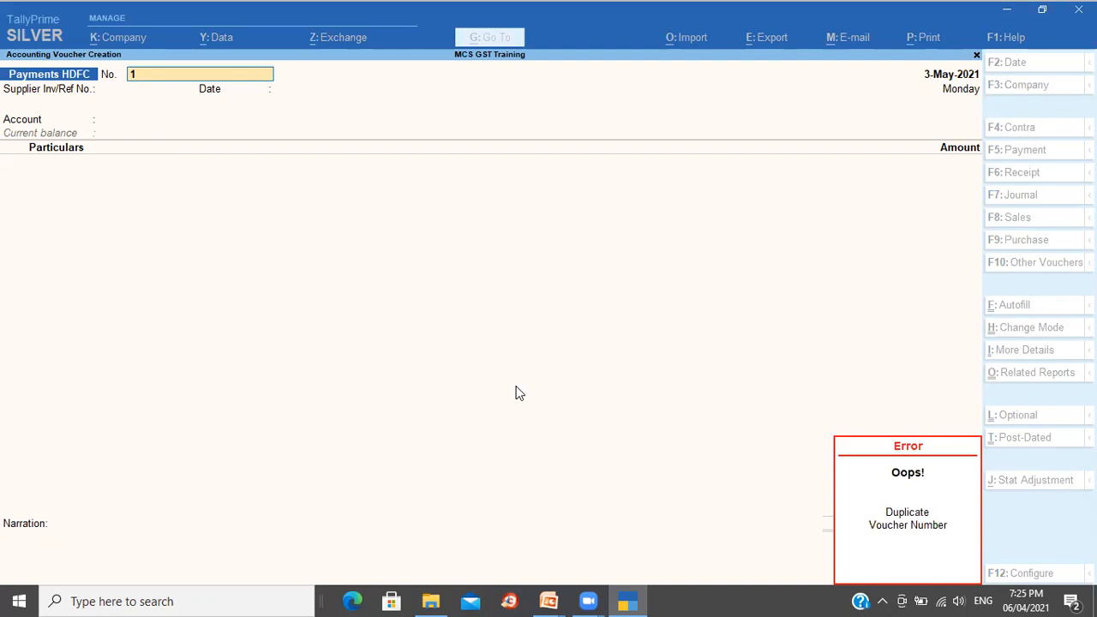
key("Escape")
key("BackSpace")
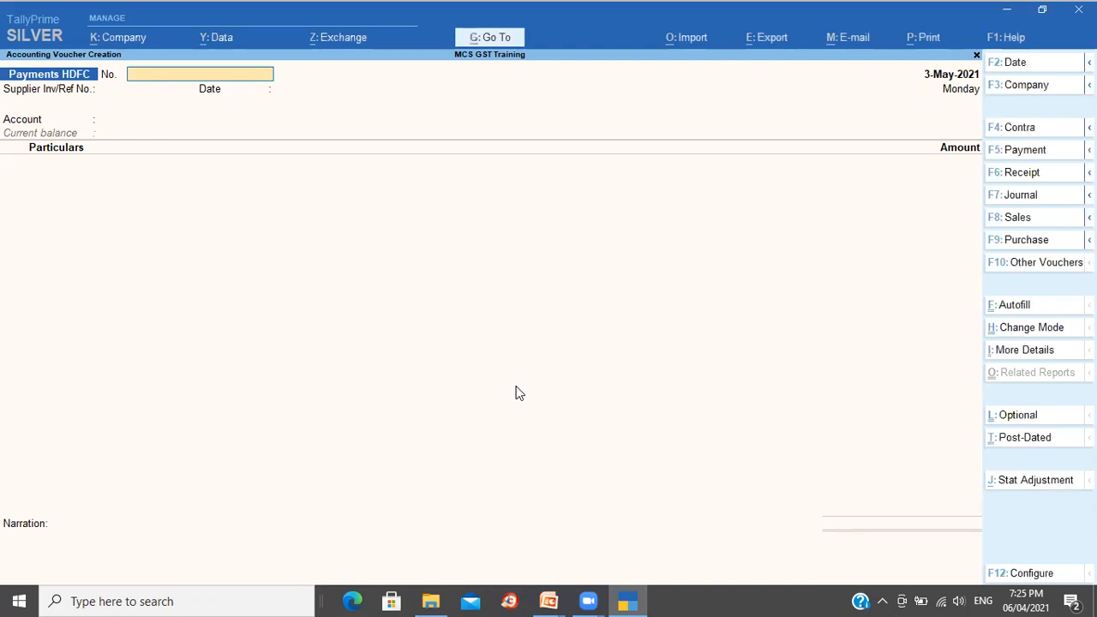
Step: Leave the voucher entry and locate the Payments HDFC voucher type in the Statistics report
key("Escape")
key("y")
key("d")
key("s")
key("s")
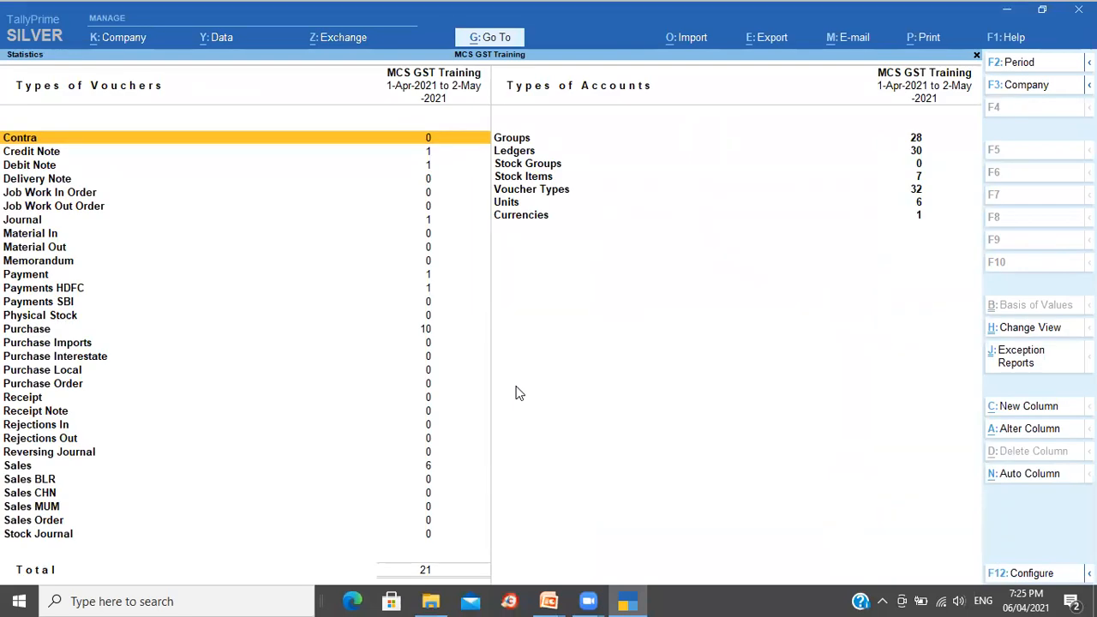
key("p")
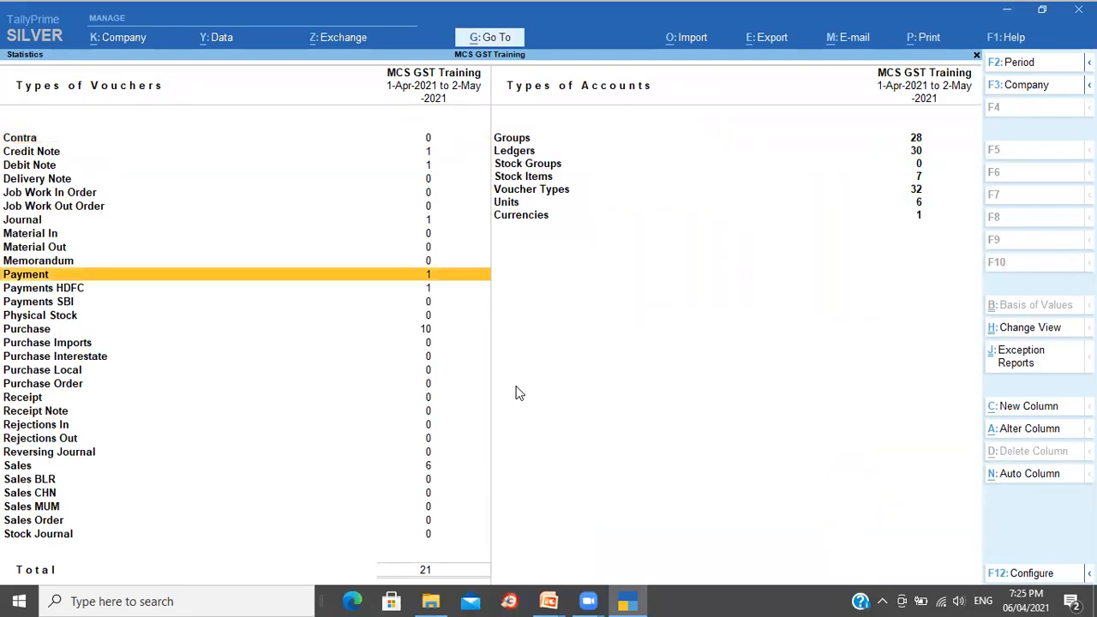
key("Down")
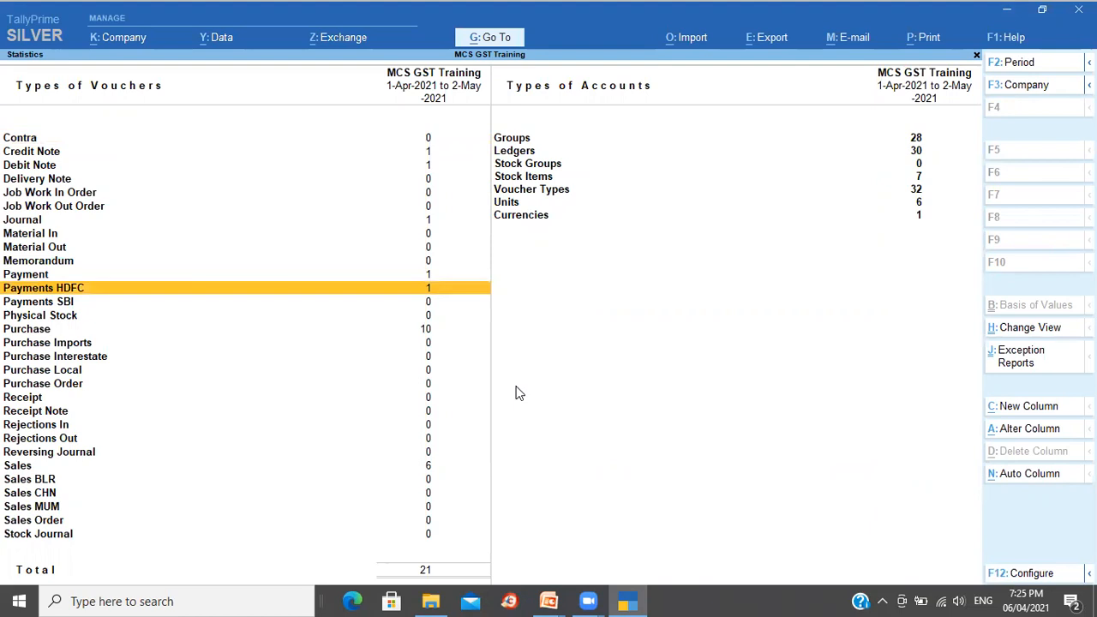
Step: Review the voucher numbering method and Prevent duplicates setting of the Payments HDFC voucher type, then return to Statistics
key("ctrl+Return")
key("Return")
key("Return")
key("Return")
key("Return")
key("BackSpace")
key("Return")
key("BackSpace")
key("Return")
key("BackSpace")
key("Return")
key("BackSpace")
key("Return")
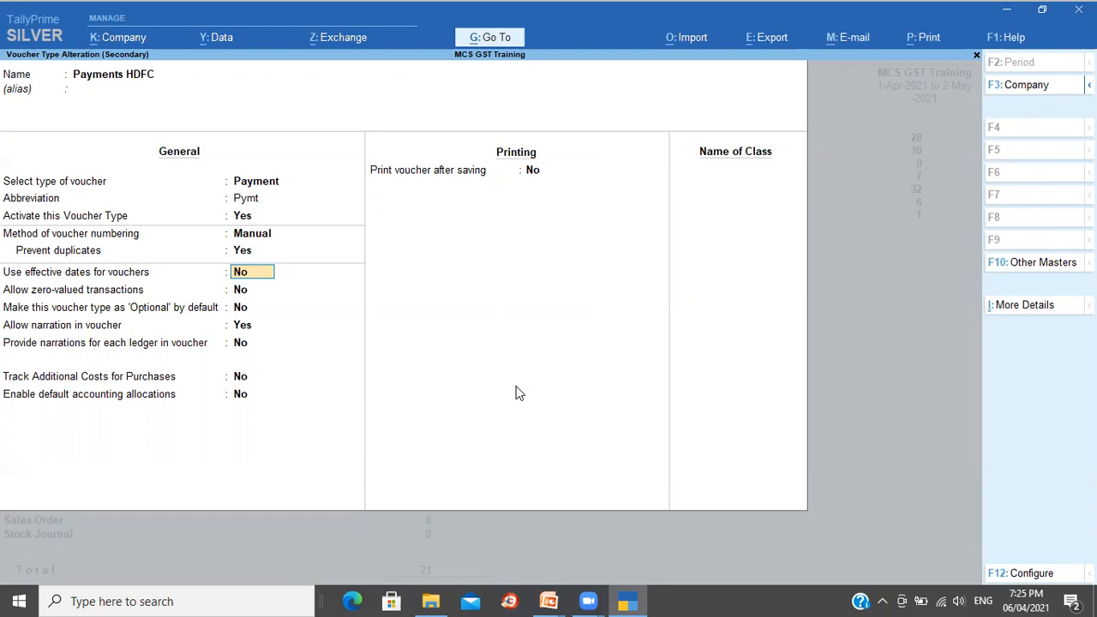
key("BackSpace")
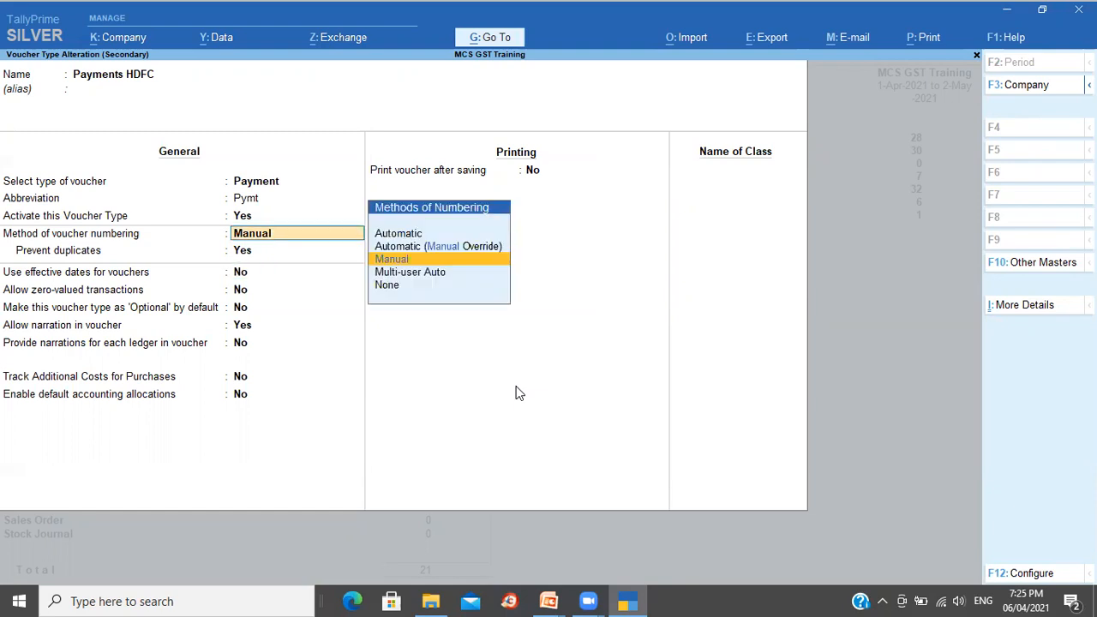
key("Return")
key("BackSpace")
key("BackSpace")
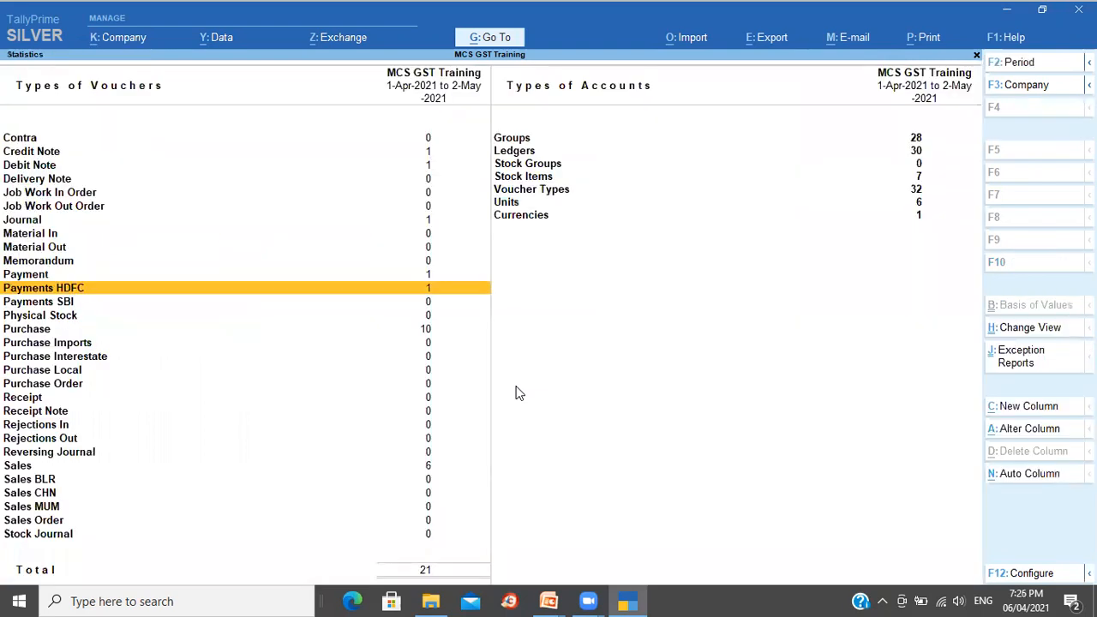
Step: Change the Payments SBI voucher type to Manual numbering with Prevent duplicates set to No, and save it
key("Down")
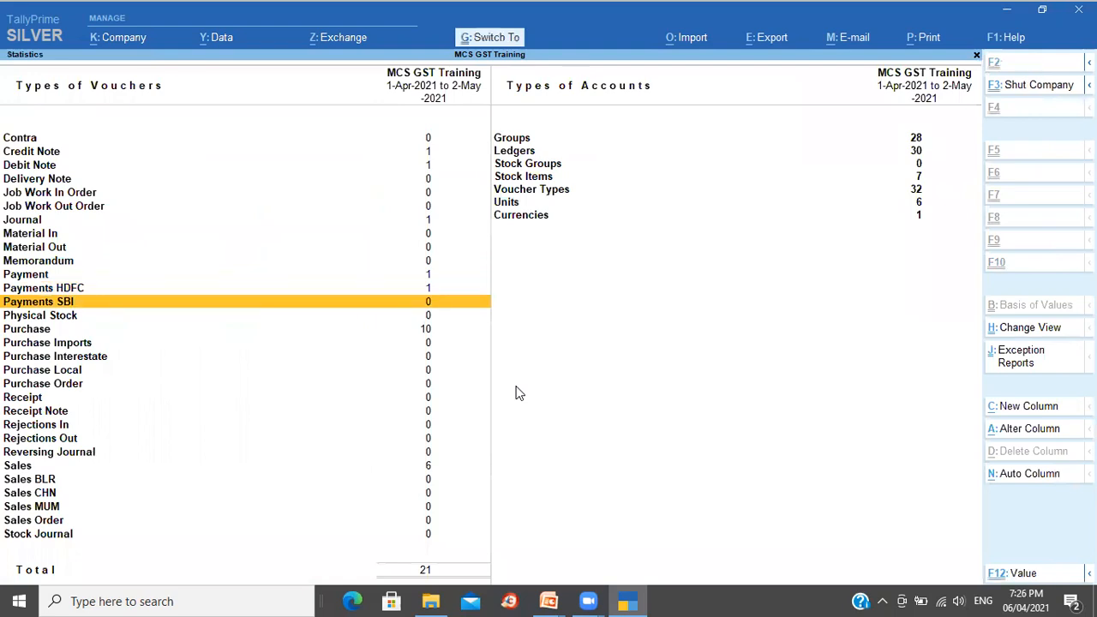
key("ctrl+Return")
key("Return")
key("Return")
key("Return")
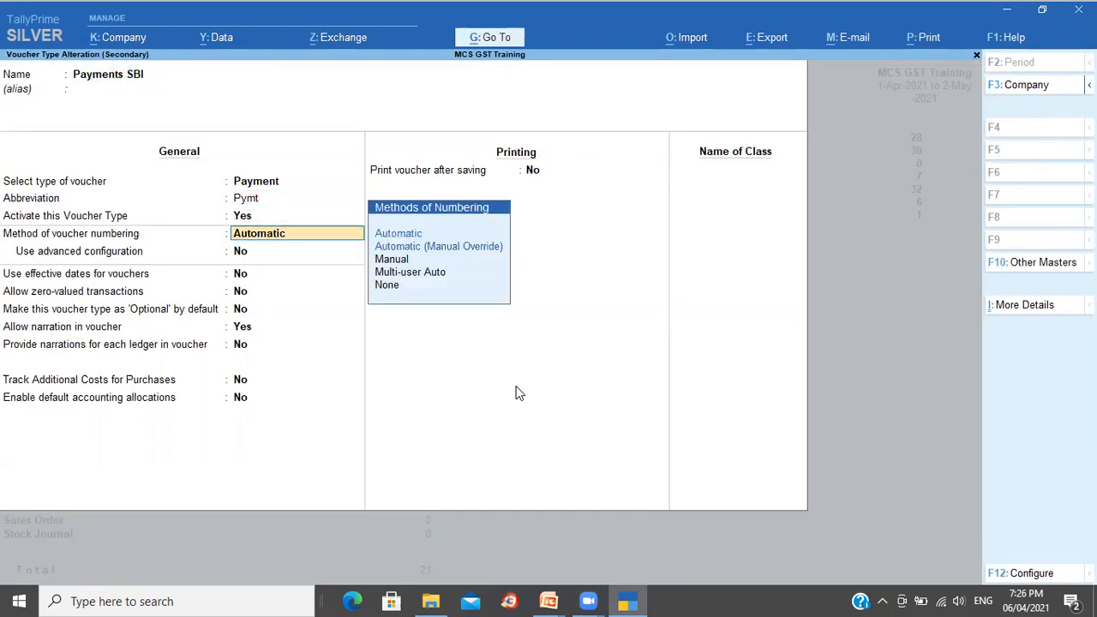
key("Down")
key("Down")
key("Return")
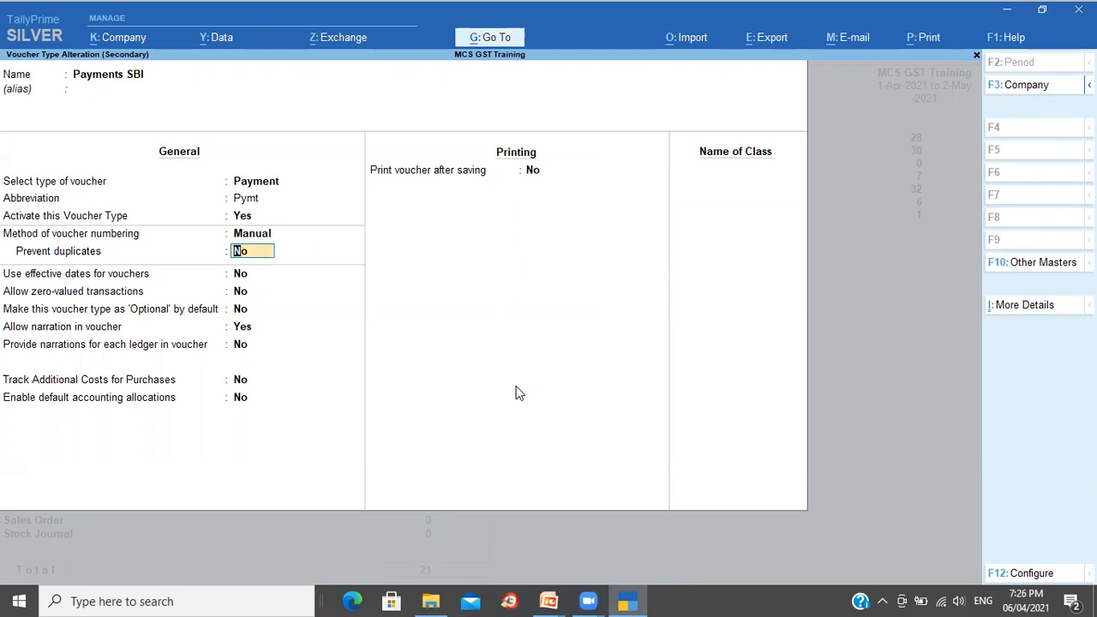
key("Return")
key("ctrl+a")
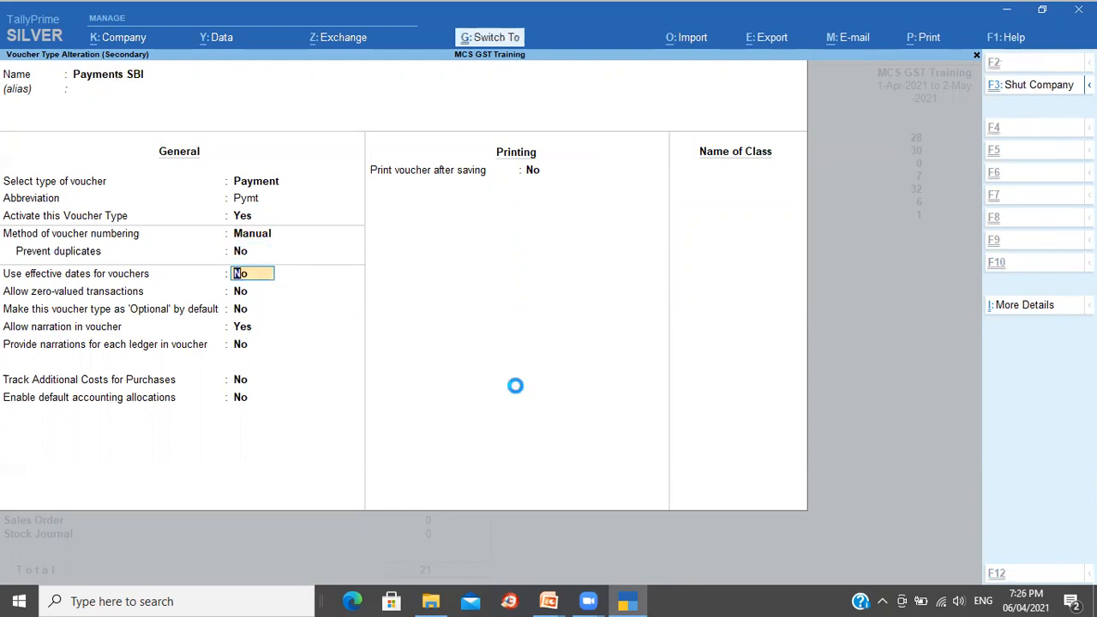
key("Escape")
key("Escape")
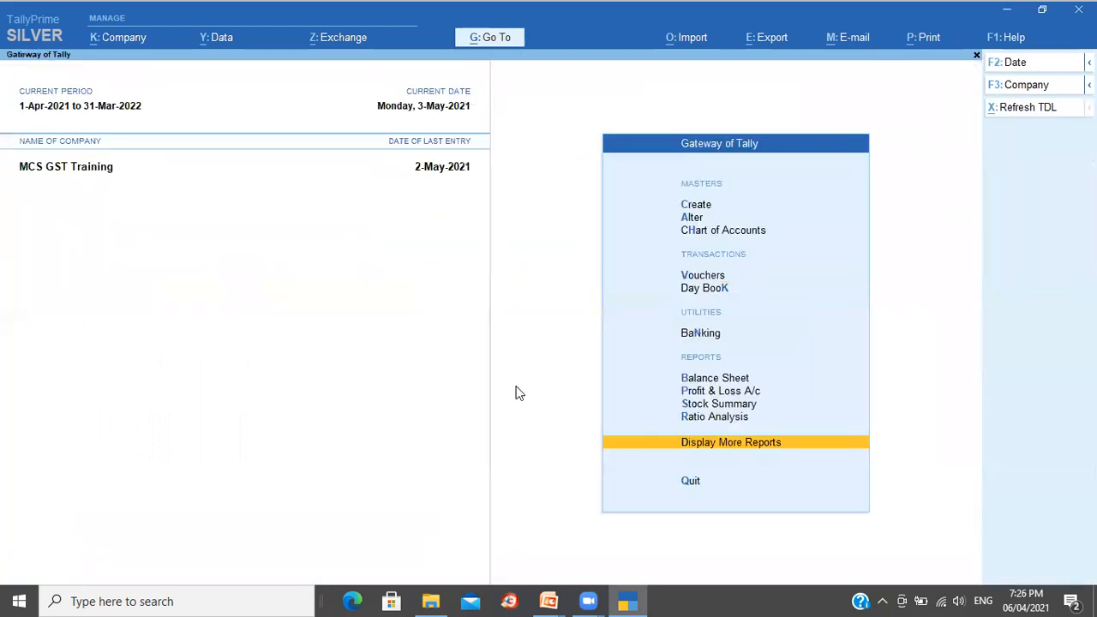
Step: Start a Payments SBI voucher numbered 1 with State Bank of India as the account and accept its party details
key("v")
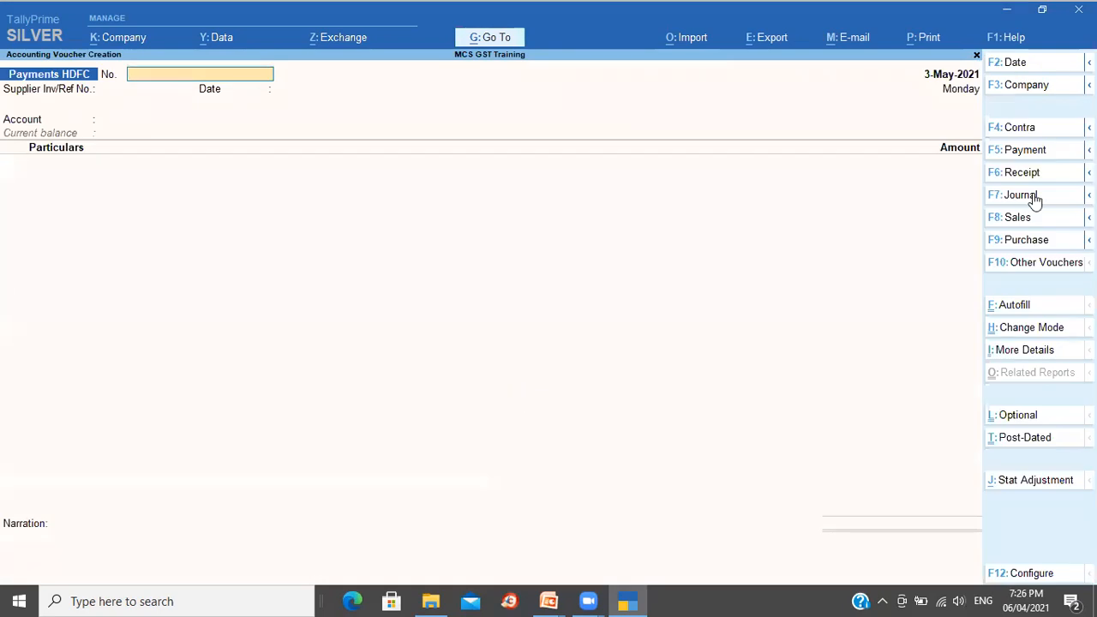
left_click(1008, 156)
key("Down")
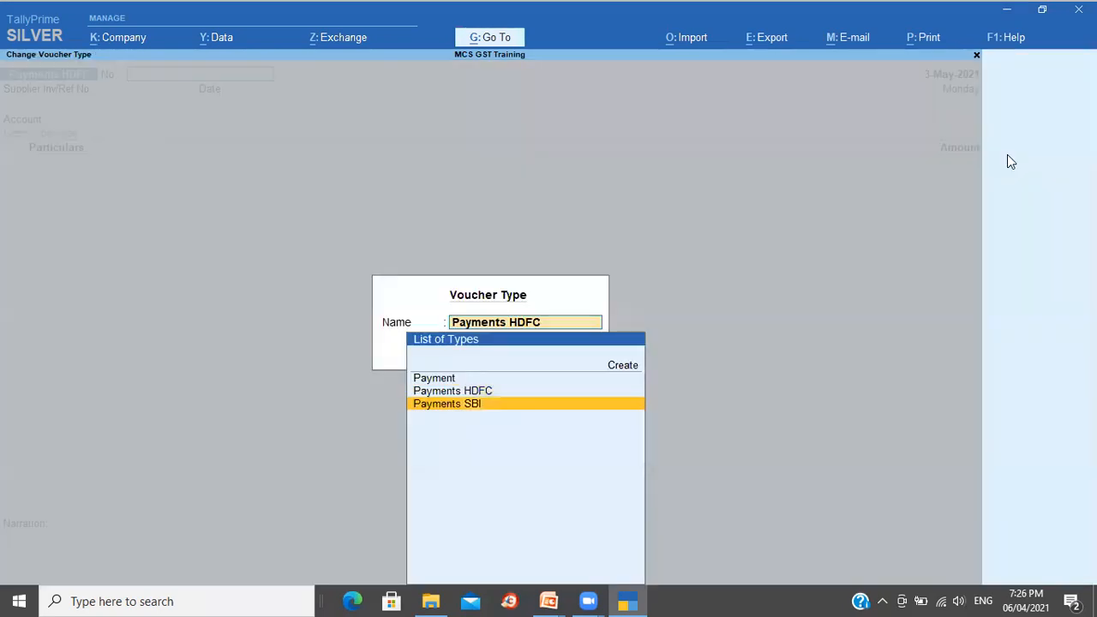
key("Return")
type("1")
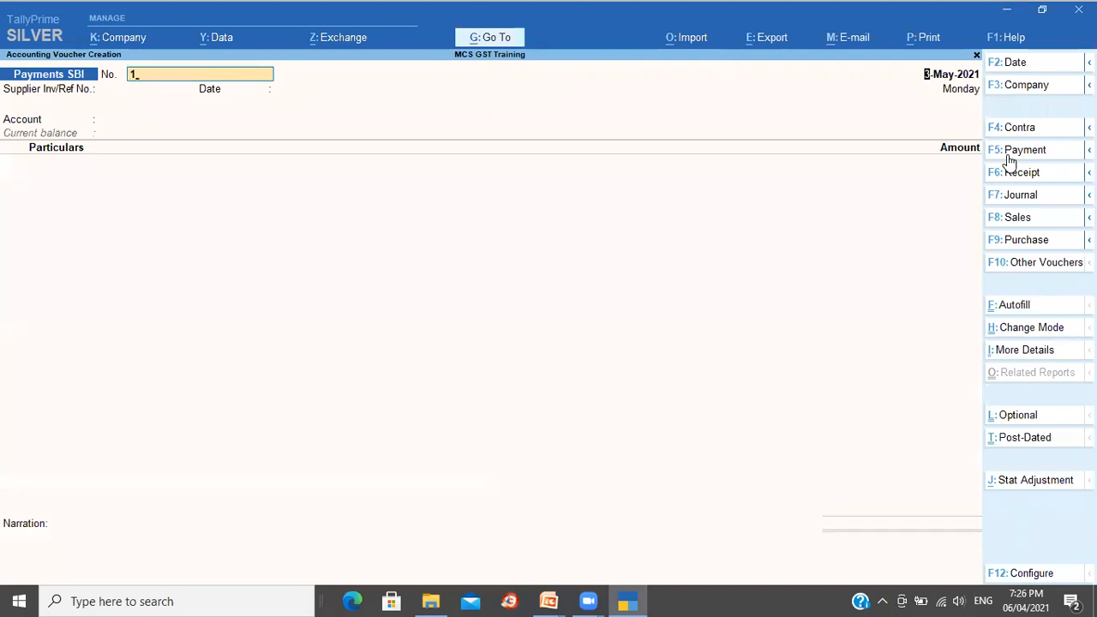
key("Return")
key("Return")
key("Return")
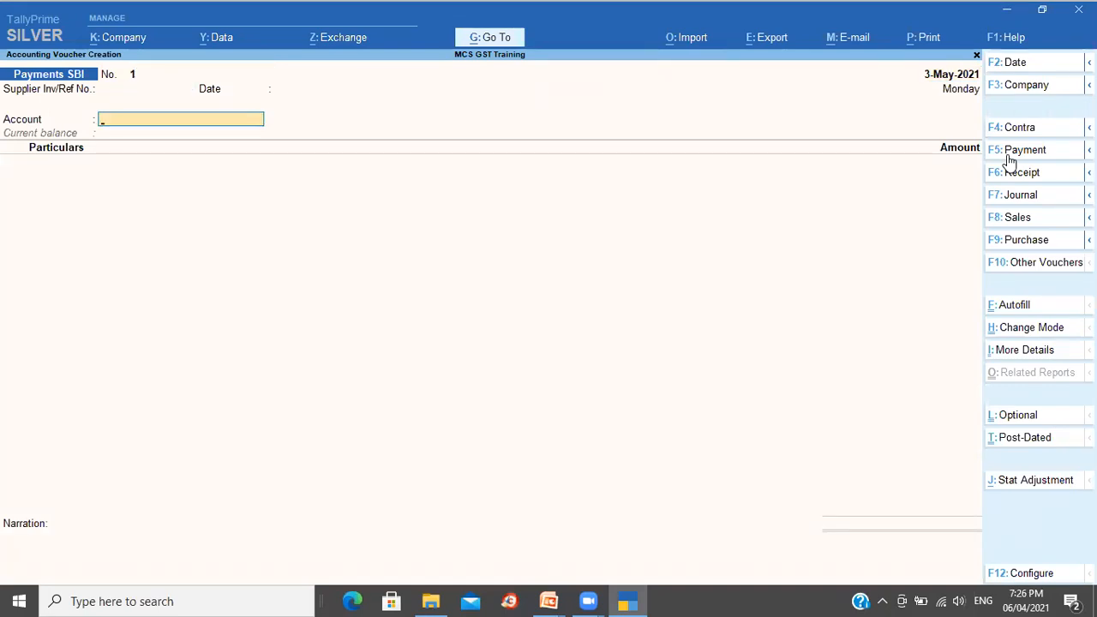
type("S")
key("Return")
key("ctrl+a")
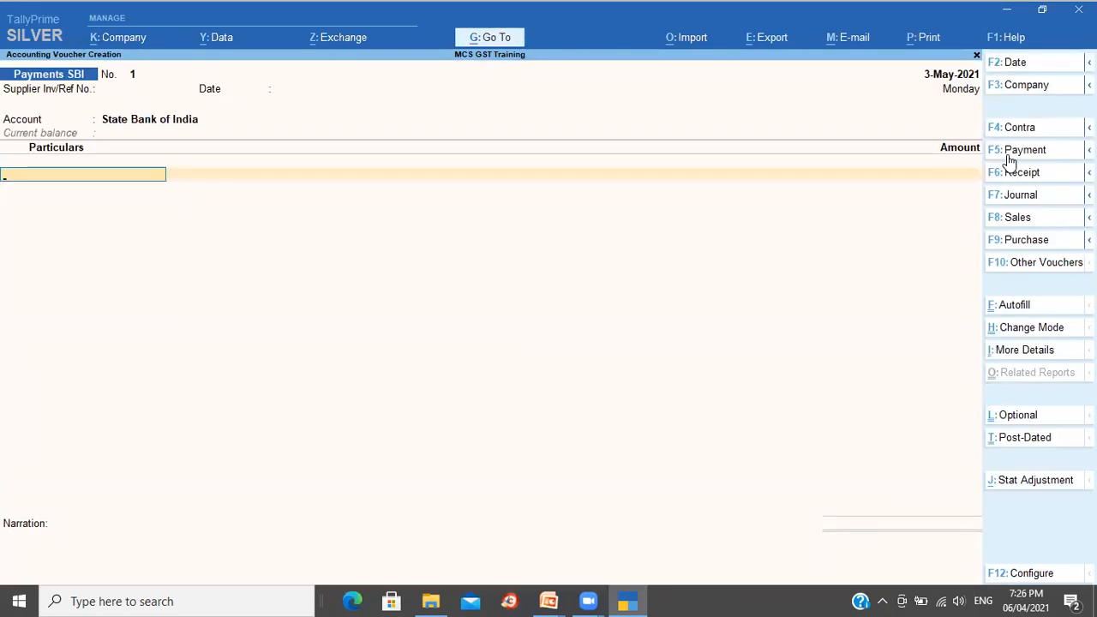
Step: Choose Glovis Inc as the ledger being paid in the Payments SBI voucher, with Agst Ref as the bill reference type
key("Down")
key("Down")
key("Down")
key("Down")
key("Down")
key("Down")
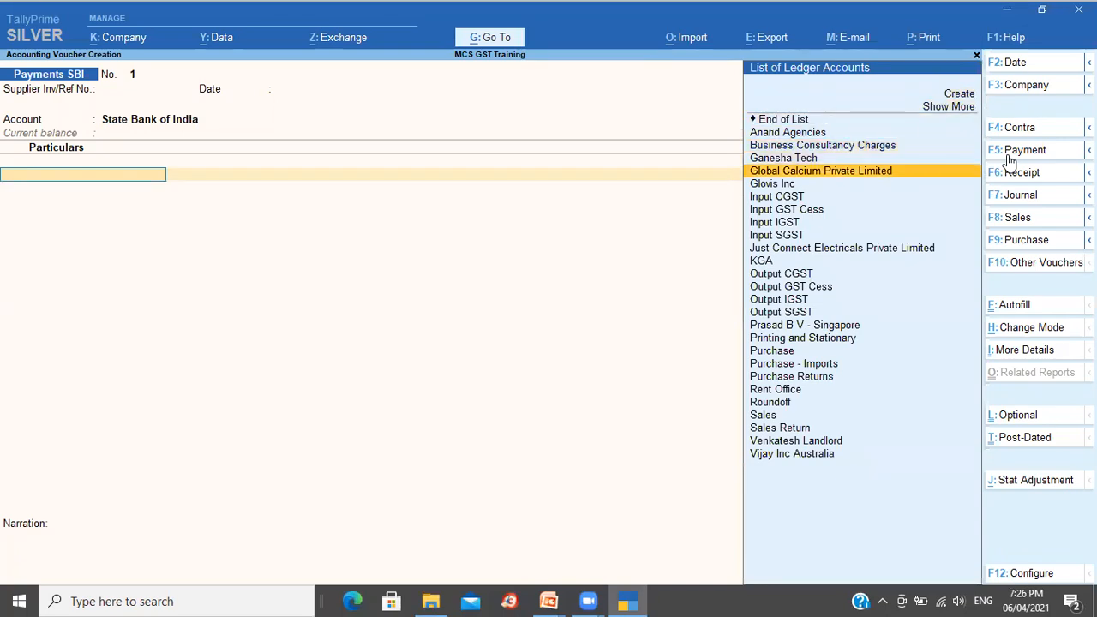
key("Down")
key("Return")
key("Return")
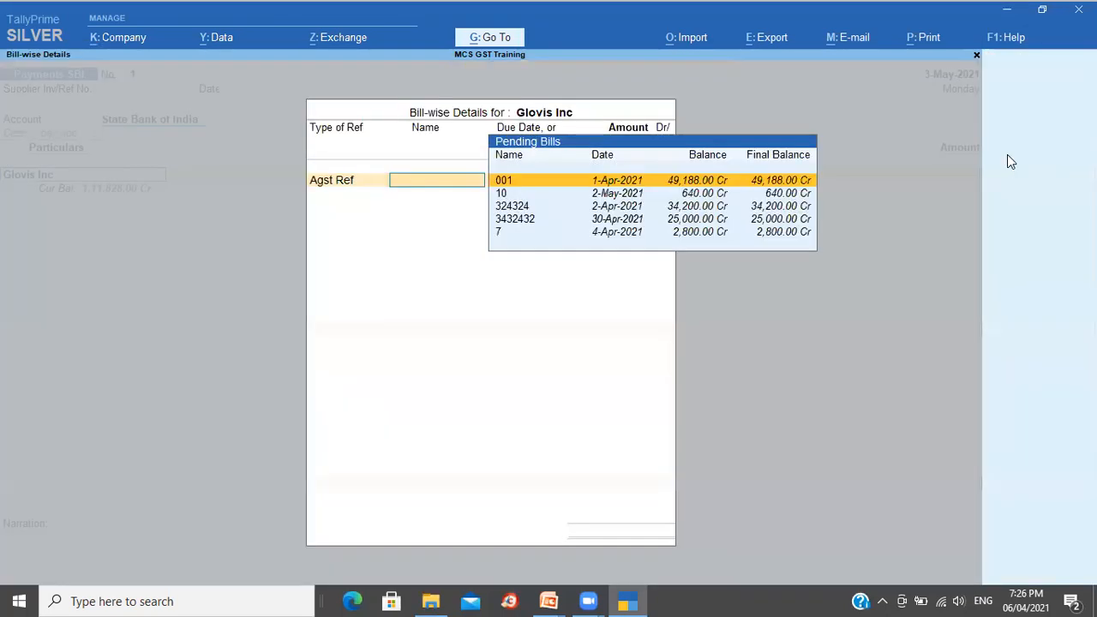
Step: Allocate 1000 of the Glovis Inc payment to pending bill 7 and finish the bill-wise details
key("Down")
key("Down")
key("Down")
key("Down")
key("Return")
type("1000")
key("Return")
key("Return")
Step: Accept the State Bank of India bank allocation for the 1,000.00 payment and save the voucher without a narration
key("Return")
key("Return")
key("Return")
key("ctrl+a")
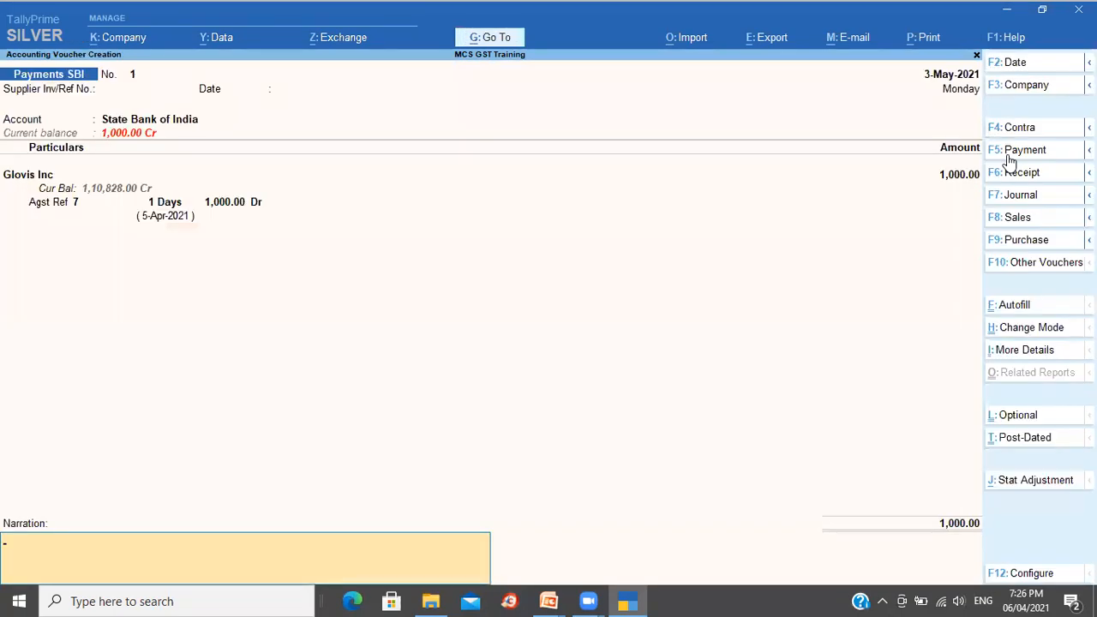
key("Return")
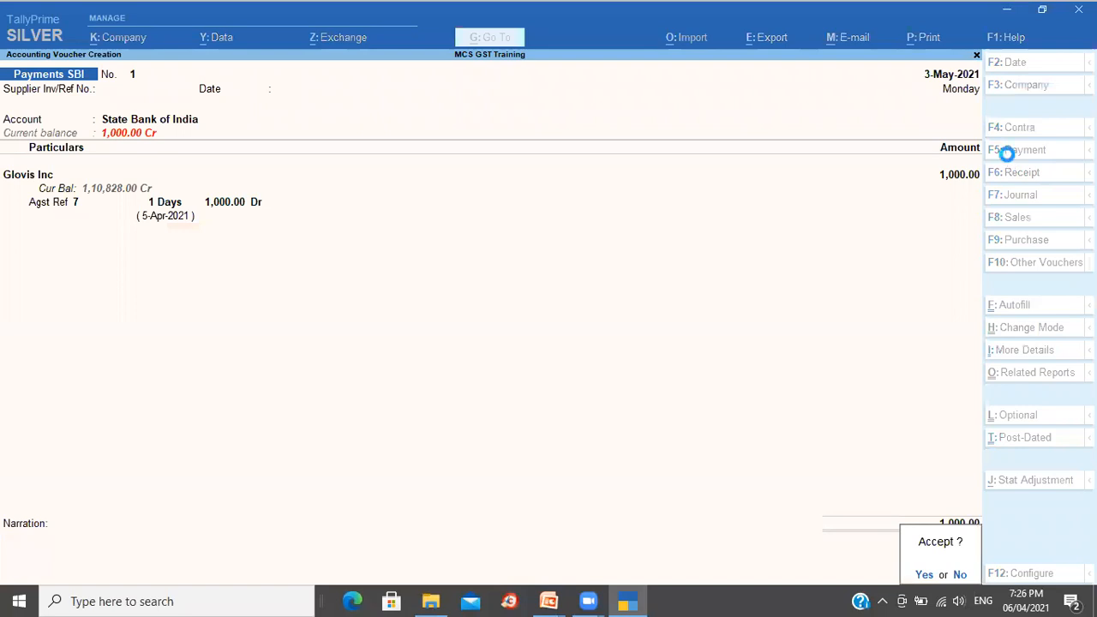
key("Return")
Step: Reuse number 1 on another Payments SBI voucher and set its account to State Bank of India with default party details
type("1")
key("Return")
key("BackSpace")
key("Return")
key("Return")
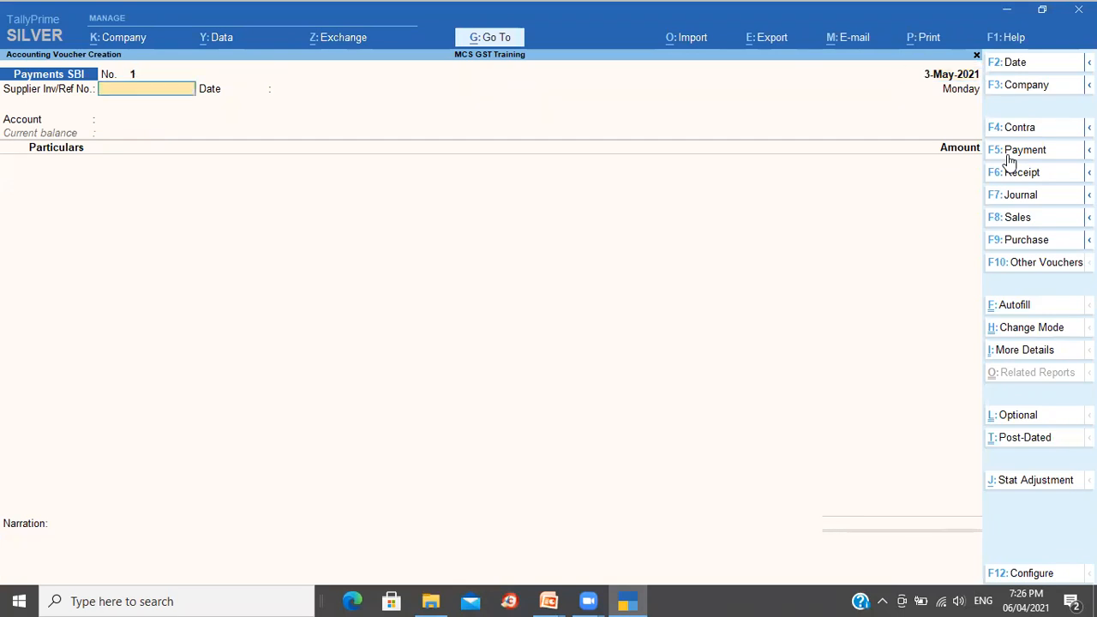
key("Return")
key("Return")
type("St")
key("Return")
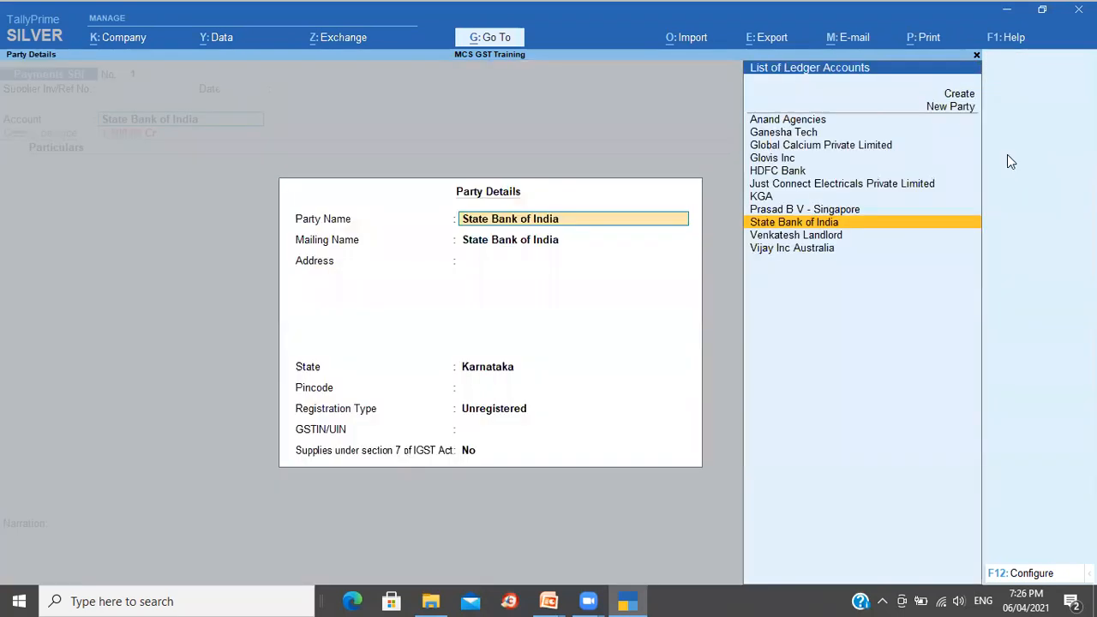
key("ctrl+a")
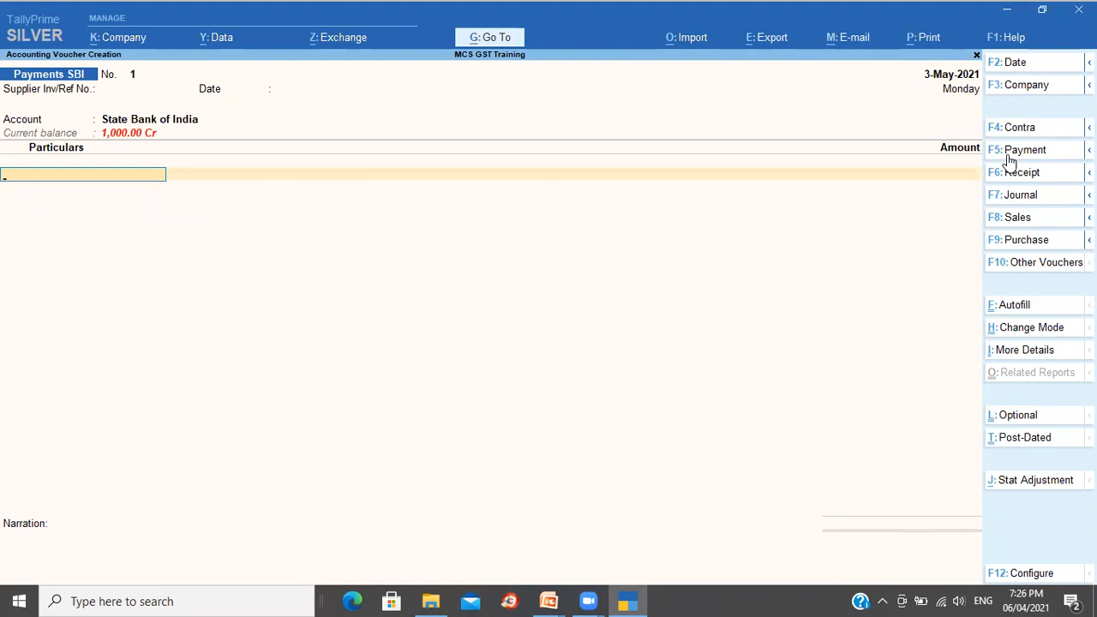
Step: Select Glovis Inc as the paid ledger in the second Payments SBI voucher and use Agst Ref for its bill
type("Gl")
key("Down")
key("Return")
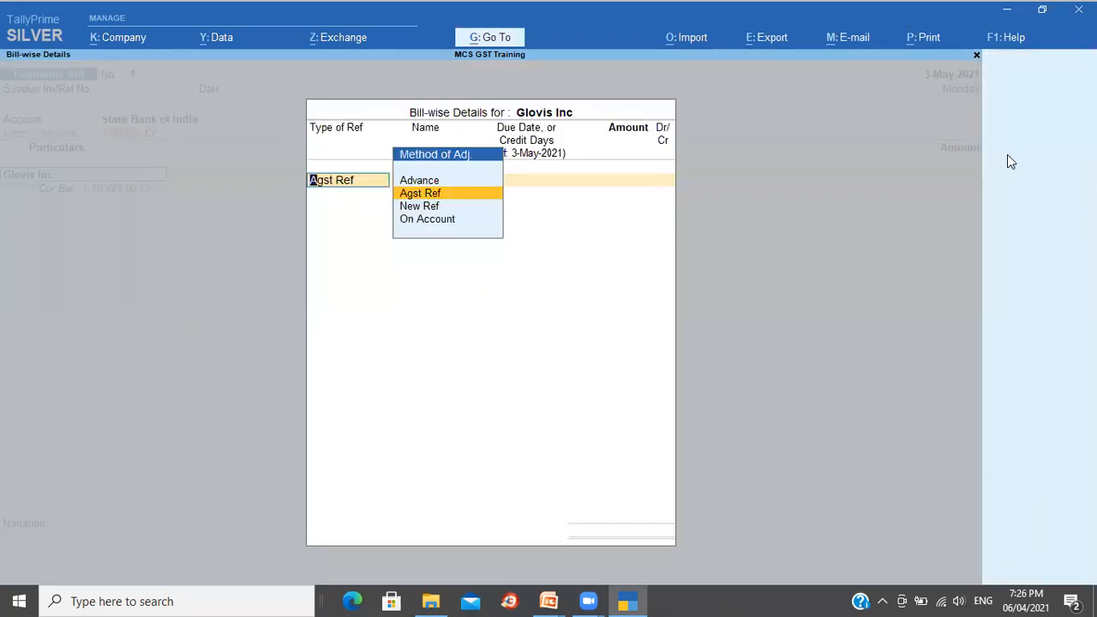
key("Return")
Step: Allocate 800 of the second Glovis Inc payment to pending bill 7 and finish the bill-wise details
key("Down")
key("Down")
key("Down")
key("Down")
key("Return")
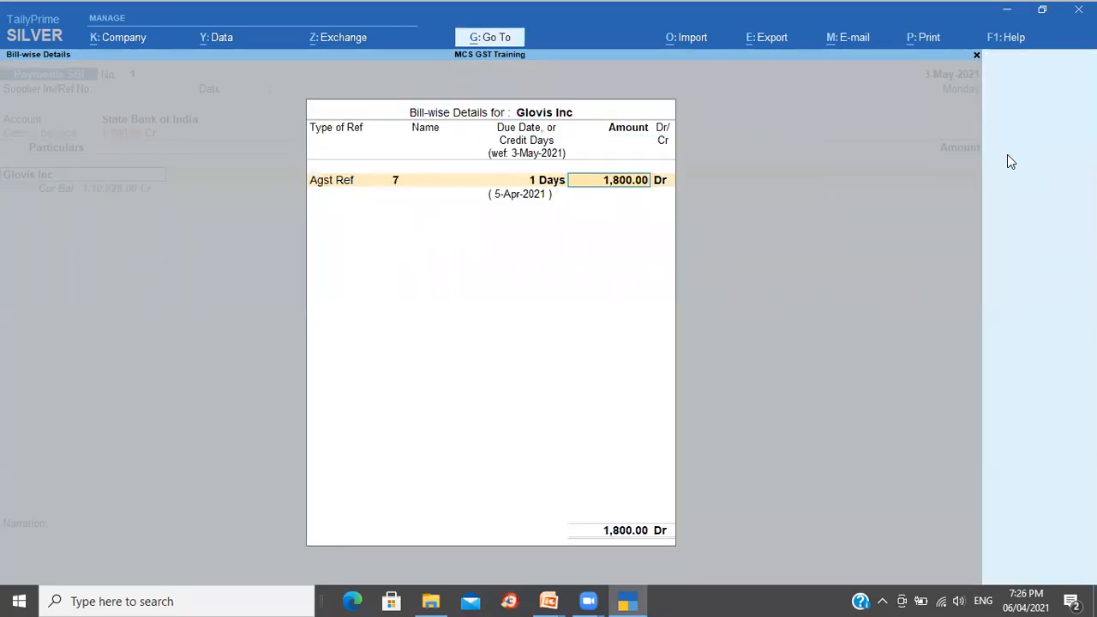
type("800")
key("Return")
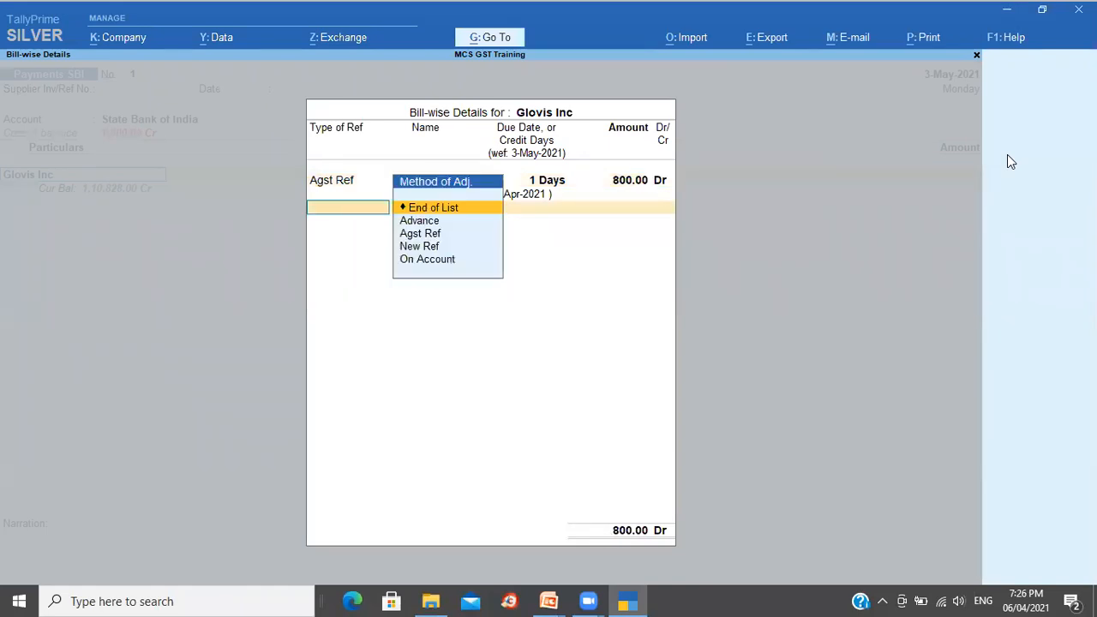
key("Return")
Step: Accept the bank allocation for the 800.00 payment, save the second Payments SBI voucher, and leave voucher entry
key("Return")
key("Return")
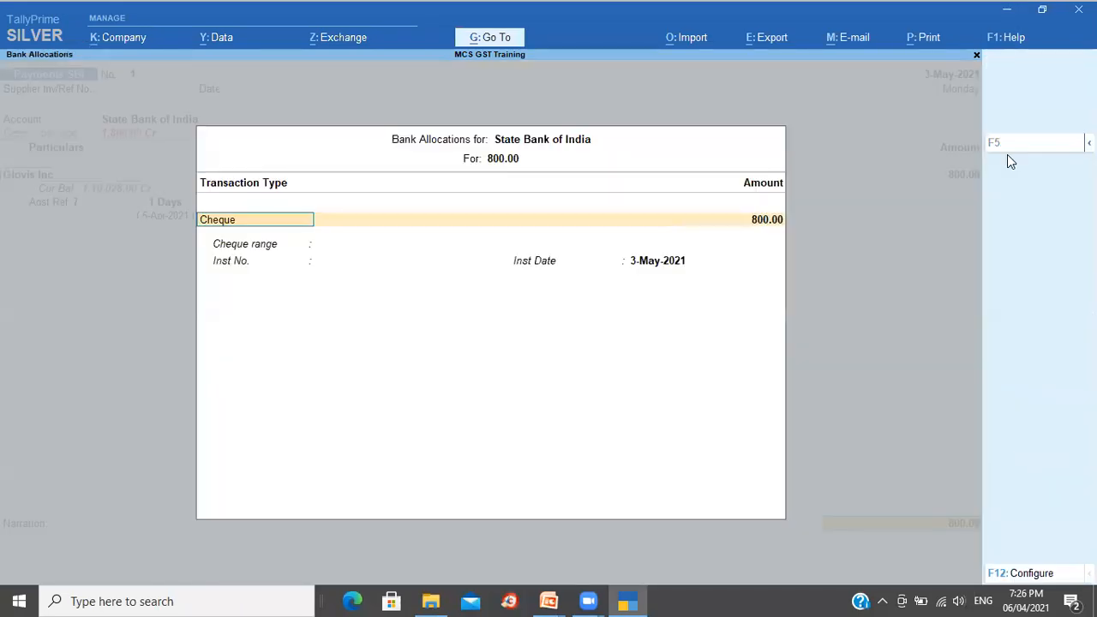
key("ctrl+a")
key("ctrl")
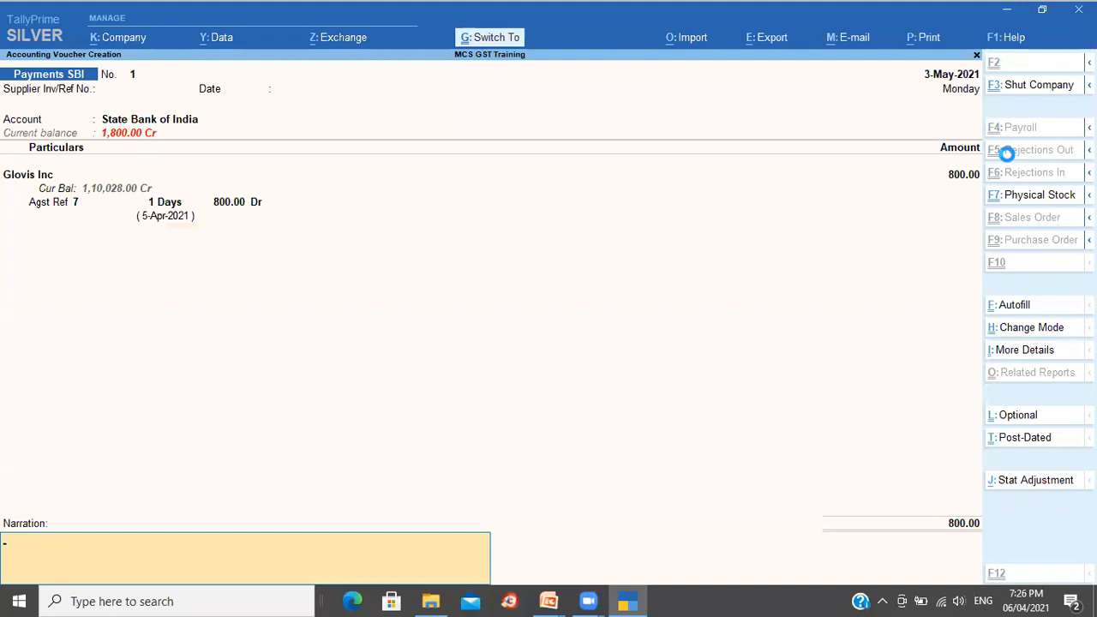
key("Escape")
key("Return")
Step: Open the Statistics report and locate the Payments SBI voucher type
key("d")
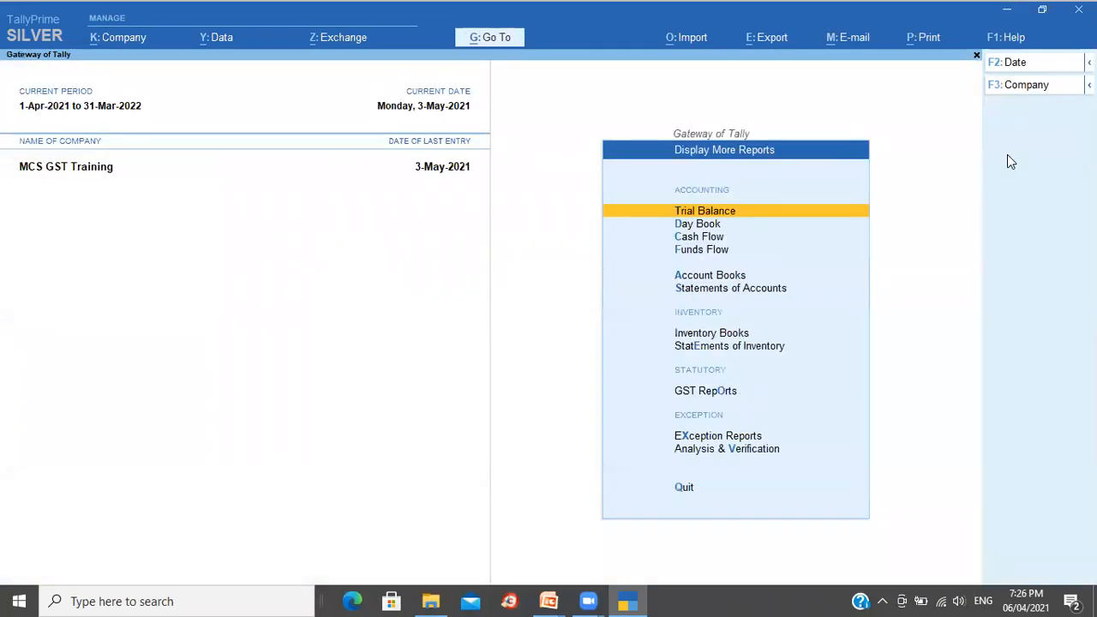
key("s")
key("s")
key("Down")
key("Down")
key("Down")
key("Down")
key("Down")
key("Down")
key("Down")
key("Down")
key("Down")
key("Down")
key("Down")
key("Down")
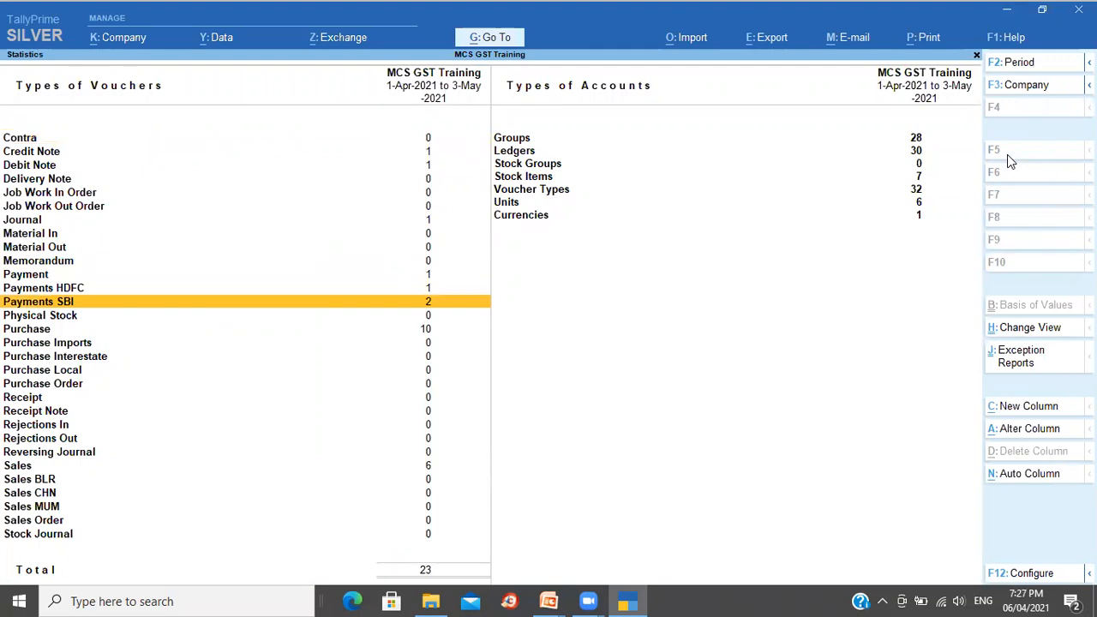
Step: Examine the voucher numbers of the saved Payments SBI vouchers in the register, then return to Statistics
key("Return")
key("Return")
key("Down")
key("Up")
key("Down")
key("Up")
key("Down")
key("Escape")
key("Escape")
Step: Examine the voucher numbering method and duplicate prevention settings of the Payments SBI voucher type, then return to Statistics without saving
key("ctrl+Return")
key("Return")
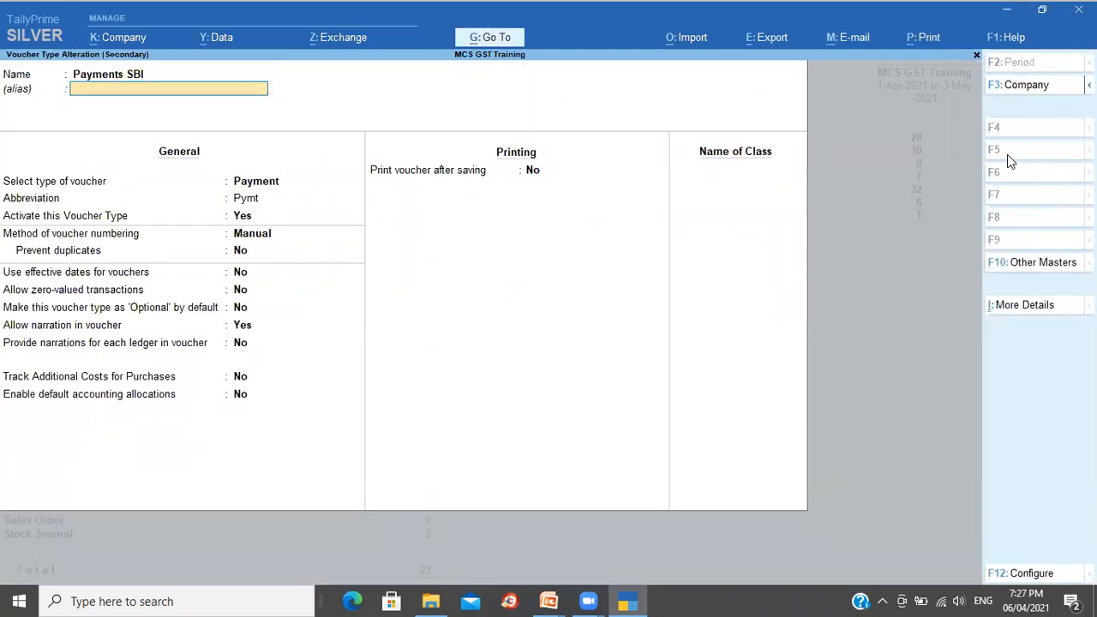
key("Return")
key("Return")
key("Return")
key("Return")
key("Return")
key("BackSpace")
key("BackSpace")
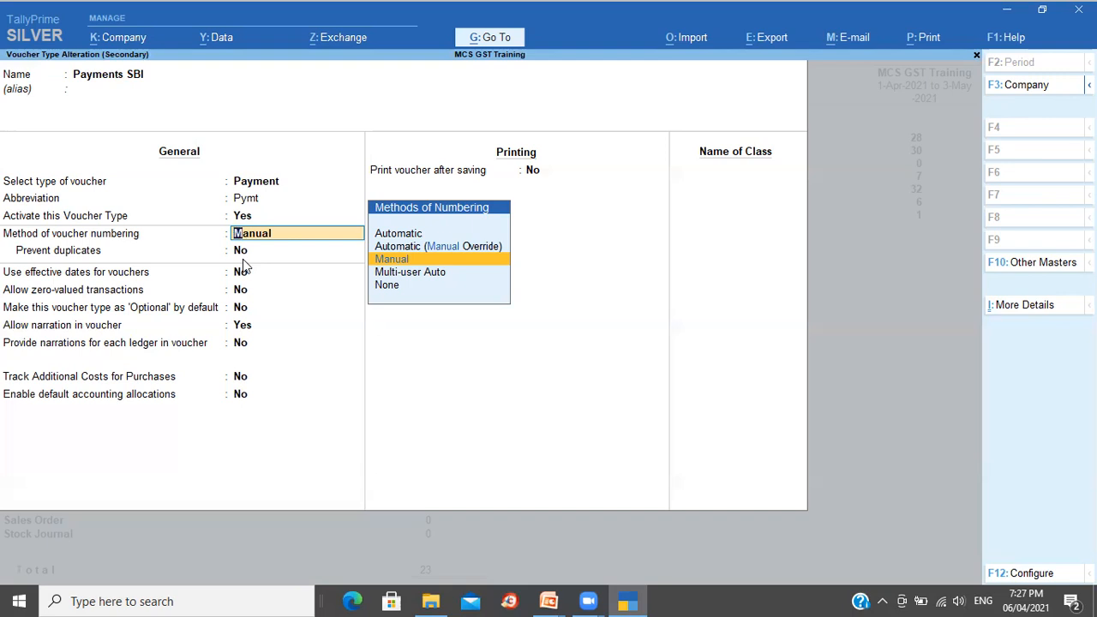
key("BackSpace")
key("Escape")
key("y")
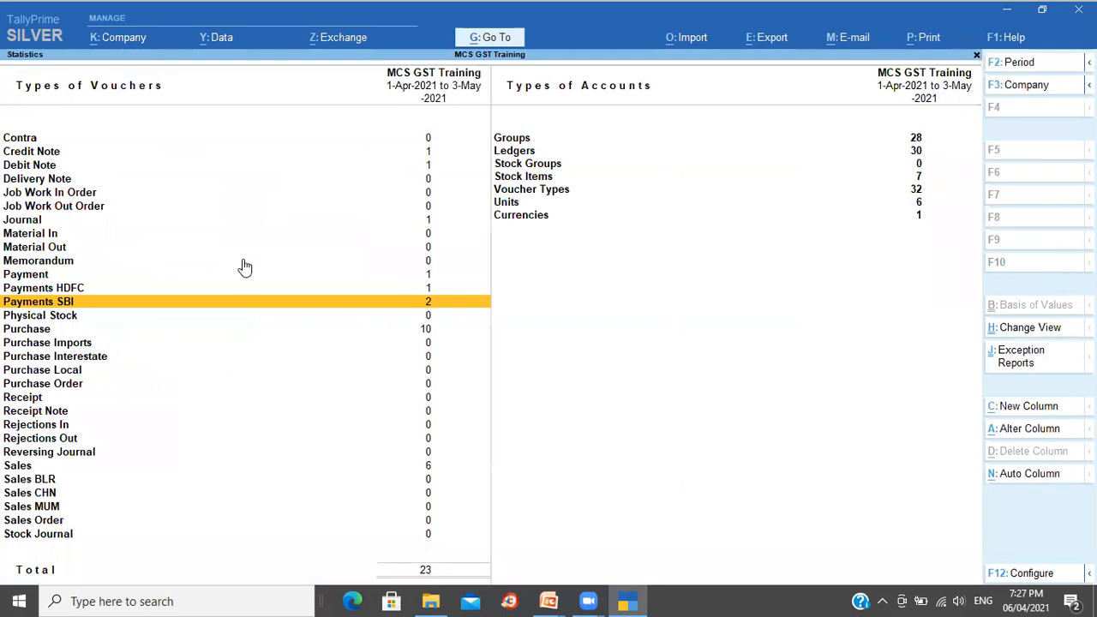
Step: Open the Sales BLR voucher type, examine its available numbering methods, and return to Statistics without saving
key("Down")
key("Down")
key("Down")
key("Down")
key("Down")
key("Down")
key("Down")
key("Down")
key("Down")
key("Down")
key("Down")
key("Down")
key("Down")
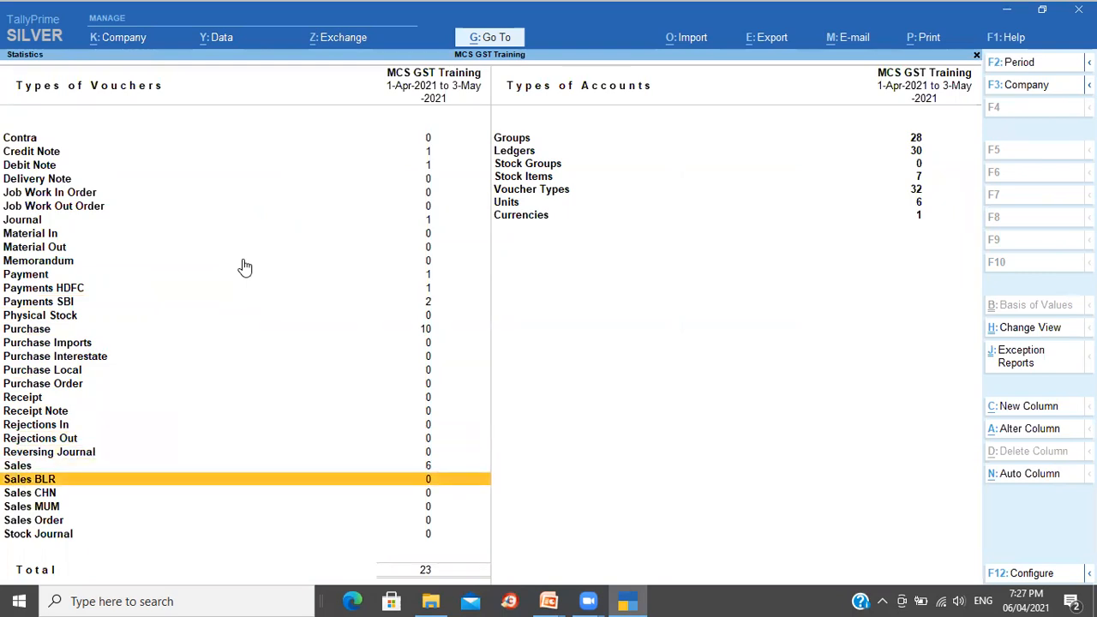
key("ctrl+Return")
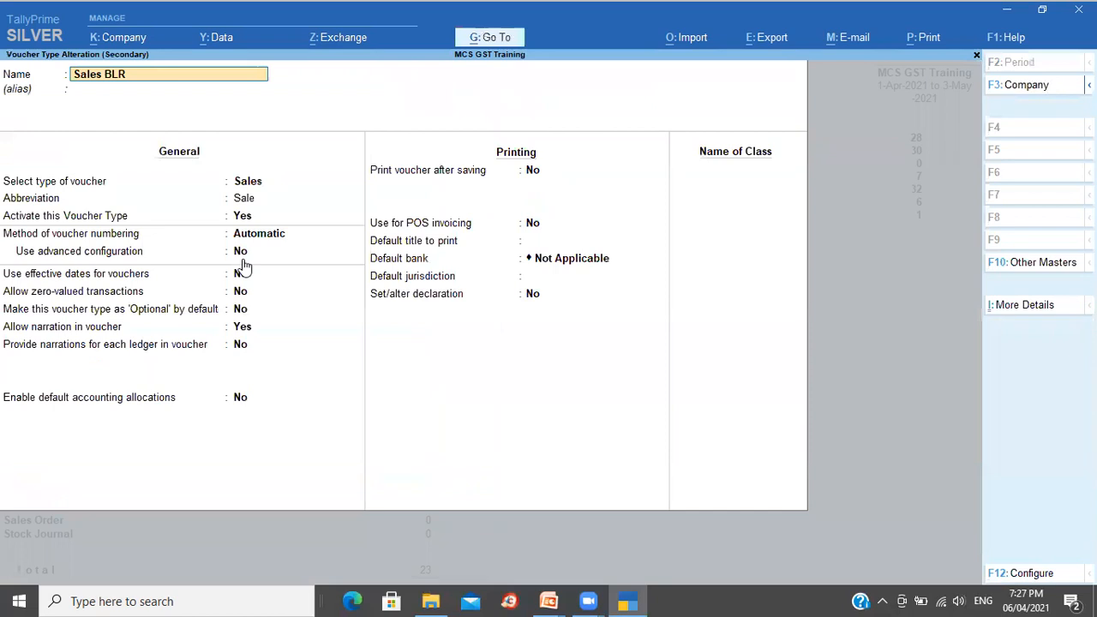
key("Return")
key("Return")
key("Return")
key("Return")
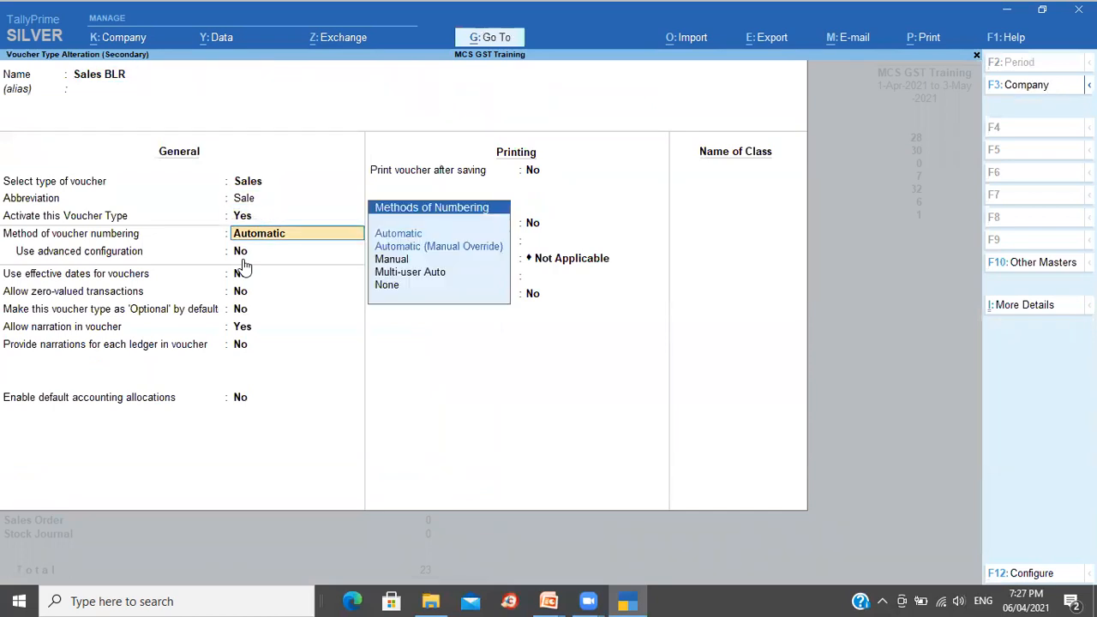
key("BackSpace")
key("Escape")
key("Return")
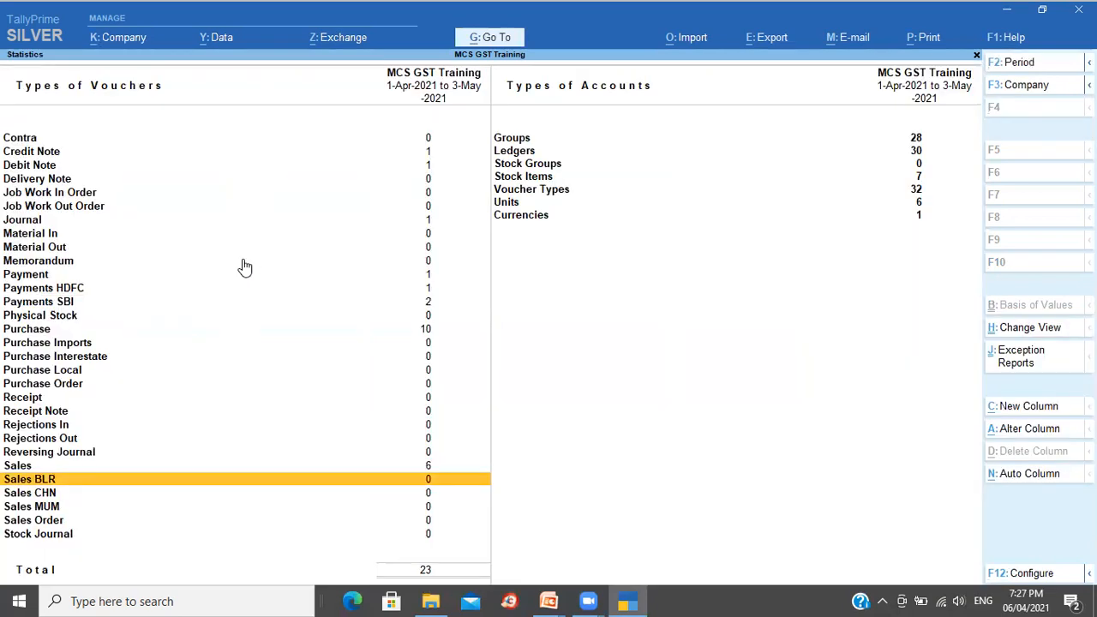
Step: Review the Sales BLR, Sales CHN and Sales MUM voucher types in the Statistics list
key("Down")
key("Down")
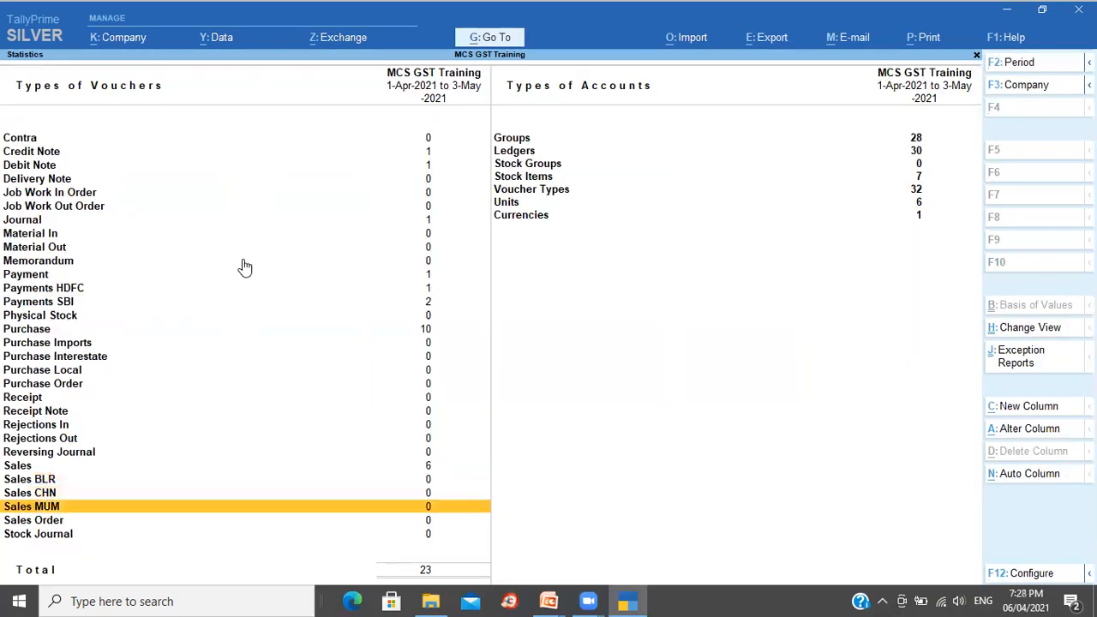
key("Up")
key("Up")
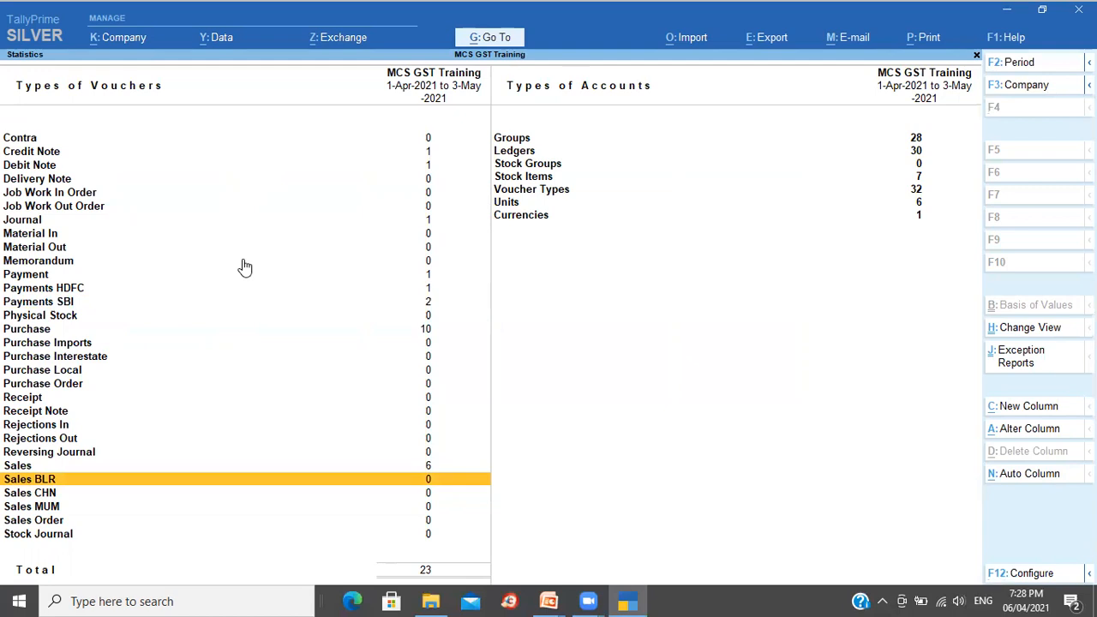
key("Down")
key("Down")
key("Up")
key("Up")
Step: Open Sales BLR for alteration, keep Automatic voucher numbering, and enable its advanced configuration
key("Return")
key("Return")
key("Return")
key("Return")
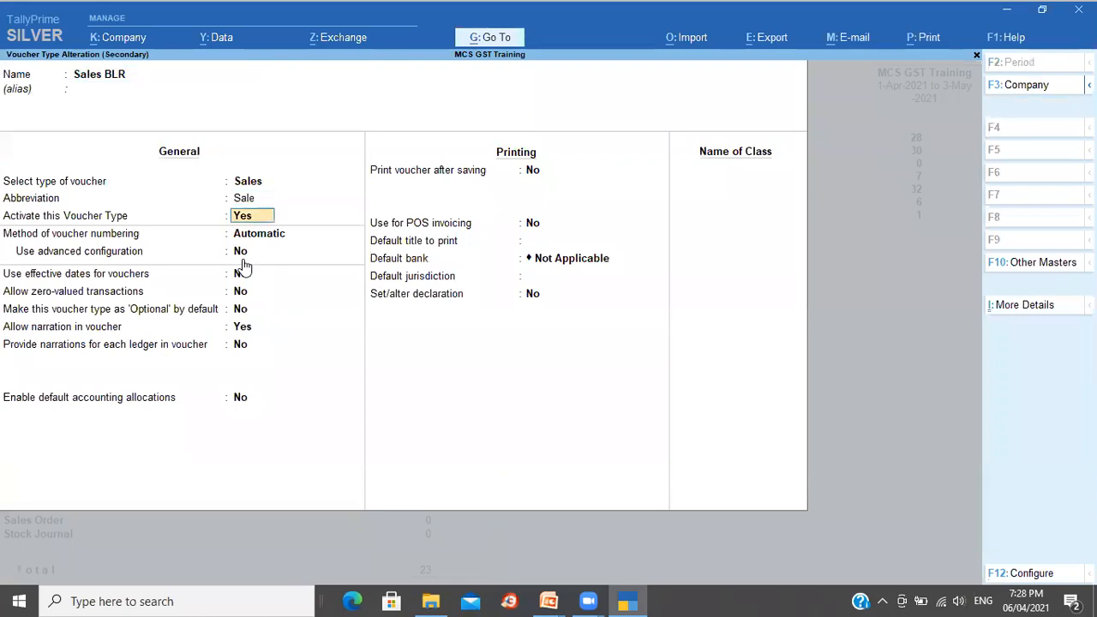
key("Return")
key("Return")
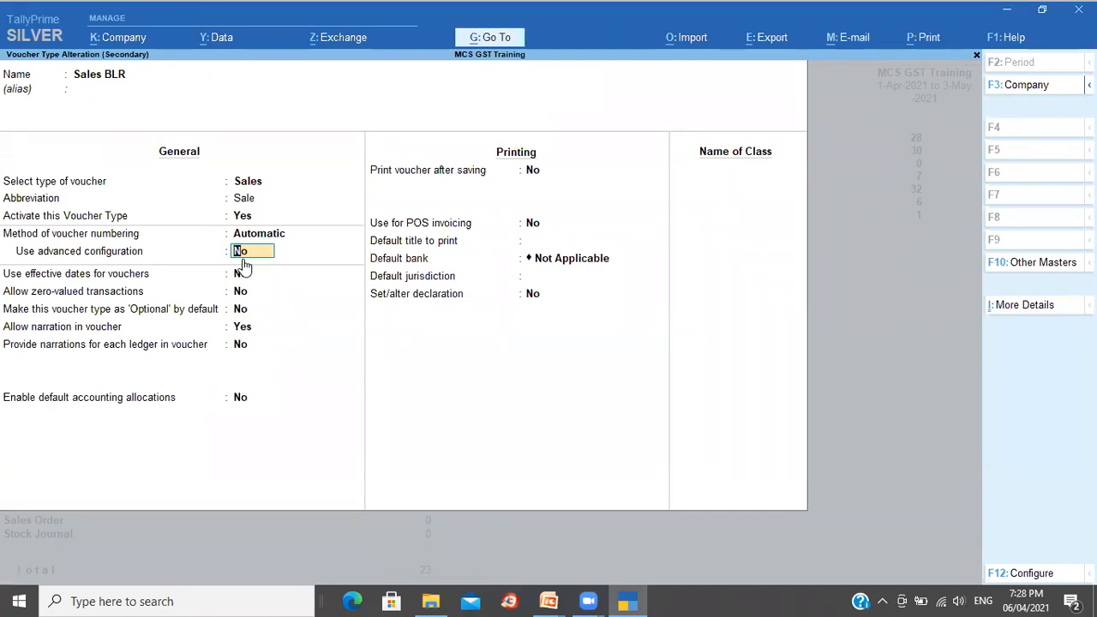
type("y")
key("Return")
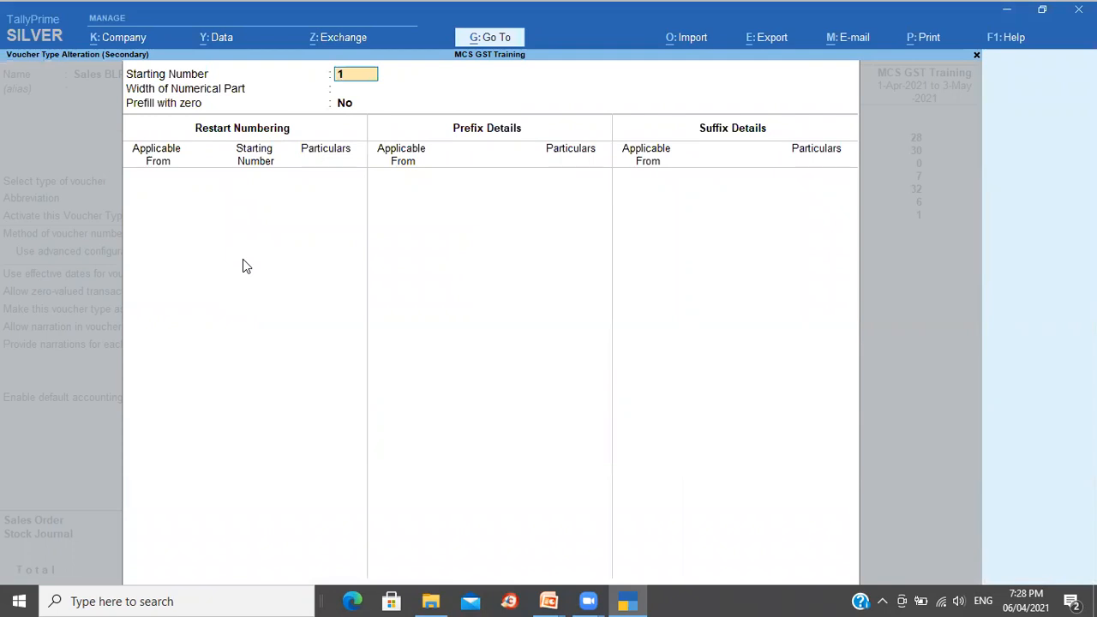
type("001")
key("Return")
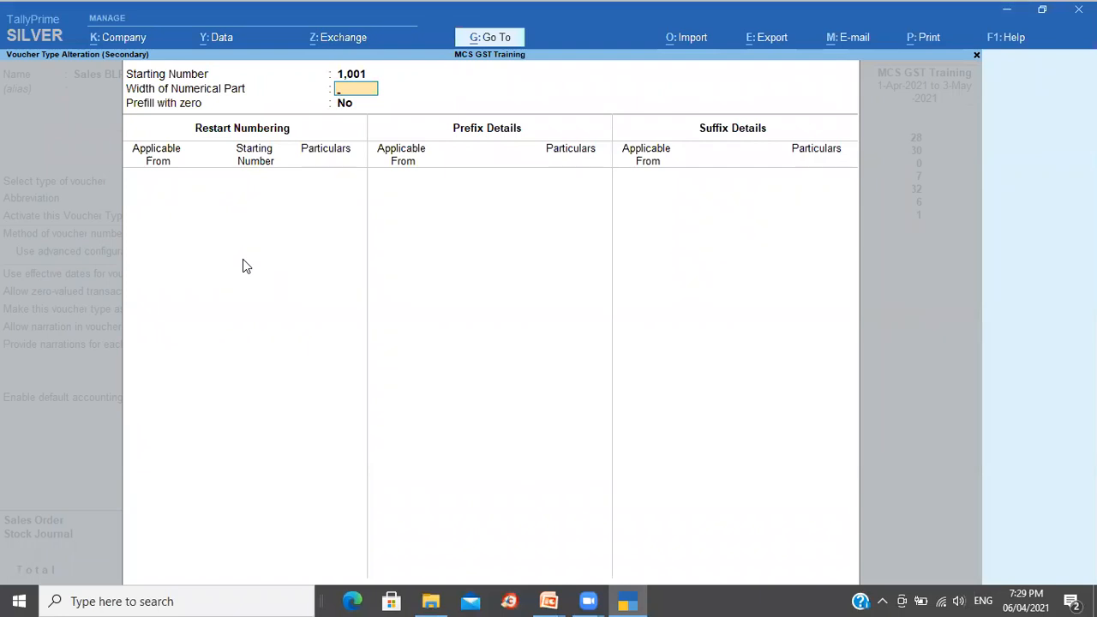
key("BackSpace")
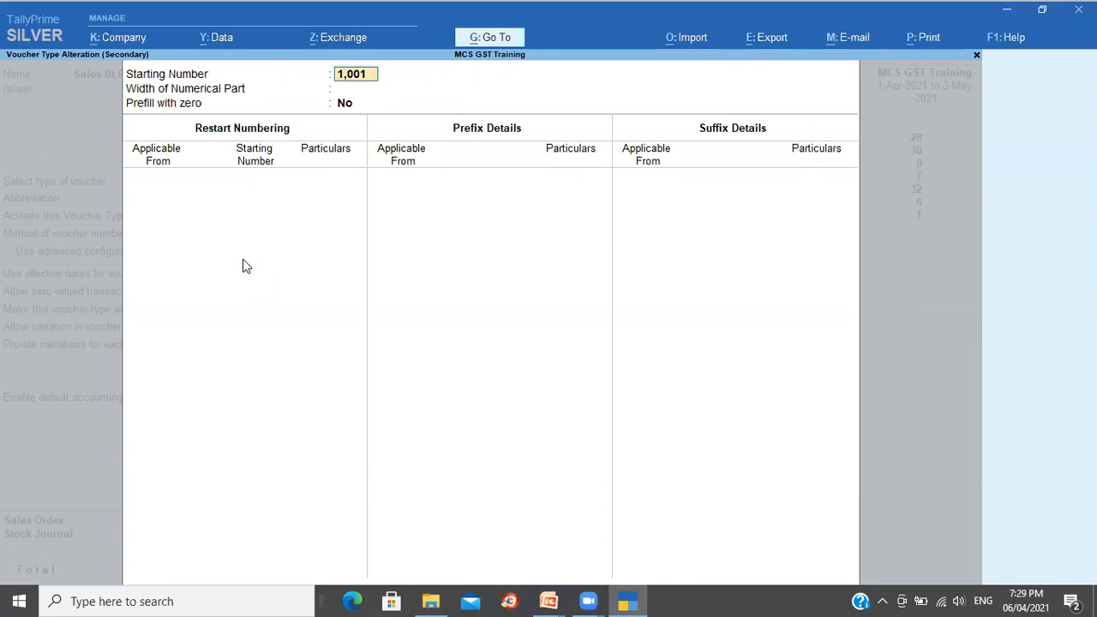
Step: Set the starting number to 1 and the width of the numerical part to 4, with zero prefilling enabled
type("1")
key("Return")
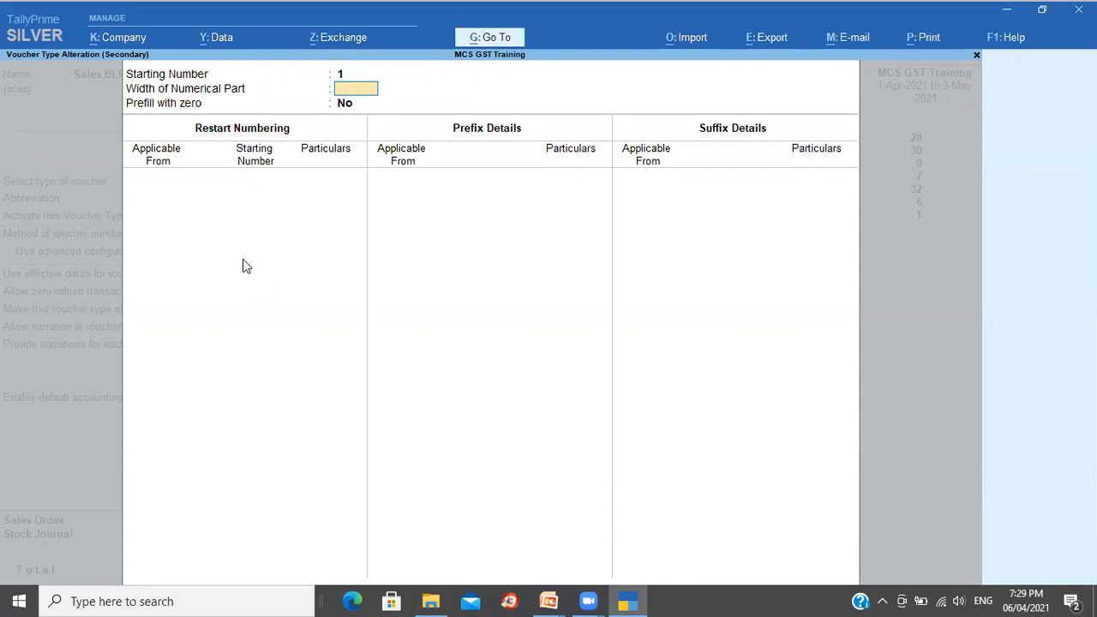
type("4")
key("Return")
type("y")
key("Return")
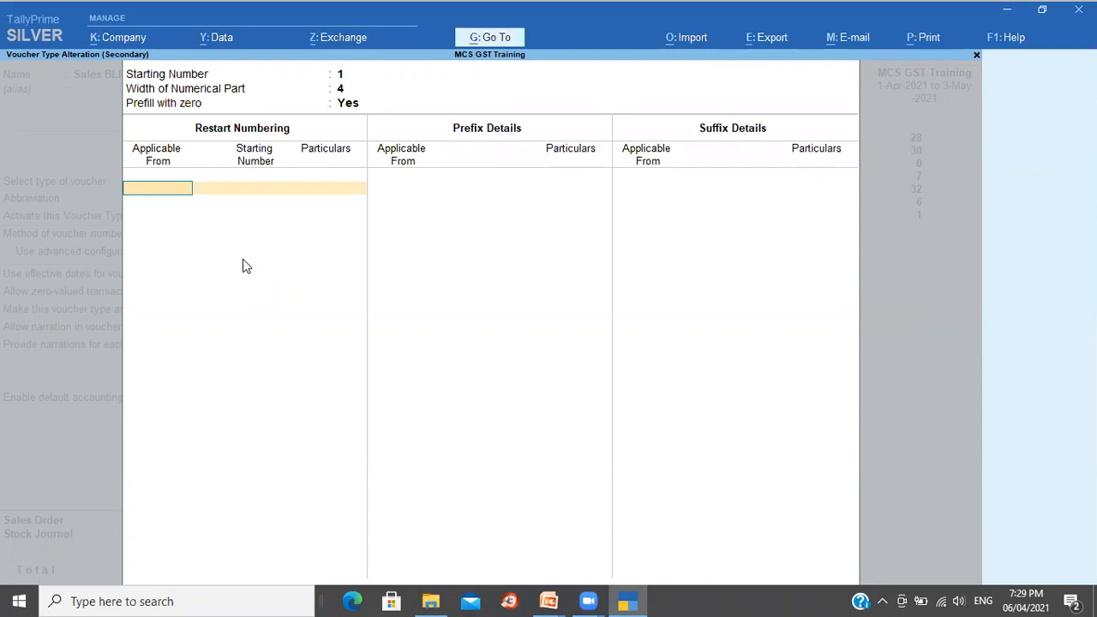
Step: Restart the Sales BLR numbering yearly from 1-Apr-2021 with starting number 1
type("1-4")
key("Return")
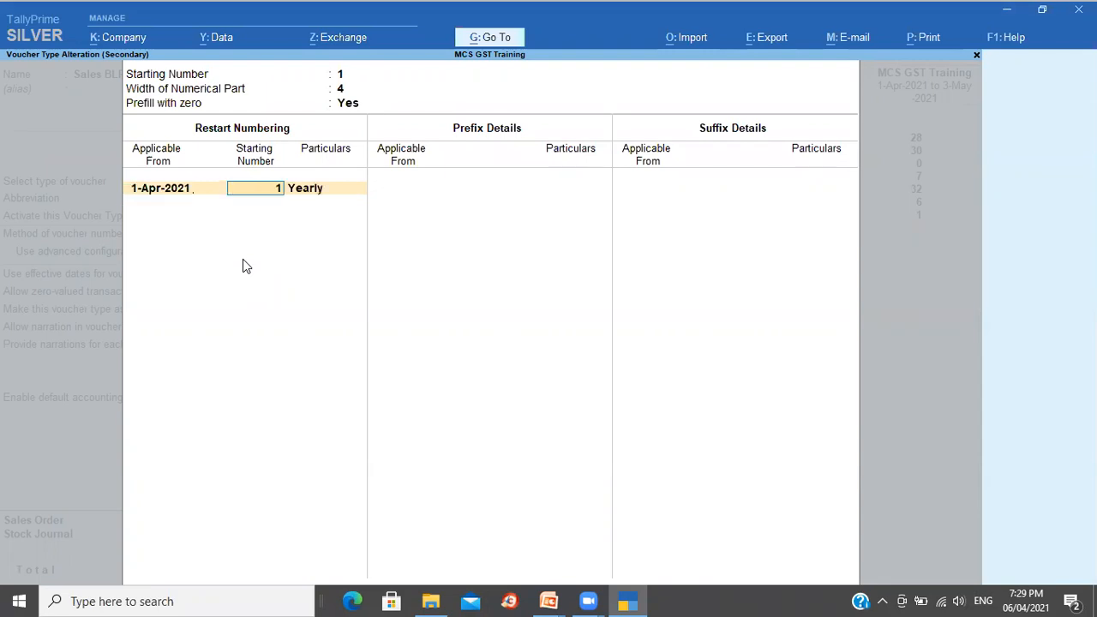
key("Return")
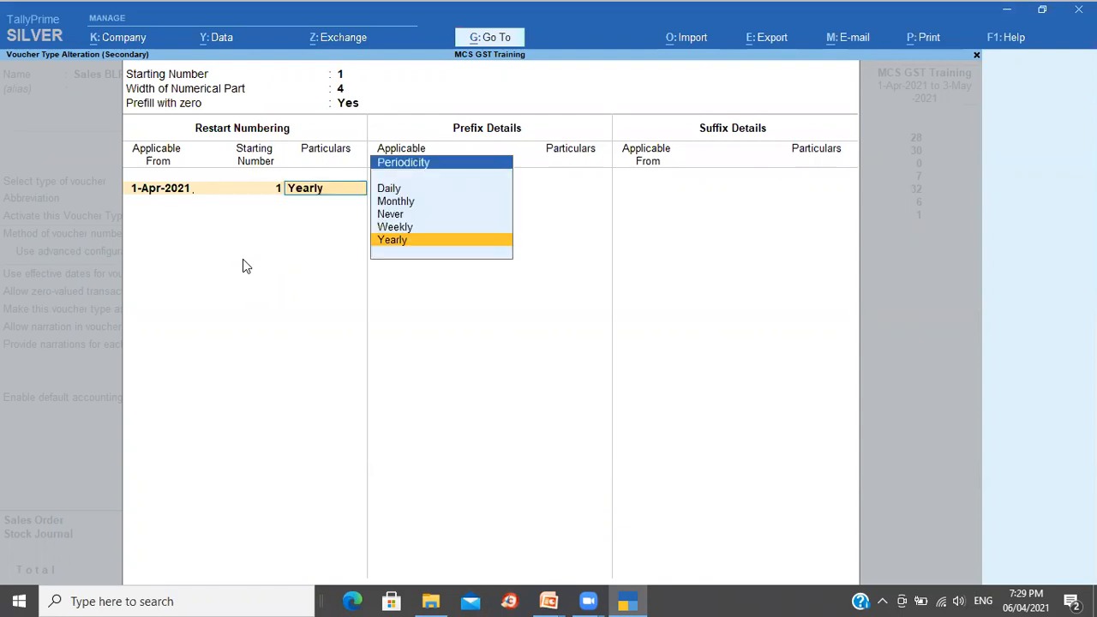
key("Return")
key("Return")
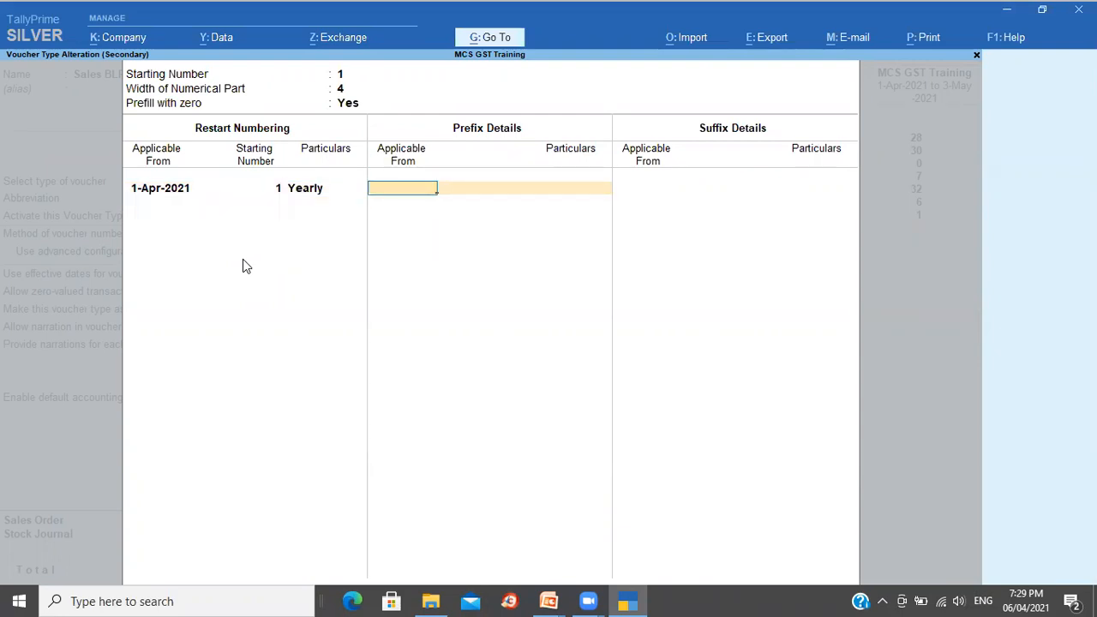
Step: Add the prefix BRL/ applicable from 1-Apr-2021 without a suffix, and save the Sales BLR voucher type
type("BRL/")
key("BackSpace")
key("BackSpace")
key("BackSpace")
key("BackSpace")
key("Return")
type("BR")
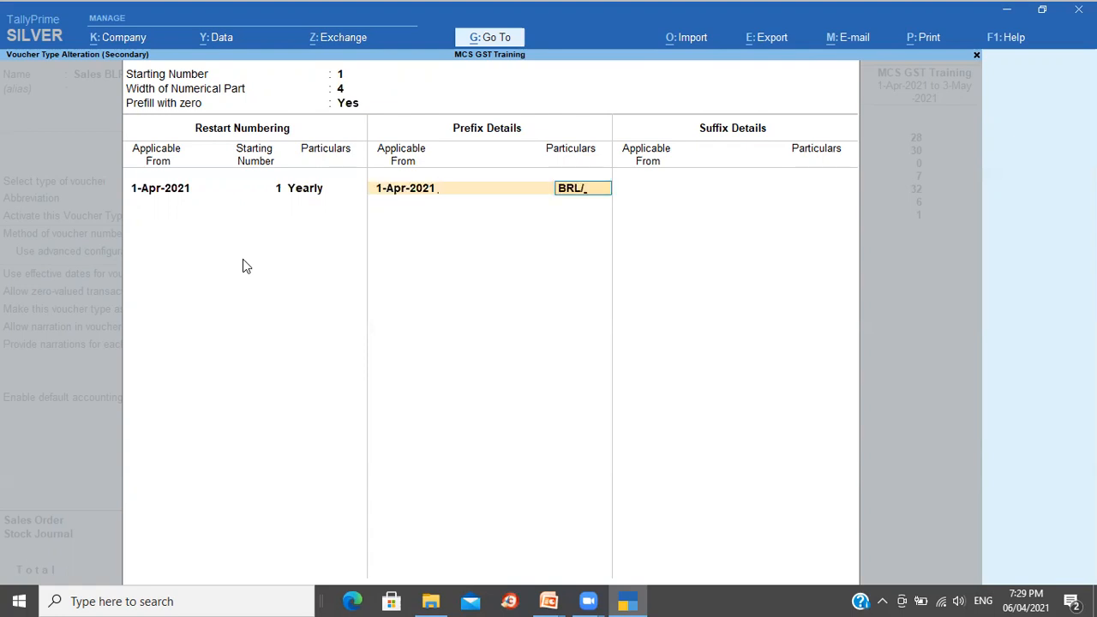
key("Return")
key("Return")
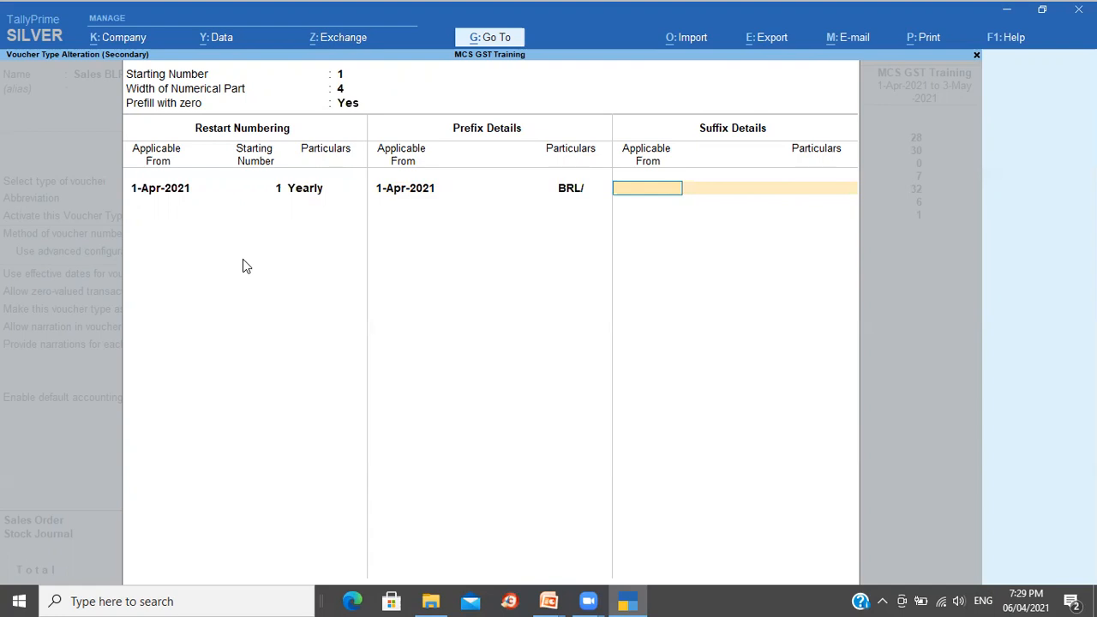
key("Return")
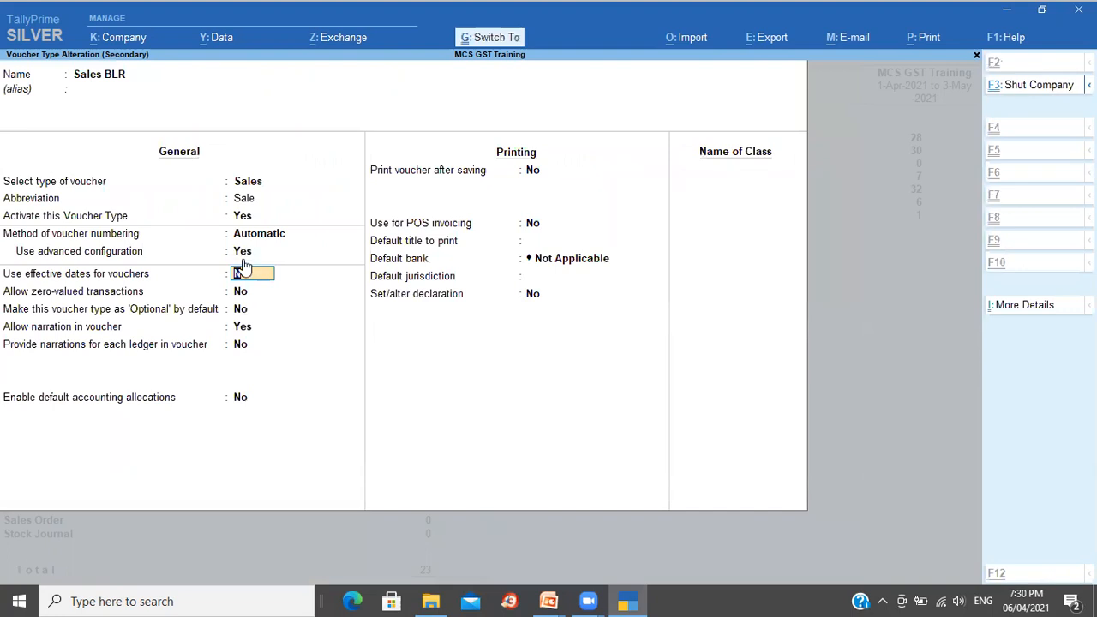
key("ctrl+a")
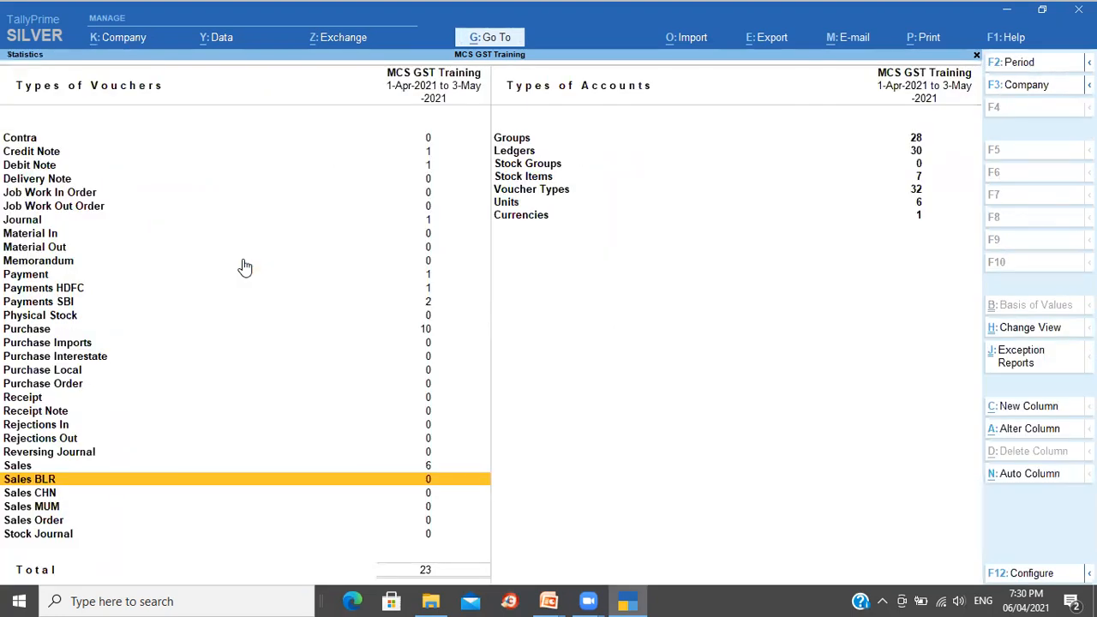
Step: Leave Statistics and start a new voucher of the Sales BLR type
key("Escape")
key("Escape")
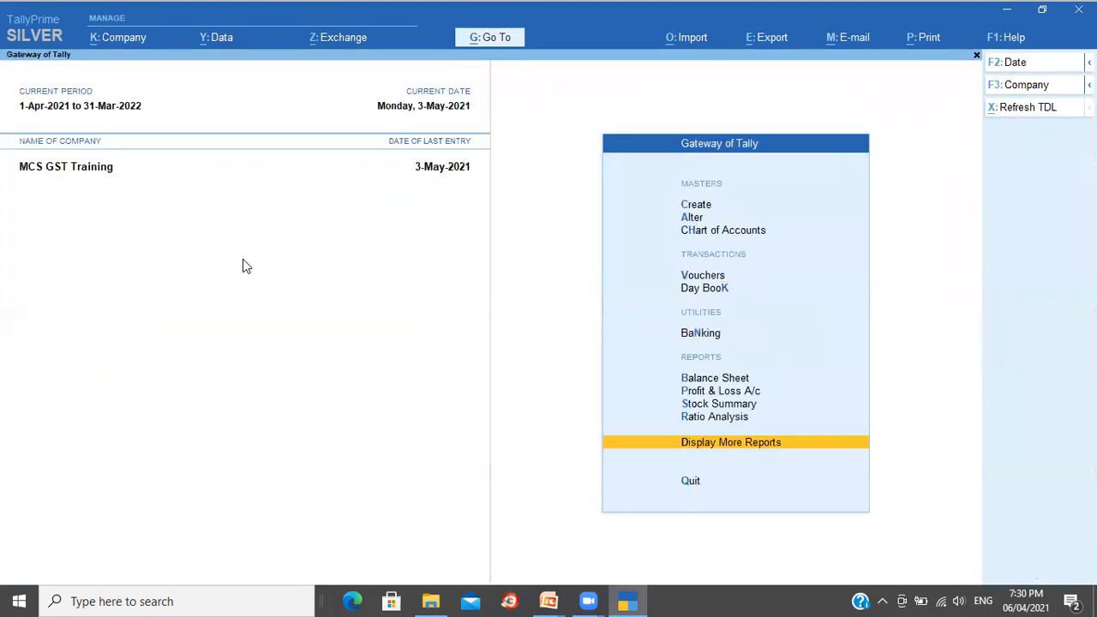
key("Up")
key("Up")
key("Up")
key("Up")
key("Up")
key("Up")
key("Up")
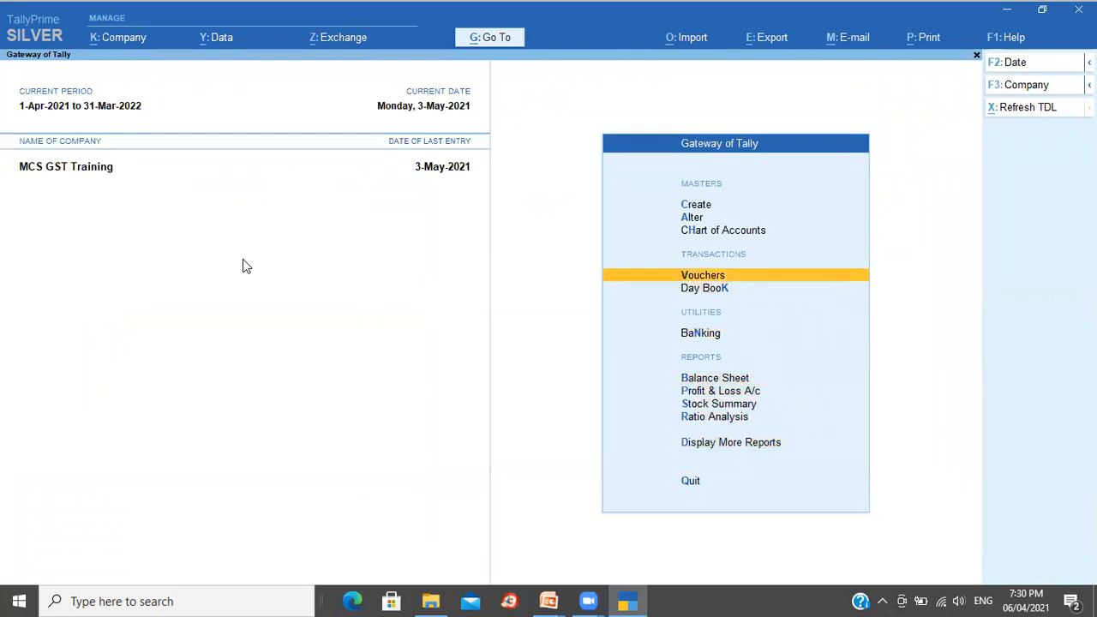
key("Return")
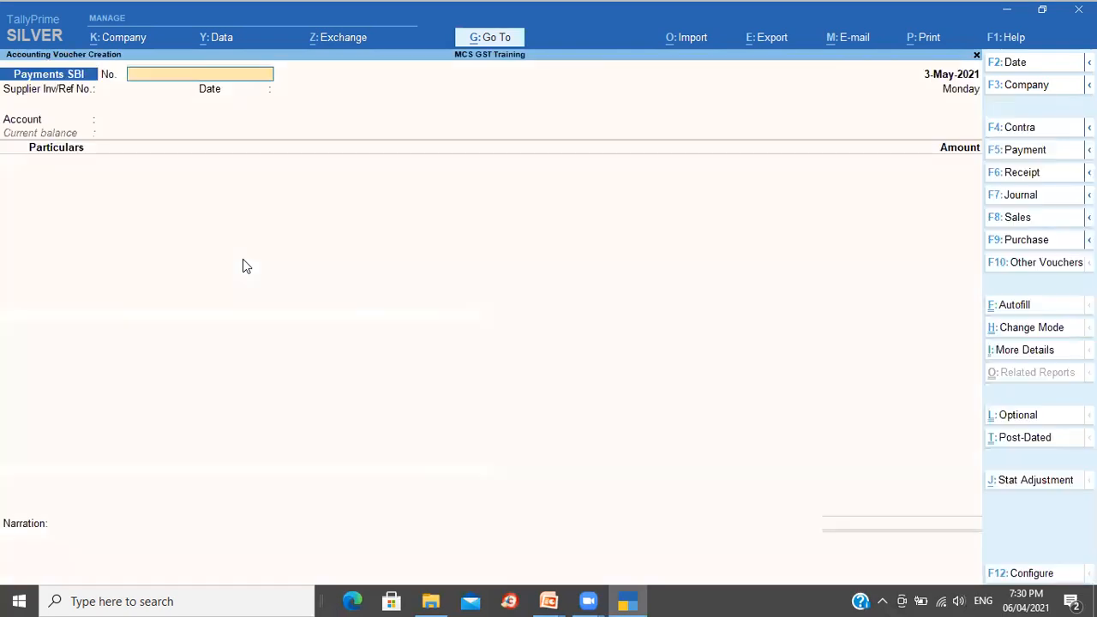
left_click(1041, 222)
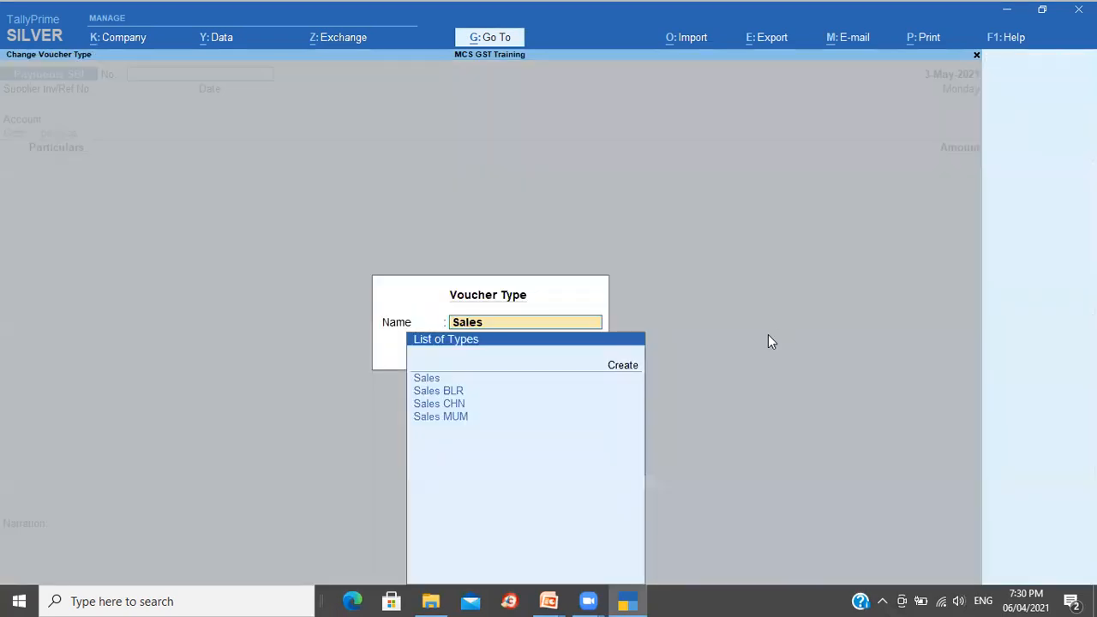
key("Down")
key("Return")
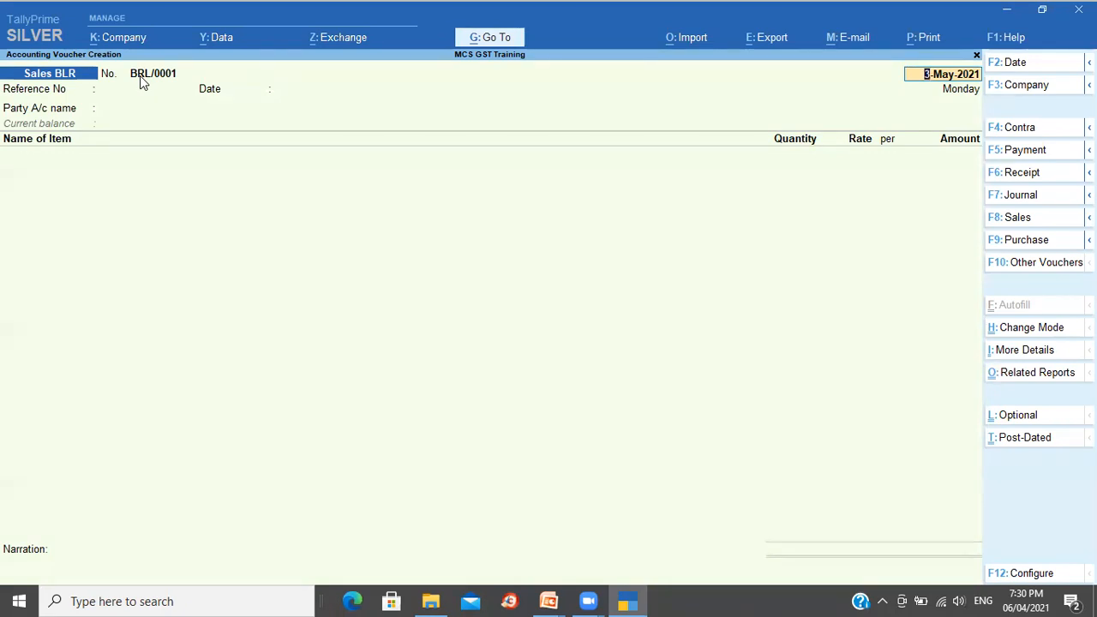
Step: Set the party account of the Sales BLR voucher to Cash and accept the default party details
key("Return")
key("Return")
key("Return")
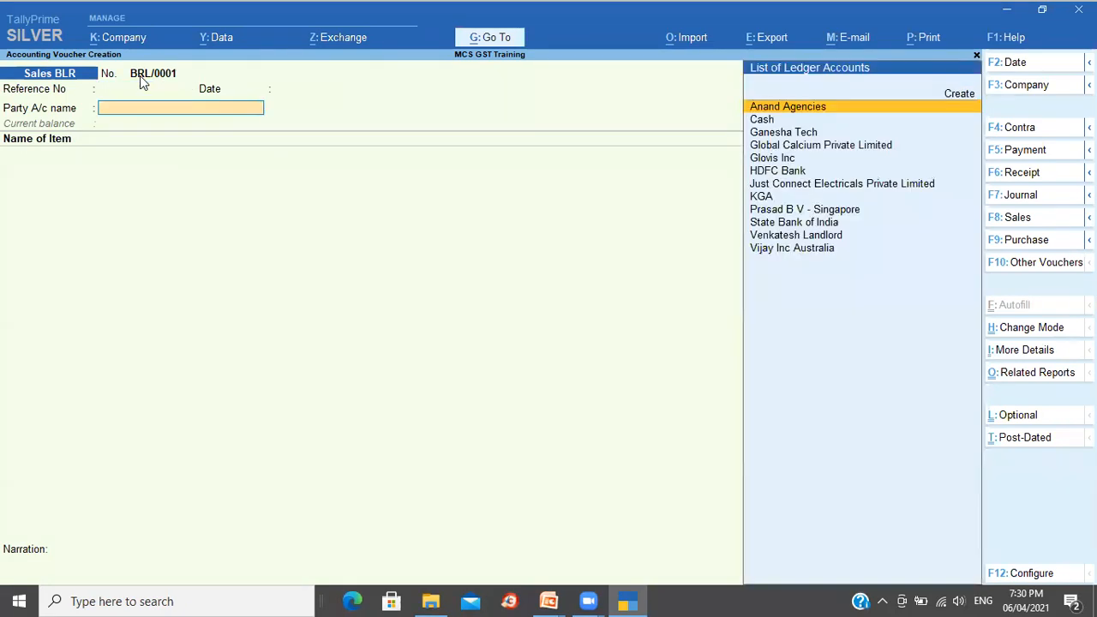
key("Down")
key("Return")
key("ctrl+a")
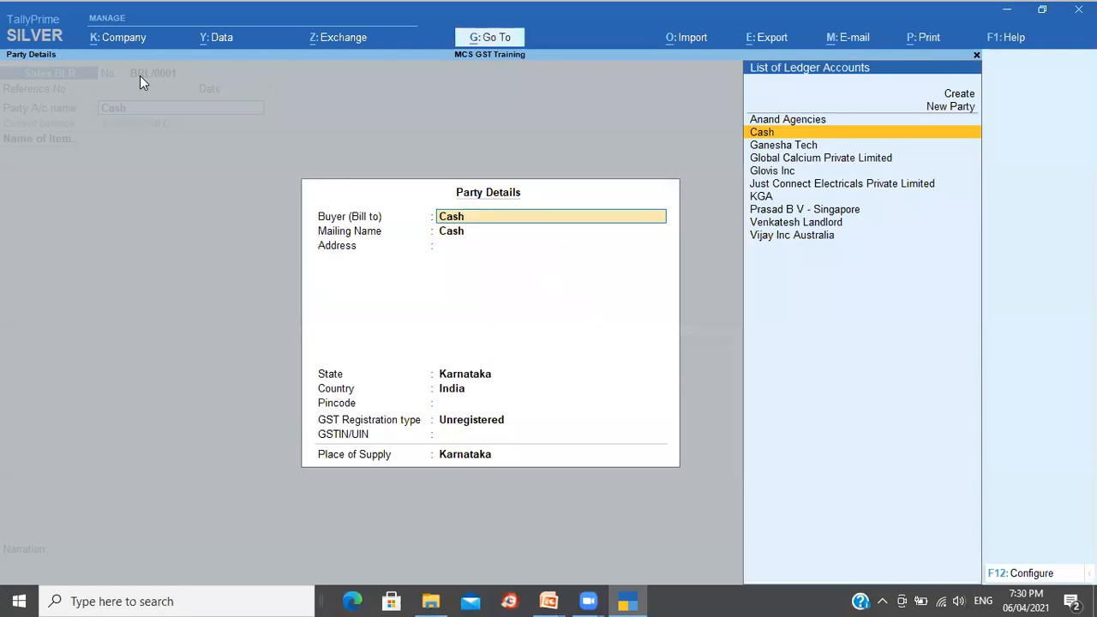
key("ctrl+a")
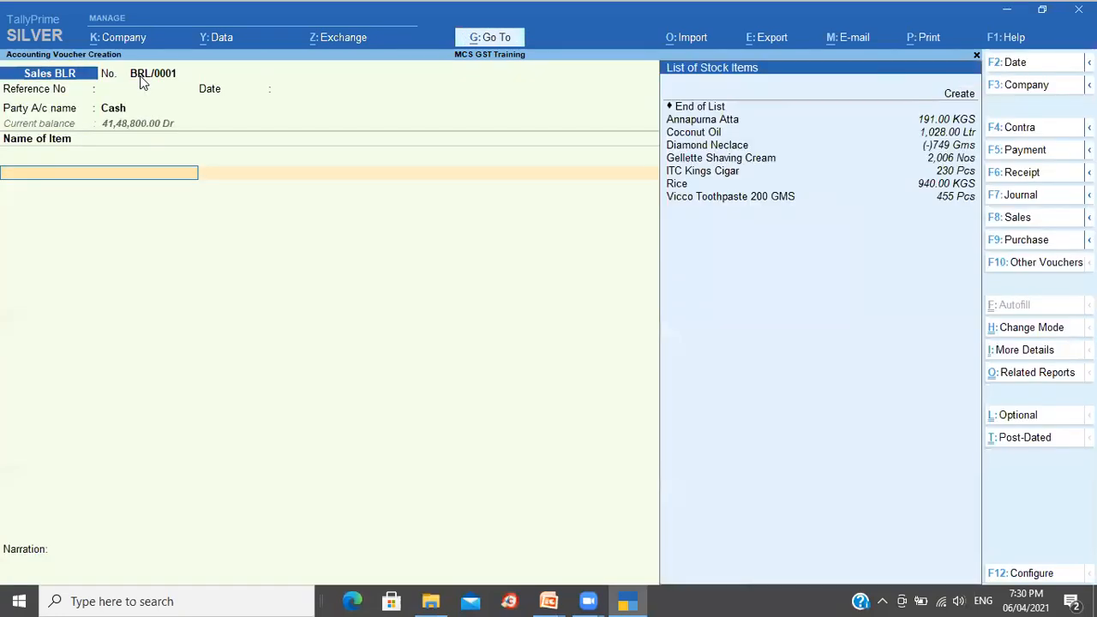
Step: Add 1 KGS of Annapurna Atta at a rate of 60.00 and choose the sales ledger for its accounting allocation
key("Down")
key("Return")
type("1")
key("Return")
key("Return")
key("Return")
key("Return")
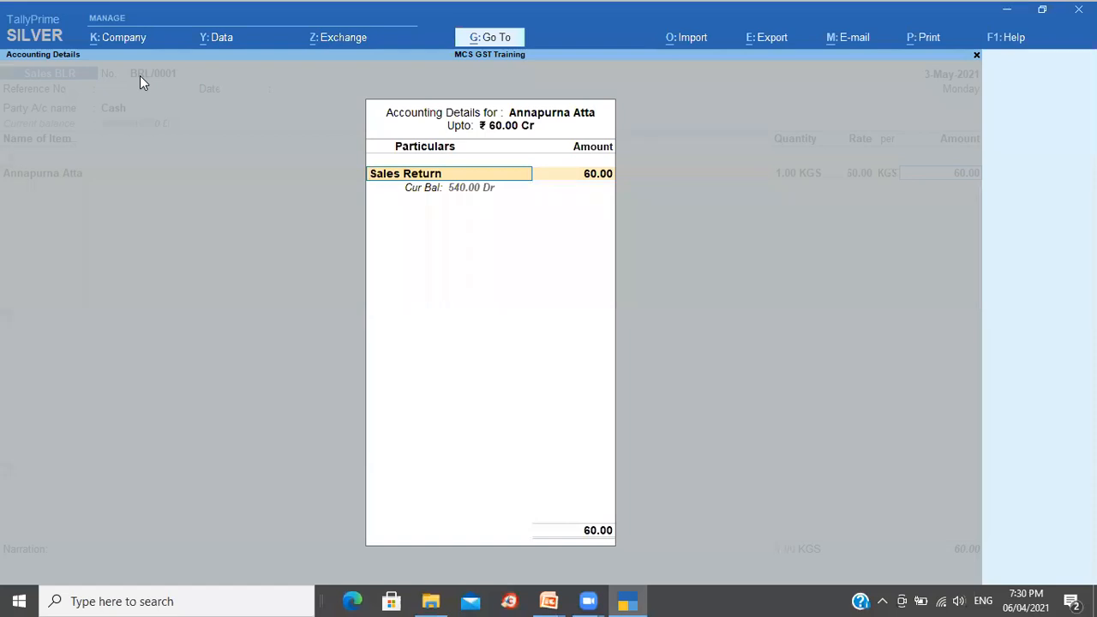
type("S")
key("Return")
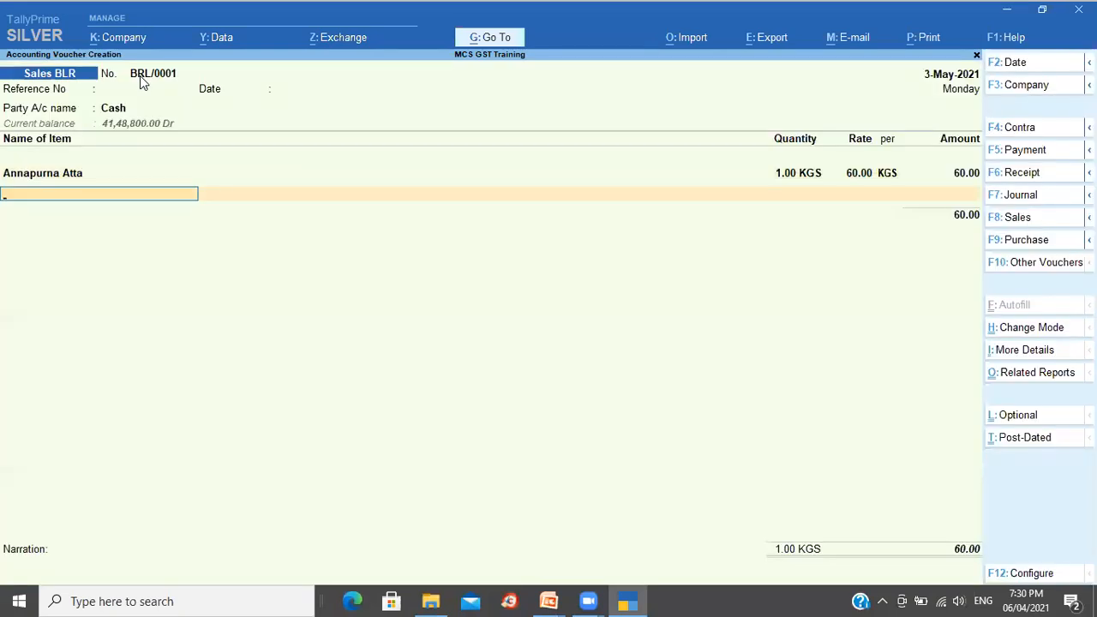
Step: Add the Output CGST and Output SGST ledgers to the Sales BLR voucher and save it without a narration
key("Return")
type("Ou")
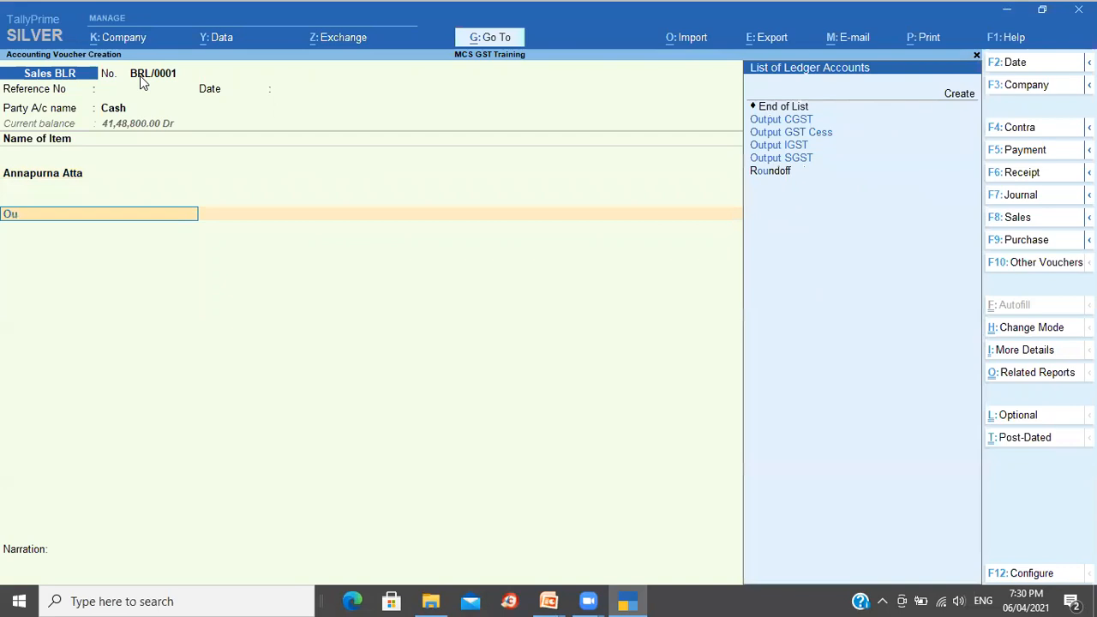
key("Return")
type("Sg")
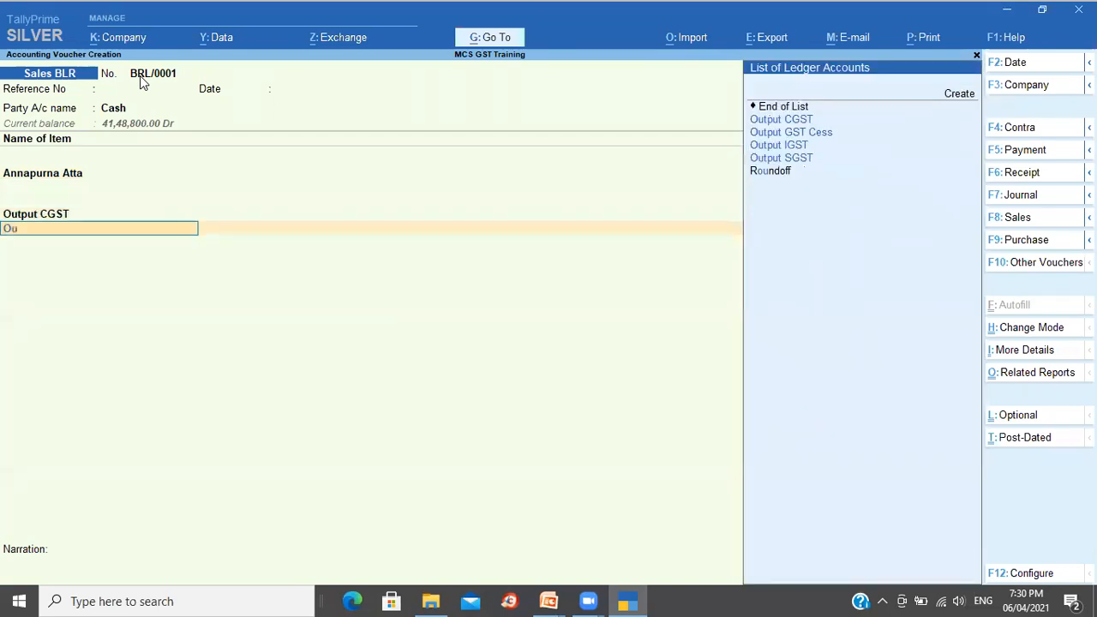
key("Return")
key("Return")
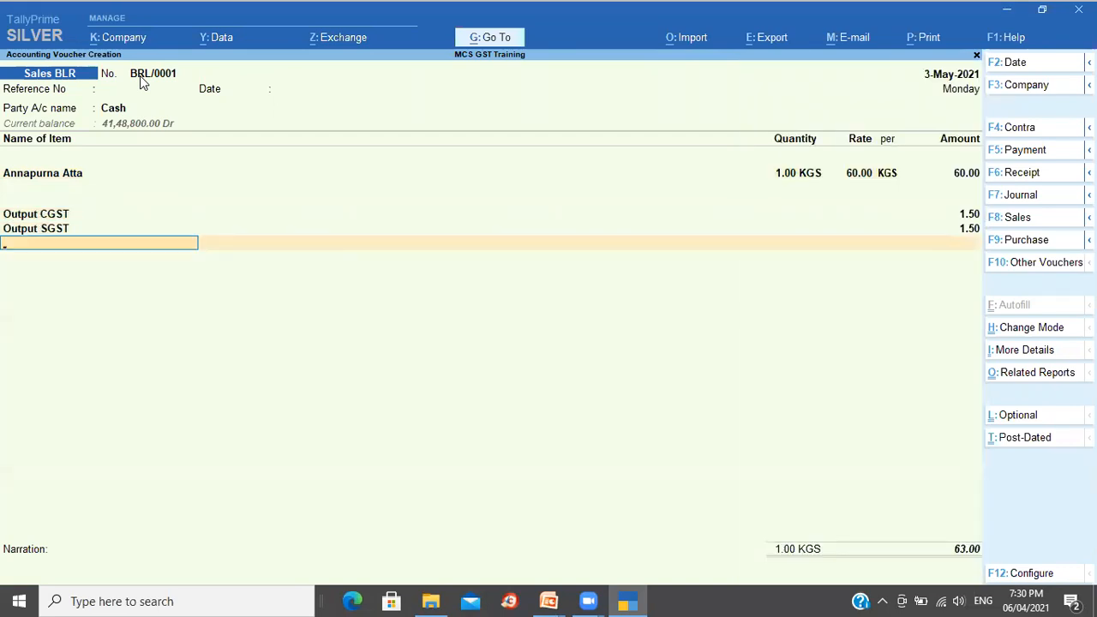
key("Return")
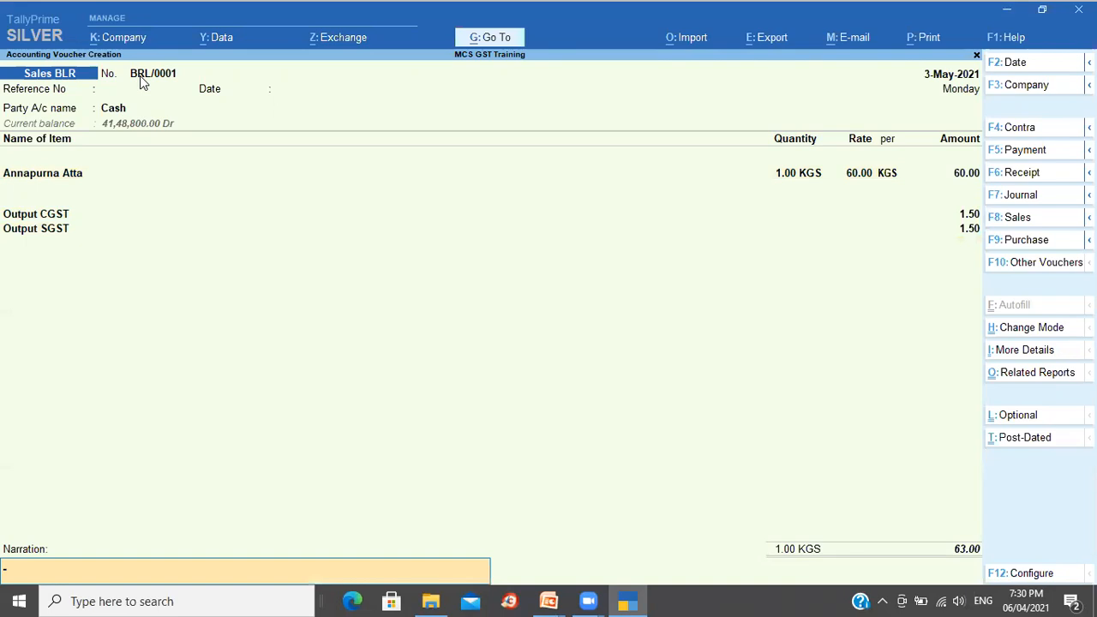
key("Return")
key("Return")
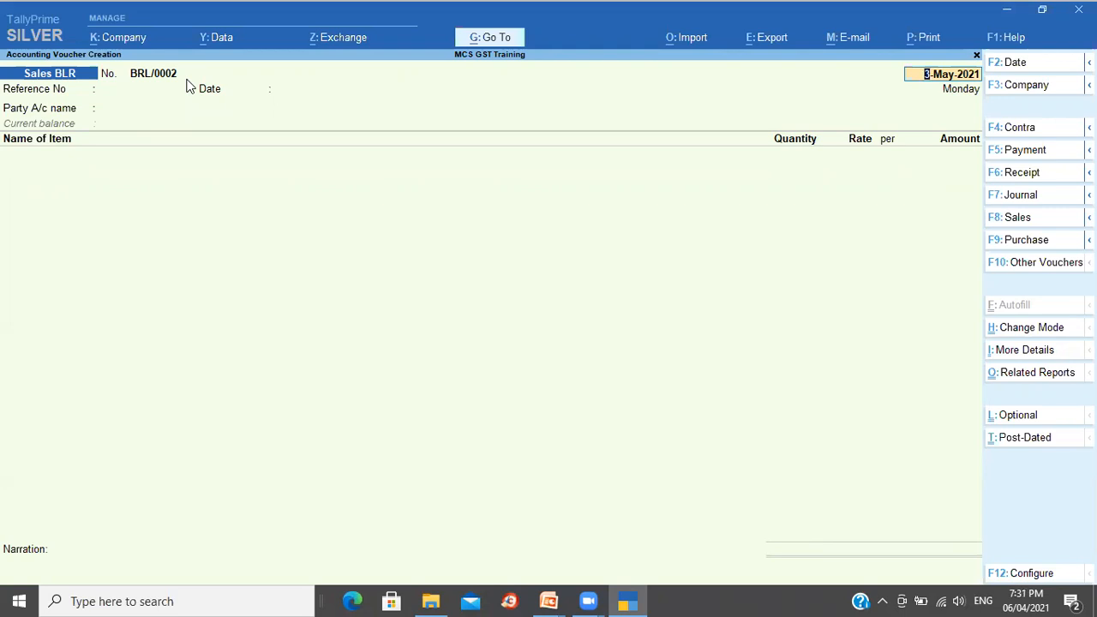
Step: Leave voucher entry and open the Statistics report from the statements of accounts
key("Escape")
key("d")
key("s")
key("s")
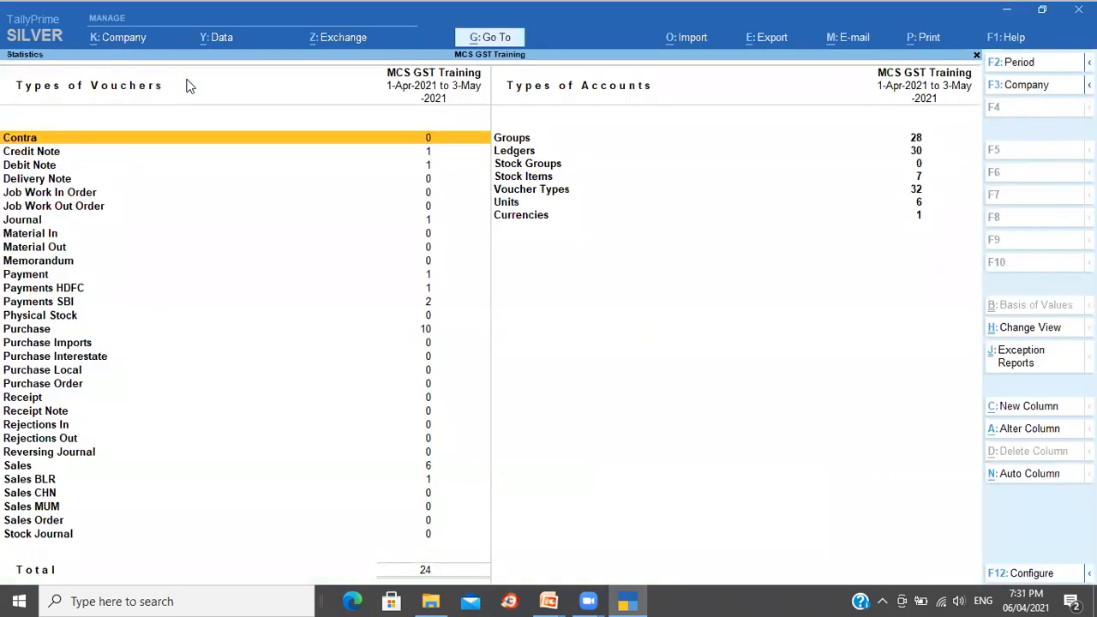
Step: Open the Sales CHN voucher type for alteration and enable advanced configuration for its automatic numbering
key("s")
key("Down")
key("Down")
key("ctrl+Return")
key("Return")
key("Return")
key("Return")
key("Return")
key("Return")
key("Return")
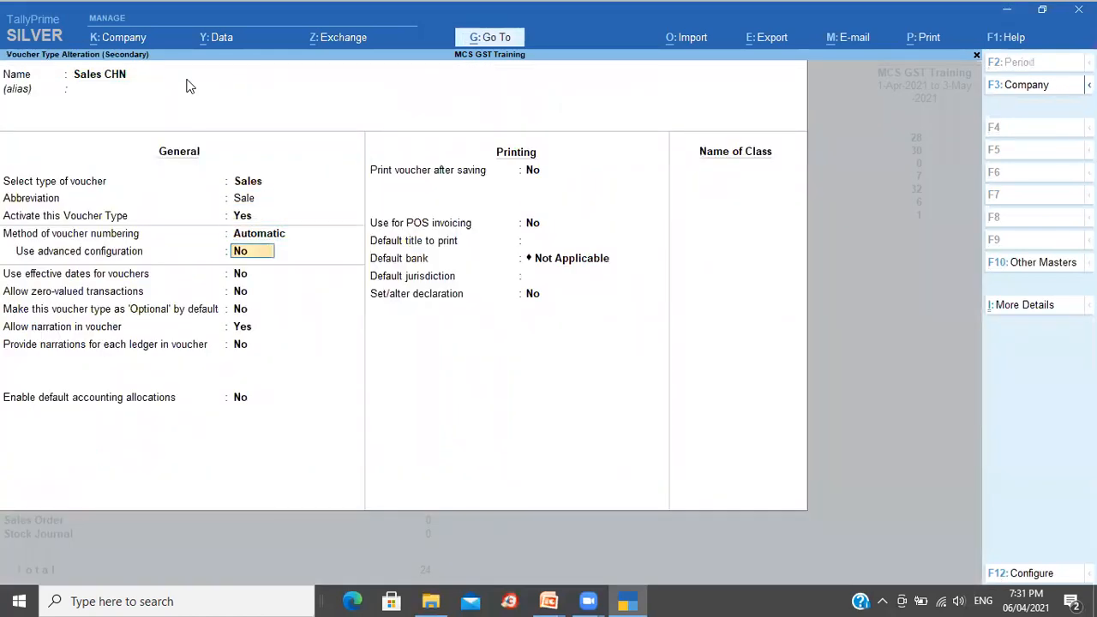
type("y")
key("Return")
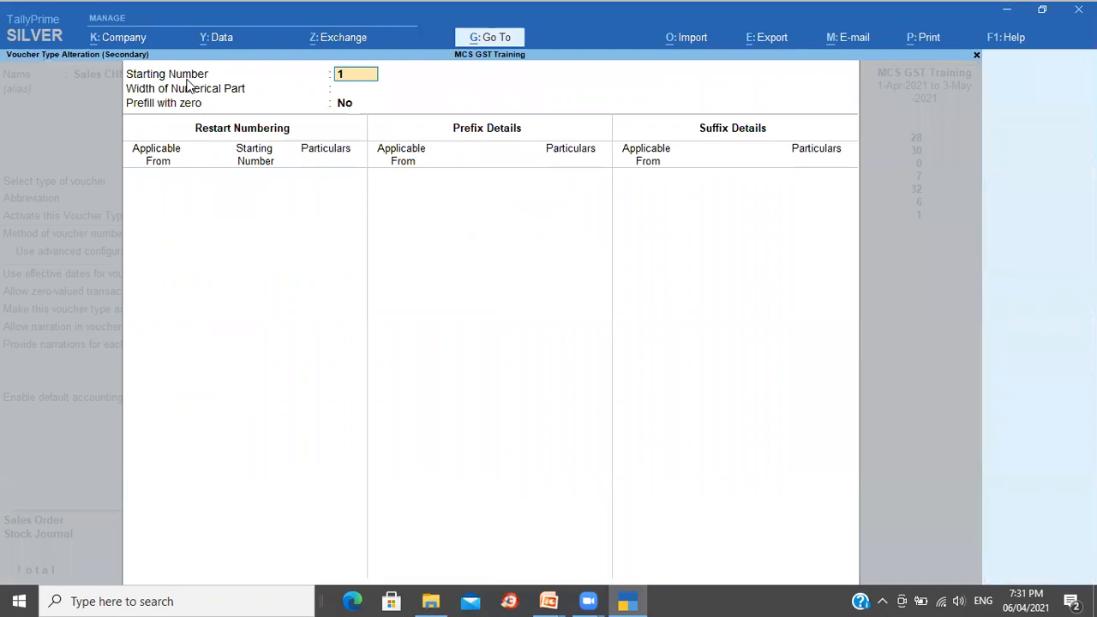
Step: Set the Sales CHN numerical part width to 4 without zero prefill, restarting numbering yearly at 1 from 1-Apr-2021
key("Return")
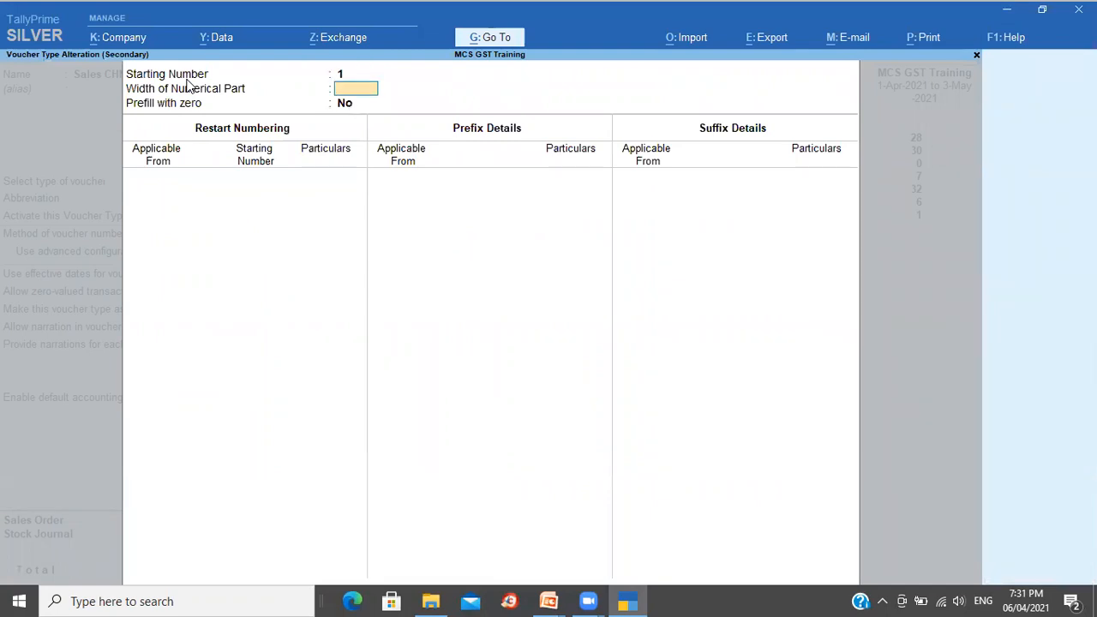
type("4")
key("Return")
key("Return")
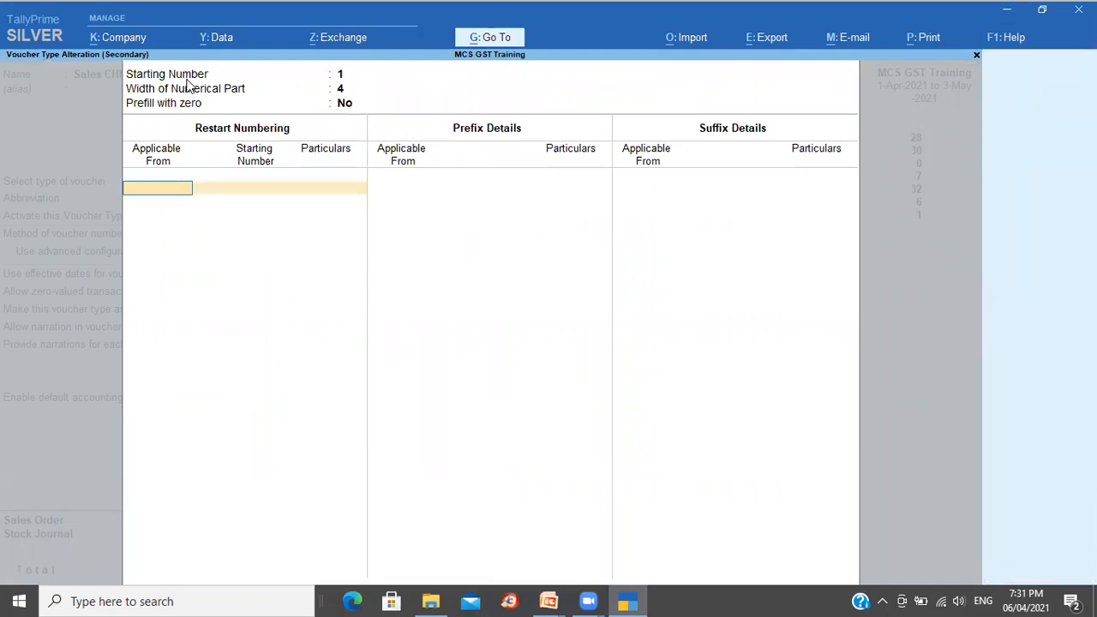
type("1-4")
key("Return")
key("Return")
key("Return")
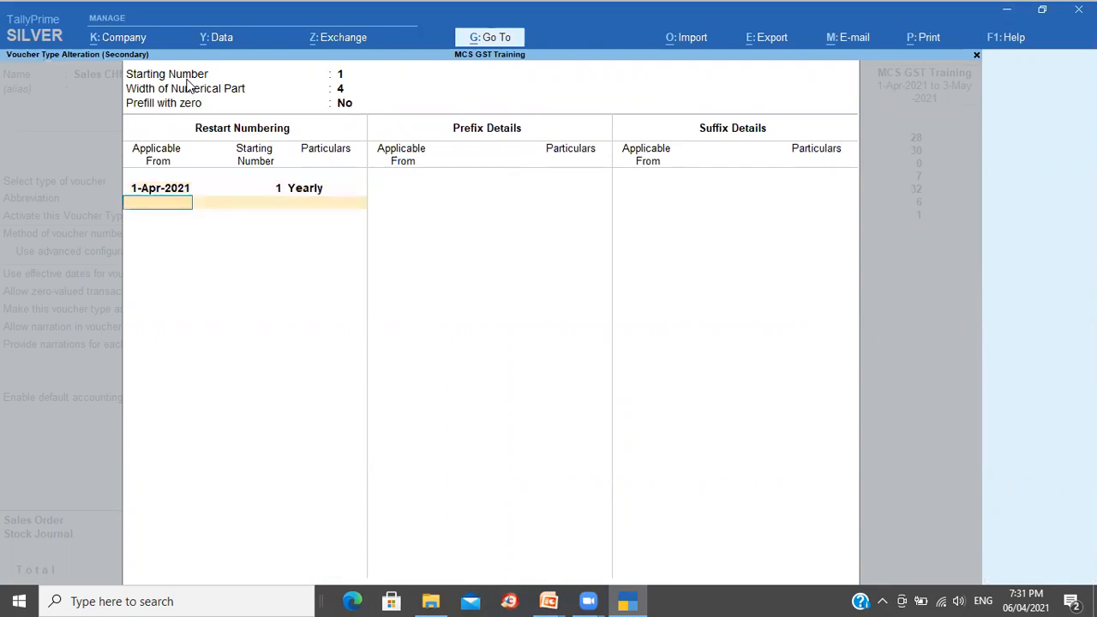
Step: Add the prefix CHN/ applicable from 1-Apr-2021 without a suffix, and save the Sales CHN voucher type
key("Return")
type("1-4")
key("Return")
type("CHN/")
key("Return")
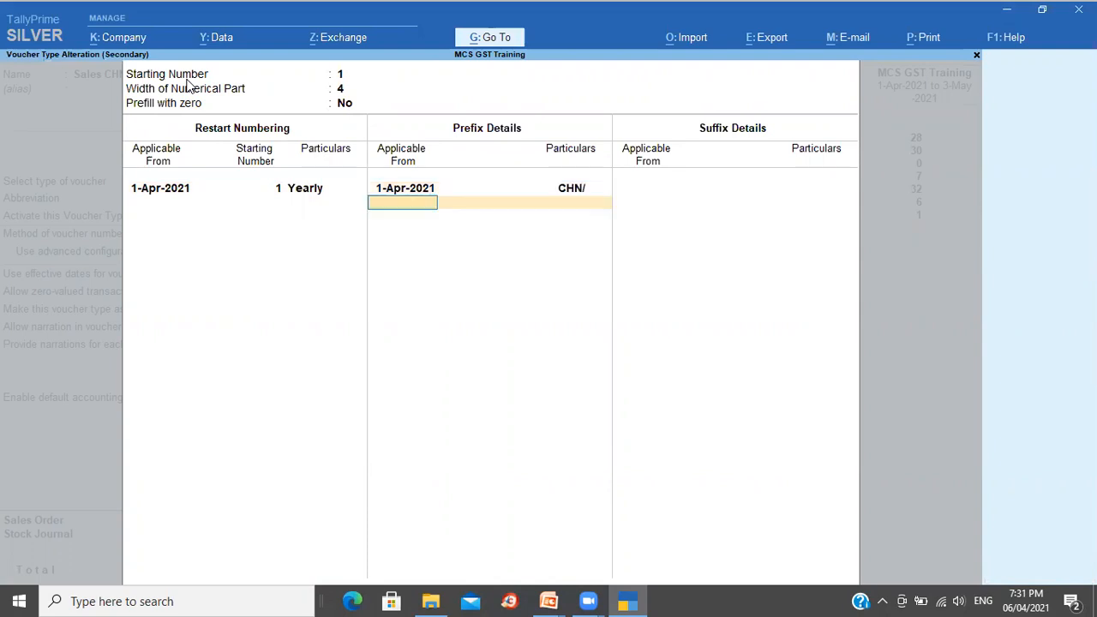
key("Return")
key("ctrl+a")
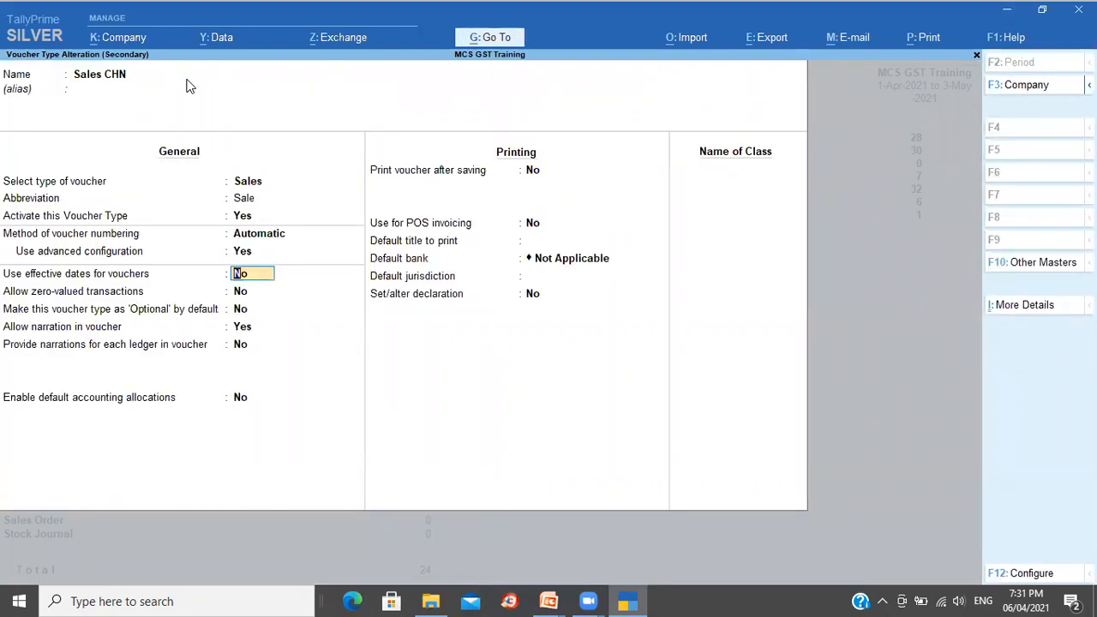
key("ctrl+a")
Step: Open the Sales MUM voucher type for alteration and enable advanced configuration for its automatic numbering
key("Down")
key("Return")
key("Return")
key("Return")
key("Return")
key("Return")
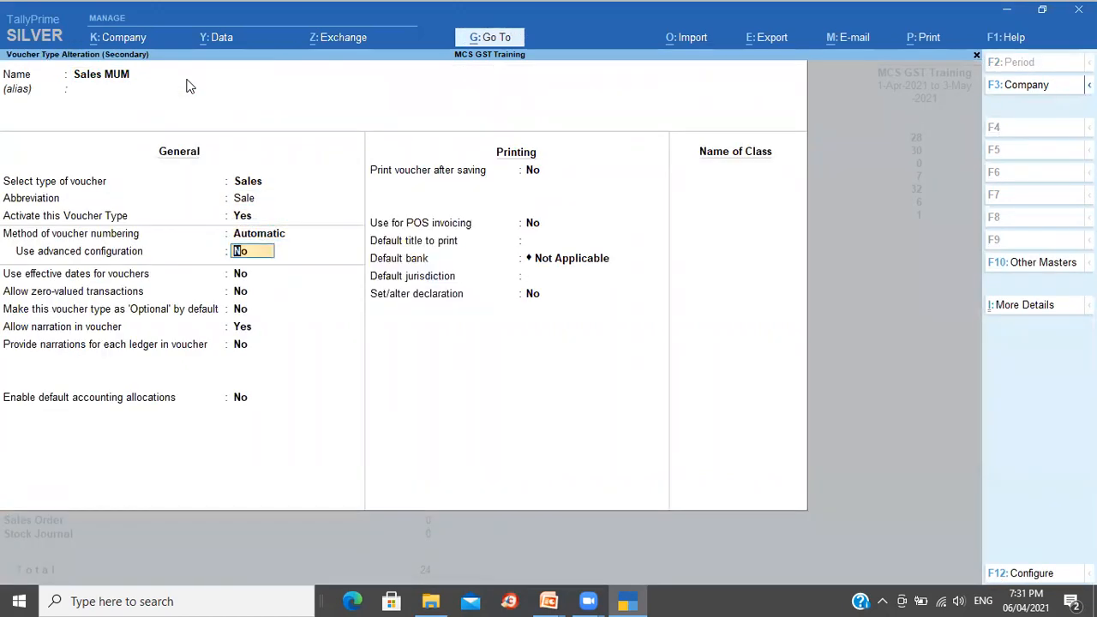
key("y")
key("Return")
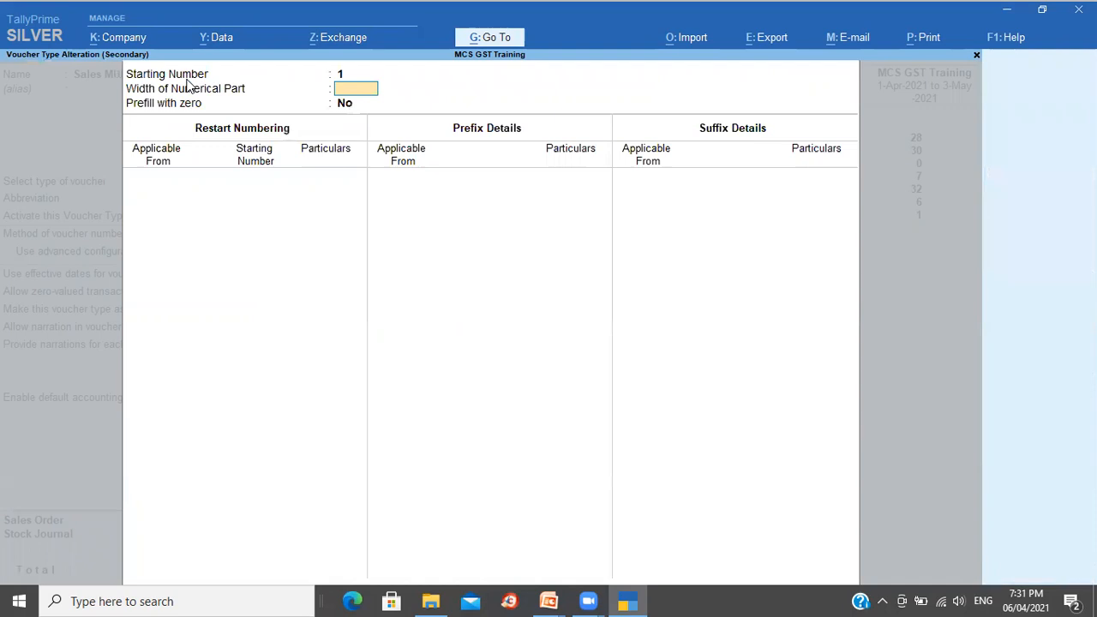
Step: Set the Sales MUM numerical part width to 4 without zero prefill, restarting numbering yearly at 1 from 1-Apr-2021
type("4")
key("Return")
key("Return")
type("1")
key("Return")
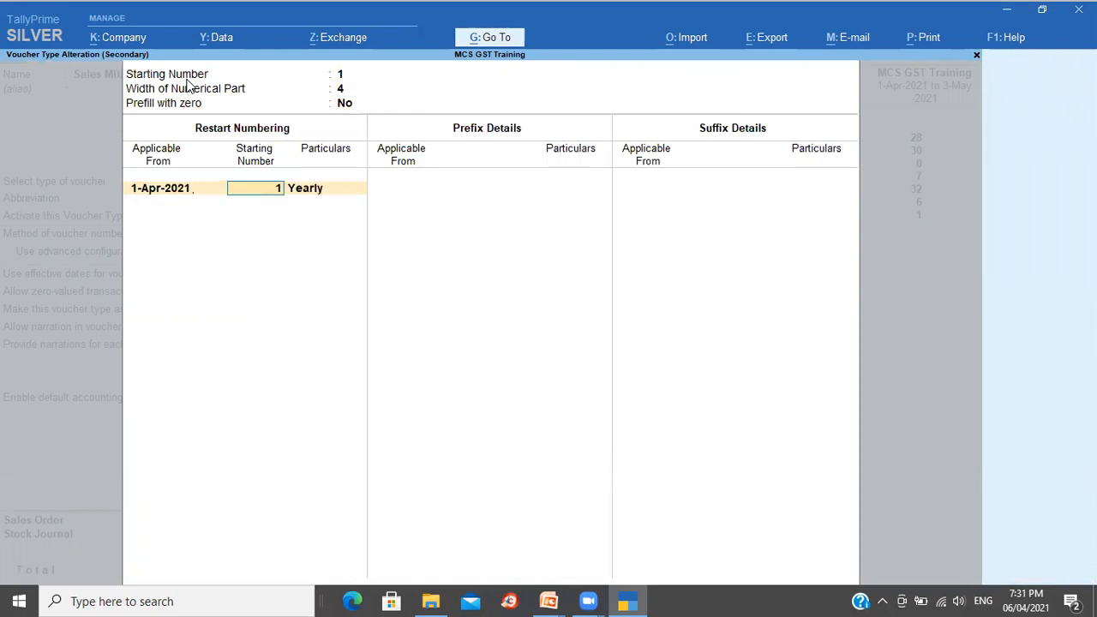
key("Return")
key("Return")
Step: Add the prefix MUM/ applicable from 1-Apr-2021 without a suffix, and save the Sales MUM voucher type
type("1-4")
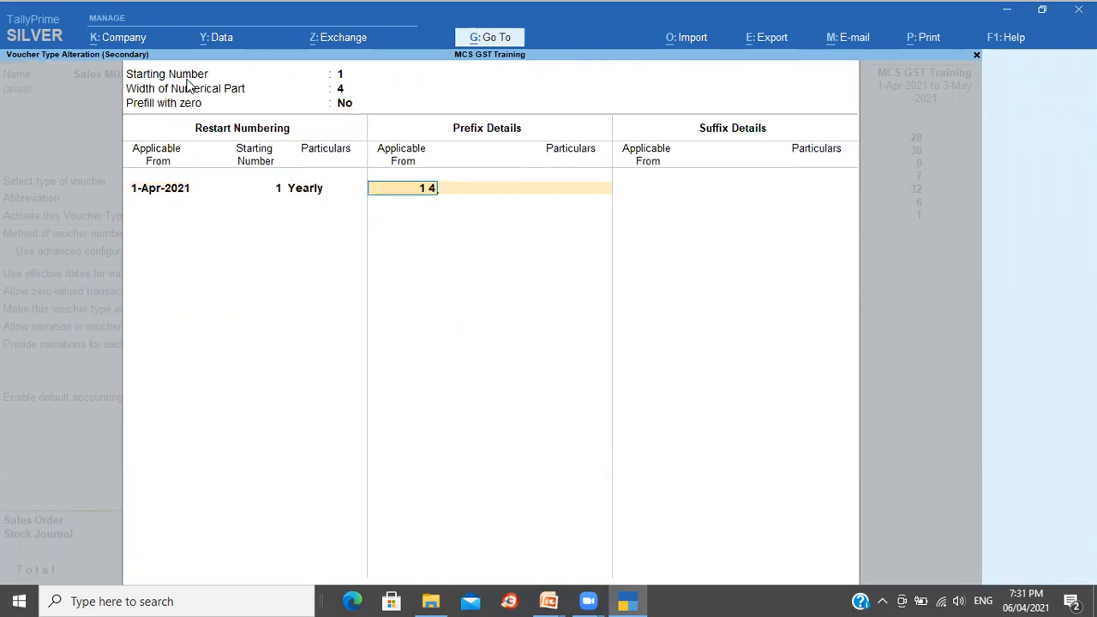
key("Return")
type("MUM")
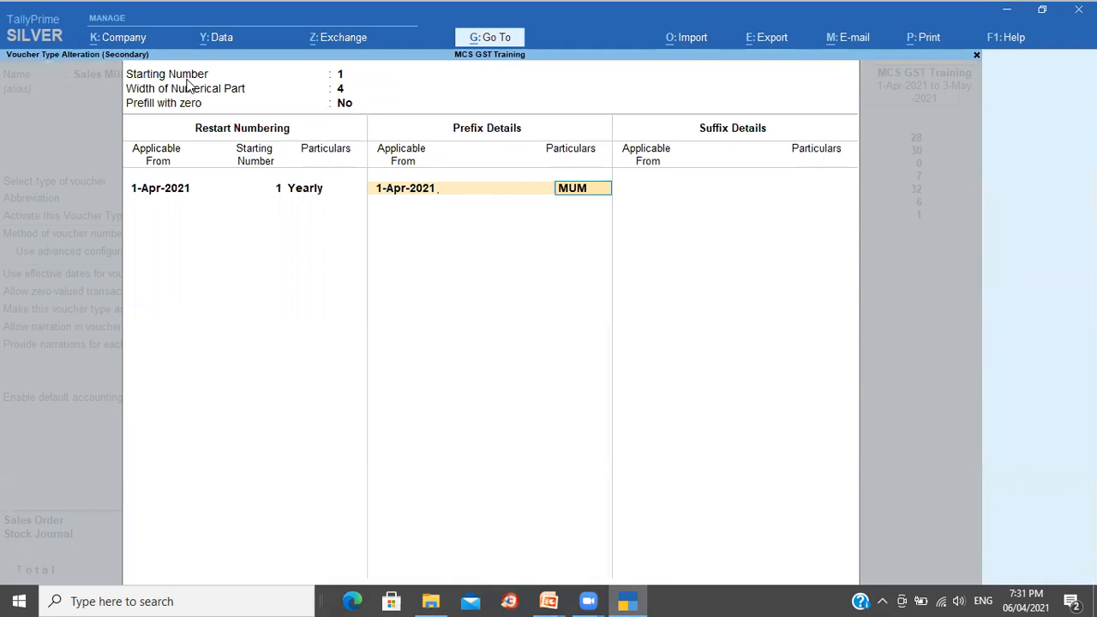
type("/")
key("Return")
key("Return")
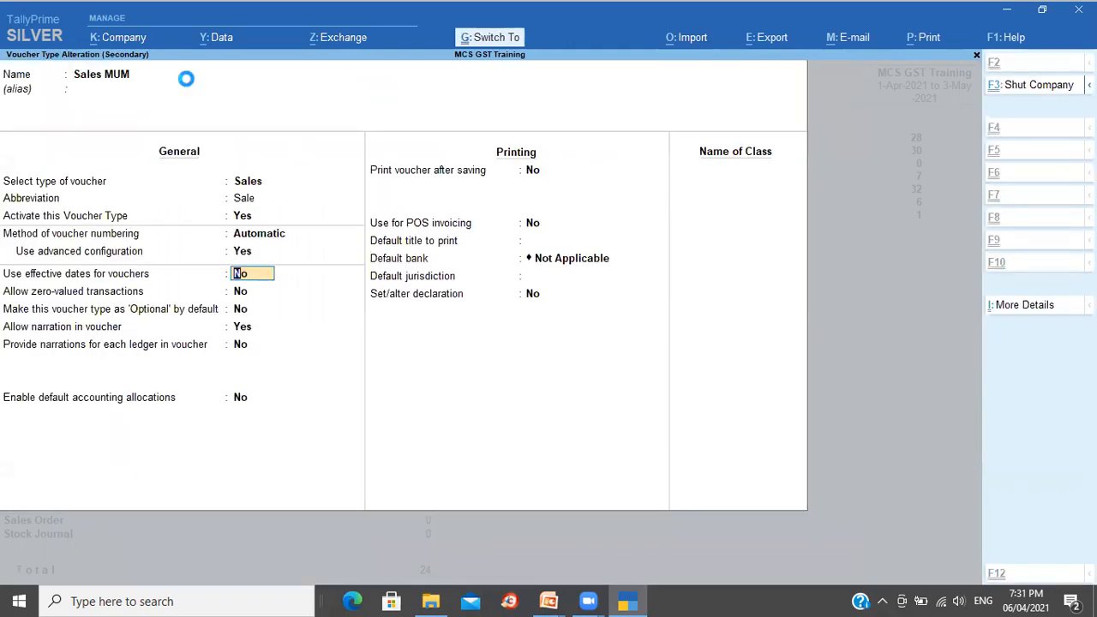
key("ctrl+a")
Step: Leave Statistics, start a new voucher and switch its voucher type to Sales CHN
key("Escape")
key("Escape")
key("Escape")
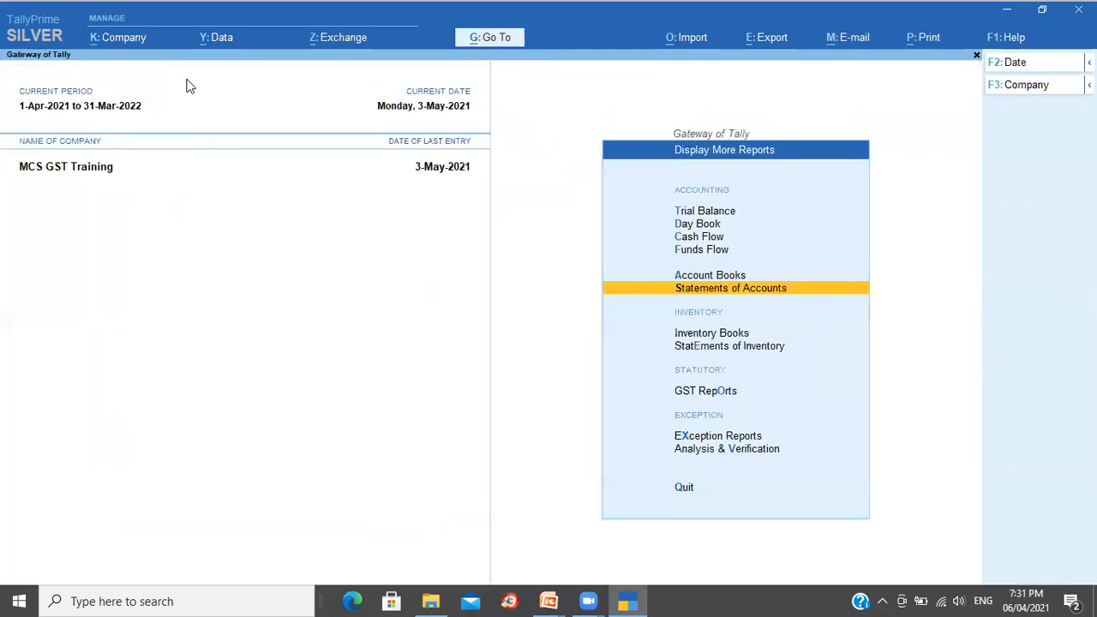
key("v")
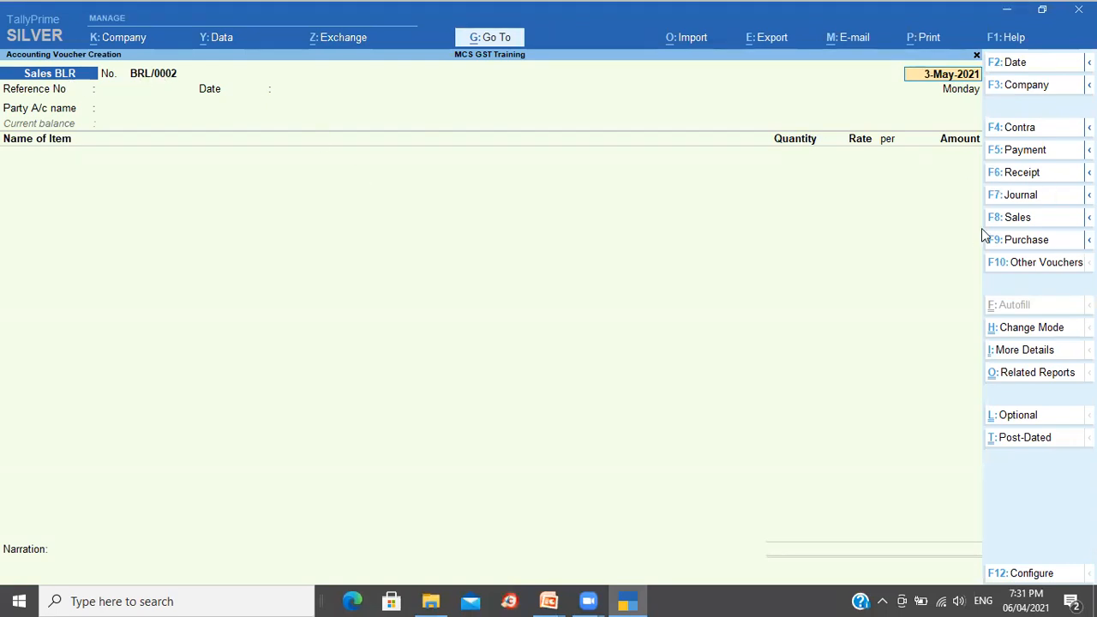
left_click(1017, 223)
key("Down")
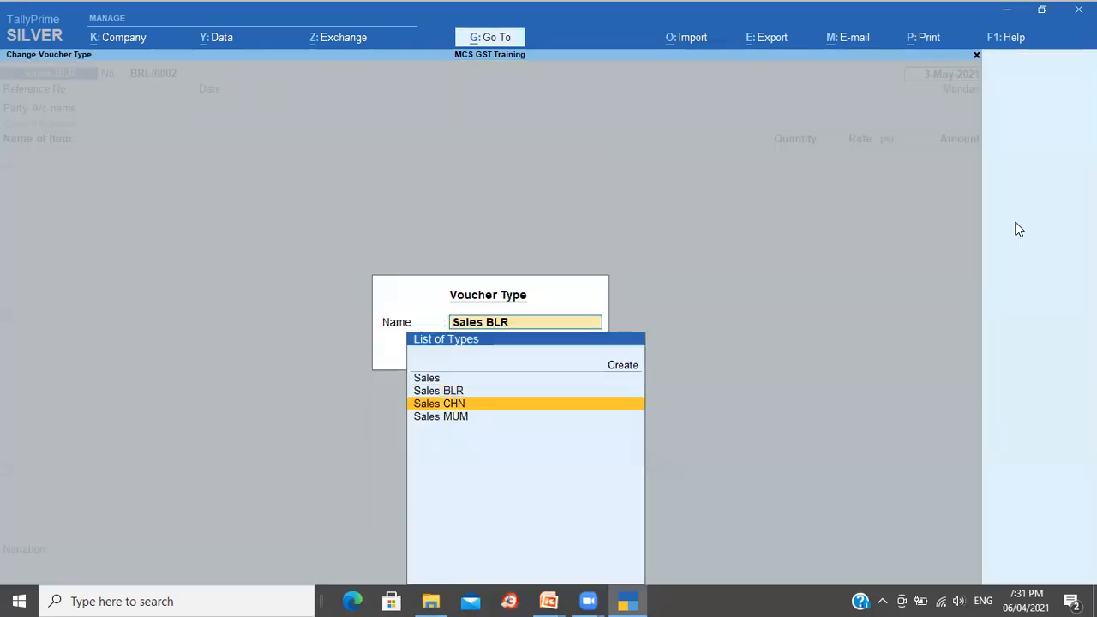
key("Return")
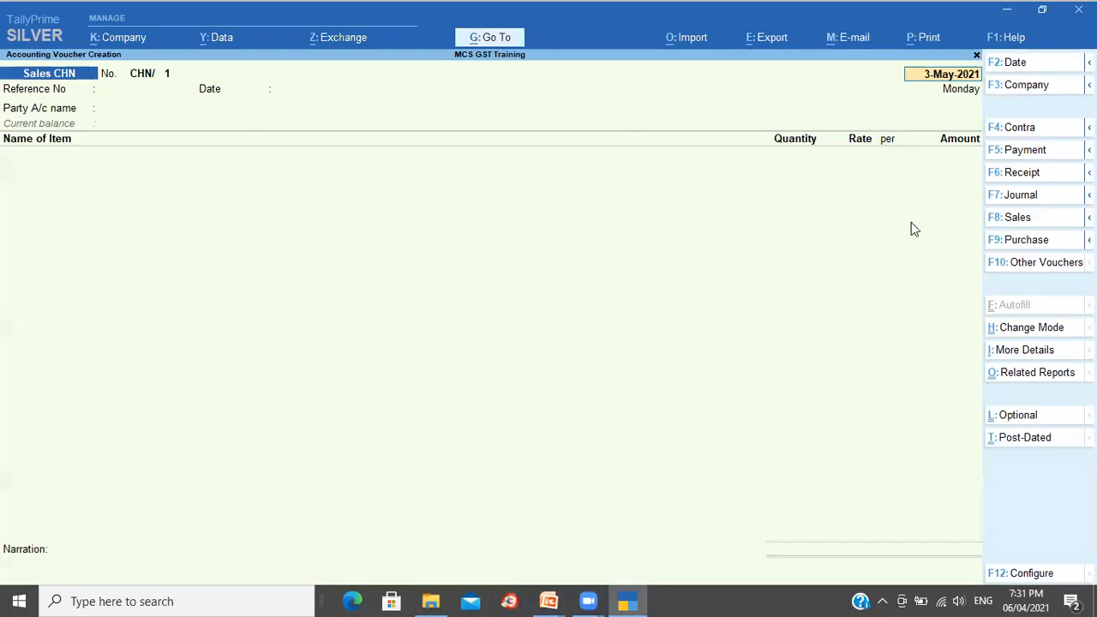
Step: Open the list of sales voucher types from the new Sales CHN voucher
left_click(1030, 226)
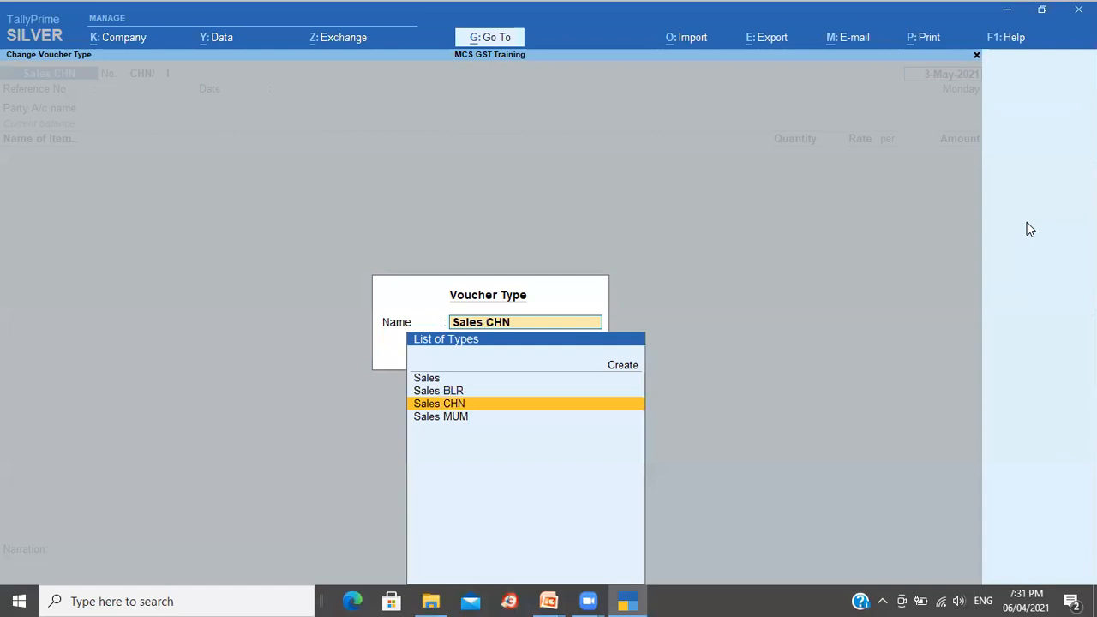
Step: Switch the new sales voucher to the Sales MUM type to check its voucher number, and leave it unsaved
key("Down")
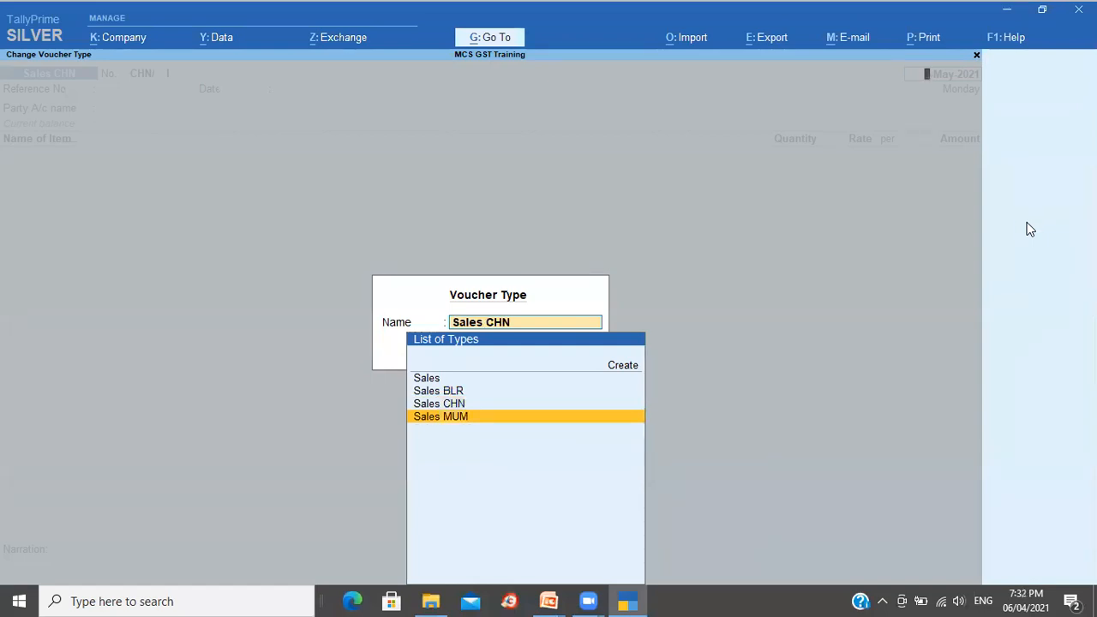
key("Return")
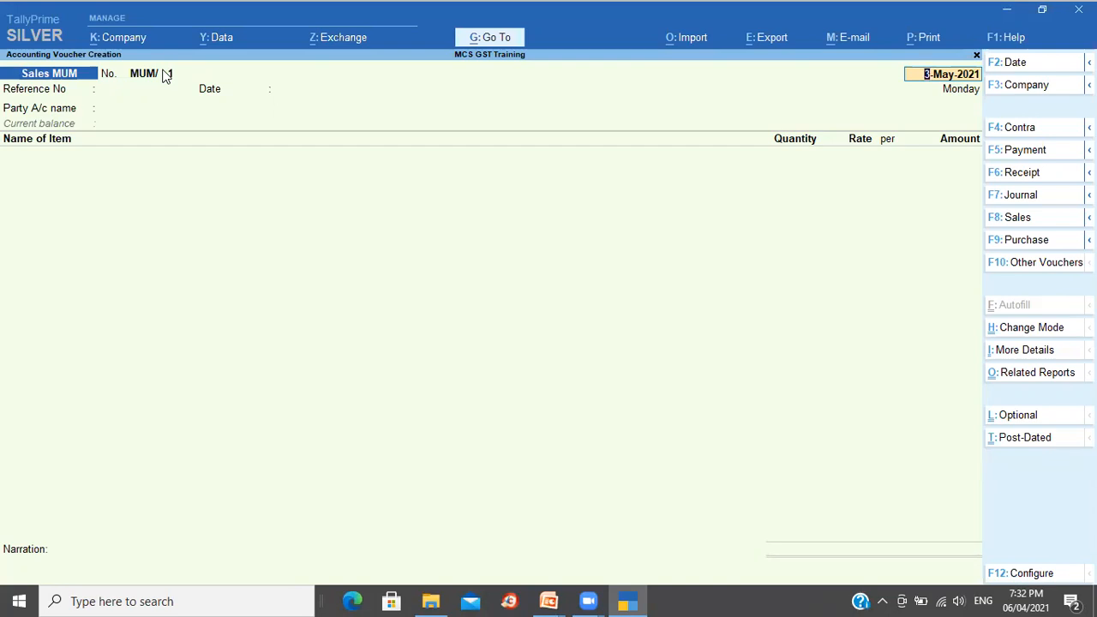
key("BackSpace")
key("Escape")
key("y")
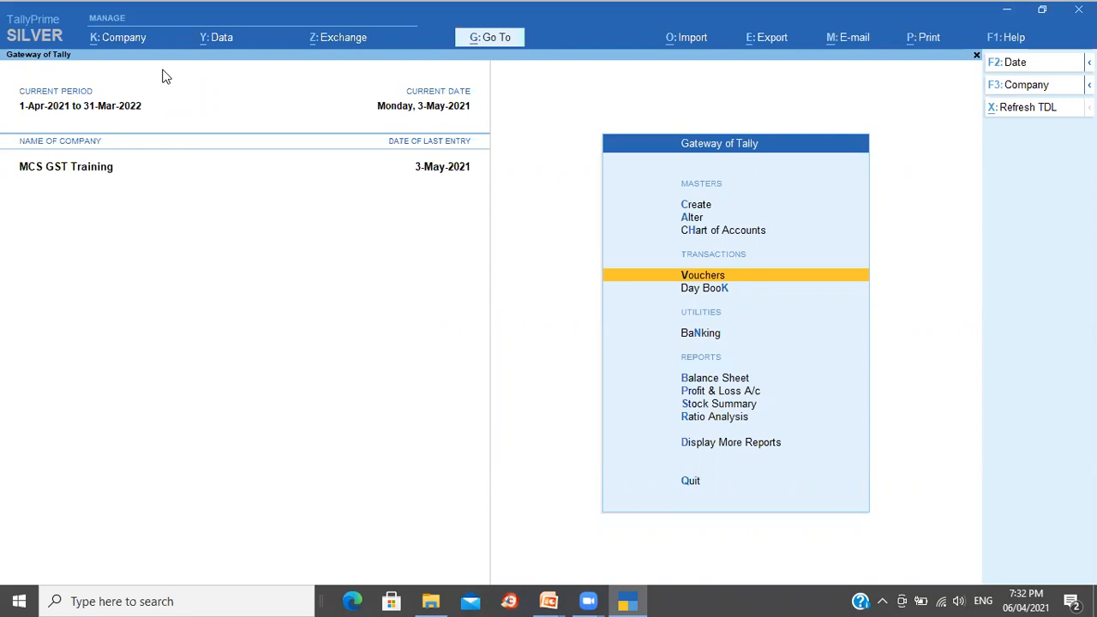
Step: Open the Sales BLR voucher type for alteration from the Statistics report and enable advanced configuration for its automatic numbering
key("d")
key("s")
key("s")
key("s")
key("Down")
key("ctrl+Return")
key("Return")
key("Return")
key("Return")
key("Return")
key("Return")
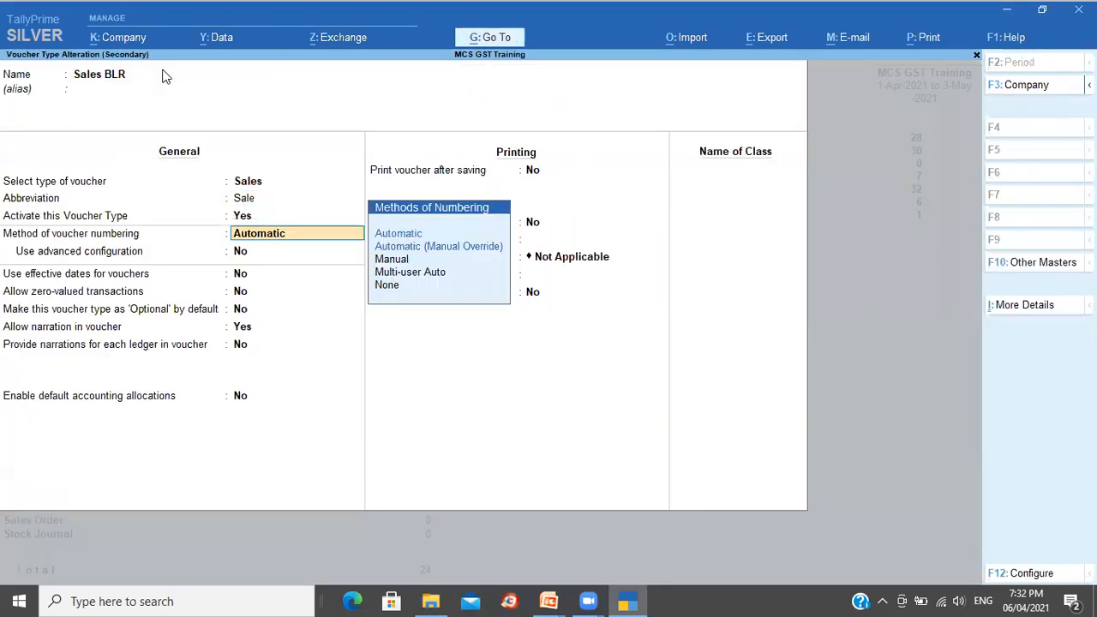
key("y")
key("Return")
key("Return")
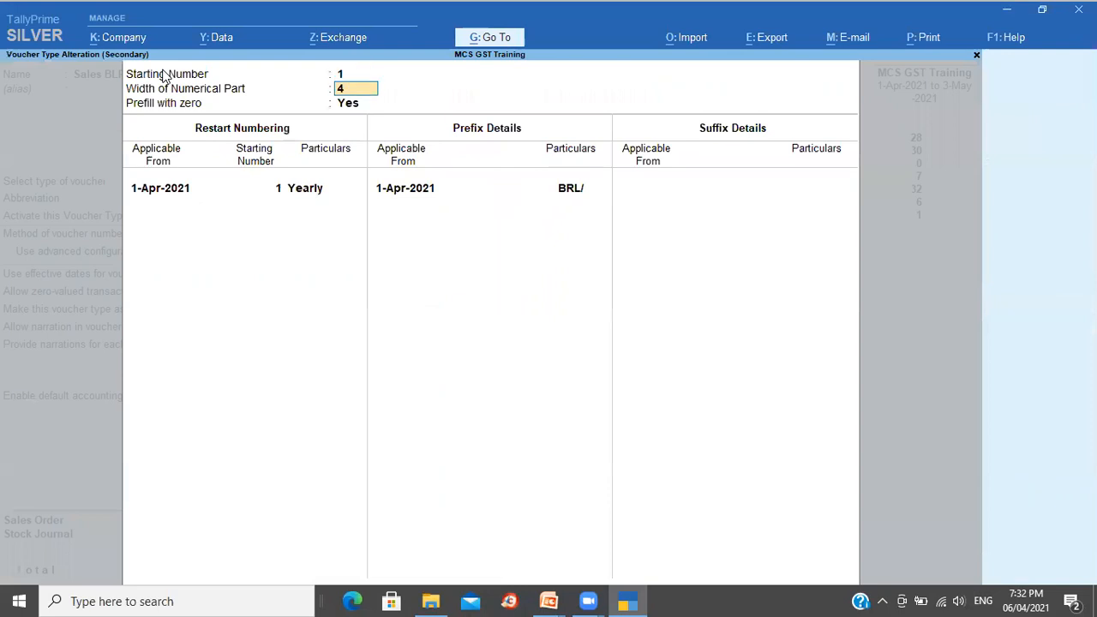
Step: Keep the existing number width, restart and prefix settings, and add the suffix /20-21 applicable from 1-Apr-2021
key("Return")
key("Return")
key("Return")
key("Return")
key("Return")
key("Return")
key("Return")
key("Return")
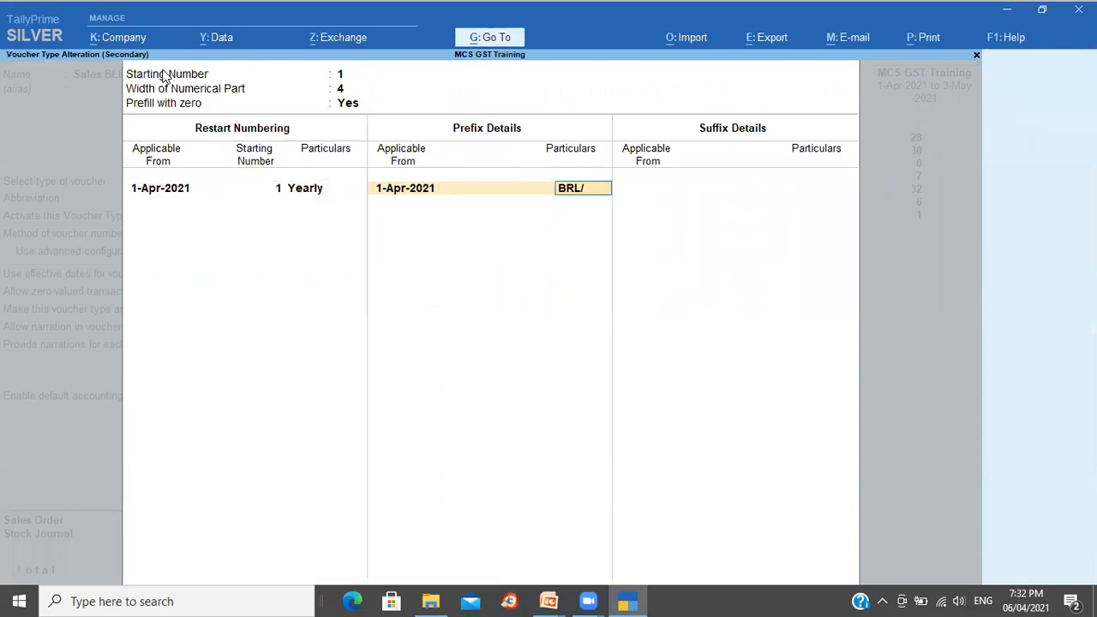
type("1")
key("Return")
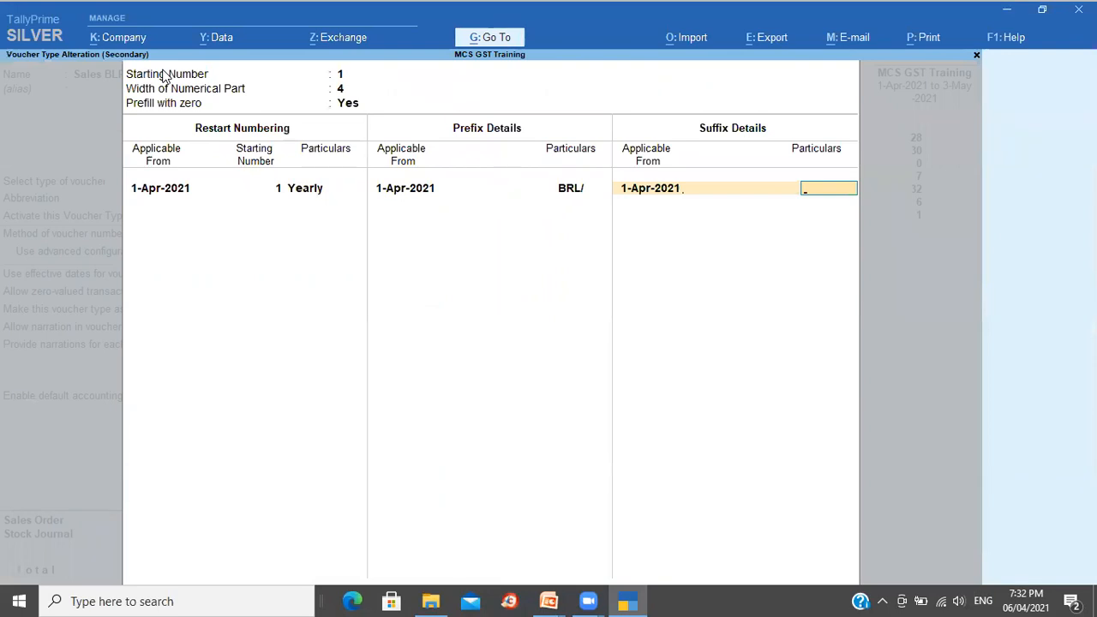
type("/20-21")
key("Return")
Step: Add a second suffix entry of /21-22 applicable from 1-Apr-2022 to the Sales BLR numbering
type("14 22")
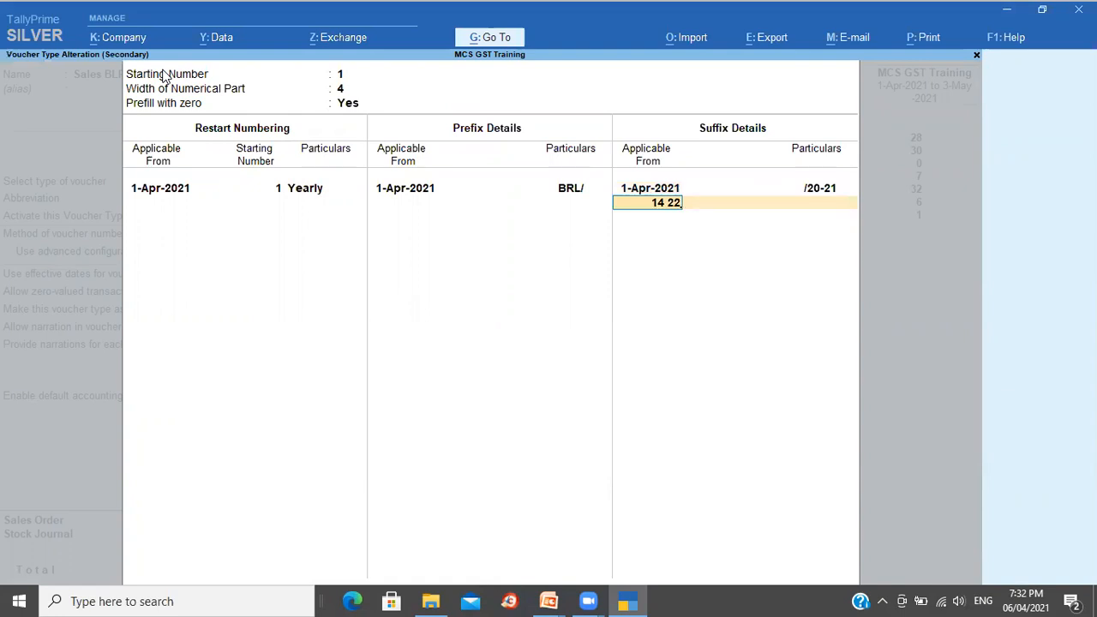
key("BackSpace")
key("BackSpace")
key("BackSpace")
key("BackSpace")
type("4 22")
key("Return")
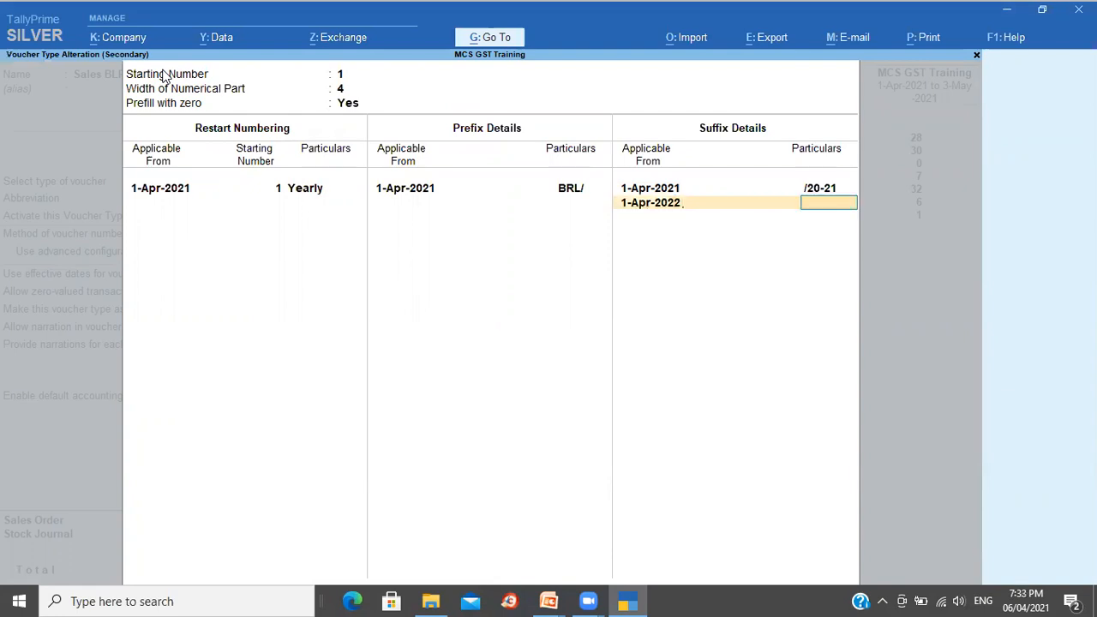
type("/21-22")
key("Return")
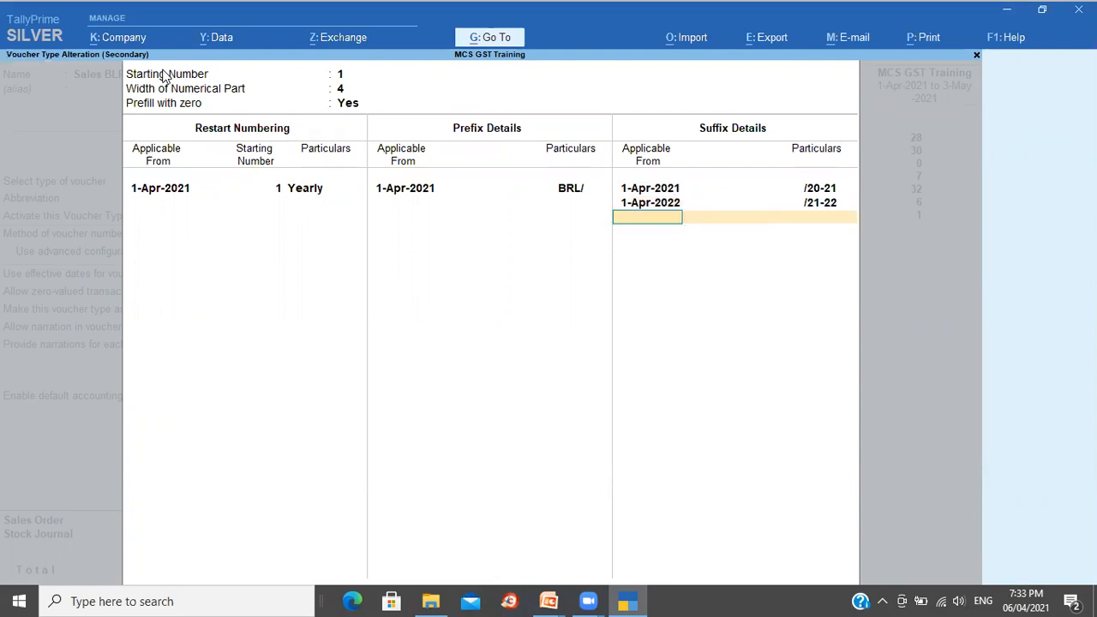
Step: Add a third suffix entry of /22-23 applicable from 1-Apr-2023 and save the Sales BLR voucher type
type("1 4 23")
key("Return")
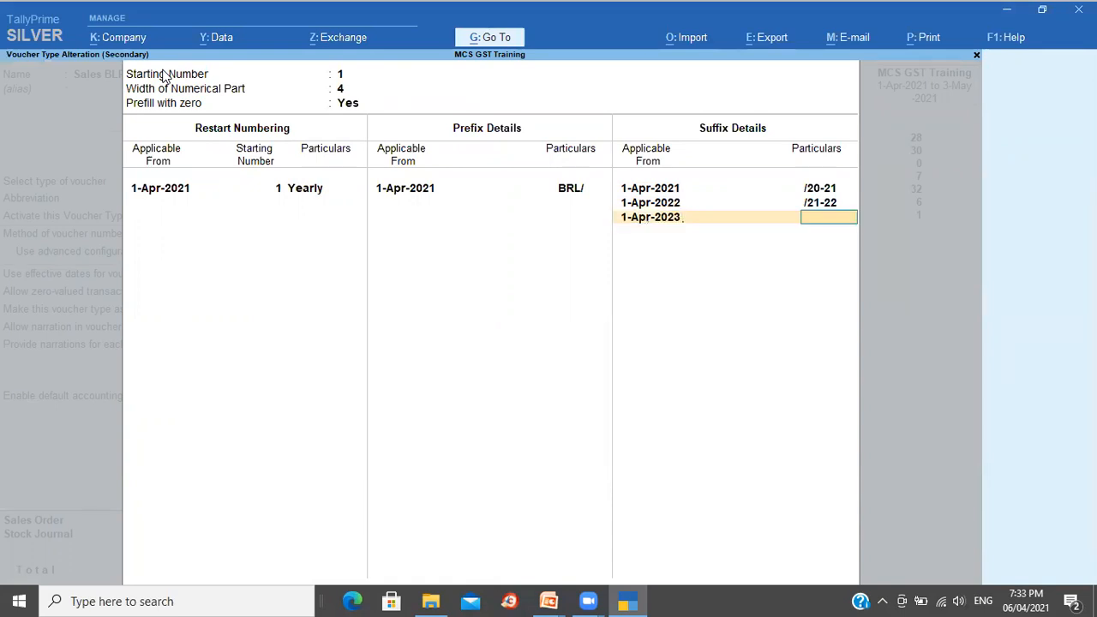
type("/22-23")
key("Return")
key("Return")
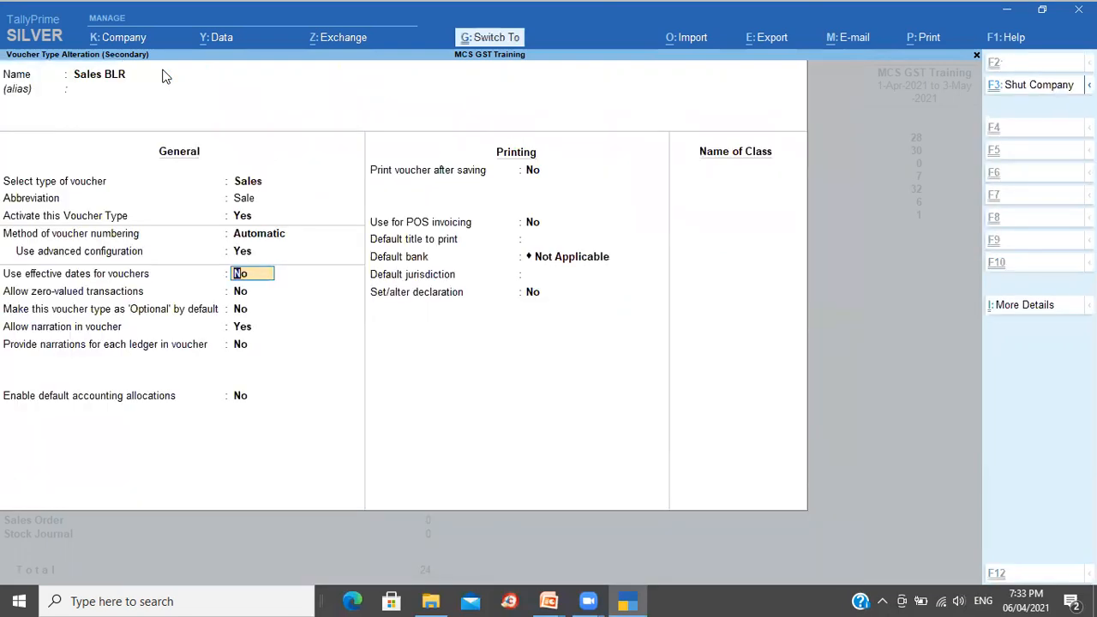
key("ctrl+a")
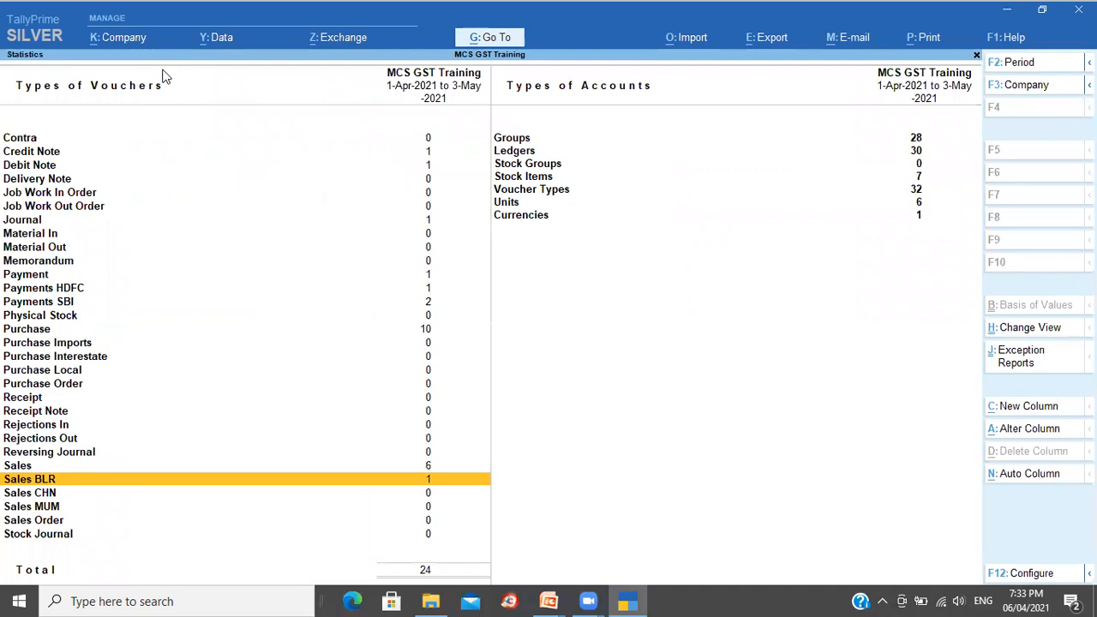
Step: Open the May 2021 Cash voucher in the Sales BLR register to check its number, and return to the Gateway of Tally
key("Return")
key("Return")
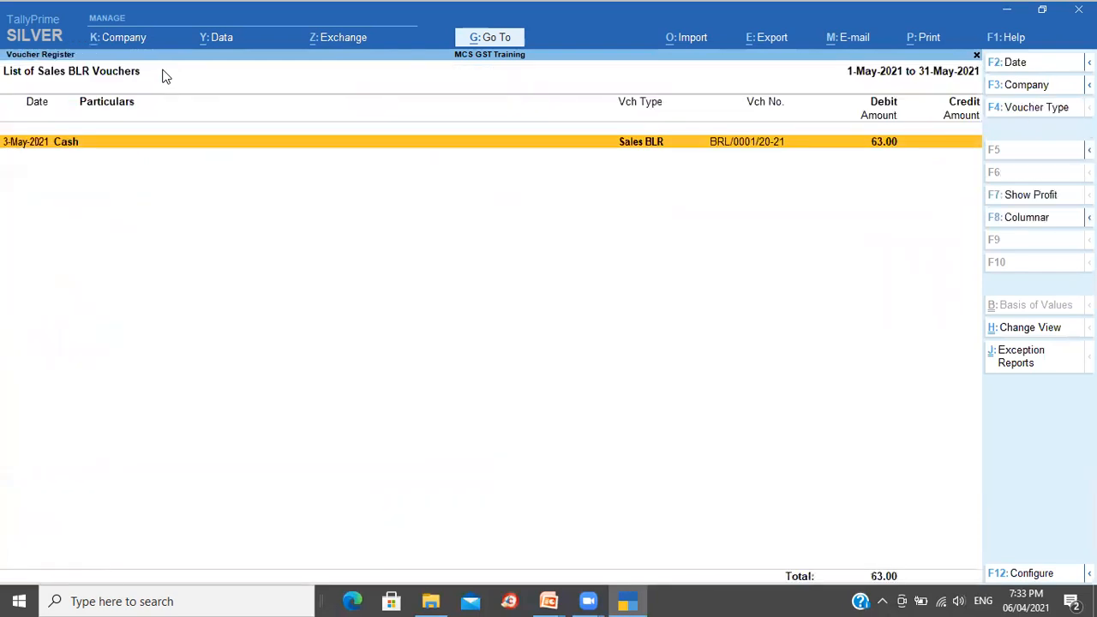
key("Return")
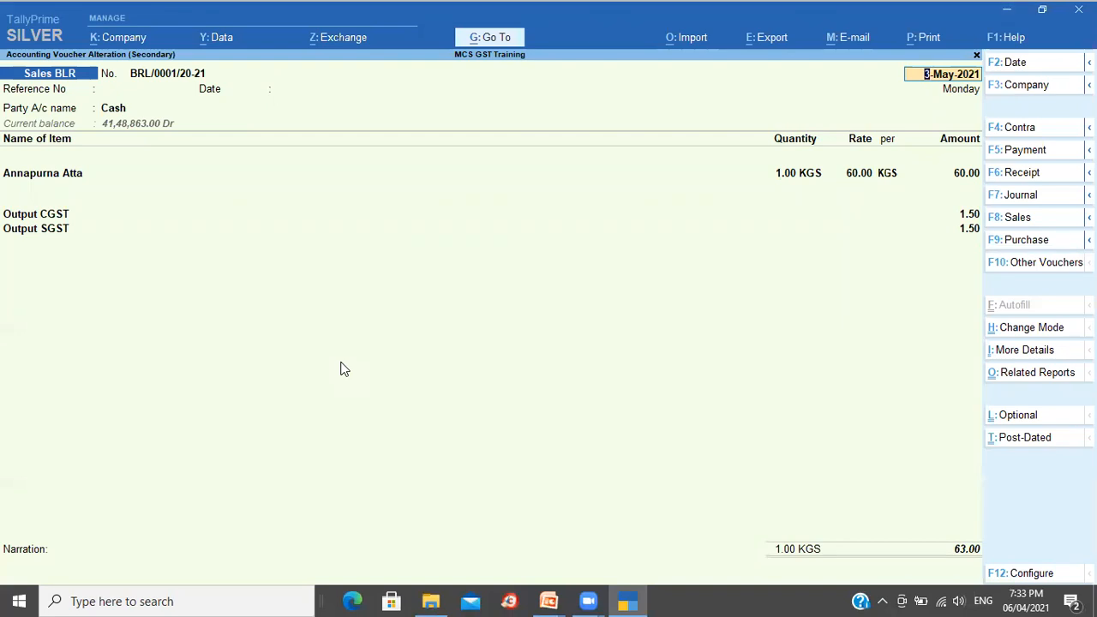
key("BackSpace")
key("Escape")
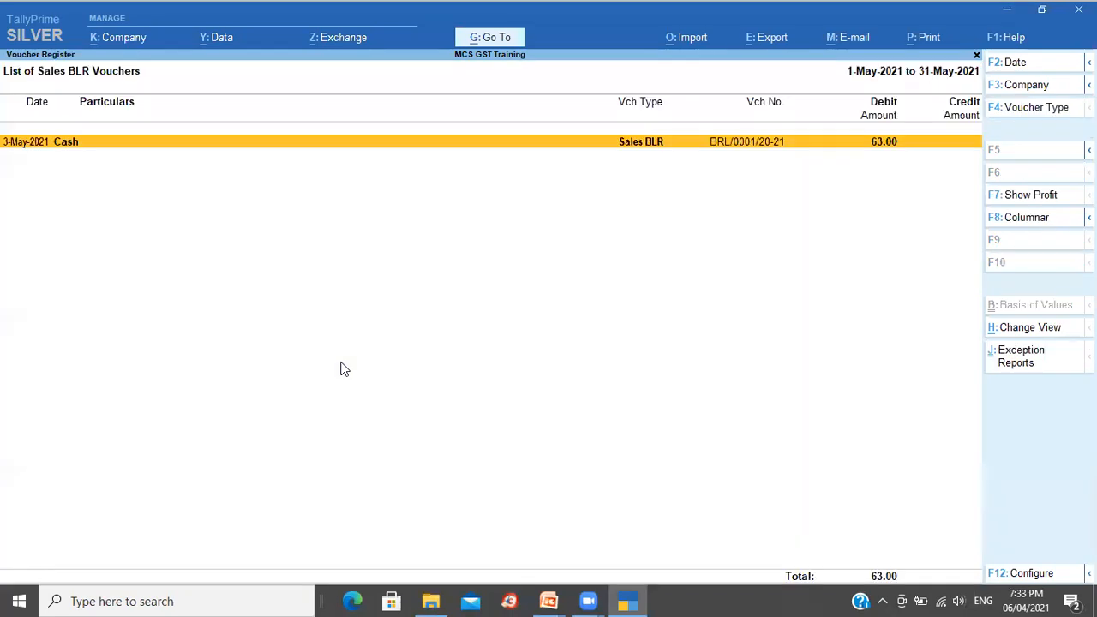
key("Escape")
key("Escape")
key("Escape")
key("Escape")
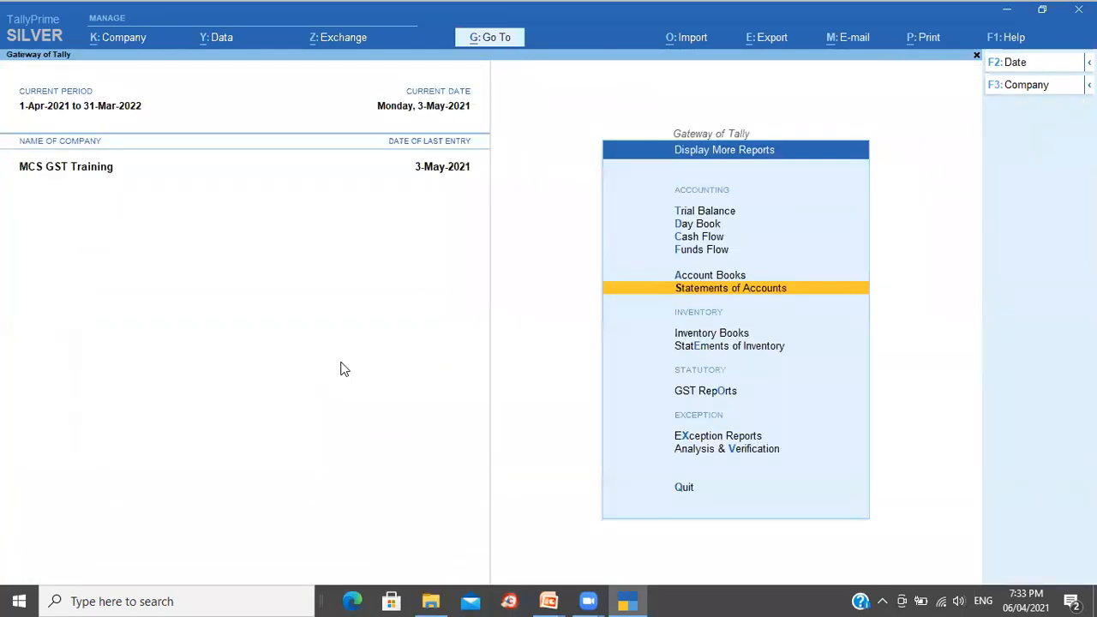
key("Escape")
Step: Change the current period to run from 1-Apr-2021 to 31-Mar-2024
key("alt+F2")
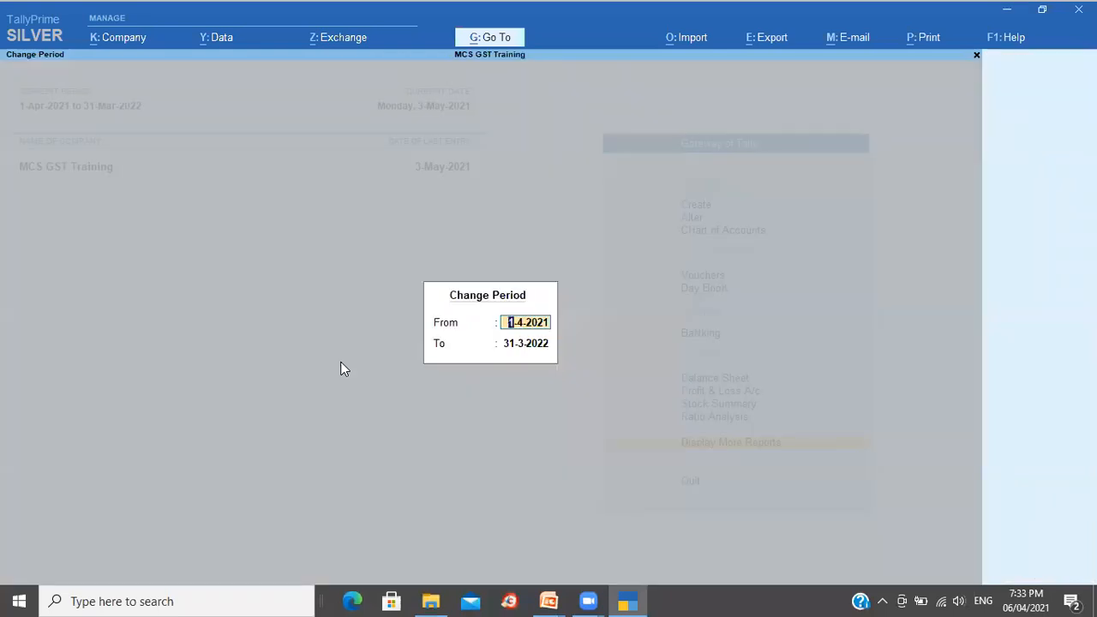
key("Return")
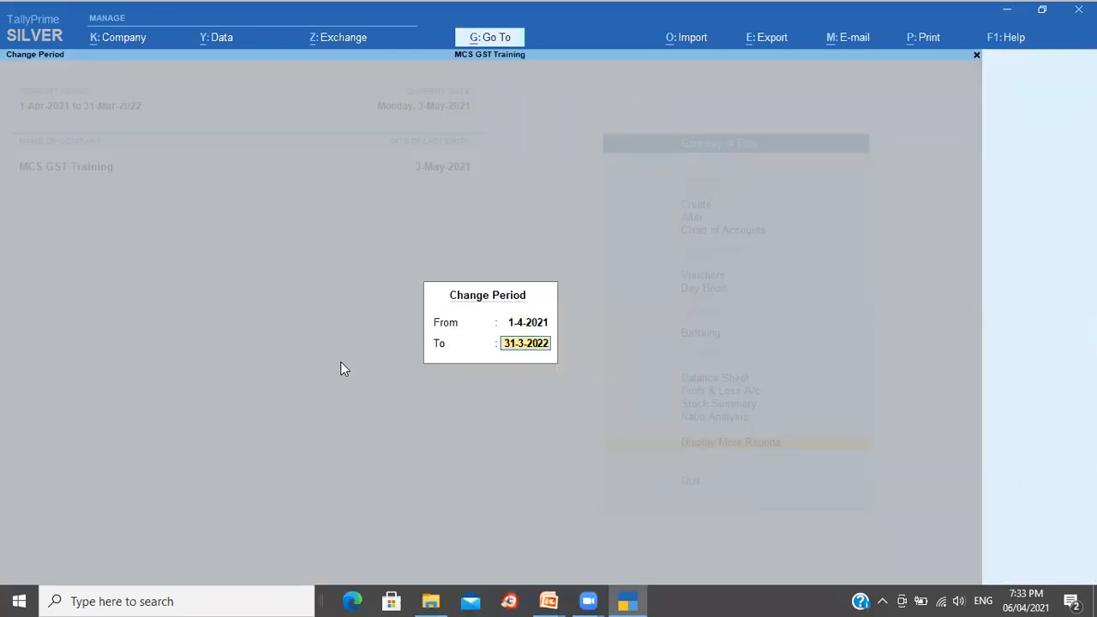
key("BackSpace")
type("4")
key("Return")
Step: Start a new Sales BLR voucher and date it 1-Apr-2022 to check its voucher number
key("Up")
key("Up")
key("Up")
key("Up")
key("Up")
key("Up")
key("Up")
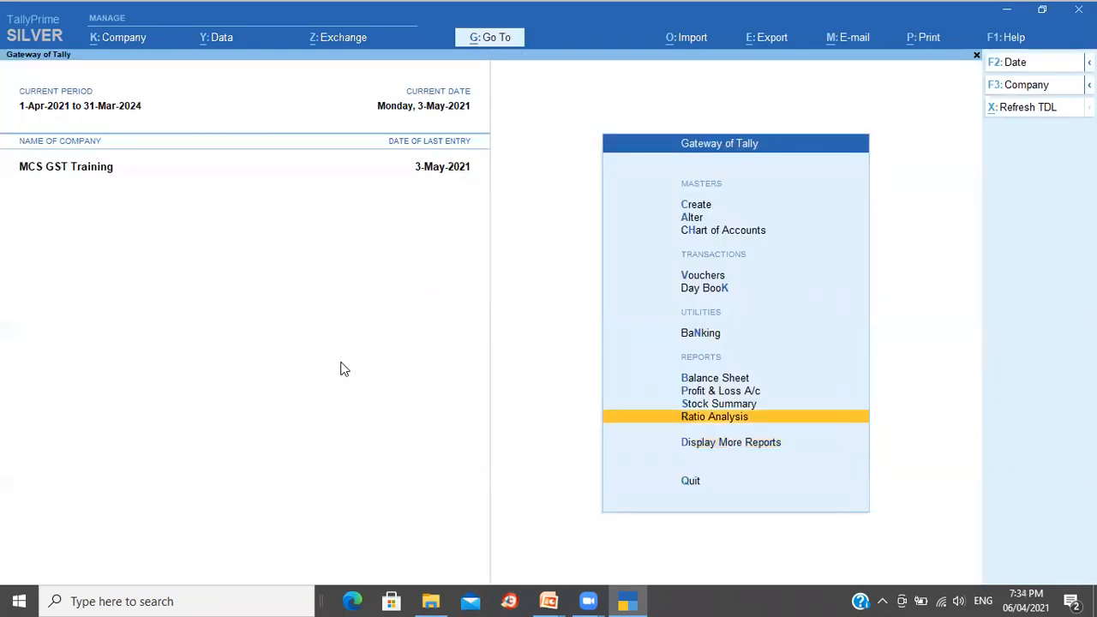
key("Return")
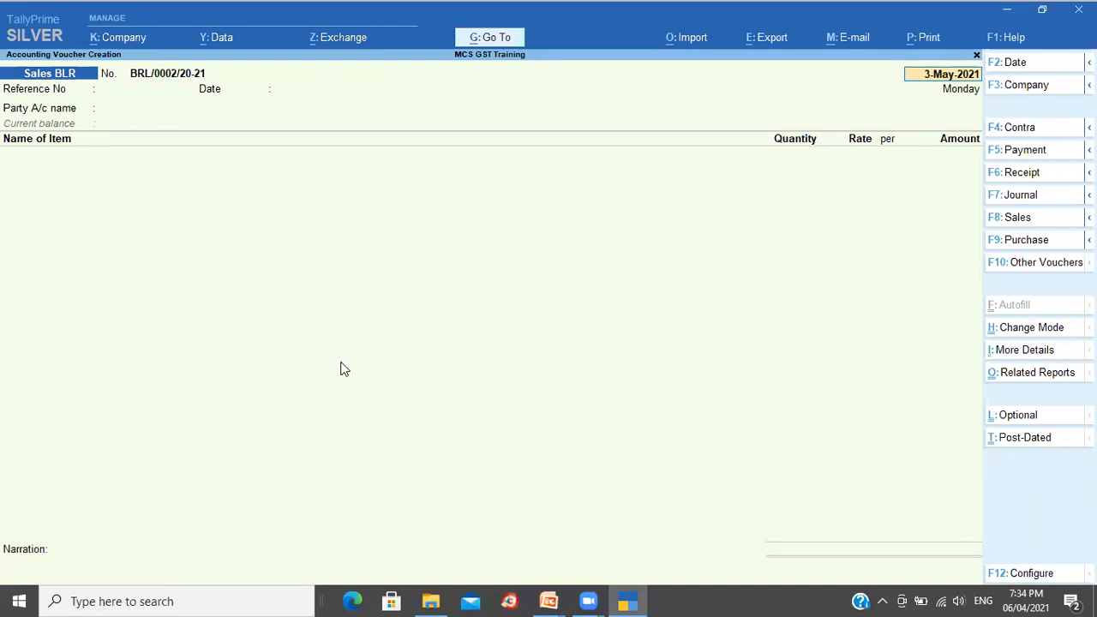
key("F2")
type("1422")
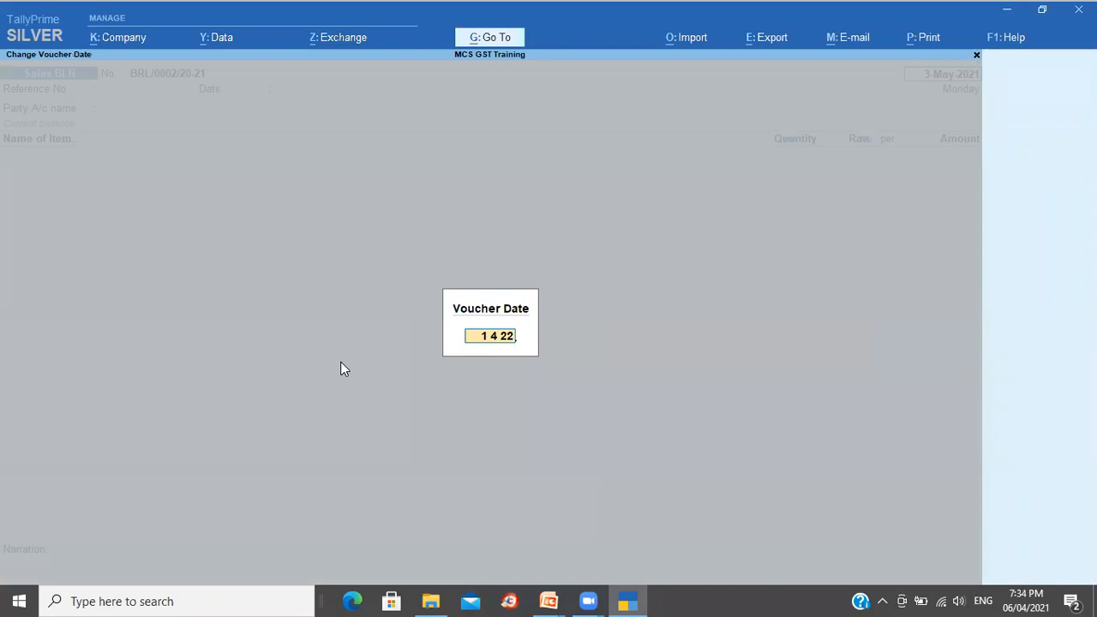
key("Return")
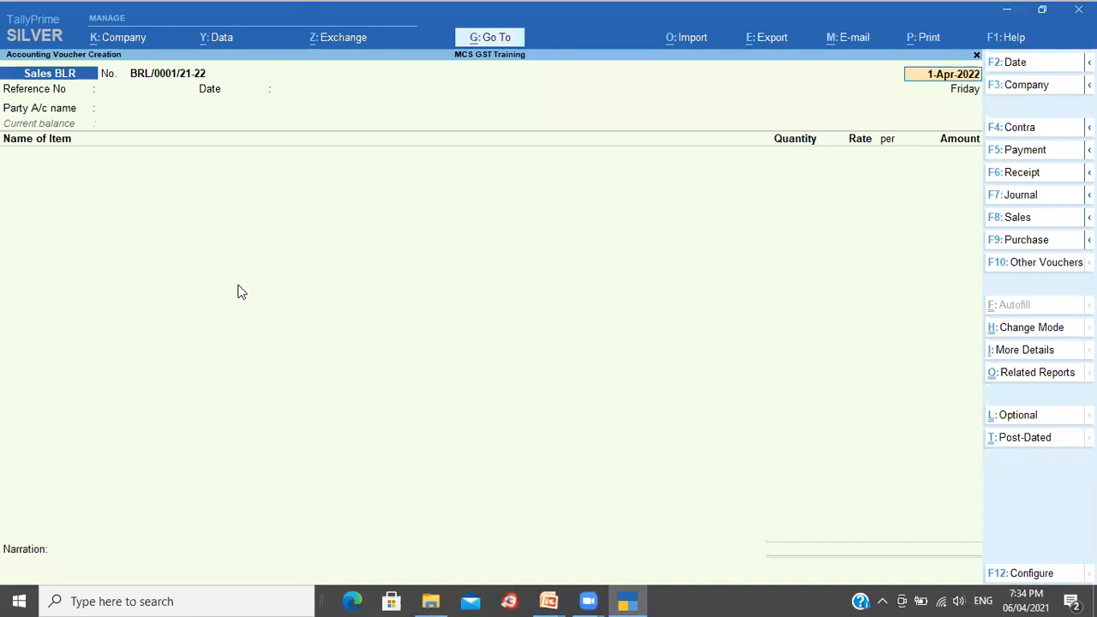
Step: Set the Sales BLR voucher date to 1-Apr-2023 to check its number, and leave the voucher unsaved
key("F2")
type("1423")
key("Return")
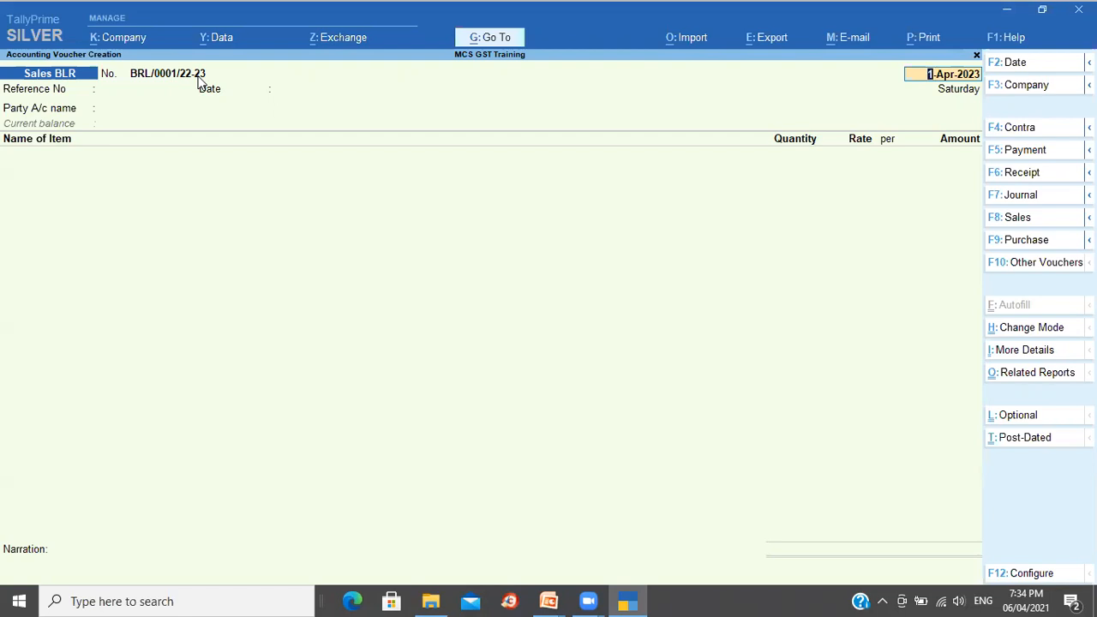
key("Escape")
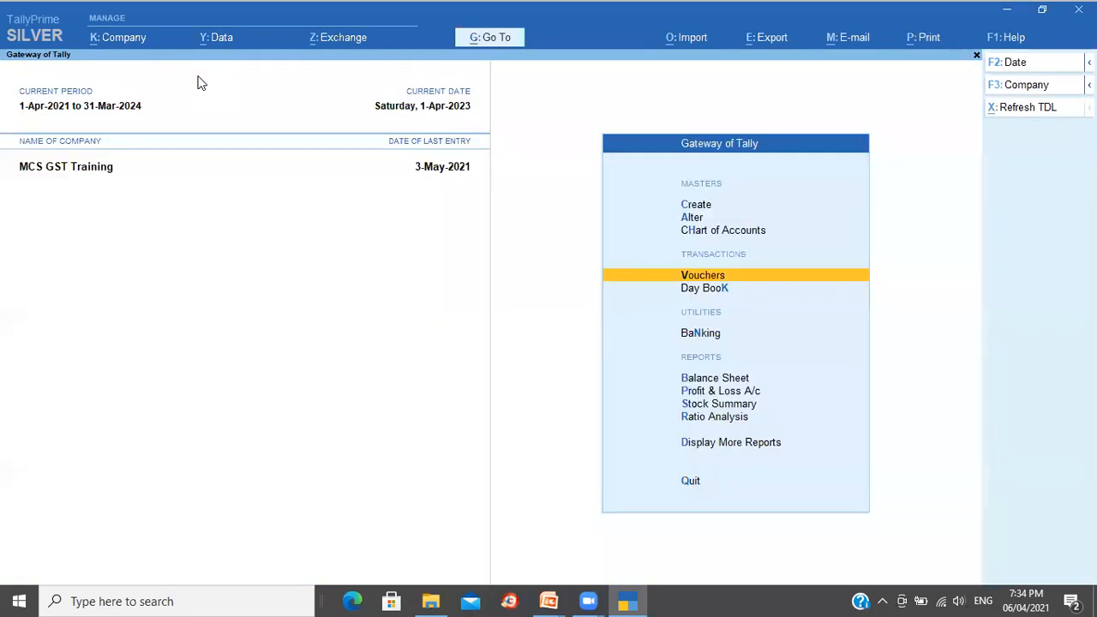
Step: Open the Payments HDFC voucher type for alteration from the Statistics report and go to its method of voucher numbering
key("d")
key("s")
key("s")
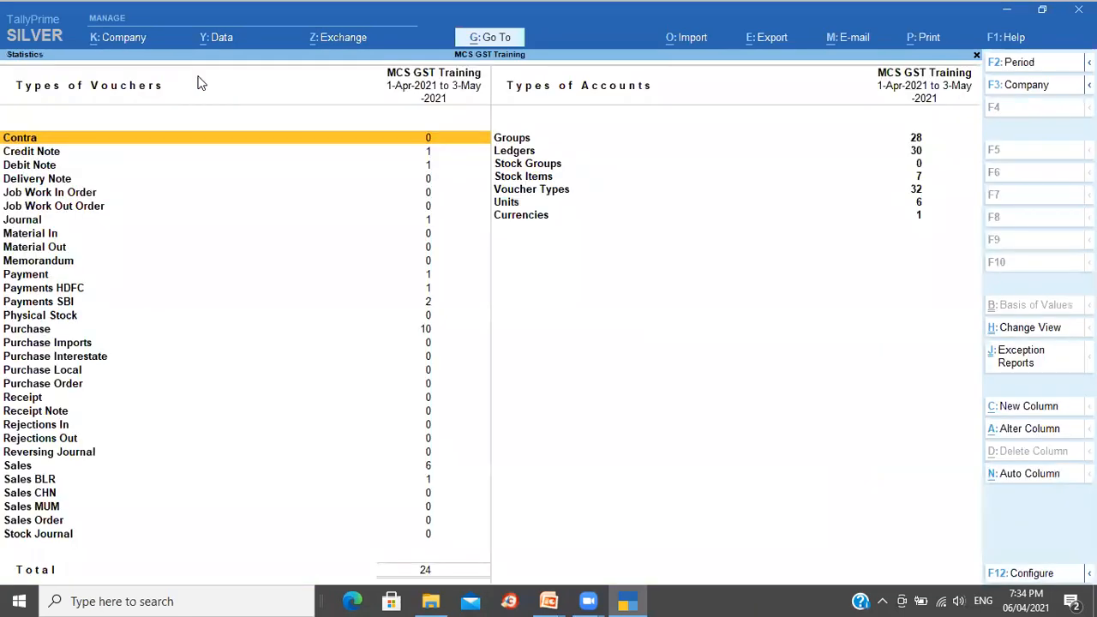
key("p")
key("Down")
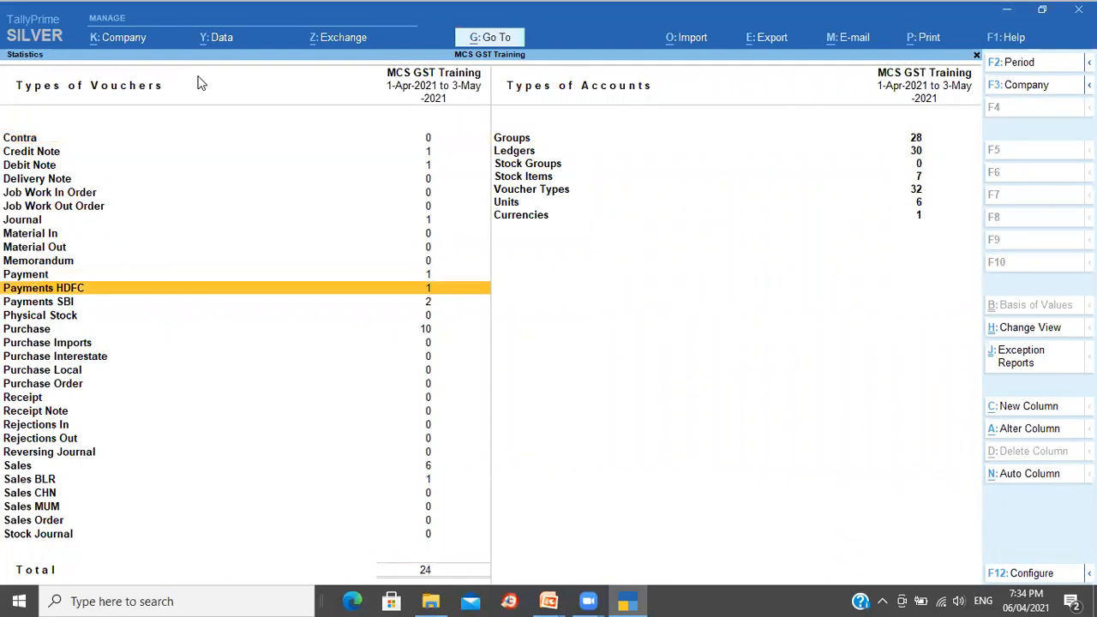
key("ctrl+Return")
key("Return")
key("Return")
key("Return")
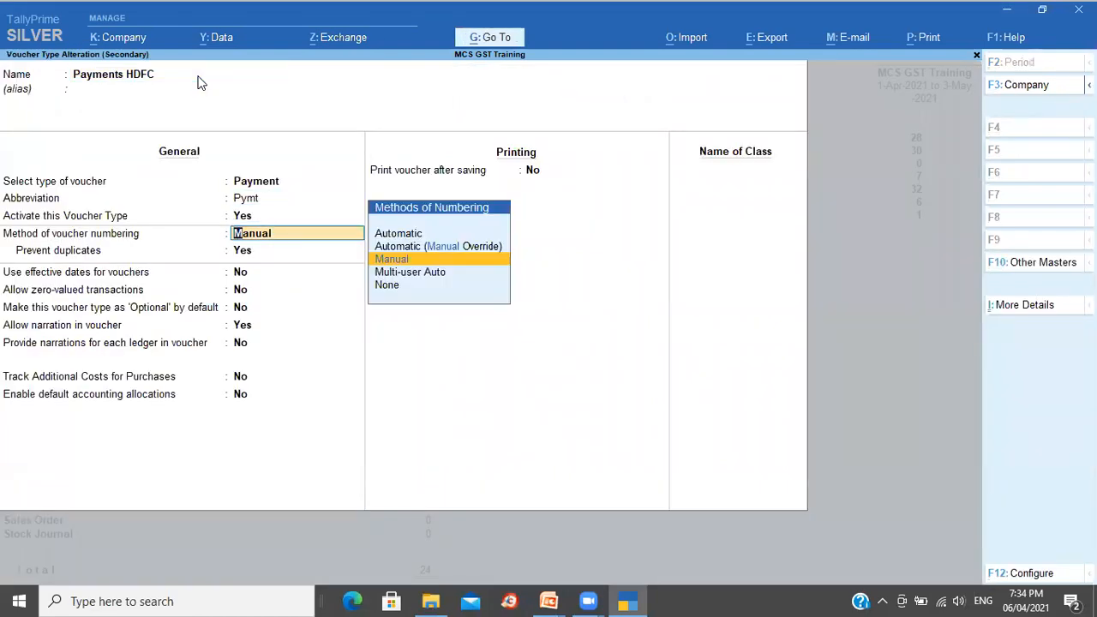
Step: Set the Payments HDFC voucher numbering method to Automatic and enable its advanced configuration
key("Down")
key("Down")
key("Up")
key("Up")
key("Up")
key("Up")
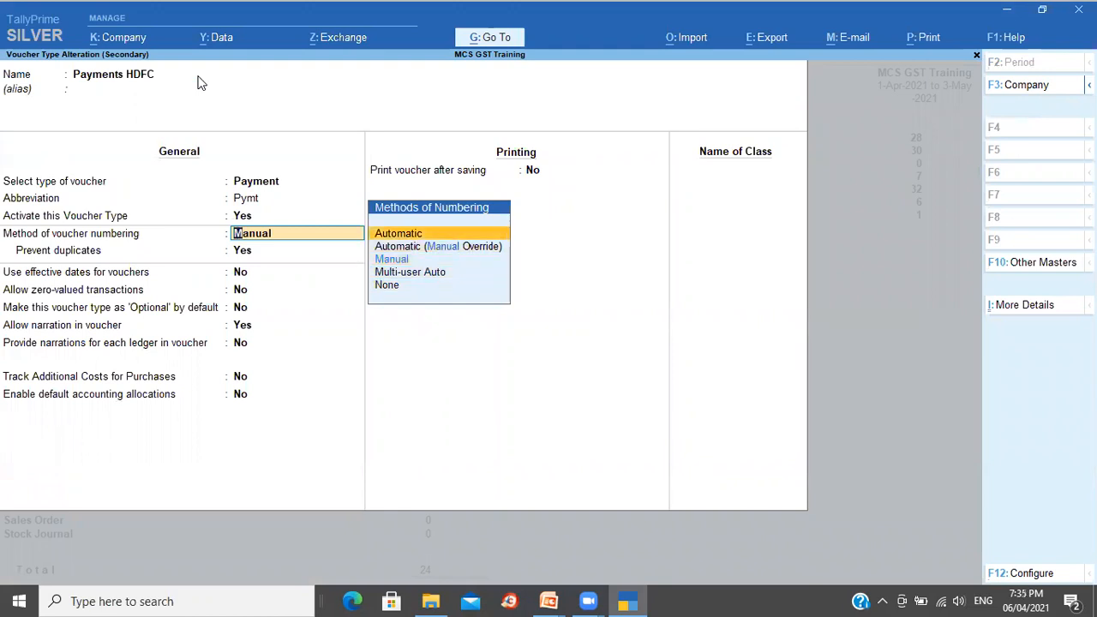
key("Return")
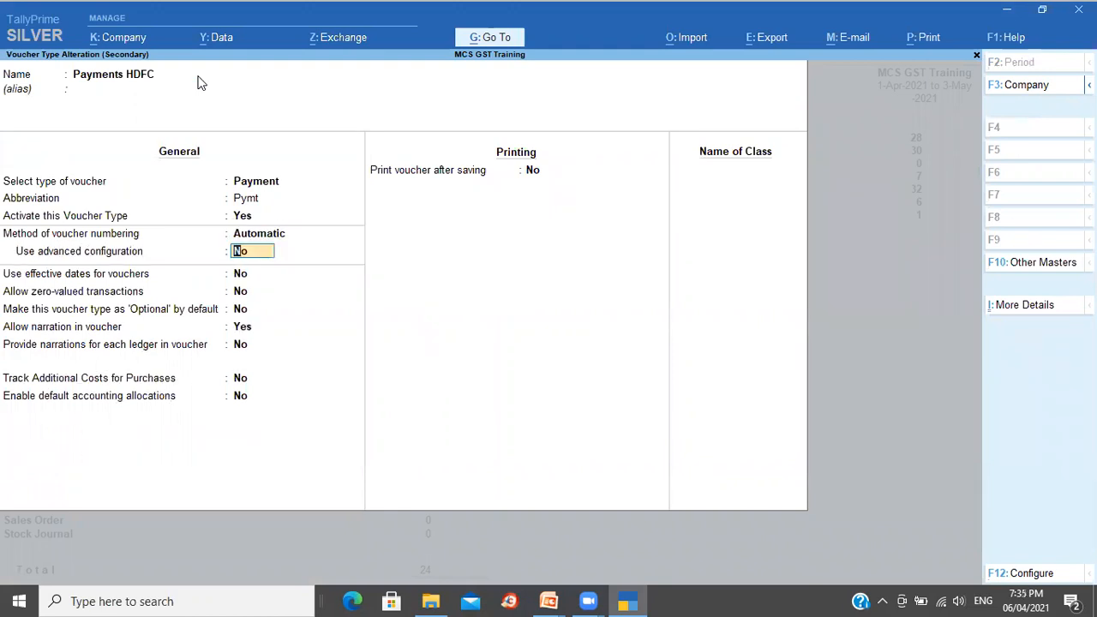
key("y")
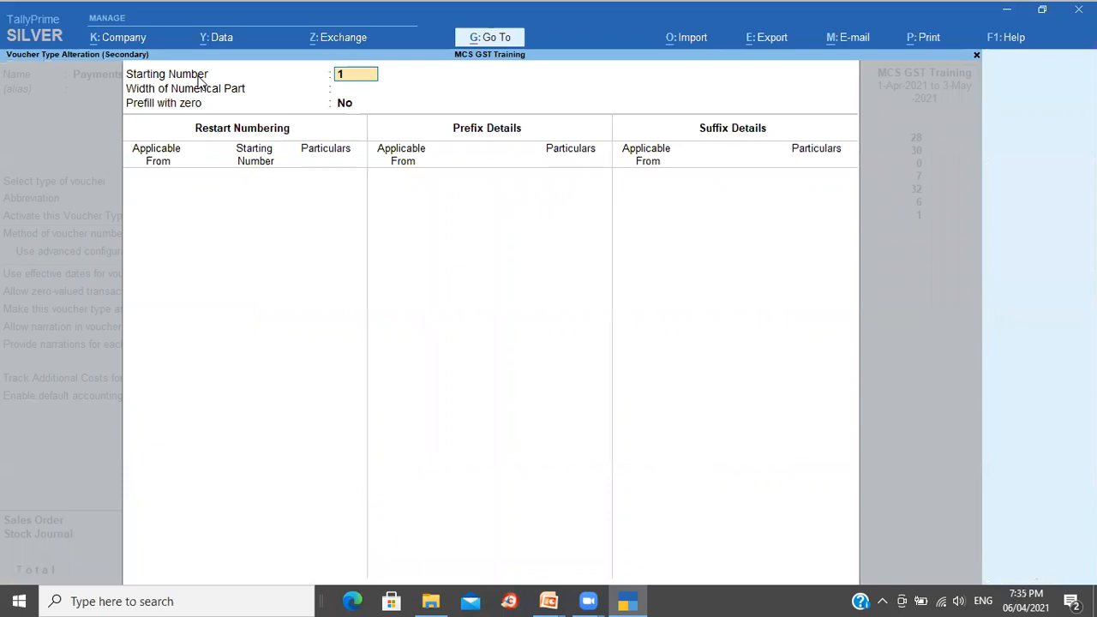
Step: Set the width of the numerical part to 3 and prefill the Payments HDFC numbers with zero
key("Return")
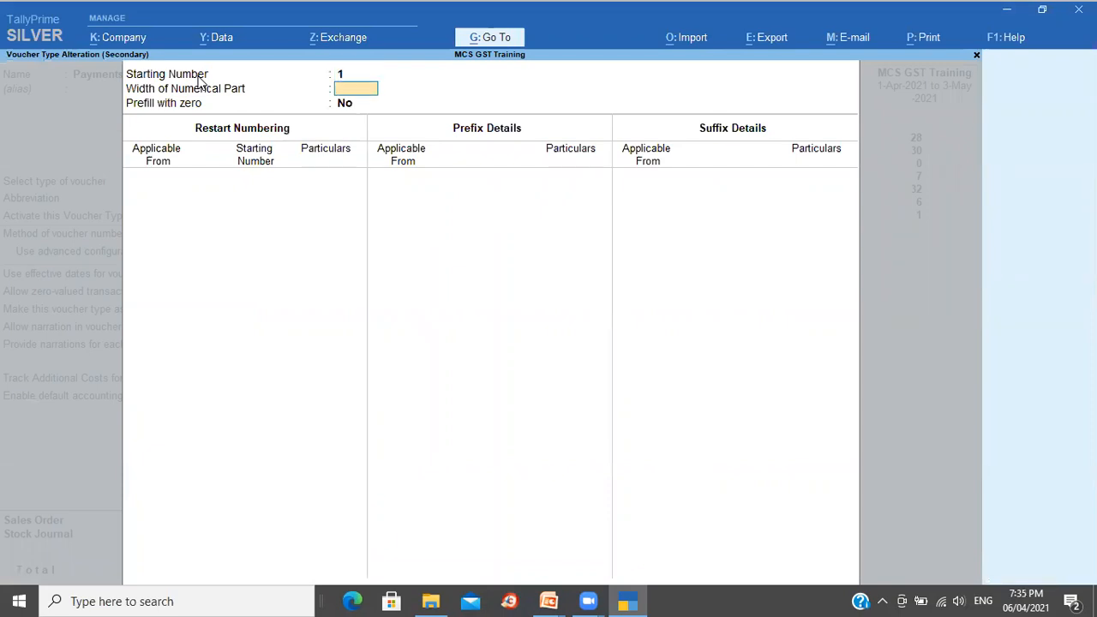
type("3")
key("Return")
type("y")
key("Return")
Step: Restart the Payments HDFC numbering from 1-Apr-2021 with starting number 1 and Monthly periodicity
type("1-4")
key("Return")
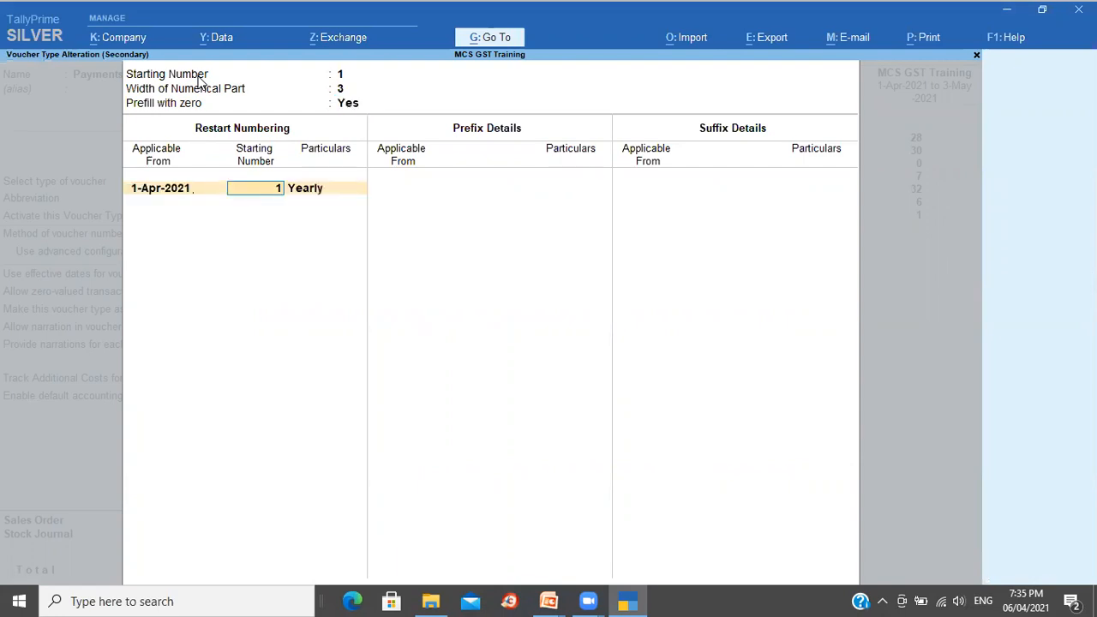
key("Return")
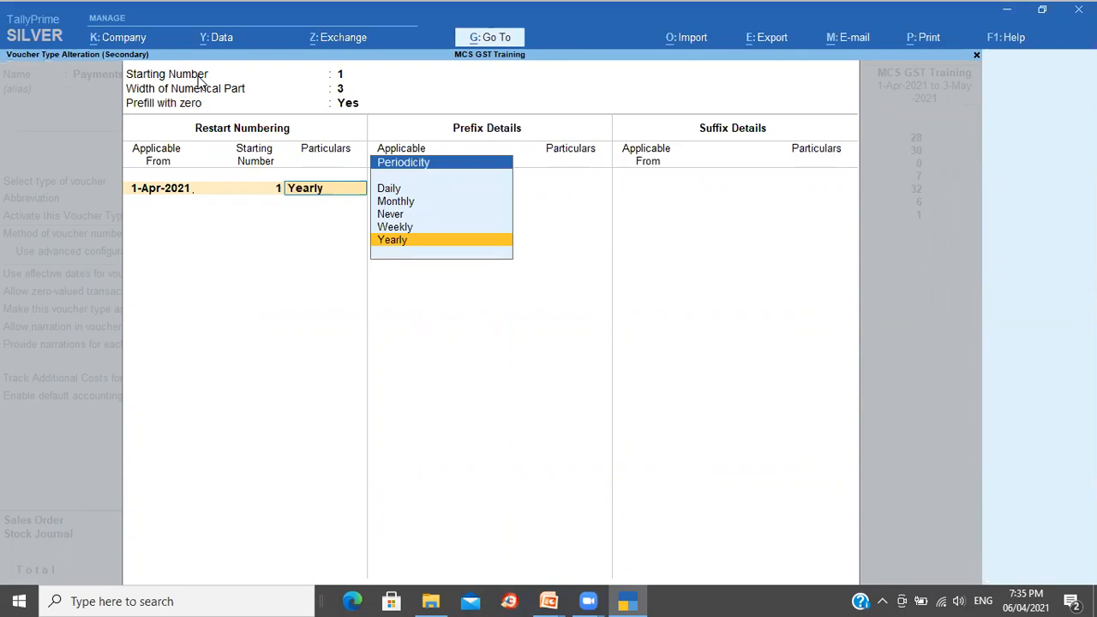
key("Up")
key("Up")
key("Up")
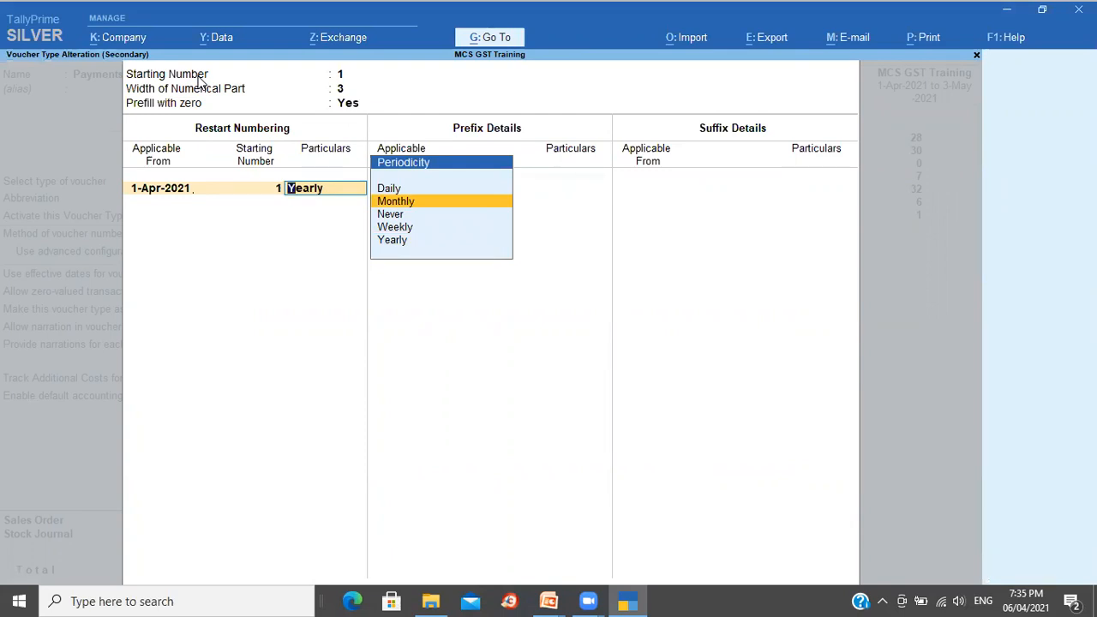
key("Return")
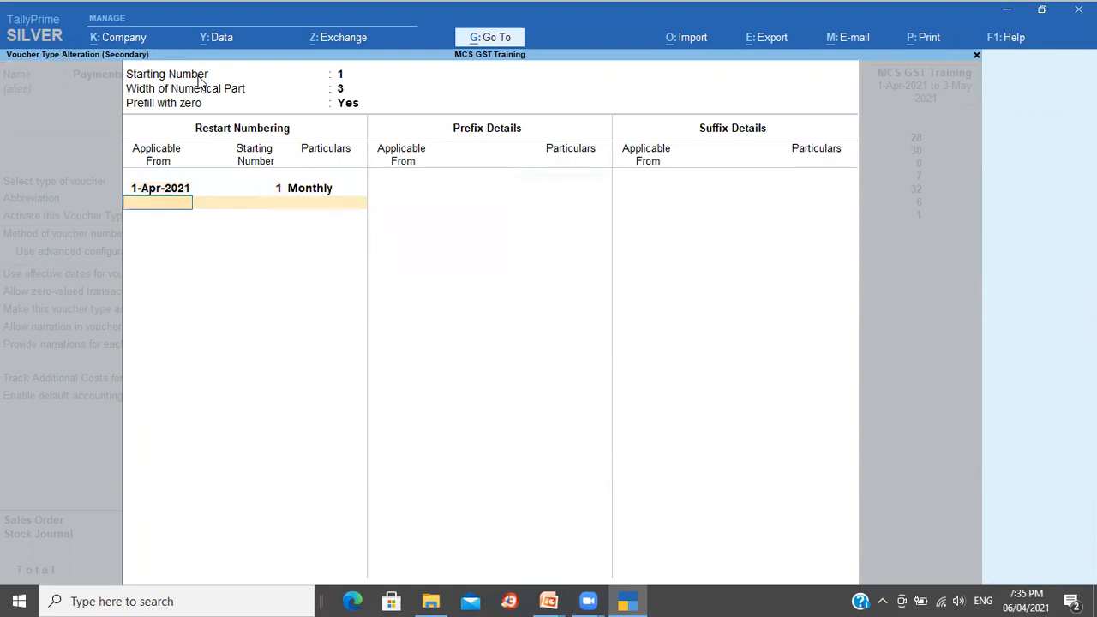
key("Return")
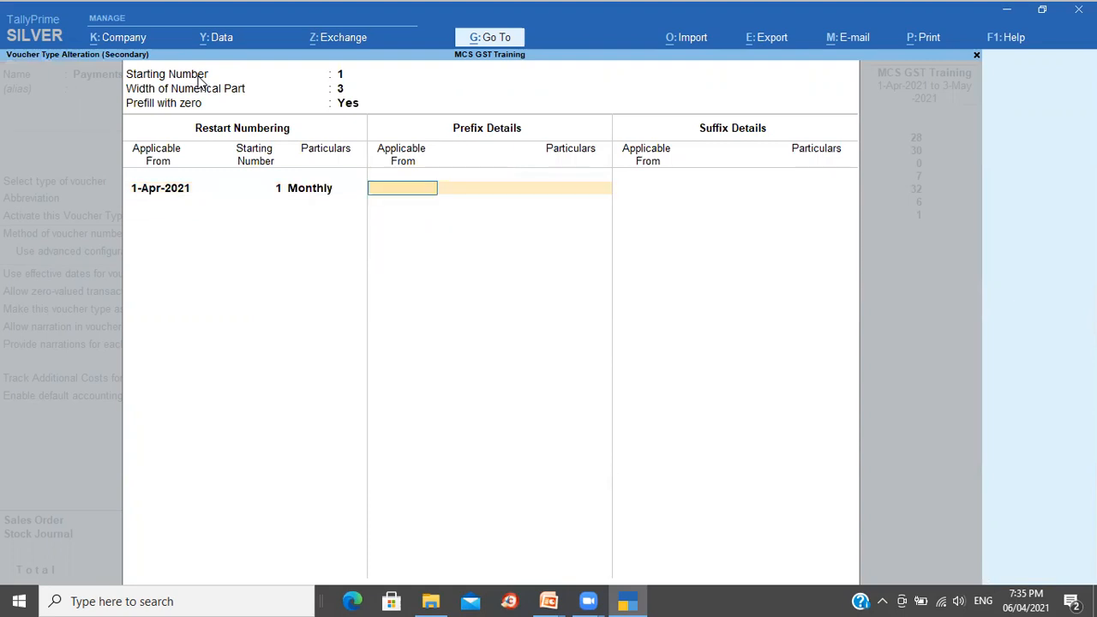
Step: Add the Payments HDFC prefixes APR from 1-Apr-2021 and MAY from 1-May-2021
type("1-4")
key("Return")
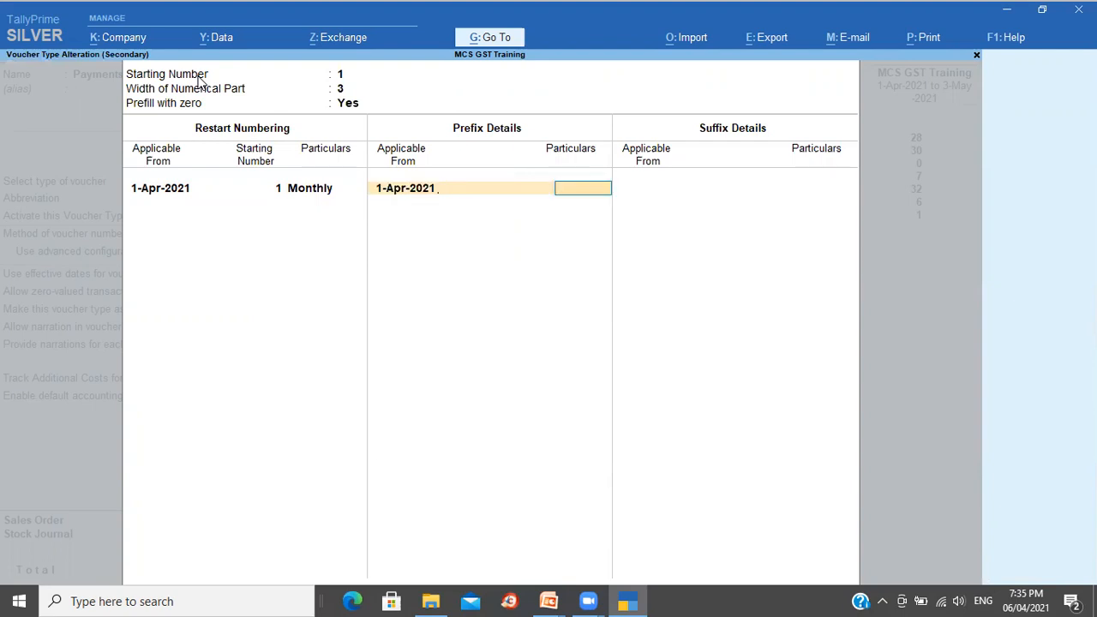
type("APR")
key("Return")
type("1 5 21")
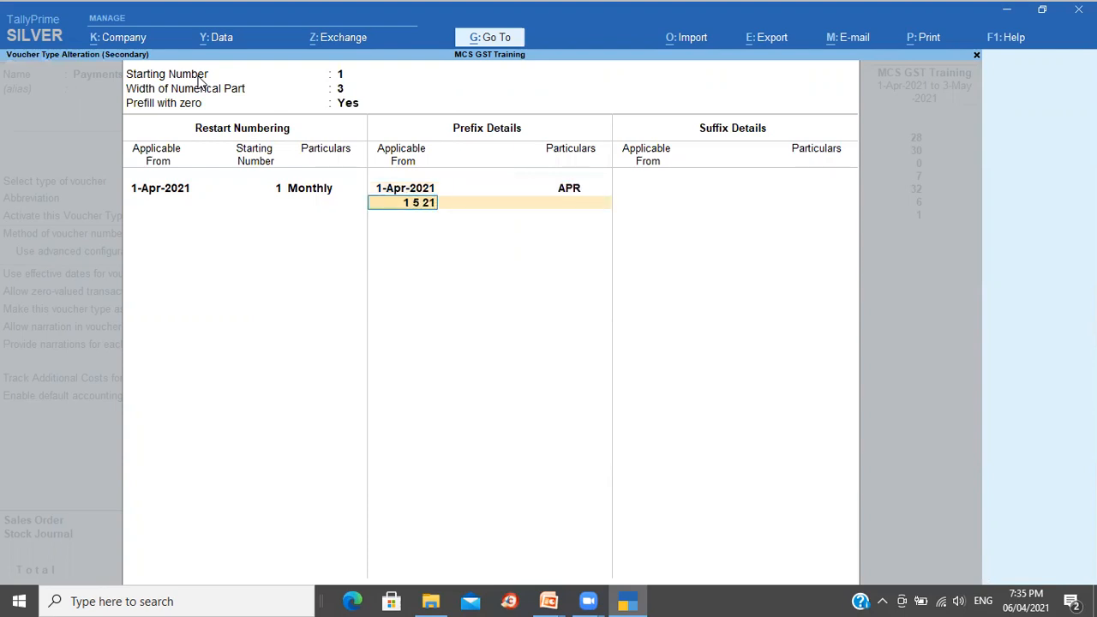
key("Return")
type("MAY")
key("Return")
Step: Add the prefixes JUN applicable from 1-Jun-2021 and JUL applicable from 1-Jul-2021
type("1 6")
key("Return")
type("JUN")
key("Return")
type("1")
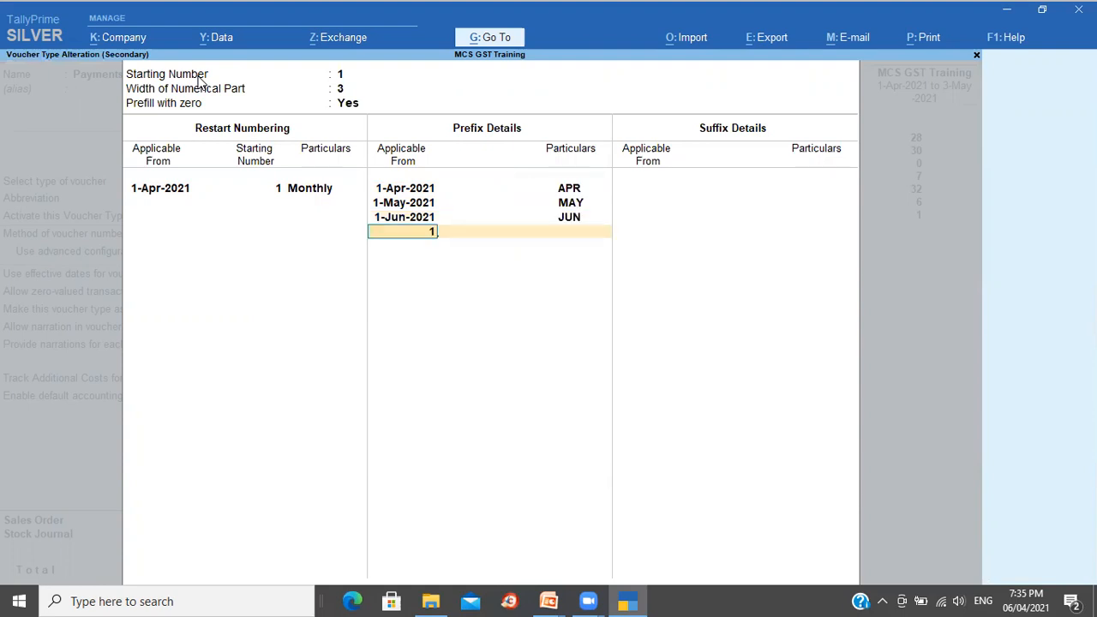
type(" 7")
key("Return")
type("JUL")
key("Return")
Step: Add the prefixes AUG applicable from 1-Aug-2021 and SEP applicable from 1-Sep-2021
type("1")
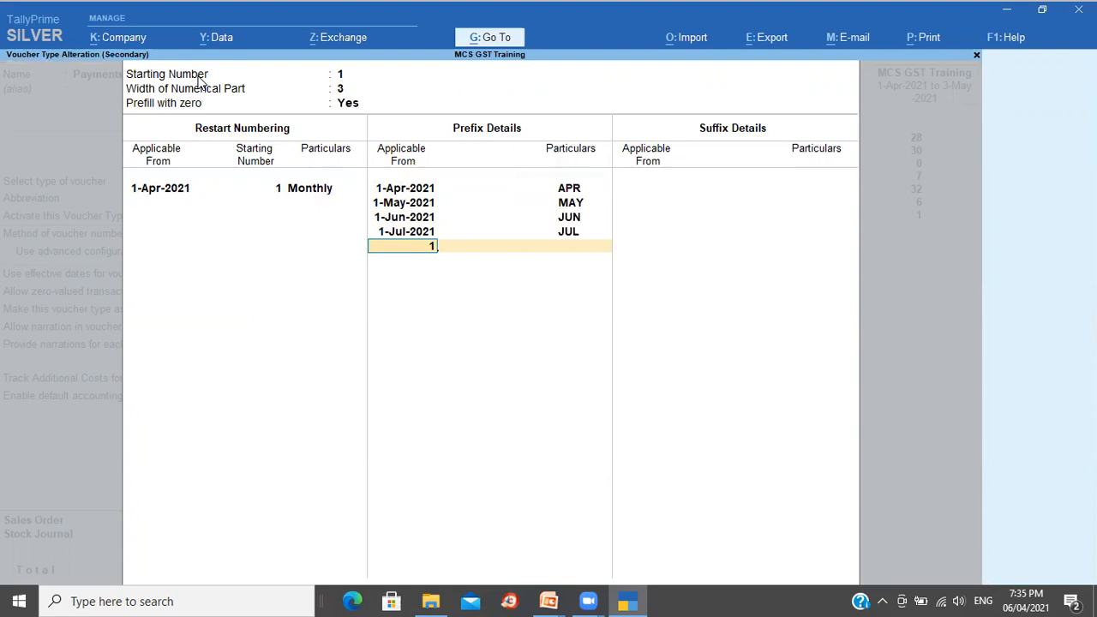
type(" 8")
key("Return")
type("AUG")
key("Return")
type("1 9")
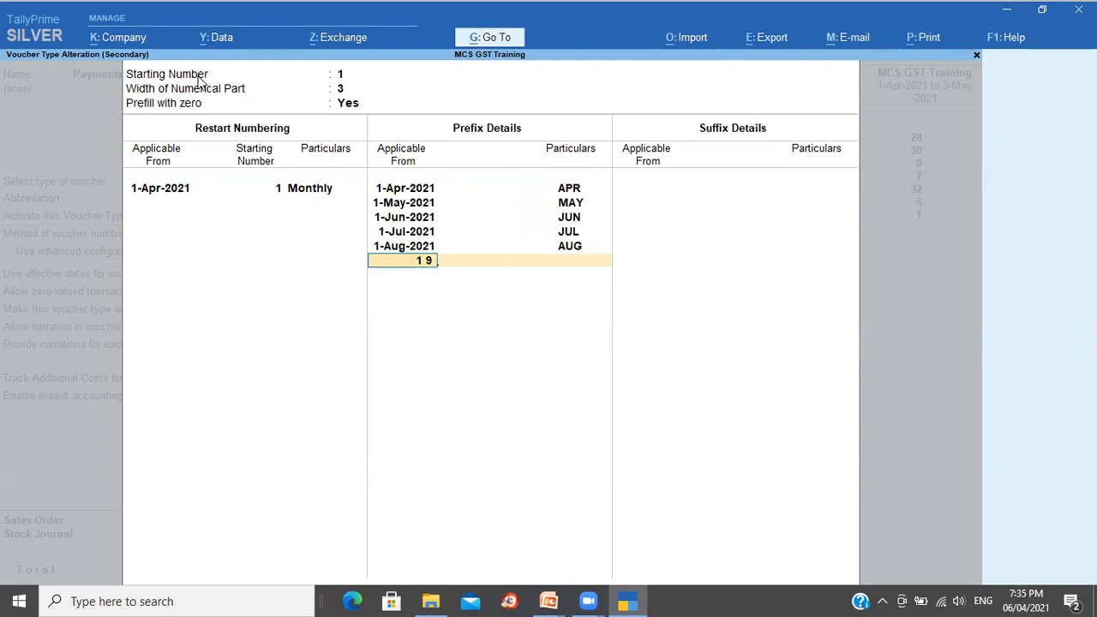
key("Return")
type("SEP")
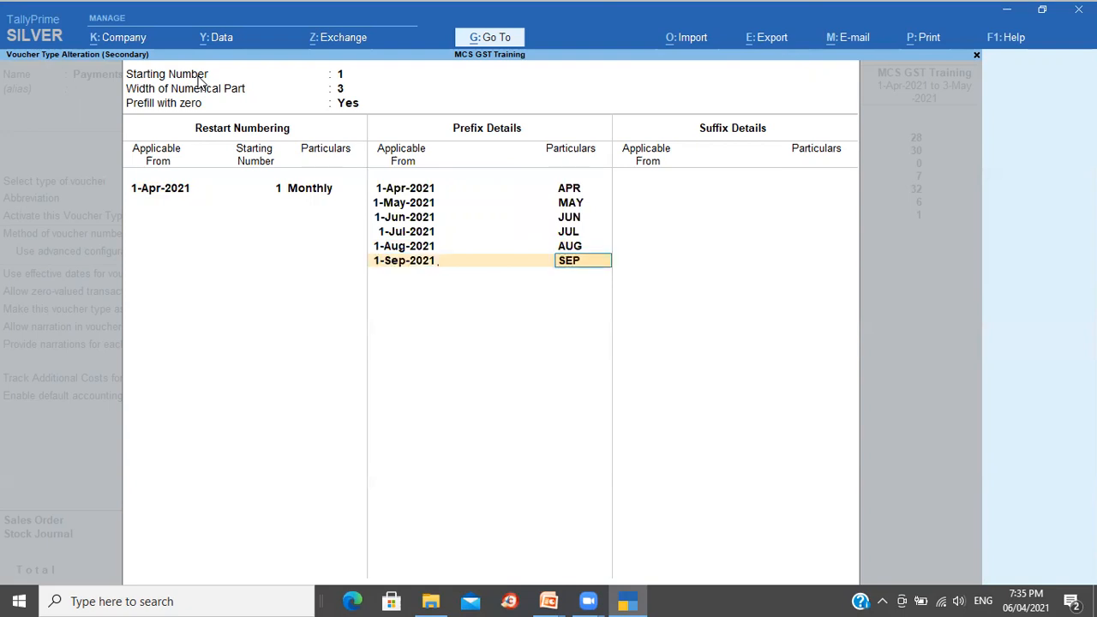
key("Return")
Step: Add the prefixes OCT from 1-Oct-2021 and NOV from 1-Nov-2021, and end the prefix list
type("1 10")
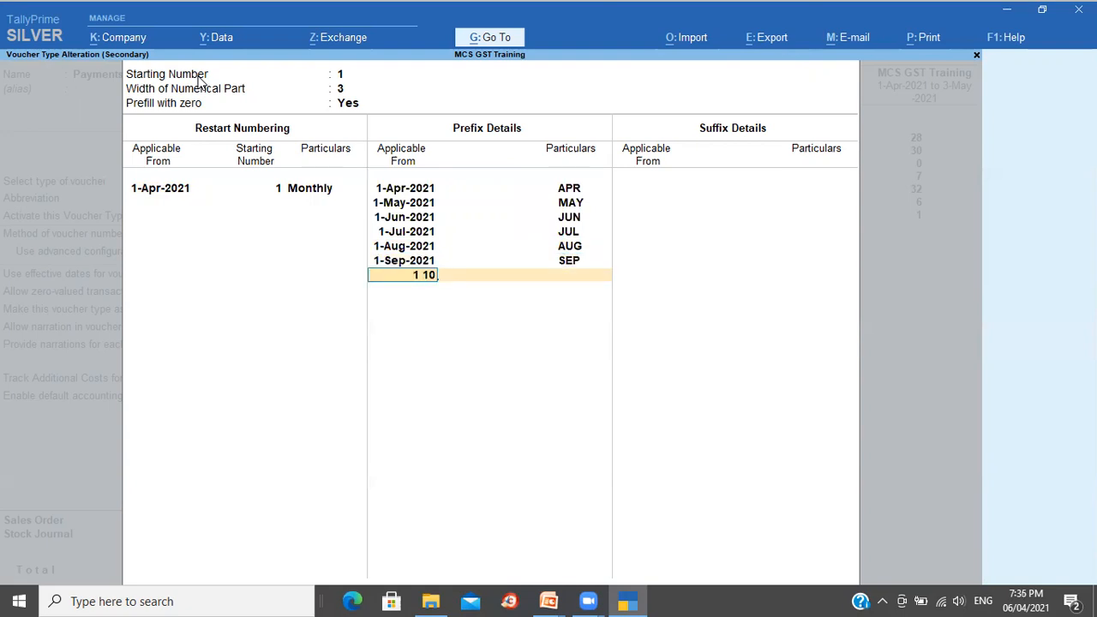
key("Return")
type("OCT")
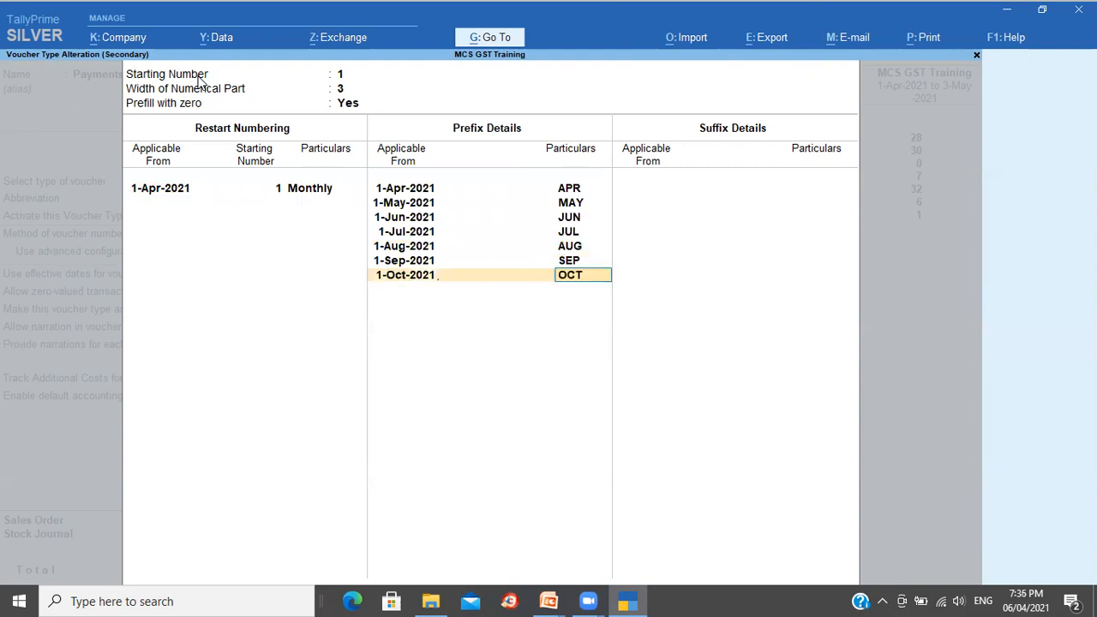
key("Return")
type("1")
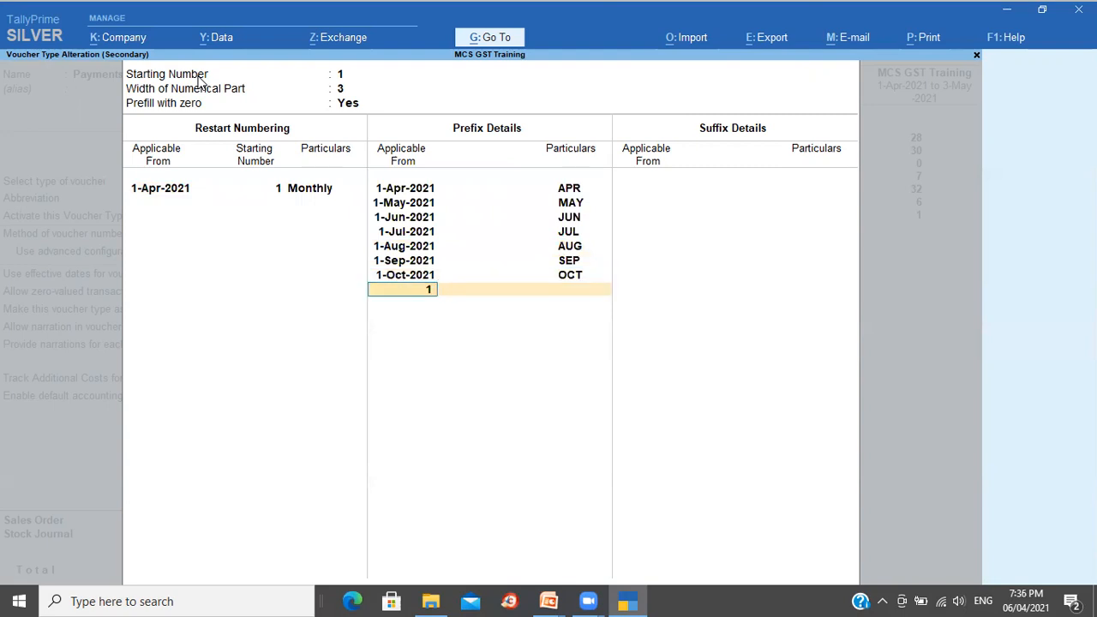
type(" 11")
key("Return")
type("NOV")
key("Return")
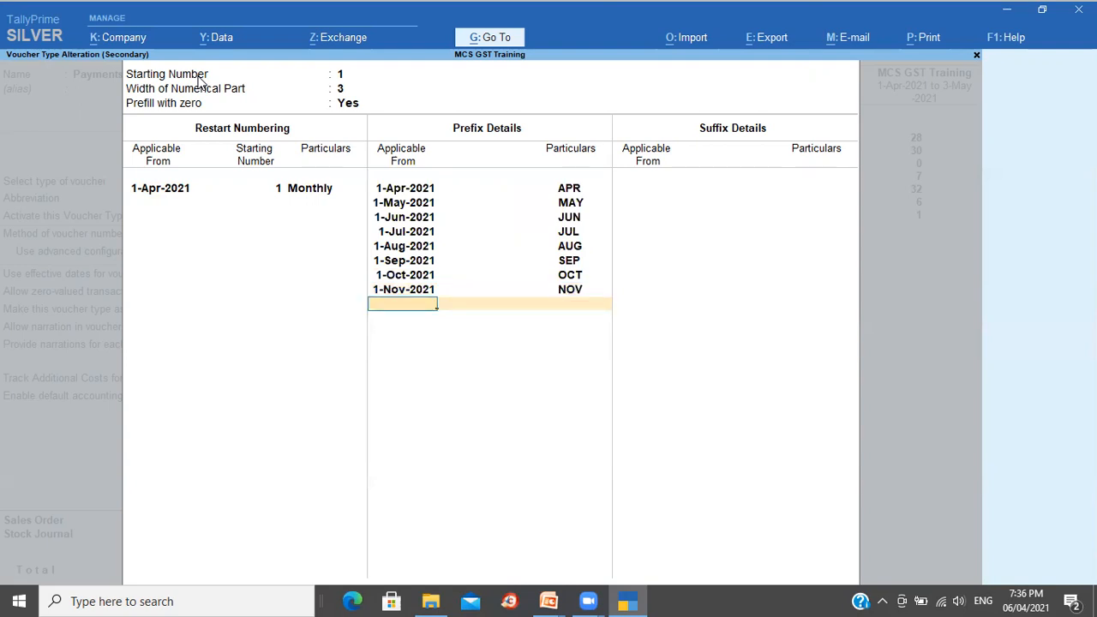
key("Return")
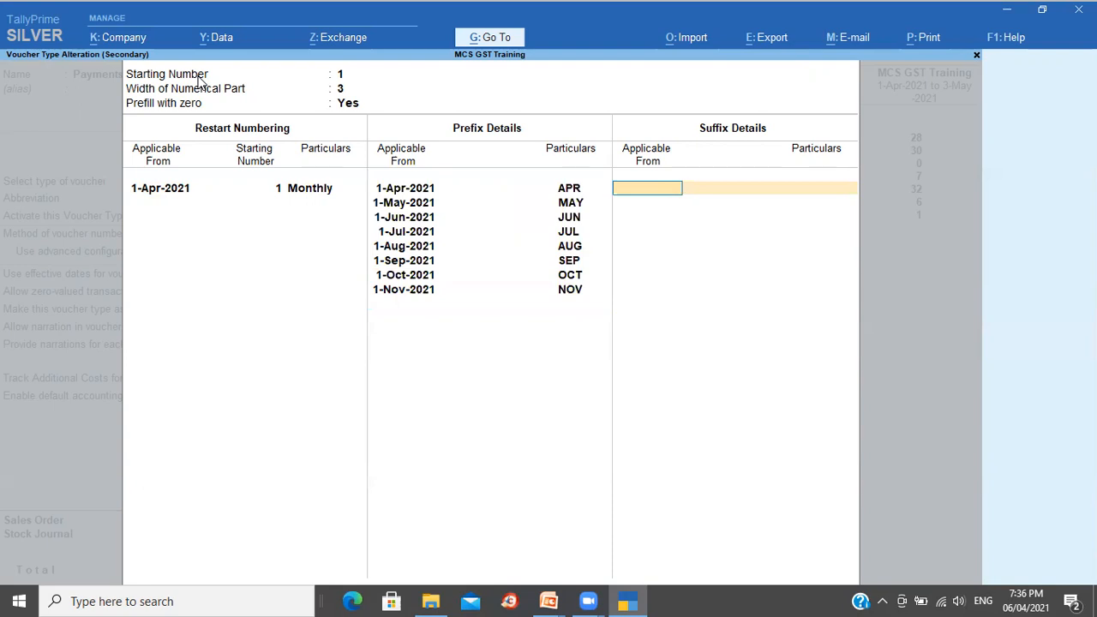
Step: Add the Payments HDFC suffixes /21/22 from 1-Apr-2021 and /22-23 from 1-Apr-2022
type("1 4")
key("Return")
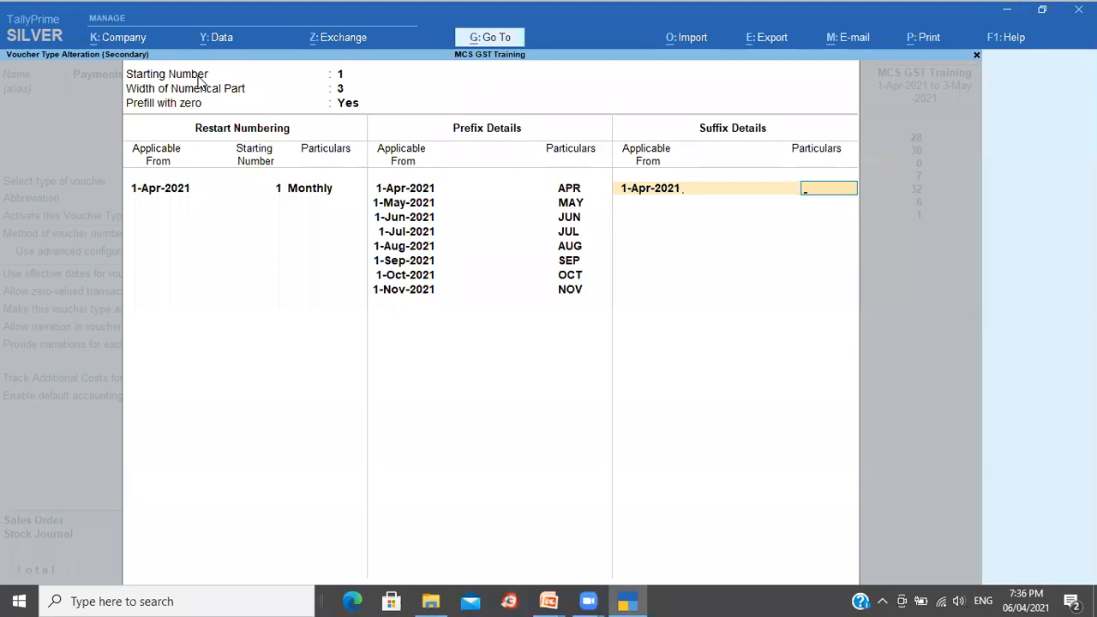
type("/21/22")
key("Return")
type("1 4")
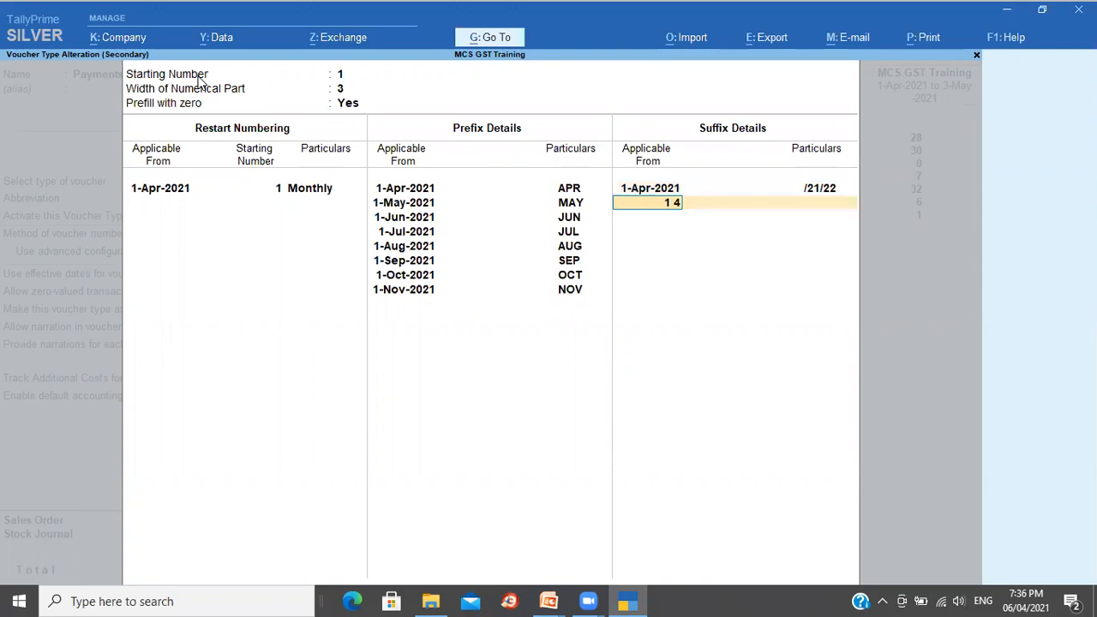
type(" 22")
key("Return")
type("/22-23")
key("Return")
Step: Add the suffix /23-24 applicable from 1-Apr-2023 and save the Payments HDFC voucher type
type("1")
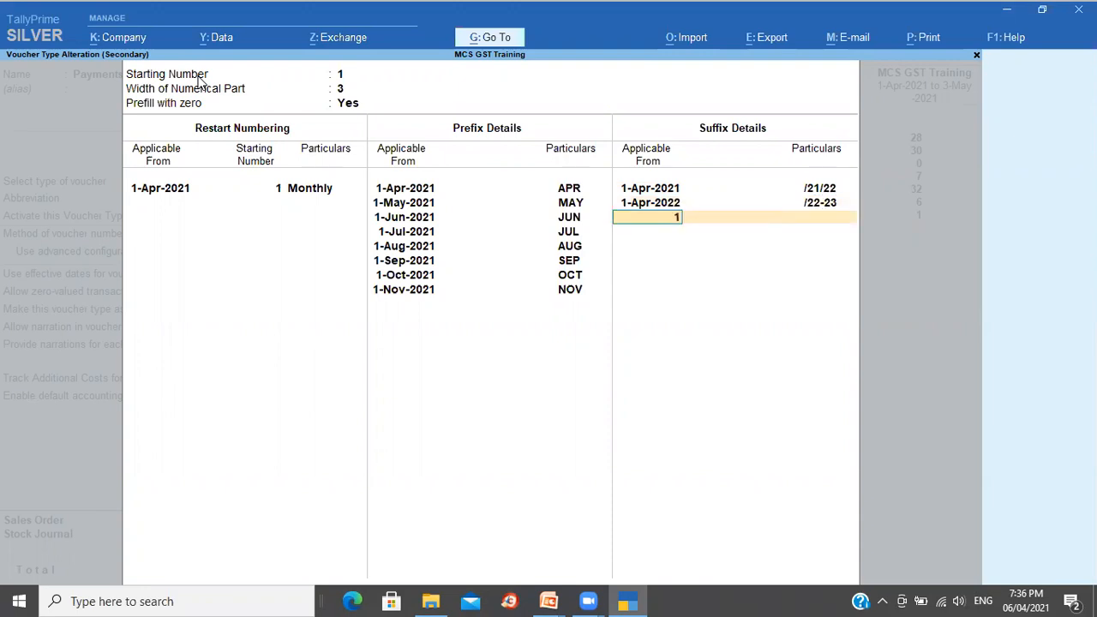
type(" 4 23")
key("Return")
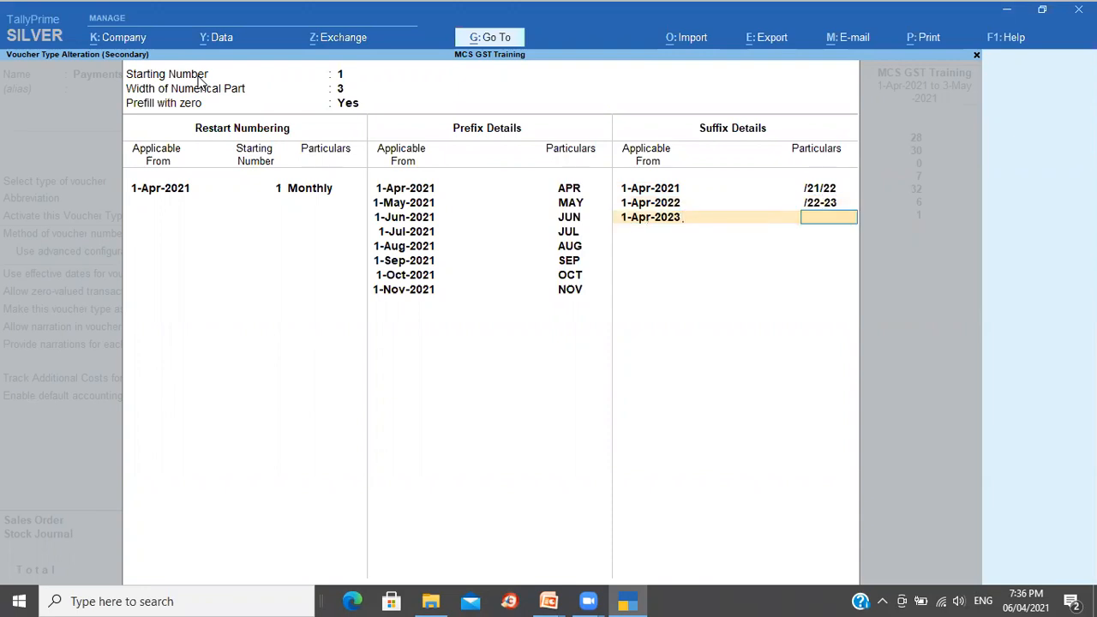
type("/23-24")
key("Return")
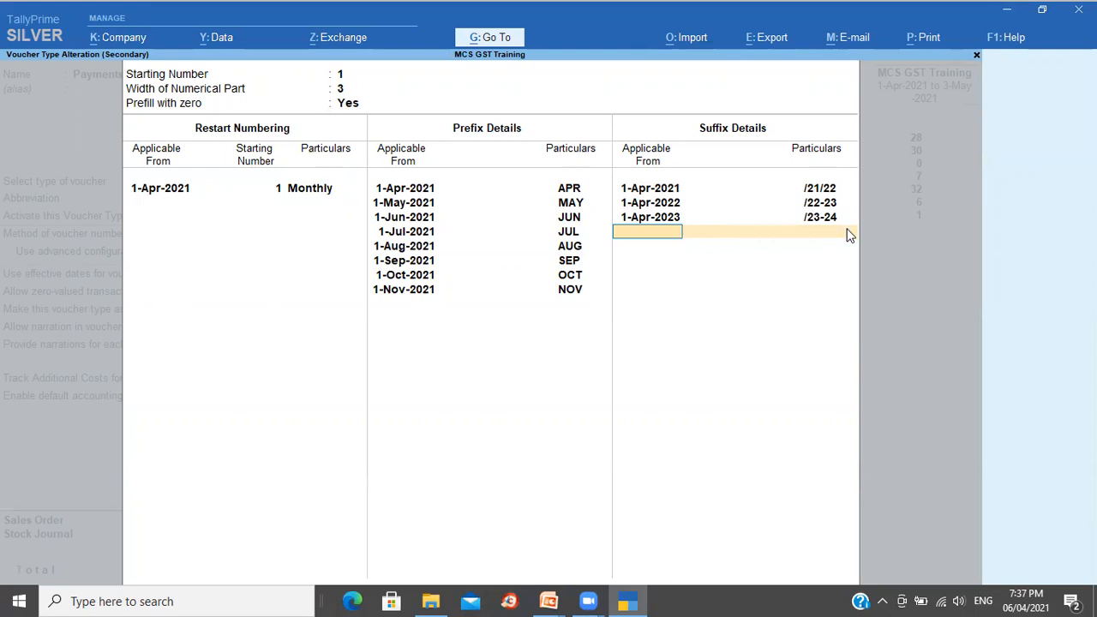
key("Return")
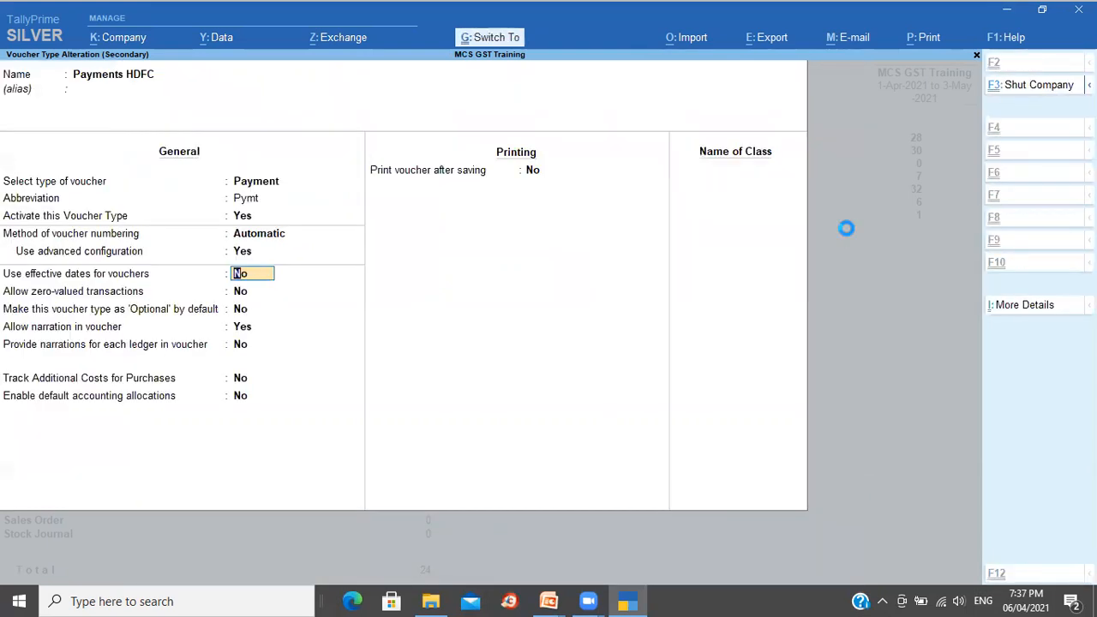
key("ctrl+a")
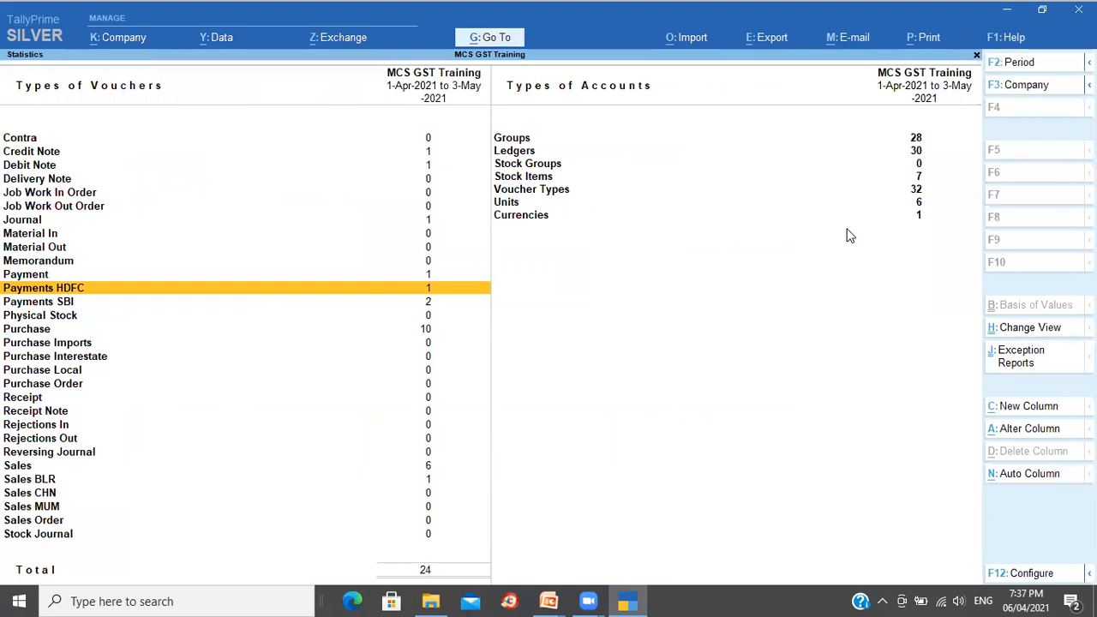
Step: Open the May 2021 Payments HDFC voucher to check its number, and return to the Statistics report
key("Return")
key("Return")
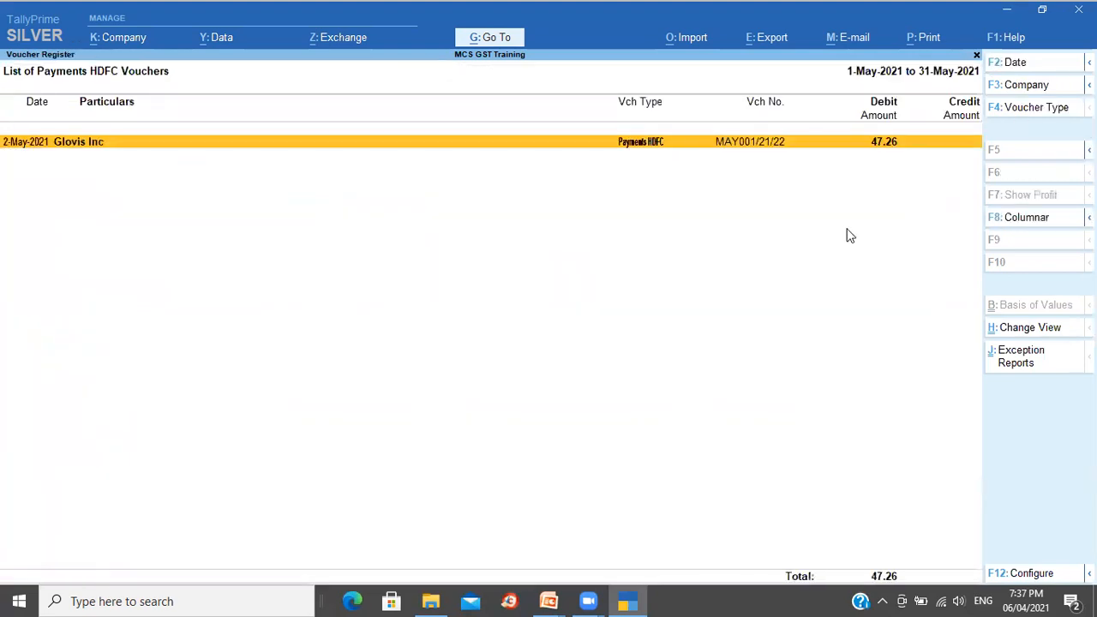
key("Return")
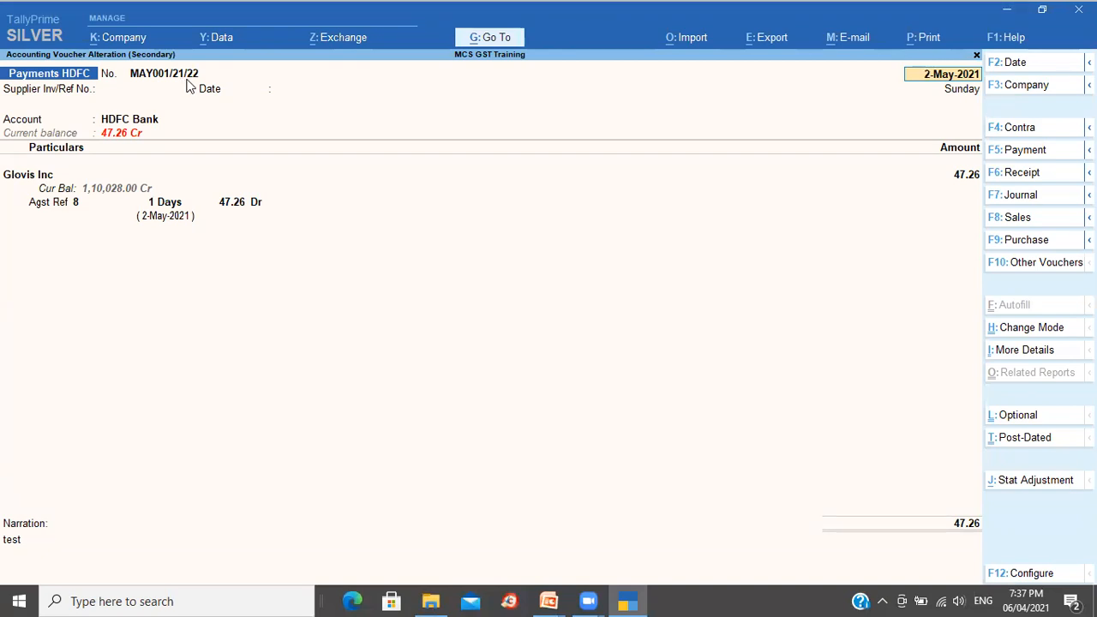
key("Escape")
key("Escape")
key("Escape")
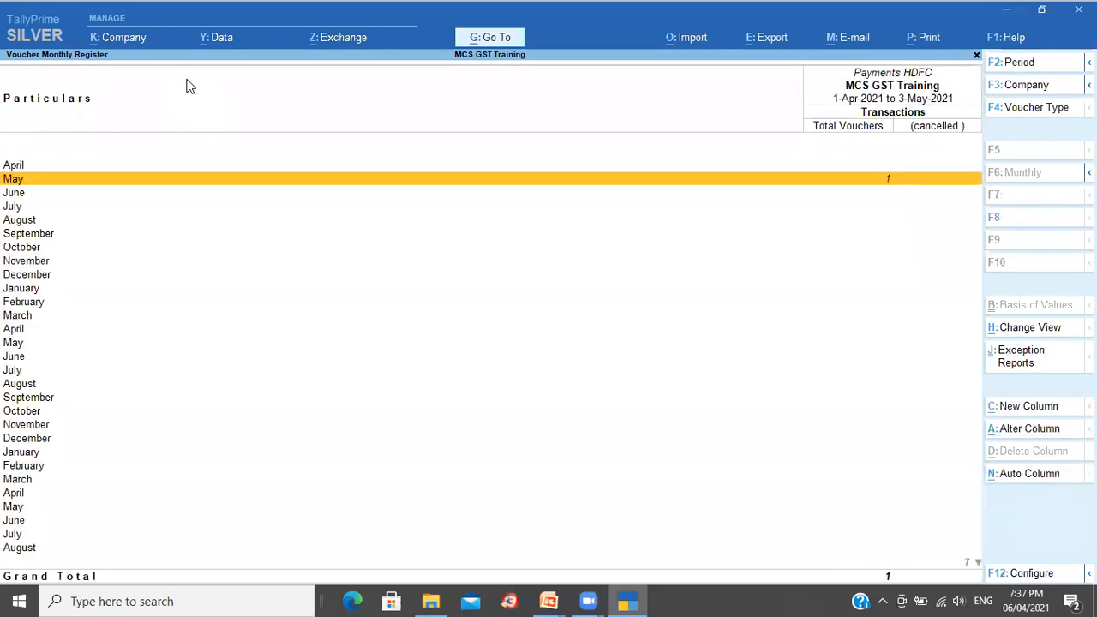
key("Escape")
Step: Reopen the Payments HDFC voucher type for alteration and go to its advanced numbering configuration
key("ctrl+Return")
key("Return")
key("Return")
key("Return")
key("Return")
key("Return")
key("y")
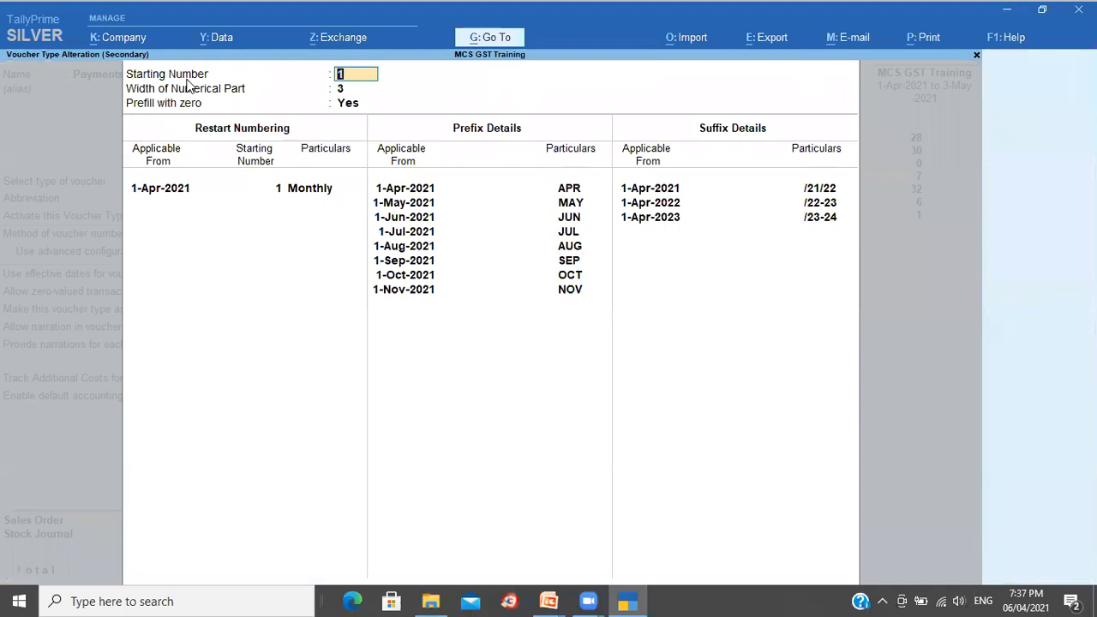
Step: Change the suffix applicable from 1-Apr-2021 to /21-22 and accept the numbering configuration
left_click(826, 193)
key("BackSpace")
key("BackSpace")
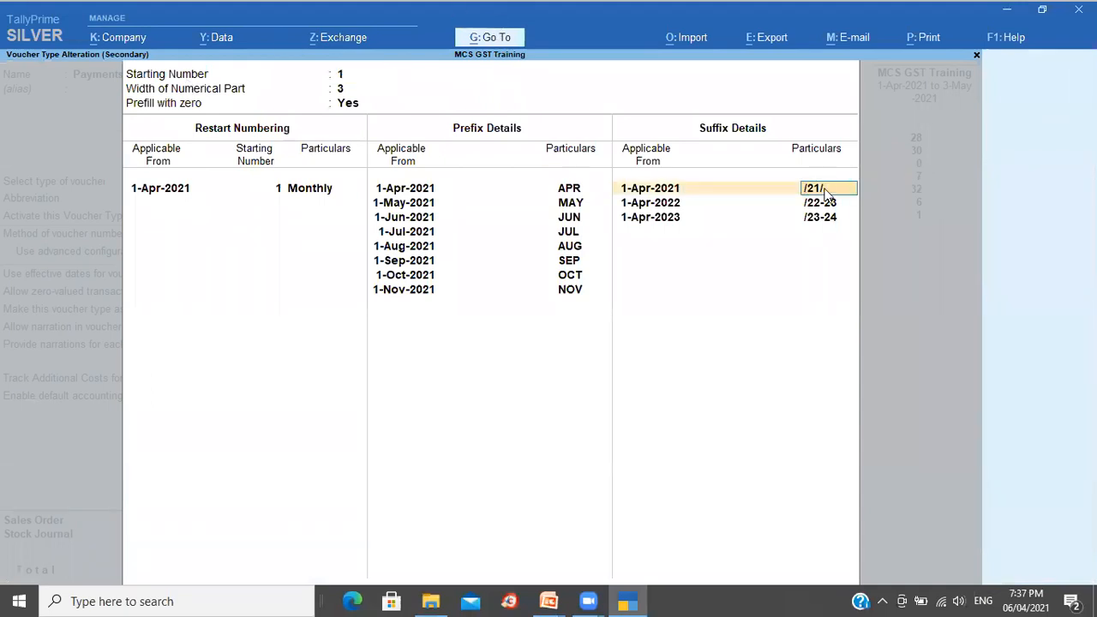
type("22")
key("Return")
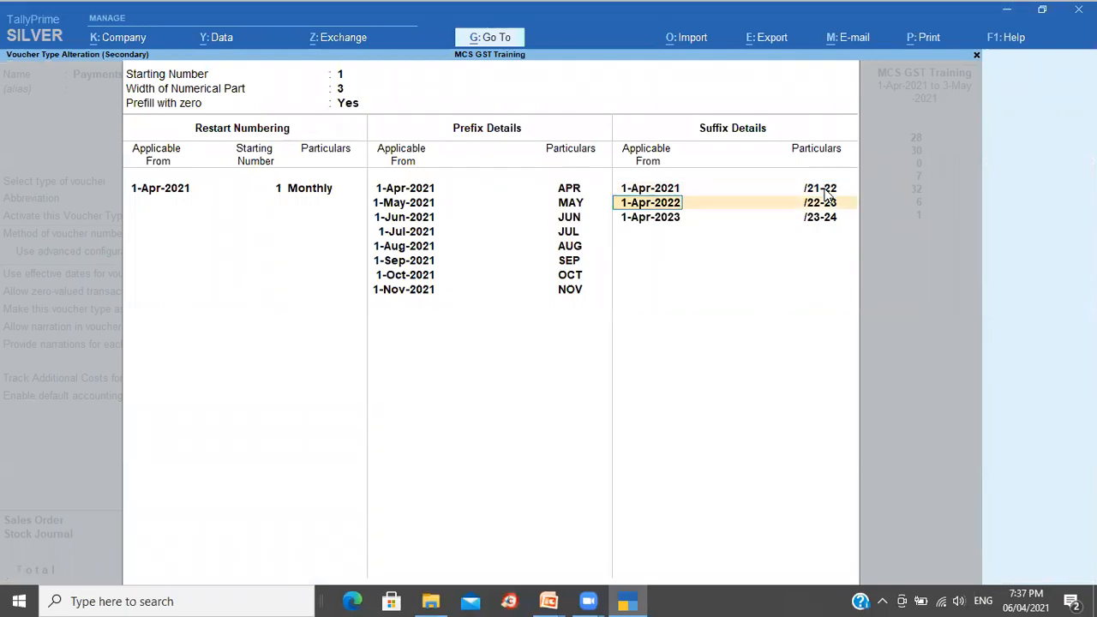
key("ctrl+a")
Step: Reopen the May Payments HDFC voucher from the Statistics report to check its number with the corrected suffix, and close it
key("Escape")
key("Return")
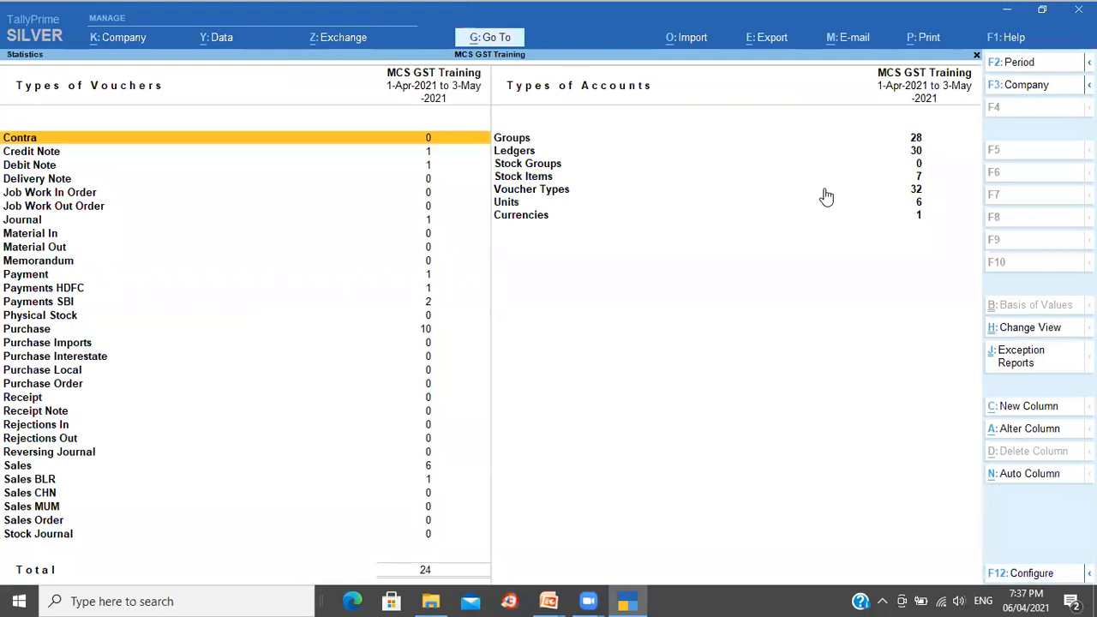
key("Down")
key("Down")
key("Down")
key("Down")
key("Down")
key("Down")
key("Down")
key("Down")
key("Down")
key("Down")
key("Down")
key("Return")
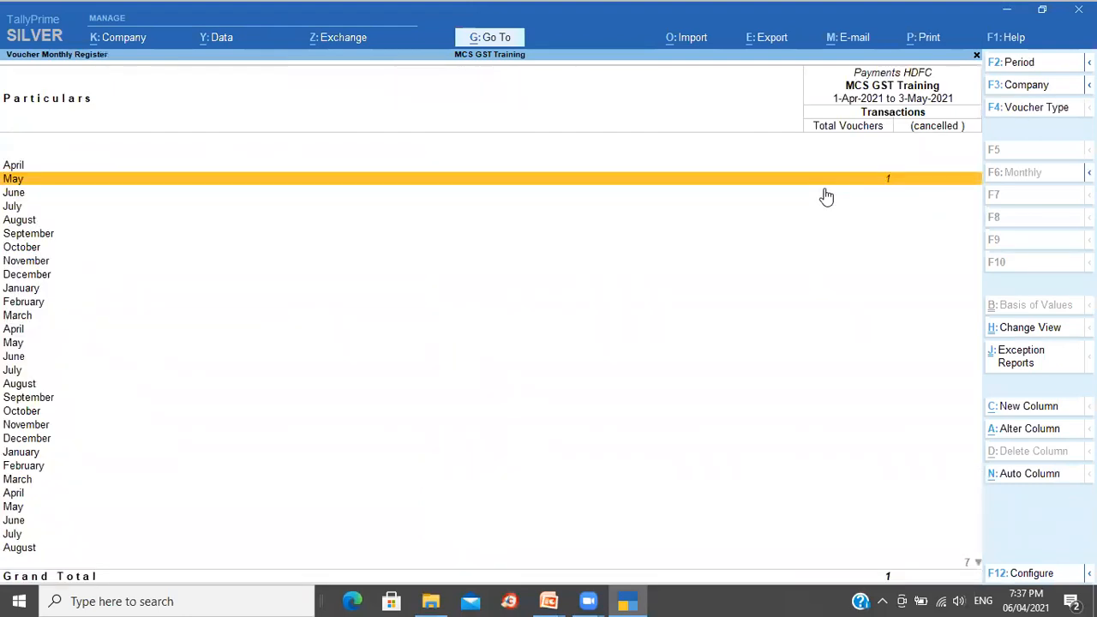
key("Return")
key("Return")
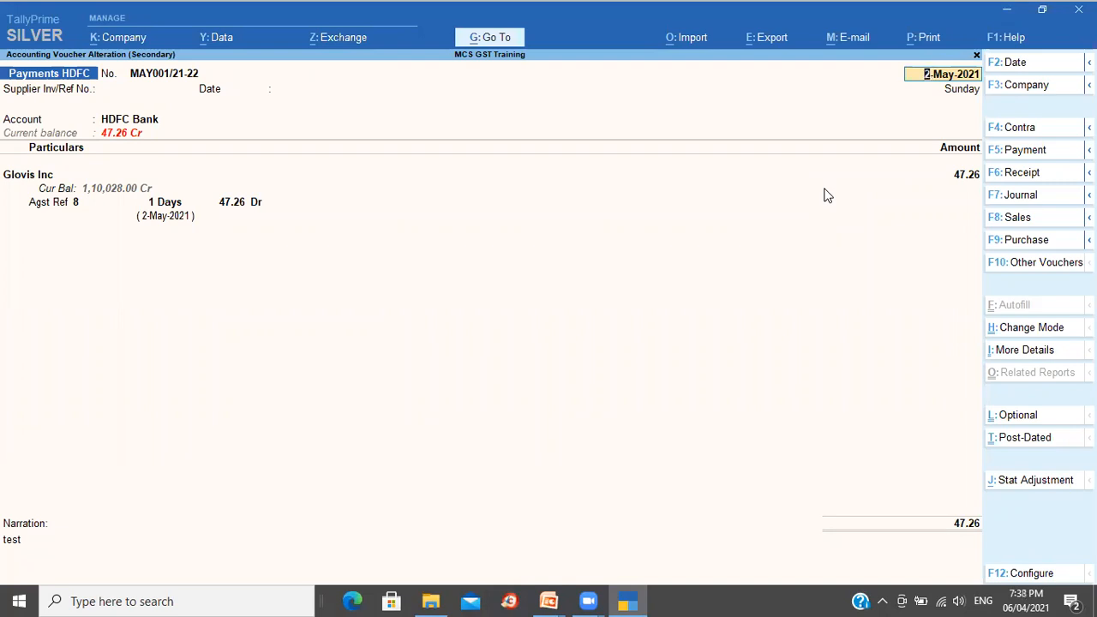
key("Escape")
key("Escape")
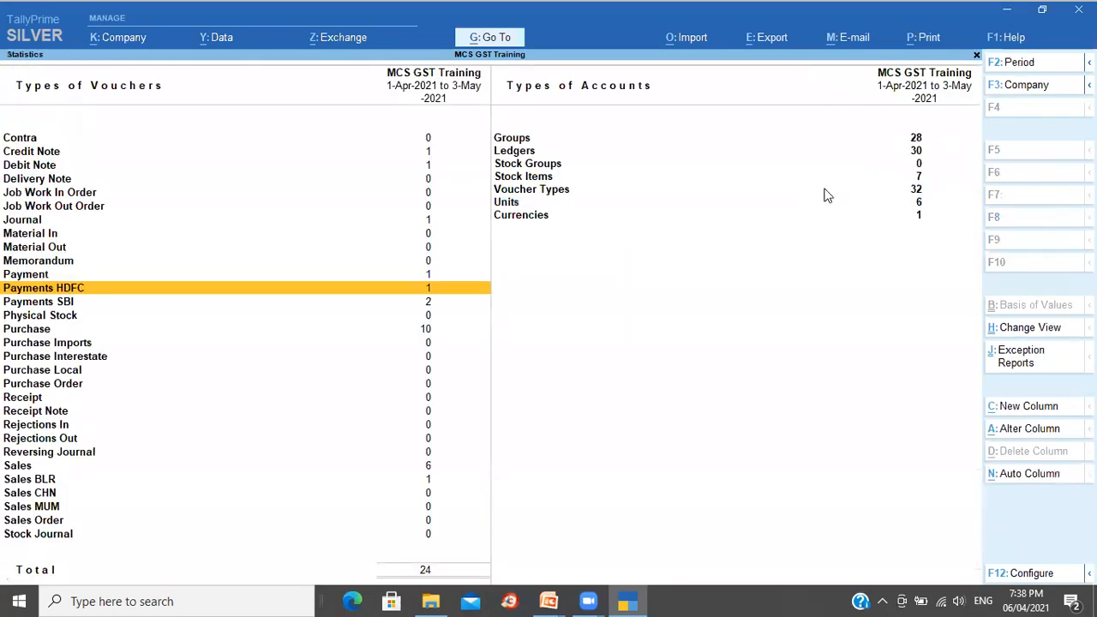
Step: Start a new Payments HDFC voucher and set its date to 2-May-2021
key("Escape")
key("Escape")
key("v")
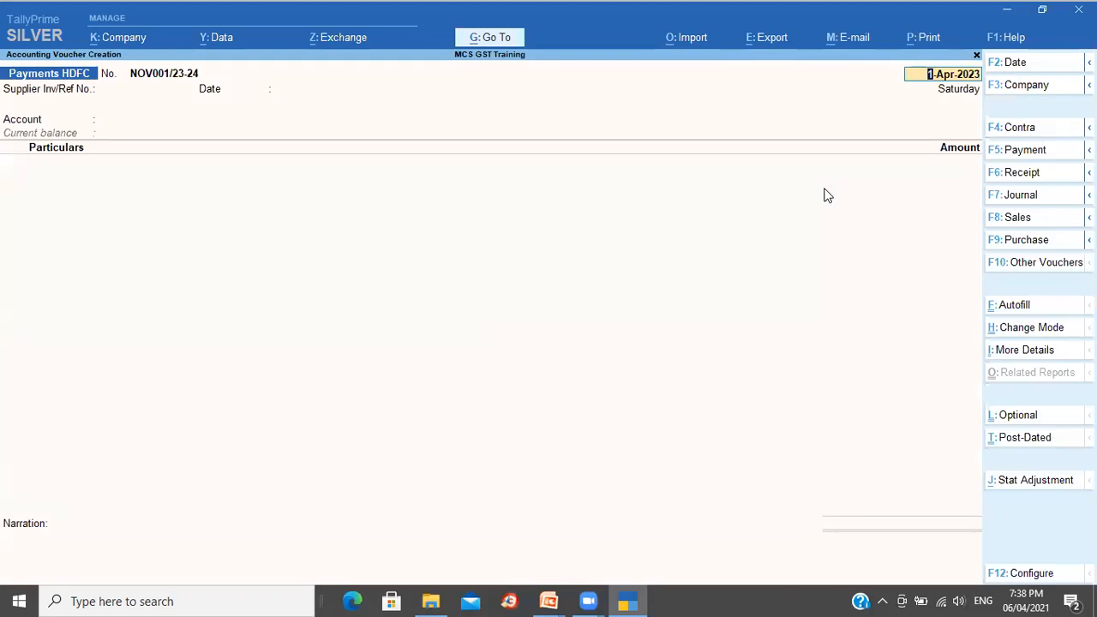
key("F2")
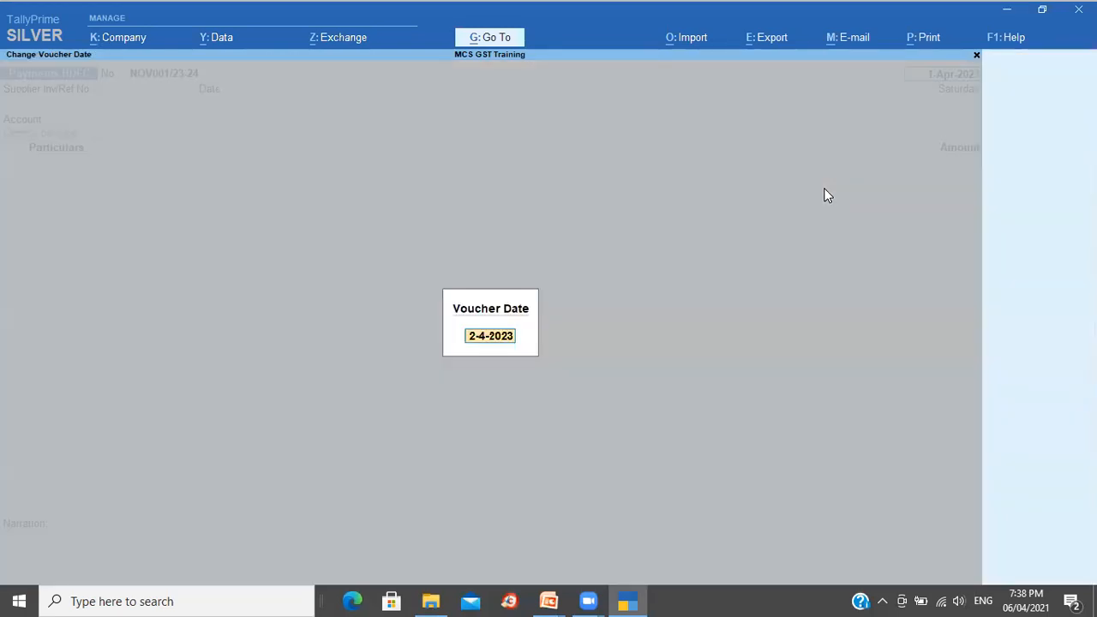
type("2-5")
key("Return")
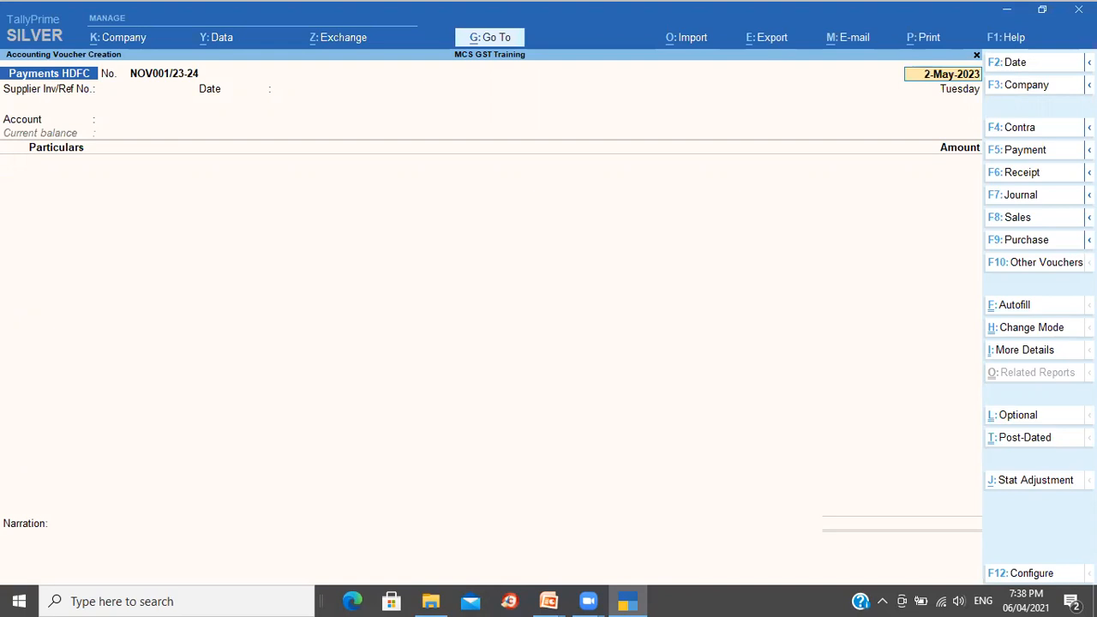
key("F2")
type("2 5 21")
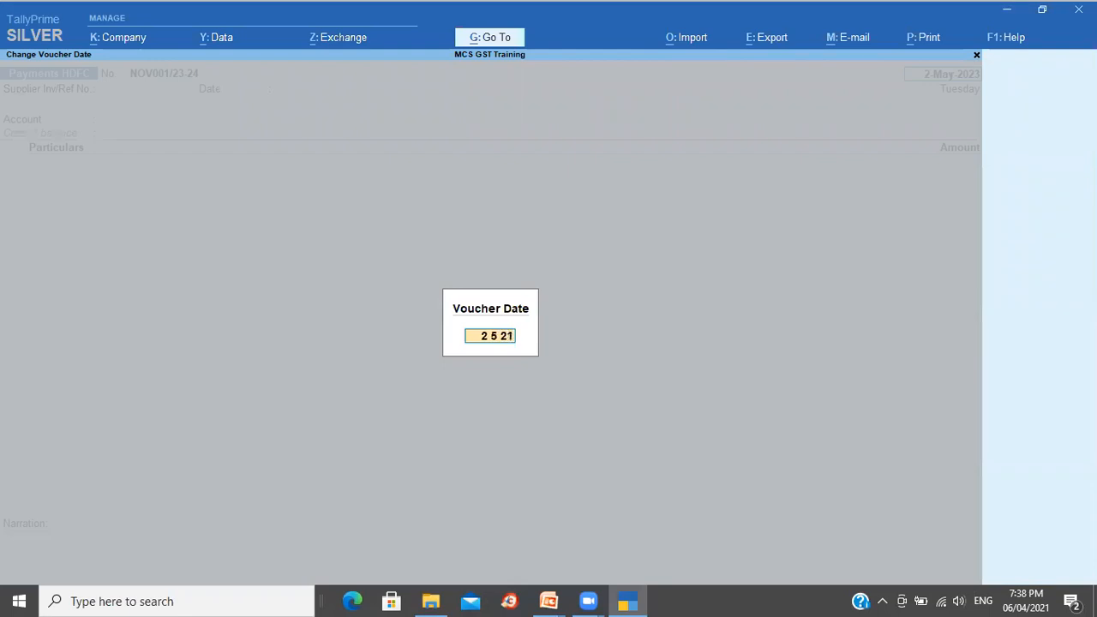
key("Return")
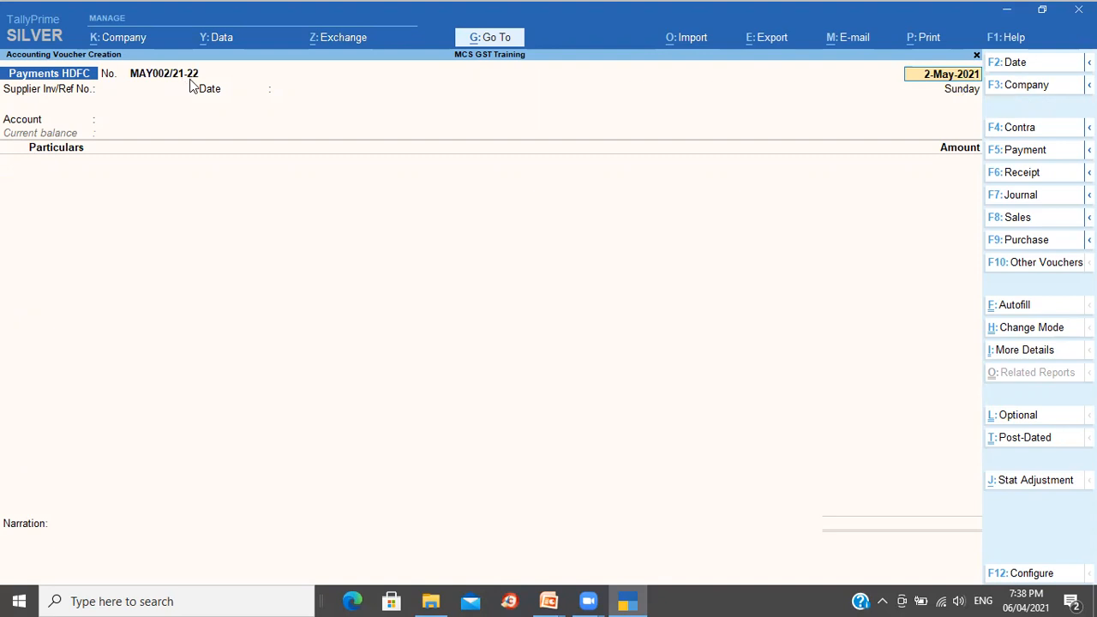
Step: Choose HDFC Bank as the account of the payment voucher and accept its party details
key("Return")
key("Return")
key("Return")
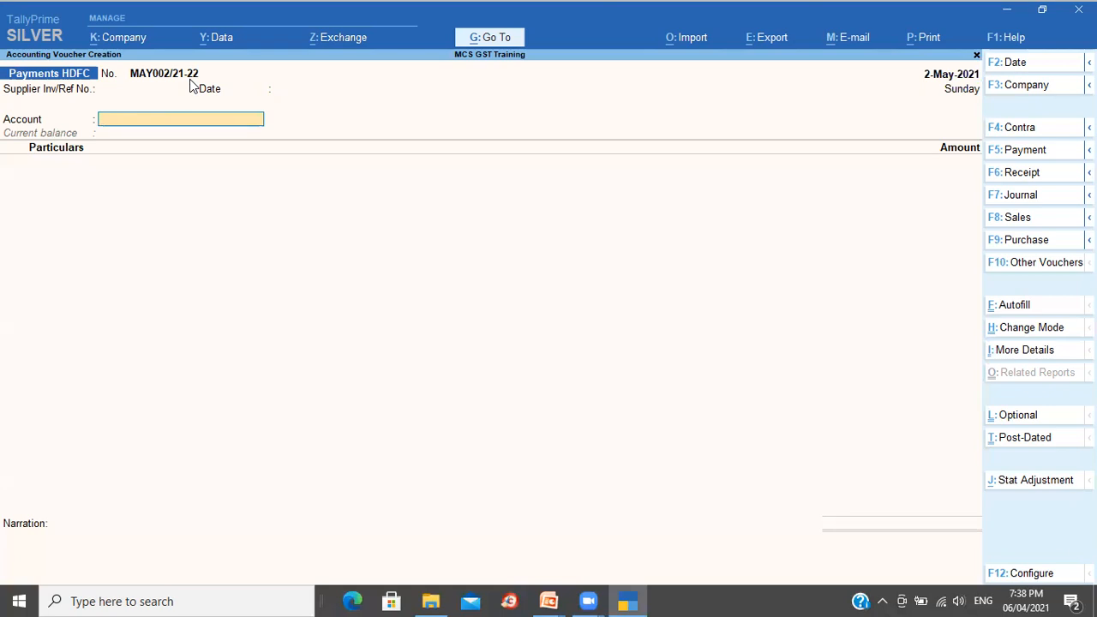
type("h")
key("Return")
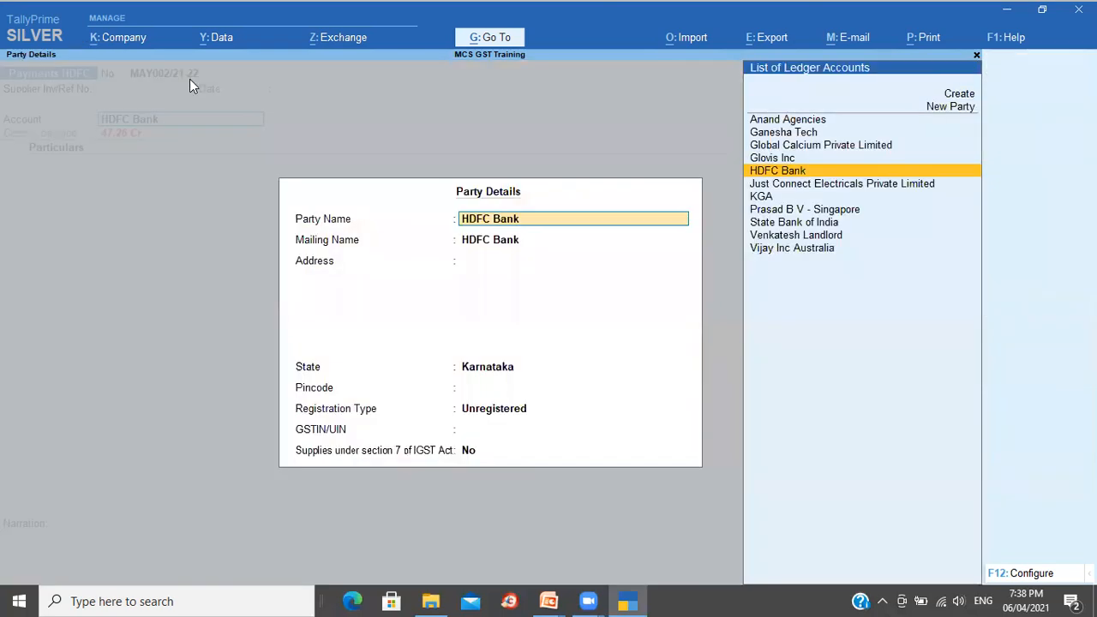
key("Return")
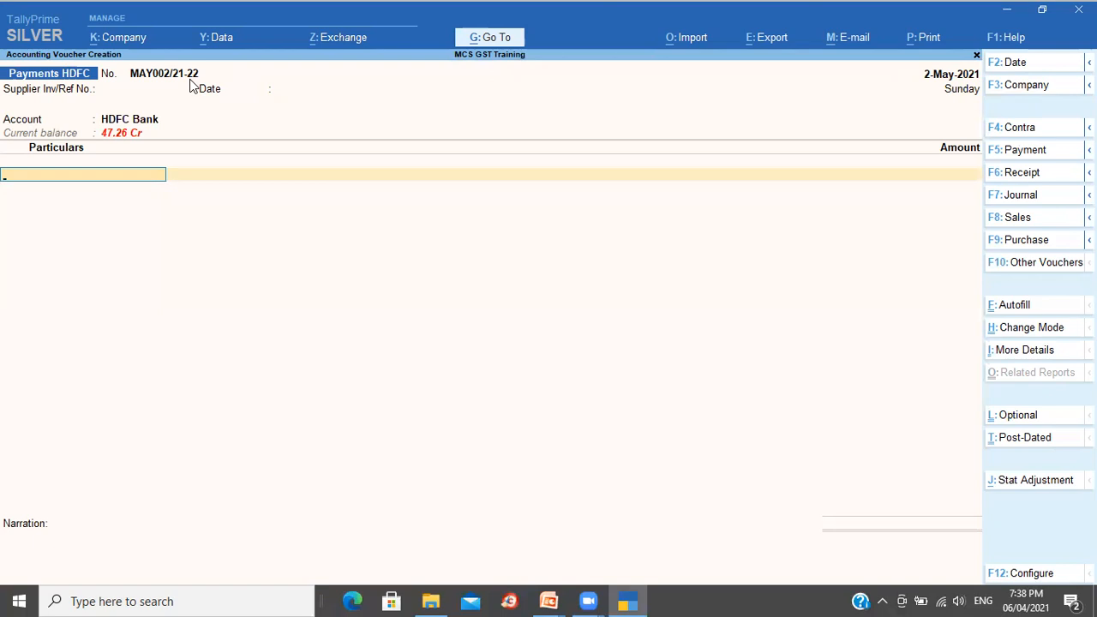
Step: Enter a payment of 1.00 to Anand Agencies as On Account, accept the bank allocation and save the voucher
key("Down")
key("Down")
key("Return")
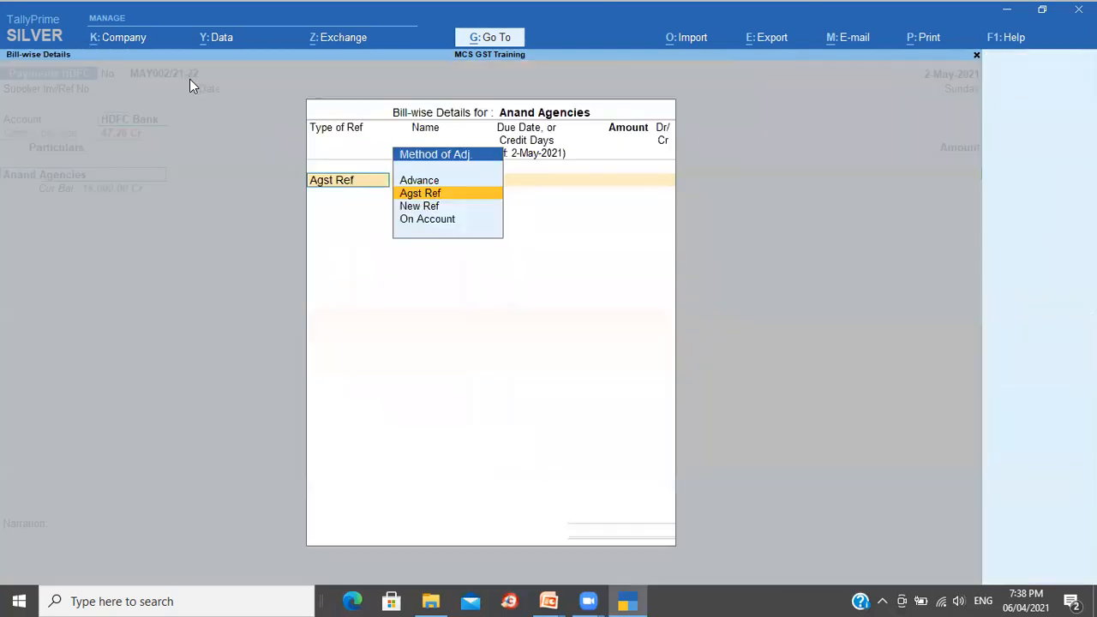
key("Down")
key("Down")
key("Return")
type("1")
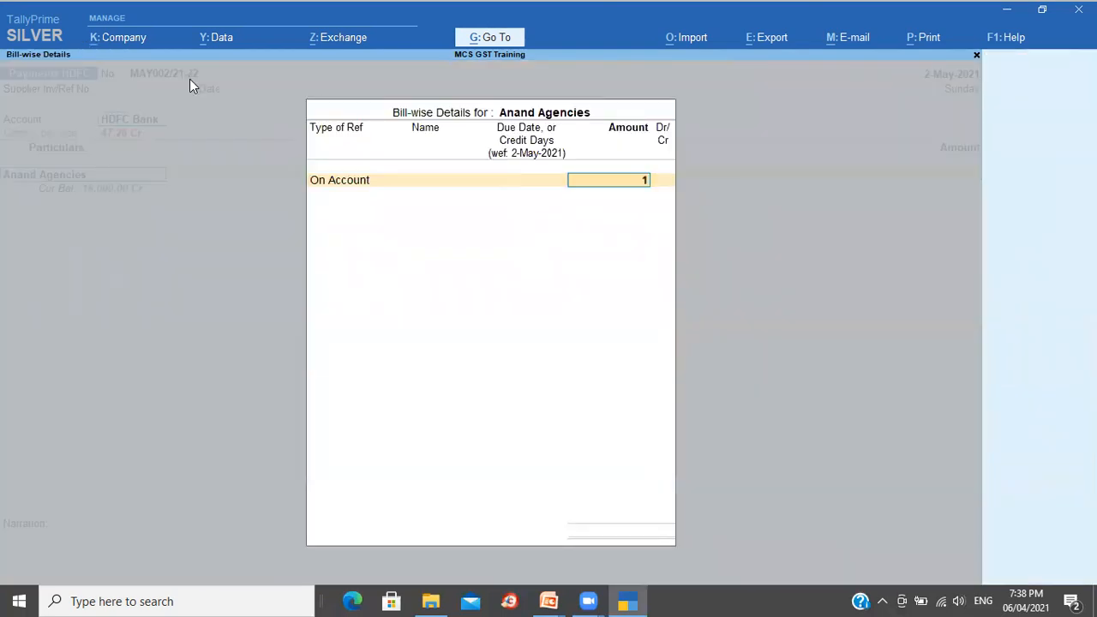
key("Return")
key("Return")
key("Return")
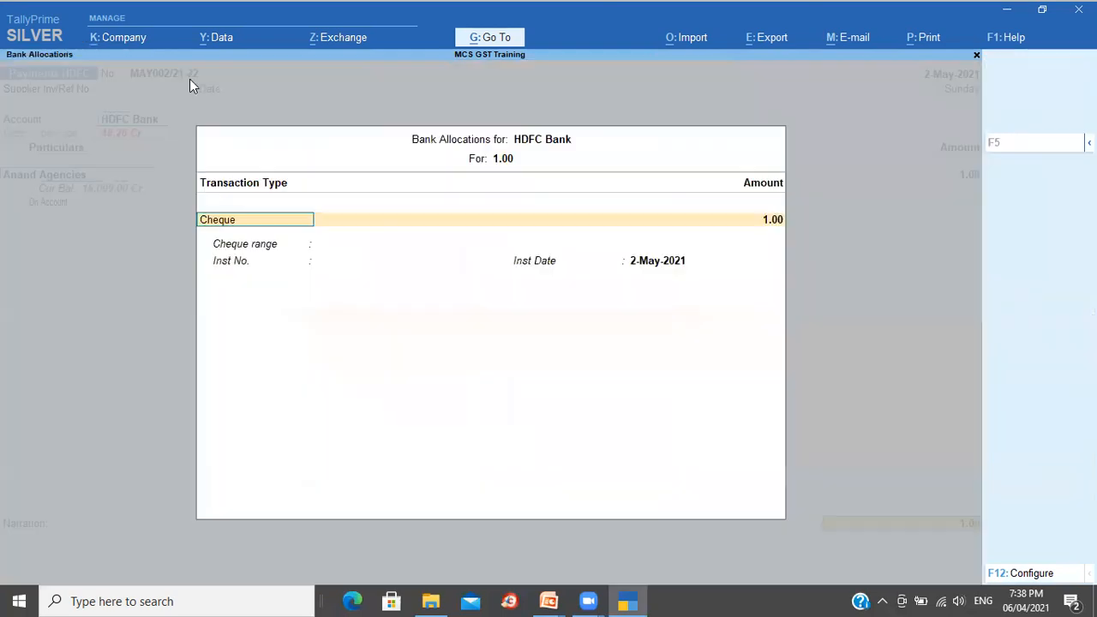
key("ctrl+a")
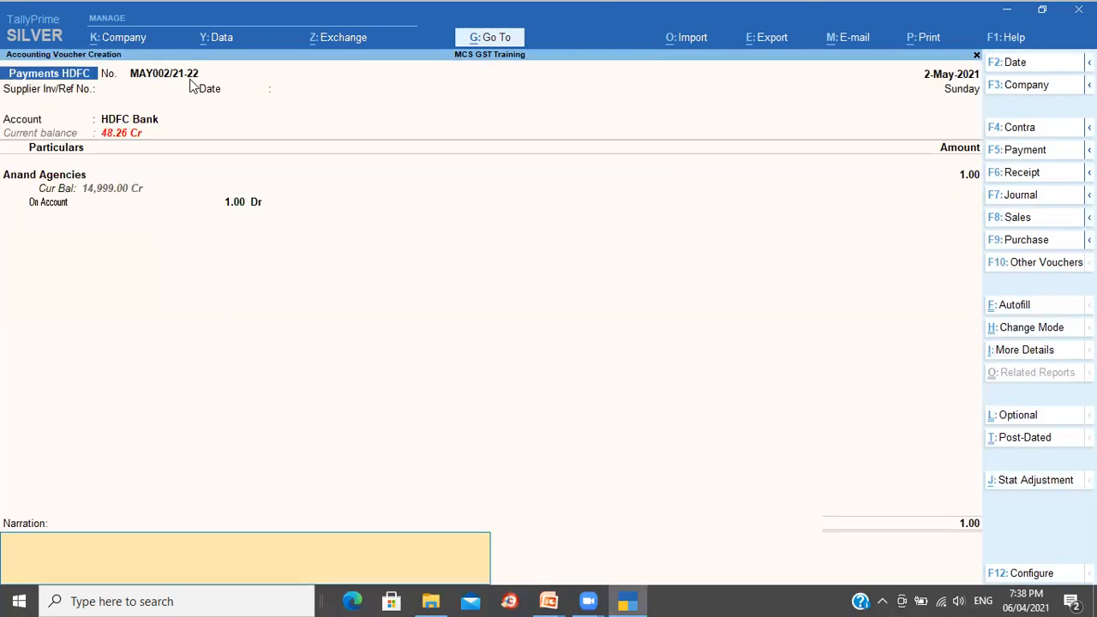
key("ctrl+a")
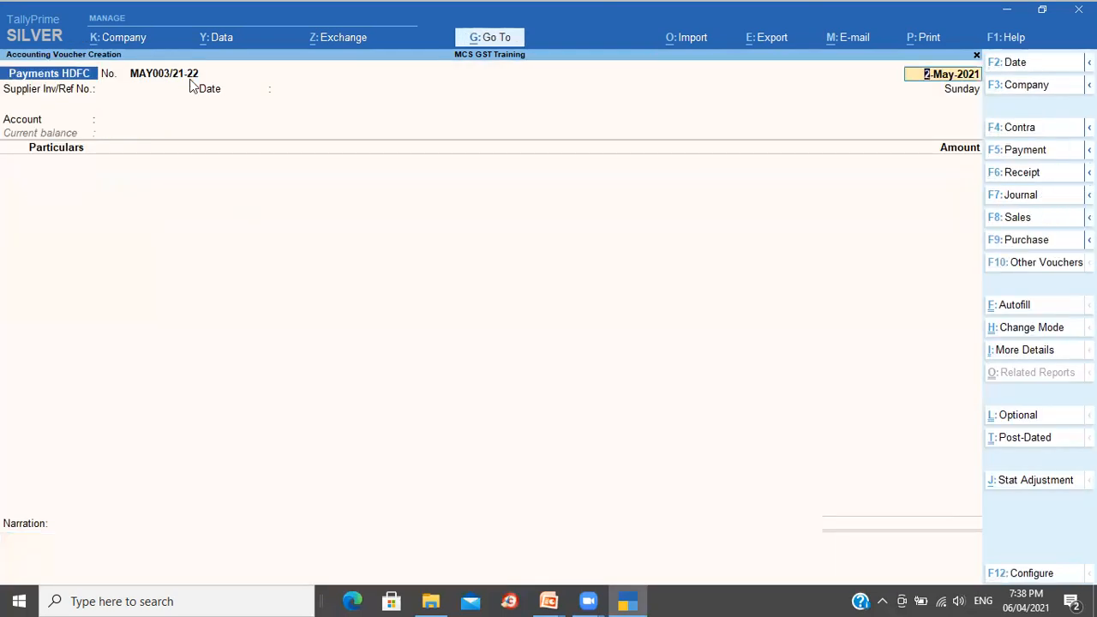
Step: Set the next Payments HDFC voucher's date to 3-May-2021 and choose HDFC Bank as its account
key("F2")
type("3-5-2021")
key("Return")
key("Return")
key("Return")
key("Return")
type("hd")
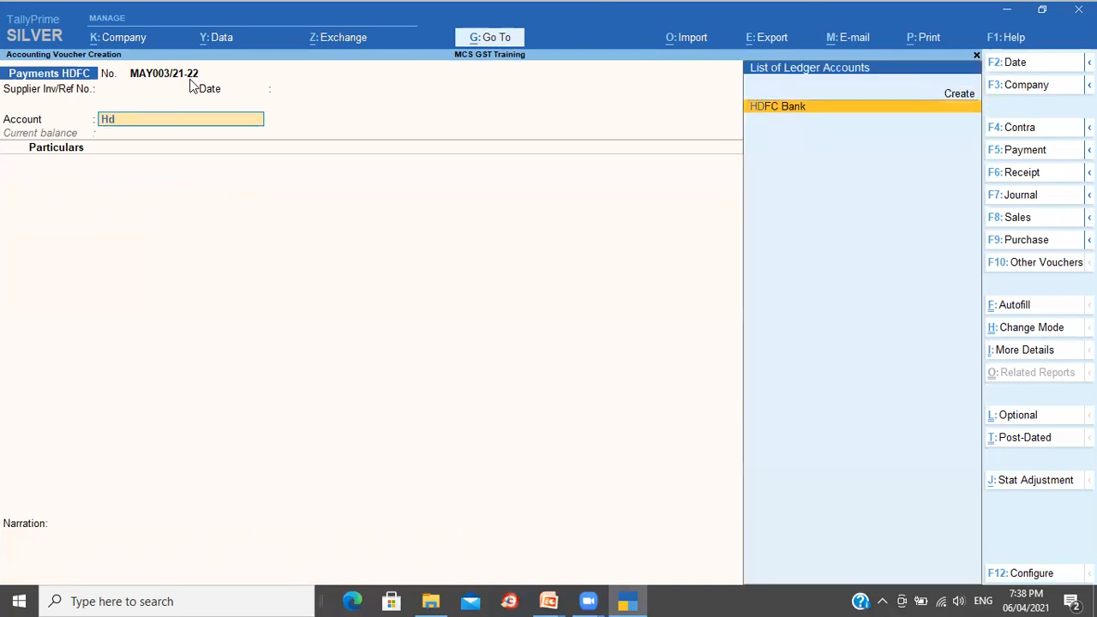
key("Return")
key("ctrl+a")
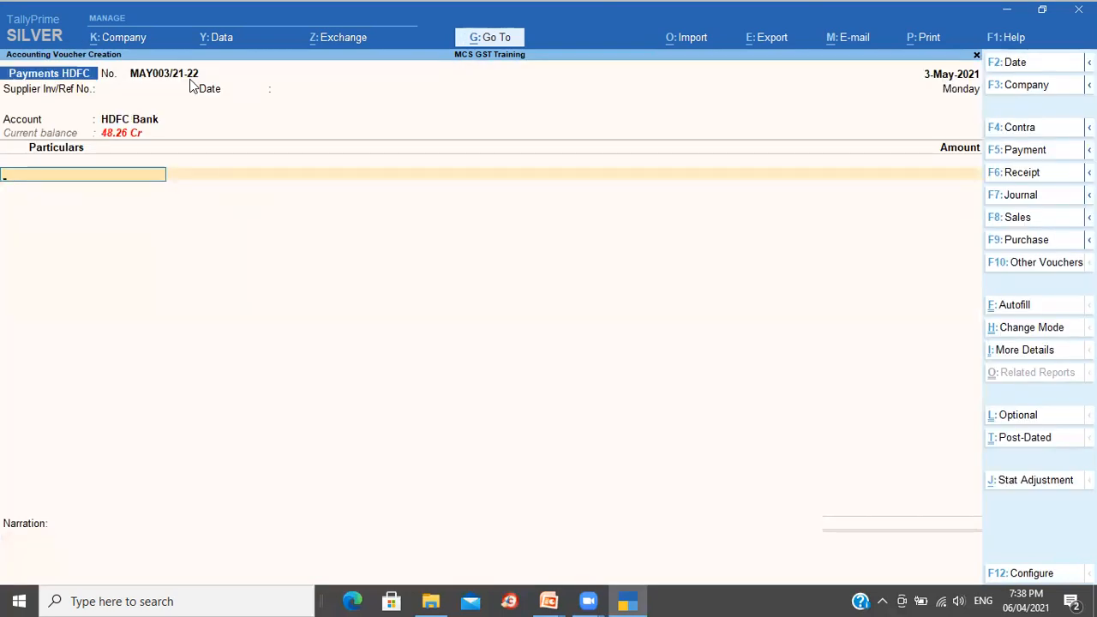
Step: Add Anand Agencies to the voucher particulars with an On Account amount of 2.00
key("Down")
key("Down")
key("Down")
key("Down")
key("Down")
key("Return")
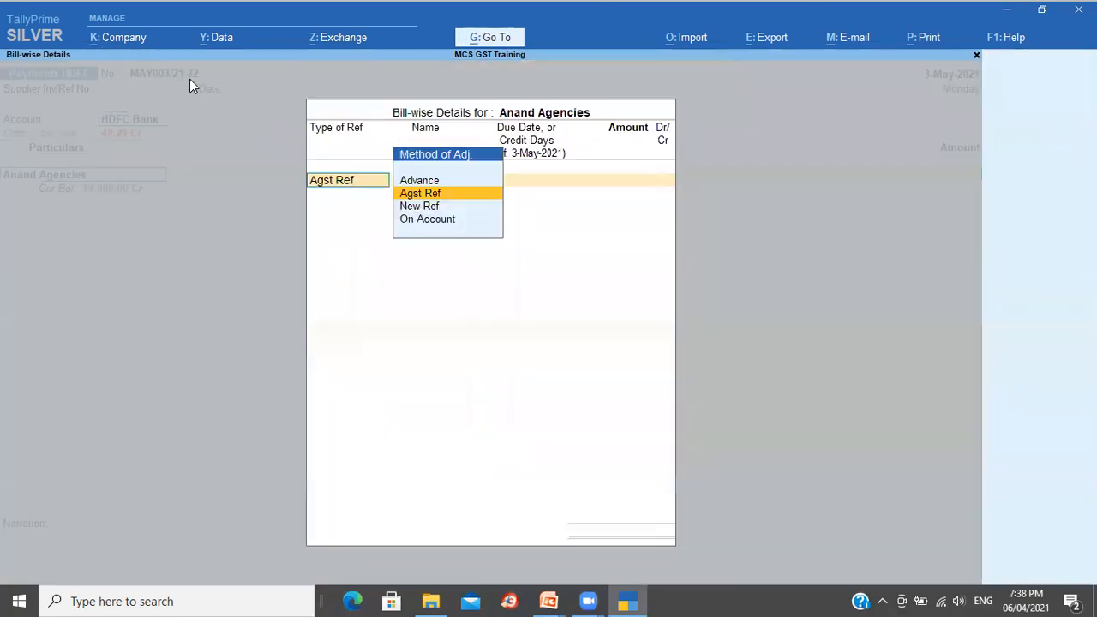
key("Down")
key("Down")
key("Return")
type("2")
key("Return")
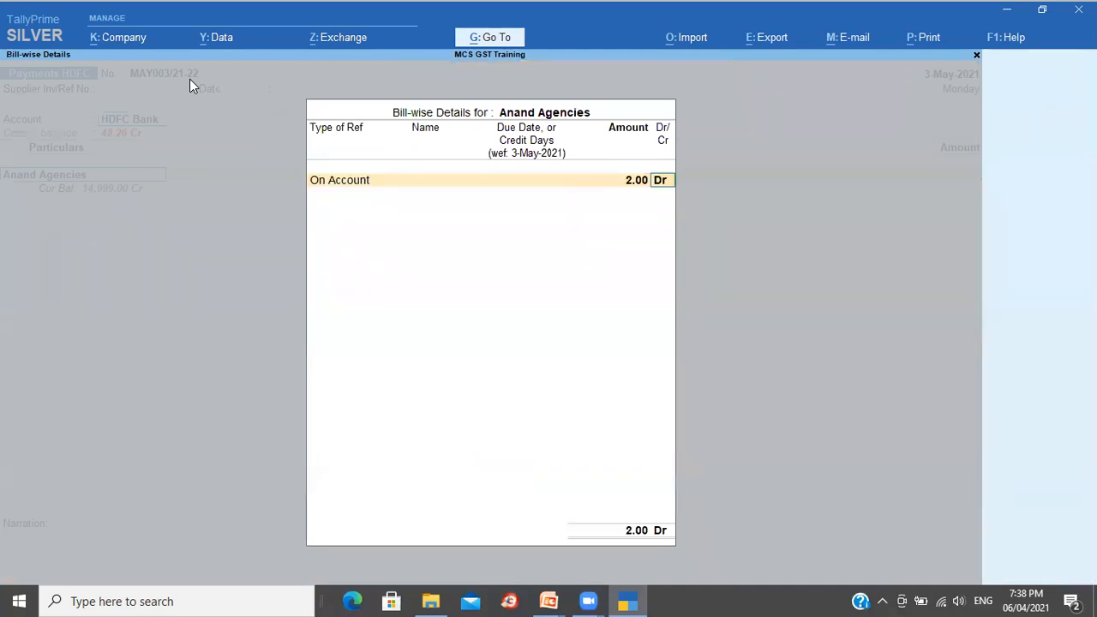
Step: Accept the bill-wise and bank allocations for the 3-May-2021 payment and save the voucher
key("Return")
key("Return")
key("Return")
key("Return")
key("Return")
key("Return")
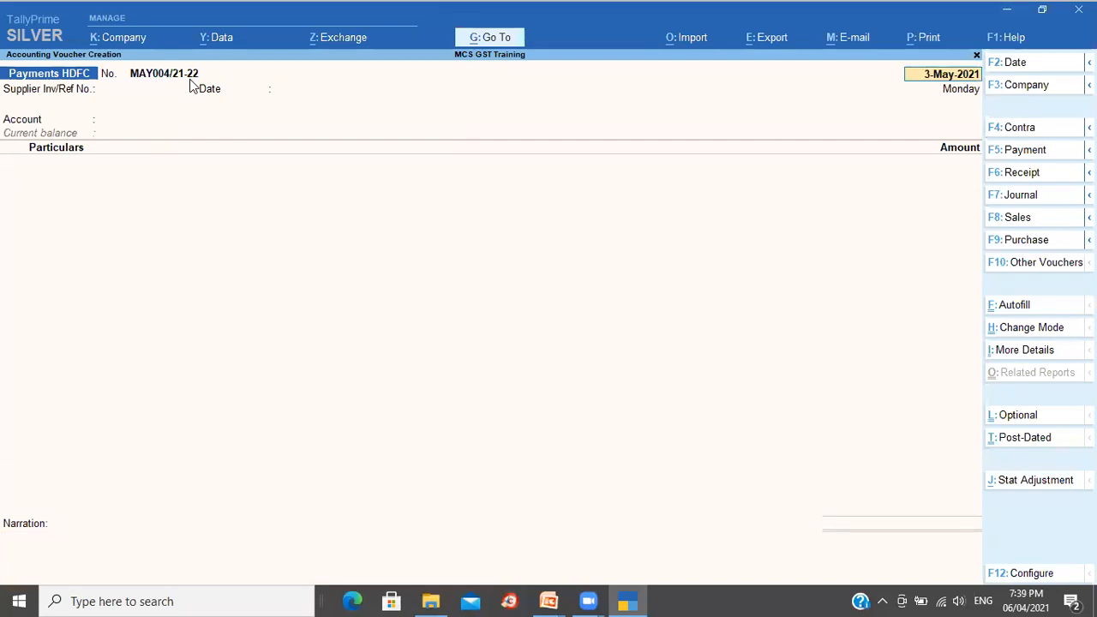
Step: Change the new voucher's date to 1-Jun-2021 to check its number, and leave it without saving
key("F2")
type("1-6")
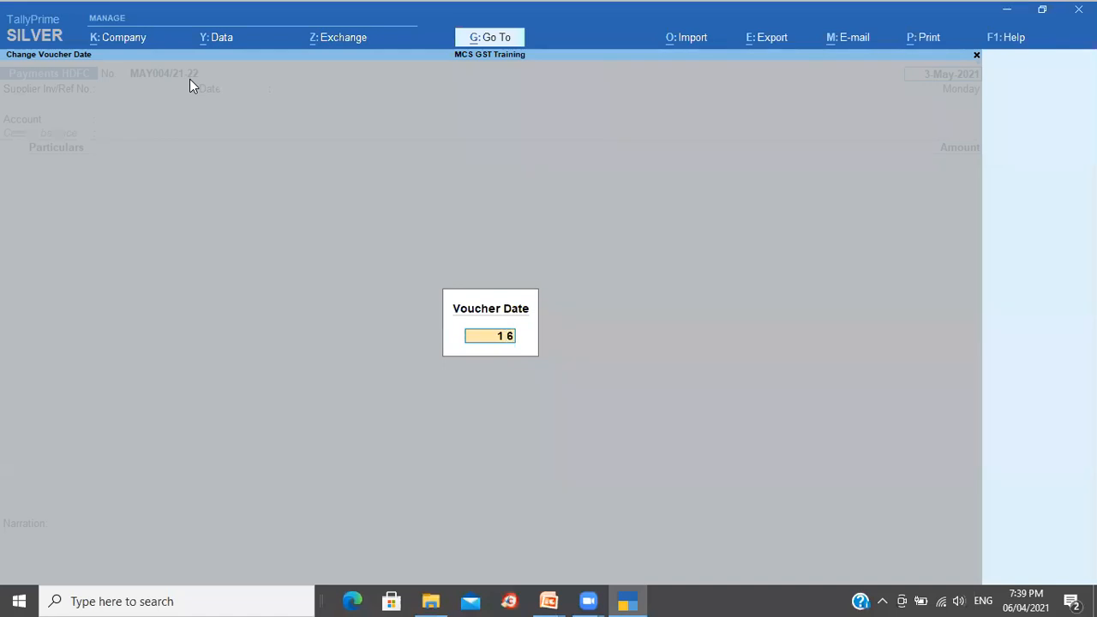
key("Return")
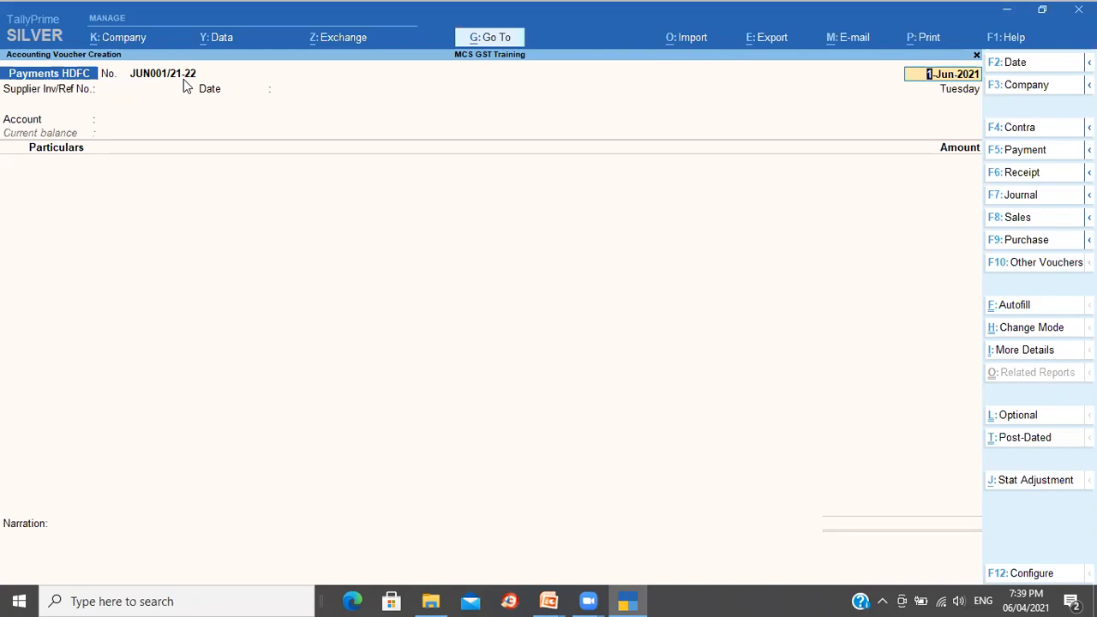
key("Escape")
key("Escape")
key("Return")
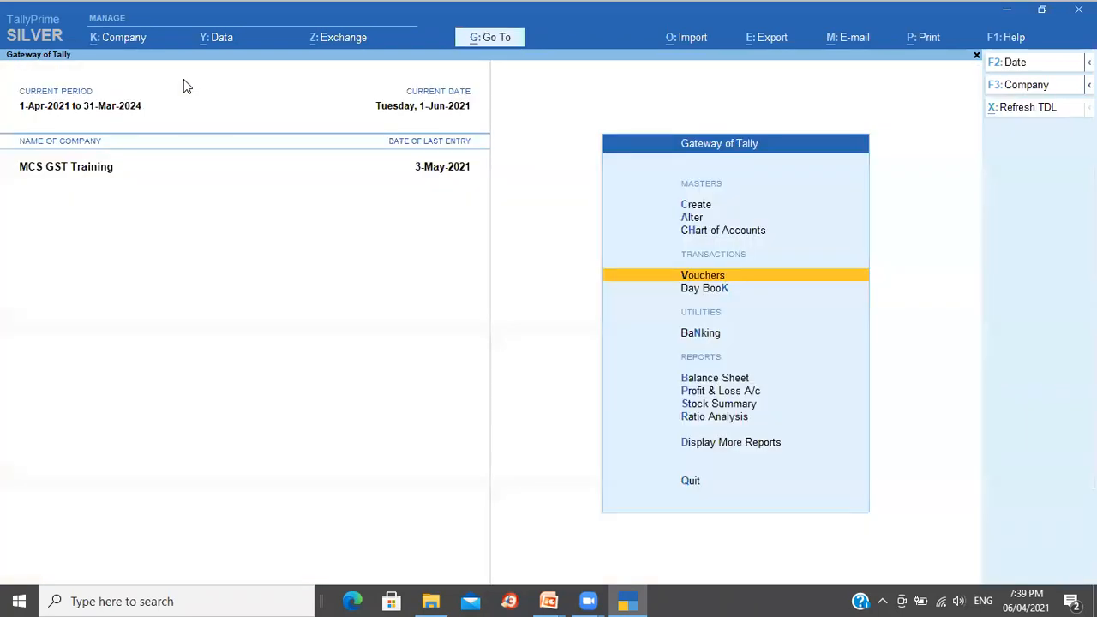
Step: Open the Payments HDFC voucher type for alteration
key("a")
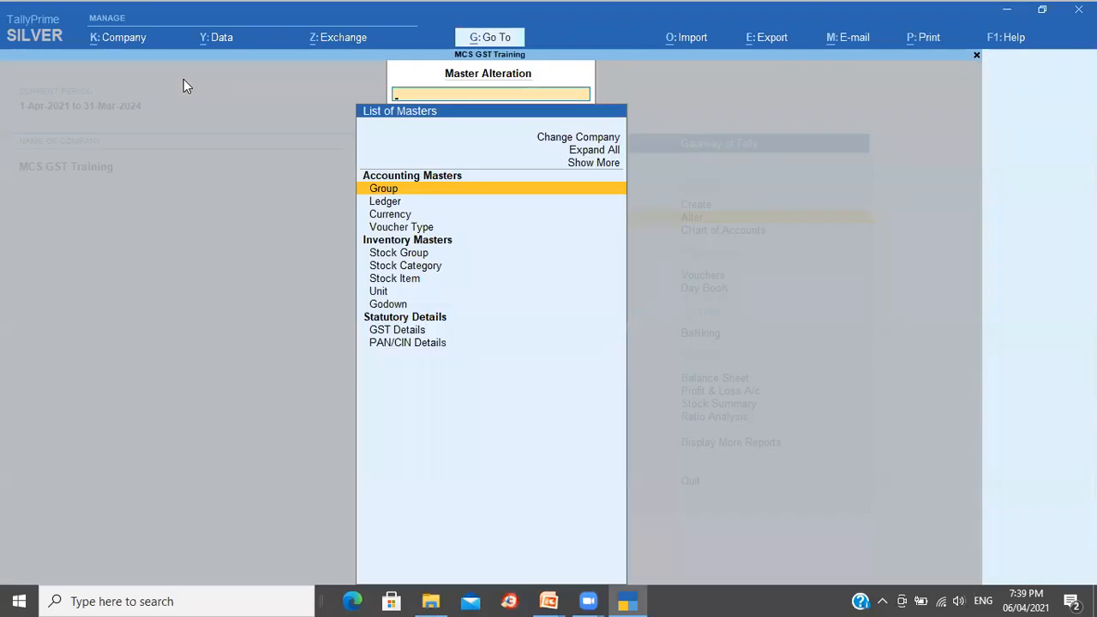
key("Down")
key("Down")
key("Down")
key("Return")
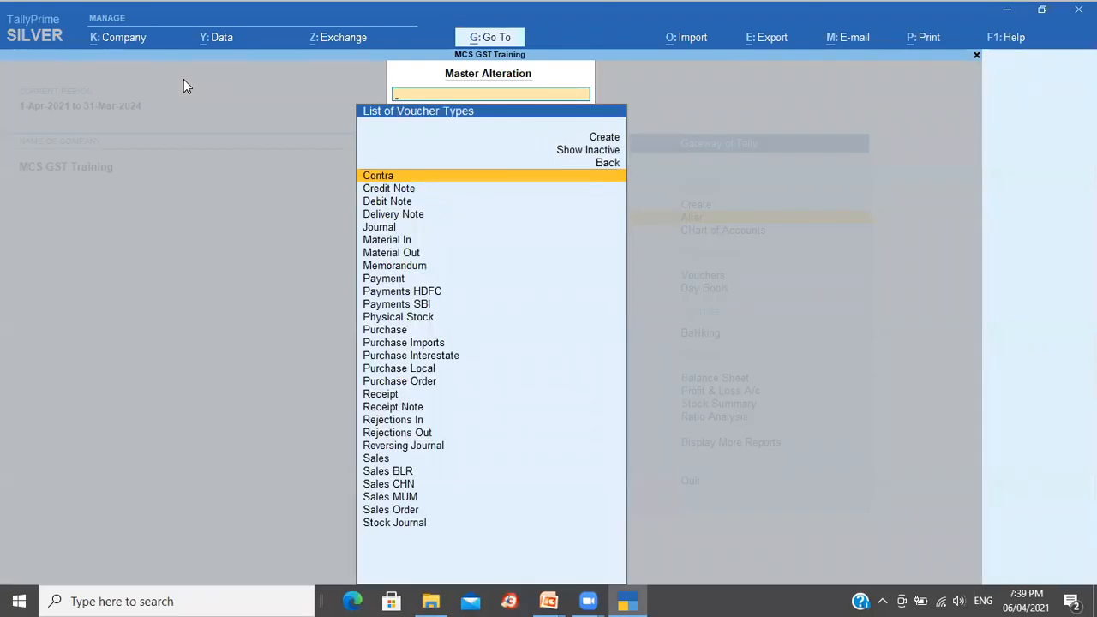
type("p")
key("Down")
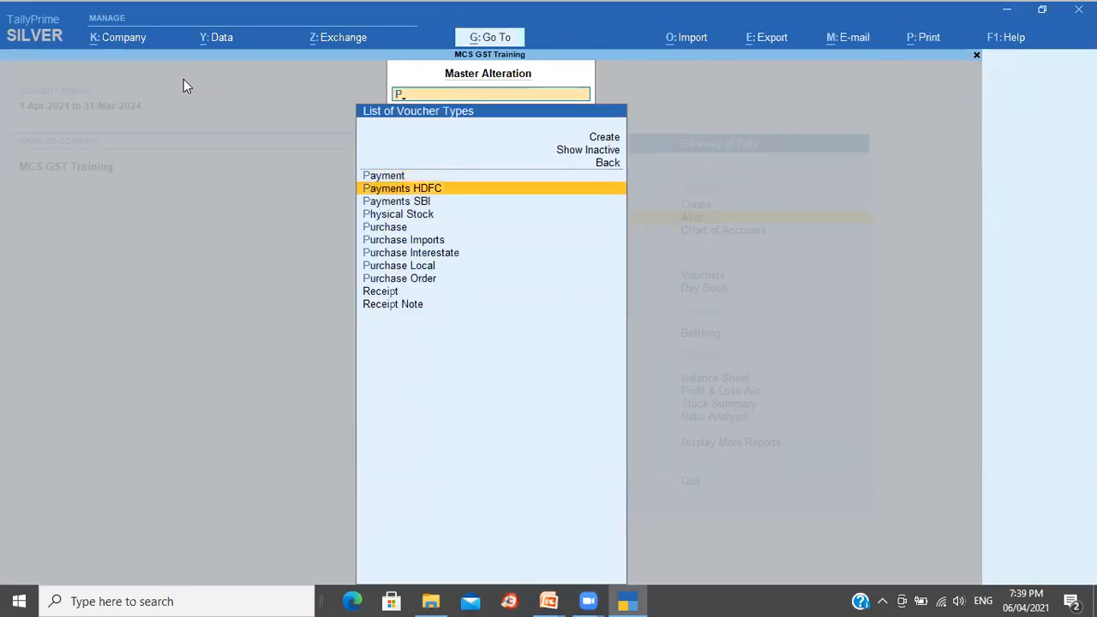
key("Return")
Step: Bring up the advanced numbering configuration of the voucher type and go to its restart numbering entry
key("Return")
key("Return")
key("Return")
key("Return")
type("y")
key("Return")
key("Return")
key("Return")
key("Return")
key("Return")
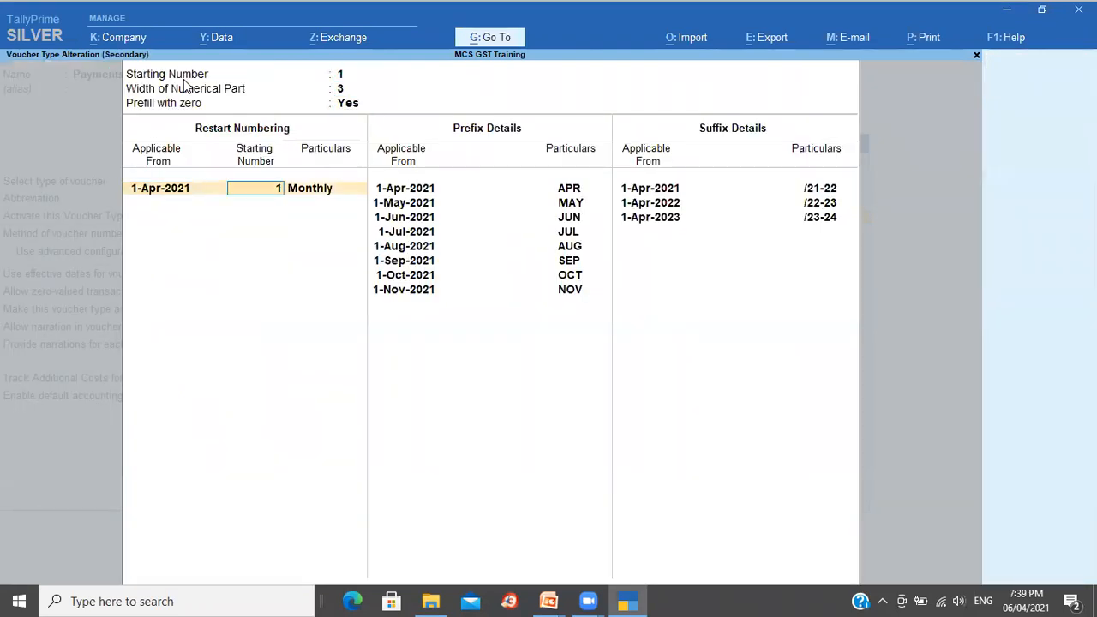
Step: Review the periodicity options, keep Monthly, accept the numbering configuration and voucher type, and return to the Gateway of Tally
key("Return")
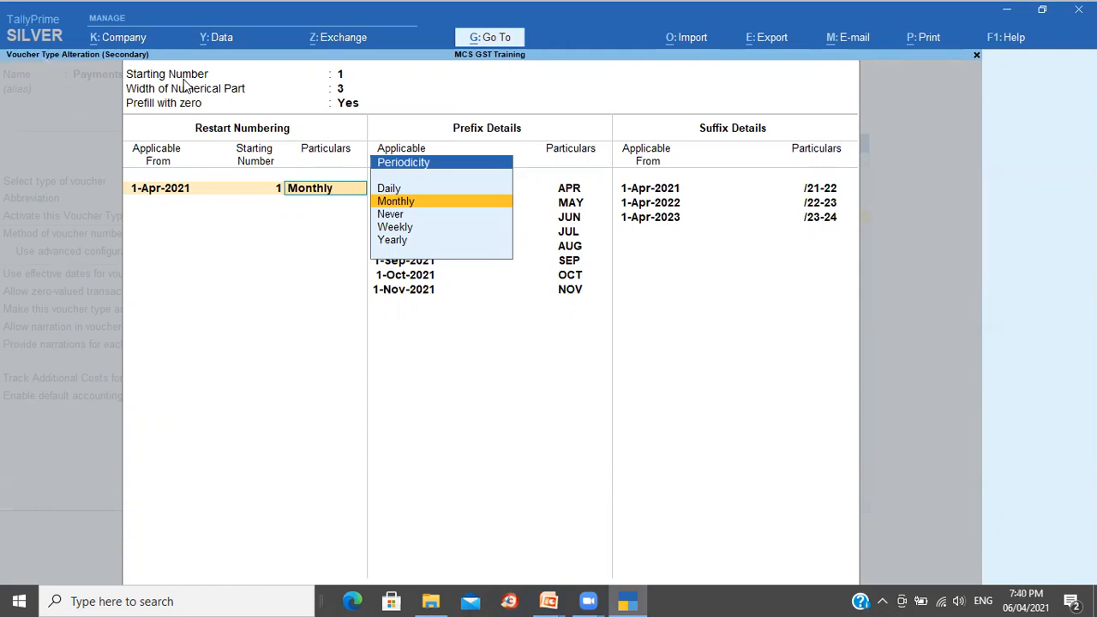
key("Return")
key("ctrl+a")
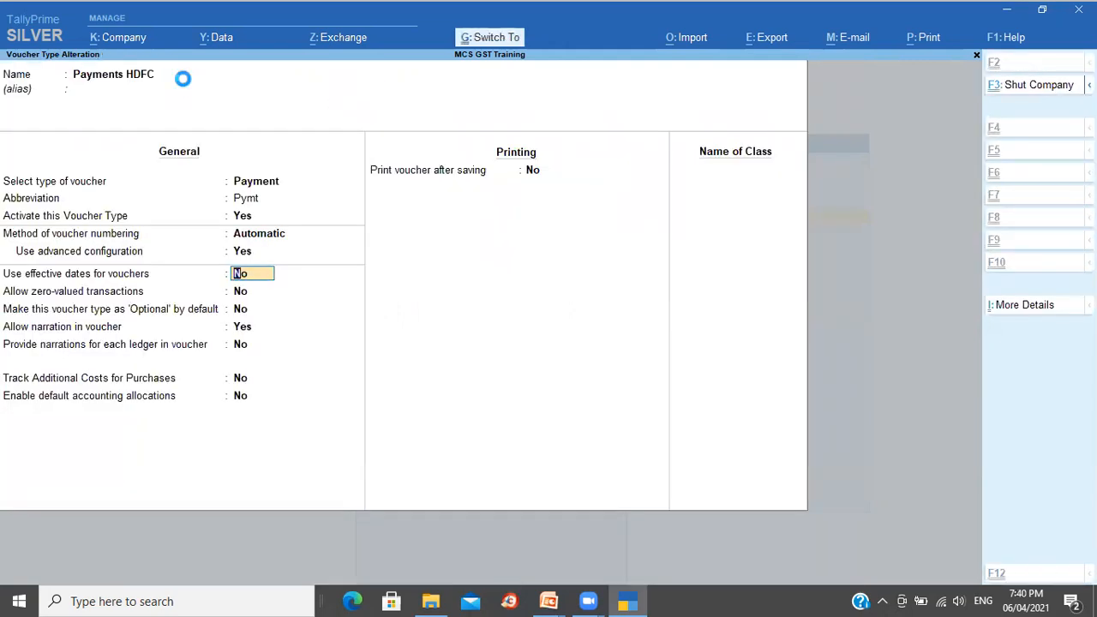
key("ctrl+a")
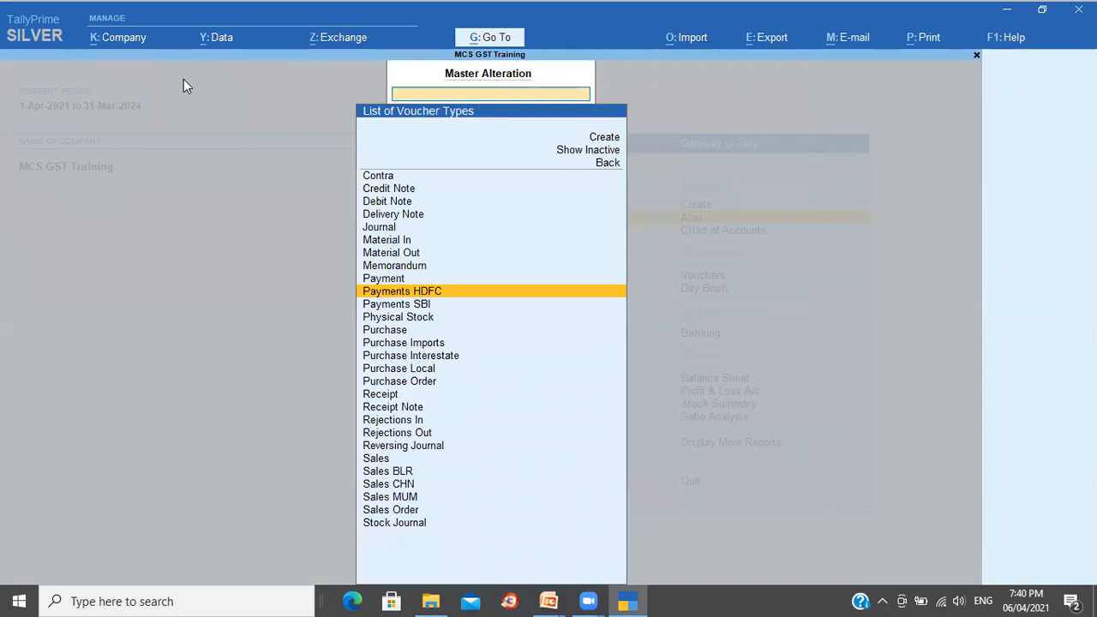
key("Escape")
key("Escape")
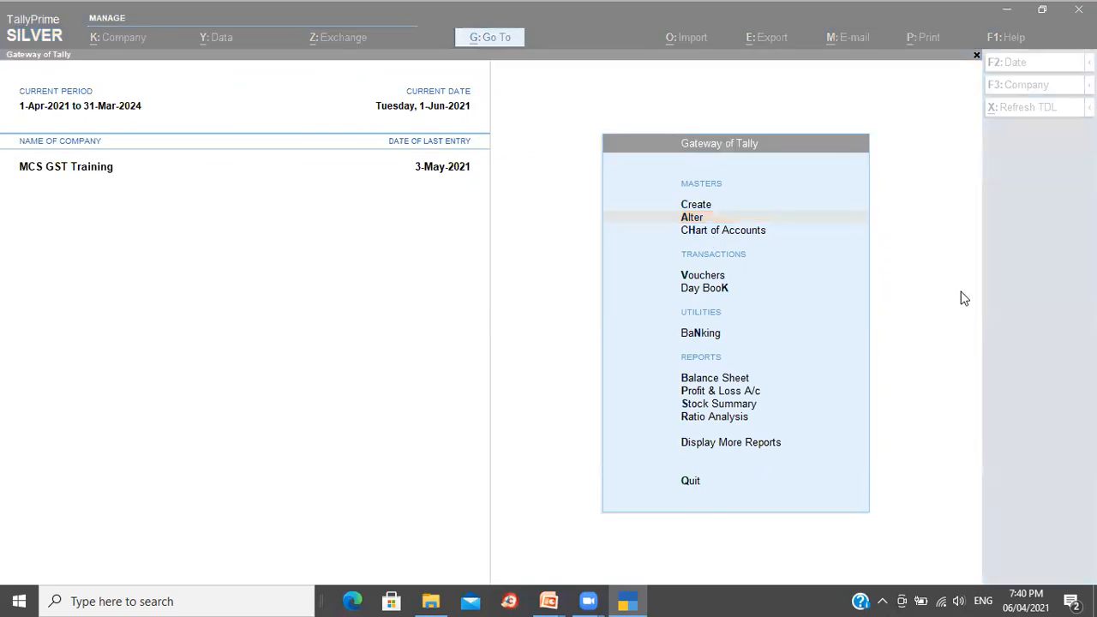
left_click(964, 298)
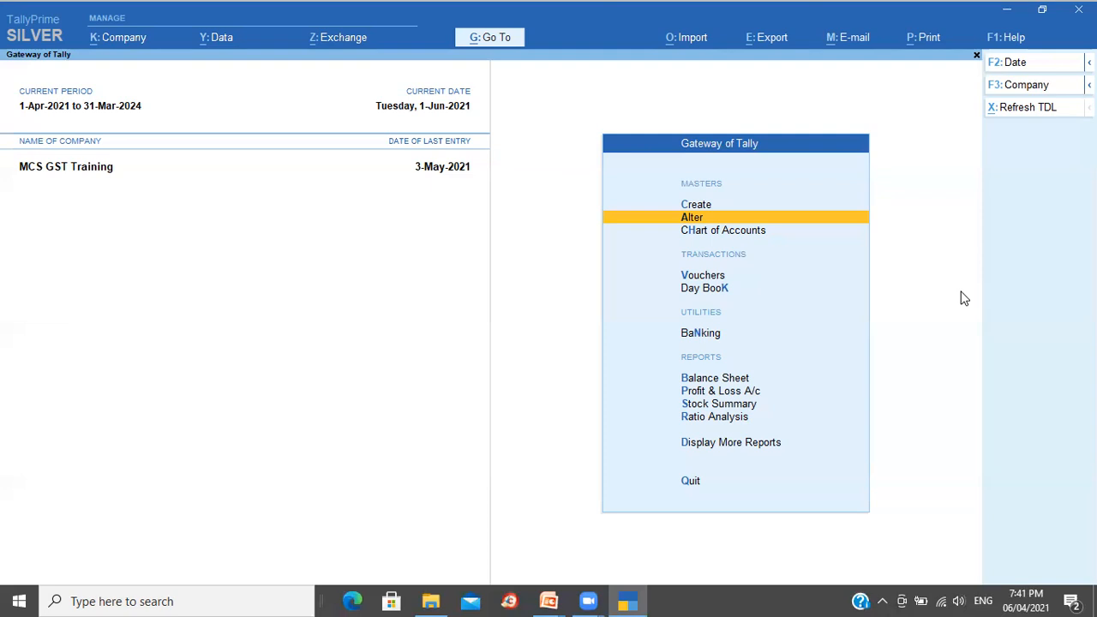
Step: Open the Purchase Register for April and bring up the 1-Apr-2021 Glovis Inc voucher to examine its voucher number
key("d")
key("a")
key("s")
key("Escape")
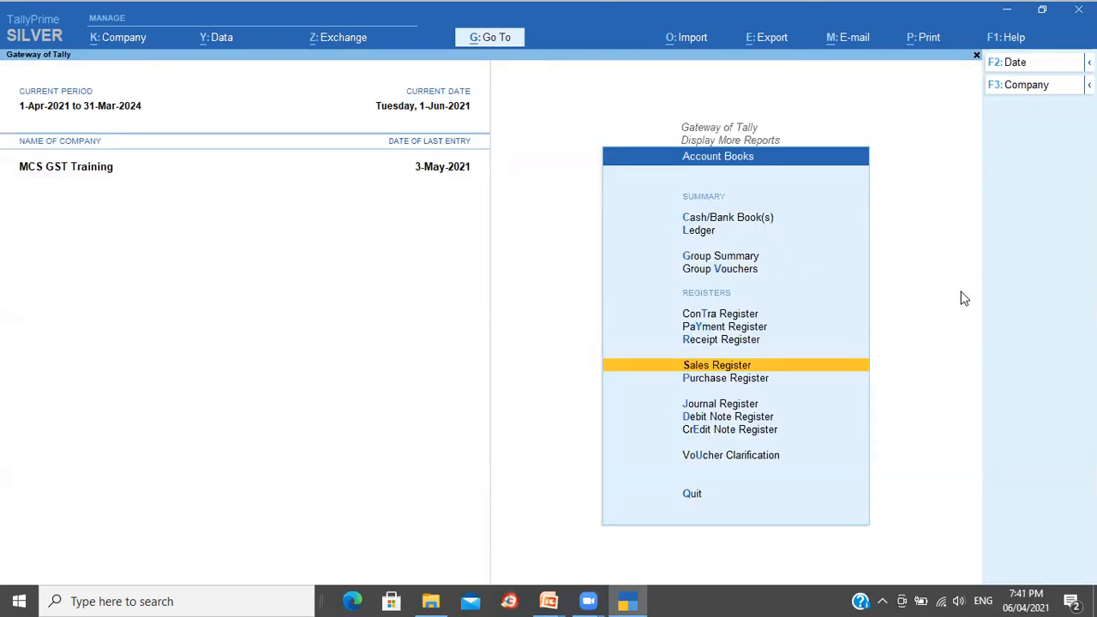
key("Down")
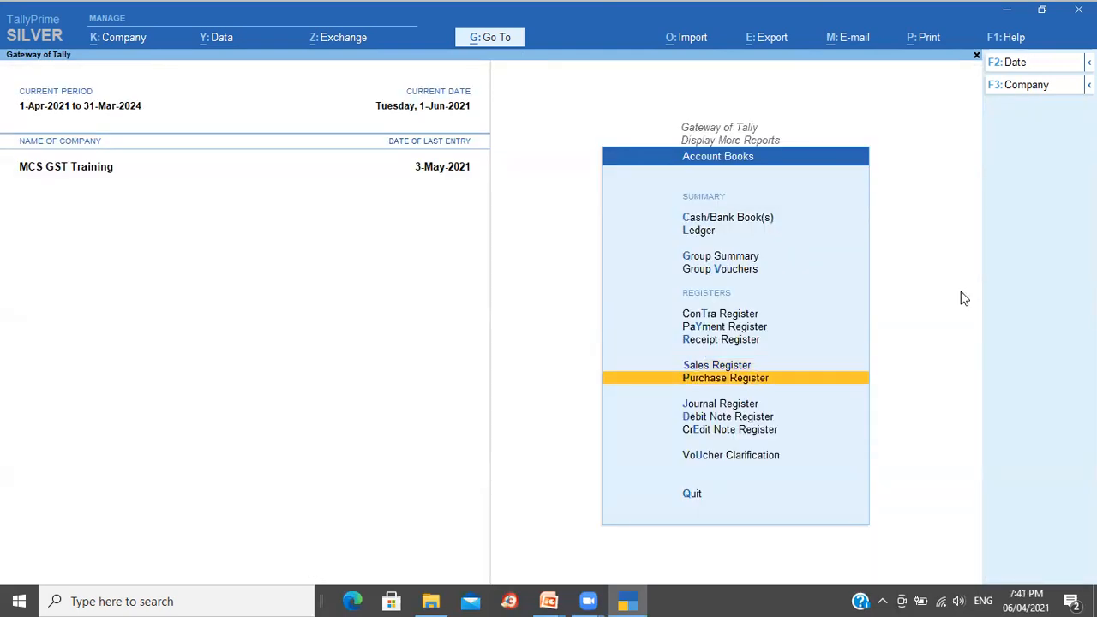
key("Return")
key("Up")
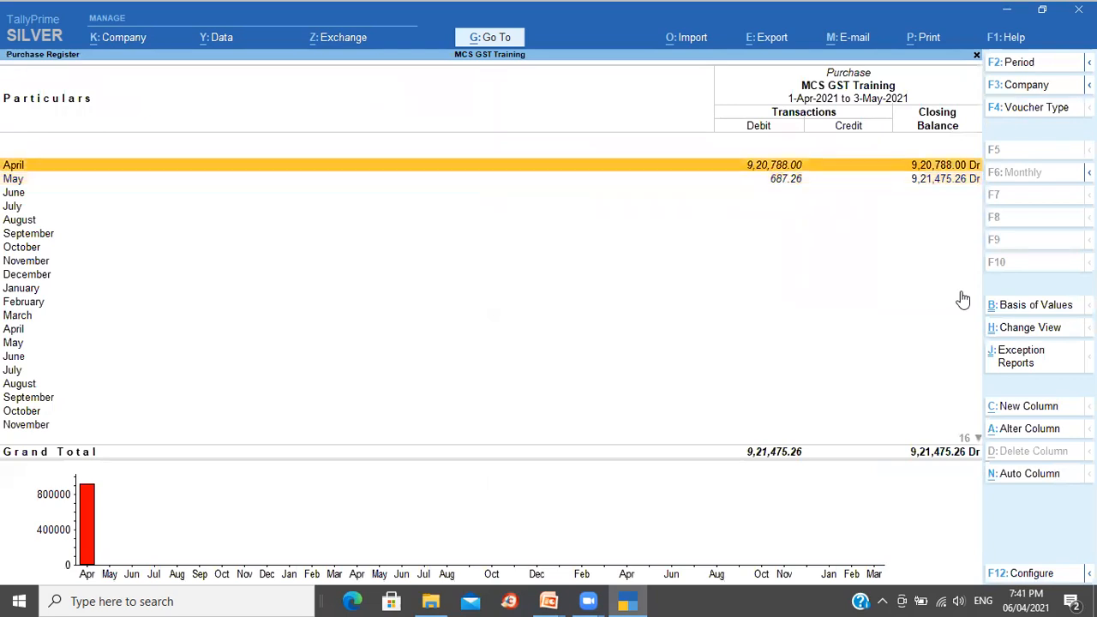
key("Return")
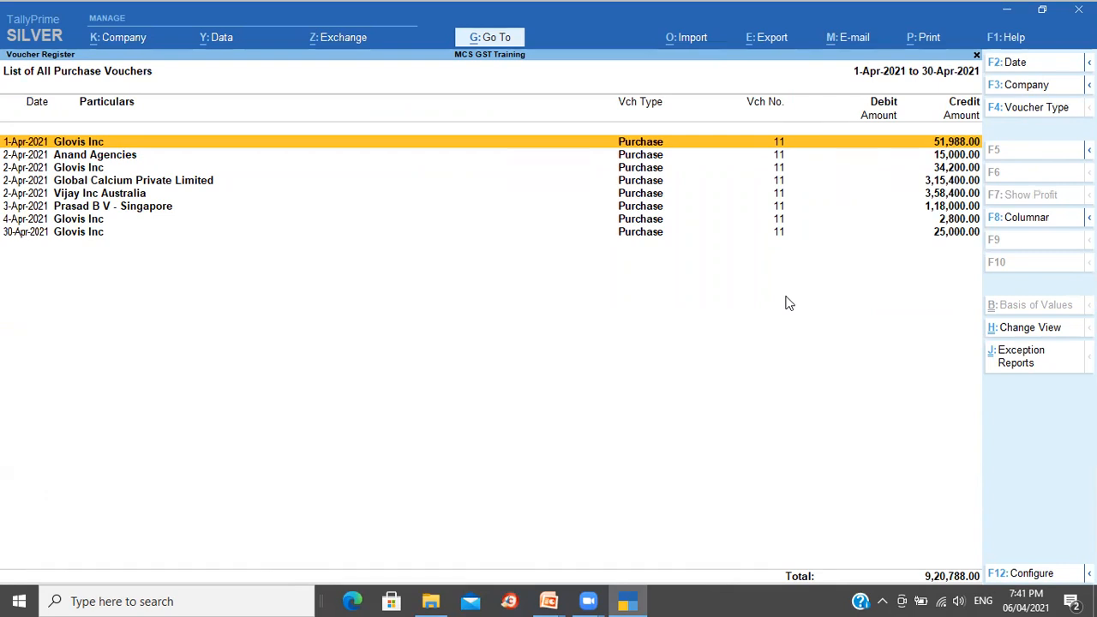
key("Return")
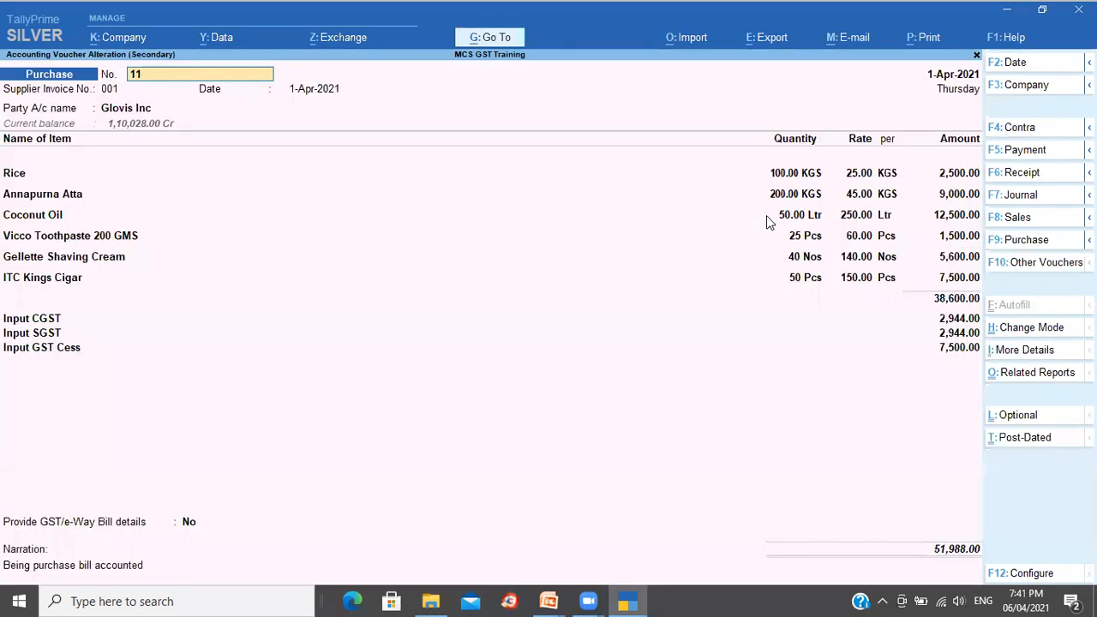
Step: Check the supplier invoice number in the Glovis Inc voucher and return to the April purchase voucher list
key("Return")
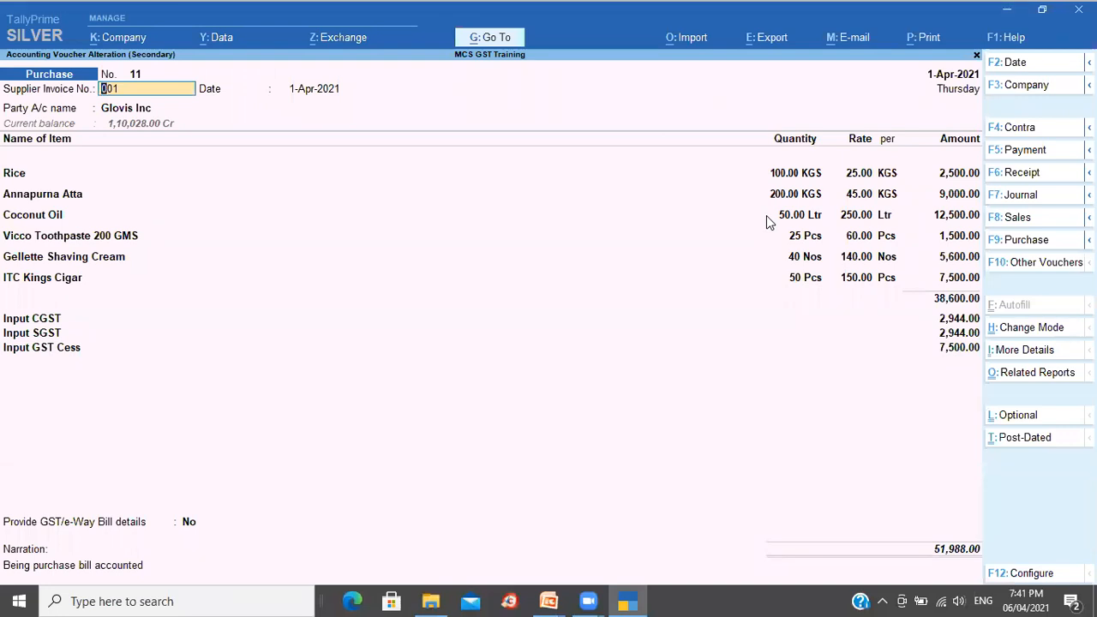
key("Escape")
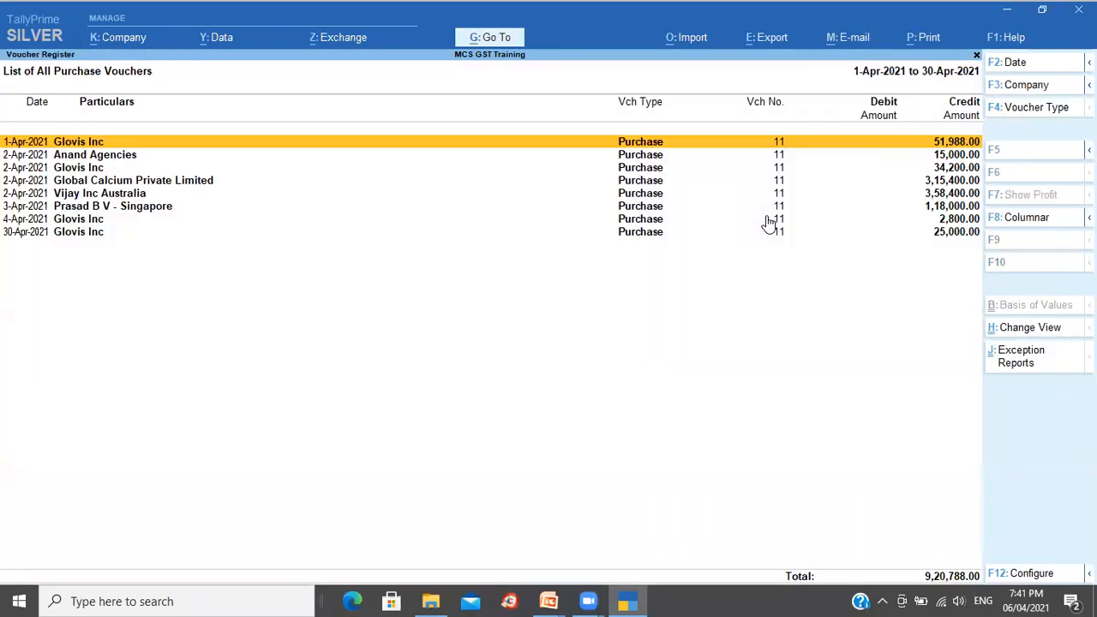
left_click(1028, 220)
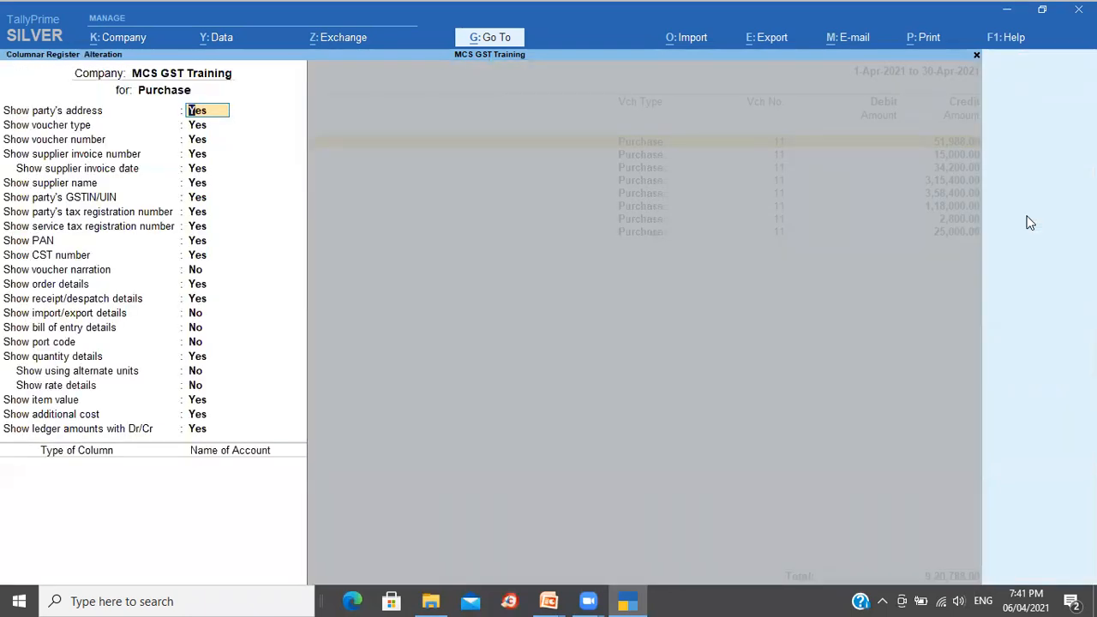
key("Escape")
key("Return")
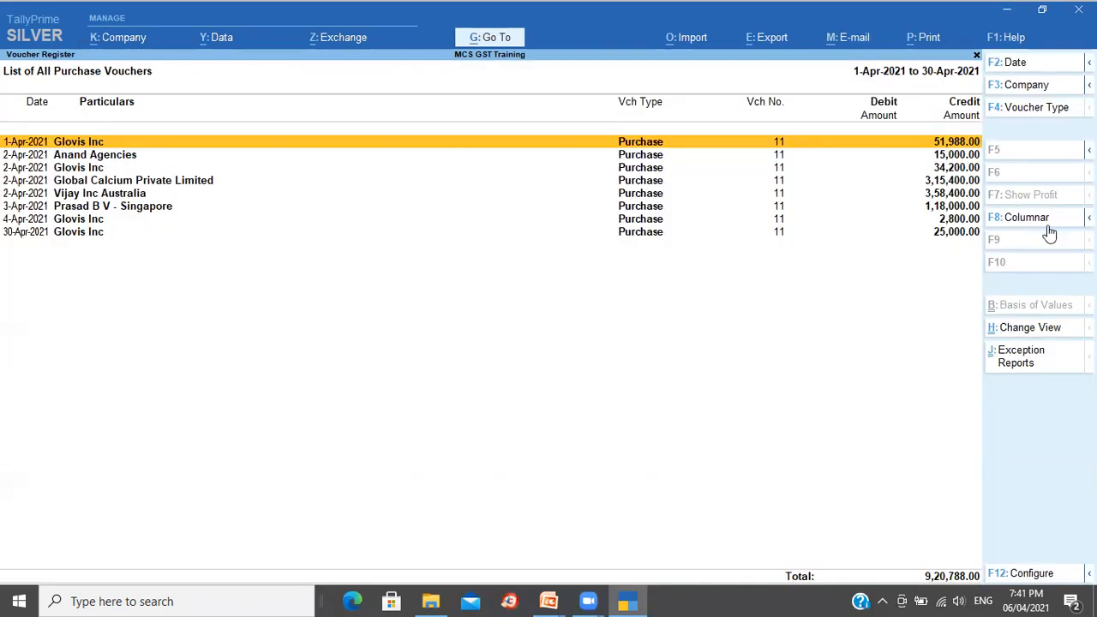
Step: In the Purchase columnar register settings, hide the party's address and keep voucher type, voucher number, supplier invoice details, supplier name and GSTIN/UIN
left_click(1028, 218)
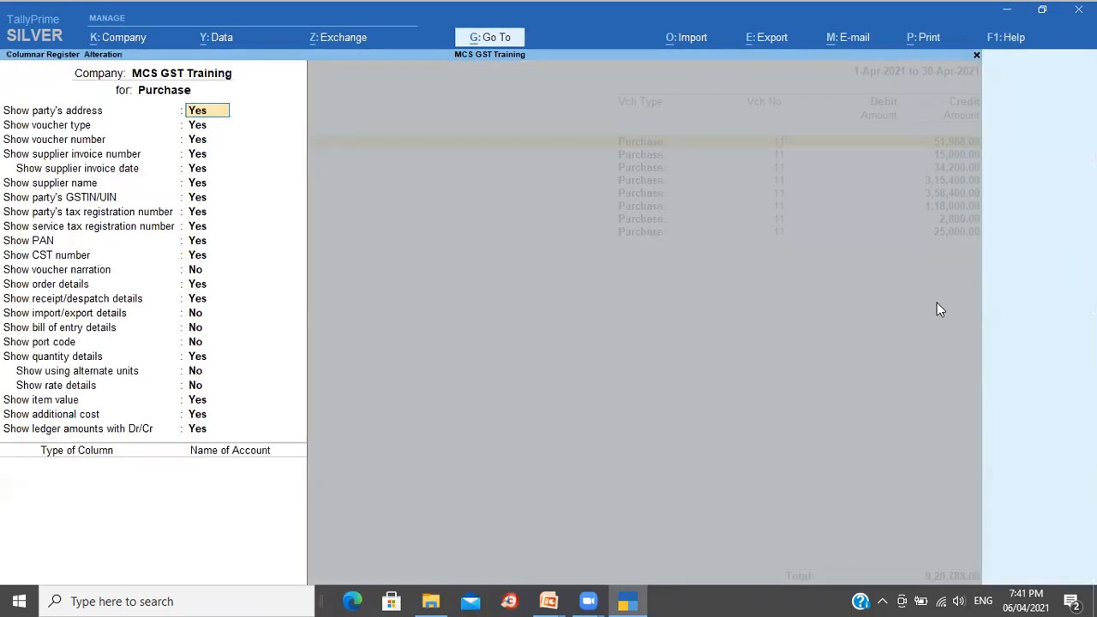
key("Down")
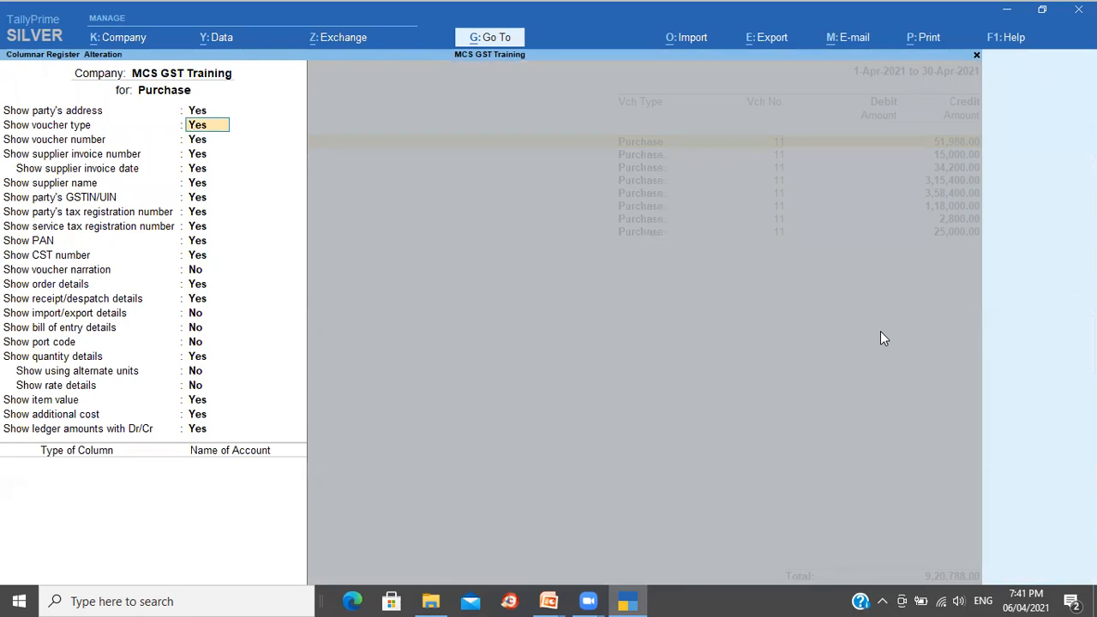
key("Up")
type("n")
key("Return")
key("Return")
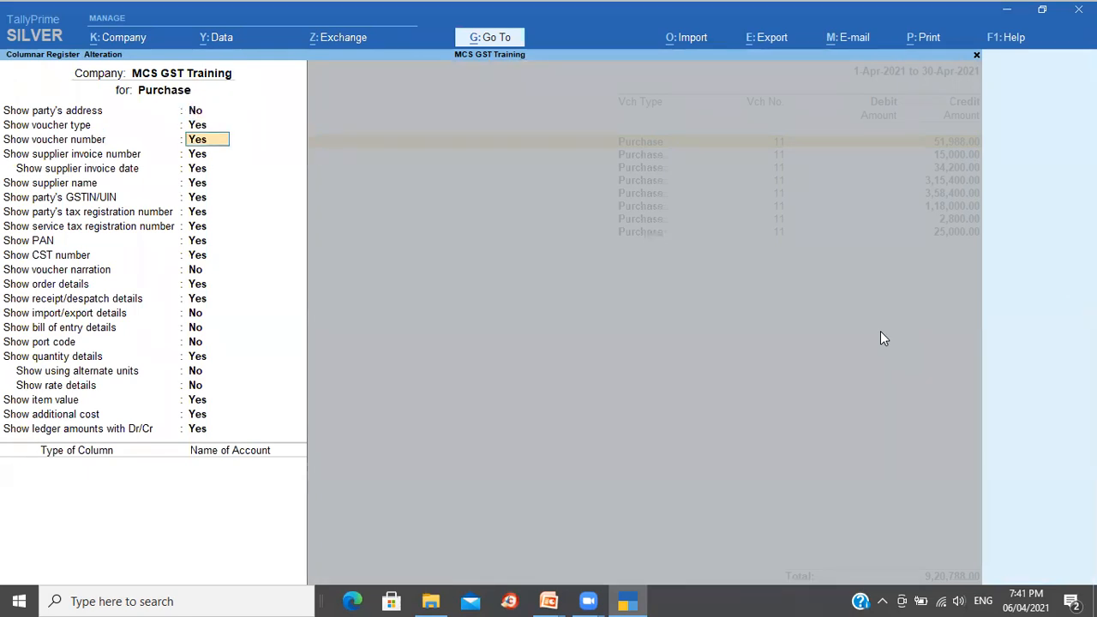
key("Return")
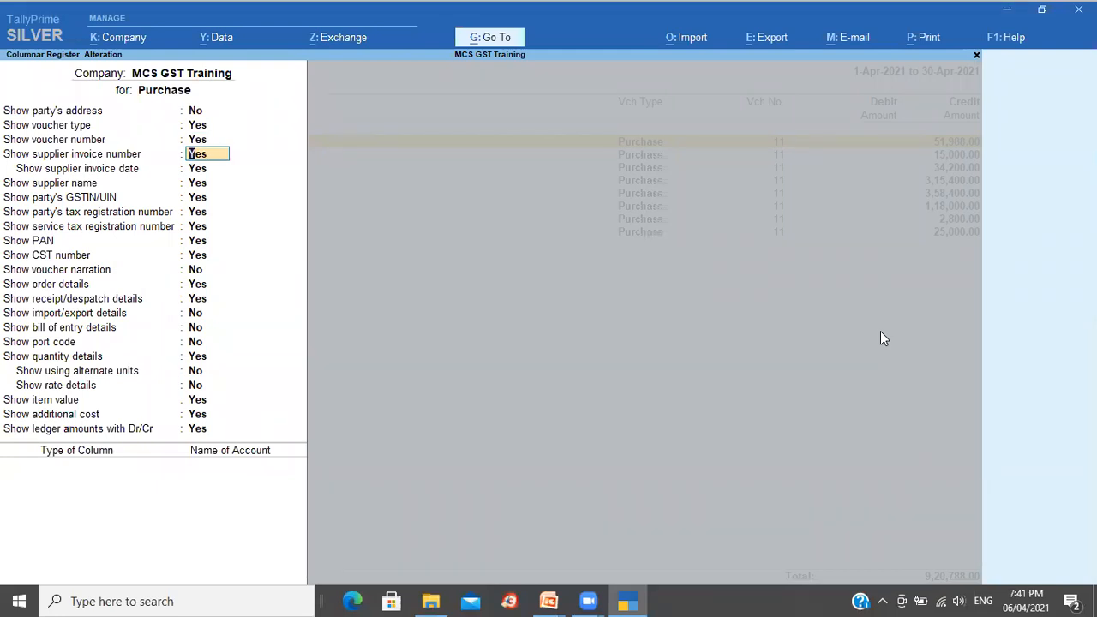
key("Return")
key("Return")
key("Return")
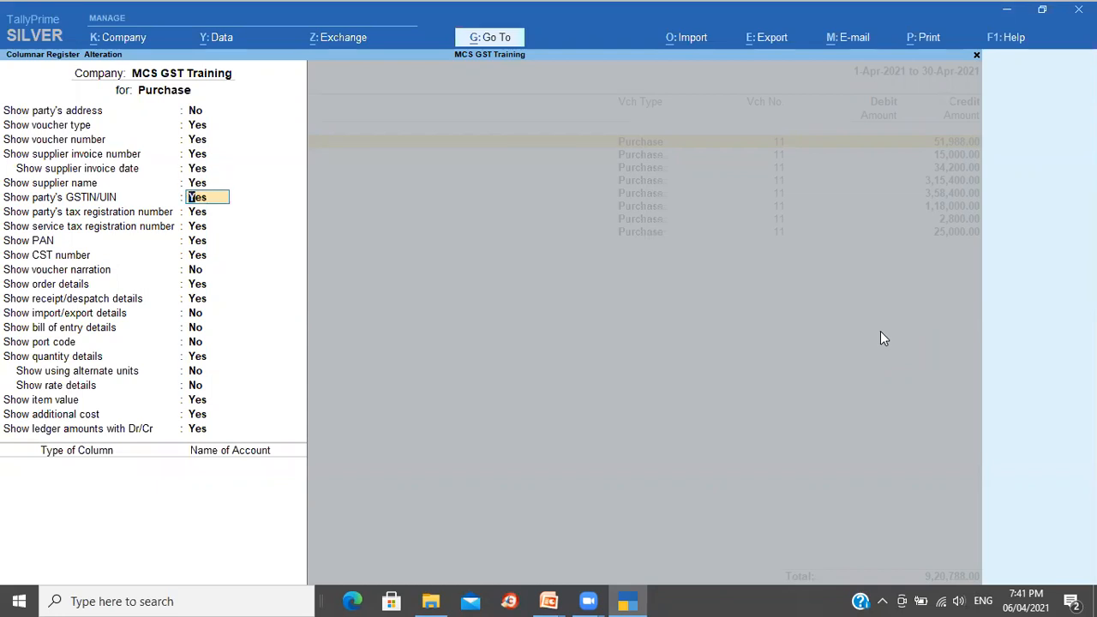
key("Return")
Step: Hide the party's tax registration number, service tax registration number, PAN and CST number in the columnar register
type("n")
key("Return")
type("n")
key("Return")
type("n")
key("Return")
type("n")
key("Return")
Step: Set voucher narration, order, receipt/despatch, import/export, bill of entry, port code and quantity details to No in the columnar register
type("n")
key("Return")
type("n")
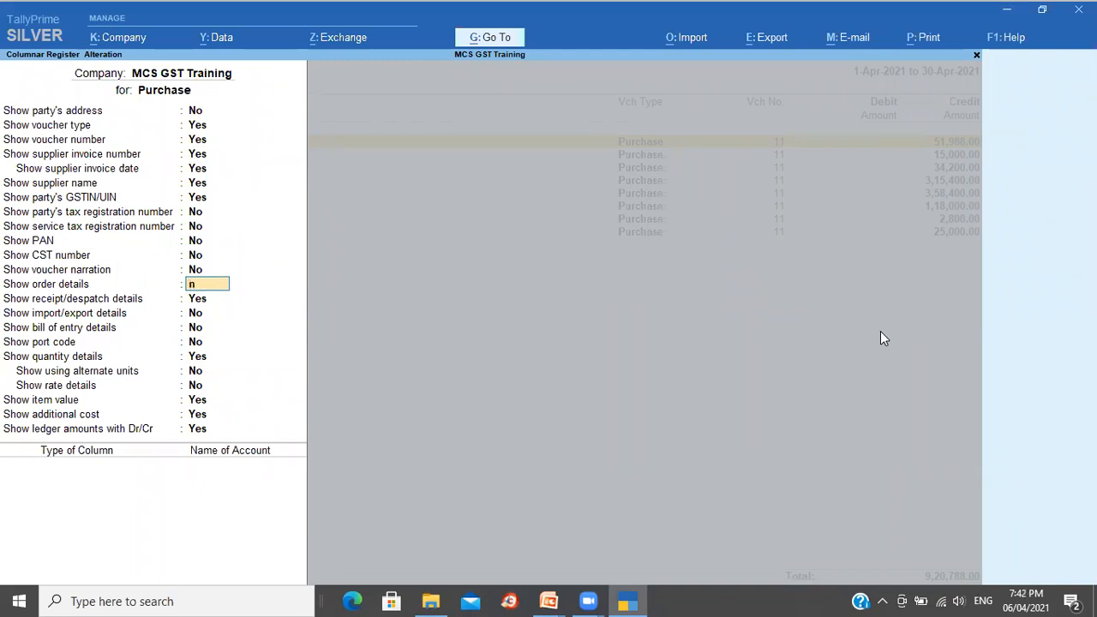
key("Return")
type("n")
key("Return")
type("n")
key("Return")
type("n")
key("Return")
type("n")
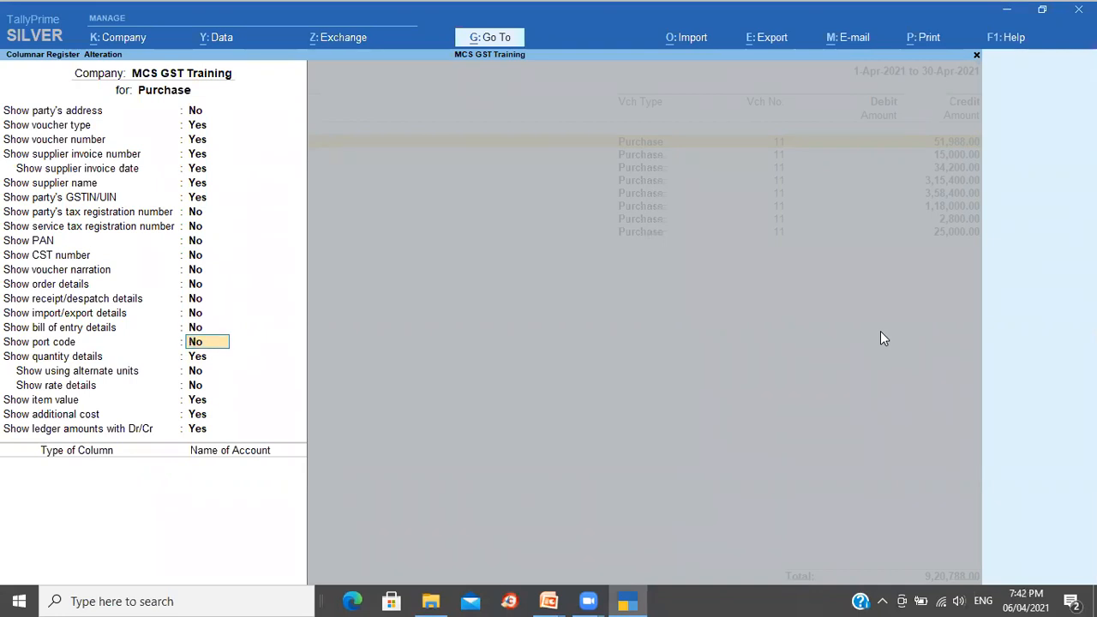
key("Return")
type("n")
key("Return")
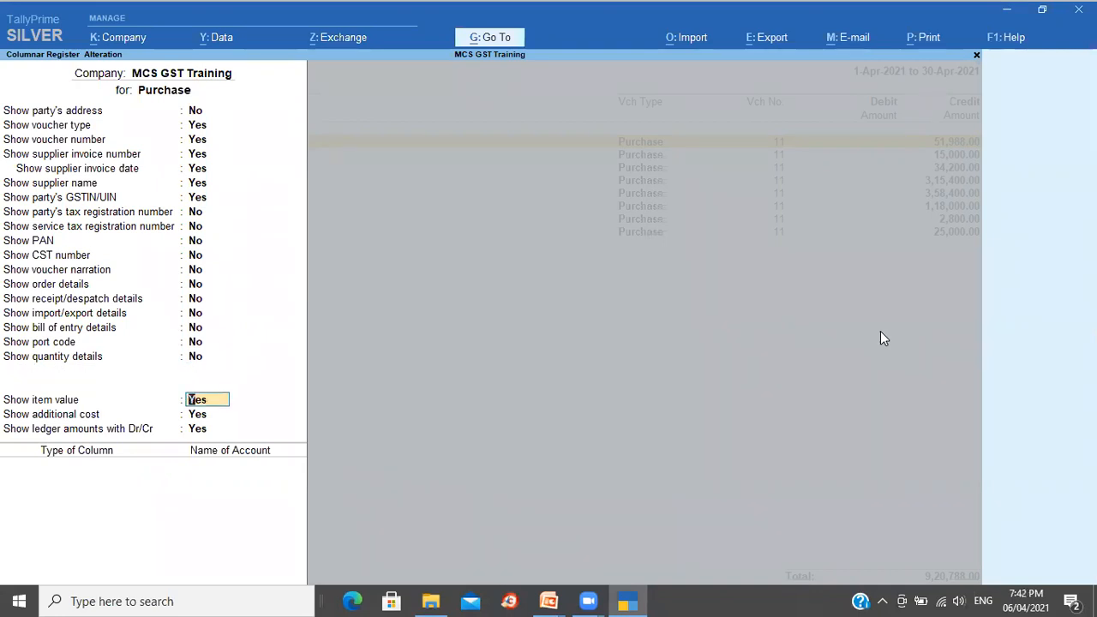
Step: Keep item value, additional cost and ledger amounts with Dr/Cr, and generate the columnar register without additional column types
key("Return")
key("Return")
key("Return")
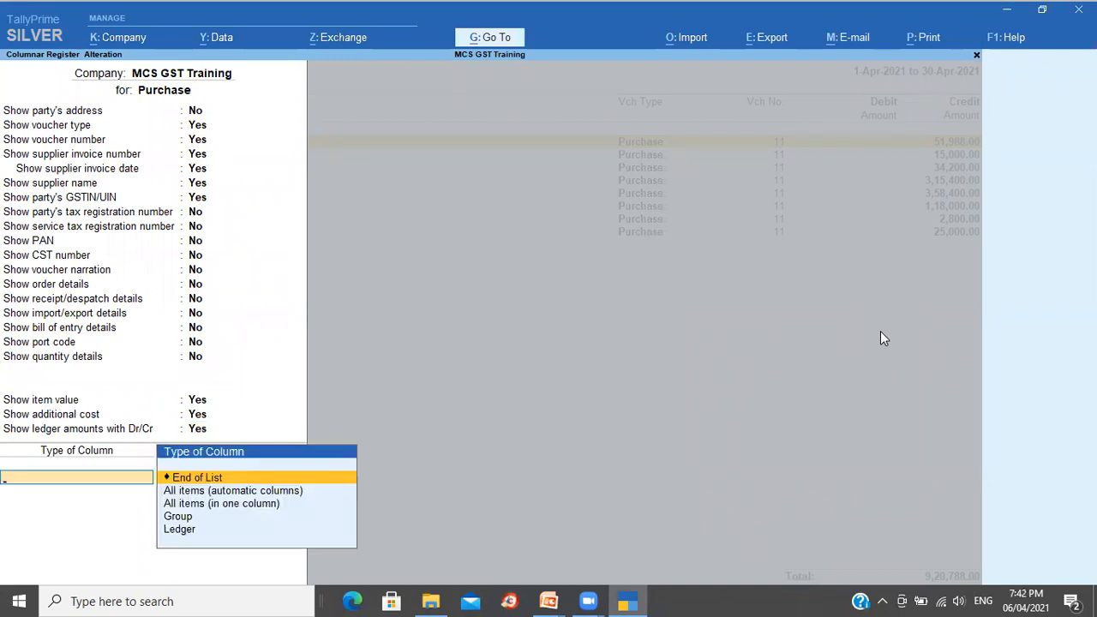
key("Return")
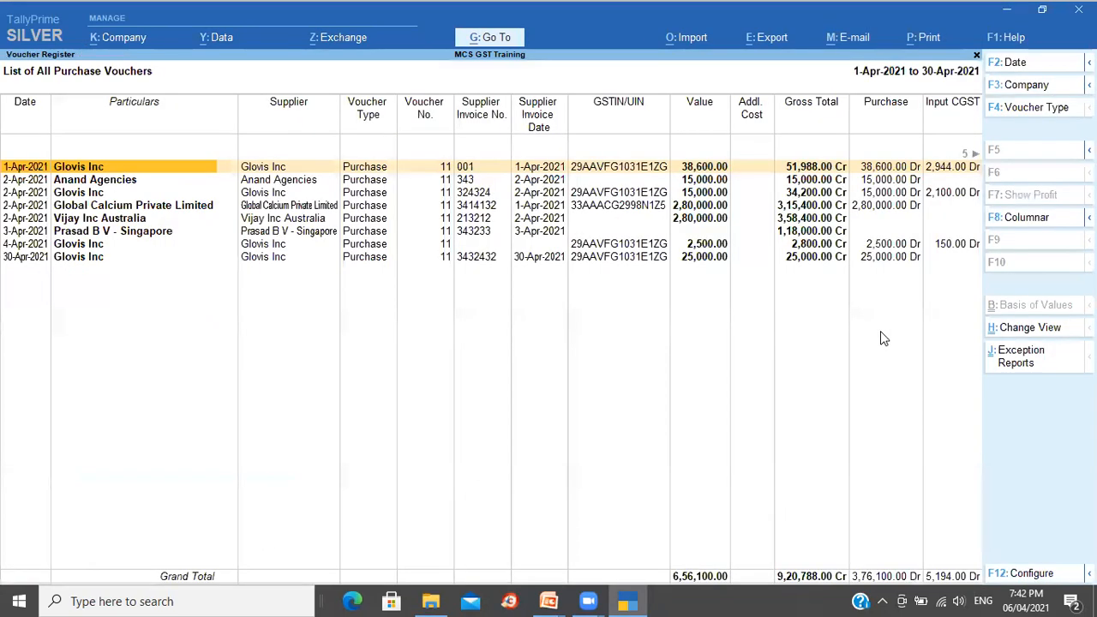
Step: Examine the voucher number, supplier invoice number and supplier invoice date columns in the columnar purchase register
key("Right")
key("Right")
key("Right")
key("Right")
key("Down")
key("Down")
key("Down")
key("Down")
key("Down")
key("Up")
key("Up")
key("Up")
key("Up")
key("Up")
key("Right")
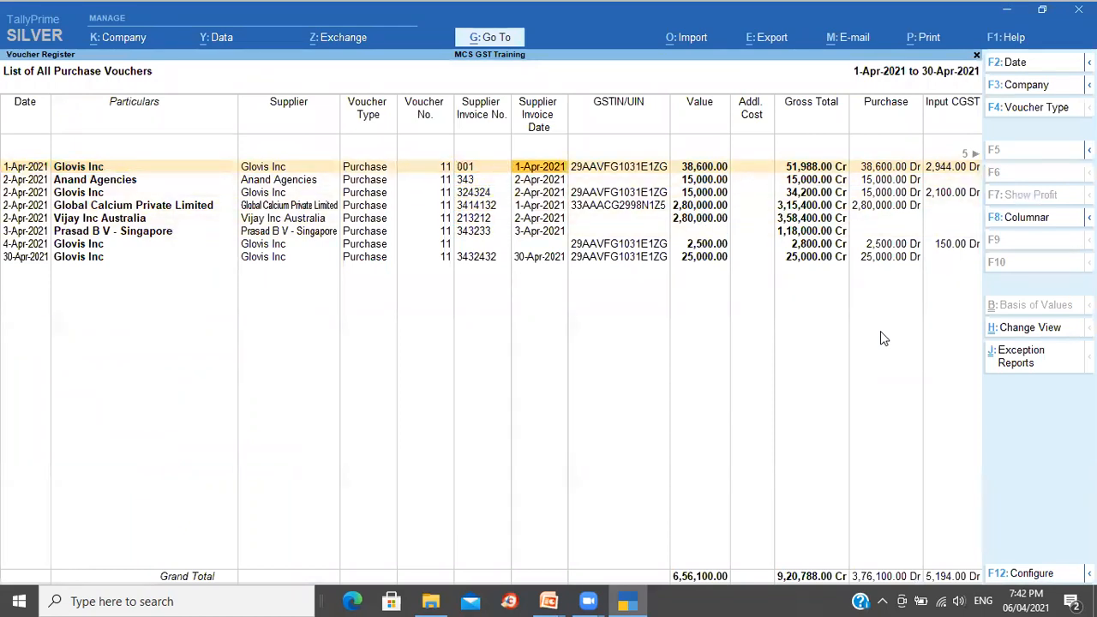
key("Left")
key("Left")
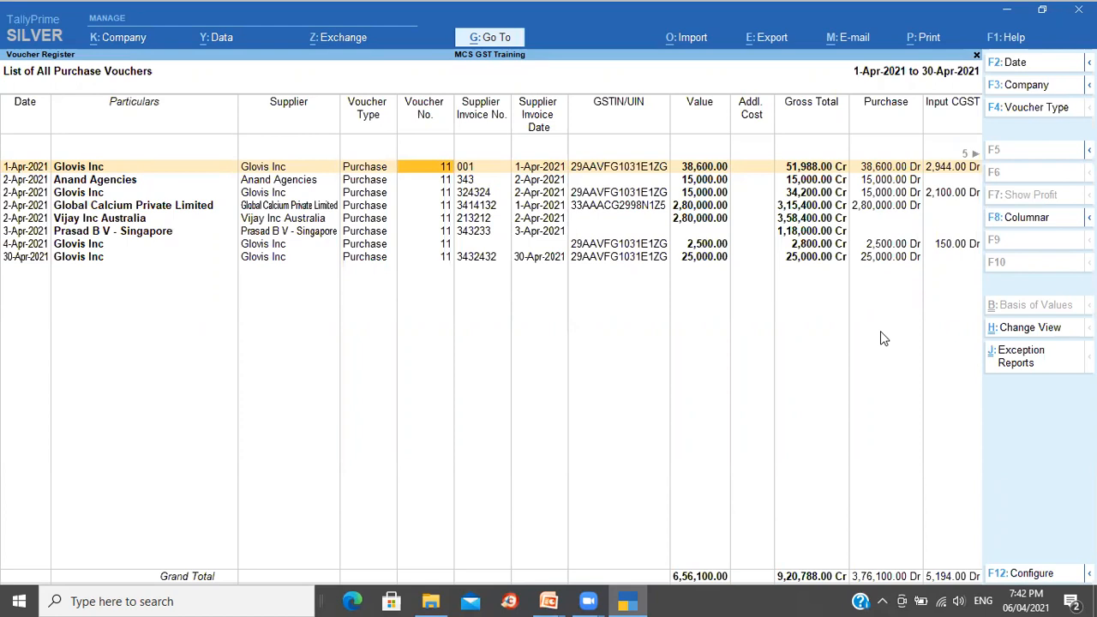
Step: Leave the purchase register, return to the Gateway of Tally and open Display More Reports
key("Escape")
key("Escape")
key("Escape")
key("Escape")
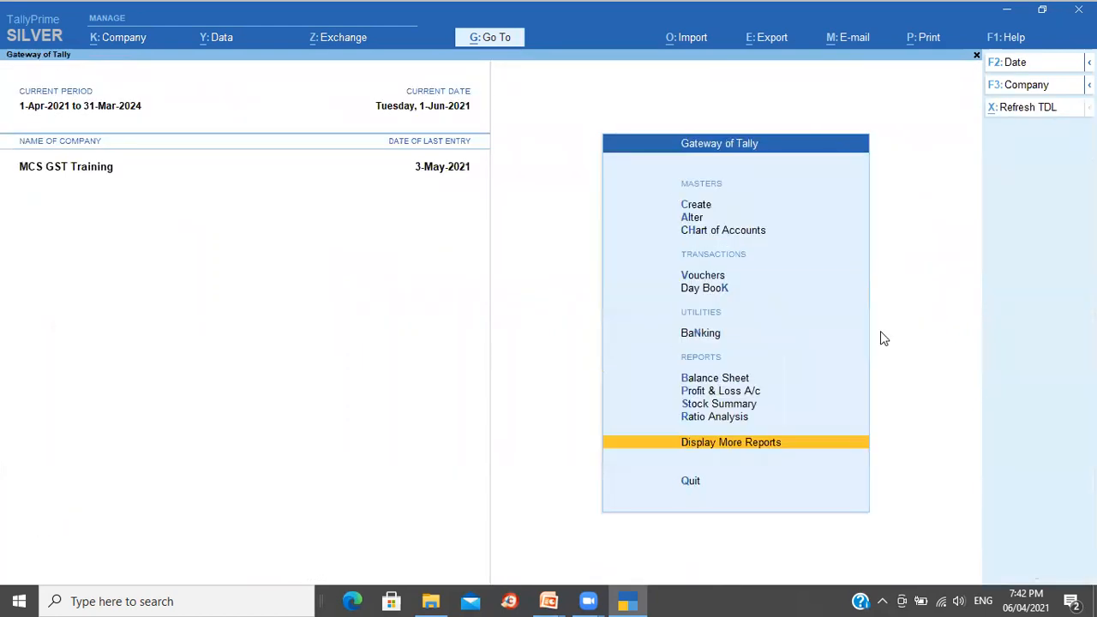
key("Return")
key("Return")
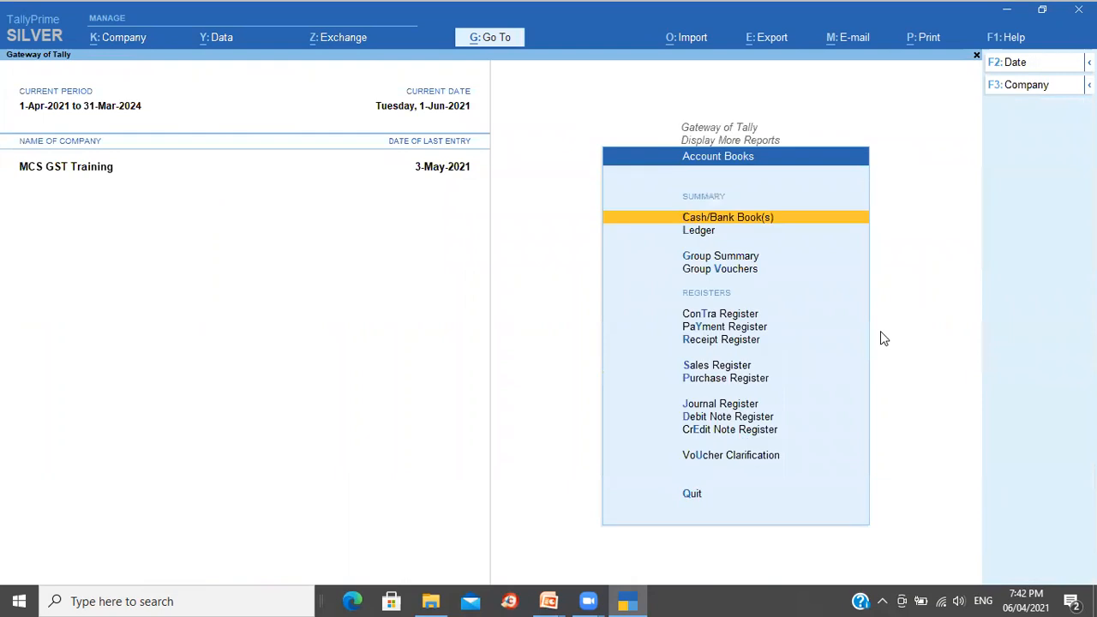
key("l")
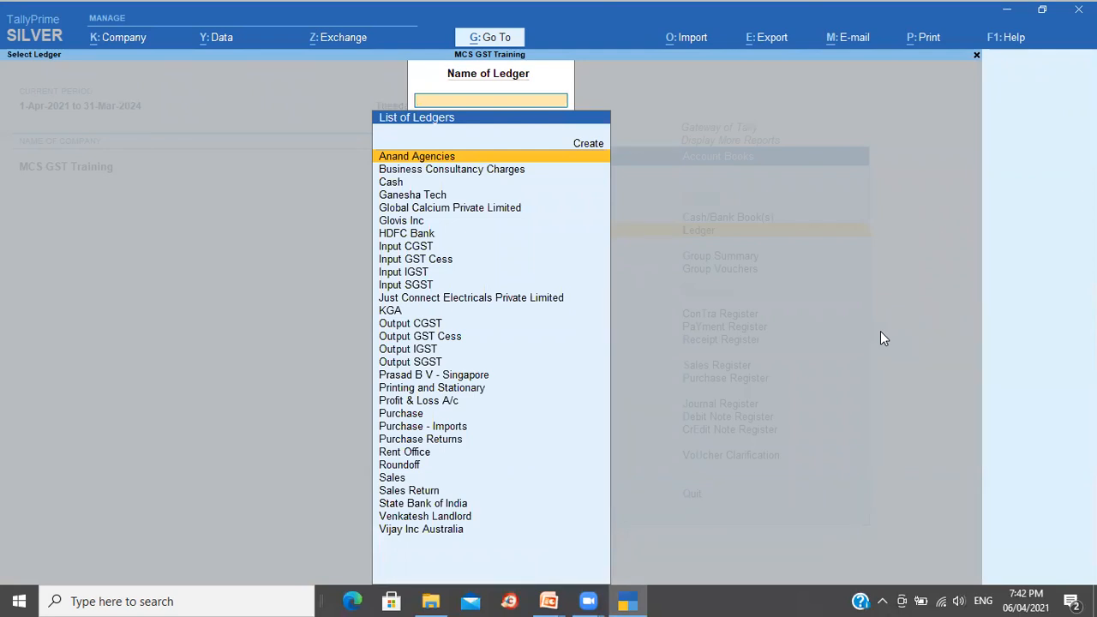
key("Escape")
key("Escape")
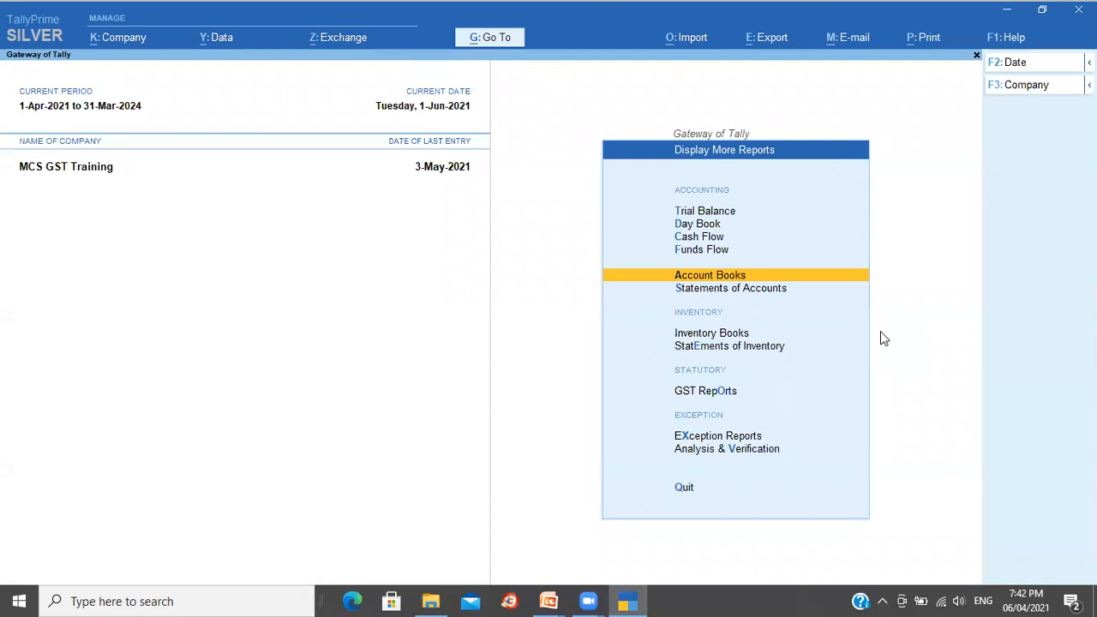
Step: Open the Trial Balance, expand Current Liabilities and drill down into the Sundry Creditors group summary
key("t")
key("Down")
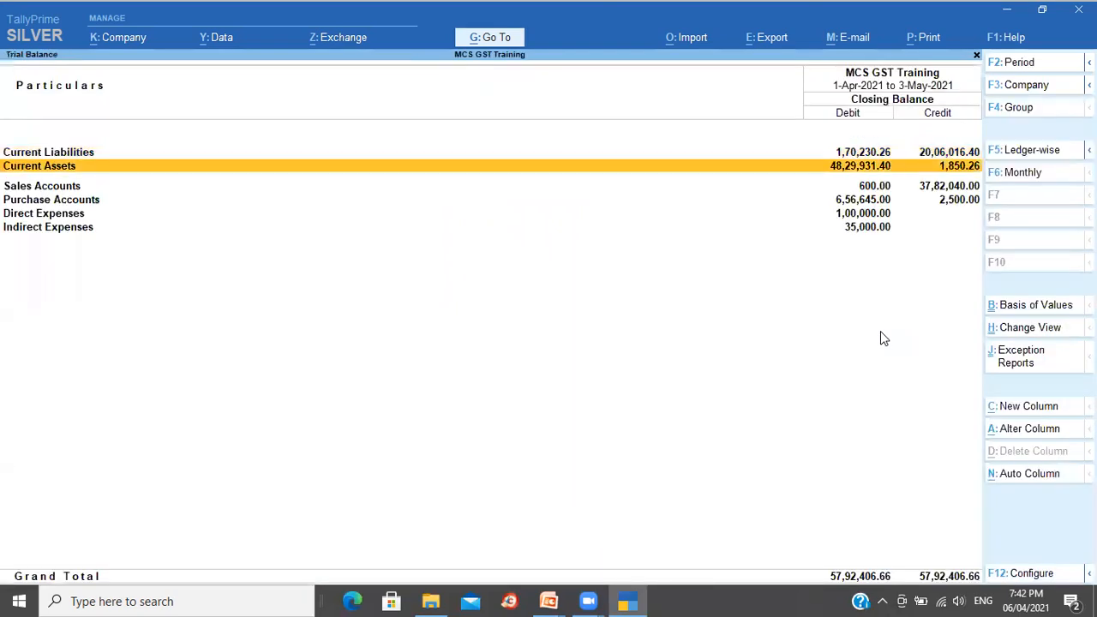
key("Up")
key("Return")
key("Down")
key("Down")
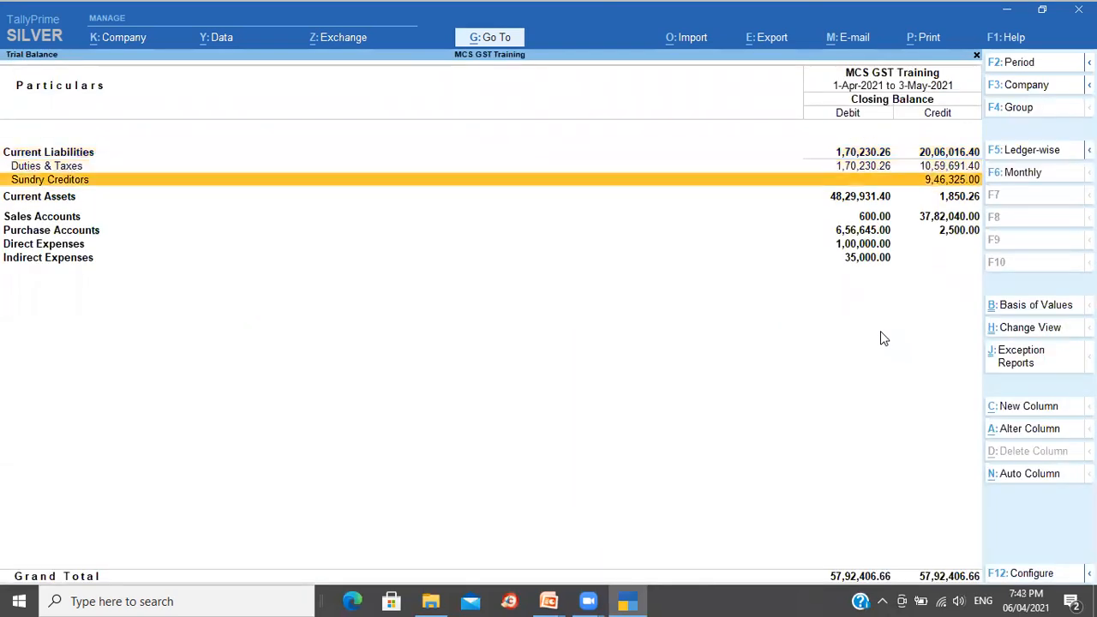
key("Return")
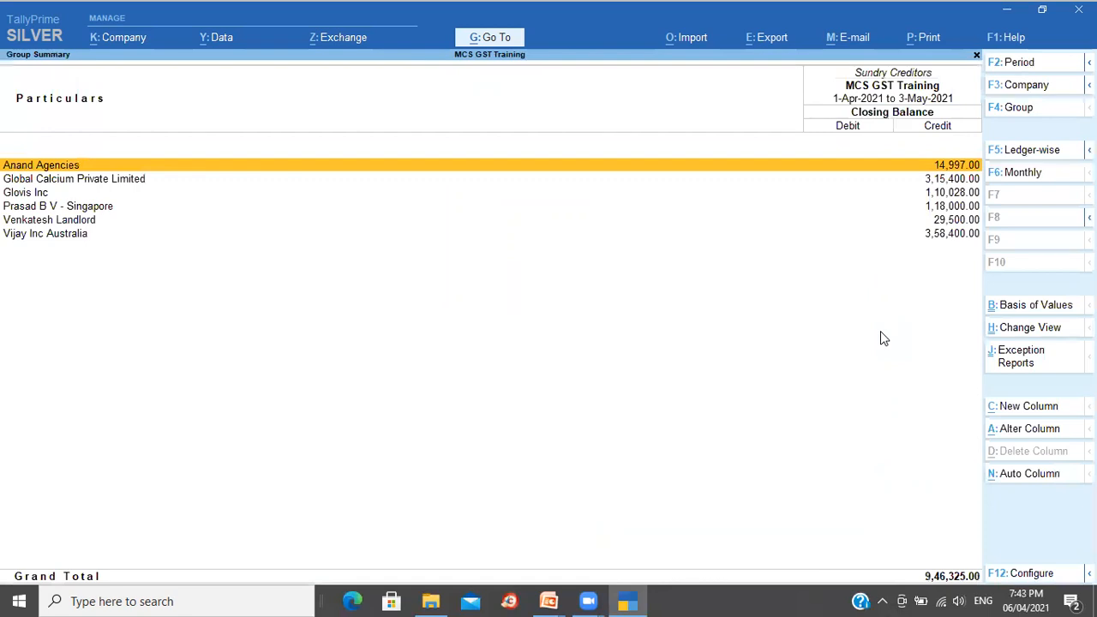
Step: Open the April ledger vouchers of Global Calcium Private Limited
key("Down")
key("Return")
key("Up")
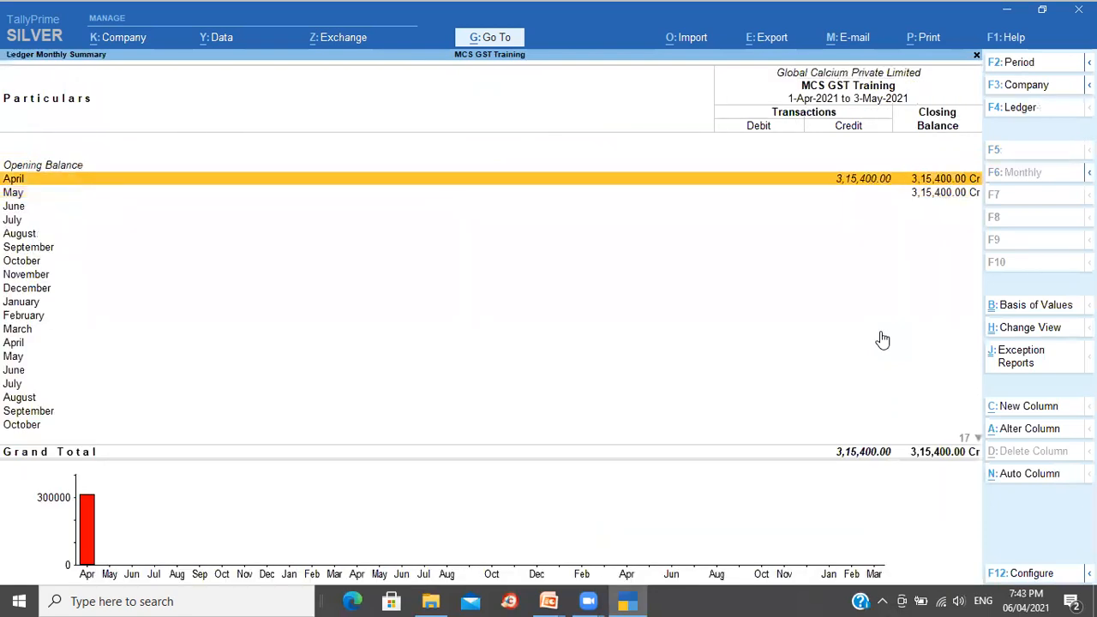
key("Return")
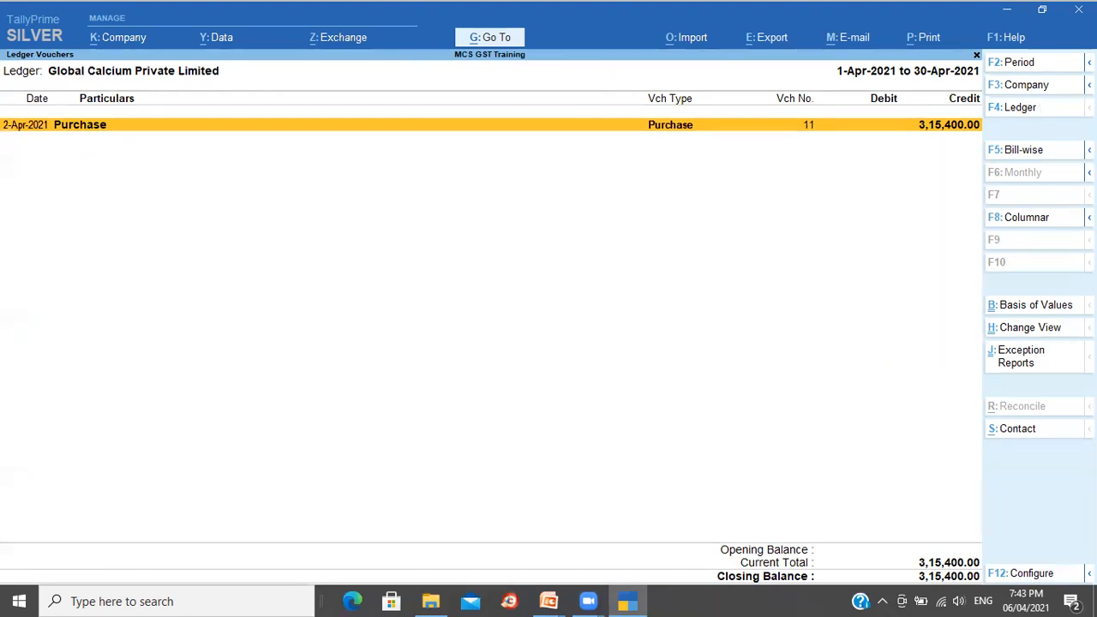
Step: Bring up the print configuration for the Global Calcium ledger and review its basic report options
key("ctrl")
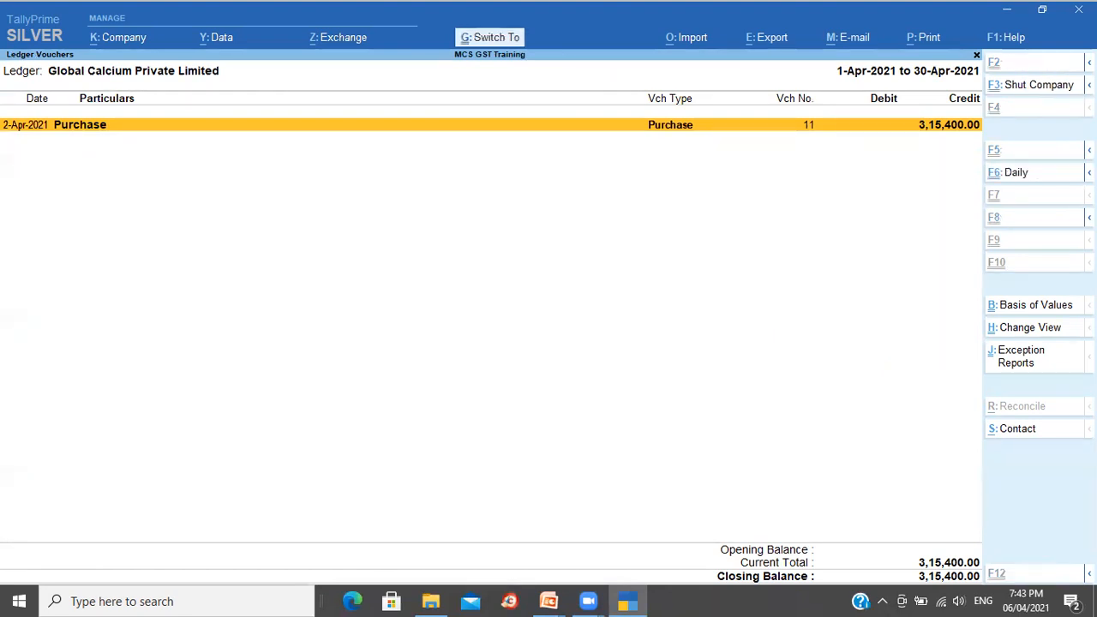
key("ctrl+p")
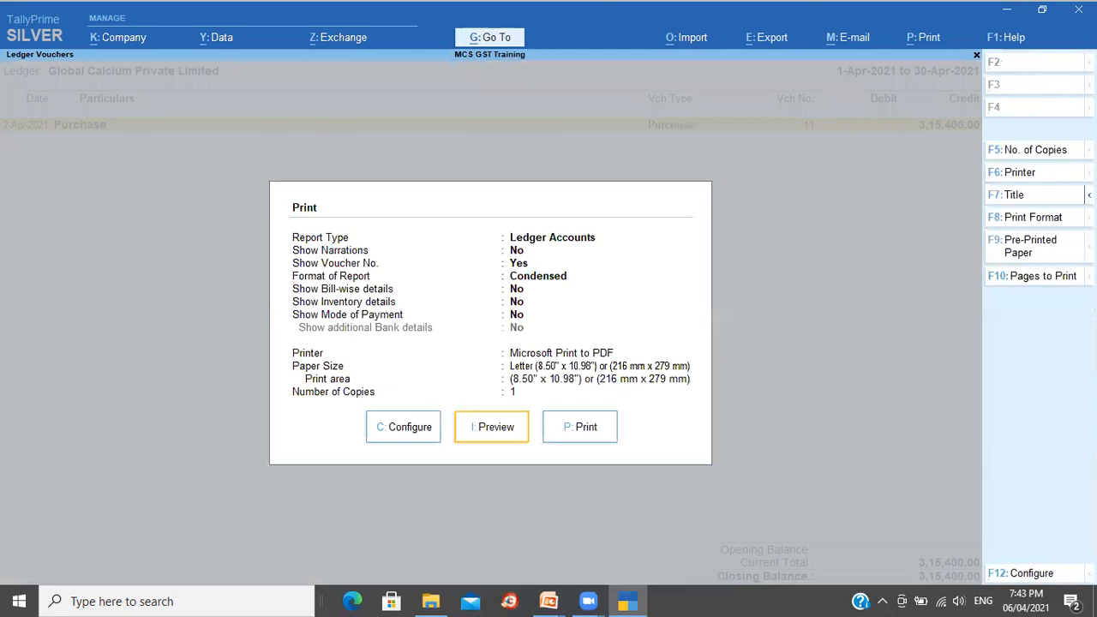
key("c")
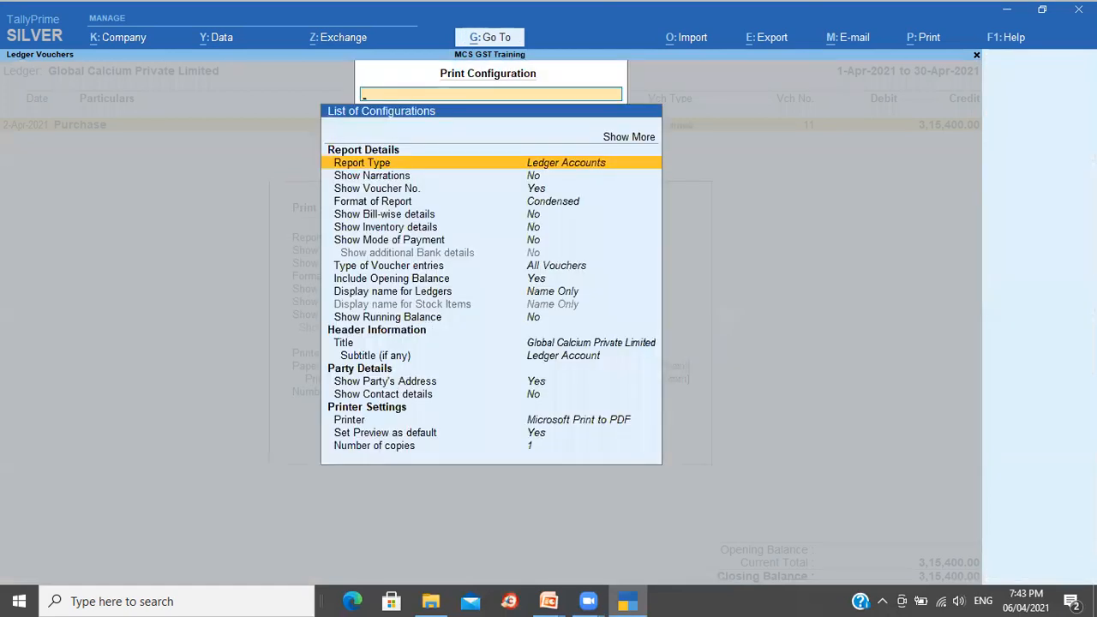
key("Down")
key("Down")
key("Down")
key("Down")
key("Down")
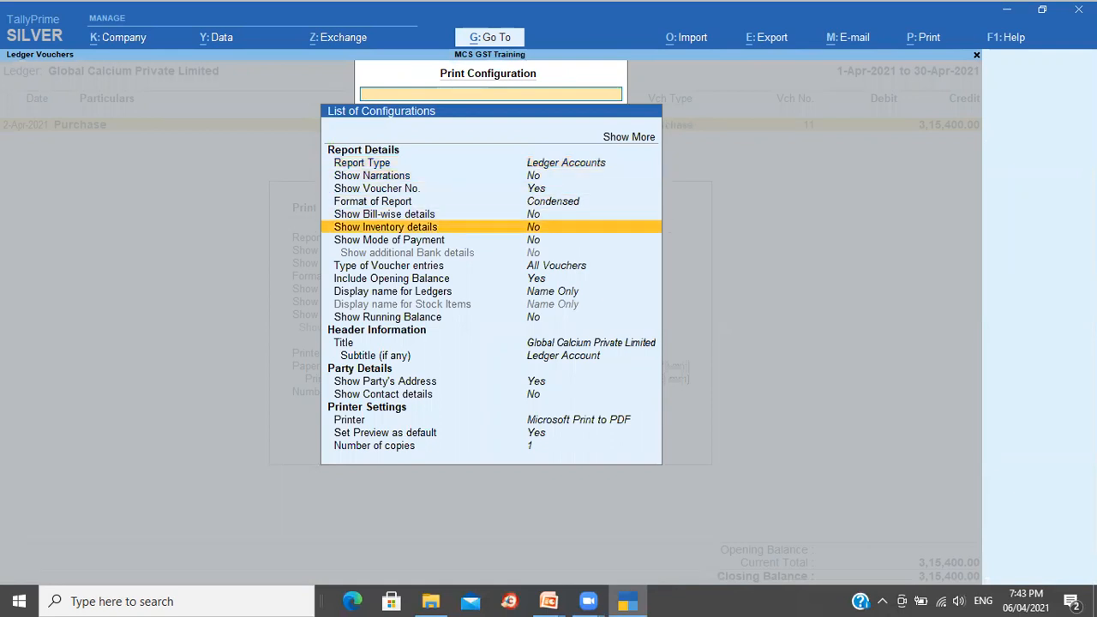
key("Up")
key("Up")
key("Up")
key("Up")
key("Up")
key("Up")
key("Up")
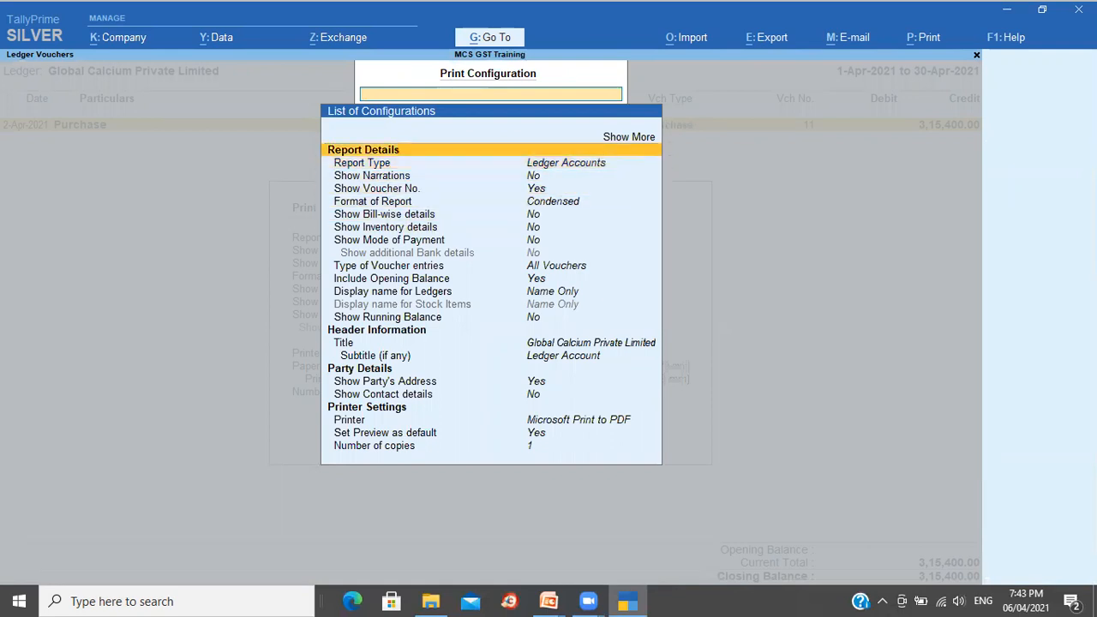
Step: Expand the print configuration to its full options, search it for "Su" and clear the search
key("Return")
type("Su")
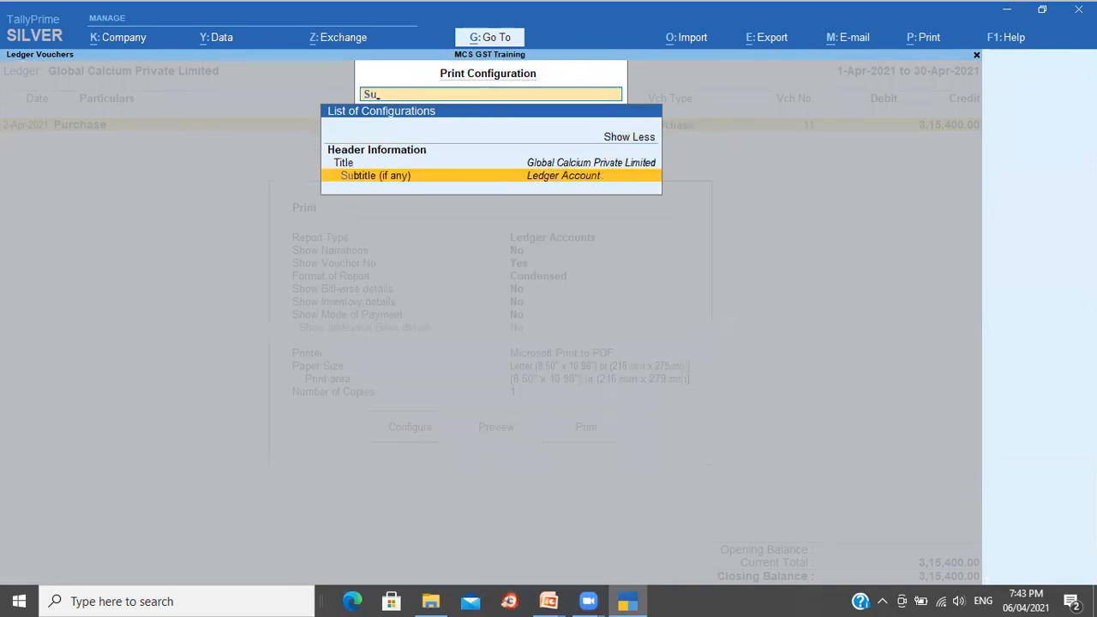
key("BackSpace")
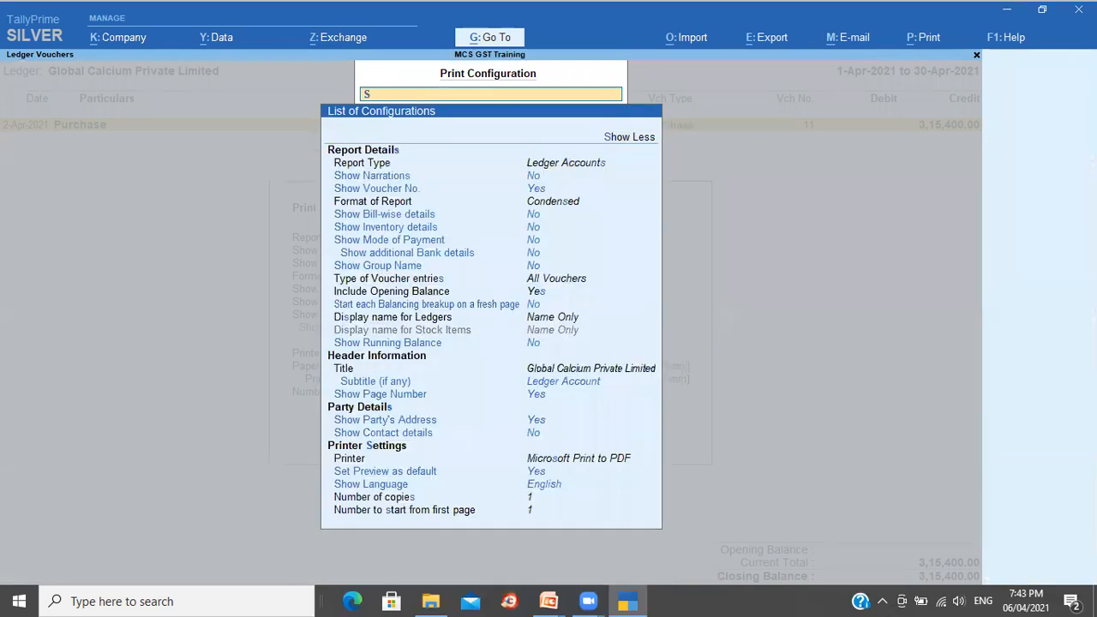
key("BackSpace")
Step: Examine the expanded print options for the Global Calcium ledger, including the balancing method and subtitle, and close the configuration
key("Down")
key("Down")
key("Down")
key("Down")
key("Down")
key("Down")
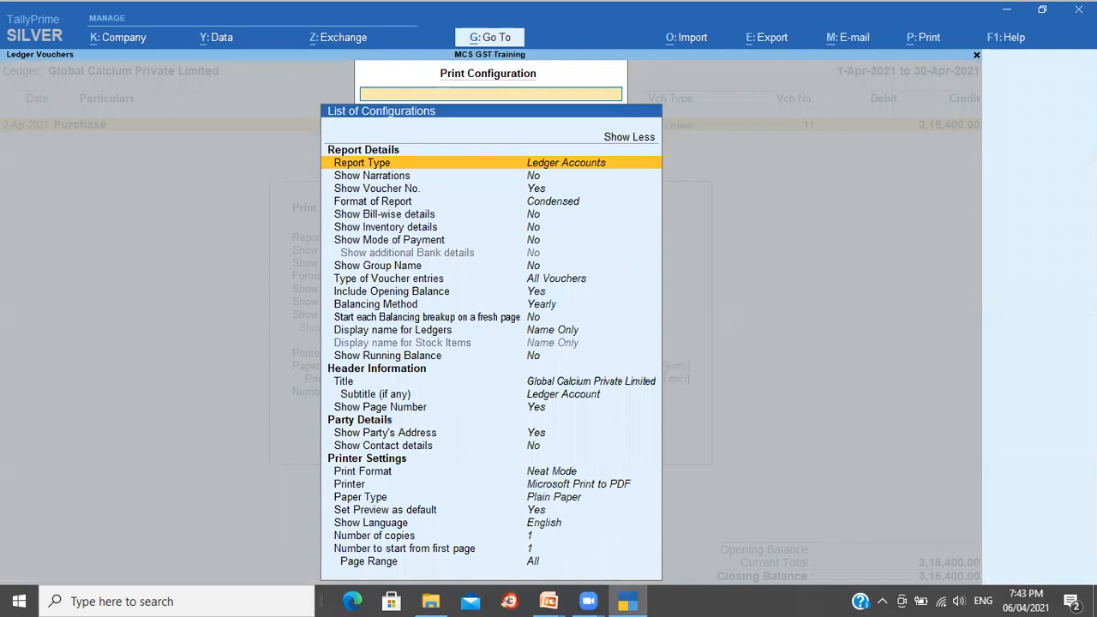
key("Down")
key("Down")
key("Down")
key("Down")
key("Down")
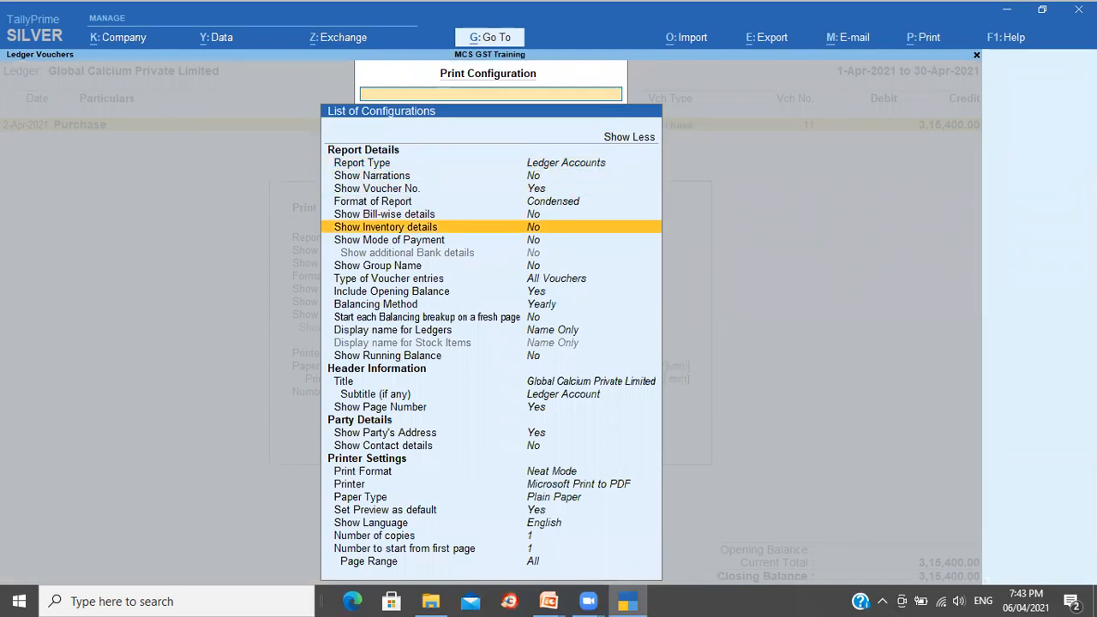
key("Down")
key("Down")
key("Down")
key("Down")
key("Down")
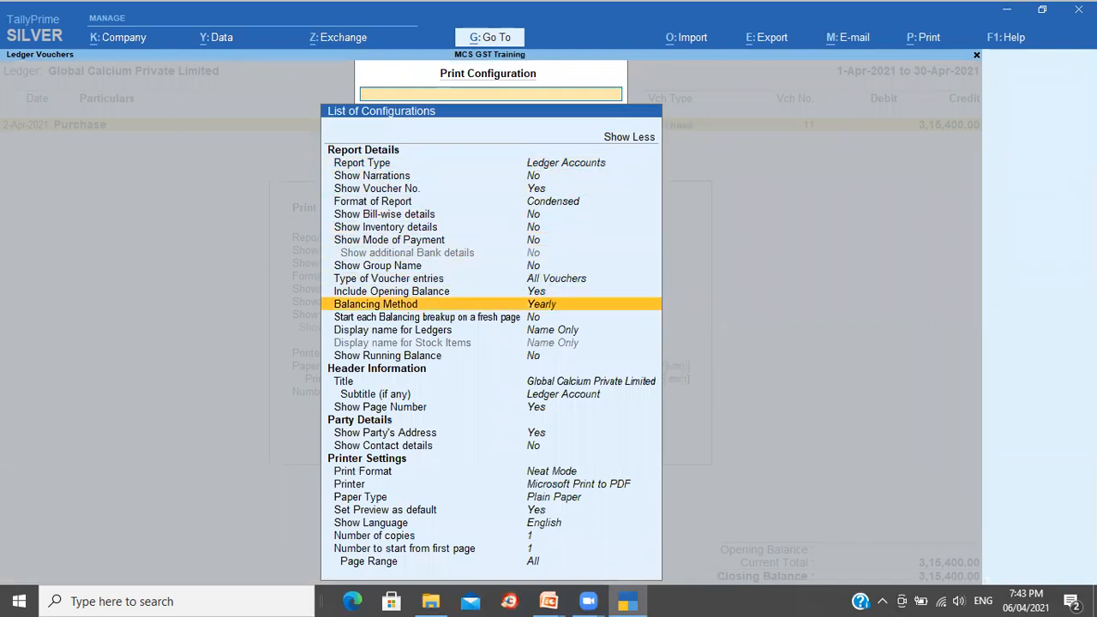
key("Down")
key("Down")
key("Down")
key("Down")
key("Down")
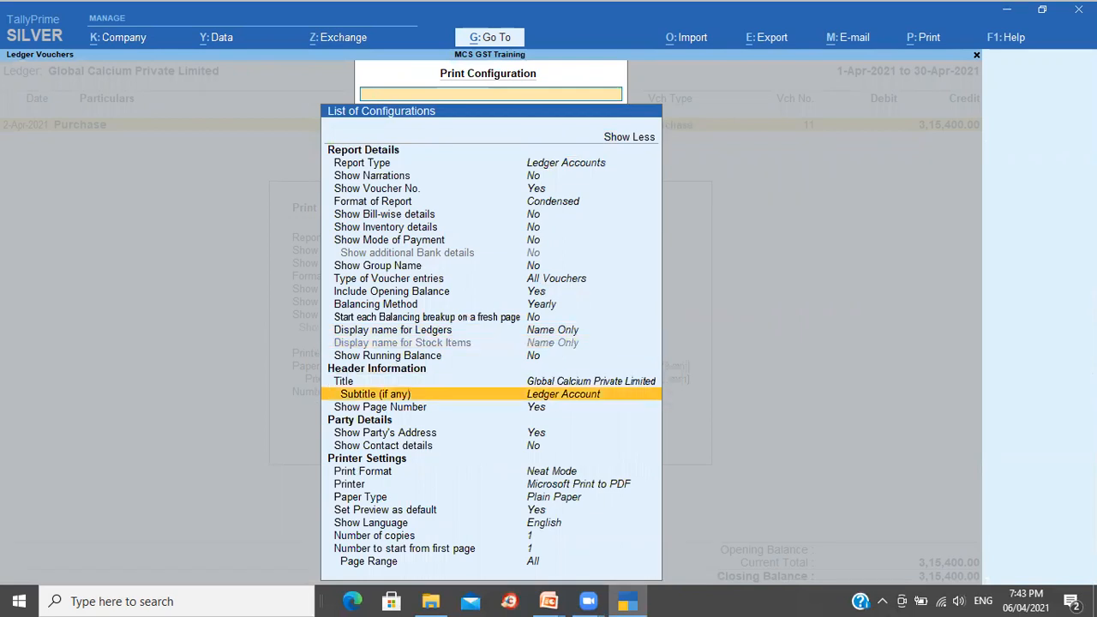
key("Up")
key("Up")
key("Up")
key("Up")
key("Up")
key("Up")
key("Up")
key("Up")
key("Up")
key("Up")
key("Up")
key("Up")
key("Up")
key("Up")
key("Up")
key("Up")
key("Up")
key("Up")
key("Up")
key("Up")
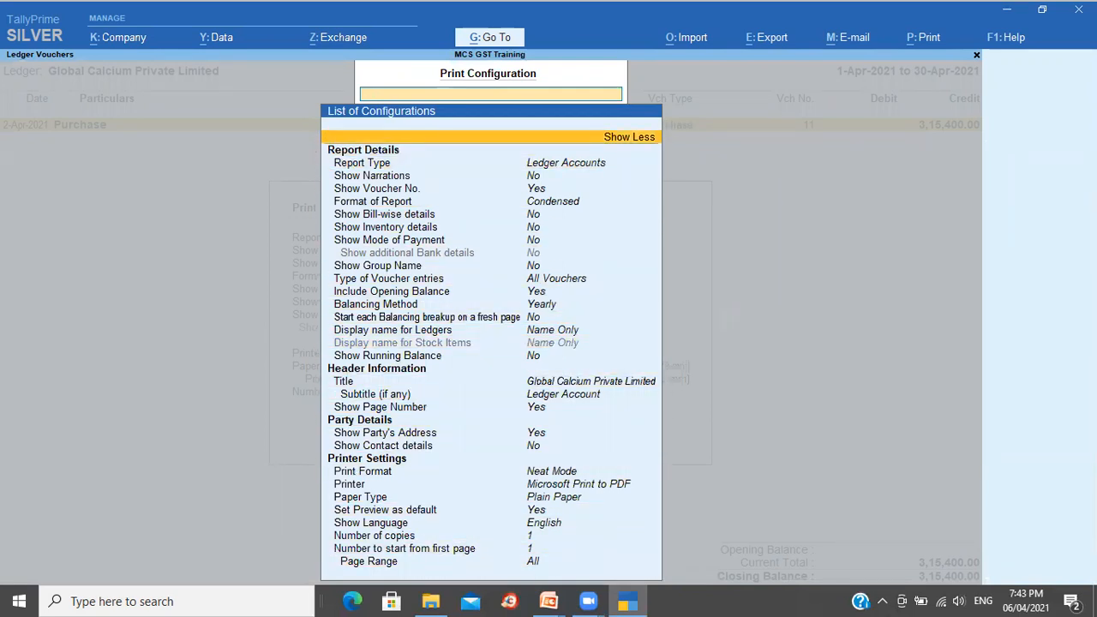
key("Escape")
key("Escape")
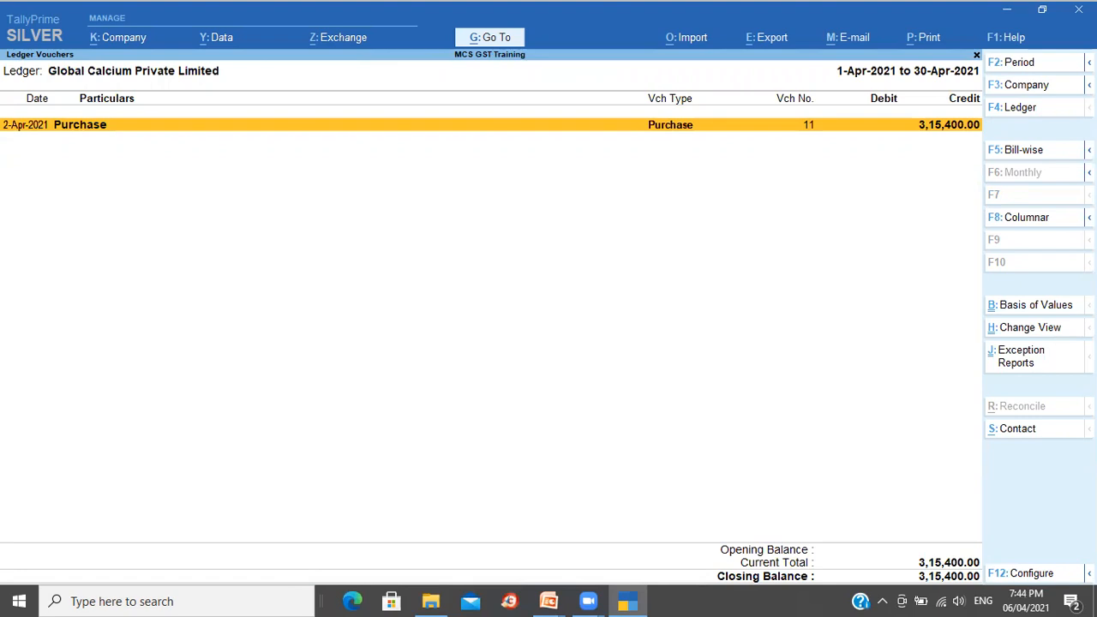
Step: Return to the Sundry Creditors group summary and open the April ledger vouchers of Glovis Inc
key("Escape")
key("Escape")
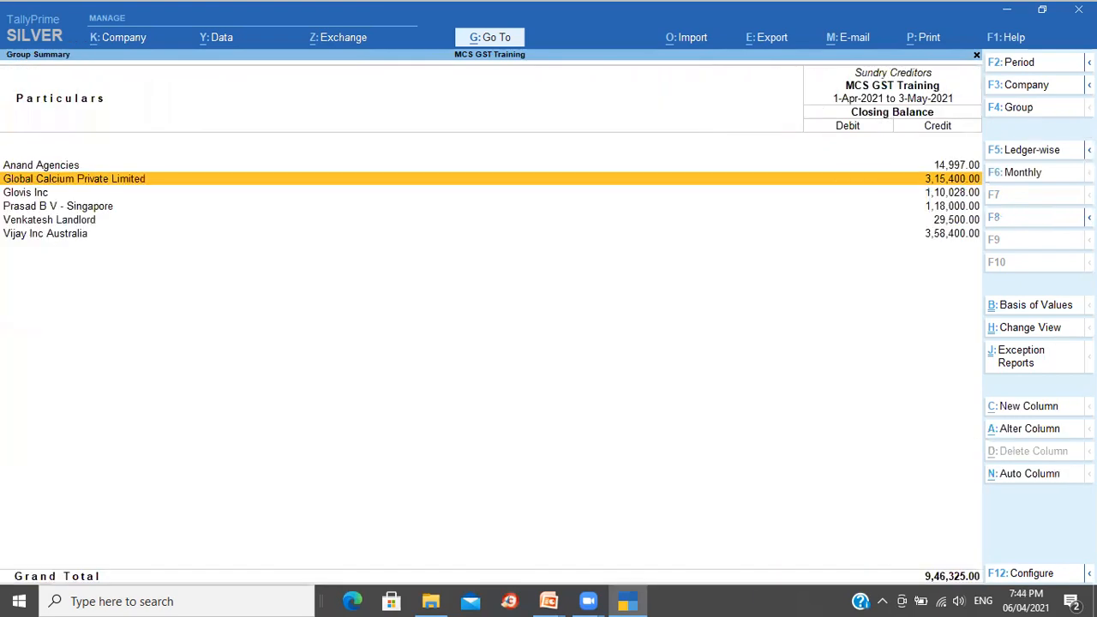
key("Down")
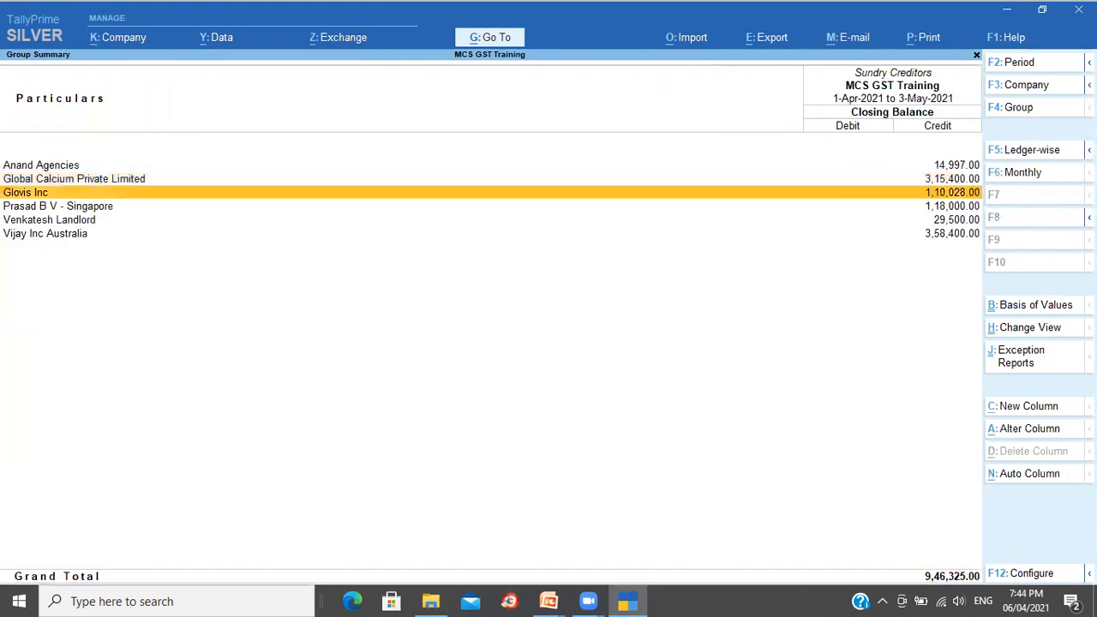
key("Return")
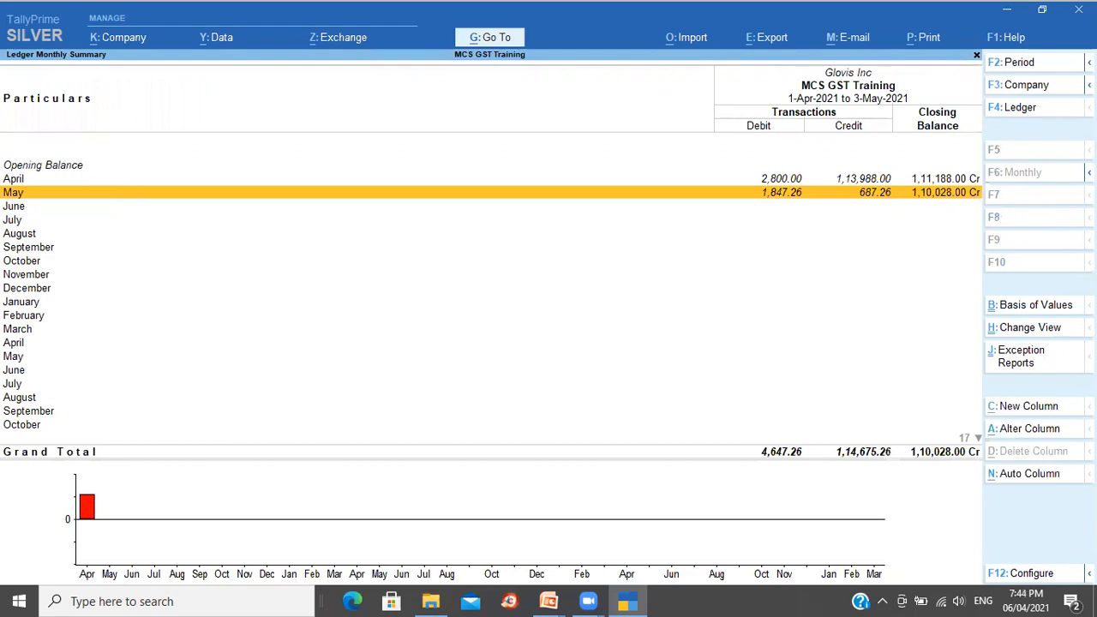
key("Up")
key("Return")
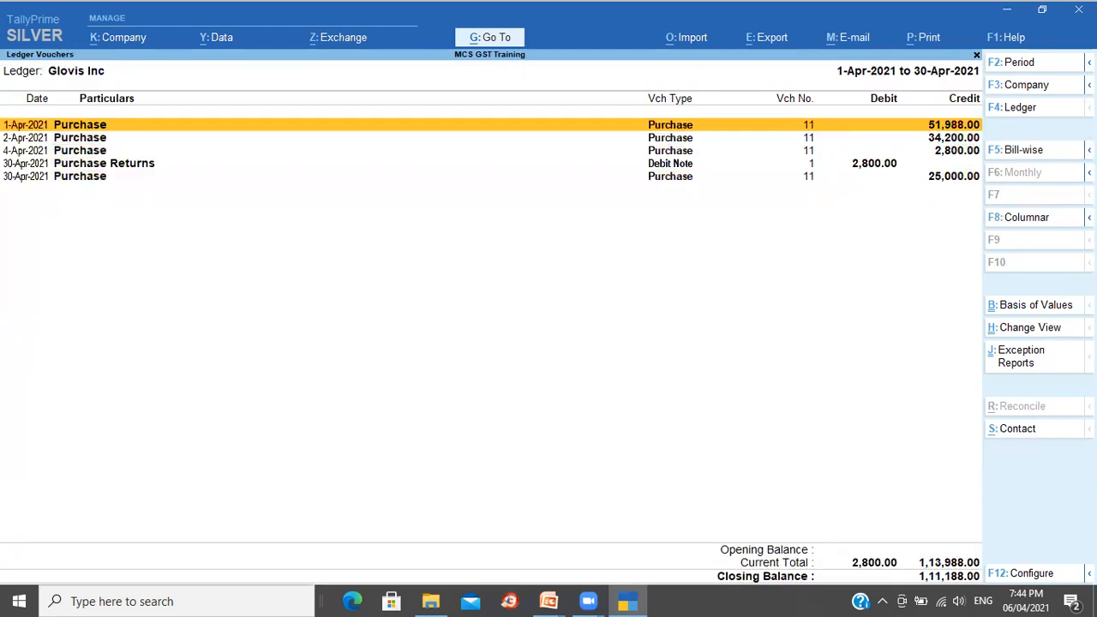
Step: Extend the Glovis Inc ledger's report period to end on 3-May-2021
key("F2")
key("Return")
type("3-5")
key("Return")
Step: Examine the voucher types and voucher numbers of the Glovis Inc ledger entries through May
key("Down")
key("Down")
key("Down")
key("Down")
key("Down")
key("Down")
key("Down")
key("Down")
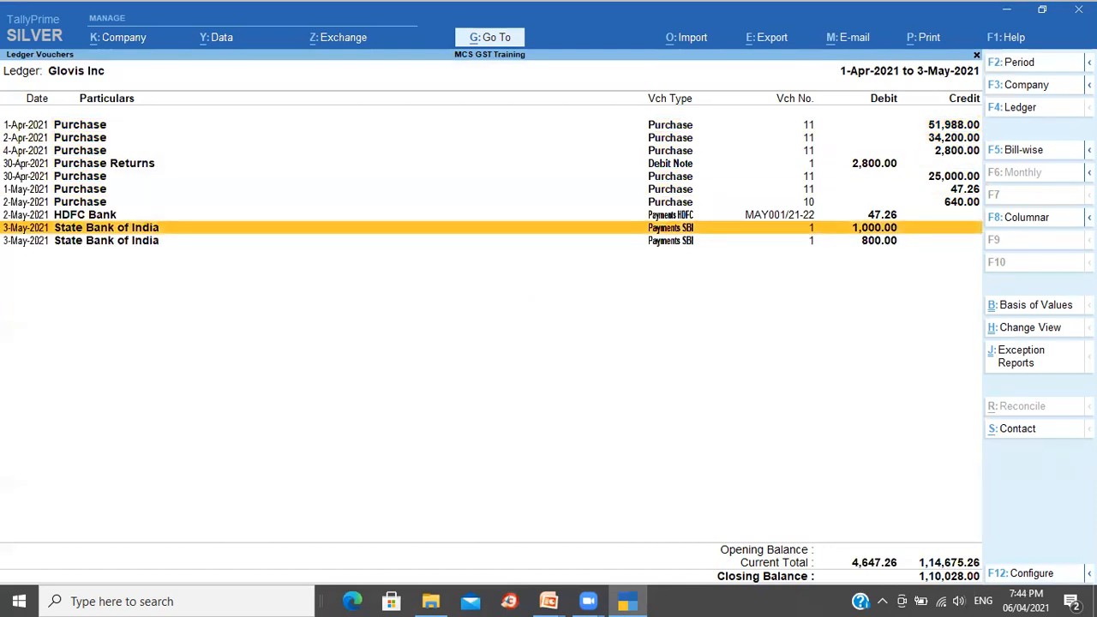
key("Up")
key("Up")
key("Up")
key("Up")
key("Up")
key("Up")
key("Up")
key("Up")
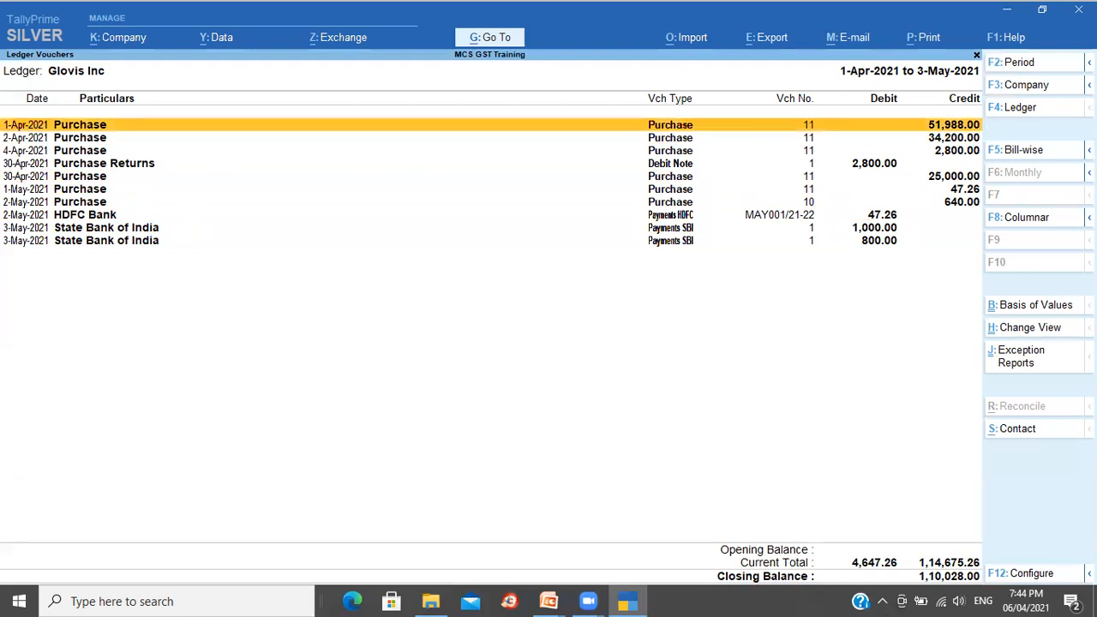
Step: Review the display configuration of the Glovis Inc ledger vouchers report without changing any option
left_click(1061, 578)
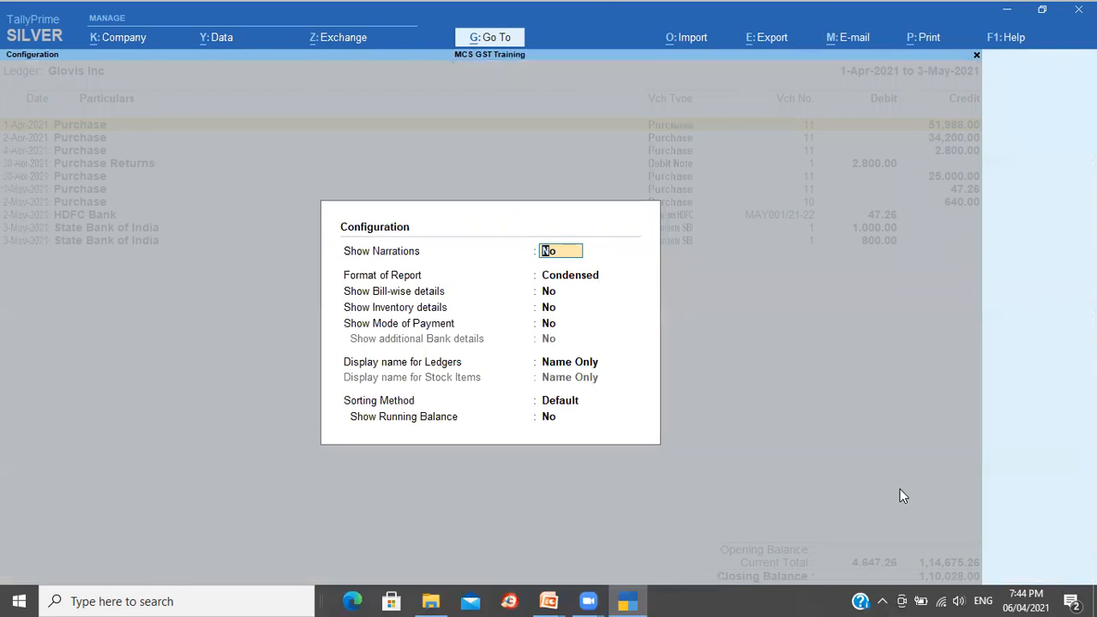
key("Return")
key("Return")
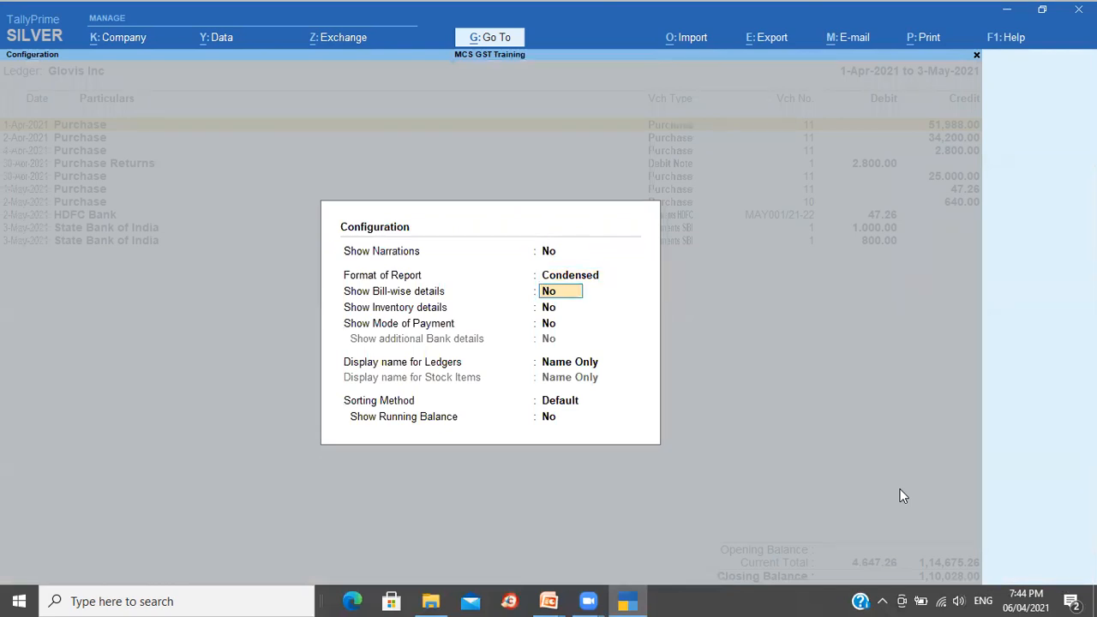
key("BackSpace")
key("Escape")
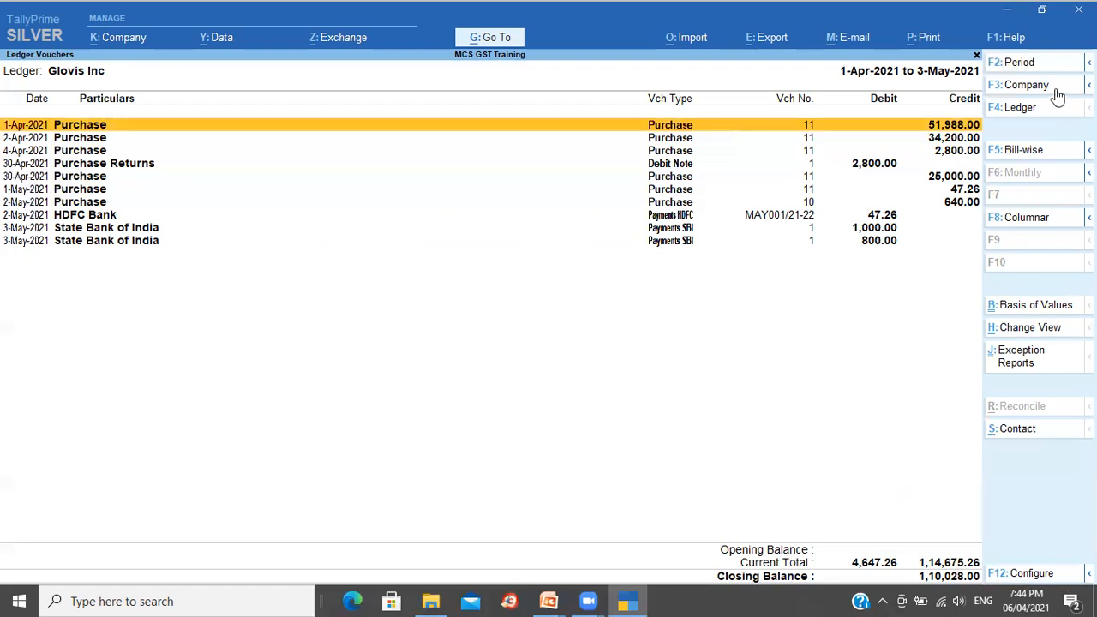
Step: Check the bill-wise outstanding references of Glovis Inc and return to the Gateway of Tally
left_click(1042, 160)
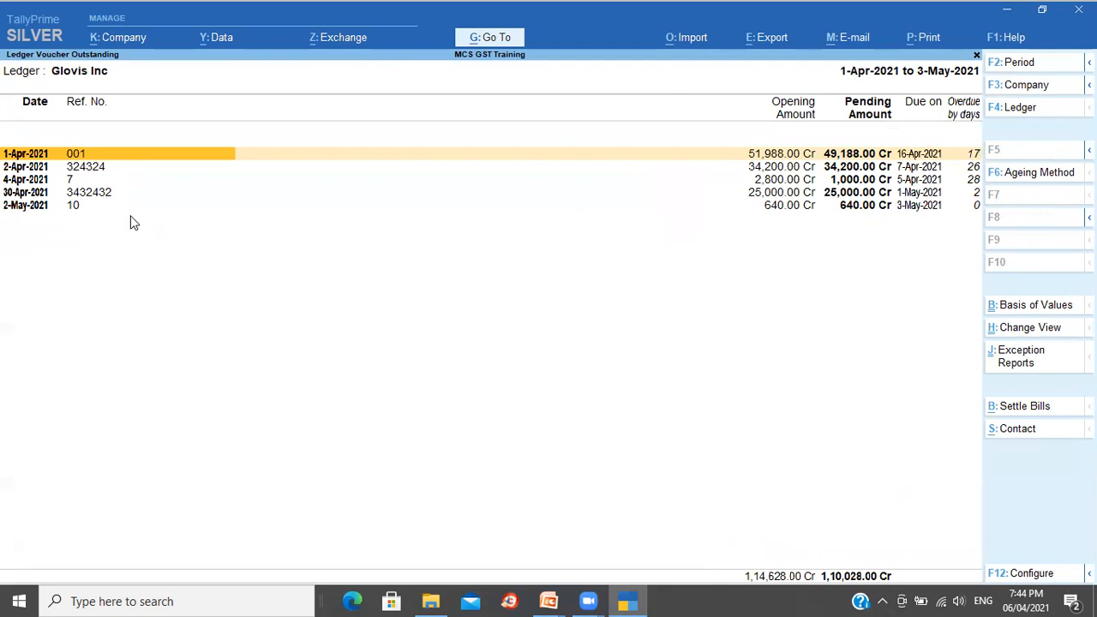
key("Escape")
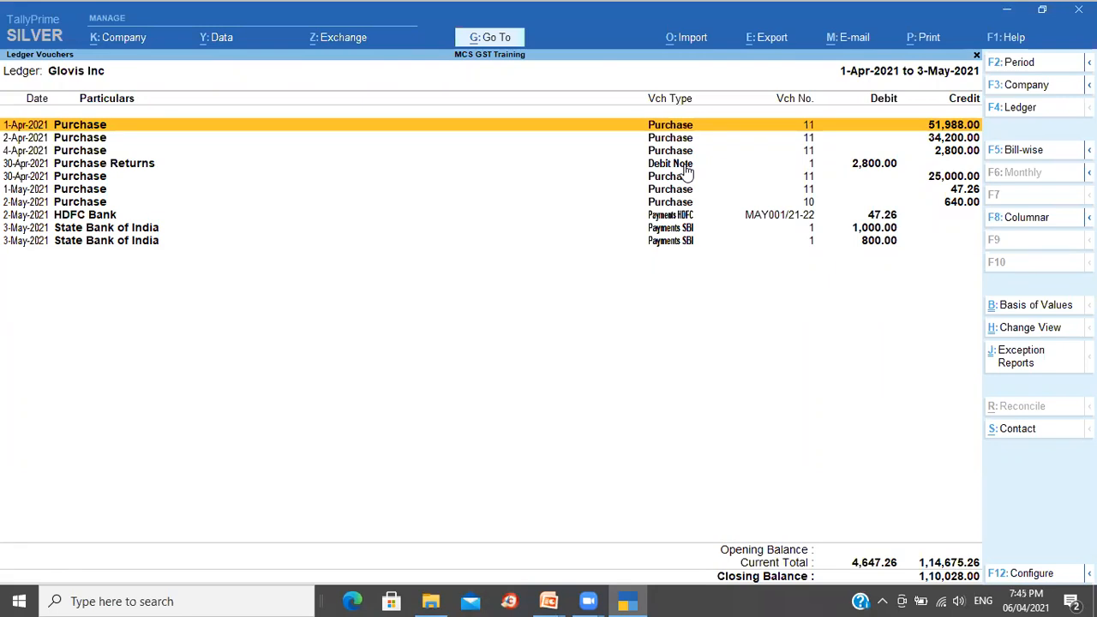
key("Escape")
key("Escape")
key("Escape")
key("Escape")
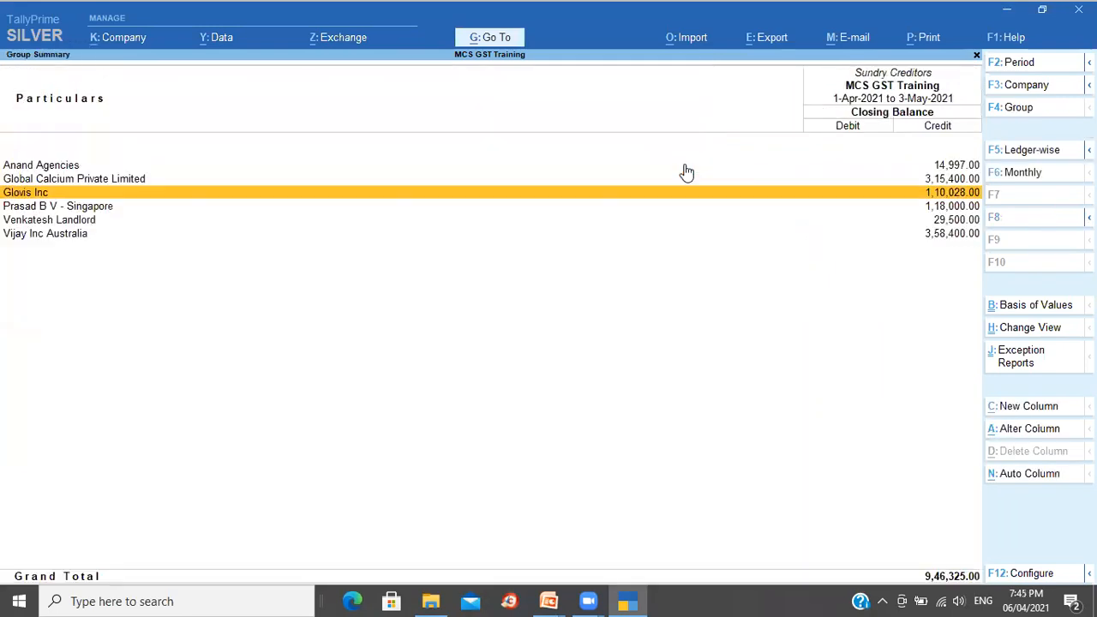
key("Escape")
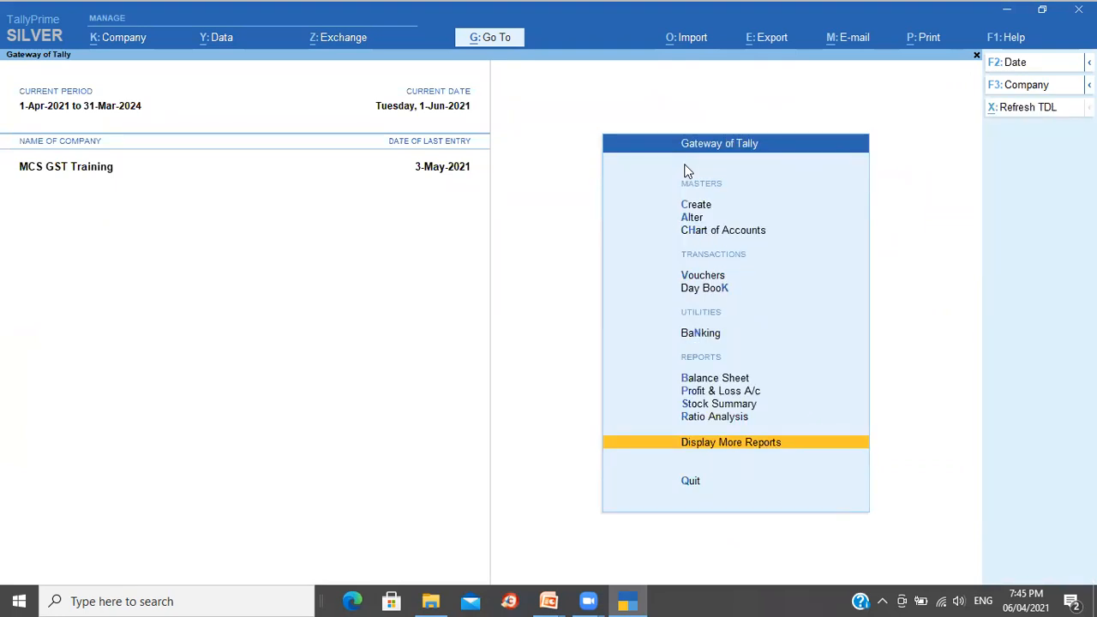
Step: Open the list of voucher types for master alteration
key("Up")
key("Up")
key("Up")
key("Up")
key("Up")
key("Up")
key("Up")
key("Up")
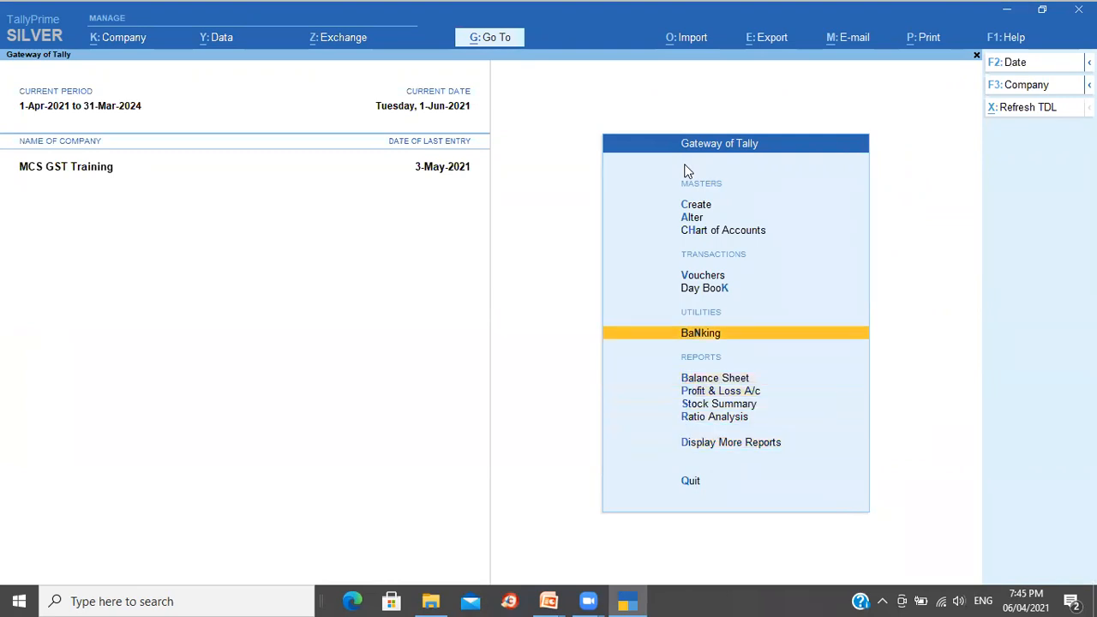
key("Up")
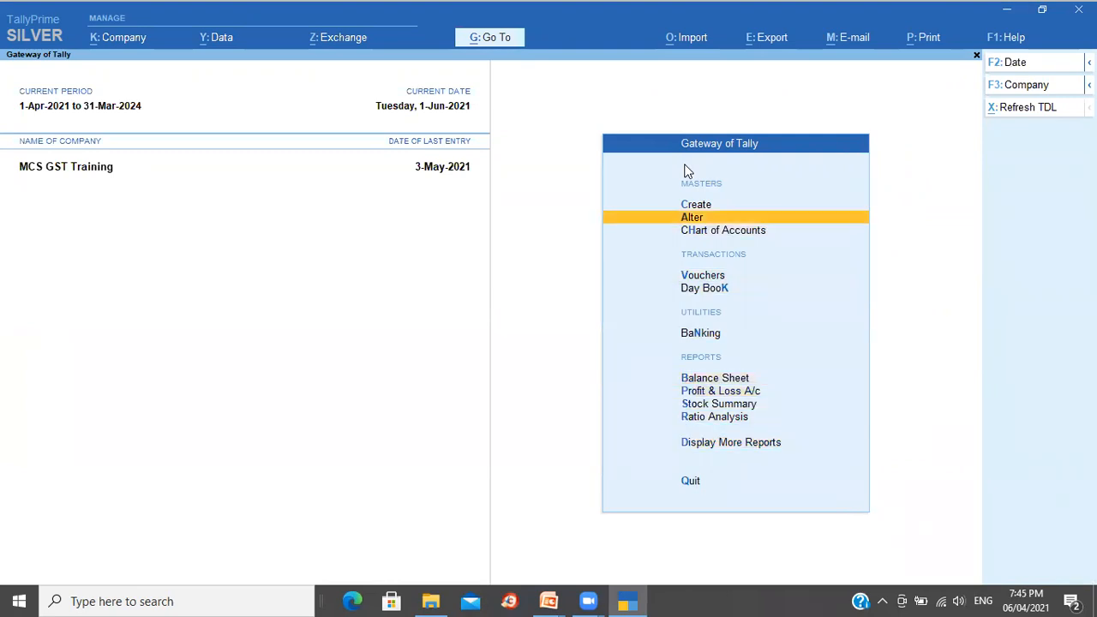
key("Return")
key("Down")
key("Down")
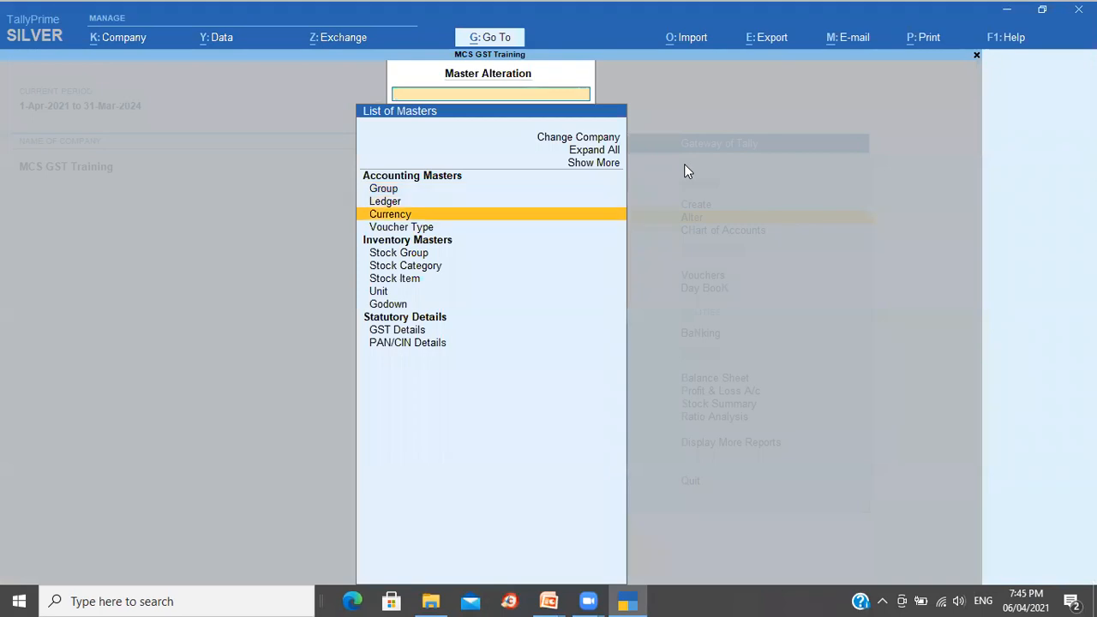
key("Down")
key("Return")
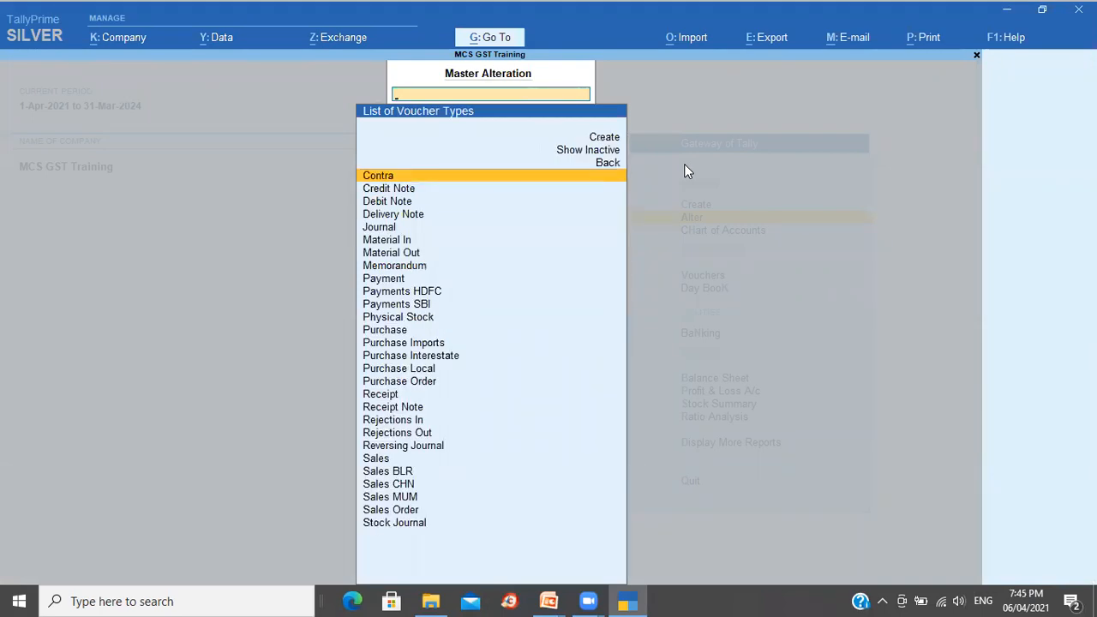
Step: Open the Payments SBI voucher type for alteration
key("Down")
key("Down")
key("Down")
key("Down")
key("Down")
key("Down")
key("Down")
key("Down")
key("Down")
key("Down")
key("Down")
key("Down")
key("Down")
key("Down")
key("Down")
key("Down")
key("Down")
key("Down")
key("Down")
key("Down")
key("Down")
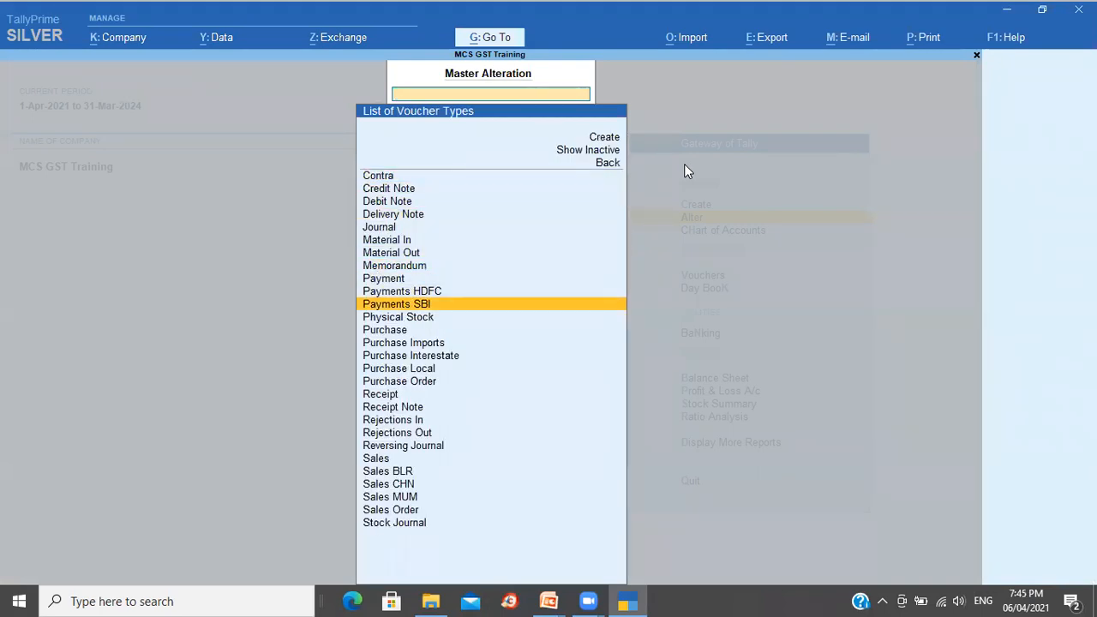
key("Down")
key("Down")
key("Up")
key("Up")
key("Up")
key("Up")
key("Up")
key("Up")
key("Up")
key("Up")
key("Up")
key("Up")
key("Up")
key("Up")
key("Up")
key("Return")
Step: Set the Payments SBI method of voucher numbering to None, accept the effect on existing transactions and save the voucher type
key("Return")
key("Return")
key("Return")
key("Return")
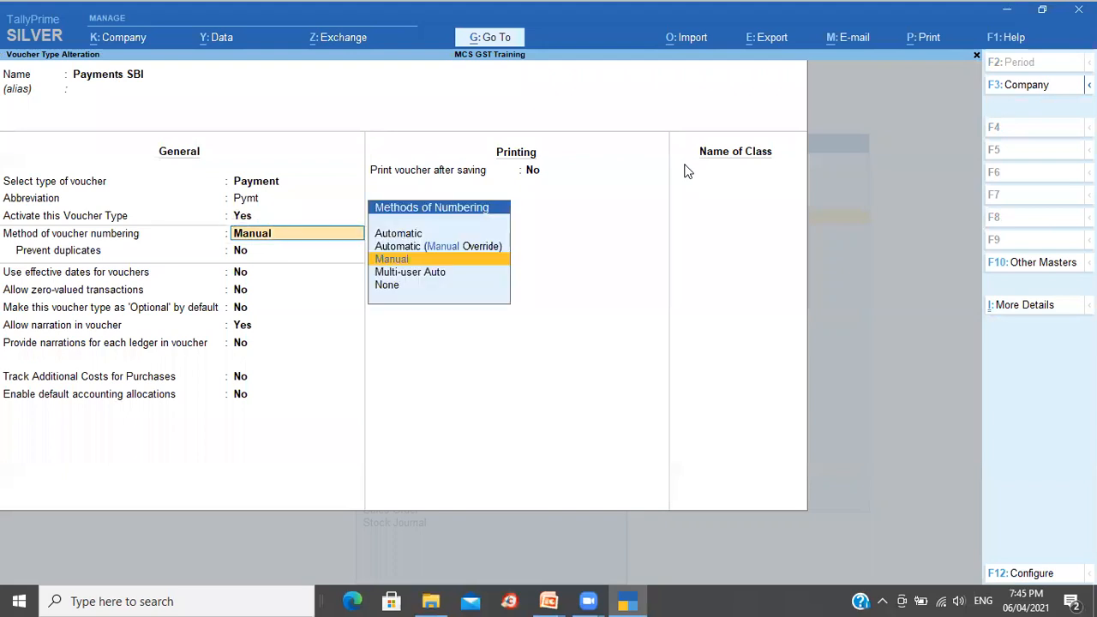
key("Down")
key("Up")
key("Down")
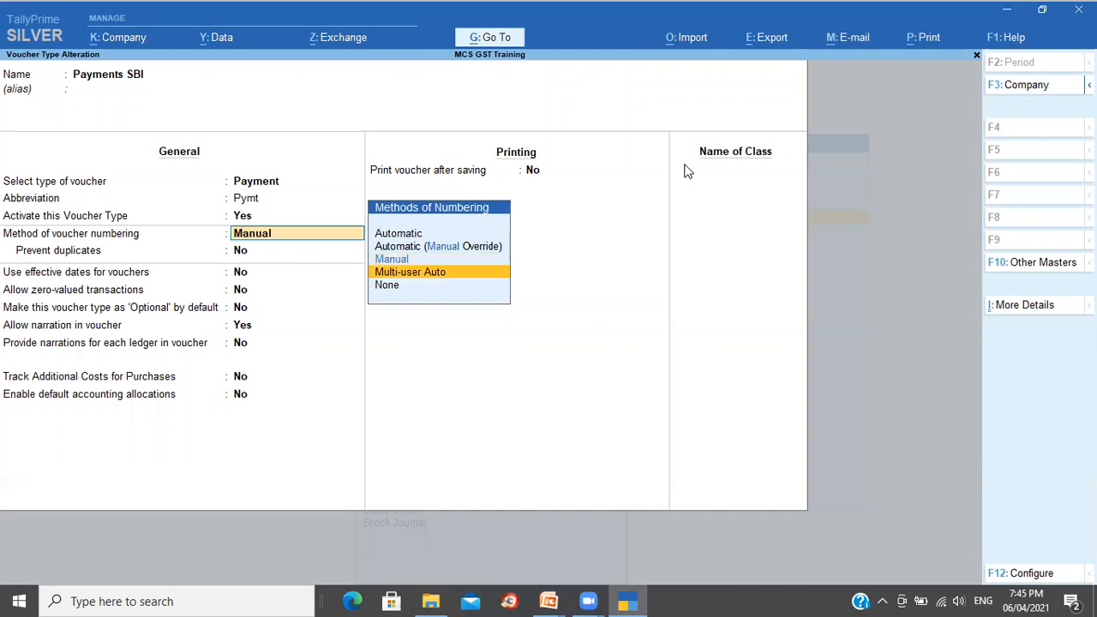
key("Down")
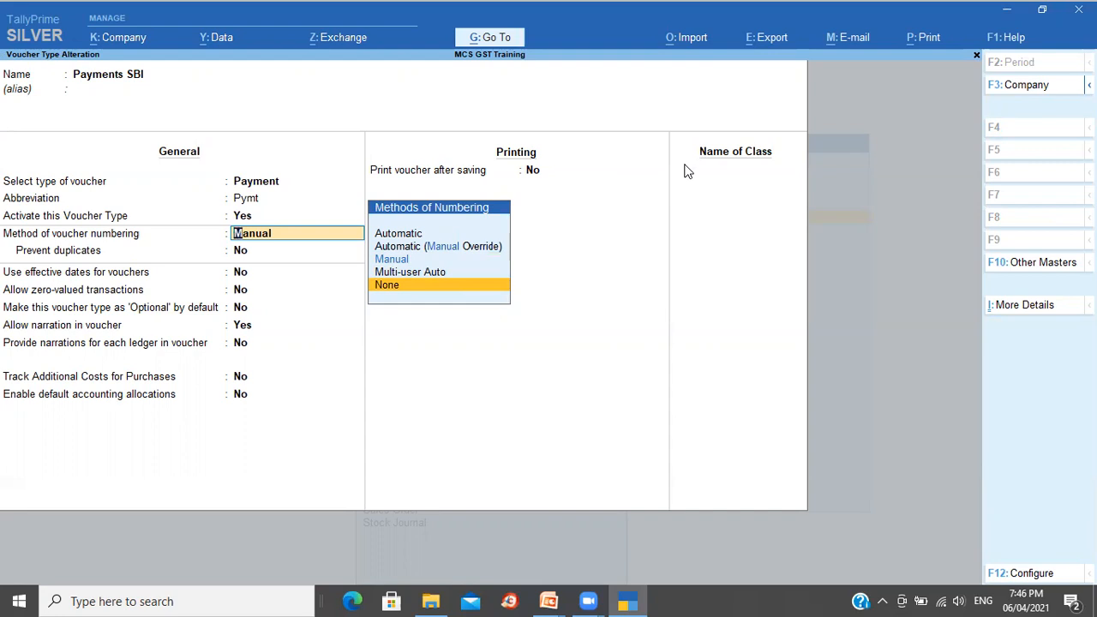
key("Return")
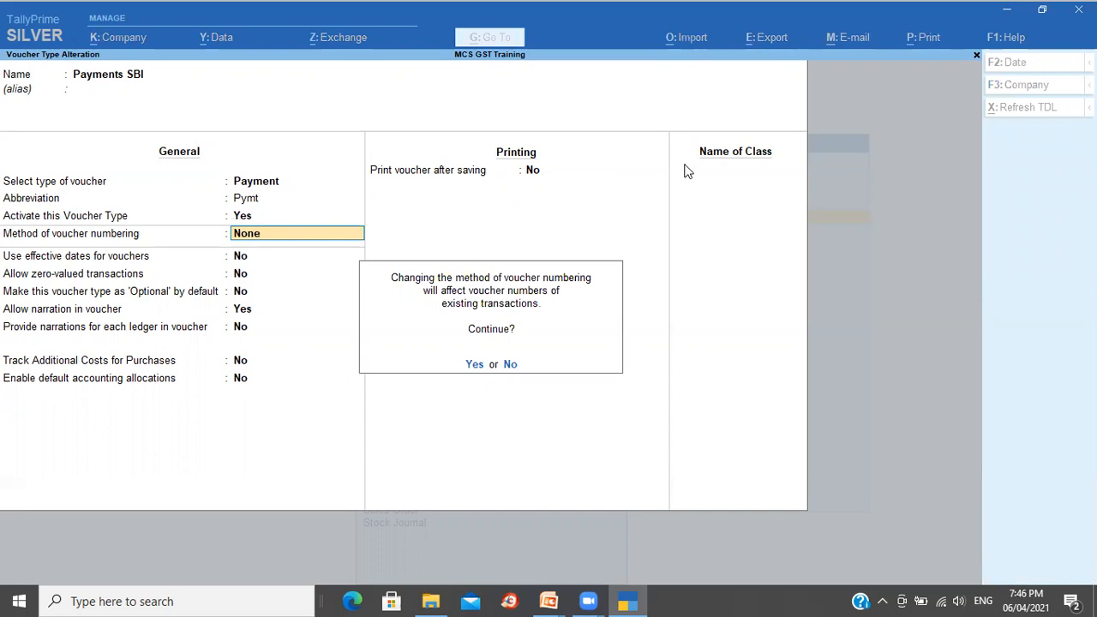
key("y")
key("ctrl+a")
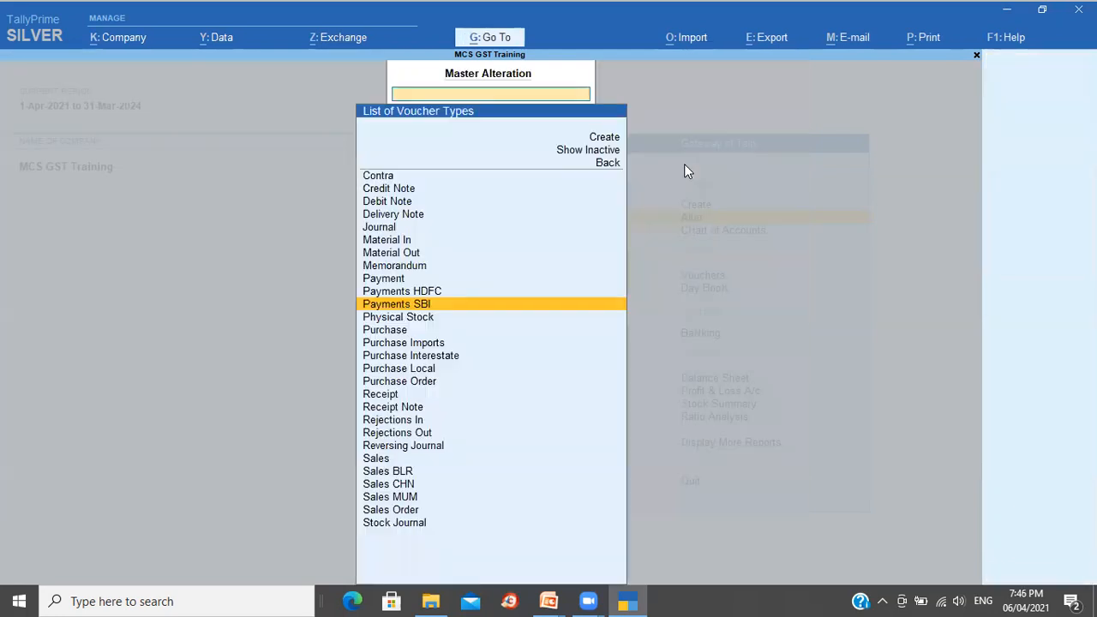
Step: Leave the voucher type alteration and start a new payment voucher of type Payments SBI
key("Escape")
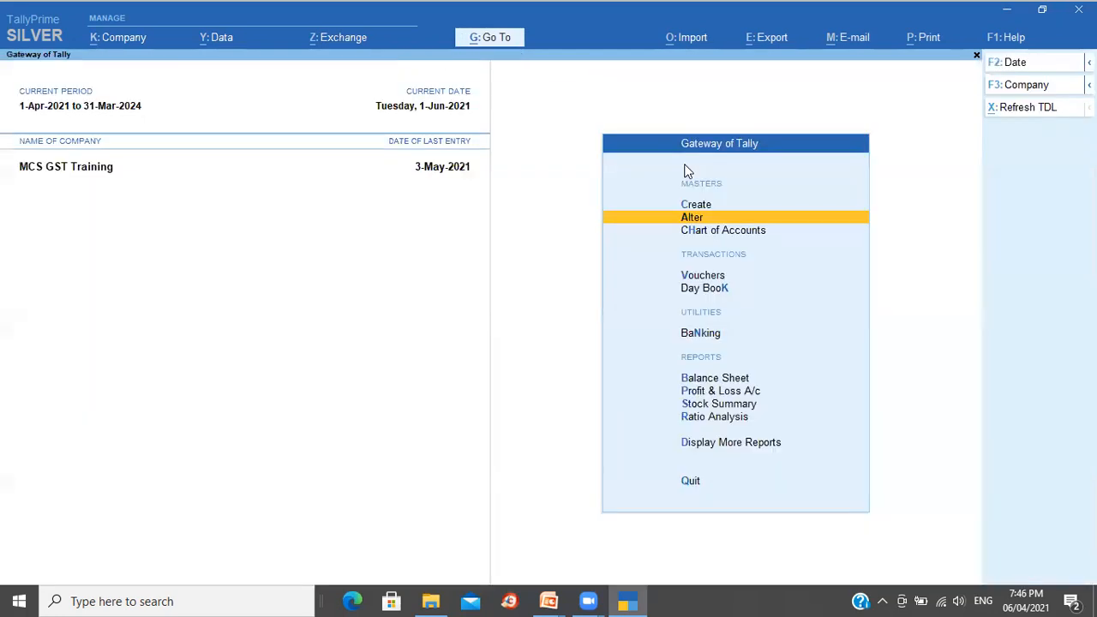
key("v")
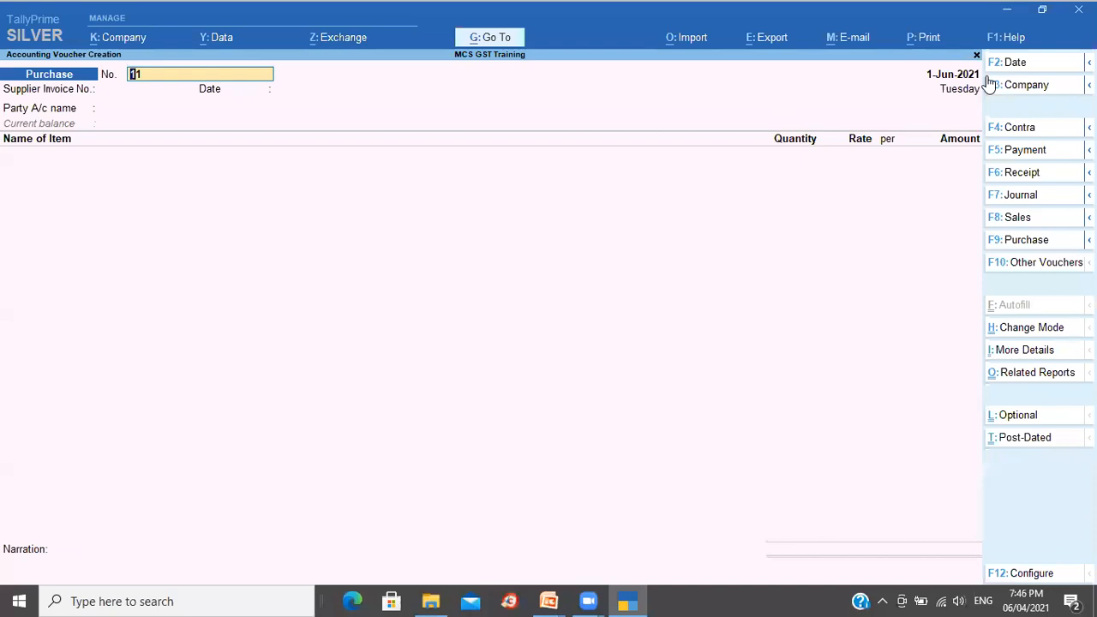
left_click(1020, 150)
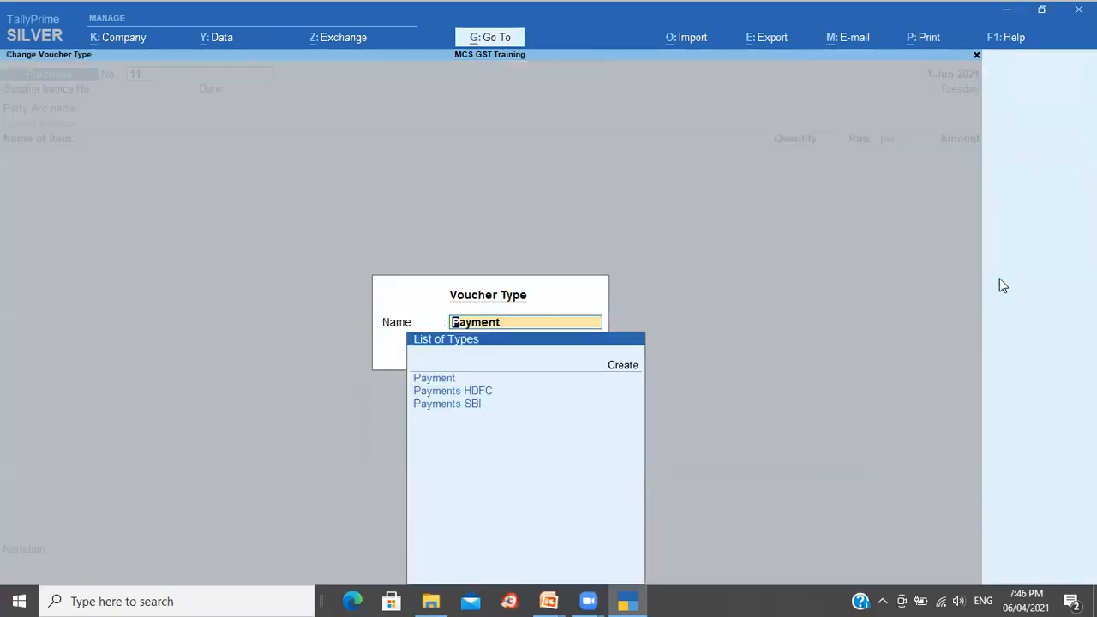
key("Down")
key("Down")
key("Return")
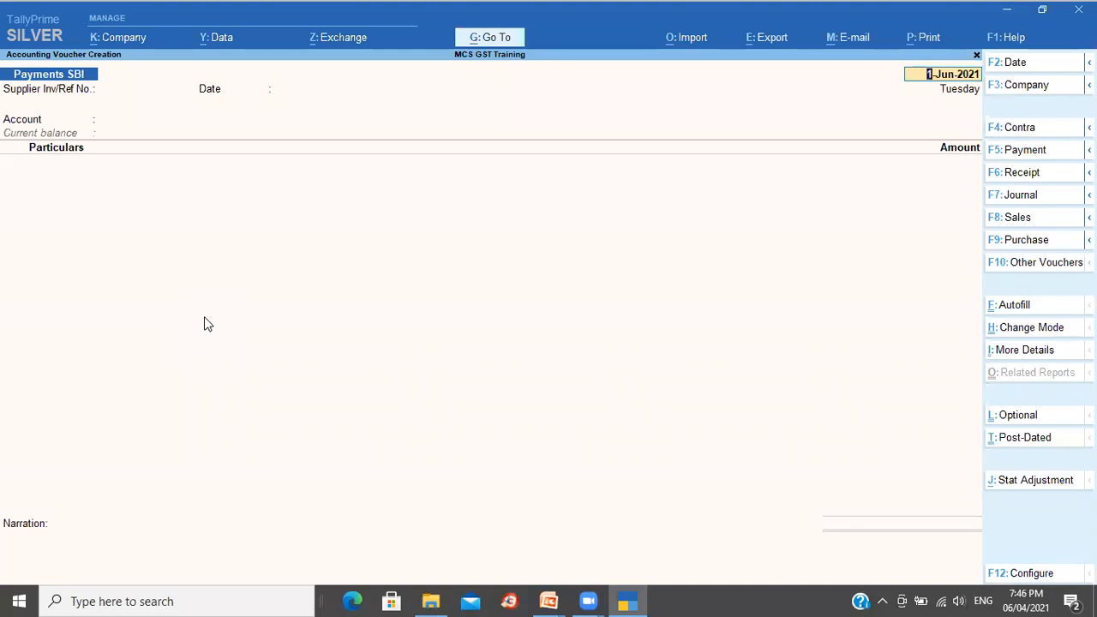
Step: Switch to the presentation, view the next slide of voucher type common options, and return to TallyPrime
key("alt+Tab")
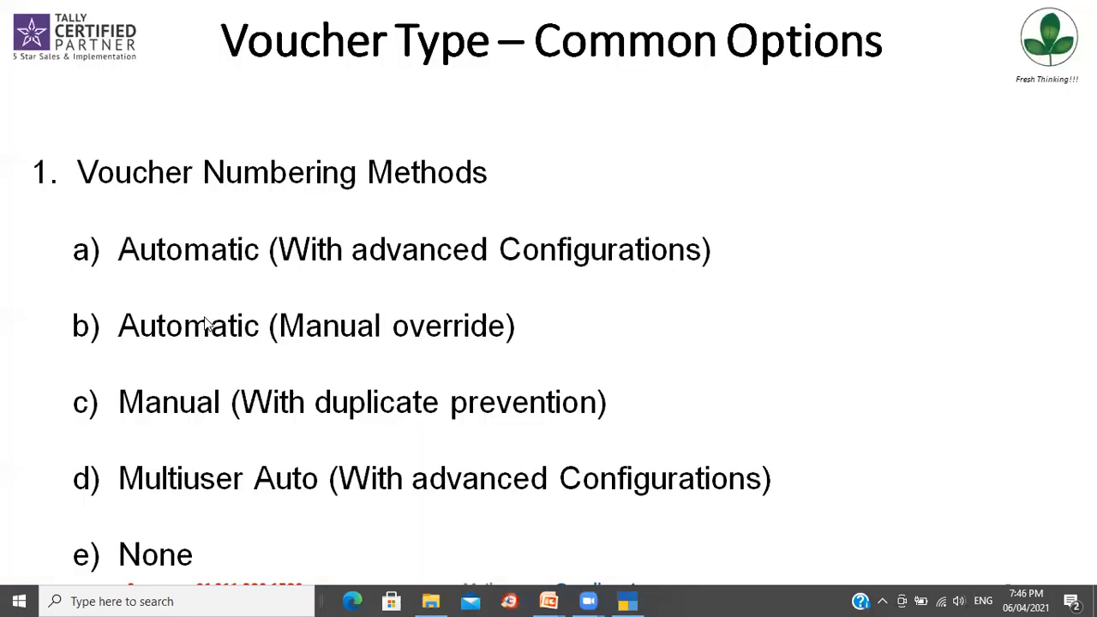
left_click(206, 324)
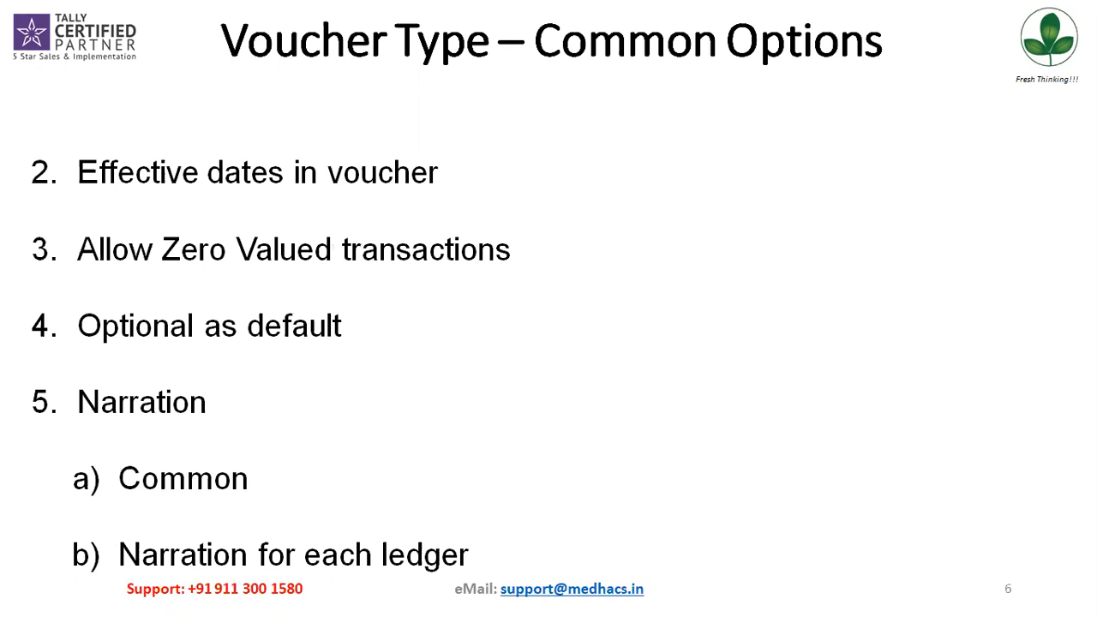
key("alt+Tab")
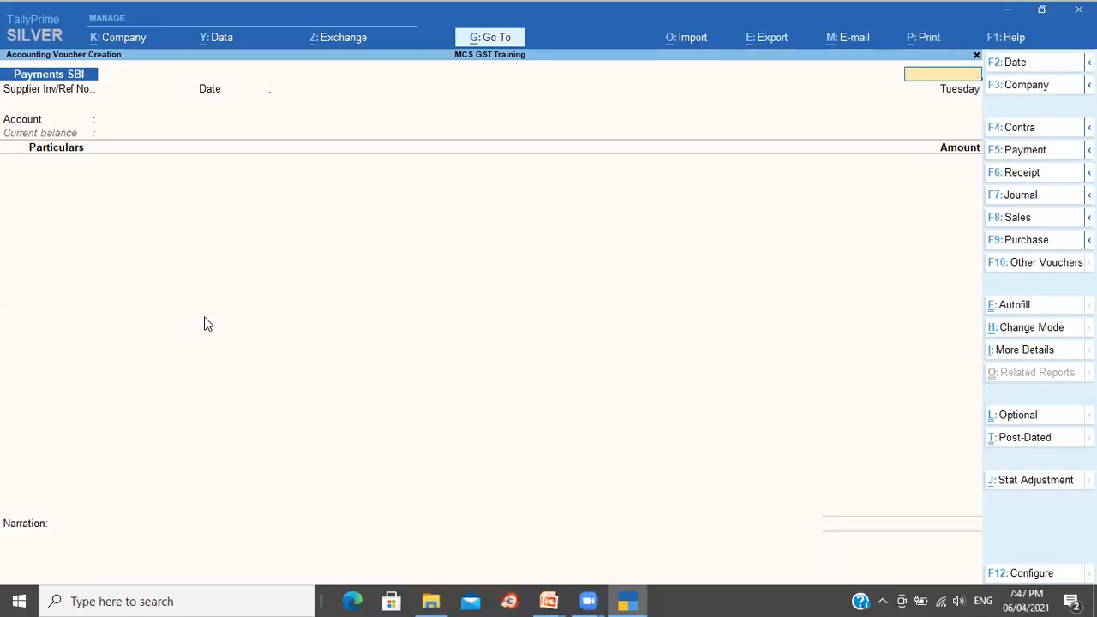
Step: Quit the blank Payments SBI voucher and open the list of voucher types for master alteration
key("Escape")
key("y")
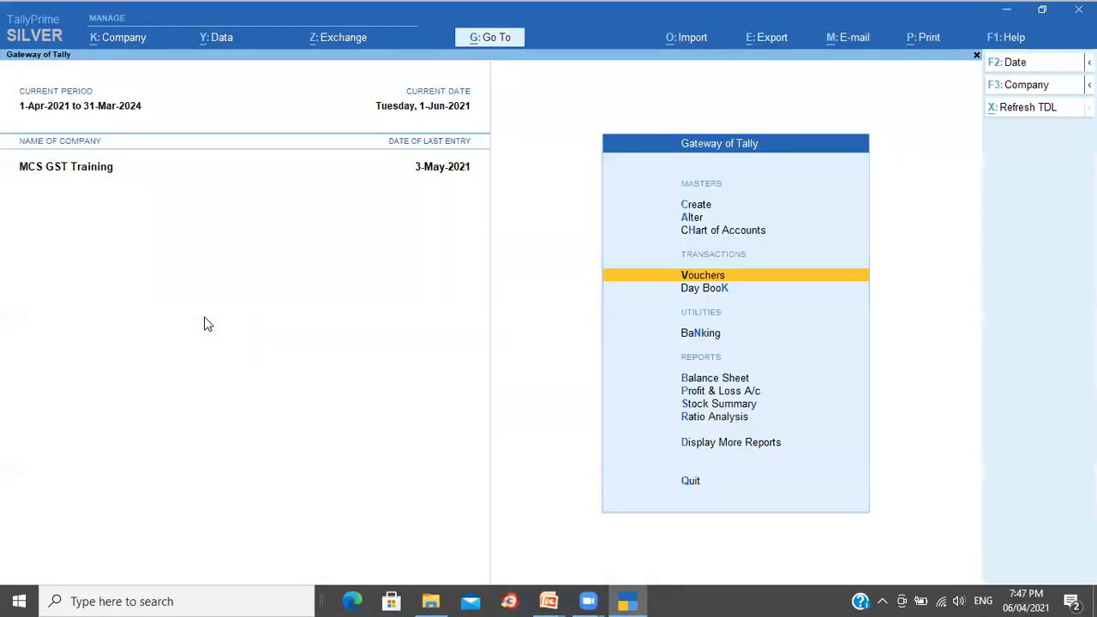
key("a")
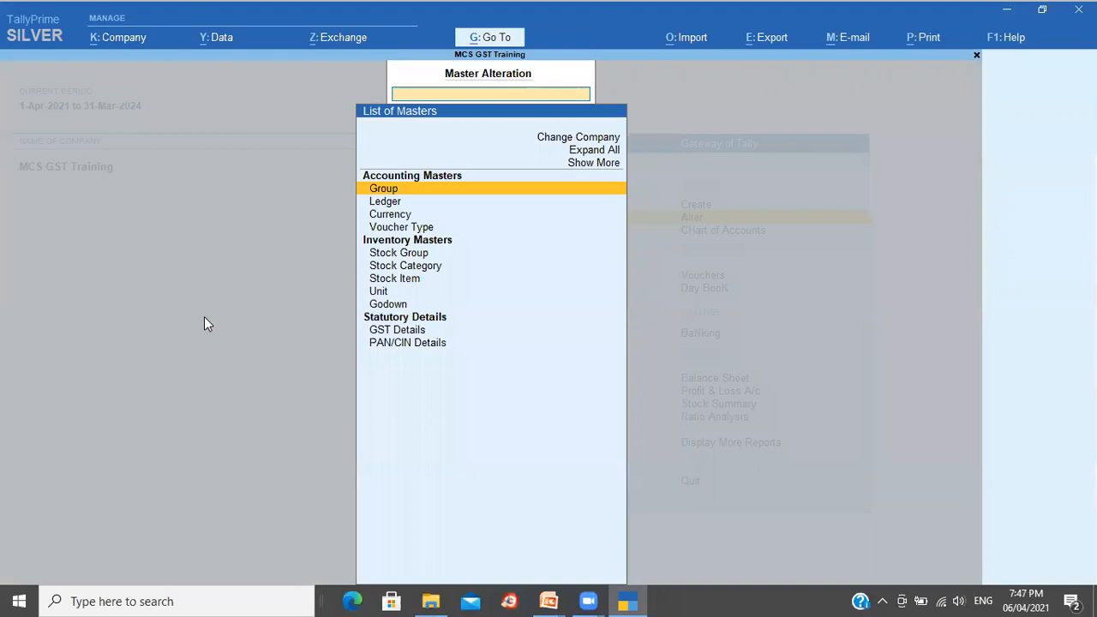
key("Down")
key("Down")
key("Down")
key("Return")
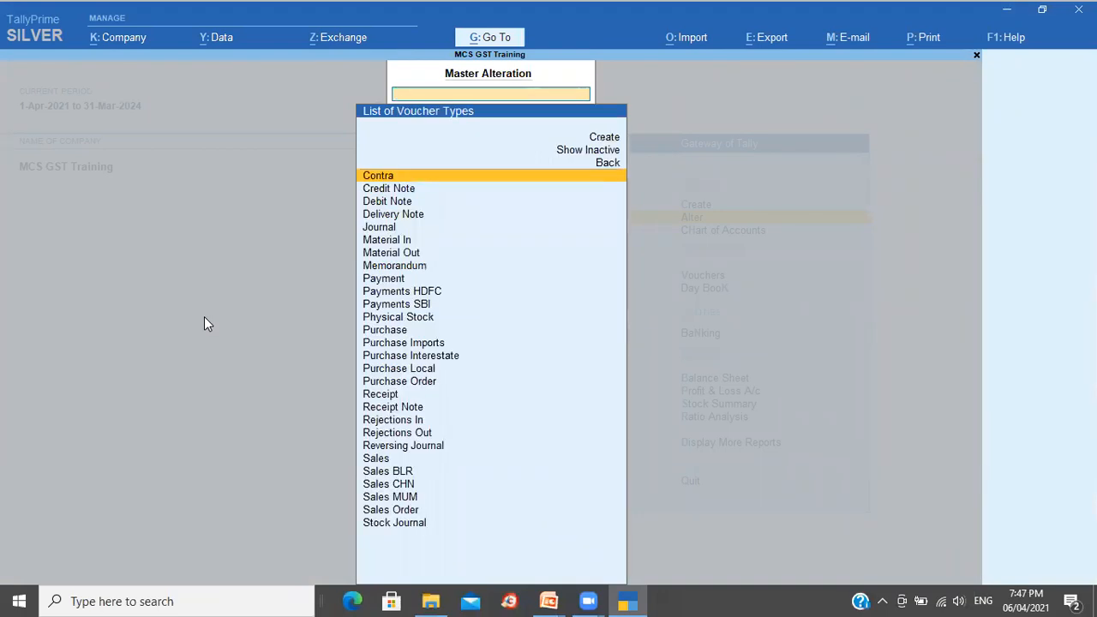
Step: Review the Payment voucher type's settings down to the effective dates option, and leave the alteration without saving
type("Pay")
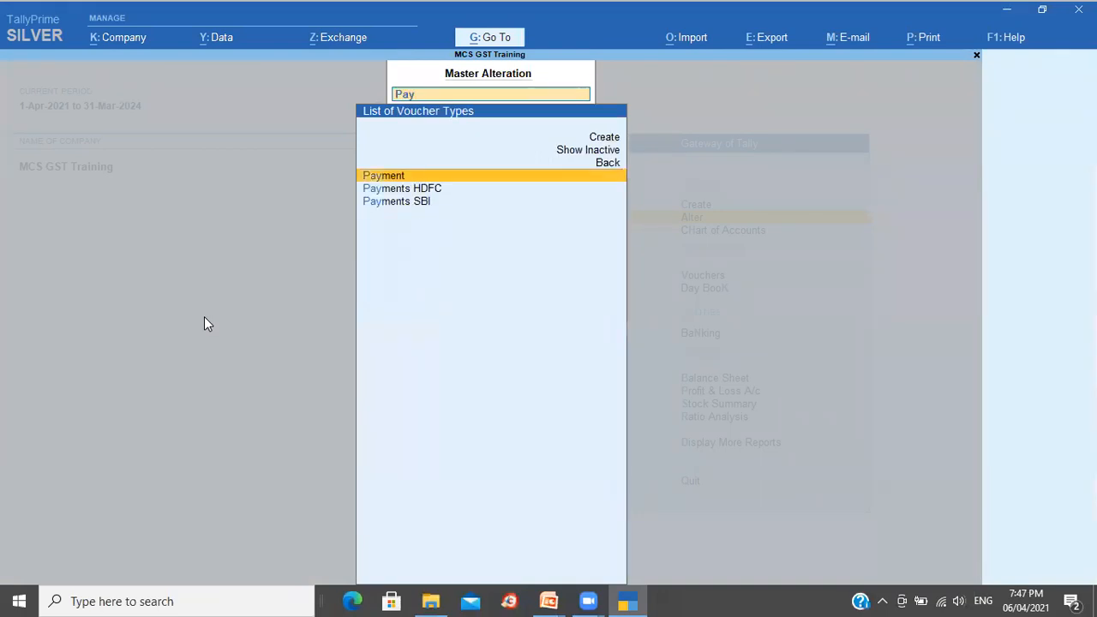
key("Return")
key("Return")
key("Return")
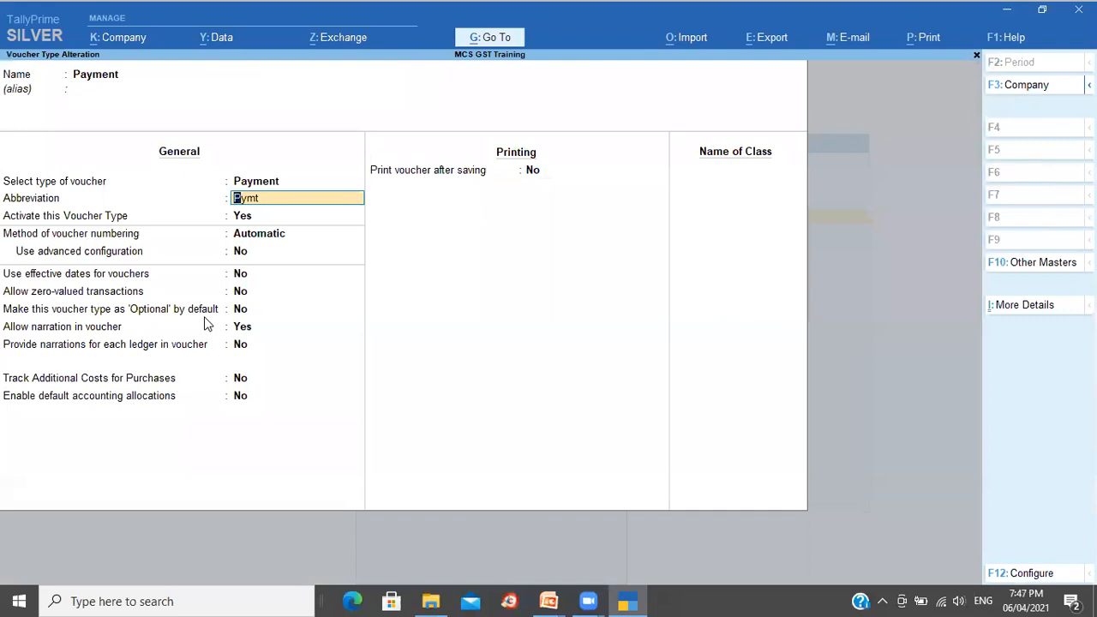
key("Return")
key("Return")
key("Return")
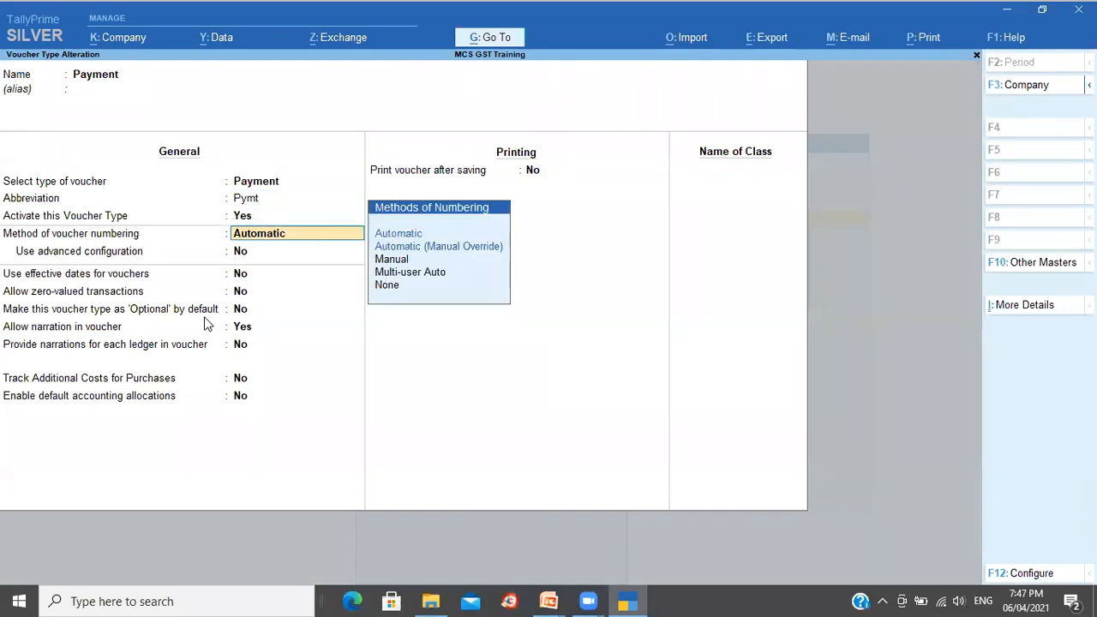
key("Return")
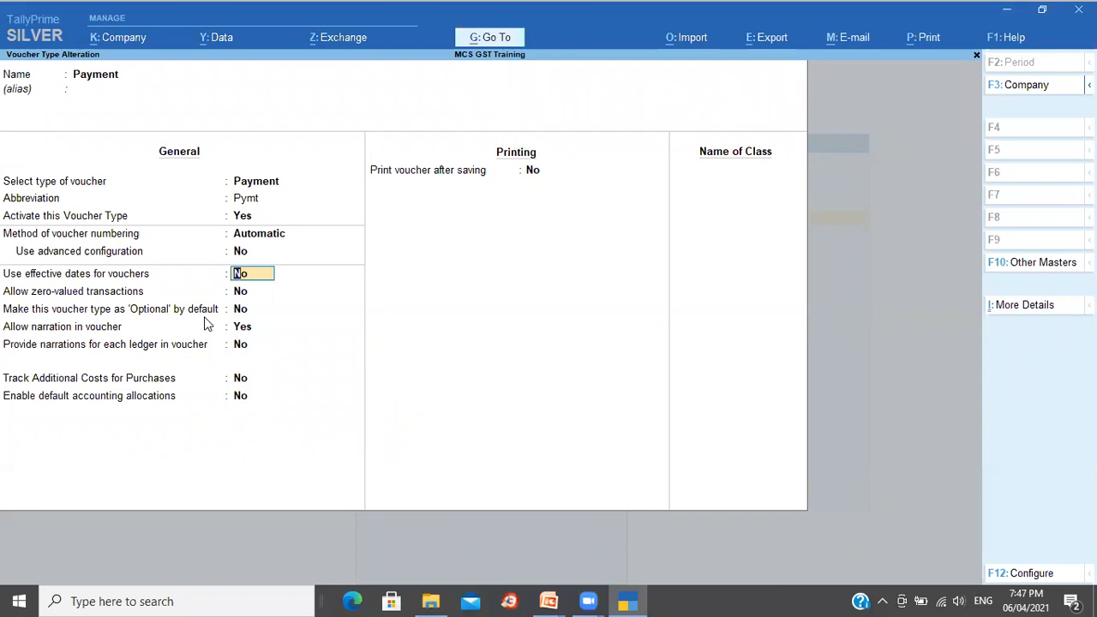
key("Escape")
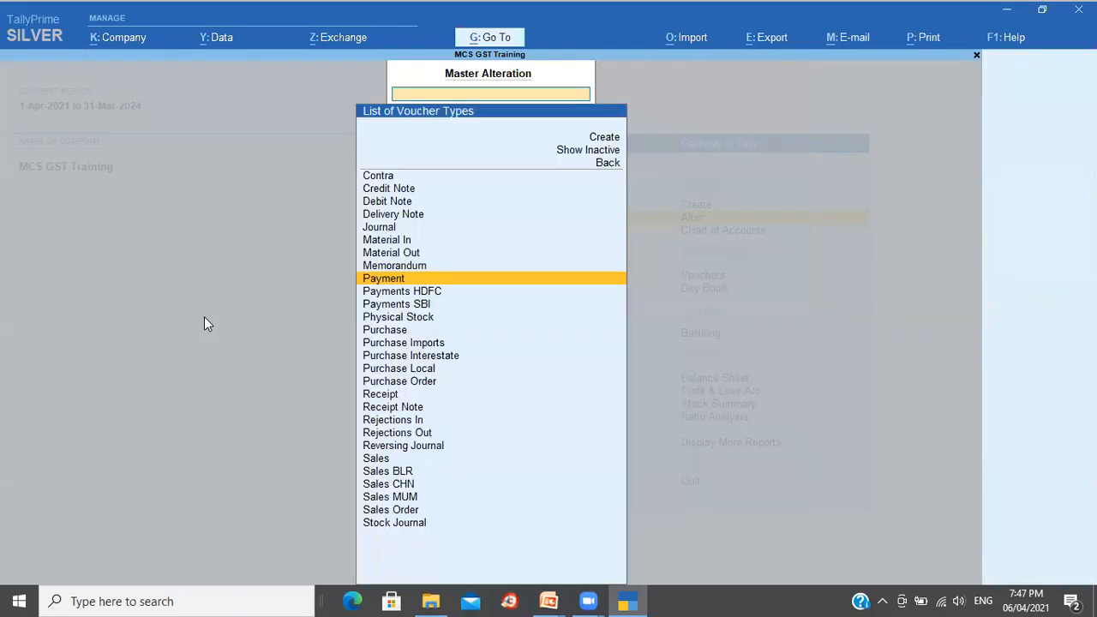
key("Escape")
Step: Set the voucher configuration to skip the Date field during voucher creation, save it, check a new Payments SBI voucher and leave it
key("v")
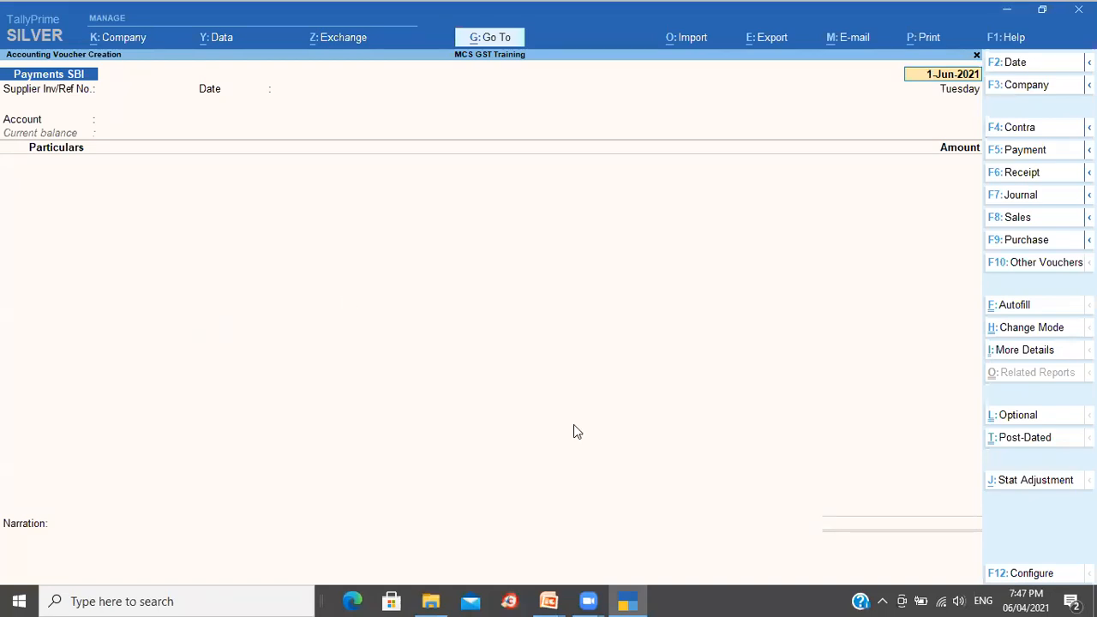
key("F12")
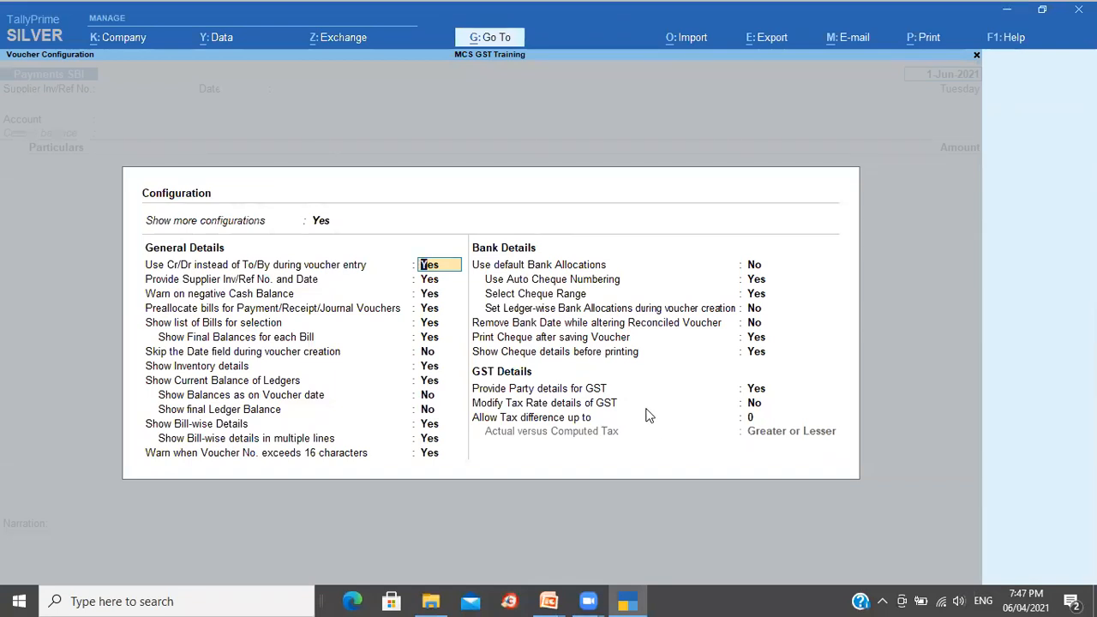
key("Return")
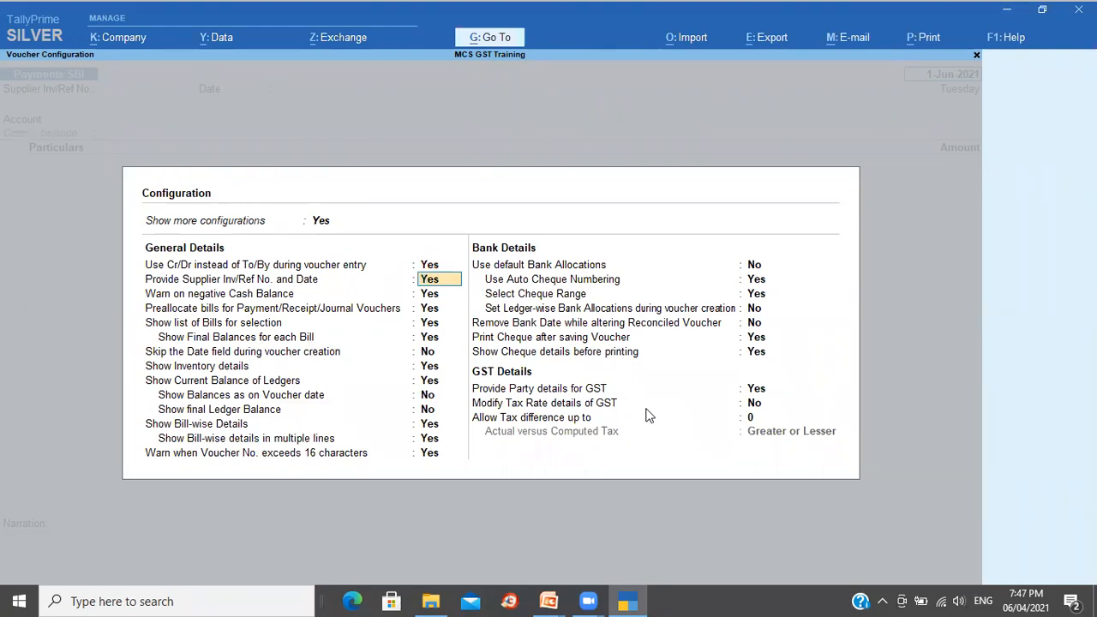
key("Return")
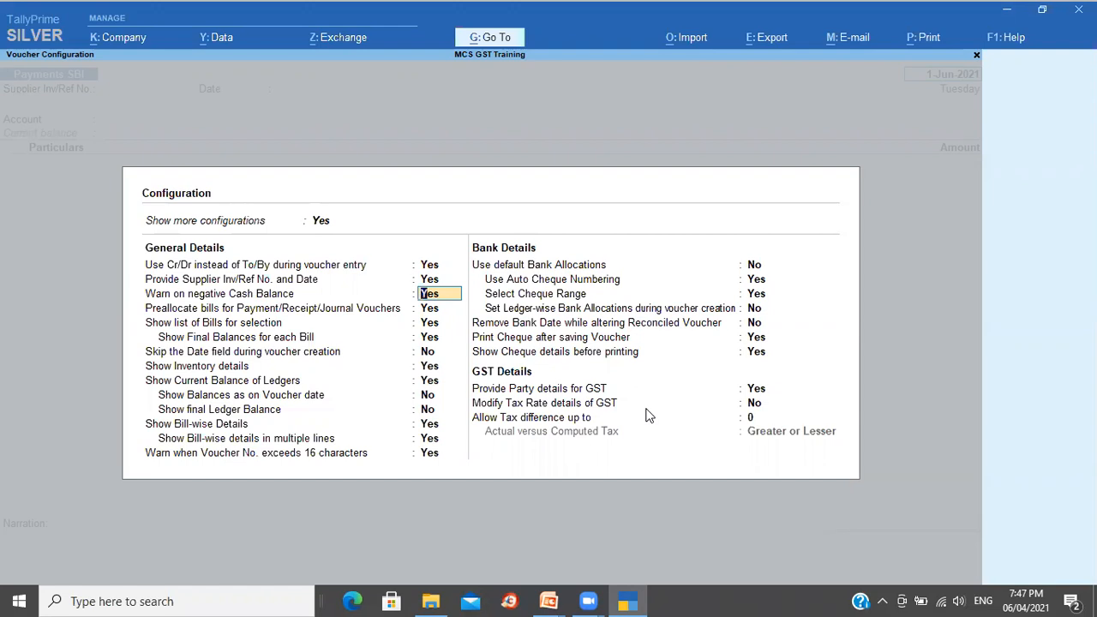
key("Return")
key("Return")
key("Return")
key("Return")
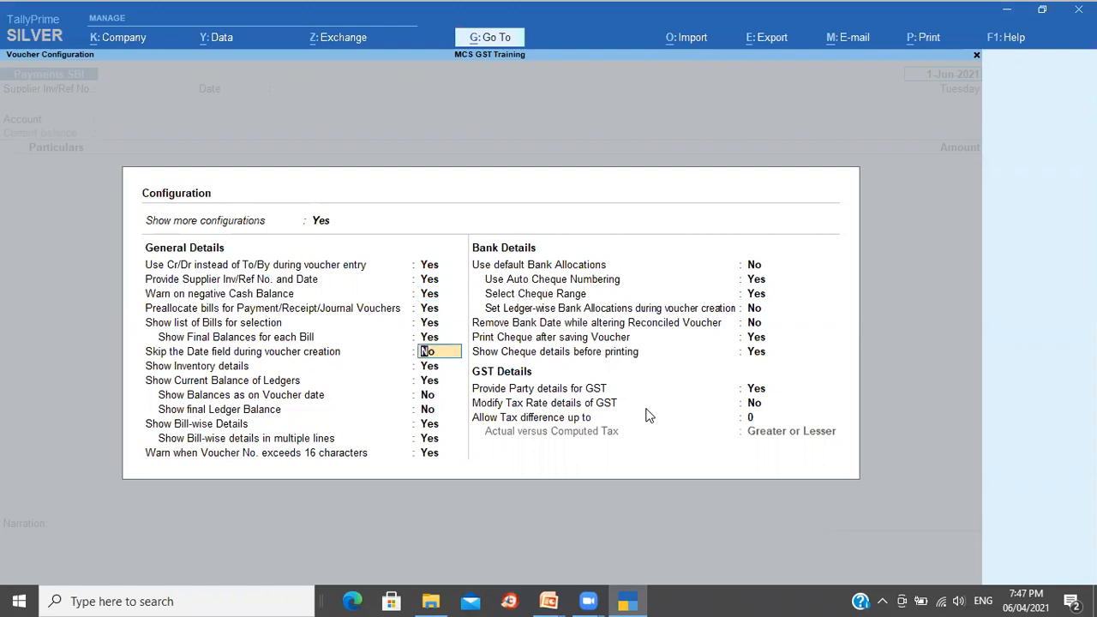
type("y")
key("Return")
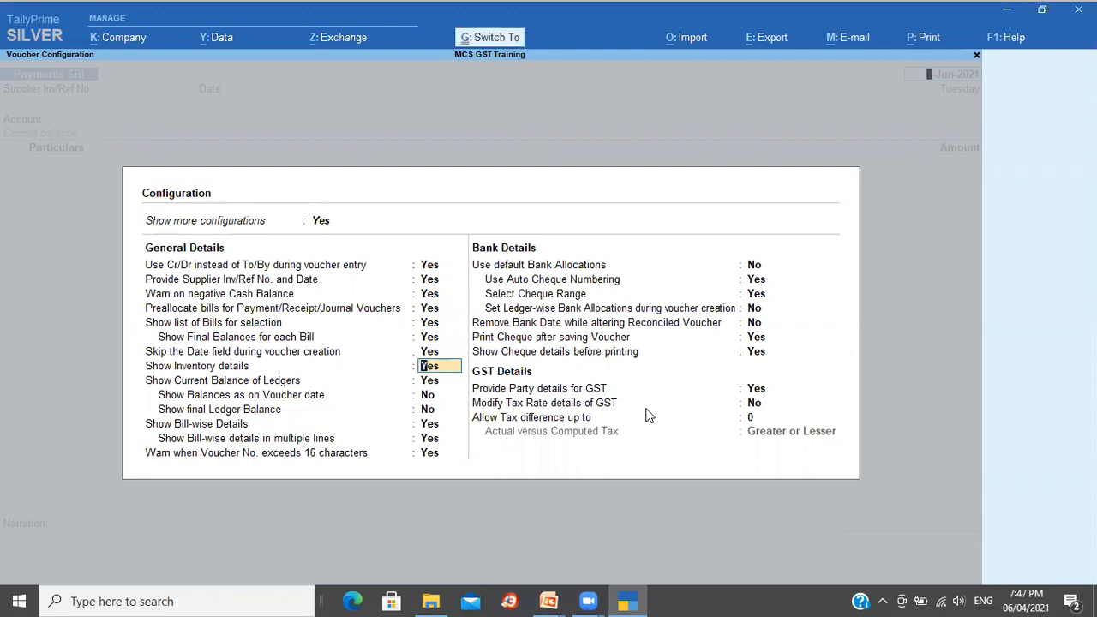
key("ctrl+a")
key("Escape")
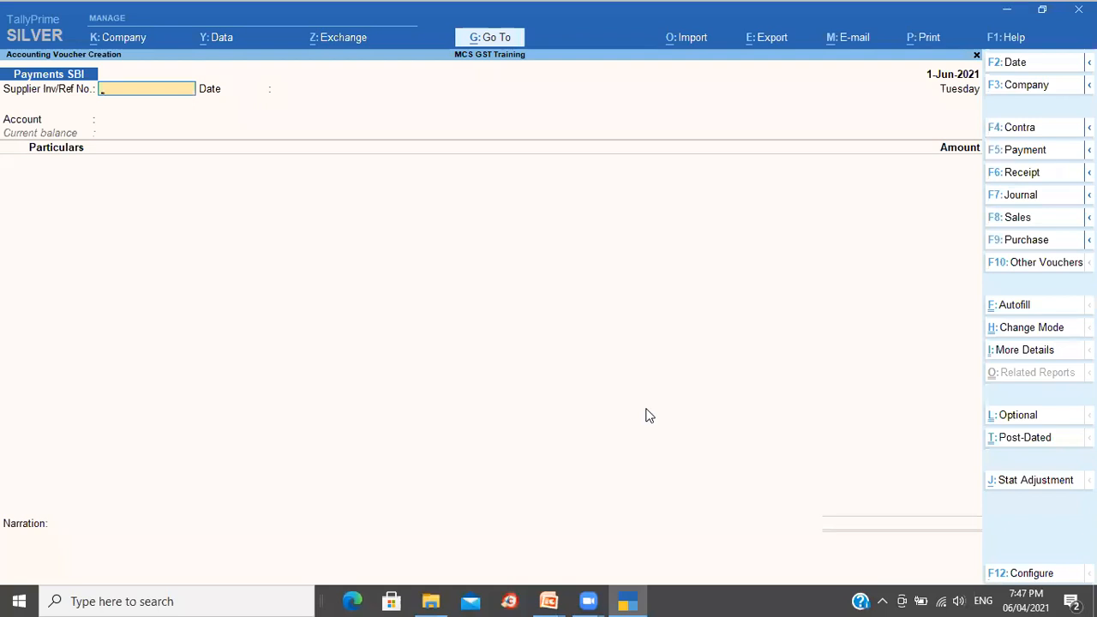
key("Escape")
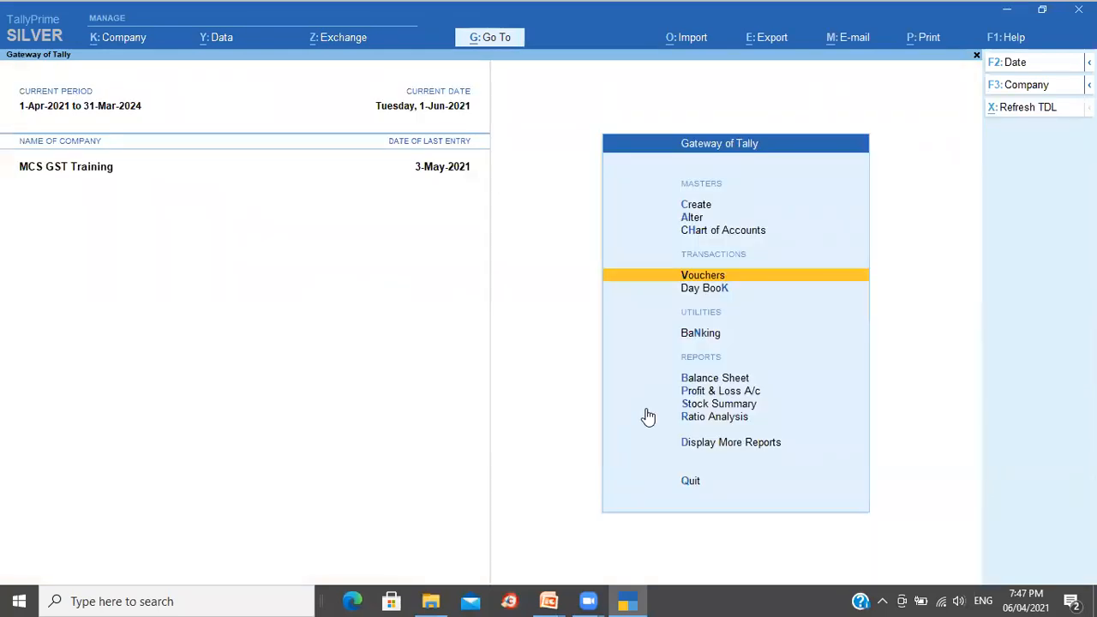
Step: Open the list of voucher types for master alteration
key("Up")
key("Up")
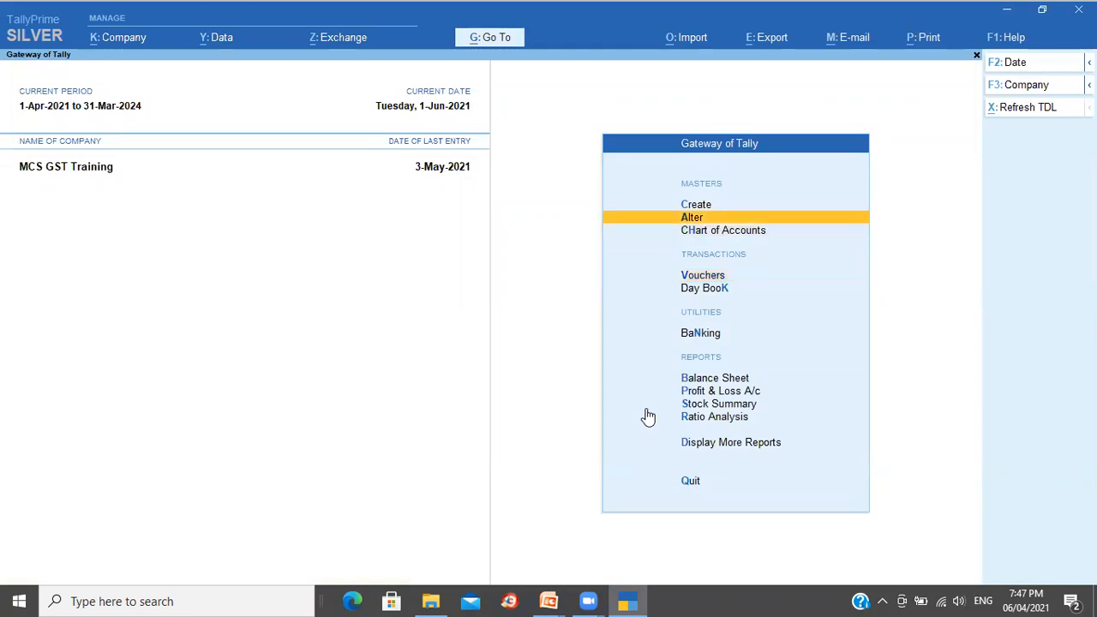
key("Return")
key("Down")
key("Down")
key("Down")
key("Return")
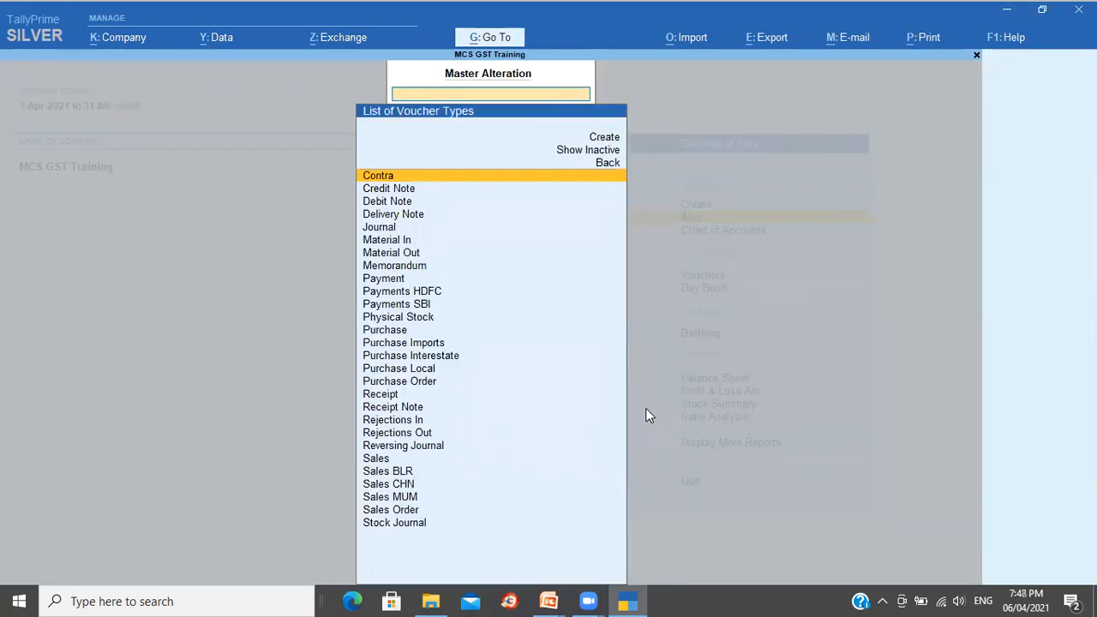
Step: Open the Payments SBI voucher type for alteration at its method of voucher numbering
type("Pa")
key("Down")
key("Down")
key("Return")
key("Return")
key("Return")
key("Return")
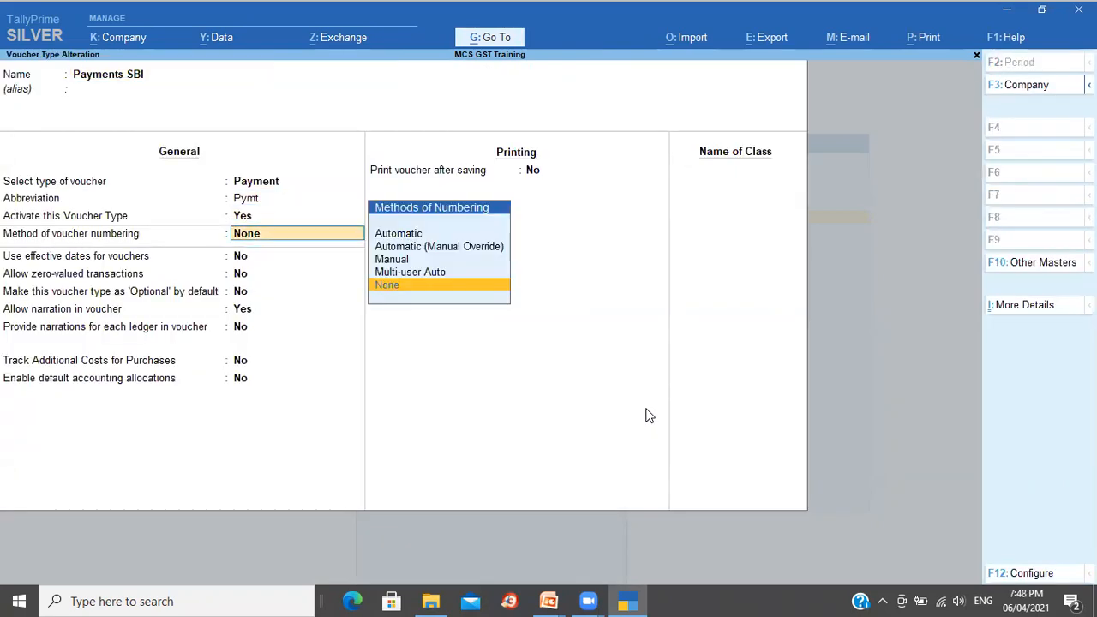
Step: Set the Payments SBI method of voucher numbering to Automatic, accept the effect on existing transactions and save the voucher type
key("Up")
key("Up")
key("Up")
key("Up")
key("Return")
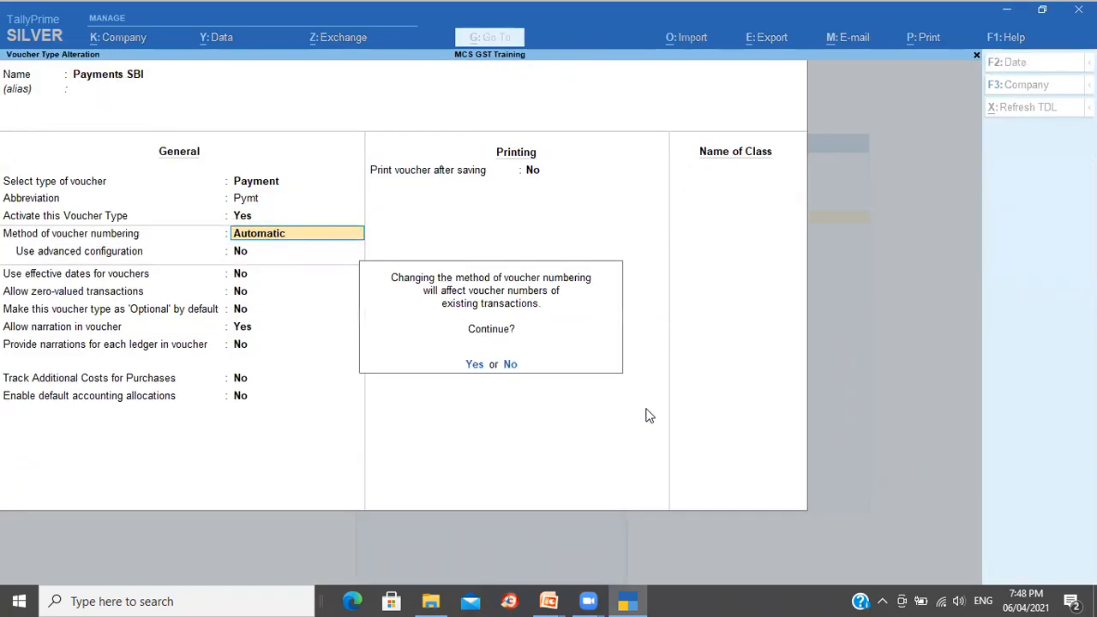
key("Return")
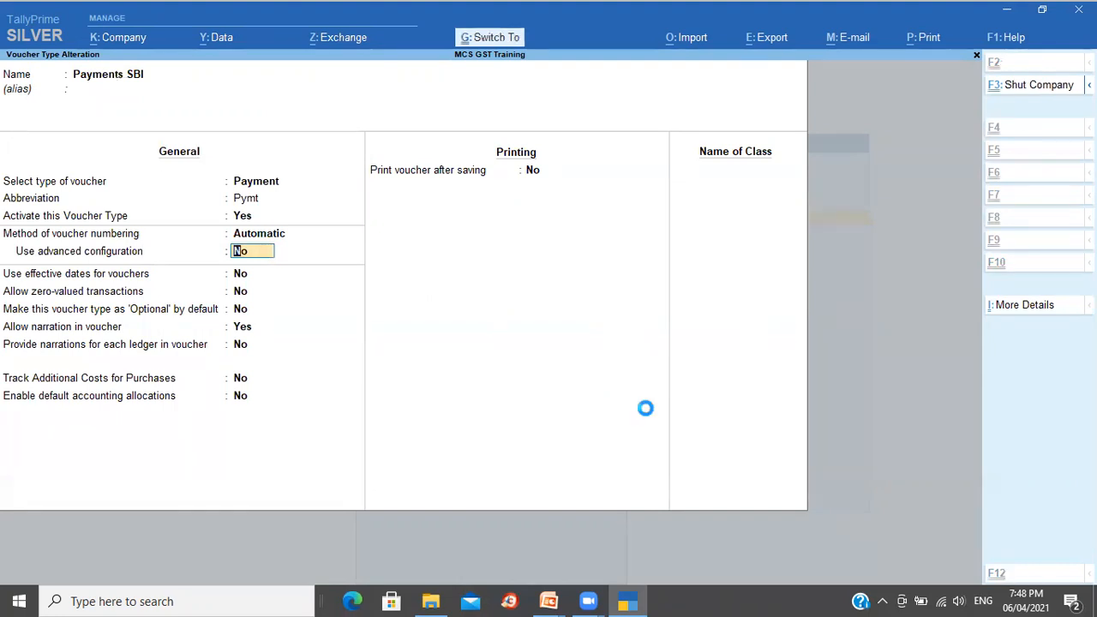
key("ctrl+a")
key("Escape")
key("Escape")
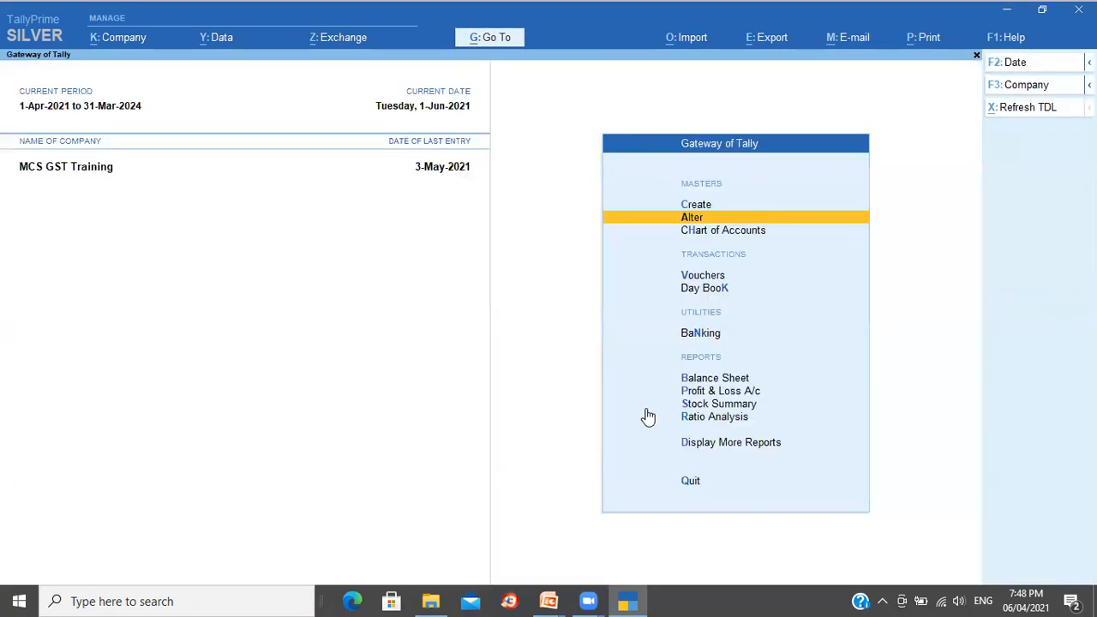
Step: Start a new Payments SBI voucher, view its voucher date prompt, and quit the voucher without saving
key("v")
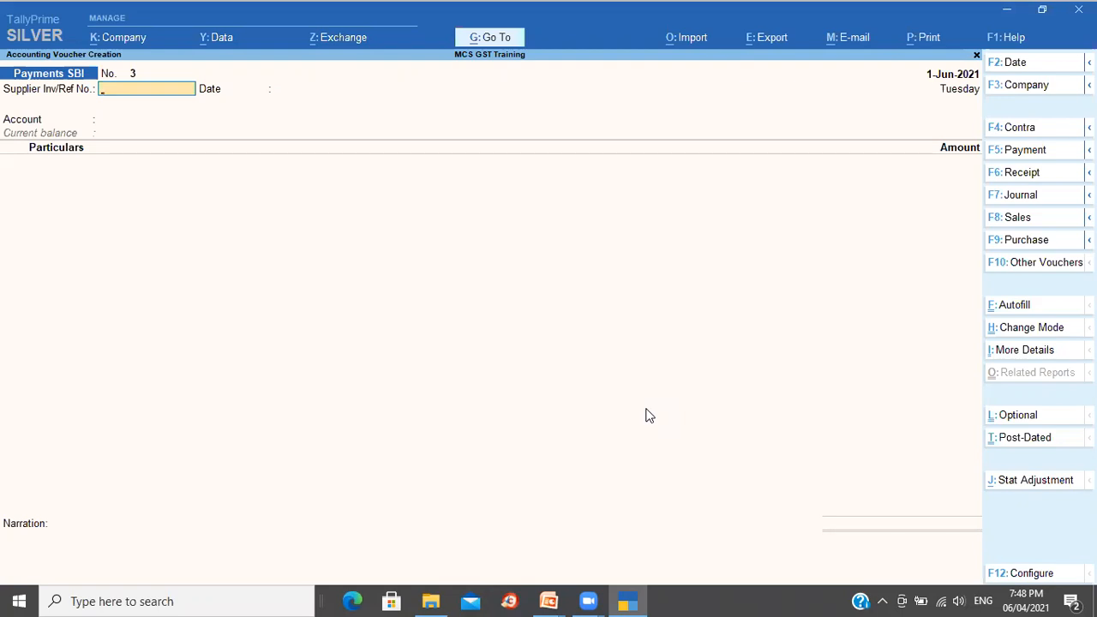
left_click(1039, 68)
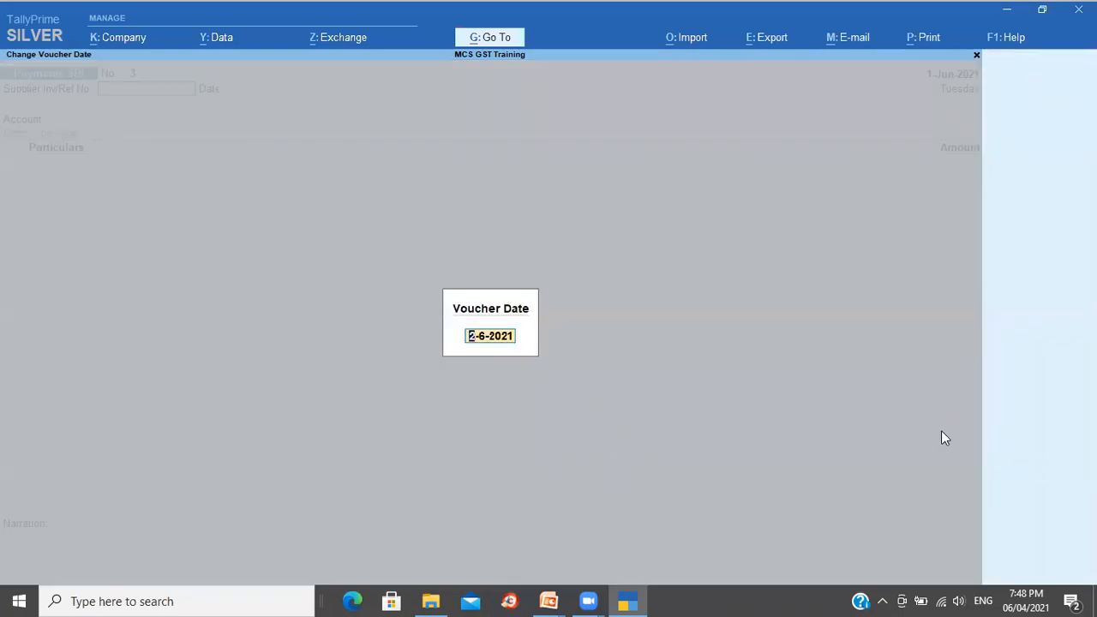
key("Escape")
key("Escape")
key("Escape")
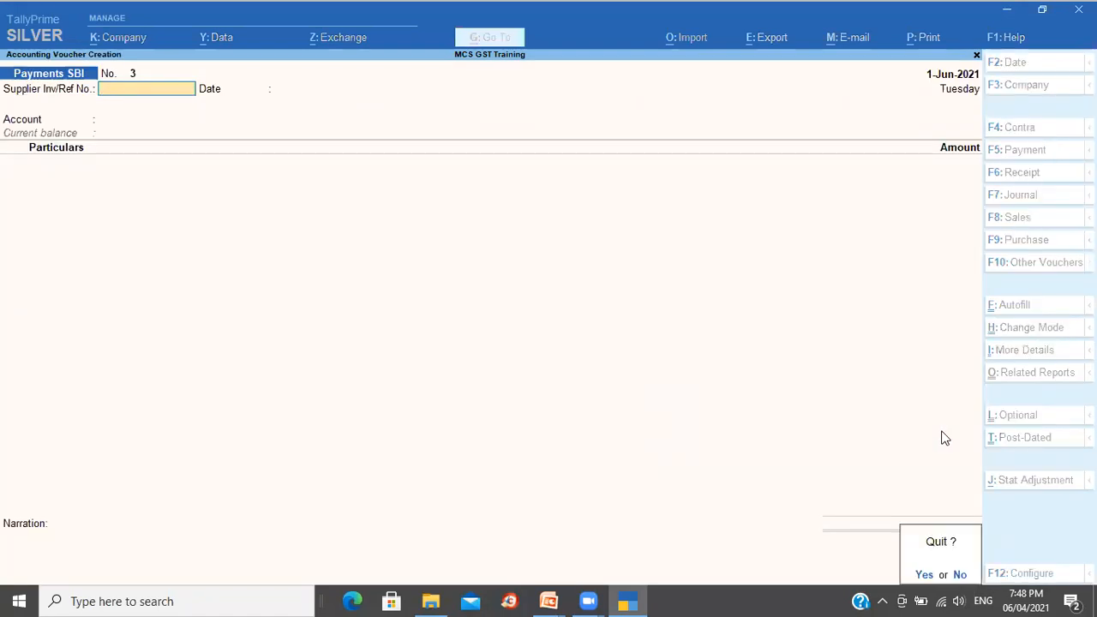
key("y")
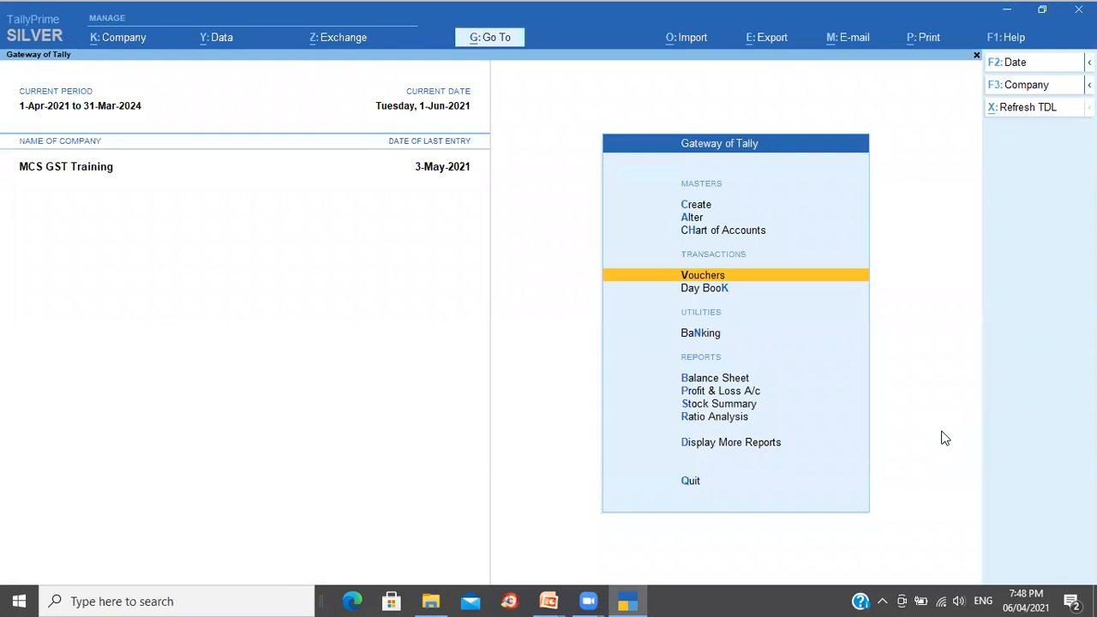
Step: Open the Trial Balance from the additional reports and drill down into the Current Liabilities group
key("d")
key("Down")
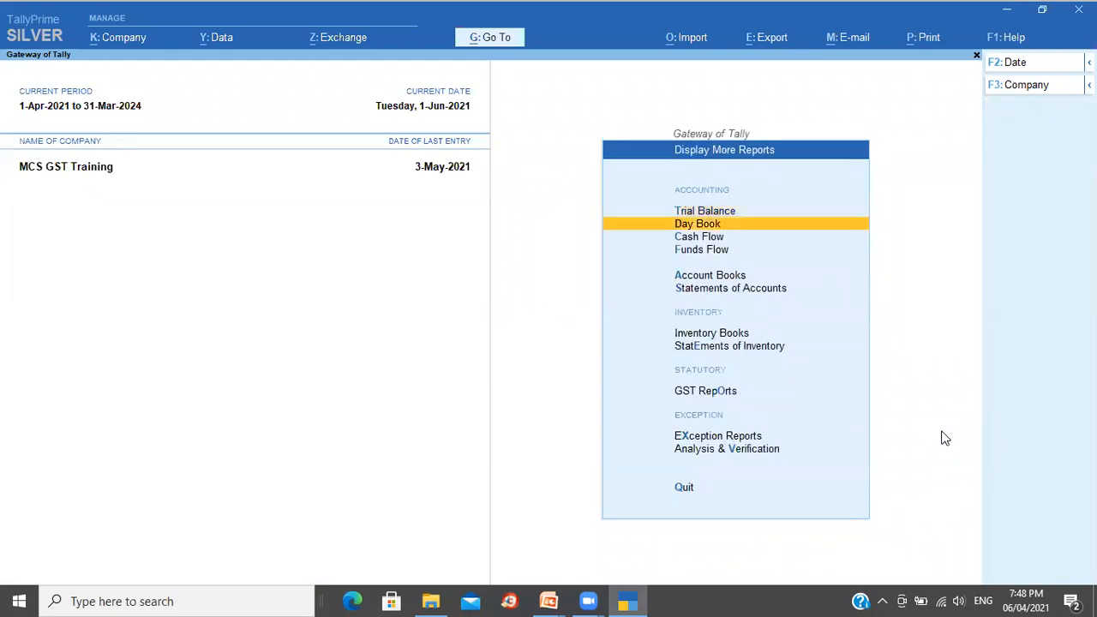
key("Down")
key("Down")
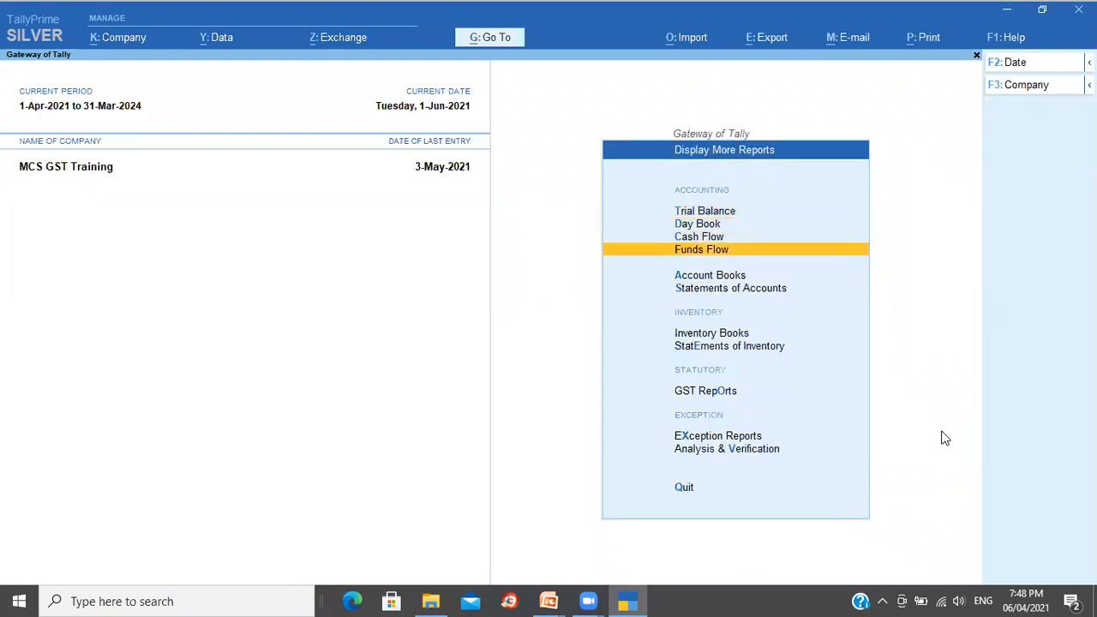
key("Up")
key("Up")
key("Up")
key("Return")
key("Down")
key("Up")
key("Return")
Step: Drill down through Sundry Creditors to the monthly summary of the Global Calcium Private Limited ledger
key("Down")
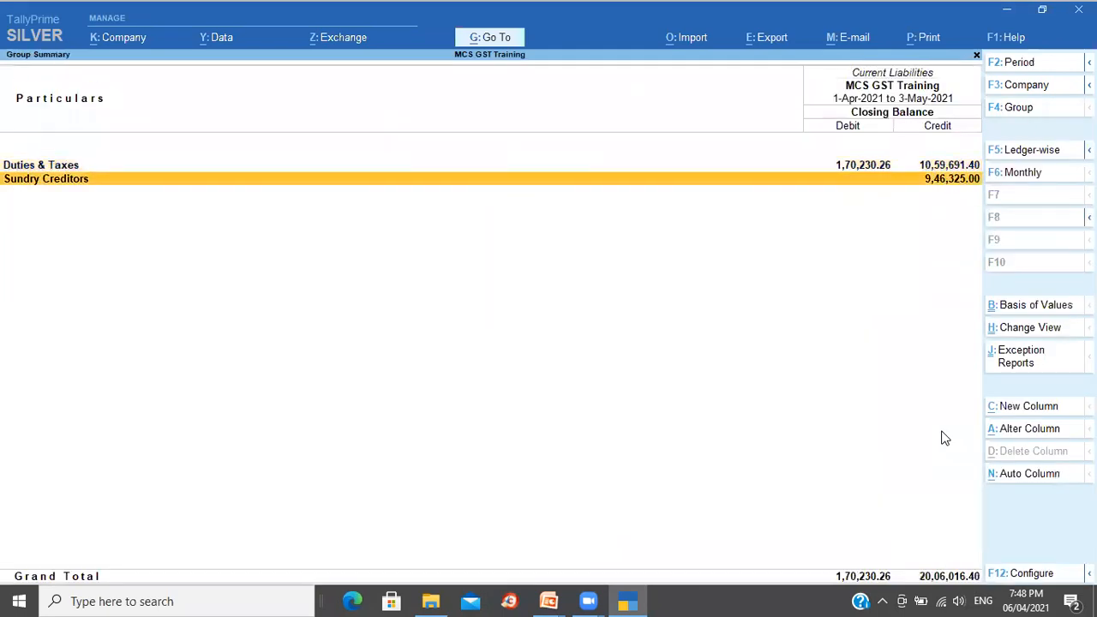
key("Return")
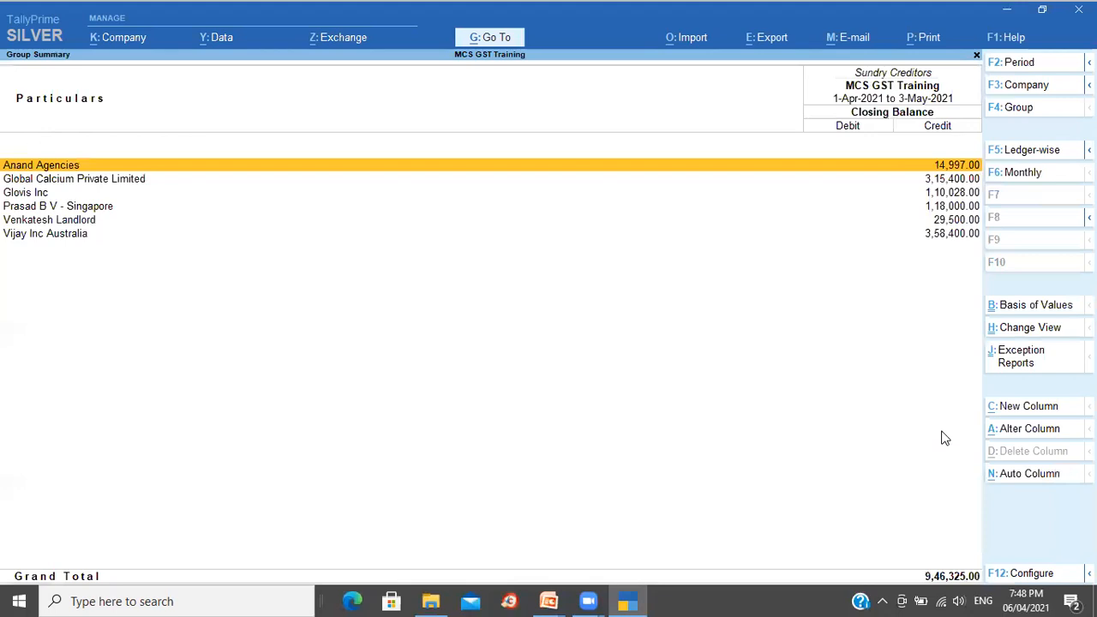
key("Down")
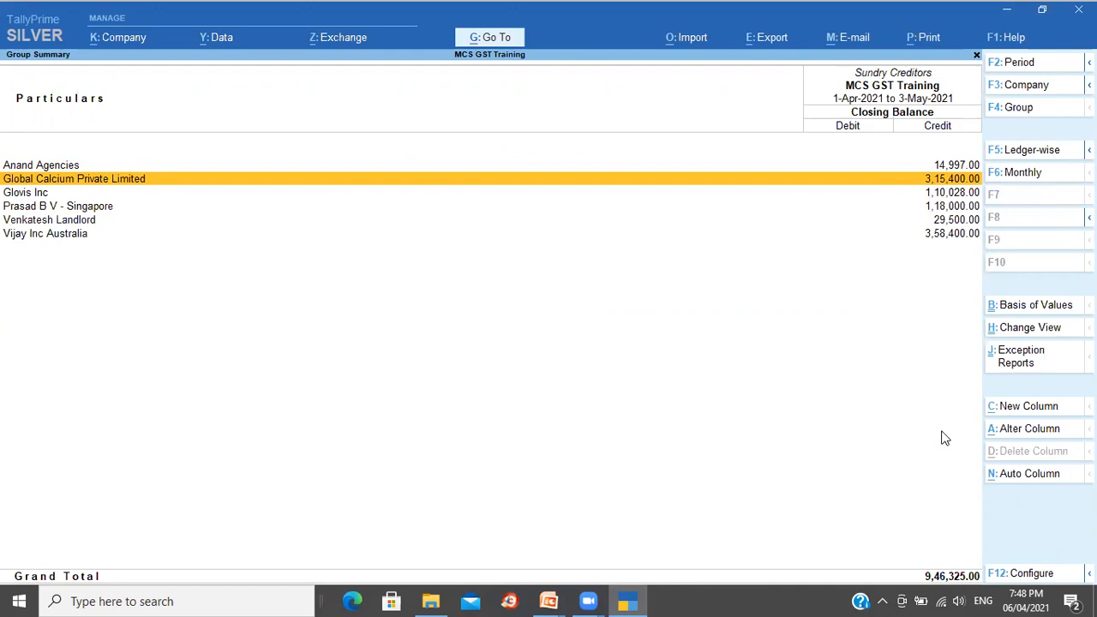
key("Return")
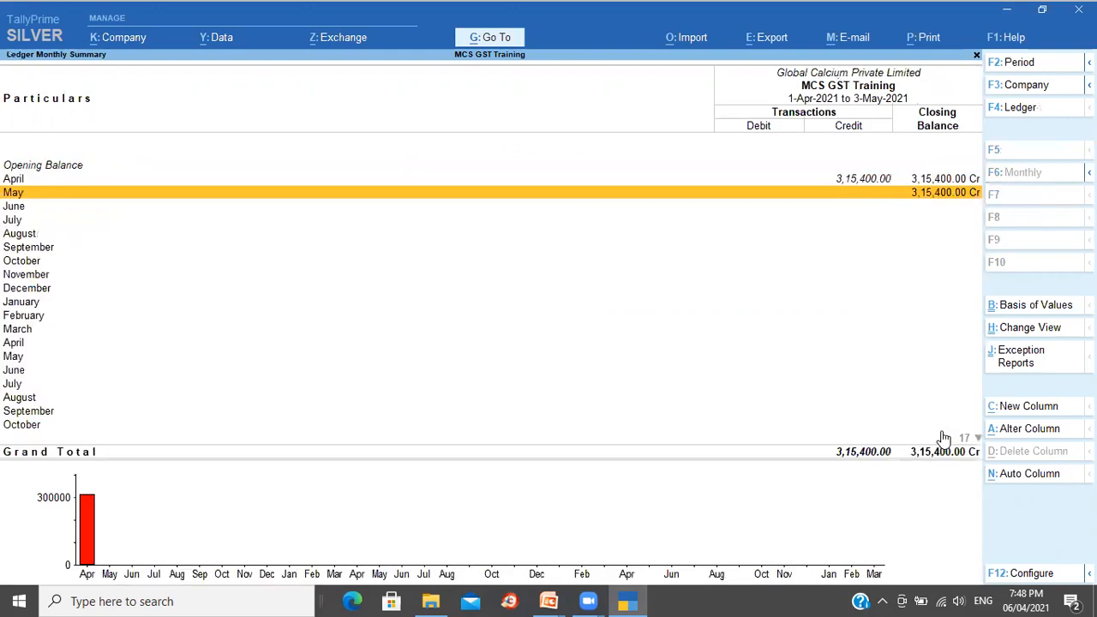
Step: Close the Global Calcium Private Limited monthly summary and back out of the Trial Balance reports to the Gateway of Tally
key("Down")
key("Up")
key("Up")
key("Escape")
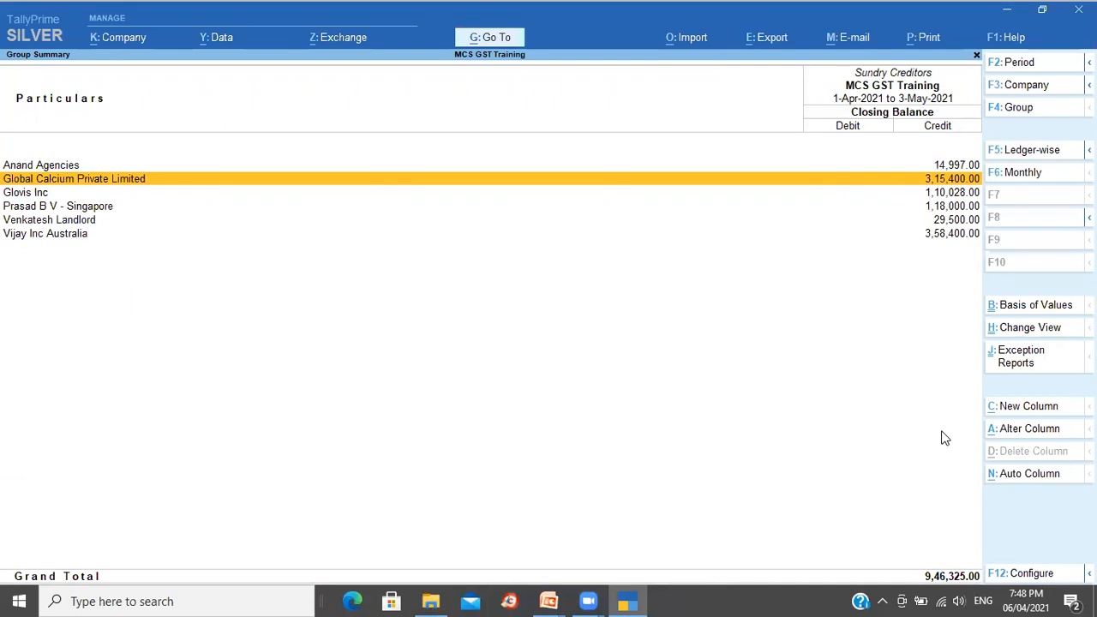
key("Down")
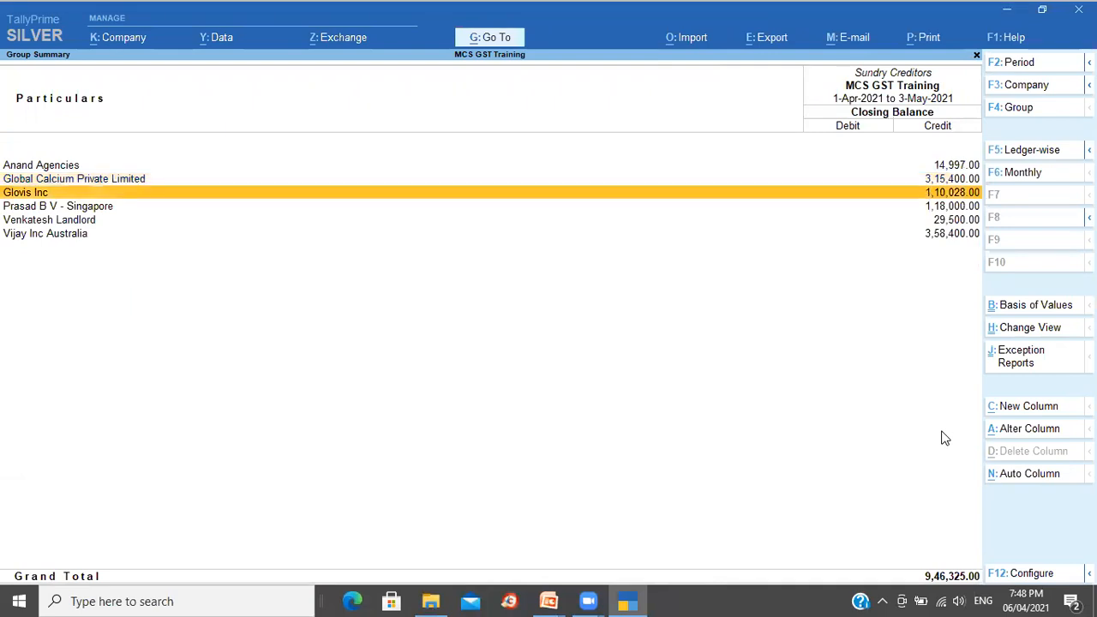
key("Escape")
key("Escape")
key("Escape")
key("Escape")
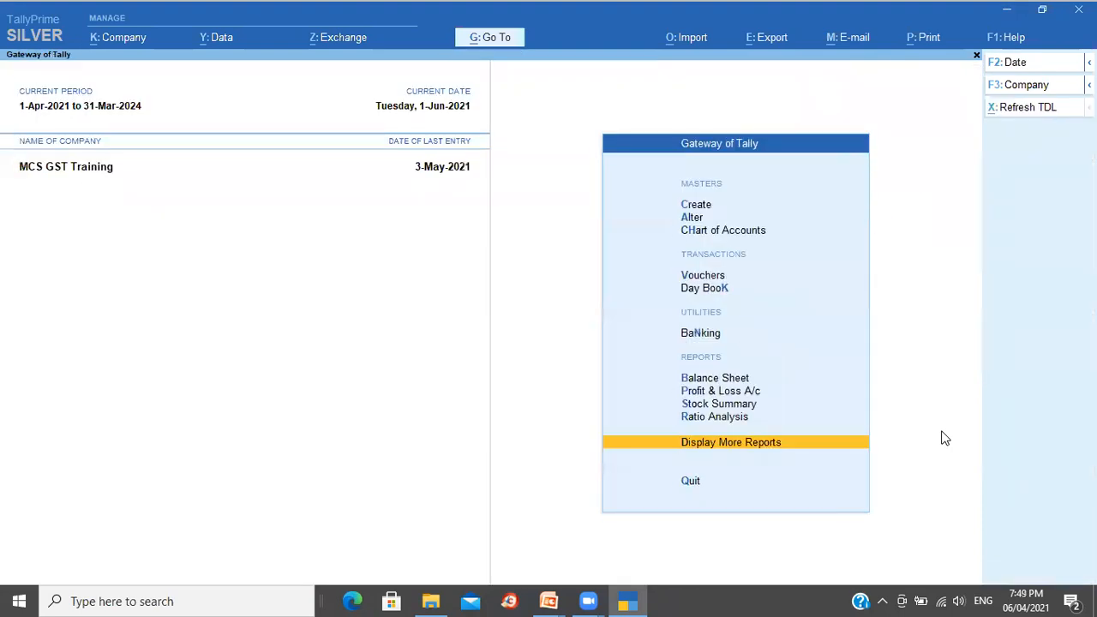
Step: Open the Purchase voucher type for alteration
key("a")
key("Down")
key("Down")
key("Down")
key("Return")
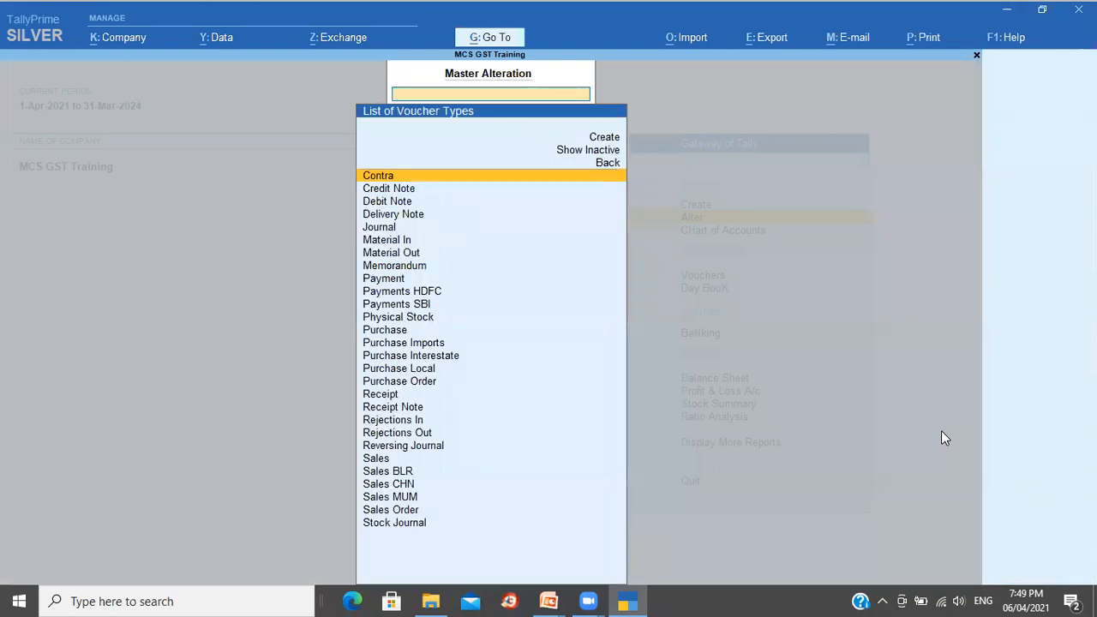
type("Pu")
key("Return")
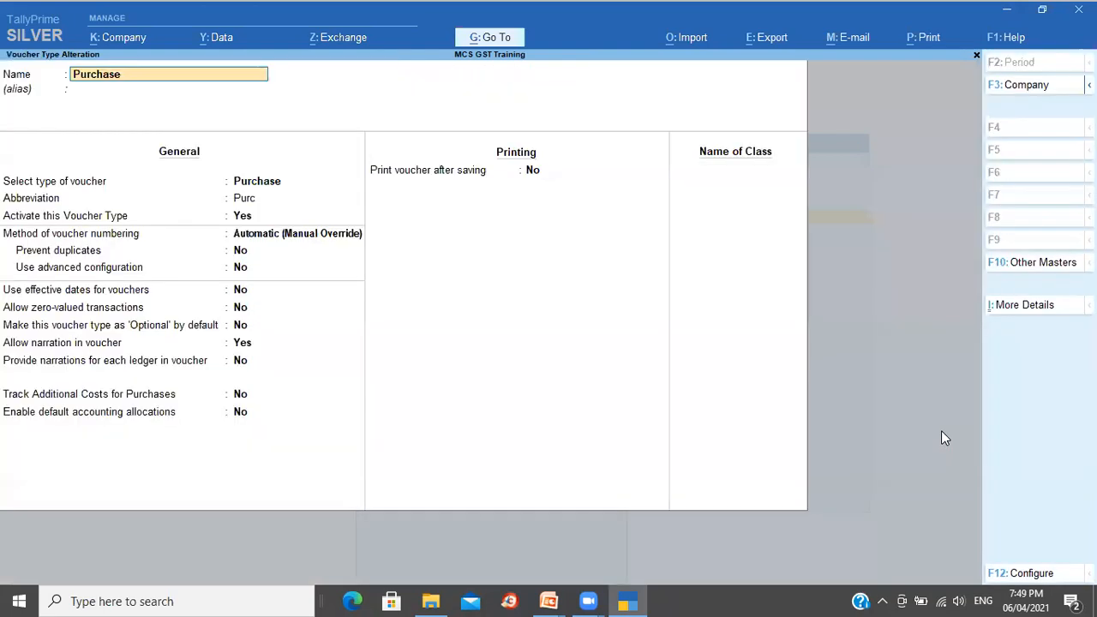
Step: Set the use of effective dates for vouchers to Yes, save the Purchase voucher type and return to the Gateway of Tally
key("Return")
key("Return")
key("Return")
key("Return")
key("Return")
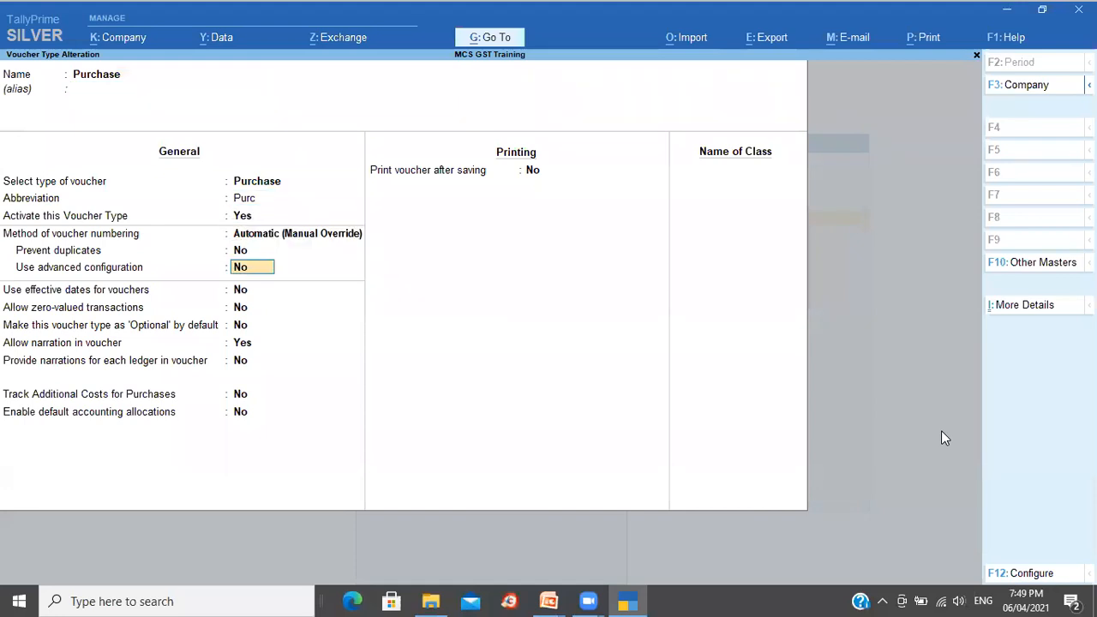
key("Return")
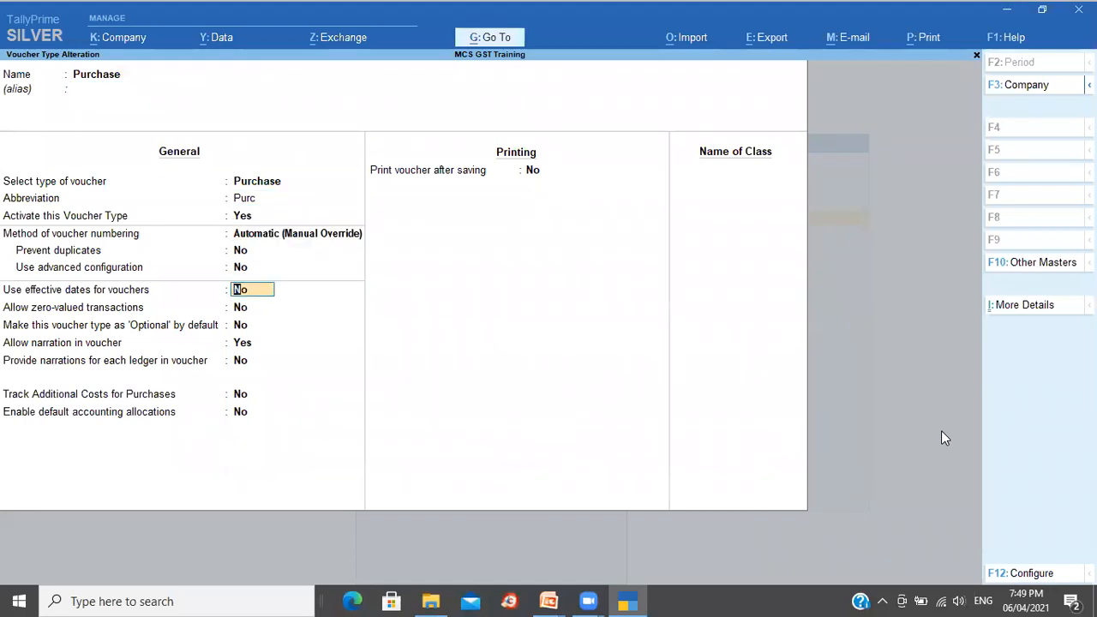
type("y")
key("Return")
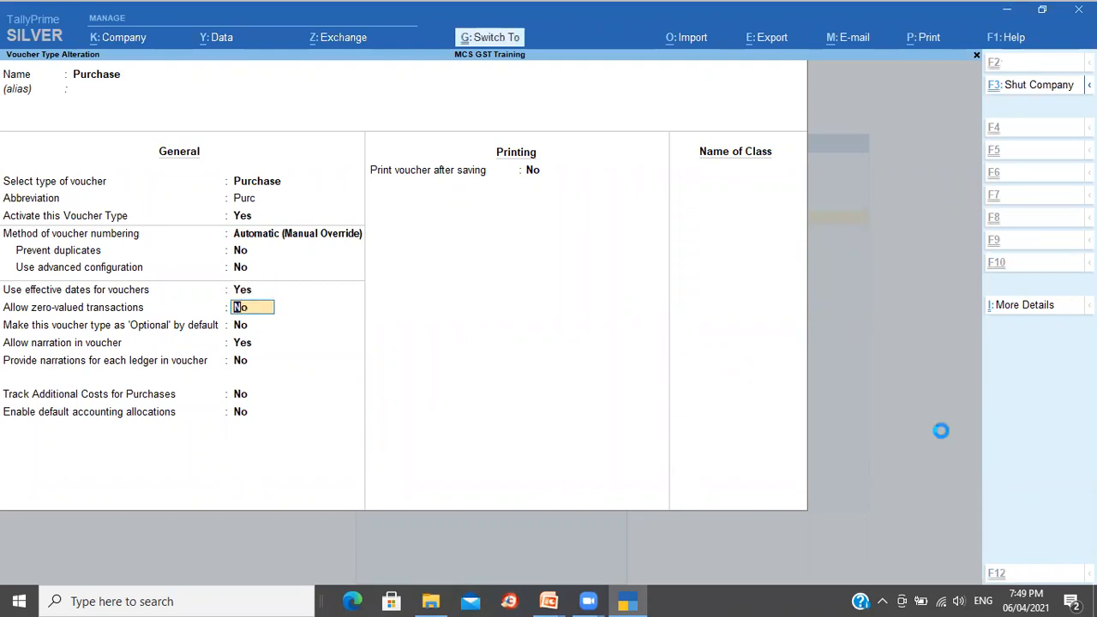
key("Escape")
key("Escape")
key("Escape")
key("Escape")
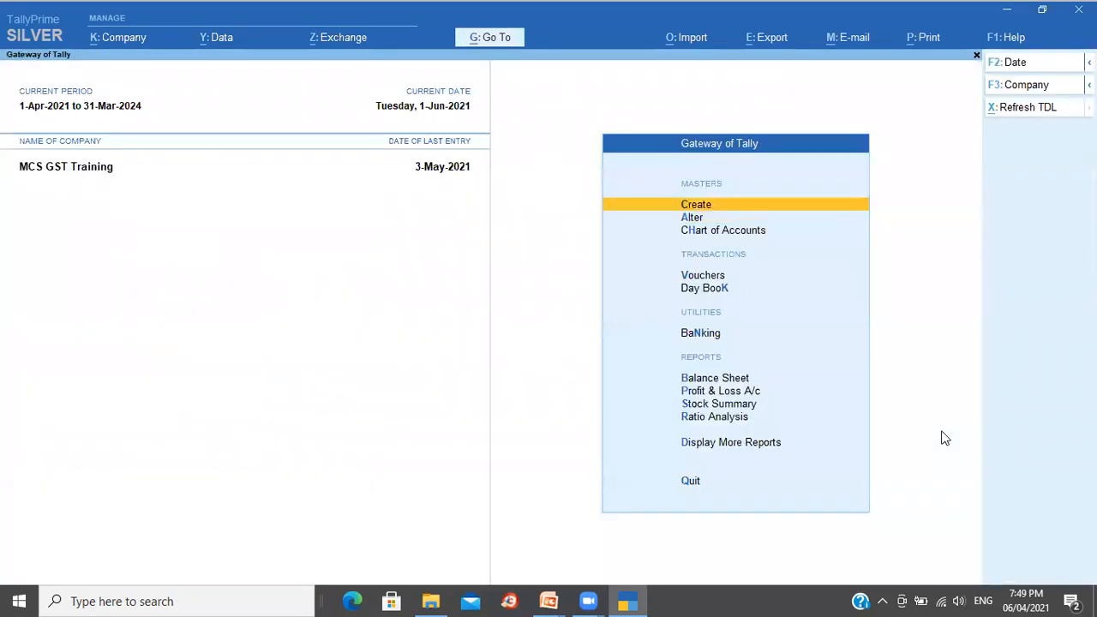
Step: Start a new voucher and change its voucher type to Purchase
key("Down")
key("Down")
key("Down")
key("Down")
key("Up")
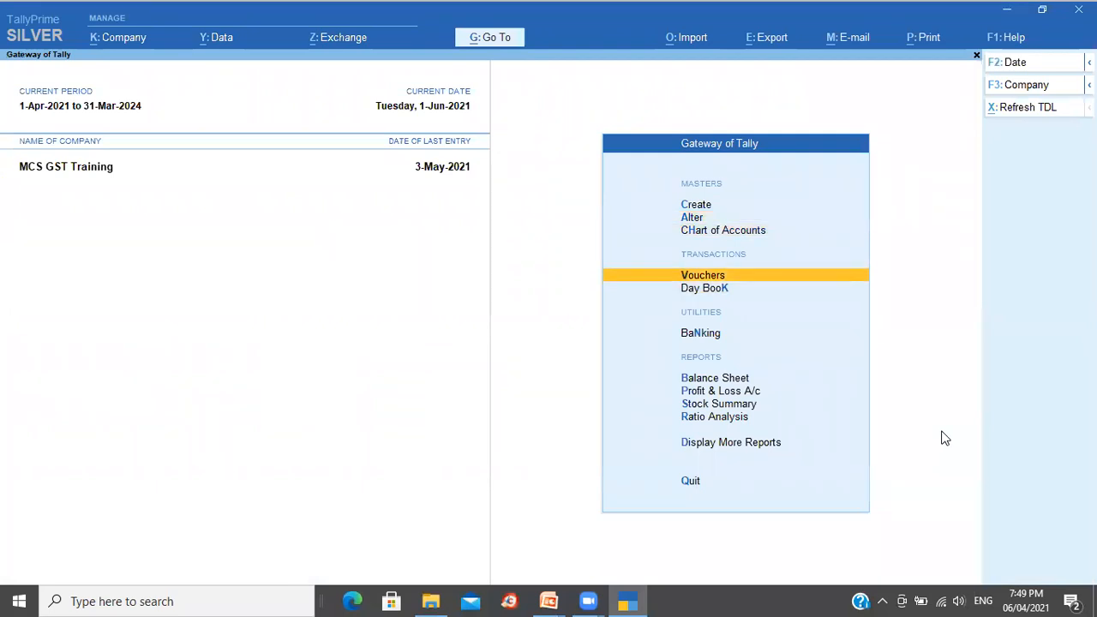
key("Return")
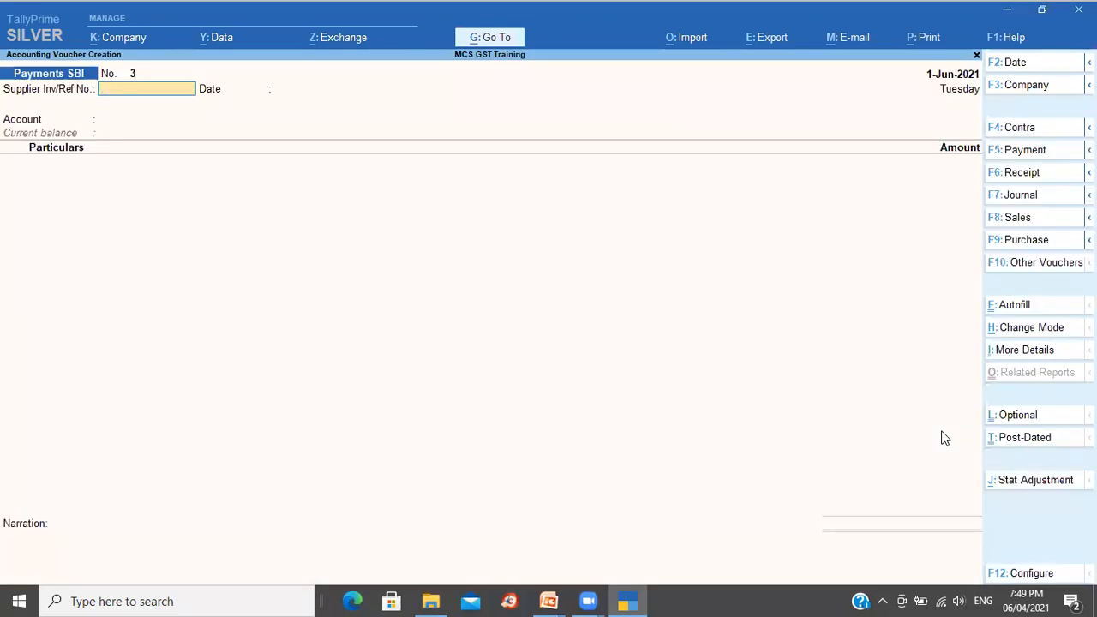
left_click(1035, 246)
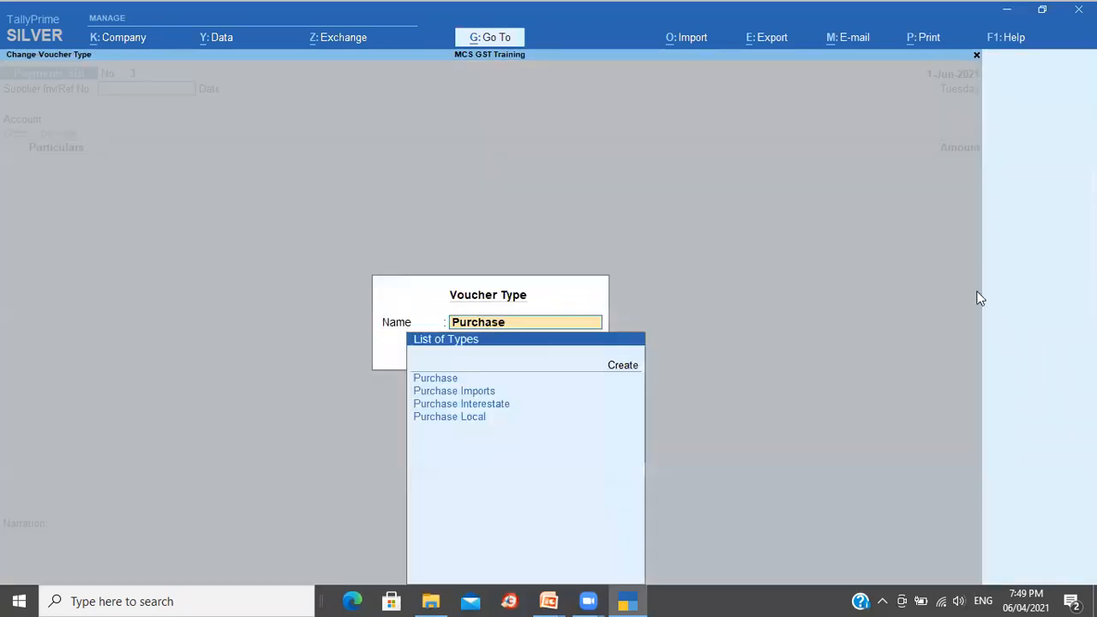
key("Return")
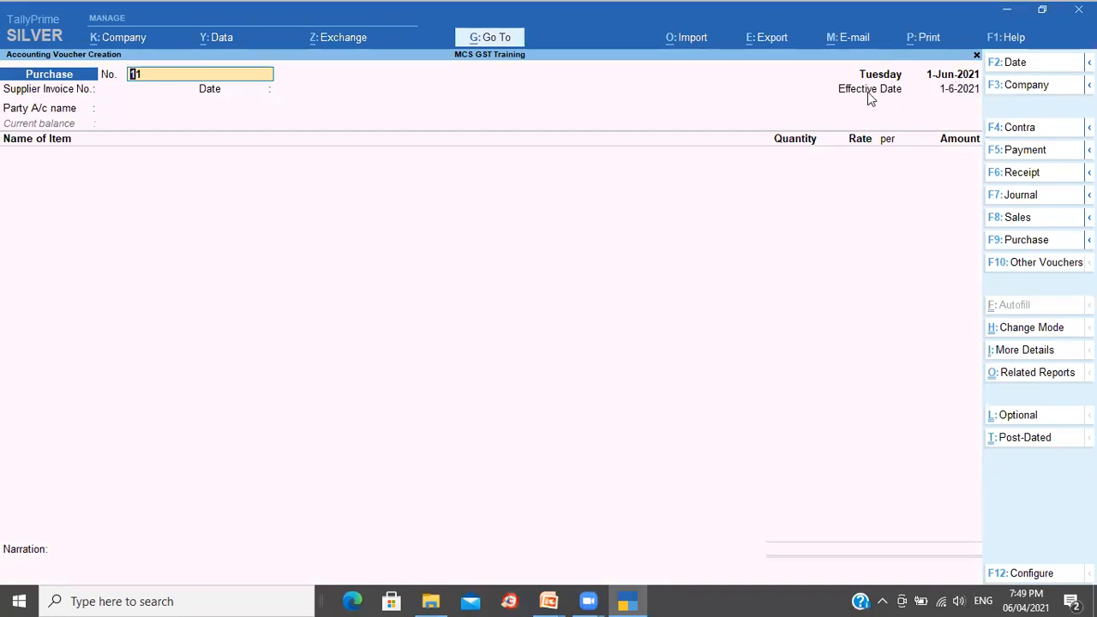
Step: Set the purchase voucher's date to 2-6-2021 and its effective date to 1-6-2021
left_click(1024, 66)
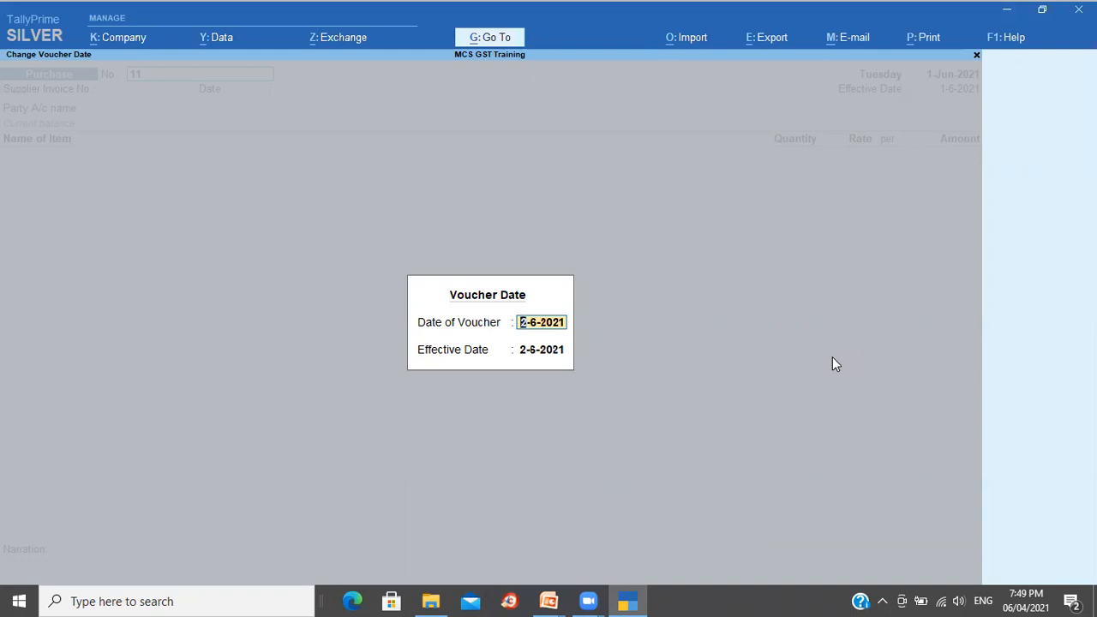
key("Return")
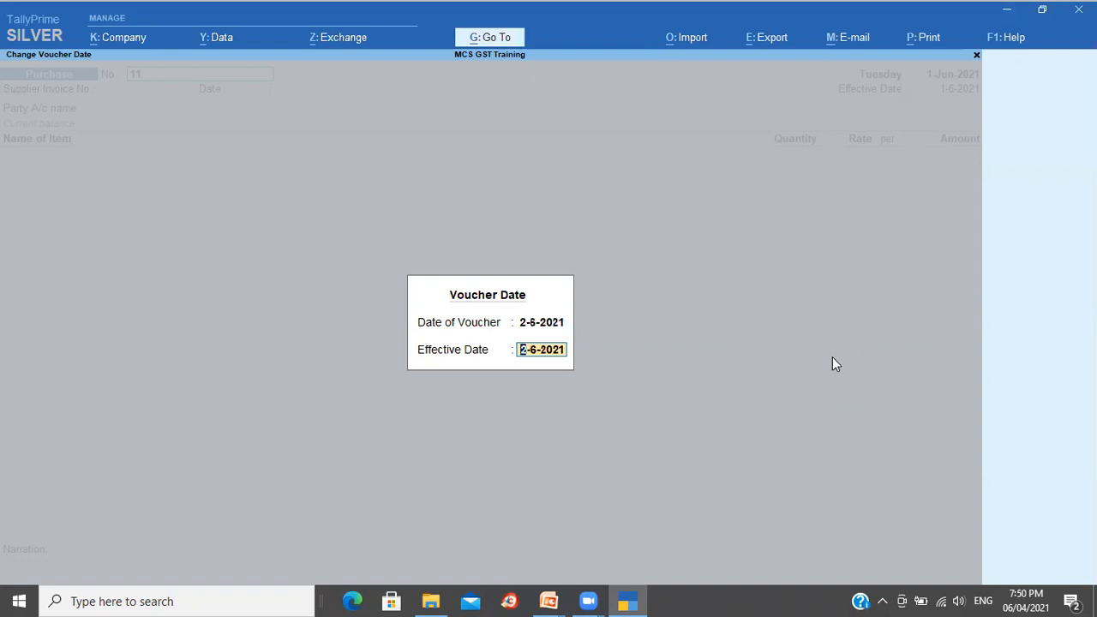
key("shift+Tab")
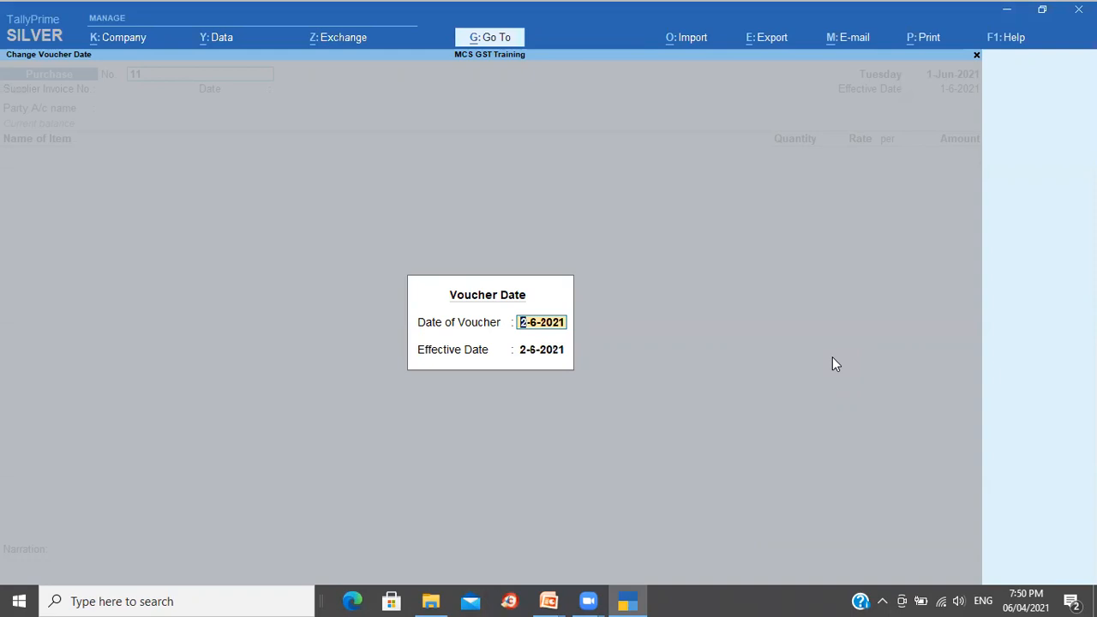
key("Return")
type("1-6")
key("Return")
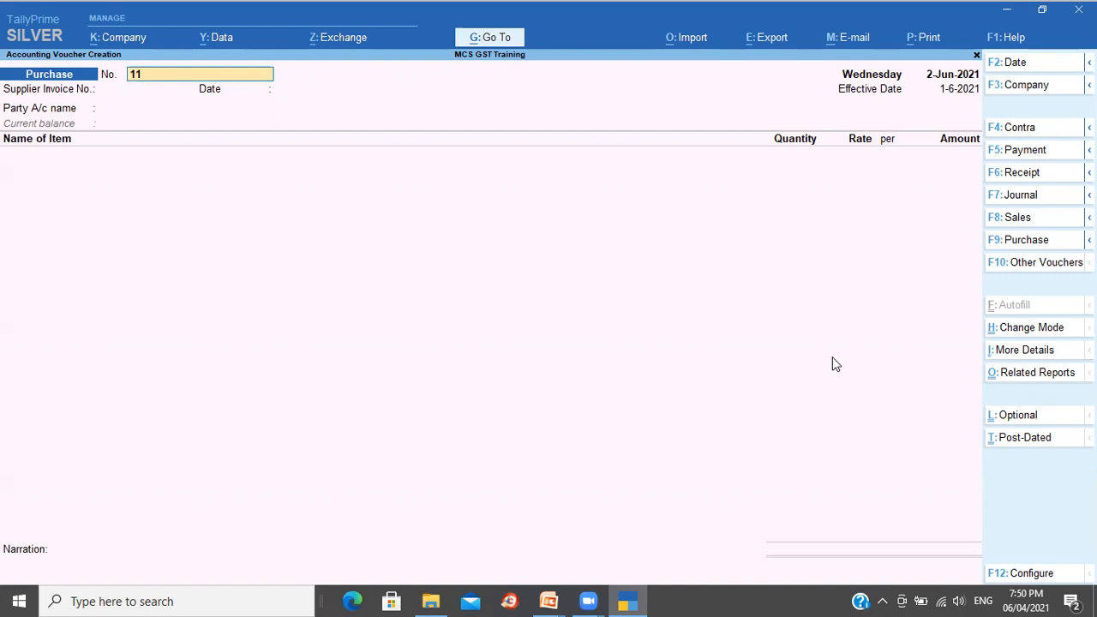
Step: Enter supplier invoice number 1114 dated 2-Jun-2021, choose Glovis Inc as the party account and accept its party details
key("Return")
type("1114")
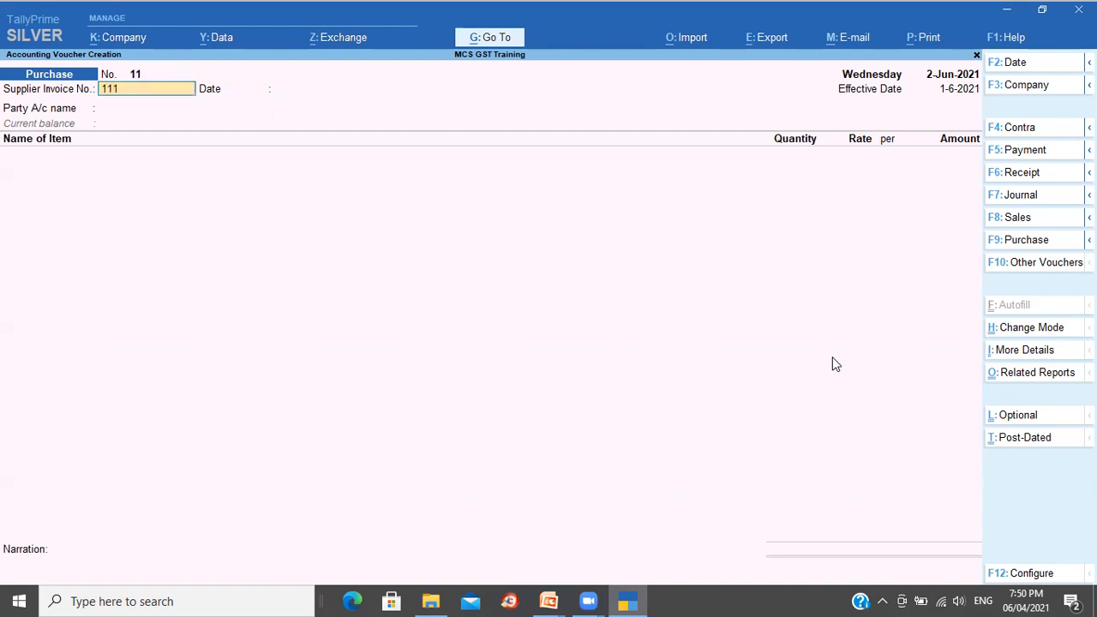
key("Return")
key("Return")
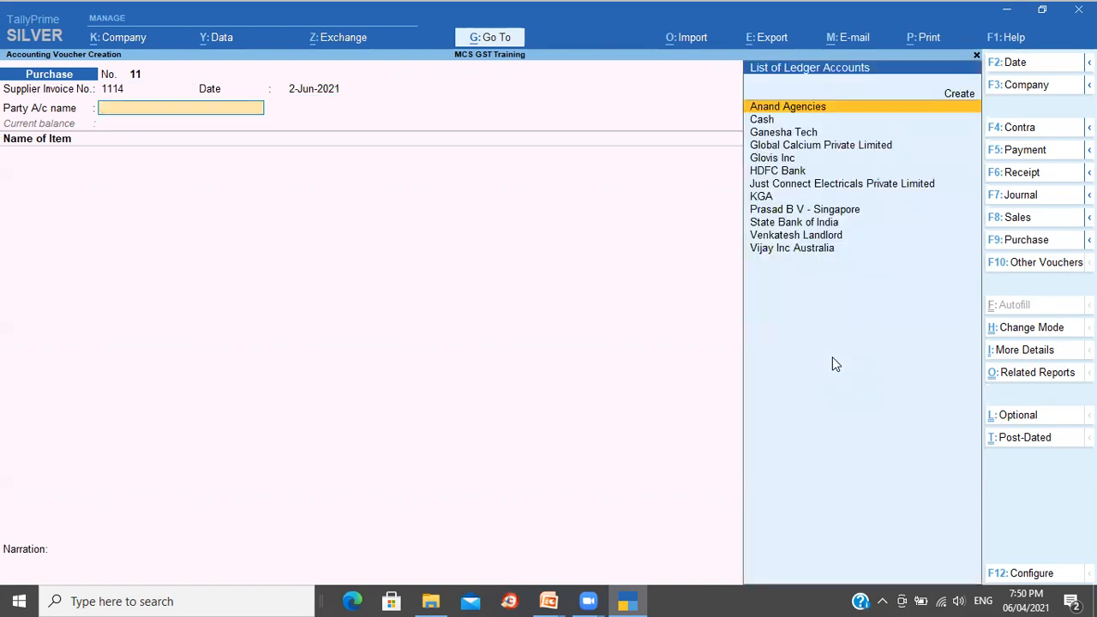
key("Down")
key("Down")
key("Down")
key("Down")
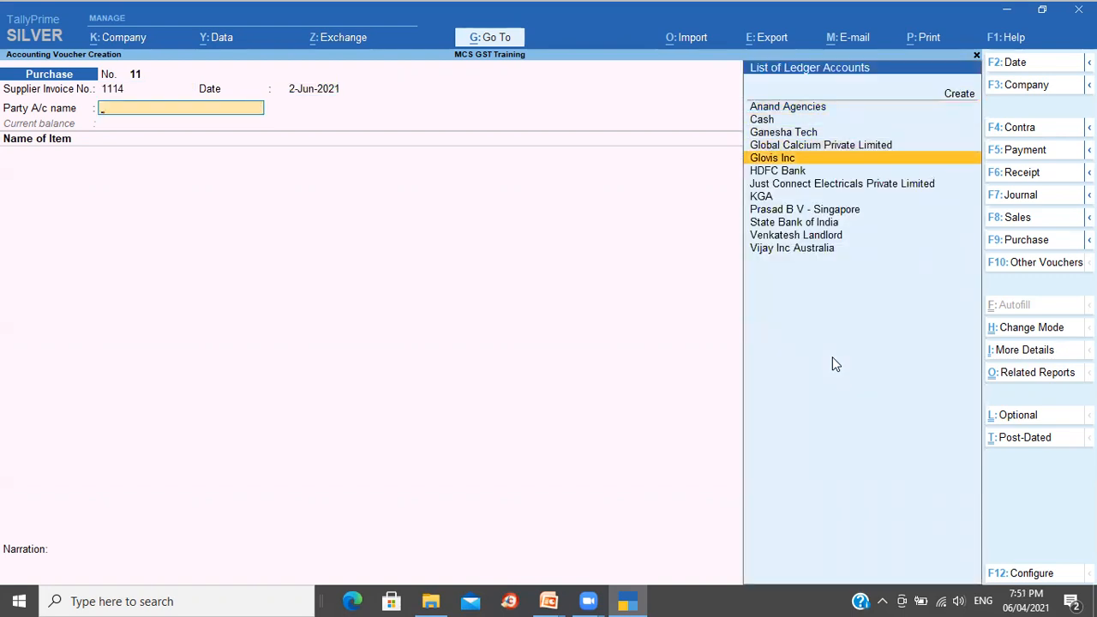
key("Return")
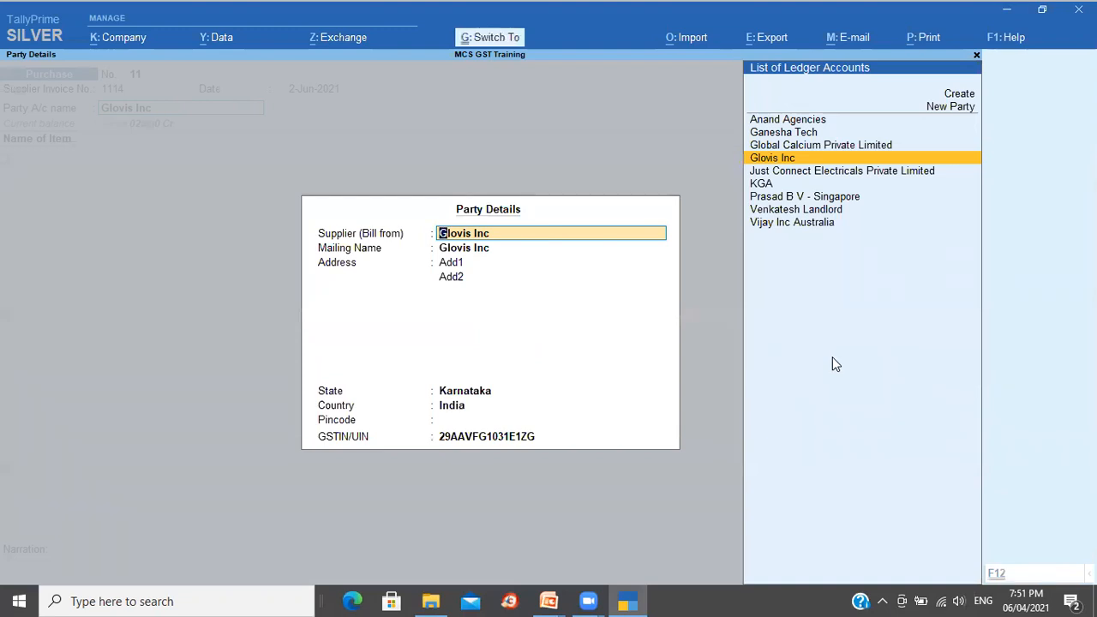
key("ctrl+a")
Step: Add 10 Pcs of the stock item ITC Kings Cigar at a rate of 150.00 and end the item list
key("Down")
key("Down")
key("Down")
key("Down")
key("Down")
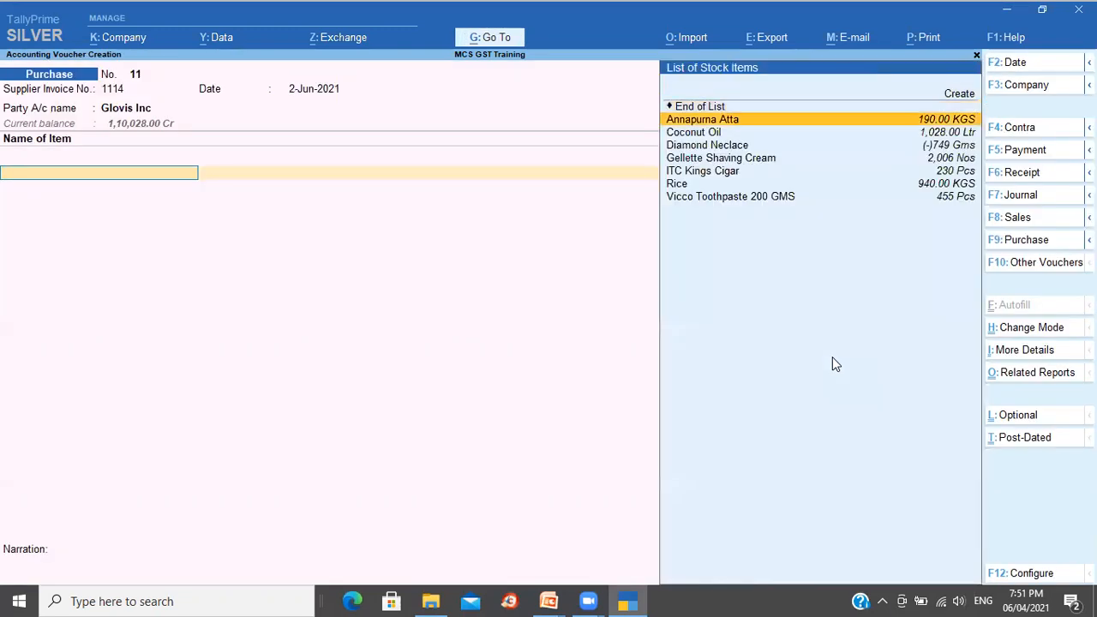
key("Return")
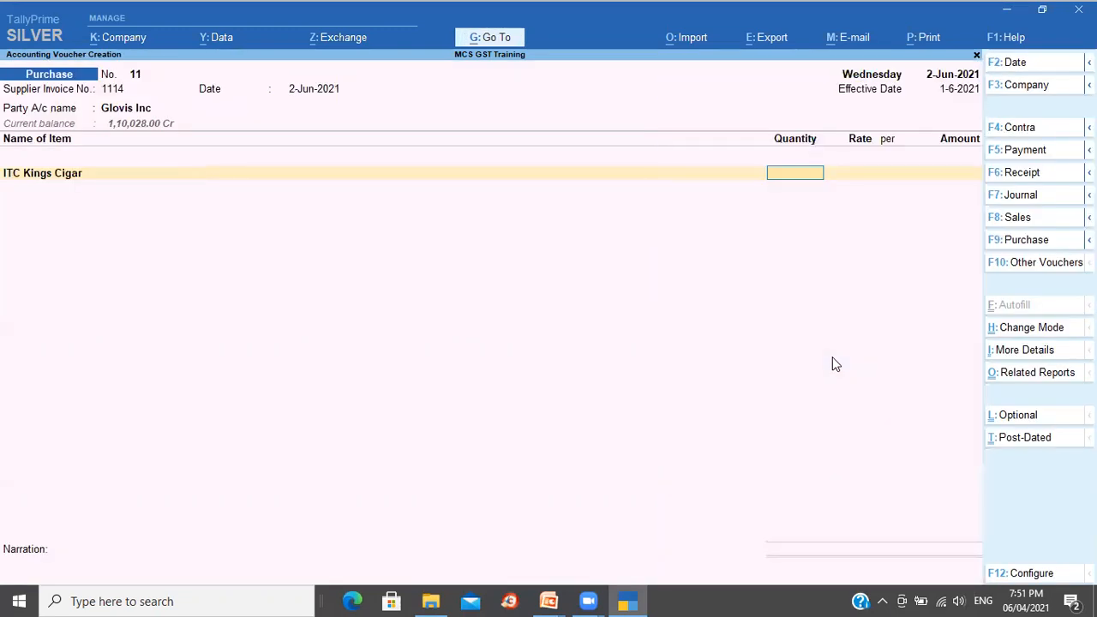
type("10")
key("Return")
key("Return")
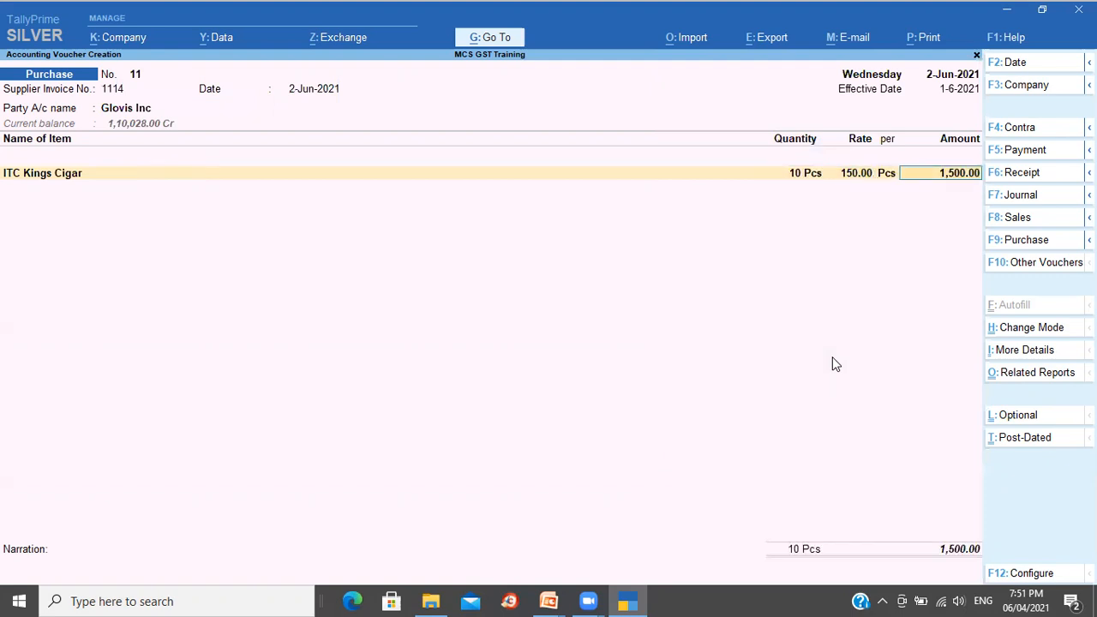
key("Return")
key("Return")
key("Return")
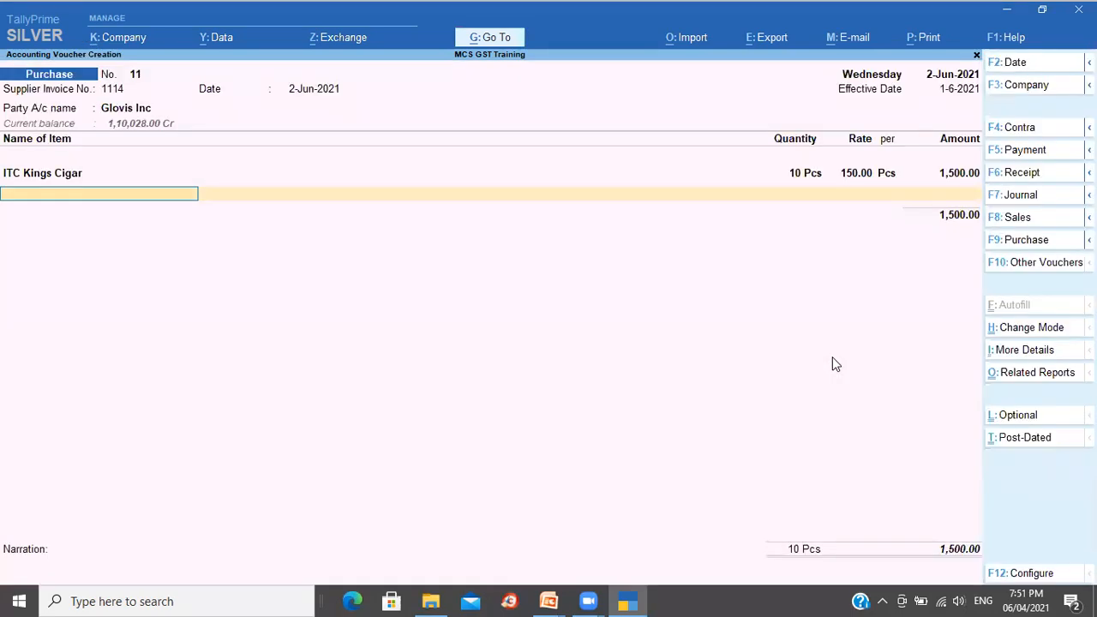
key("Return")
type("Out")
key("Return")
key("Return")
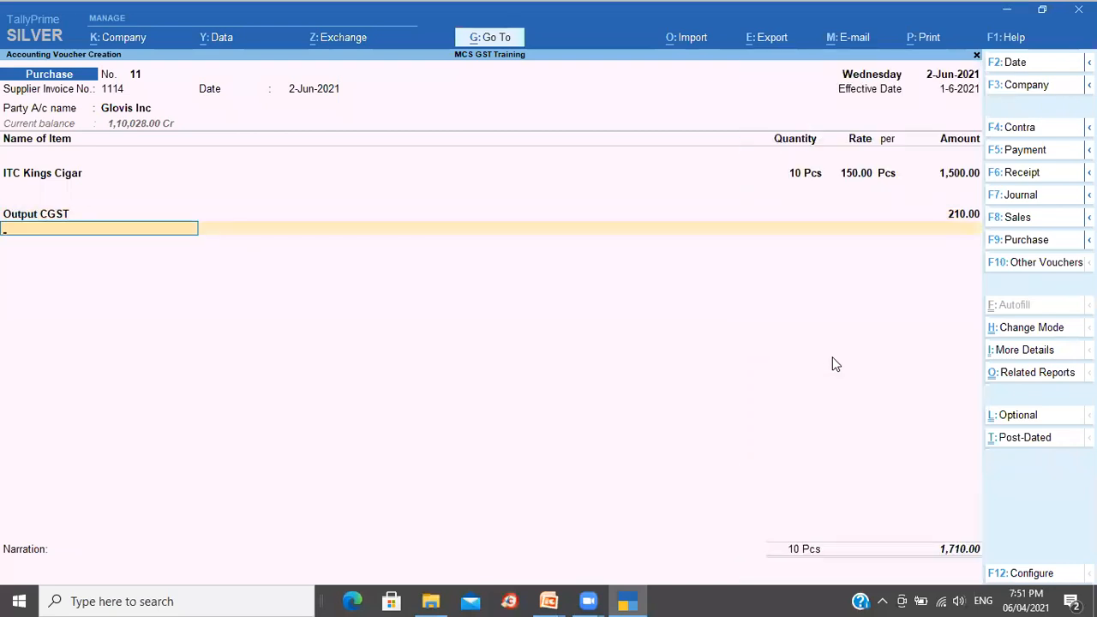
key("BackSpace")
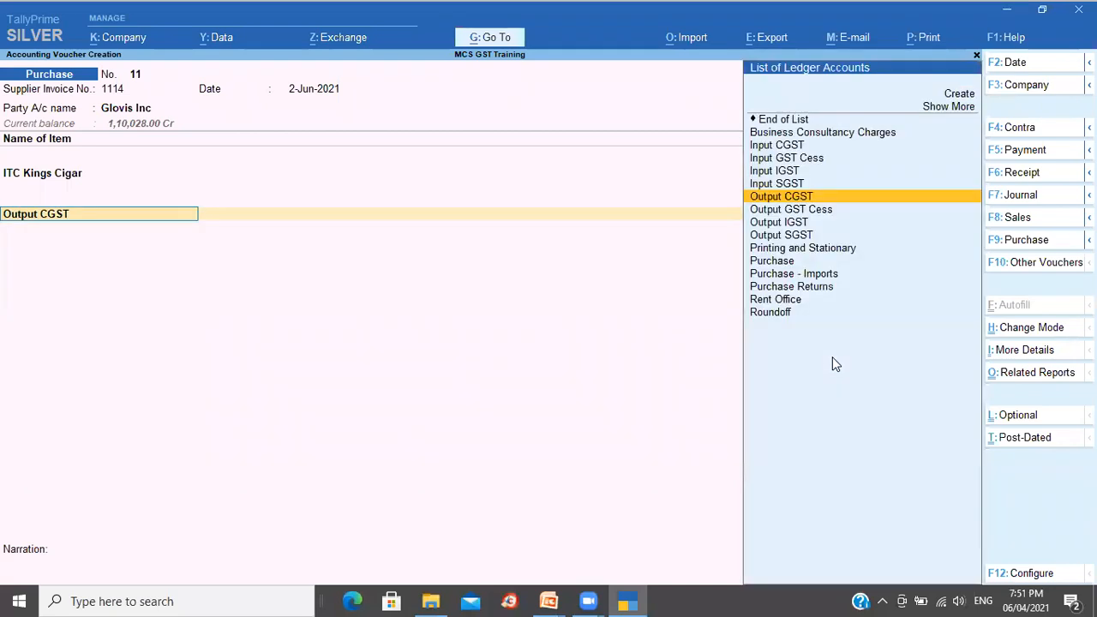
Step: Set the first tax ledger line below the stock item to Input CGST and accept its calculated amount
key("Up")
key("Up")
key("Up")
key("Up")
key("Return")
key("Return")
Step: Add the Input SGST ledger below Input CGST with its calculated amount
type("Inp")
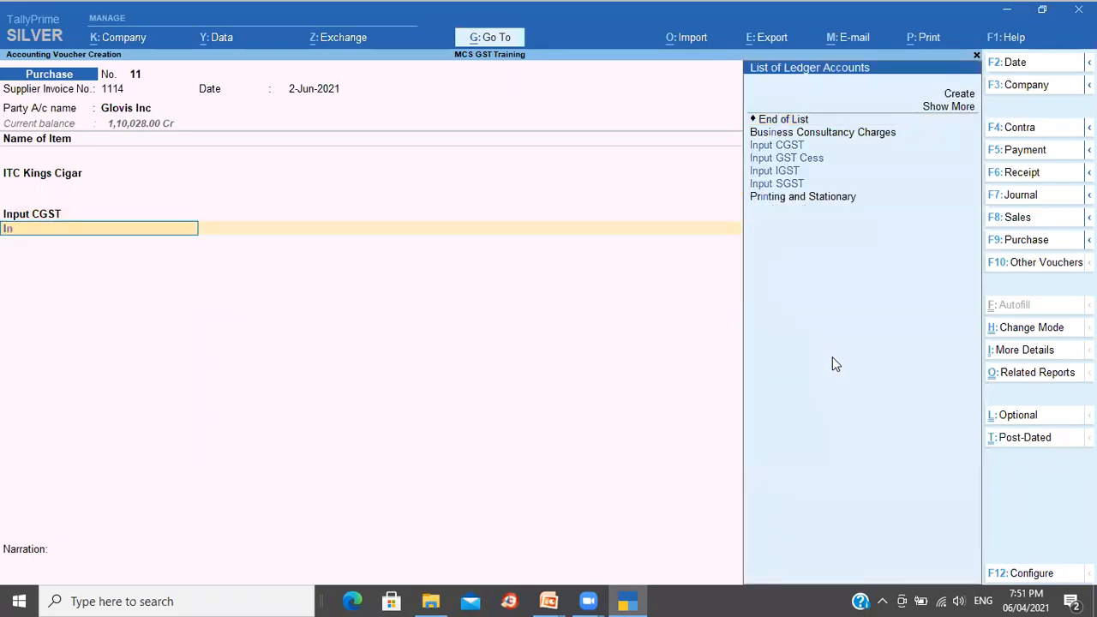
key("Down")
key("Down")
key("Down")
key("Down")
key("Return")
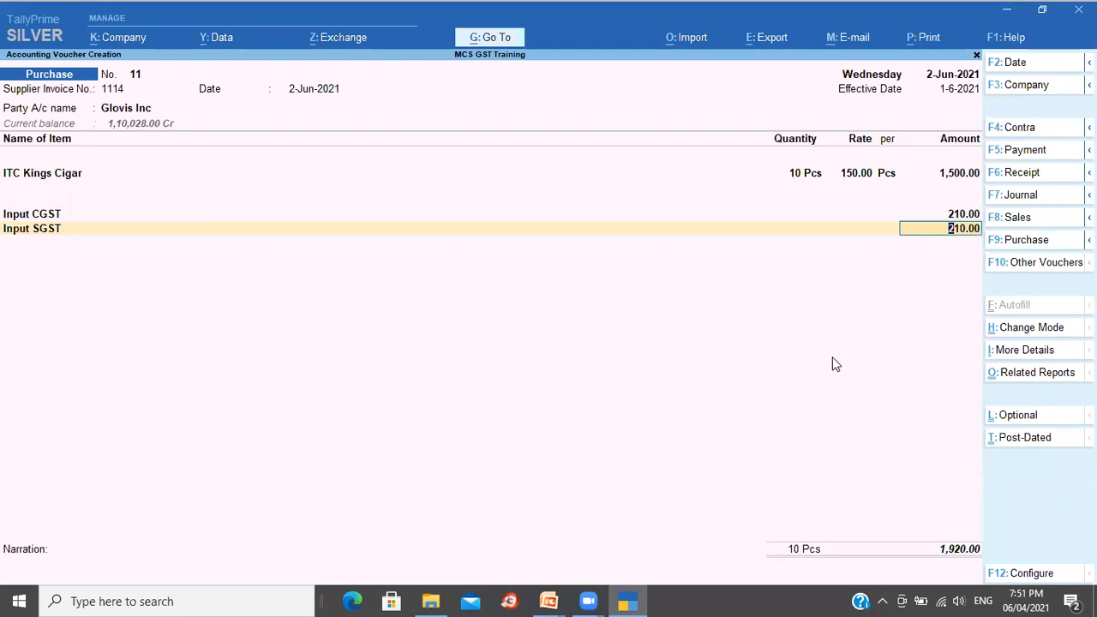
key("Return")
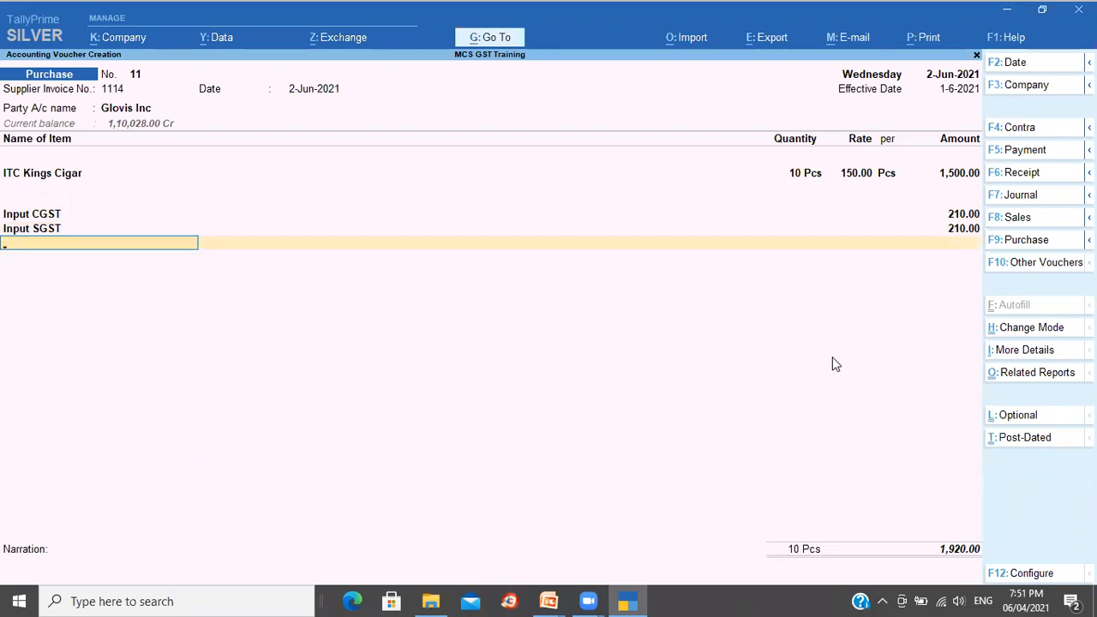
Step: Add the Input GST Cess ledger with its calculated amount and end the ledger list
type("Inp")
key("Down")
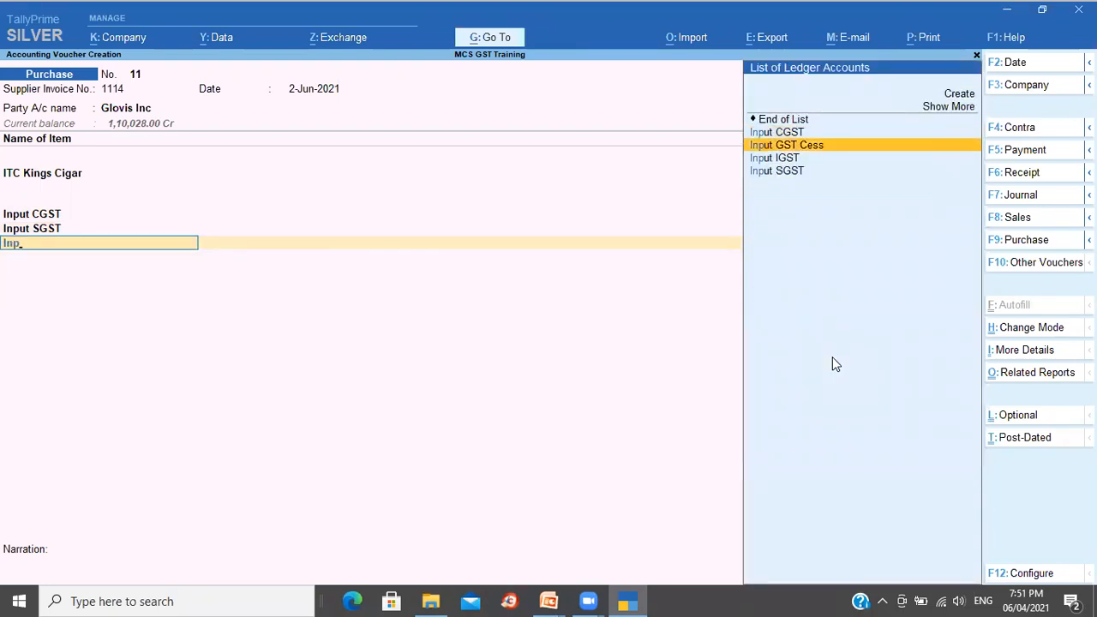
key("Return")
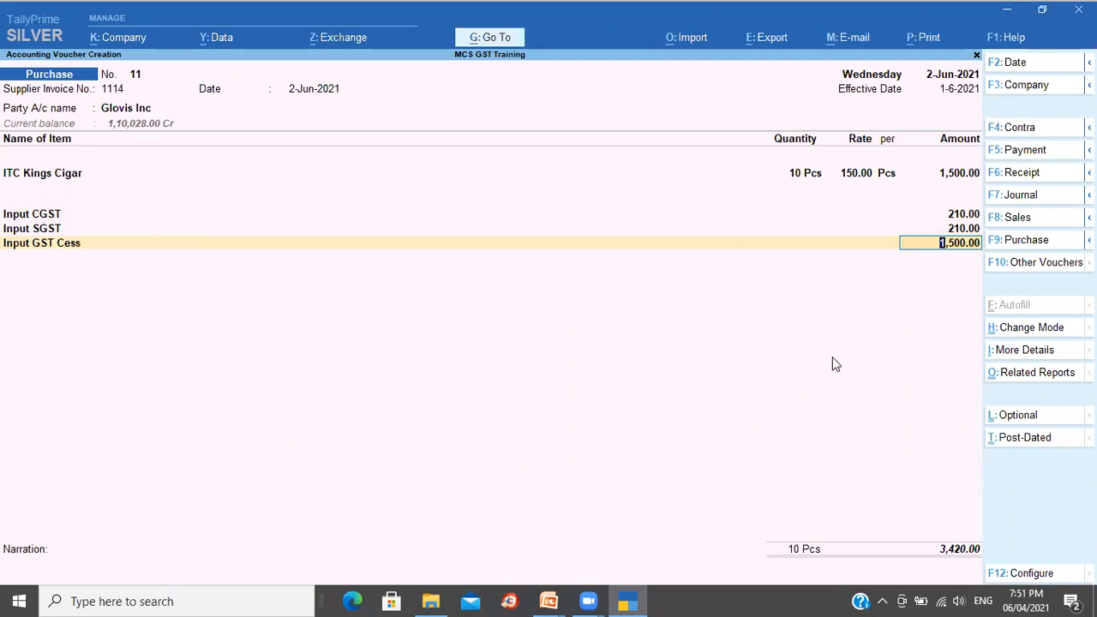
key("Return")
key("Return")
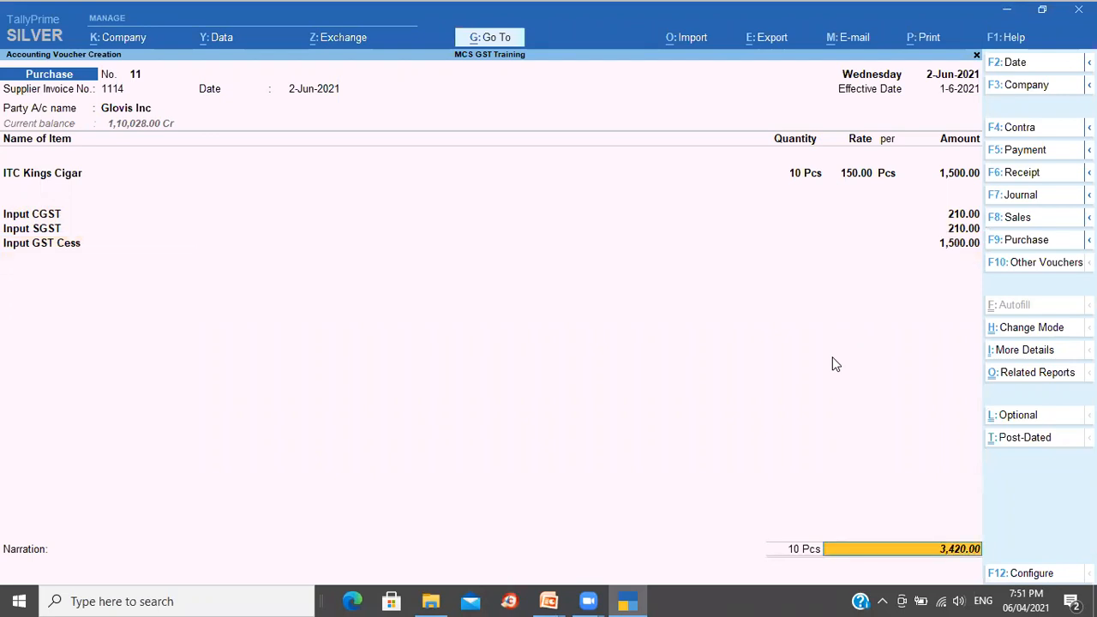
Step: Allocate the purchase amount to New Ref 1114 with 10 credit days and save the voucher without a narration
key("Return")
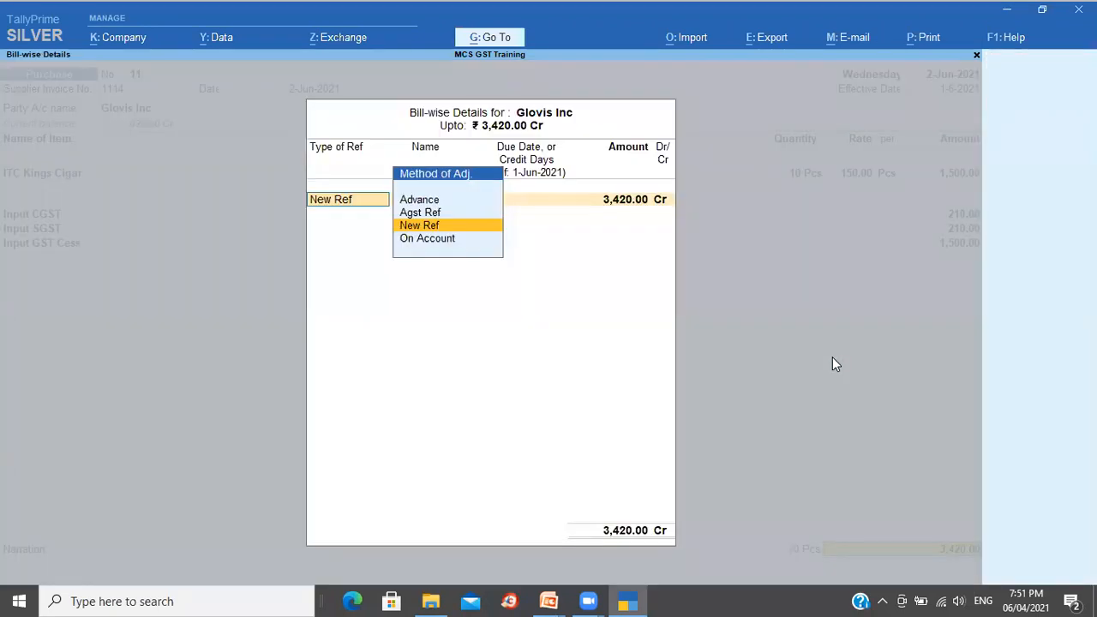
key("Return")
key("Return")
type("10")
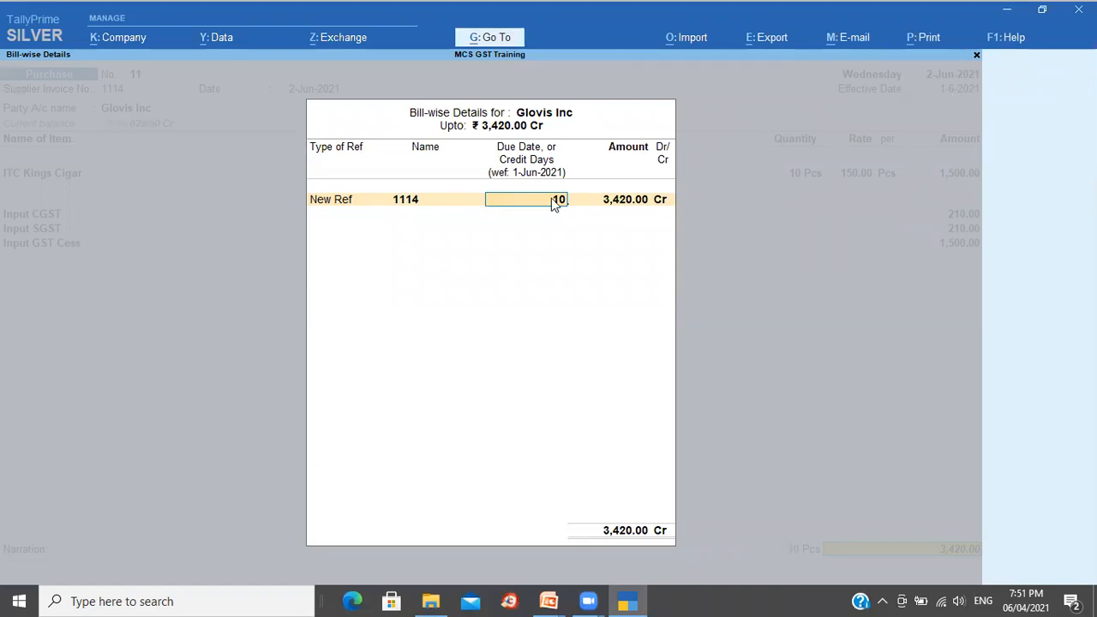
key("Return")
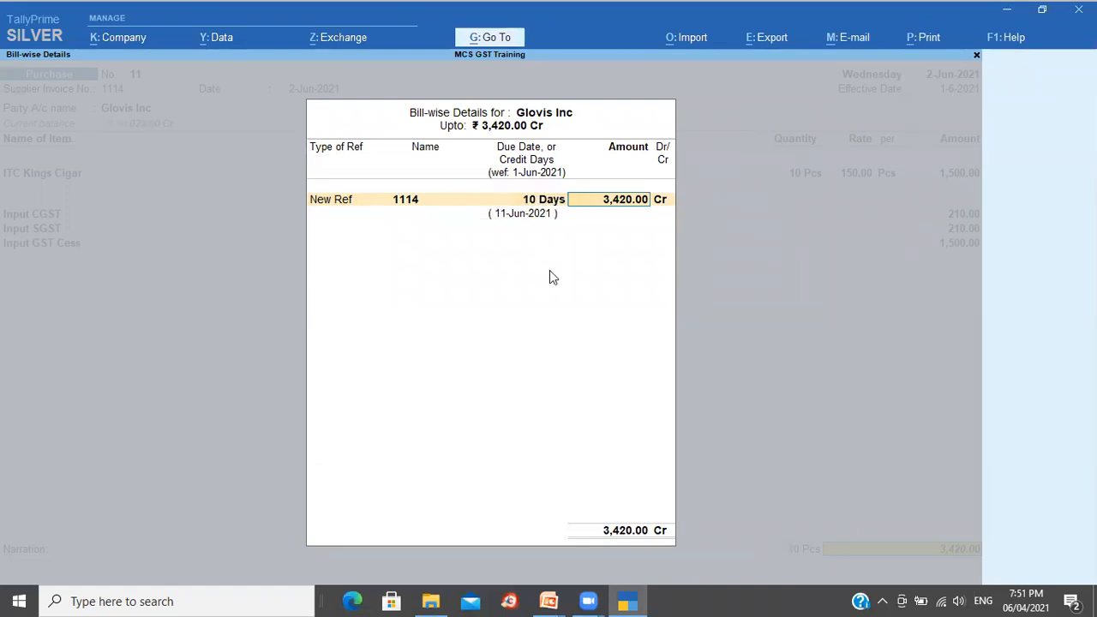
key("Return")
key("Return")
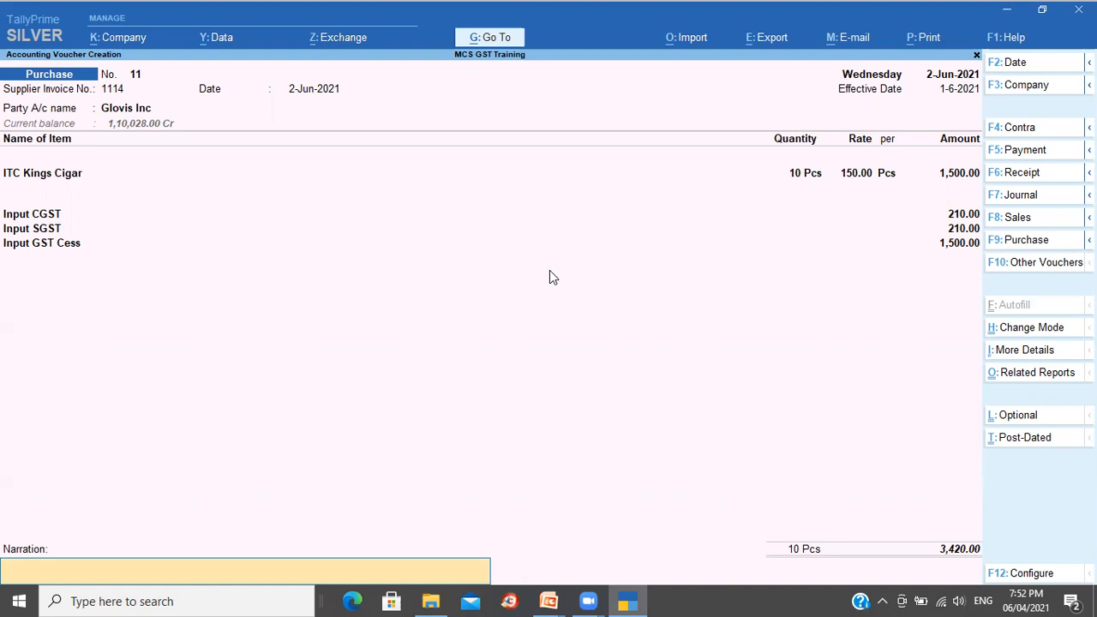
key("Return")
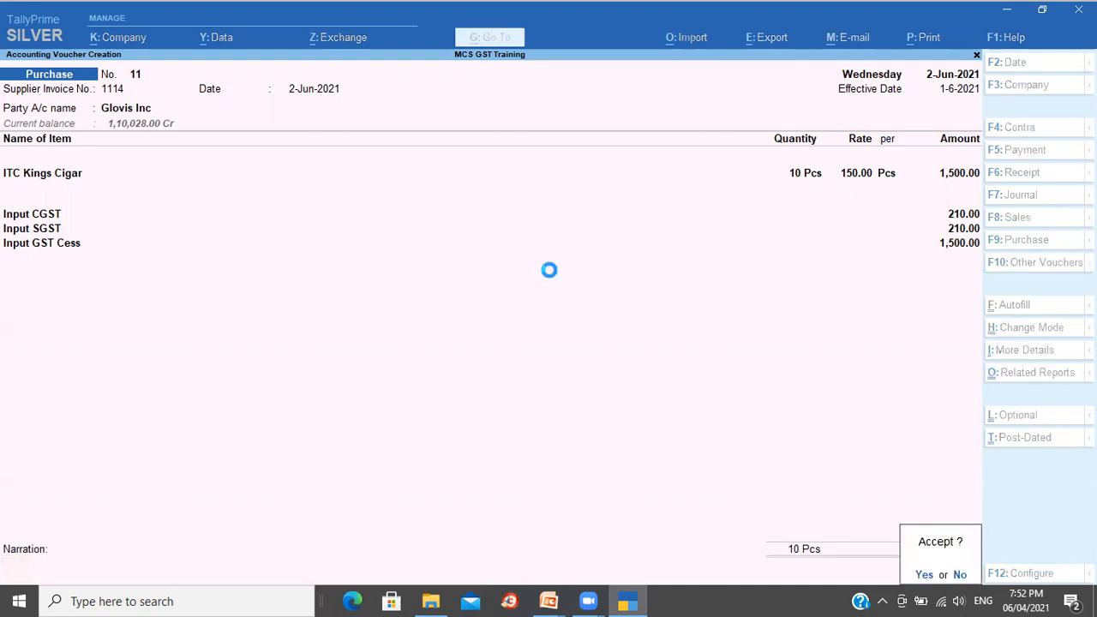
key("Return")
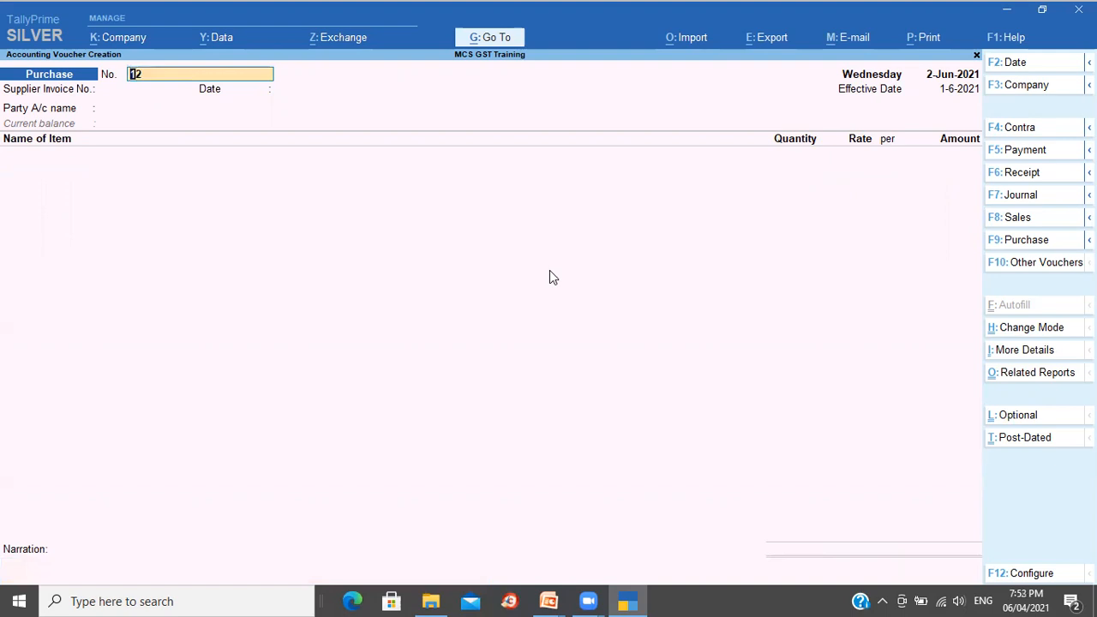
Step: Leave voucher entry and open the list of voucher types for alteration
key("alt+Tab")
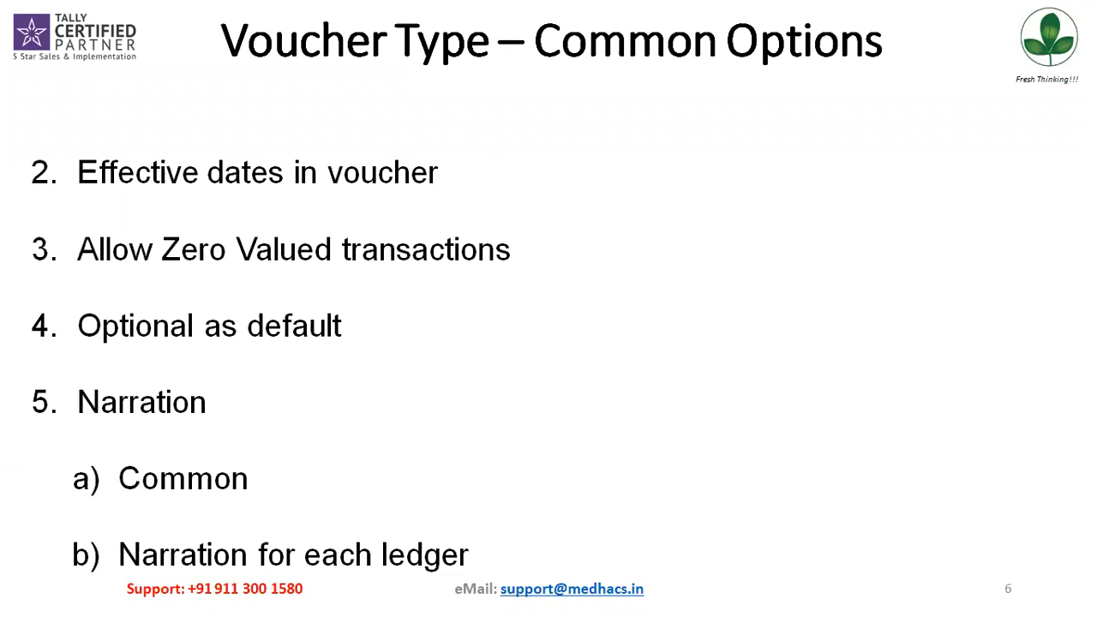
key("alt+Tab")
key("Escape")
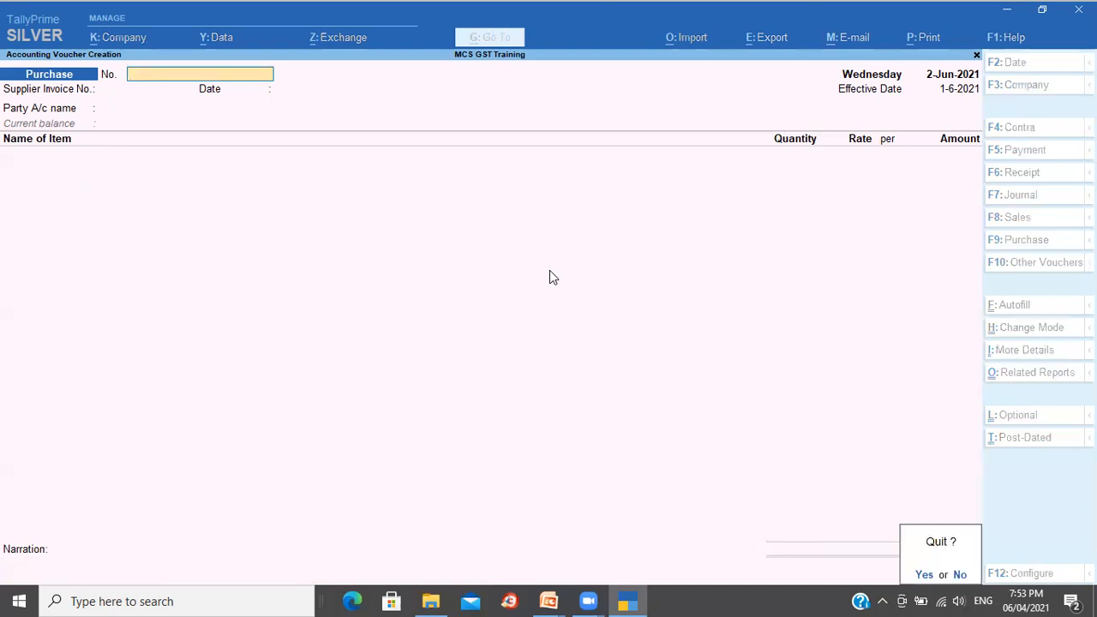
key("y")
key("Up")
key("Up")
key("Return")
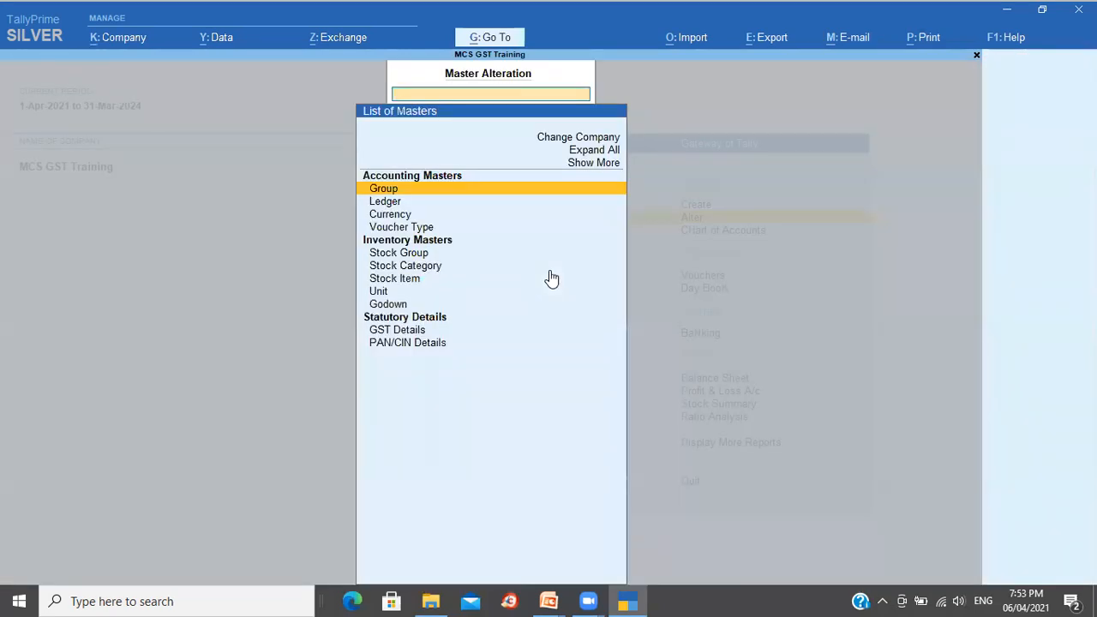
key("Down")
key("Down")
key("Down")
key("Return")
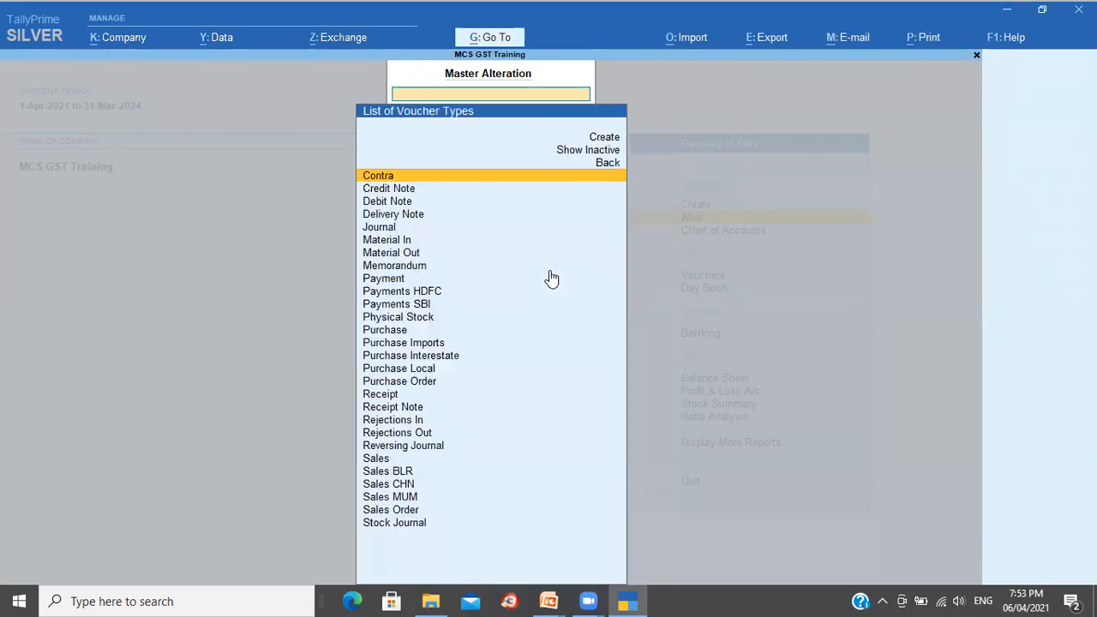
Step: Open the Sales voucher type, check its Allow zero-valued transactions option, and close it without saving
type("sa")
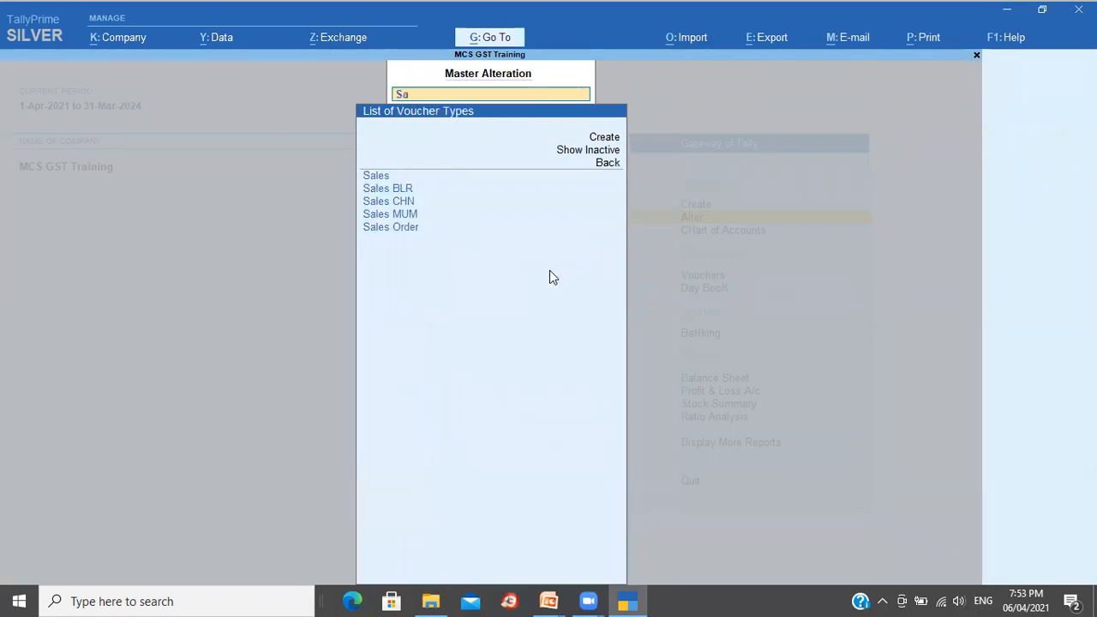
key("Return")
key("Return")
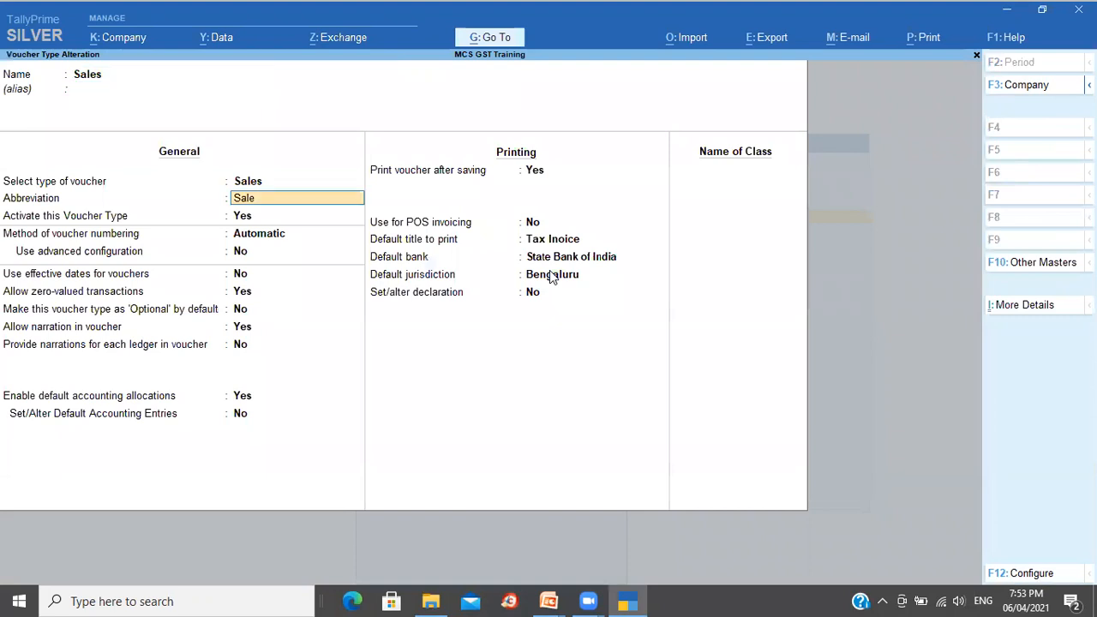
key("Return")
key("Return")
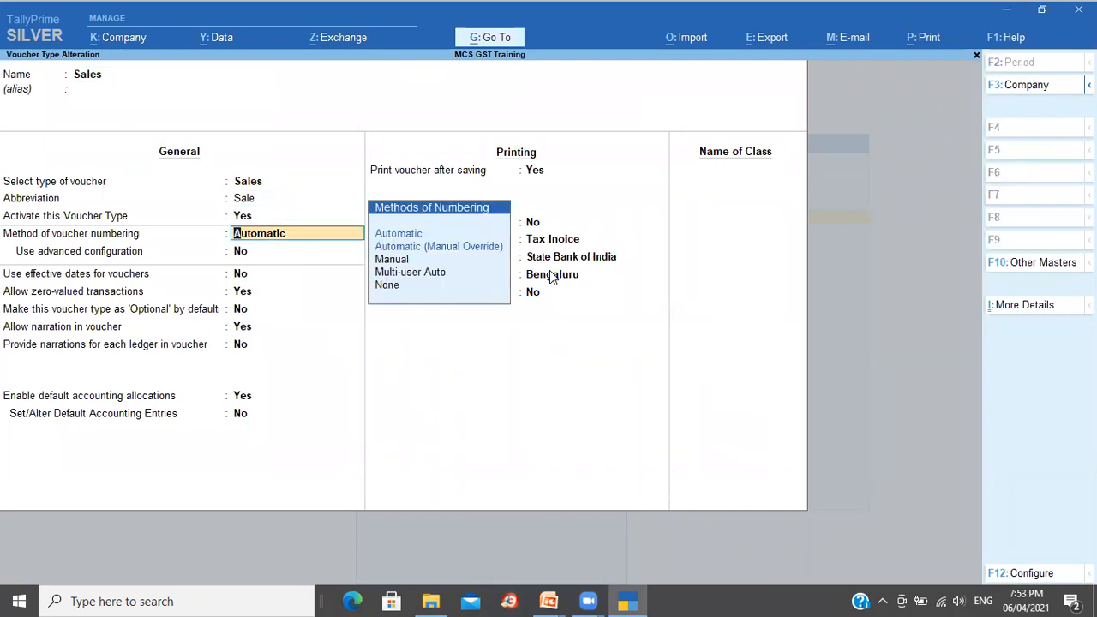
key("Return")
key("Return")
key("Return")
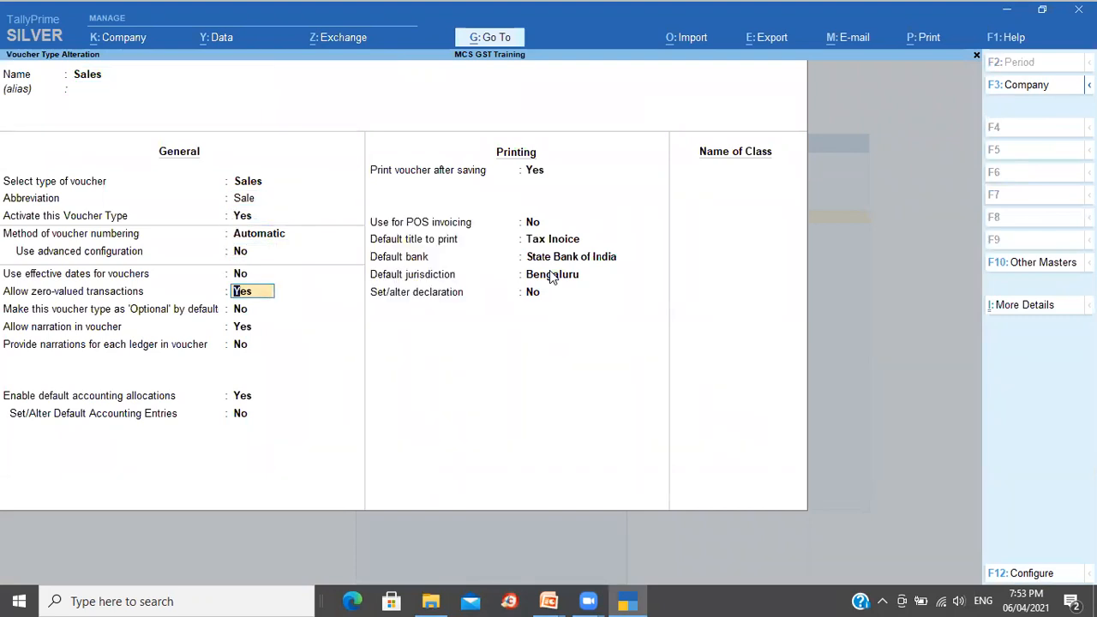
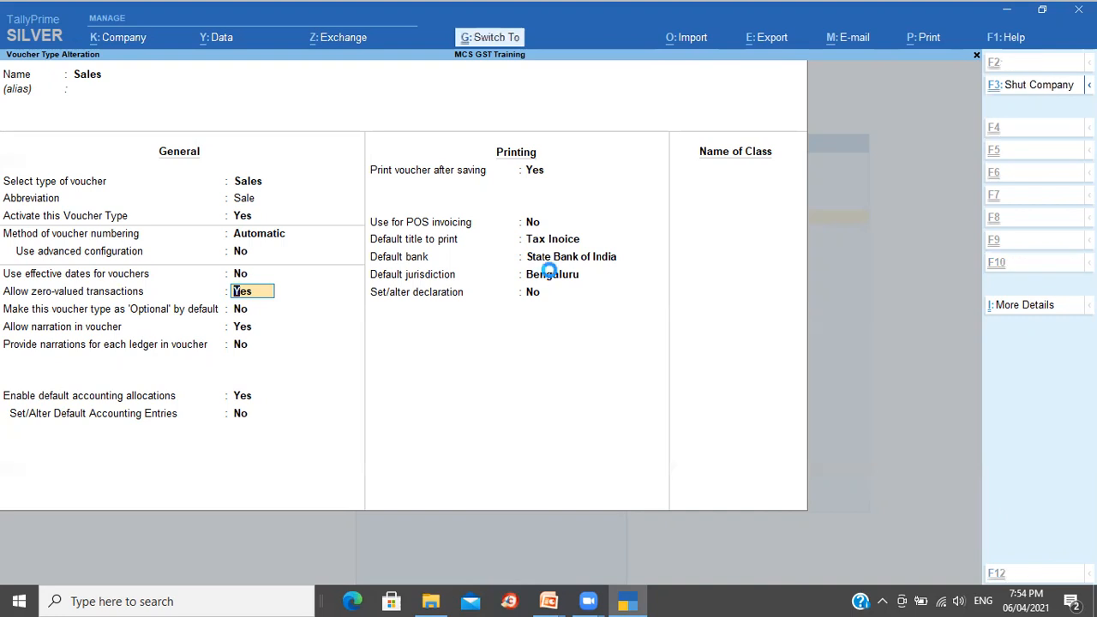
key("ctrl+q")
Step: Check the Purchase voucher type's settings through Allow zero-valued transactions, accept them, and leave the voucher type list
key("Up")
key("Up")
key("Up")
key("Up")
key("Up")
key("Up")
key("Up")
key("Up")
key("Up")
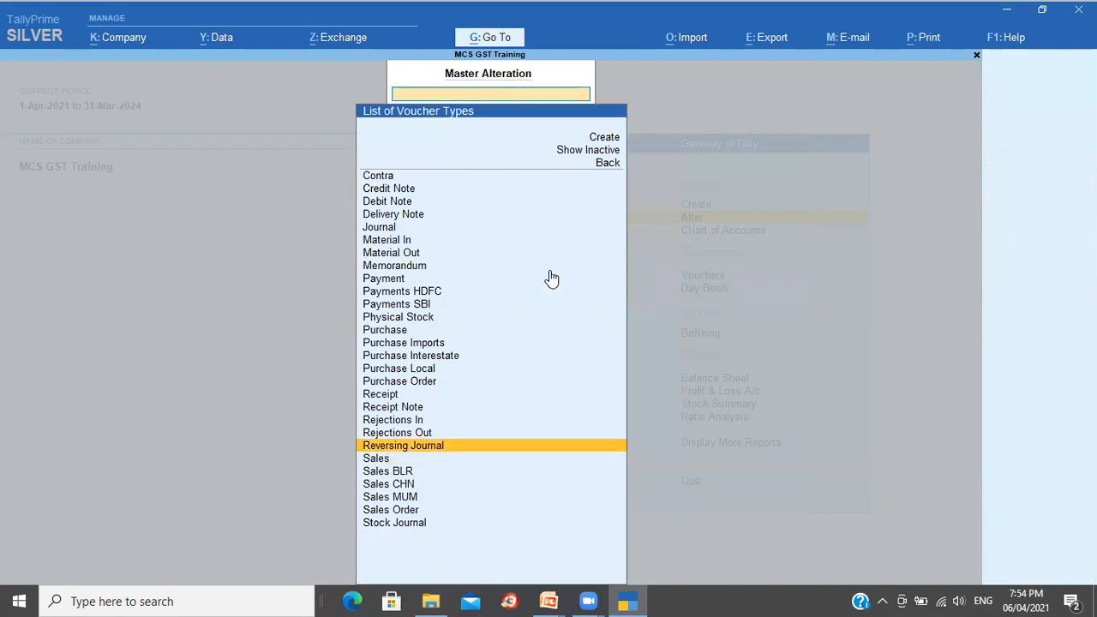
key("Up")
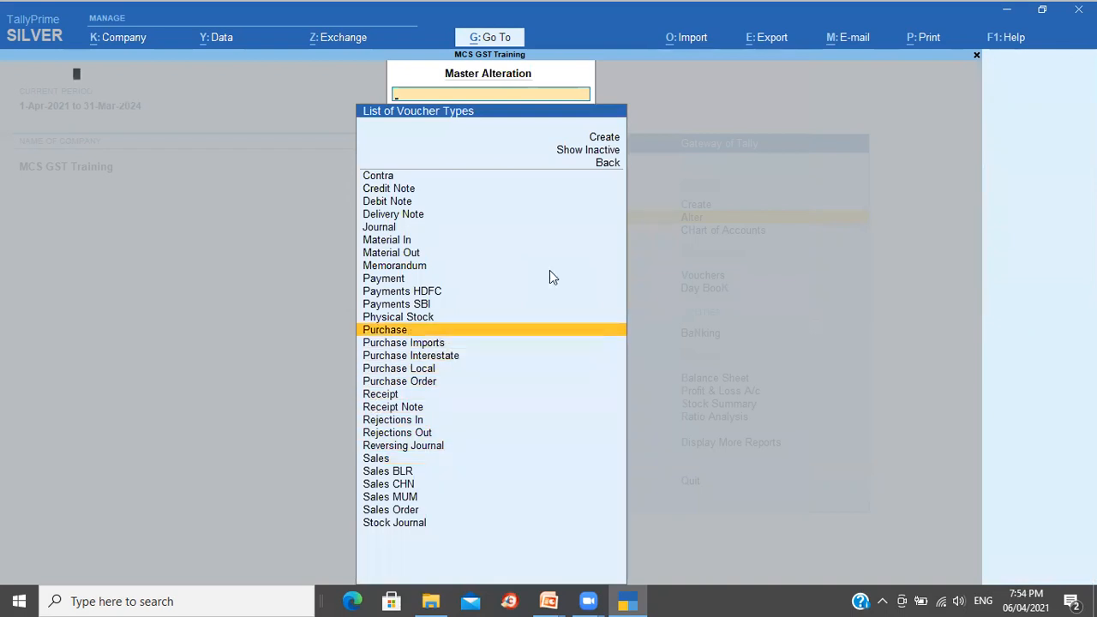
key("Return")
key("Return")
key("Return")
key("Return")
key("Return")
key("Return")
key("Return")
key("Return")
key("Return")
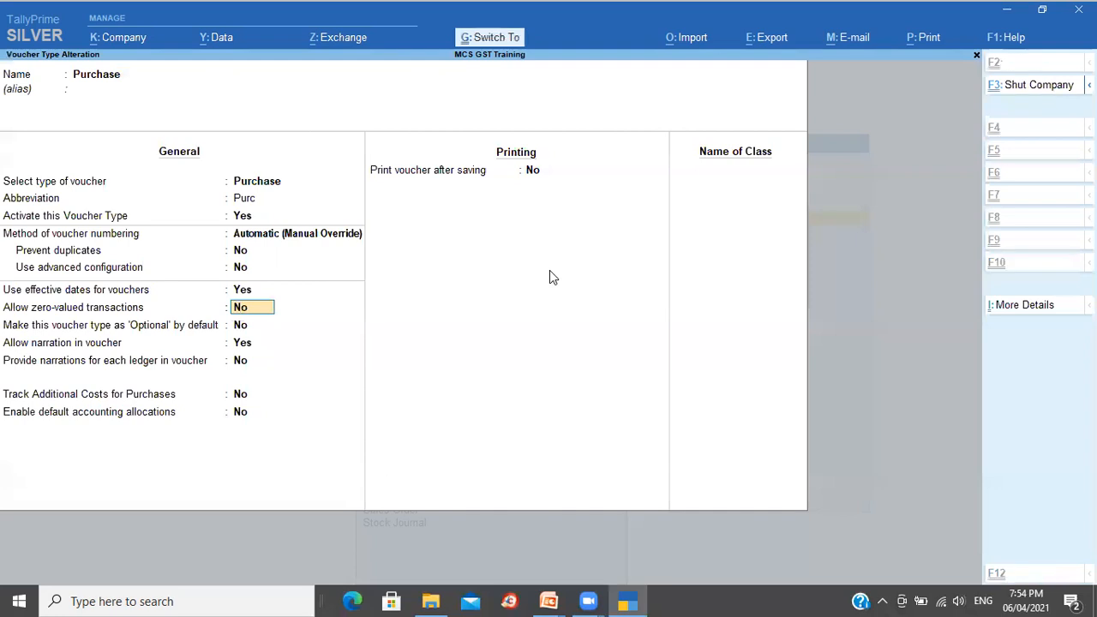
key("ctrl+a")
key("Escape")
key("Escape")
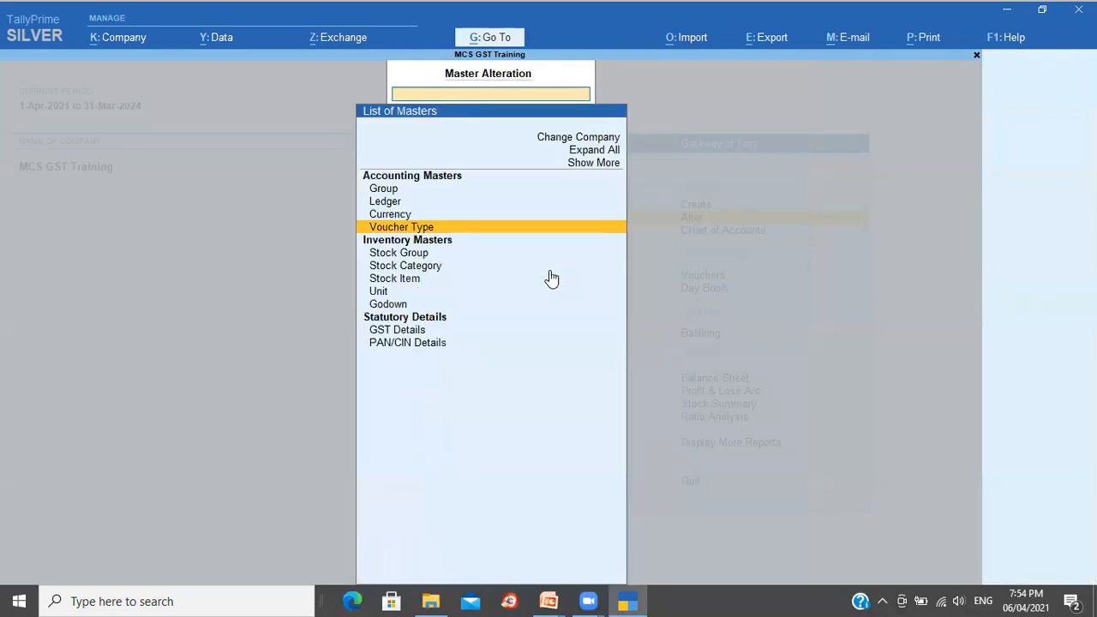
Step: Start purchase voucher 12 and set both its voucher date and effective date to 1-7-2021
key("Down")
key("Down")
key("Down")
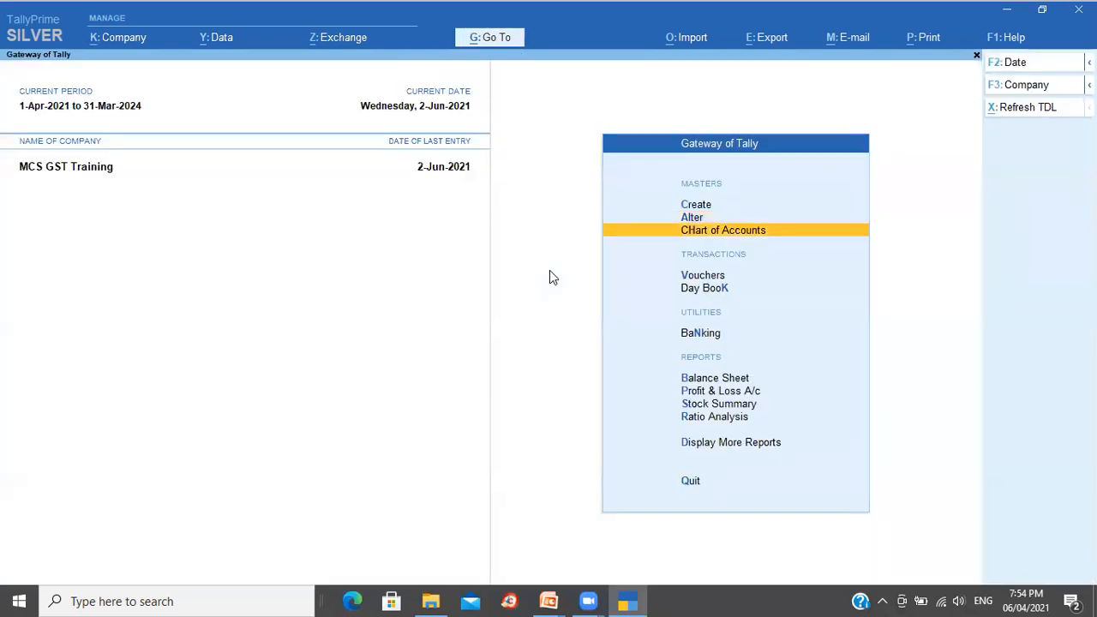
key("Up")
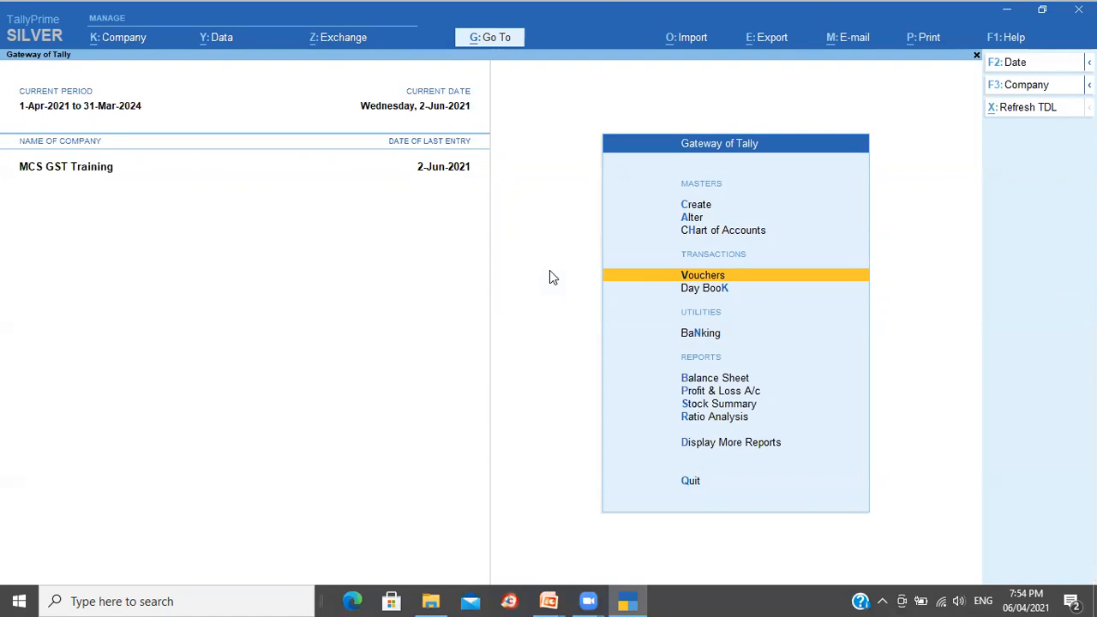
key("Return")
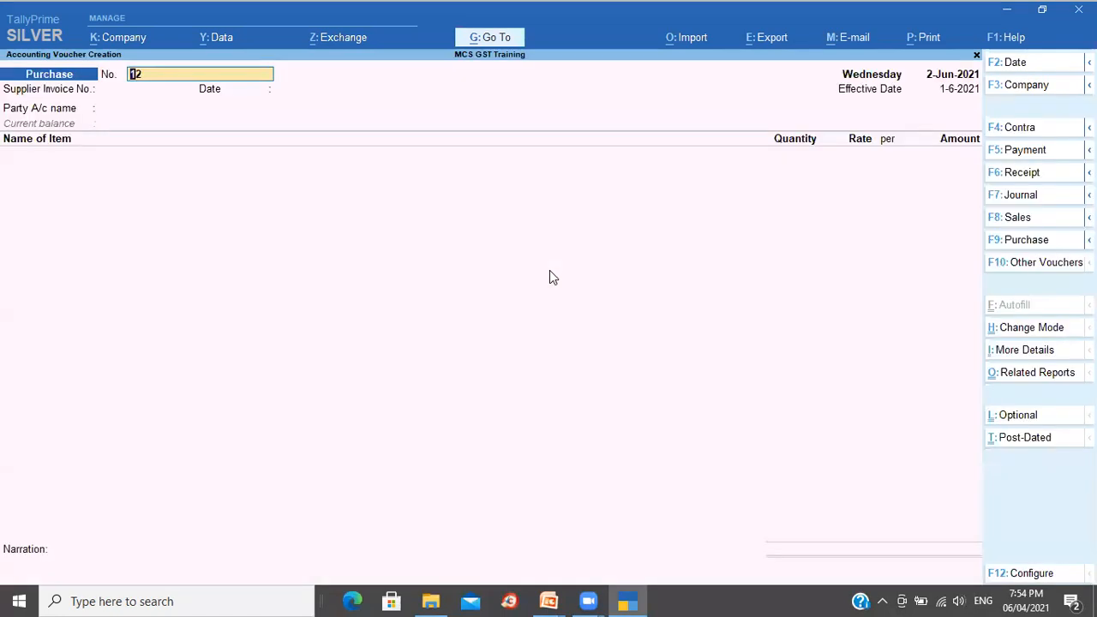
key("Return")
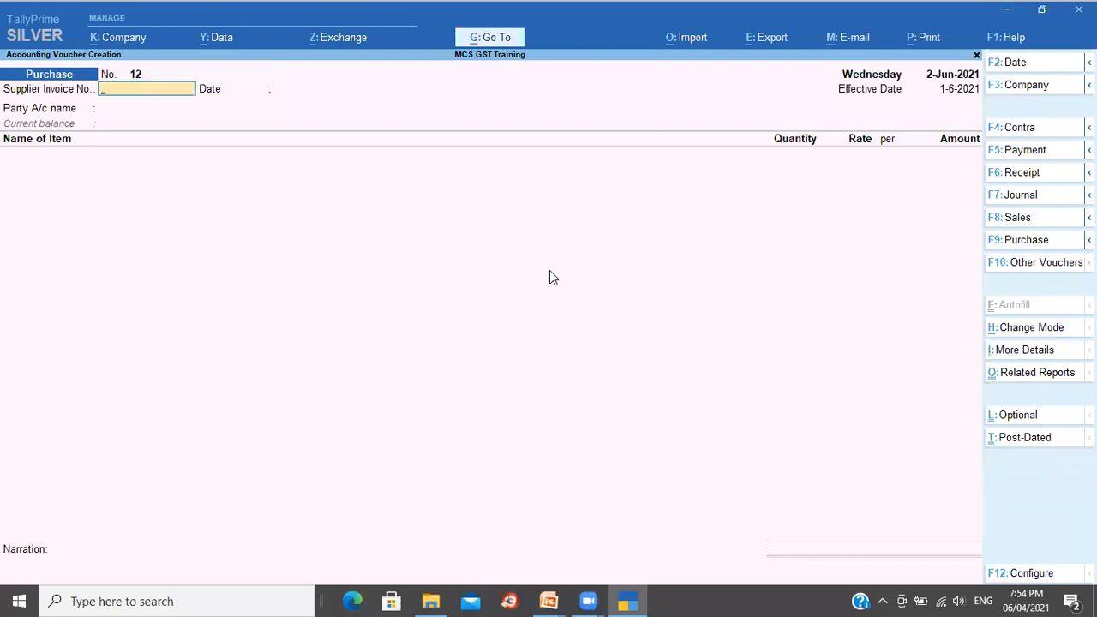
key("F2")
type("1 7")
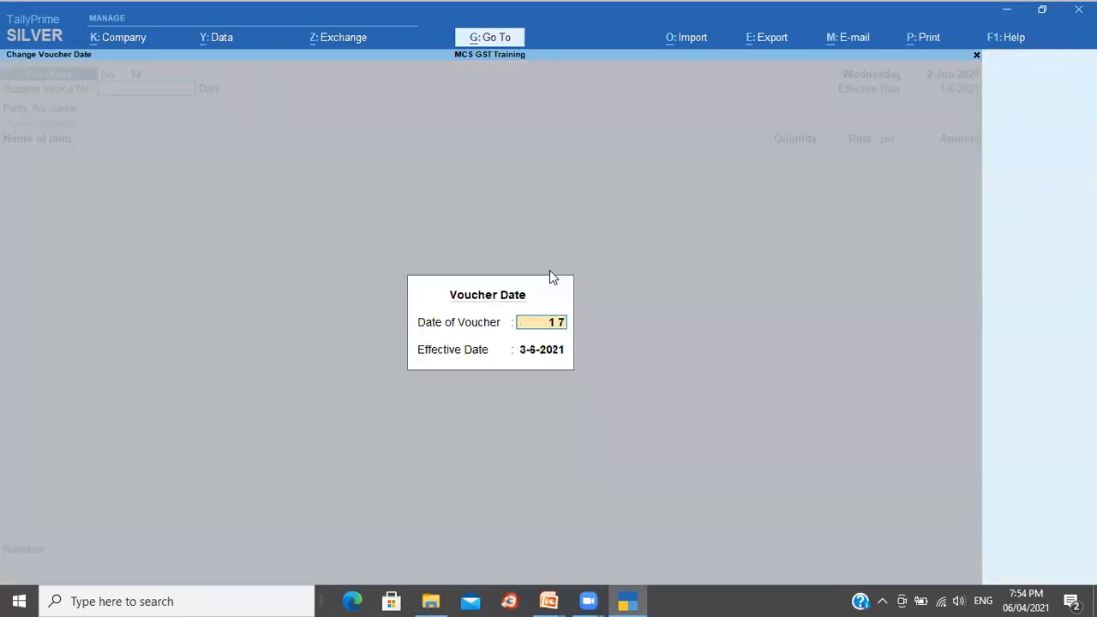
key("Return")
key("Return")
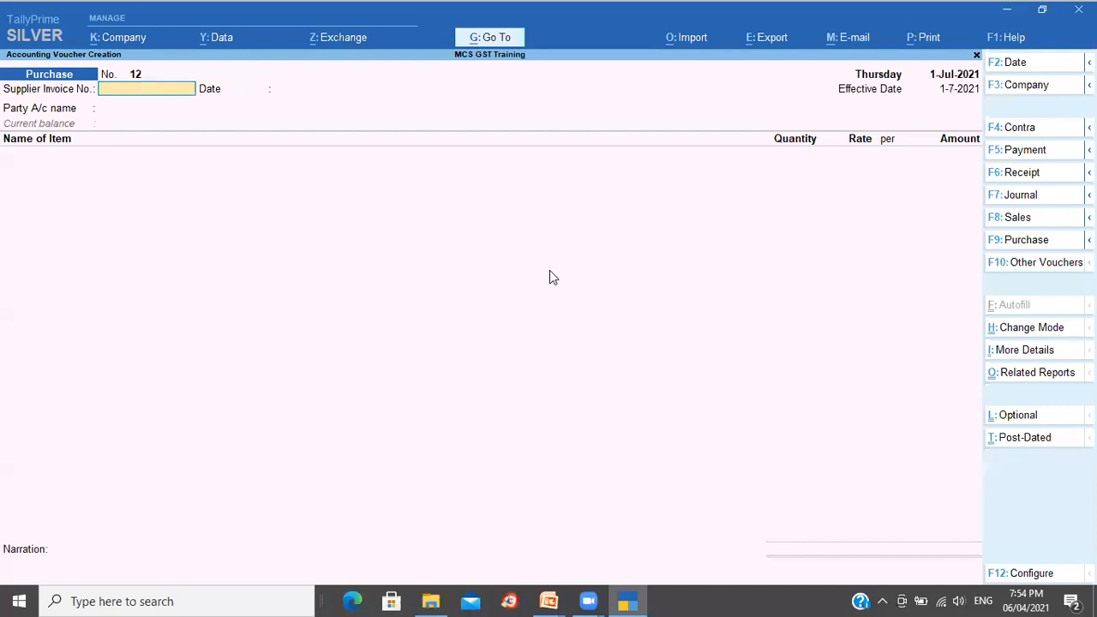
Step: Set the supplier invoice number to 32432 and accept 1-Jul-2021 as its date
type("32432")
key("Return")
key("Return")
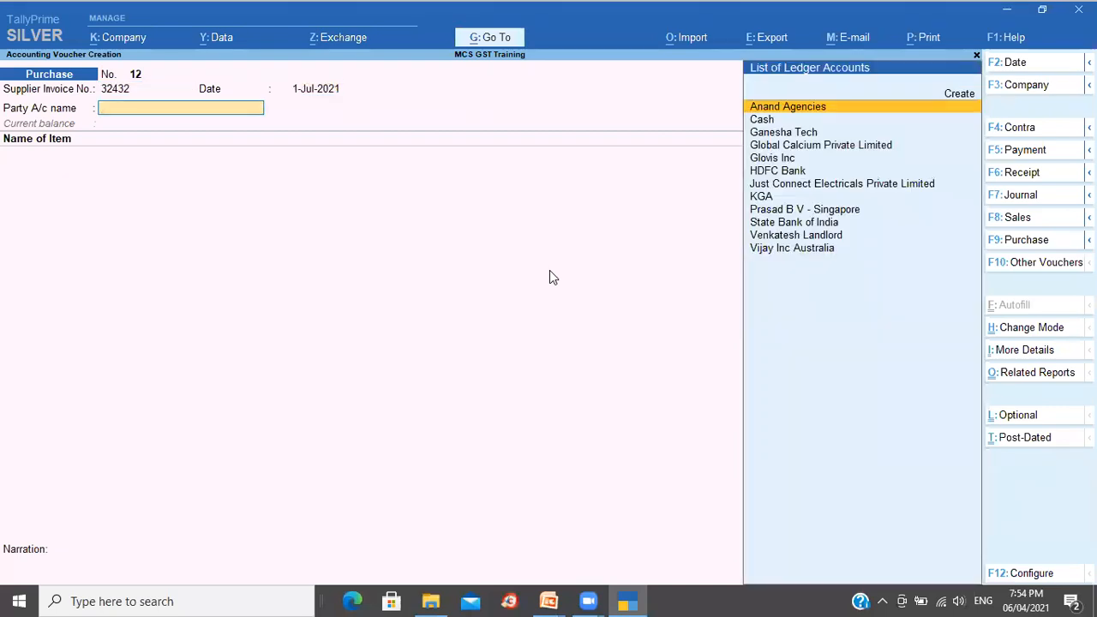
Step: Choose Glovis Inc as the party account and accept its receipt and party details as they are
key("Down")
key("Down")
key("Down")
key("Down")
key("Return")
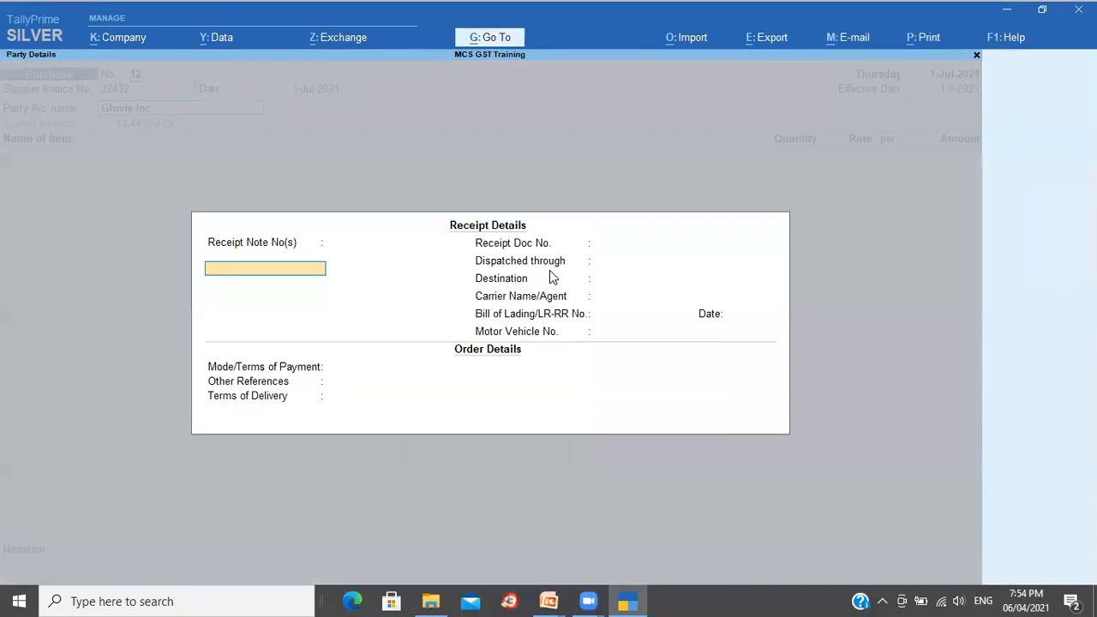
key("ctrl+a")
key("ctrl+a")
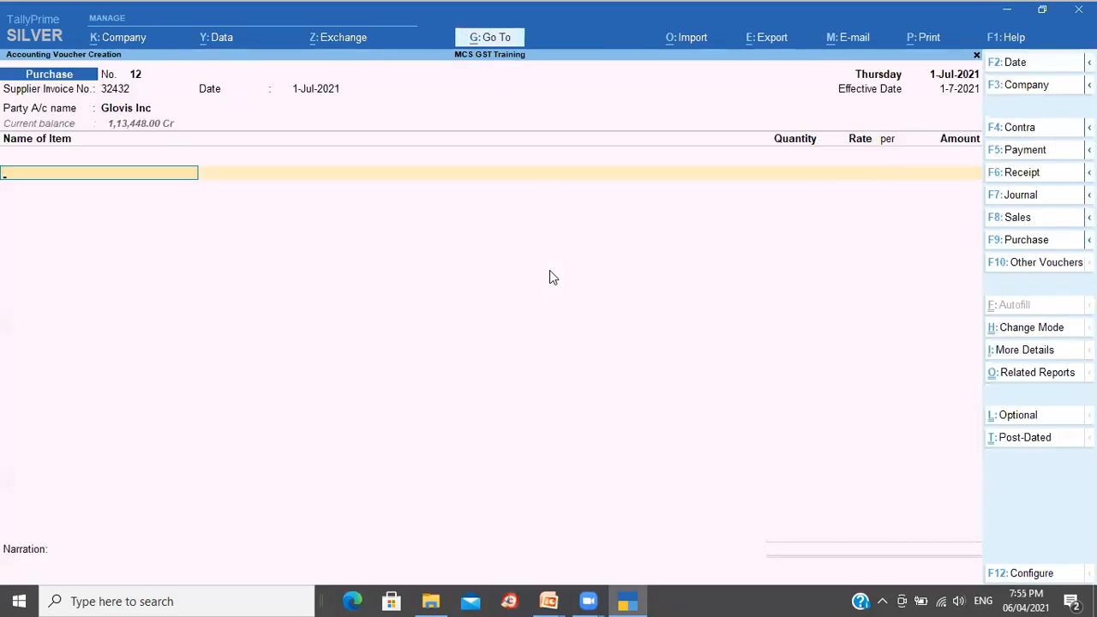
Step: Create a new stock item named Sony TV from the item line, under Primary with the category Not Applicable
type("s")
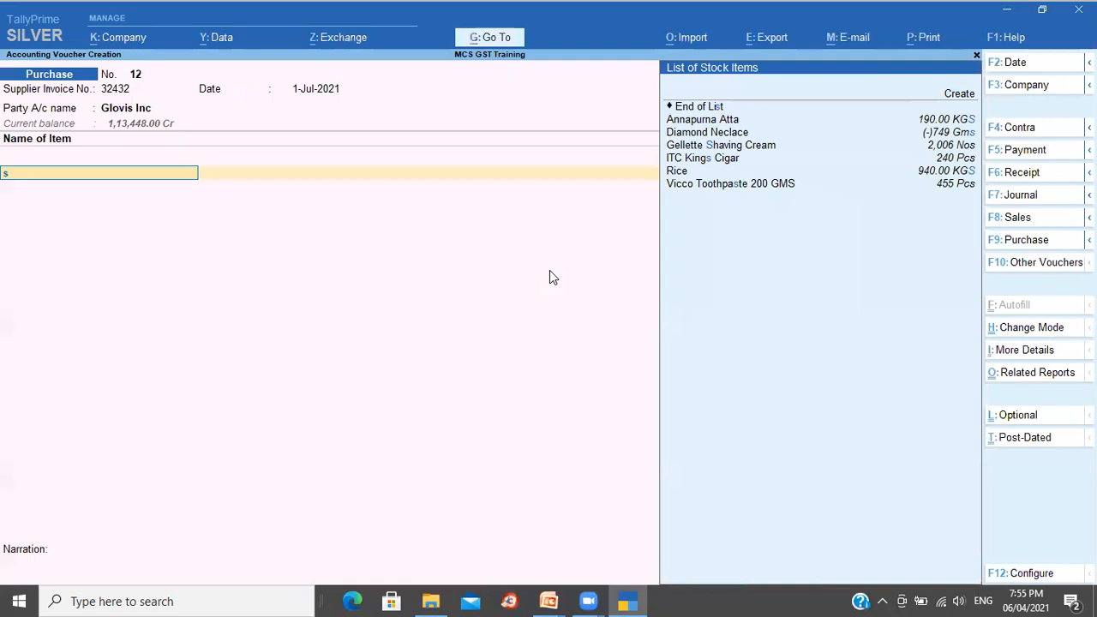
key("alt+c")
type("Sony TV")
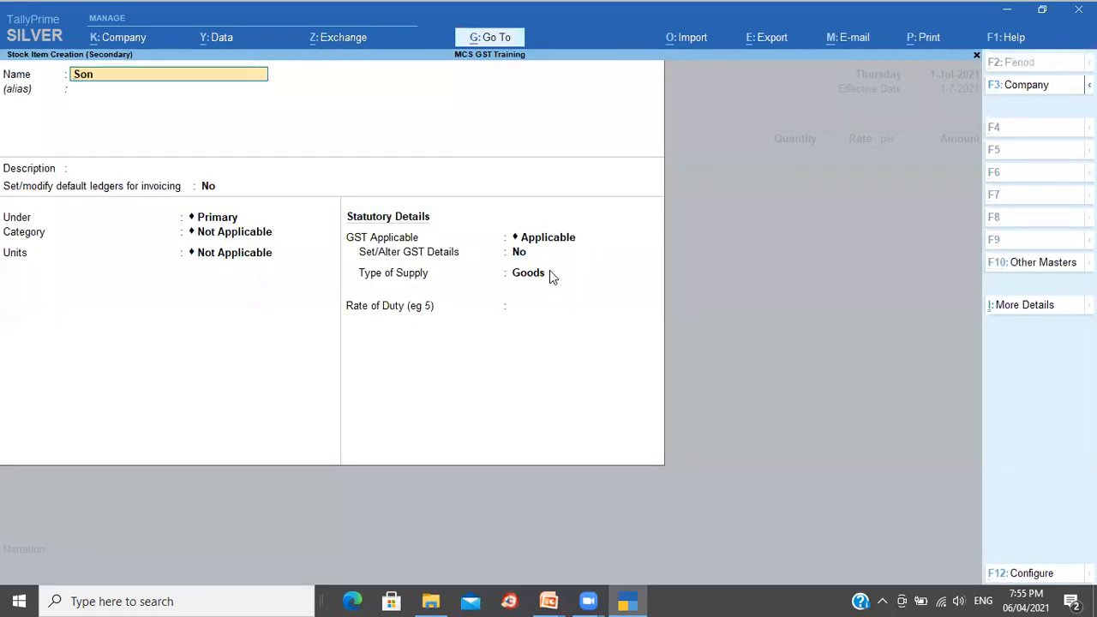
key("Return")
key("Return")
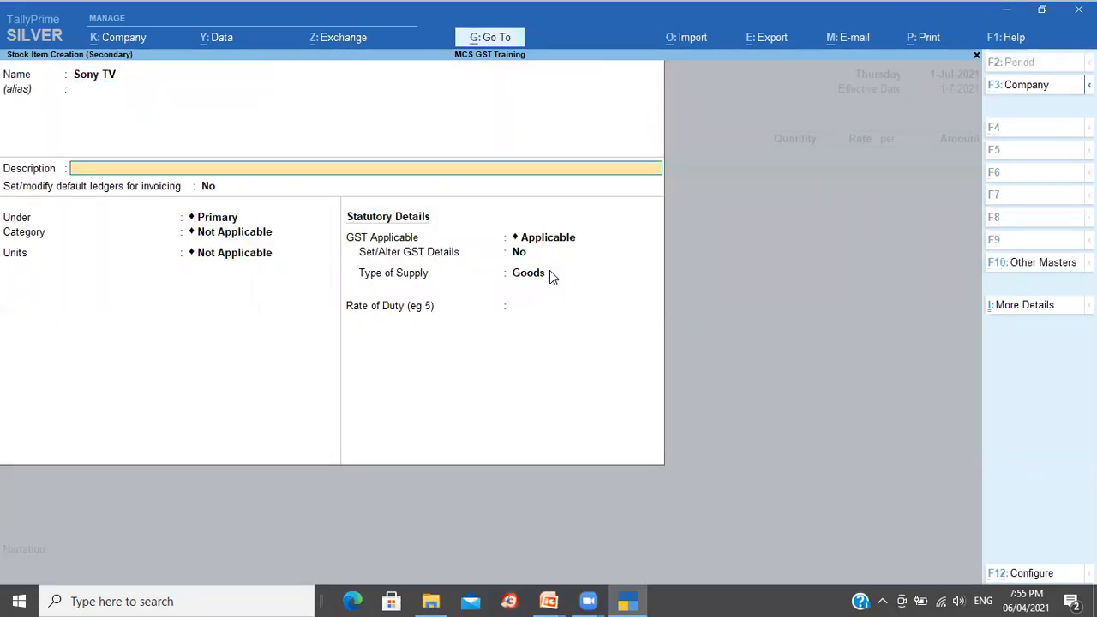
key("Return")
key("Return")
key("Return")
key("Return")
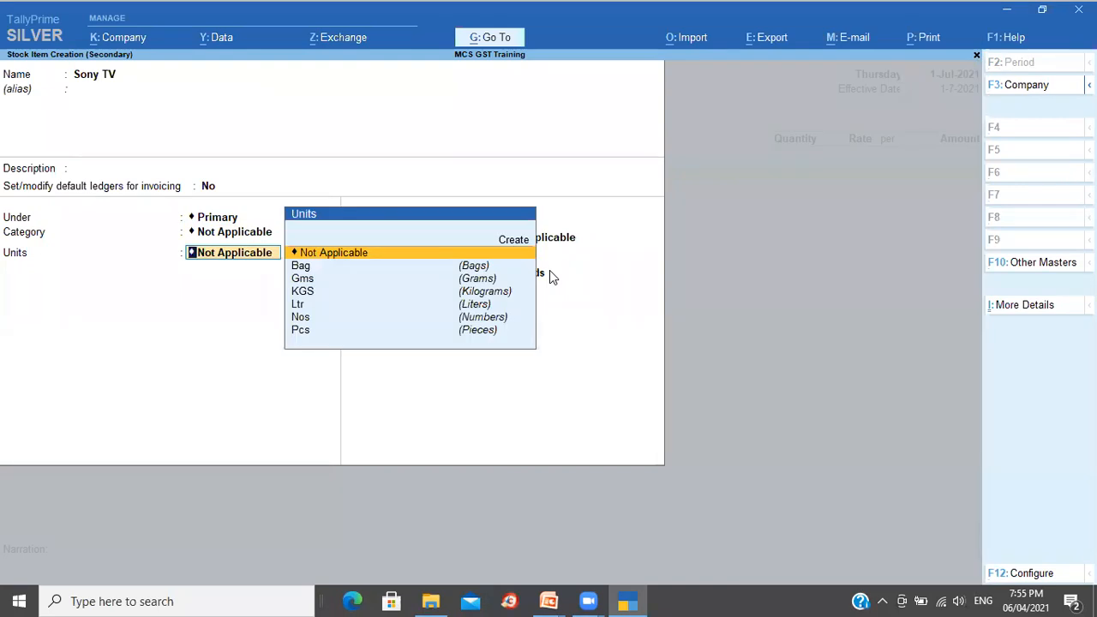
Step: Set the Sony TV unit to Pcs, with alternate units Not Applicable and GST Applicable
key("Down")
key("Down")
key("Down")
key("Down")
key("Down")
key("Down")
key("Return")
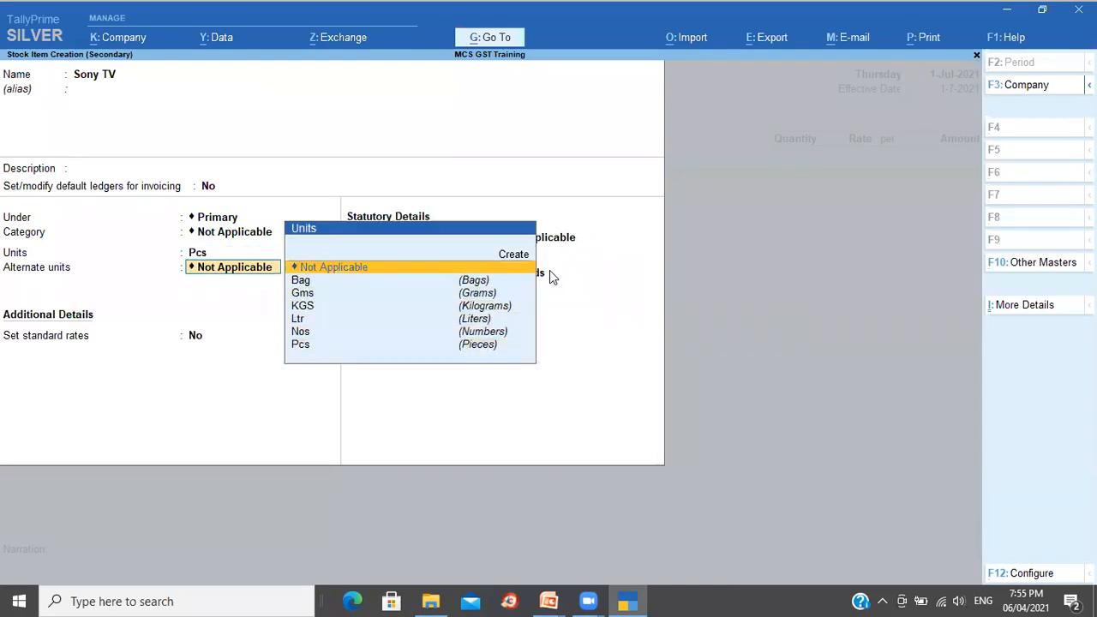
key("Return")
key("Return")
key("Return")
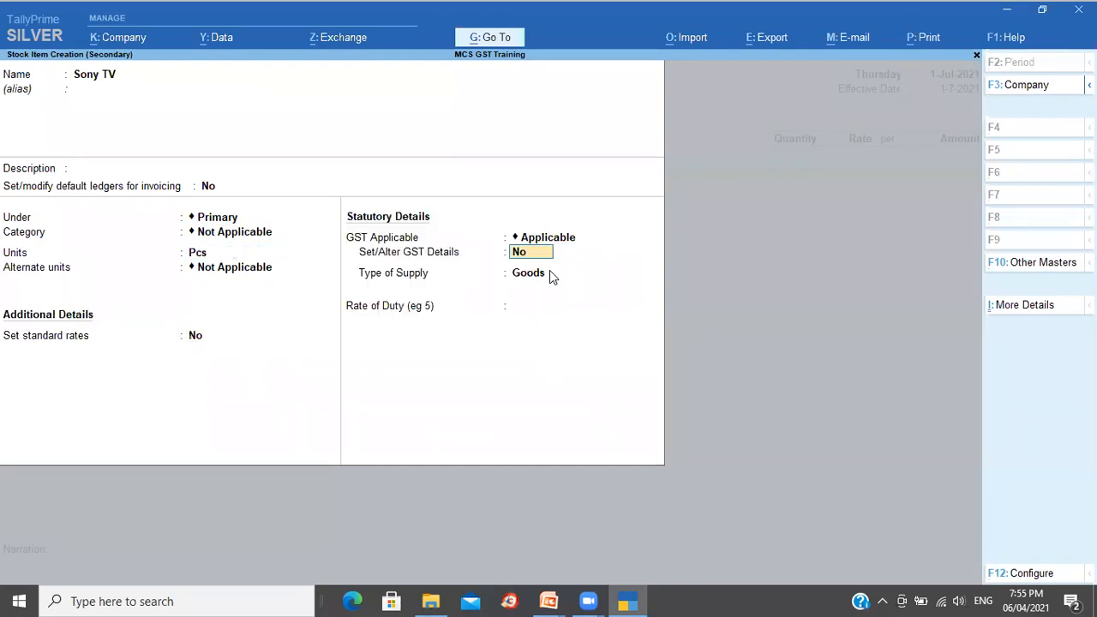
Step: Enable GST details for the Sony TV stock item and enter 3432432 as its HSN/SAC code
key("y")
key("Return")
key("Return")
type("3432432")
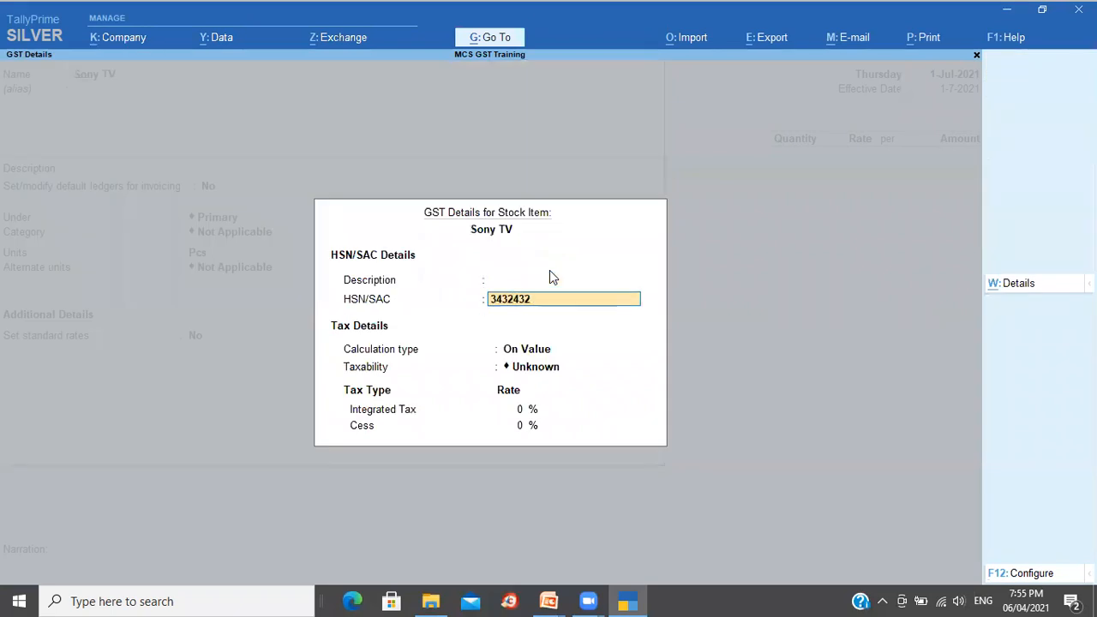
key("Return")
Step: Set the taxability to Taxable, keep the supply type Goods and save the Sony TV stock item
key("Return")
key("Down")
key("Down")
key("Down")
key("Return")
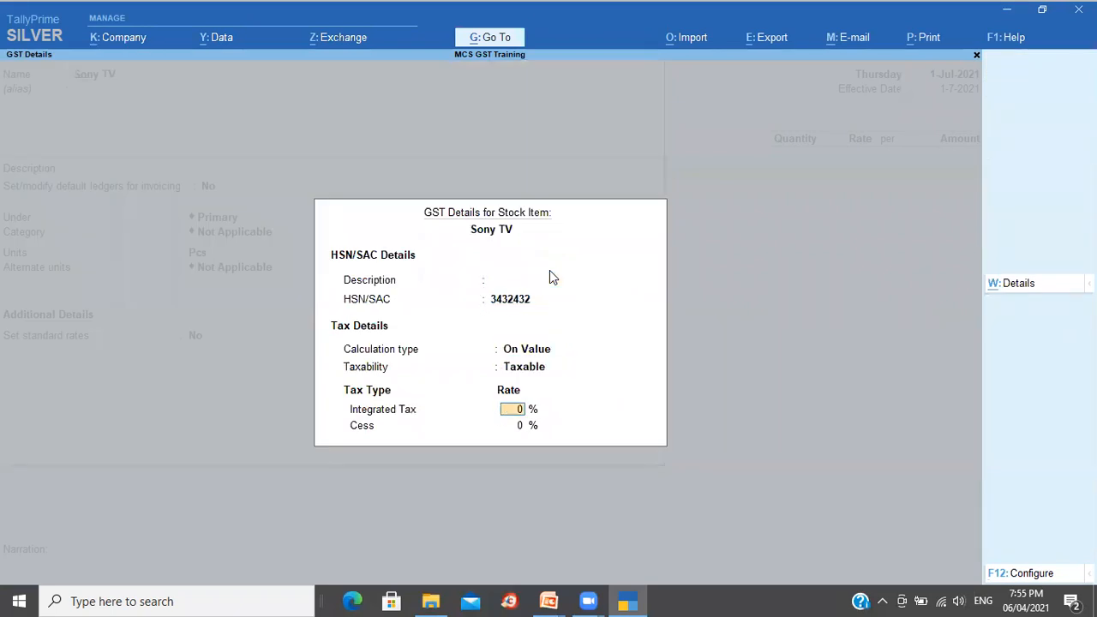
key("Return")
key("Return")
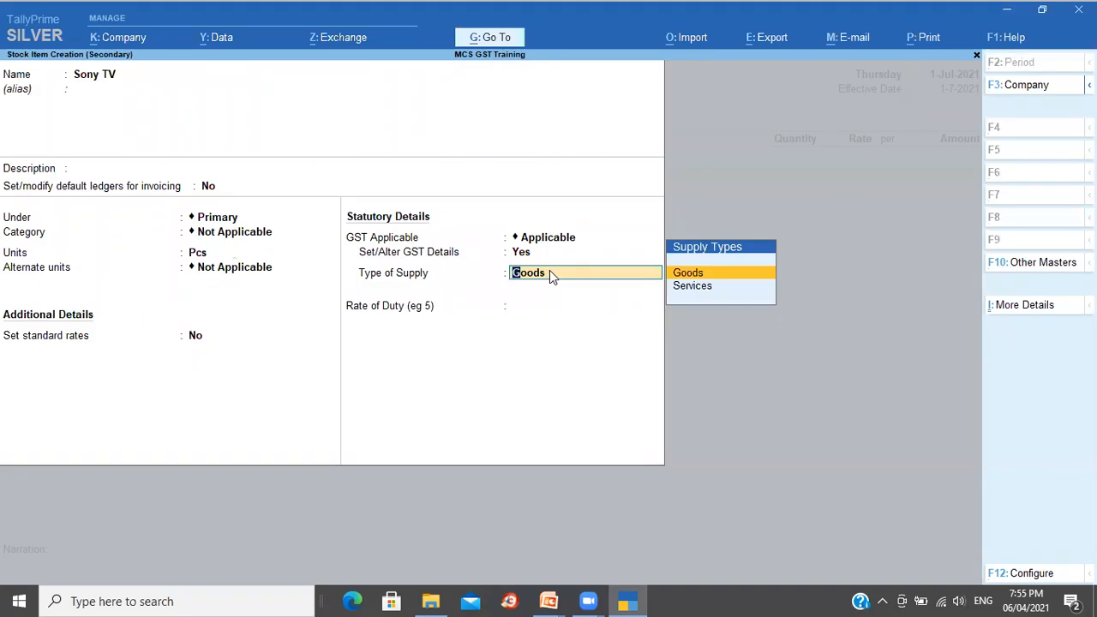
key("Return")
key("Return")
key("Return")
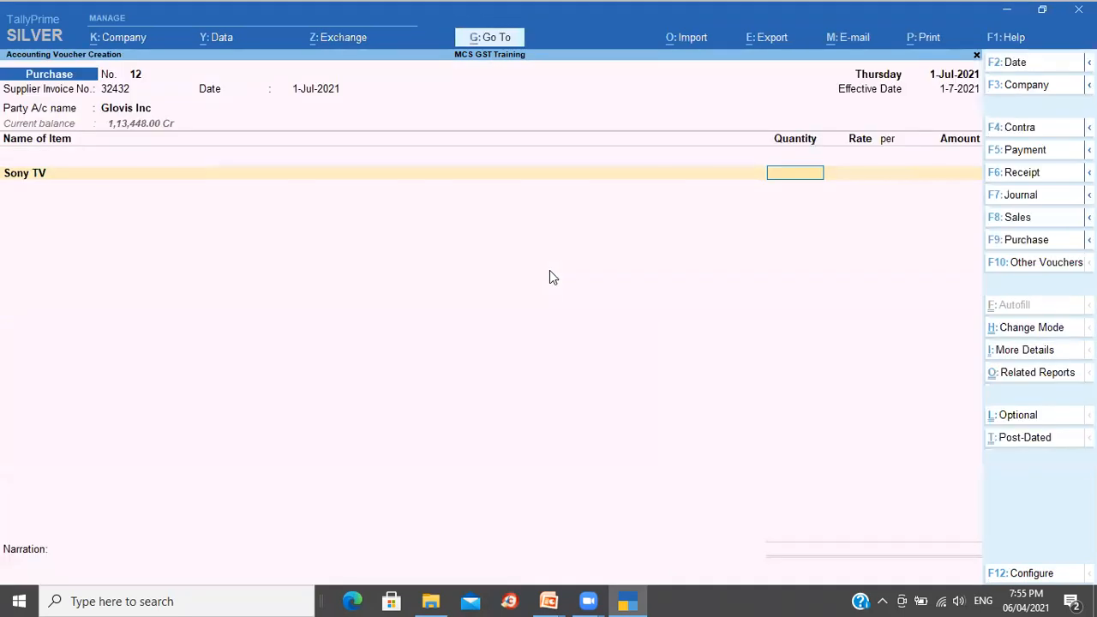
Step: Enter 1 Pcs of Sony TV without a rate or amount and allocate it to the Purchase ledger
type("1")
key("Return")
key("Return")
key("Return")
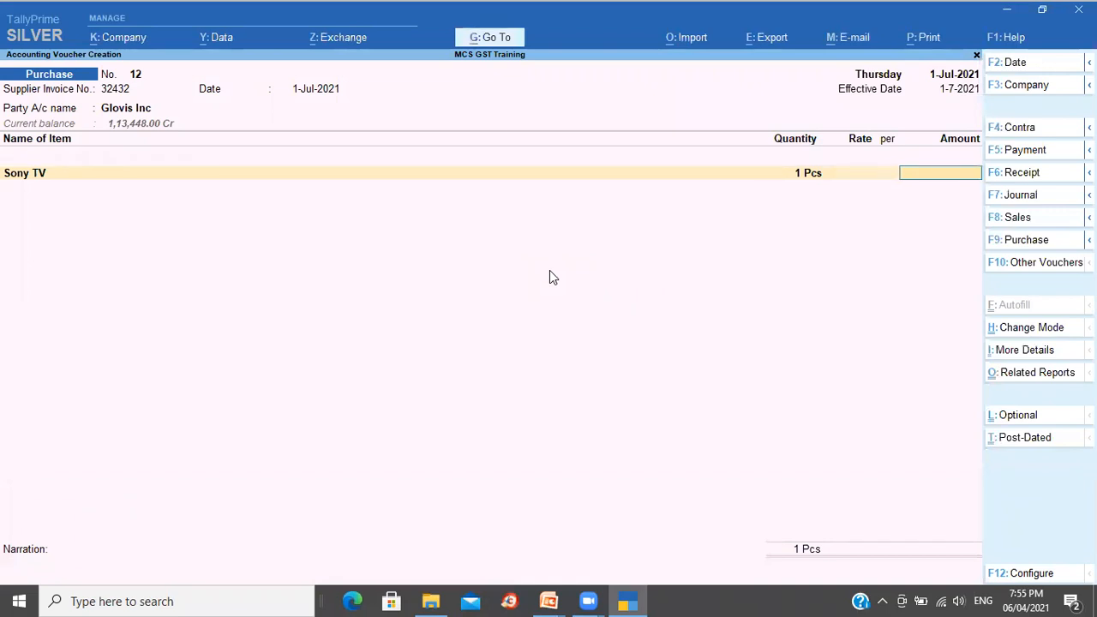
key("Return")
type("p")
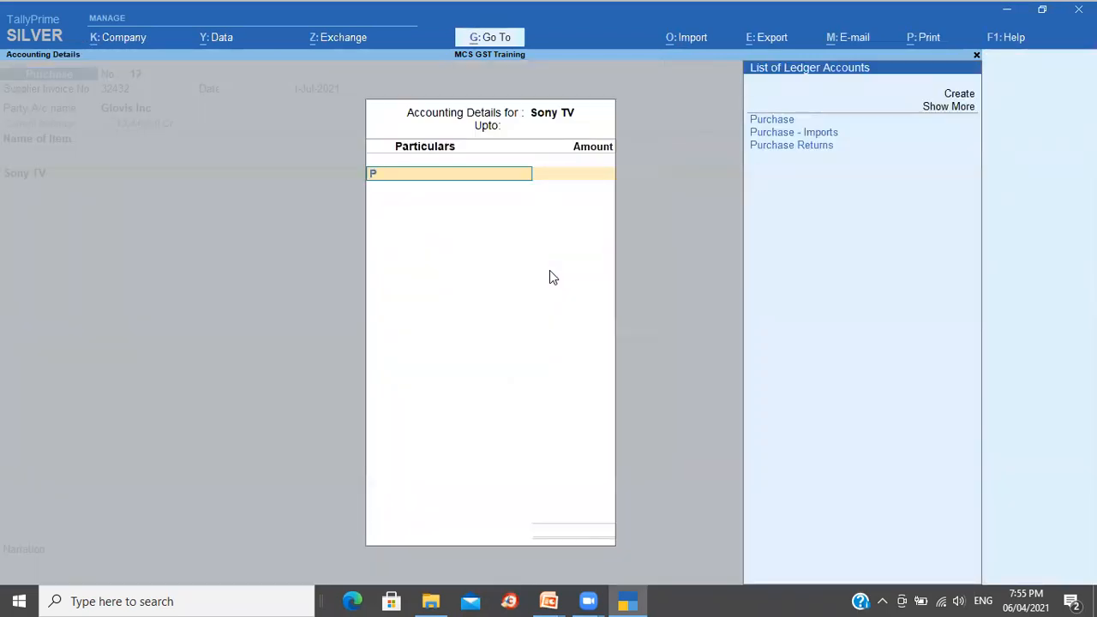
key("Return")
key("Return")
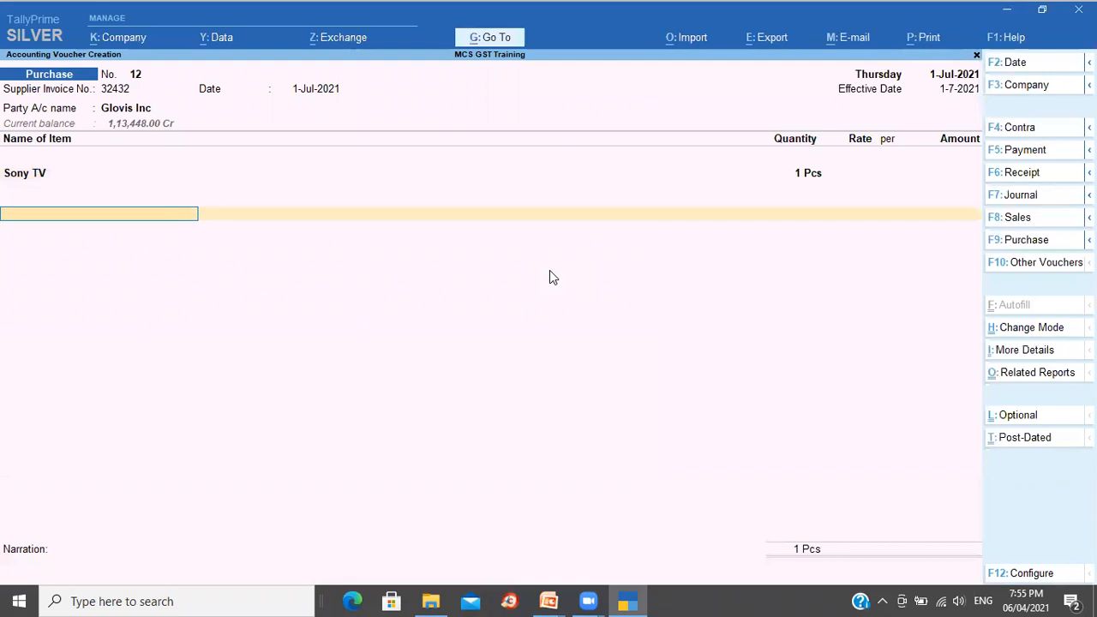
Step: End the item list and try to save the zero-value purchase voucher with no narration
key("Return")
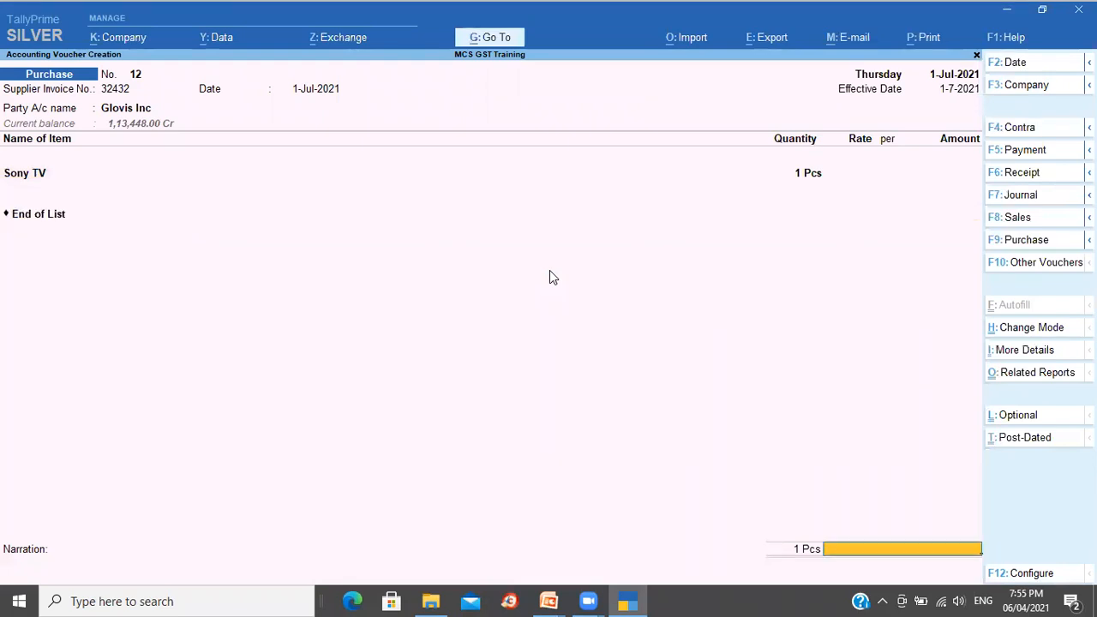
key("Return")
key("Return")
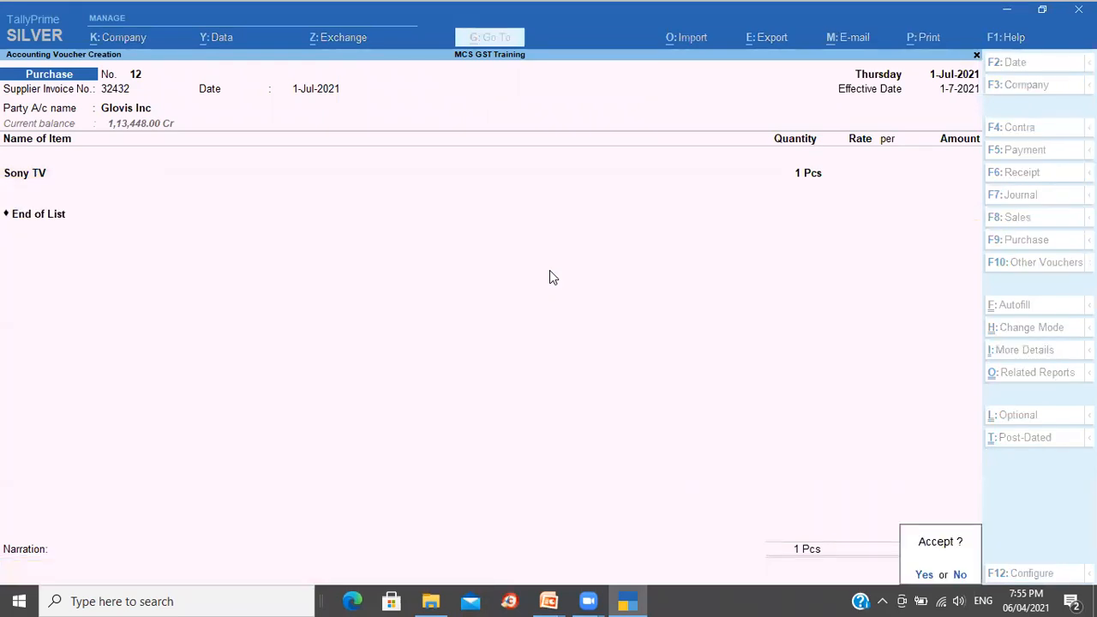
key("Return")
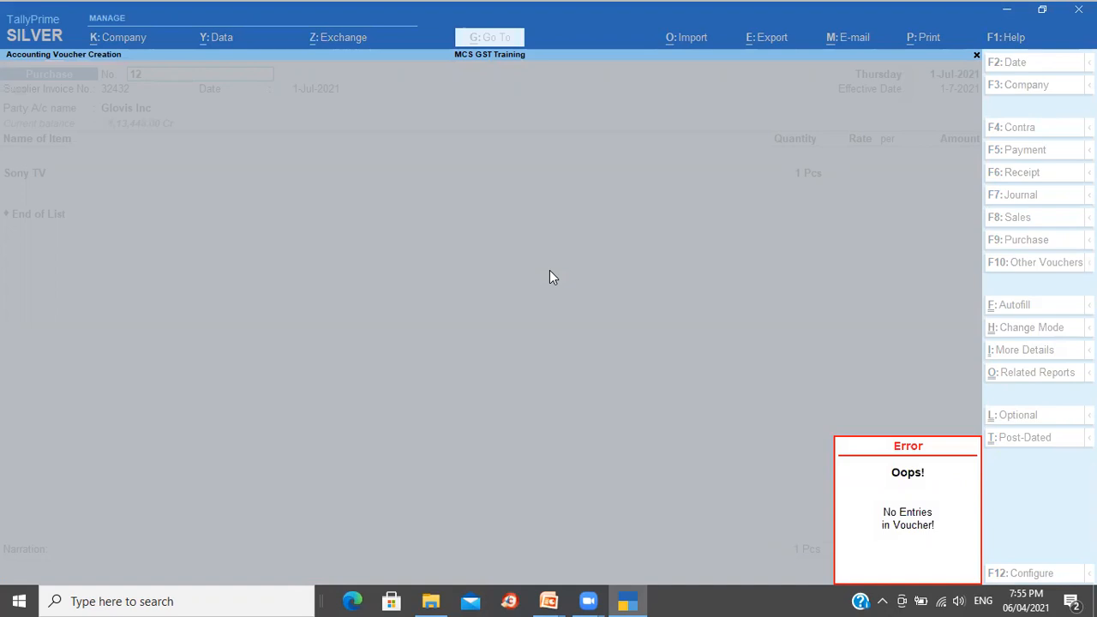
key("Escape")
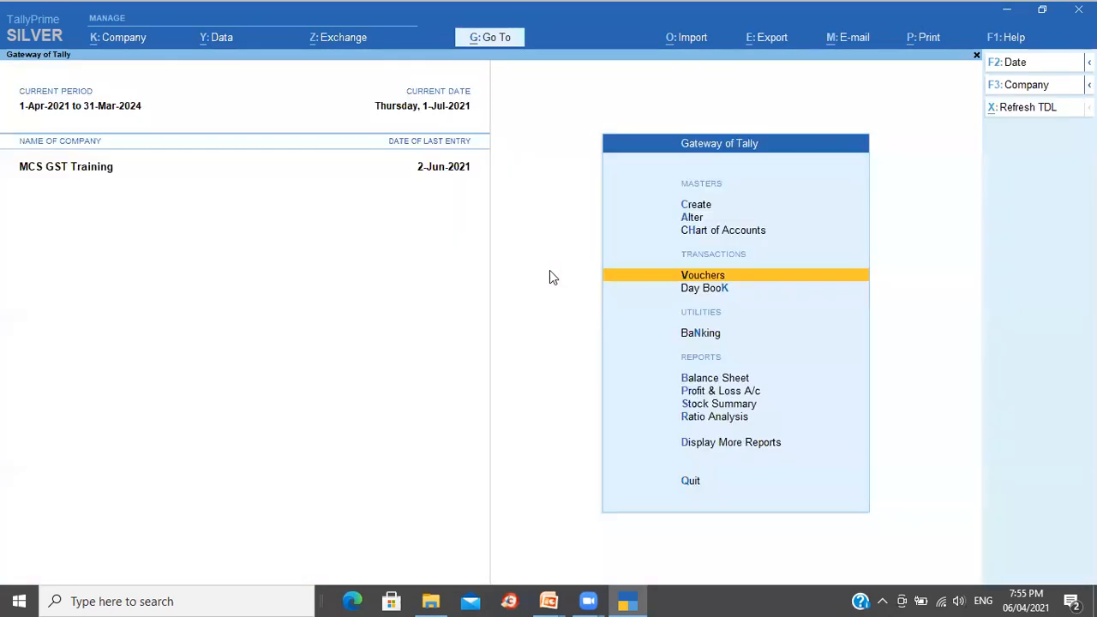
Step: Open the Purchase voucher type for alteration from the list of voucher types
key("Up")
key("Up")
key("Return")
key("Down")
key("Down")
key("Down")
key("Return")
key("Down")
key("Down")
key("Down")
key("Down")
key("Down")
key("Down")
key("Down")
key("Down")
key("Down")
key("Down")
key("Down")
key("Down")
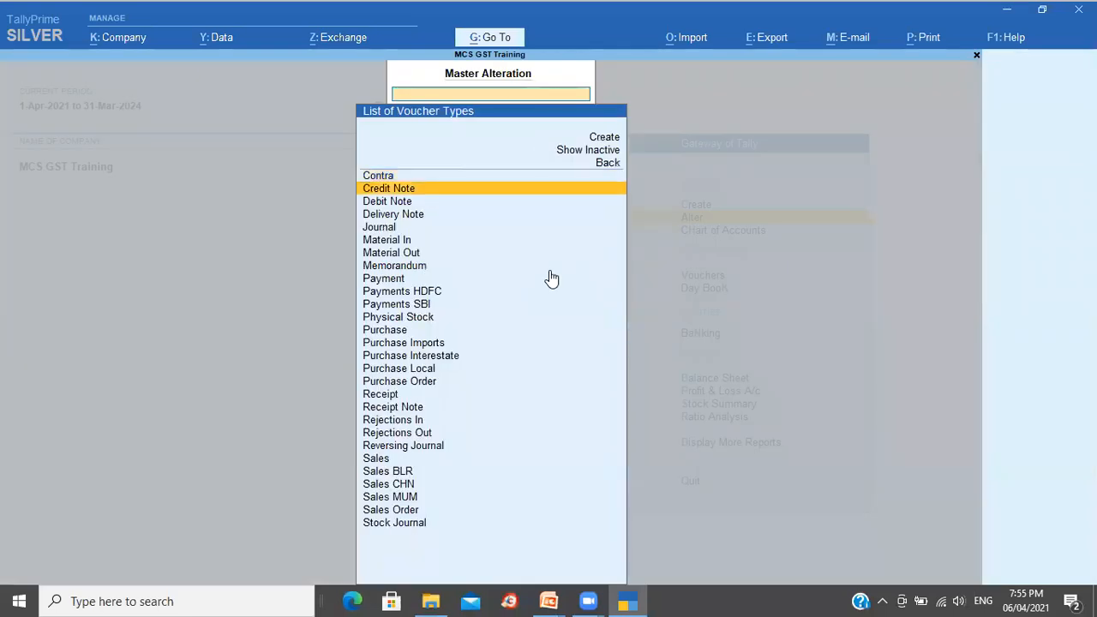
key("Return")
Step: Set Allow zero-valued transactions to Yes for the Purchase voucher type and save it
key("Return")
key("Return")
key("Return")
key("Return")
key("Return")
key("Return")
key("Return")
key("Return")
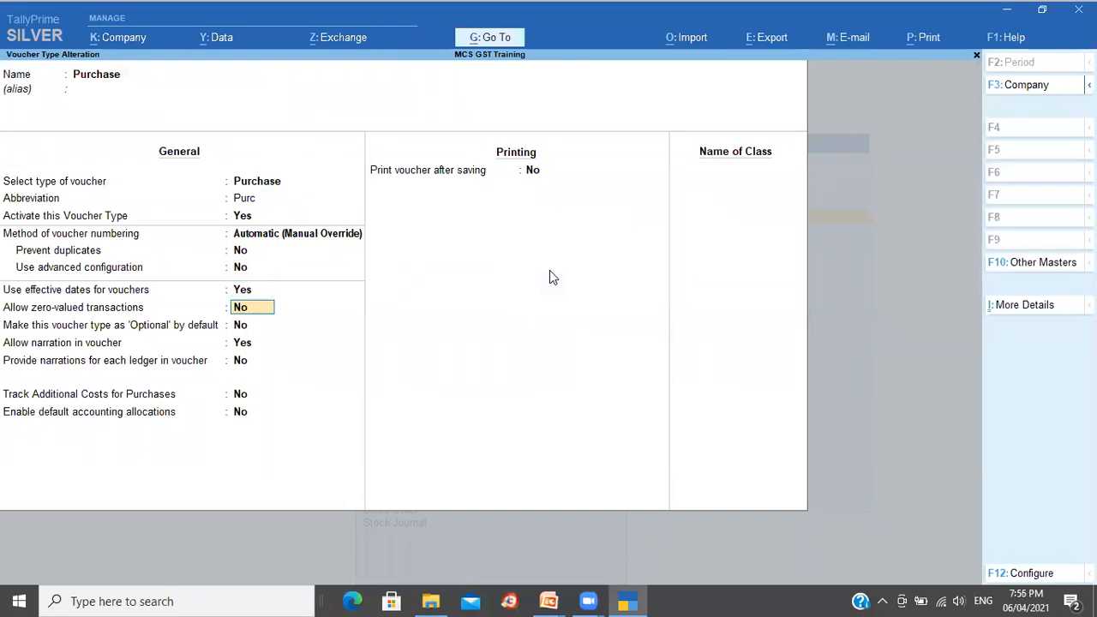
key("y")
key("ctrl+a")
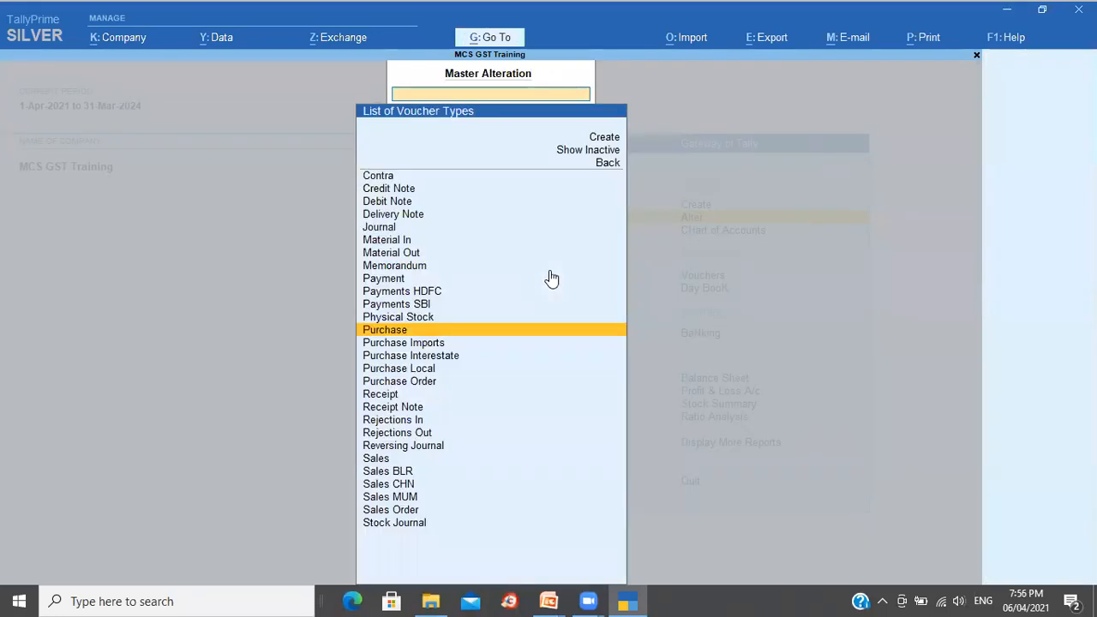
key("Escape")
key("Escape")
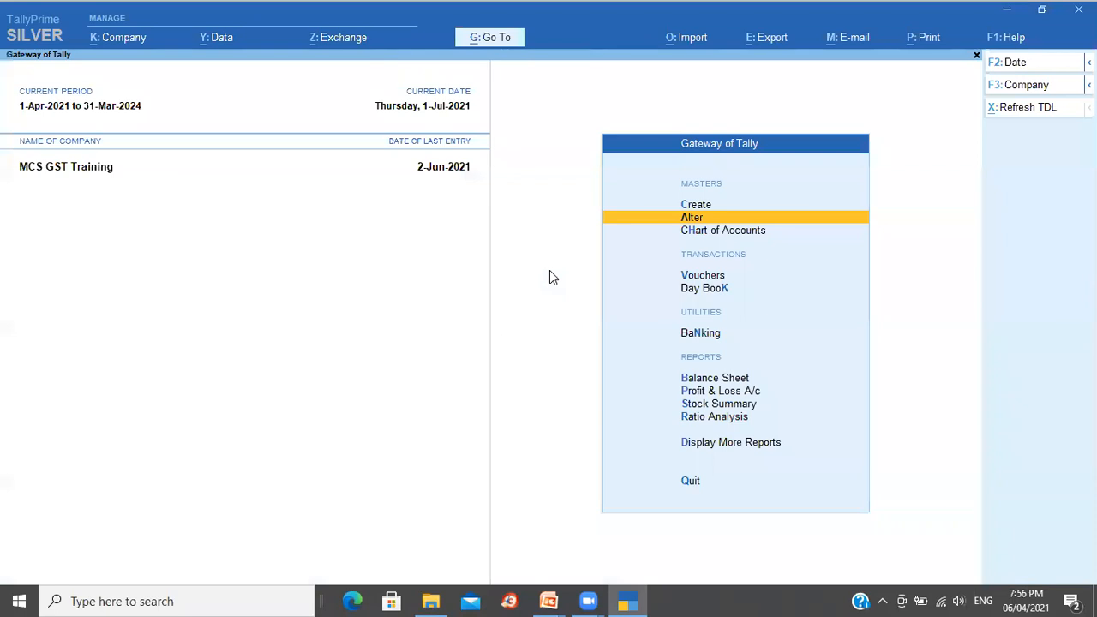
Step: Start a new purchase voucher with Glovis Inc as the party, accepting the receipt and party details as they are
key("v")
key("Return")
key("Return")
key("Return")
key("Down")
key("Down")
key("Down")
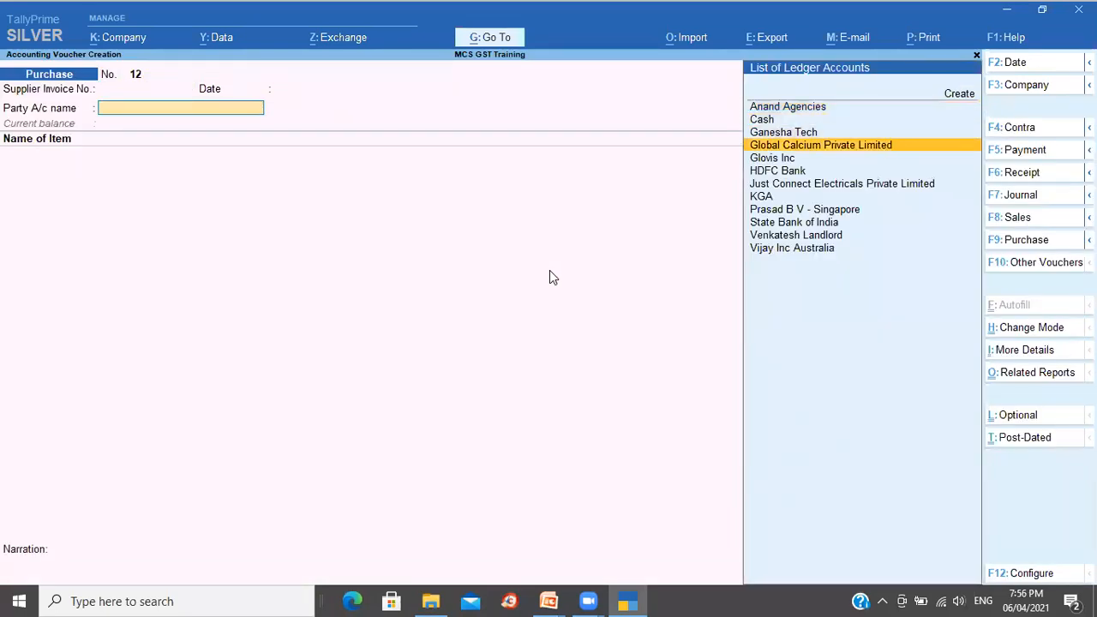
key("Down")
key("Return")
key("ctrl+a")
key("ctrl+a")
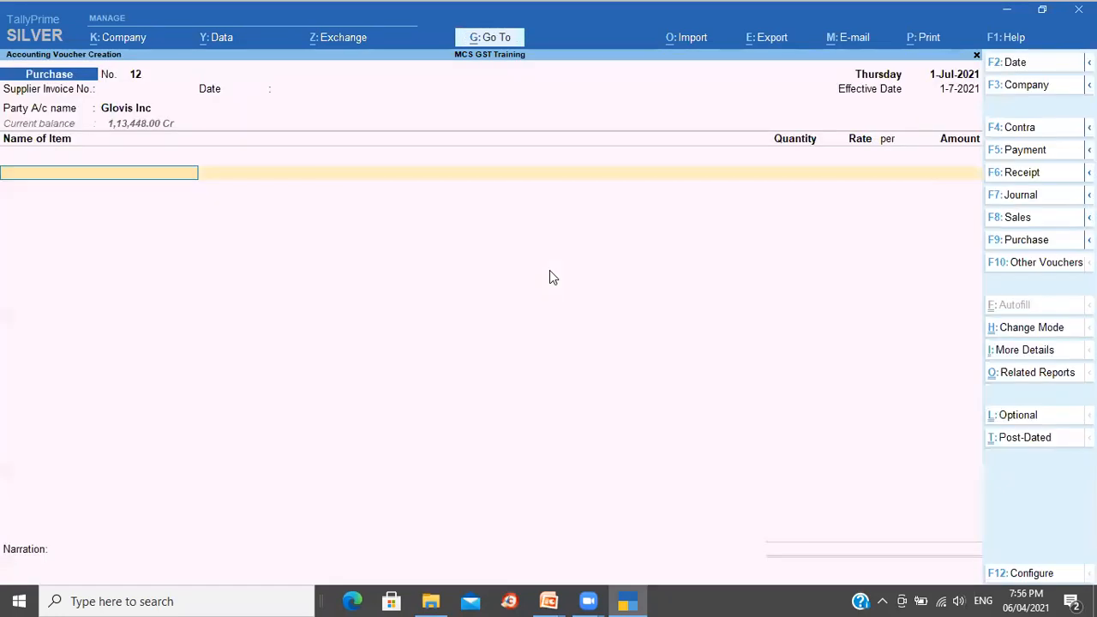
Step: Enter 1 Pcs of Sony TV with no rate or amount and save the purchase voucher
type("So")
key("Return")
type("1")
key("Return")
key("Return")
key("Return")
key("Return")
key("Return")
key("Return")
key("Return")
key("Return")
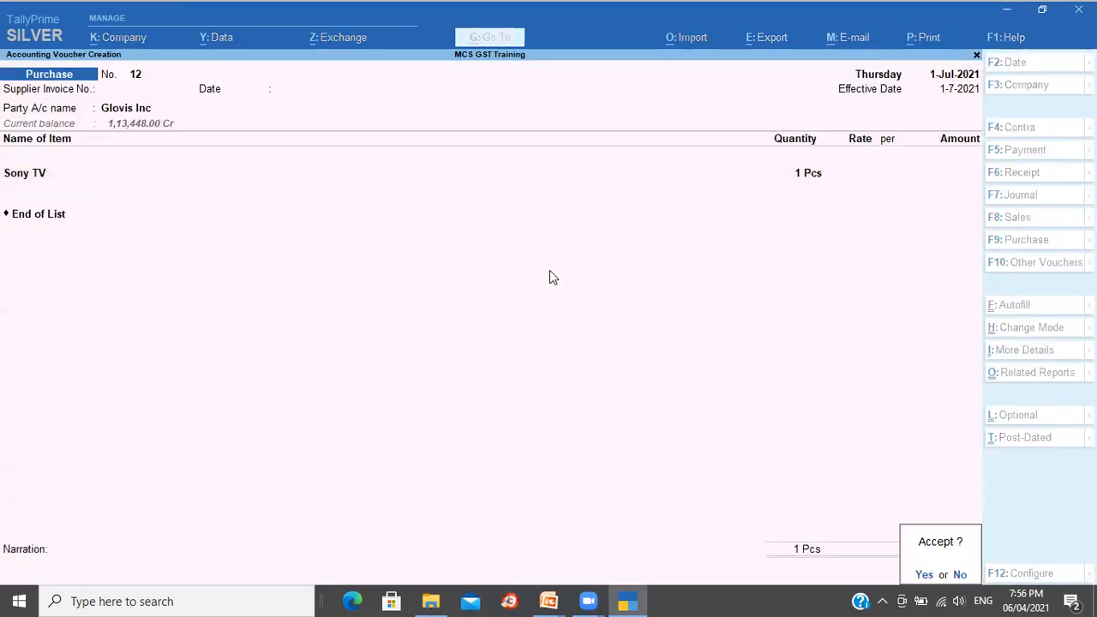
key("Return")
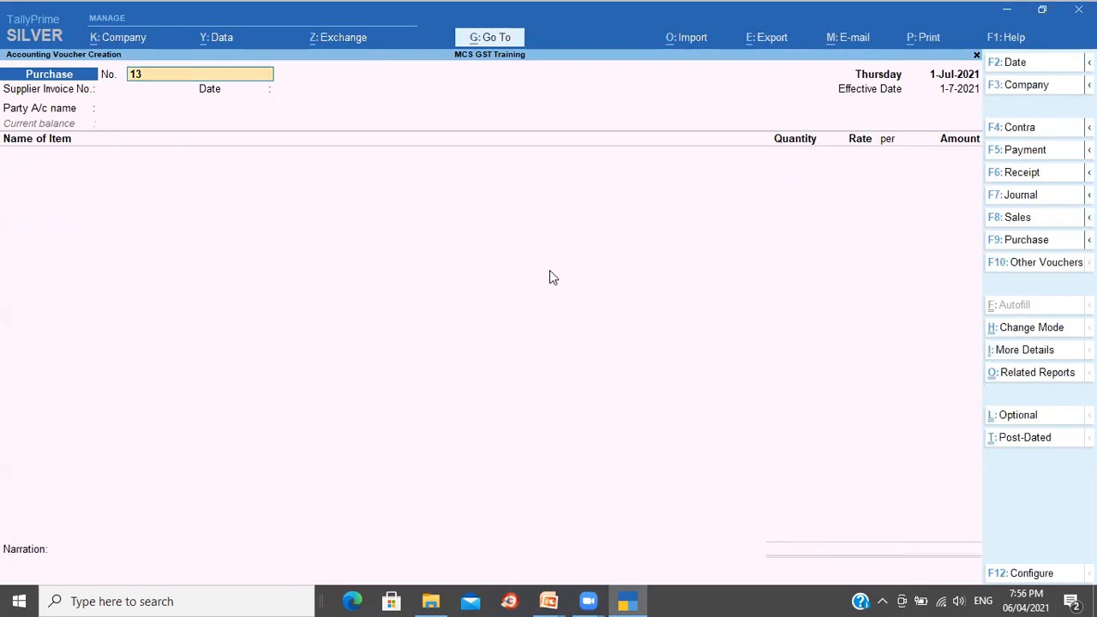
Step: Reopen the saved zero-value Sony TV purchase voucher to review it, and return to the Gateway of Tally
key("Page_Up")
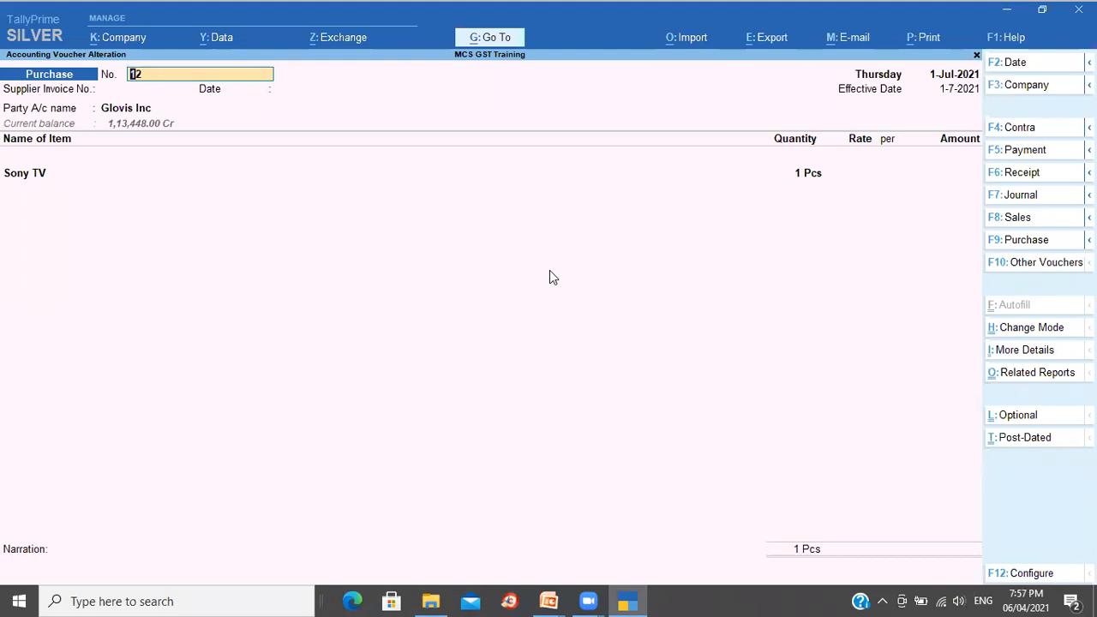
key("alt+Tab")
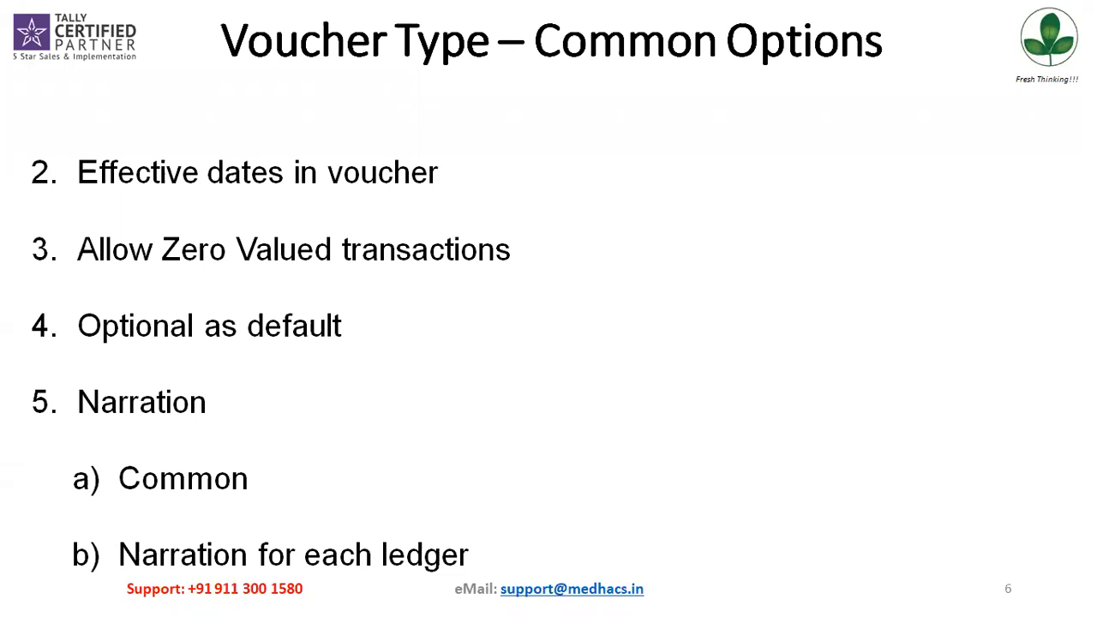
key("alt+Tab")
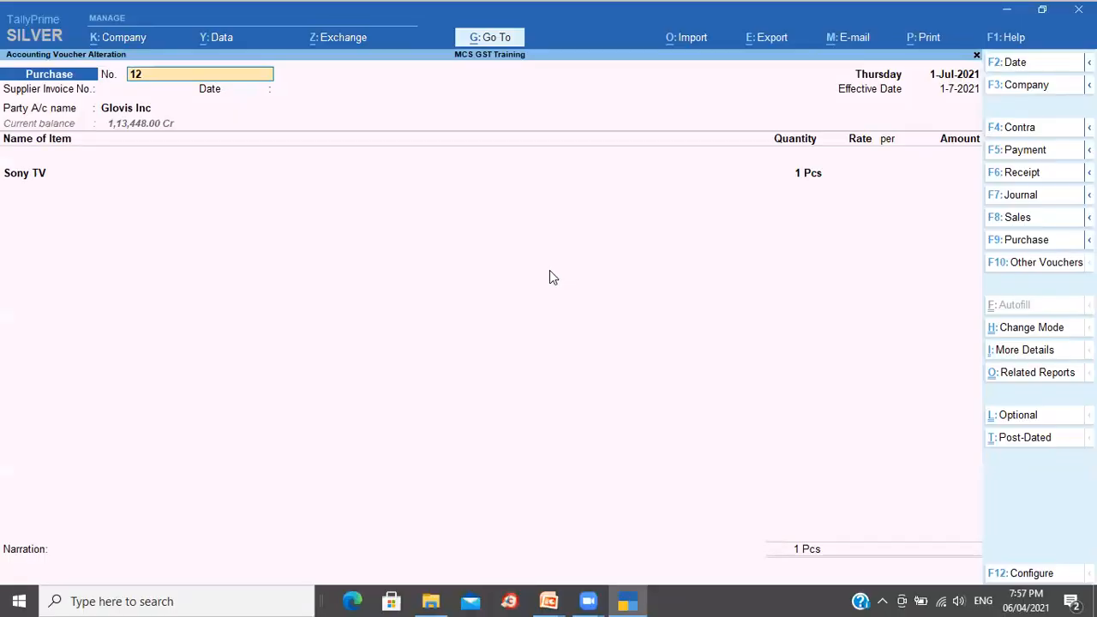
key("Page_Down")
key("Escape")
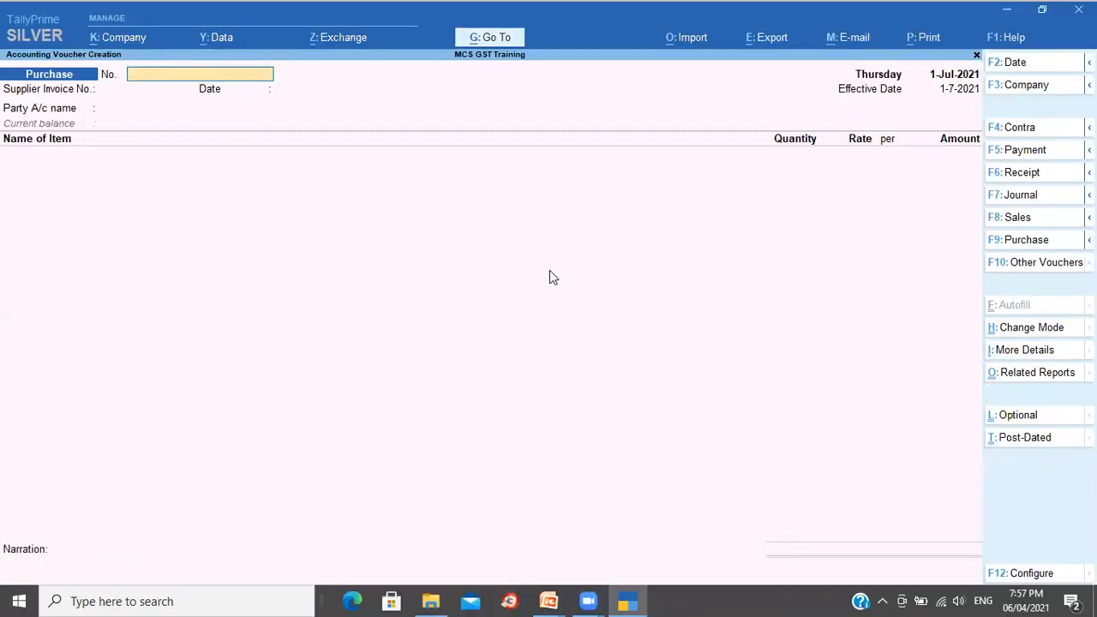
key("Escape")
key("Return")
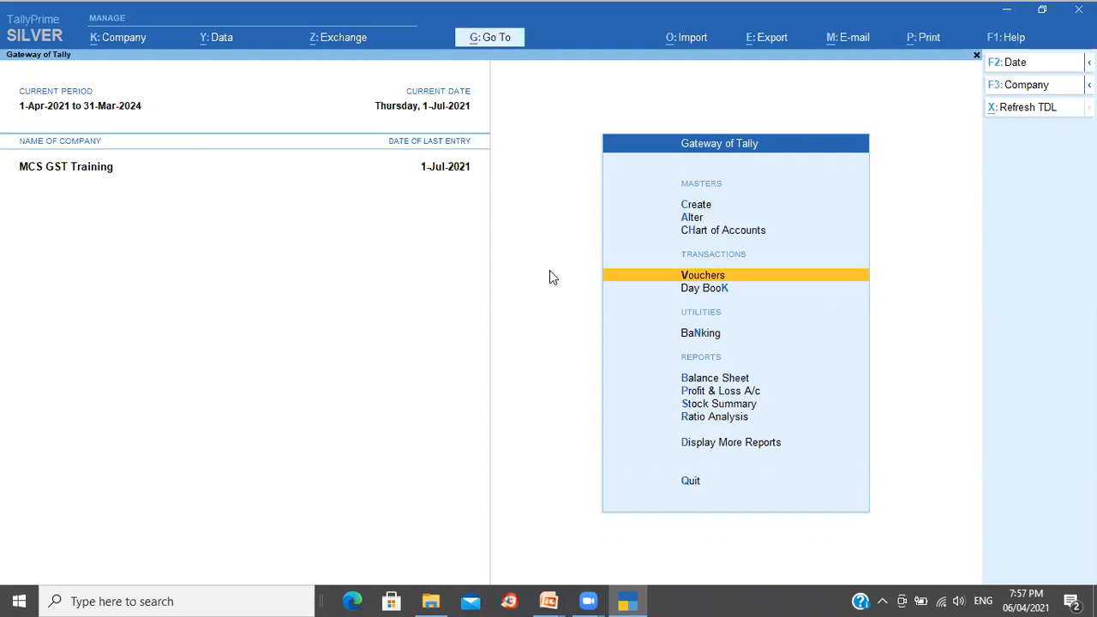
Step: Start purchase voucher 13 without supplier invoice details, choose Glovis Inc as the party and accept its receipt and party details
key("Return")
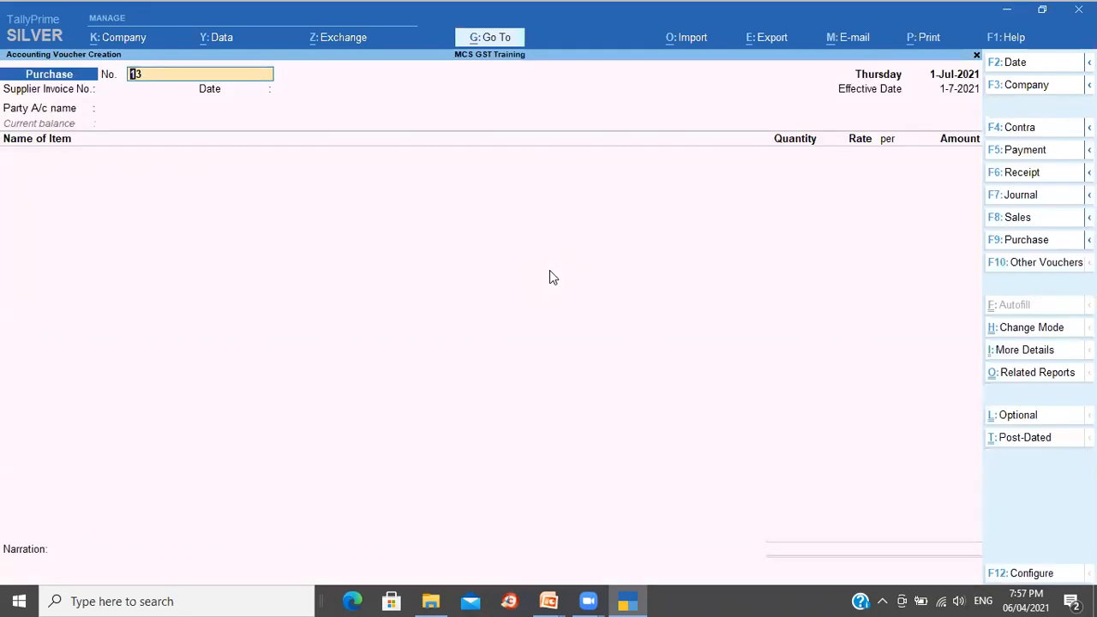
key("Return")
key("Return")
key("Return")
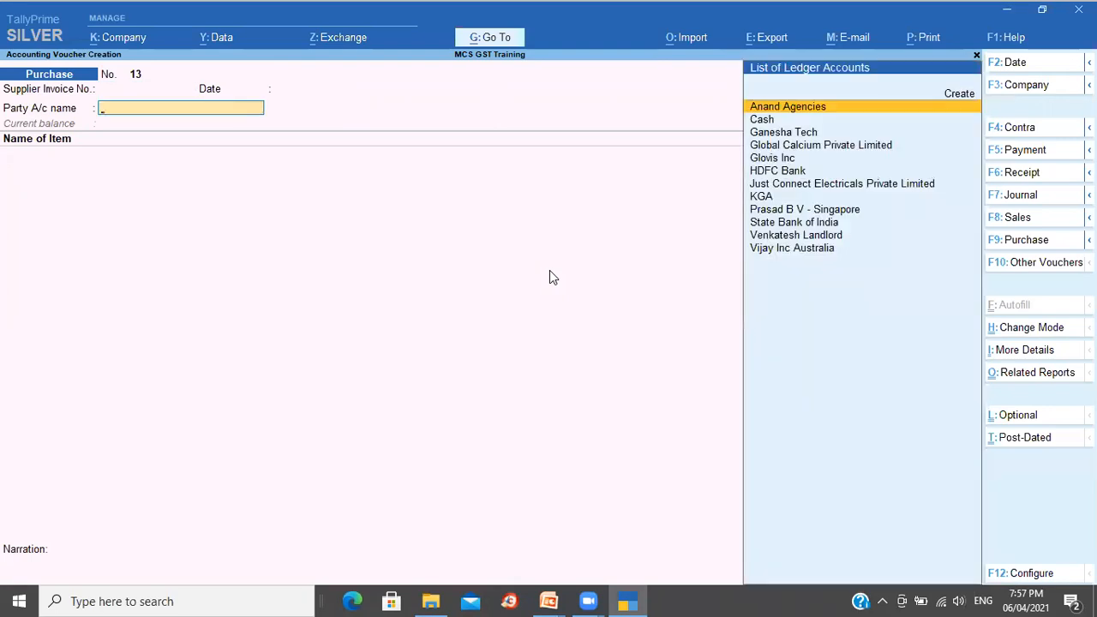
key("Down")
key("Down")
key("Down")
key("Down")
key("Return")
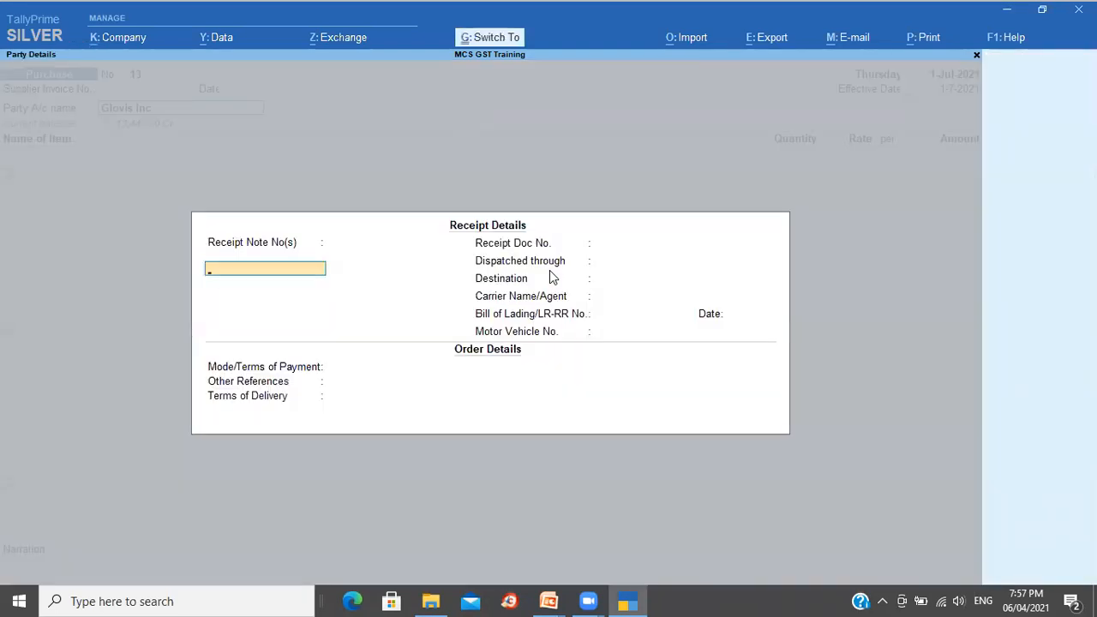
key("ctrl+a")
key("ctrl+a")
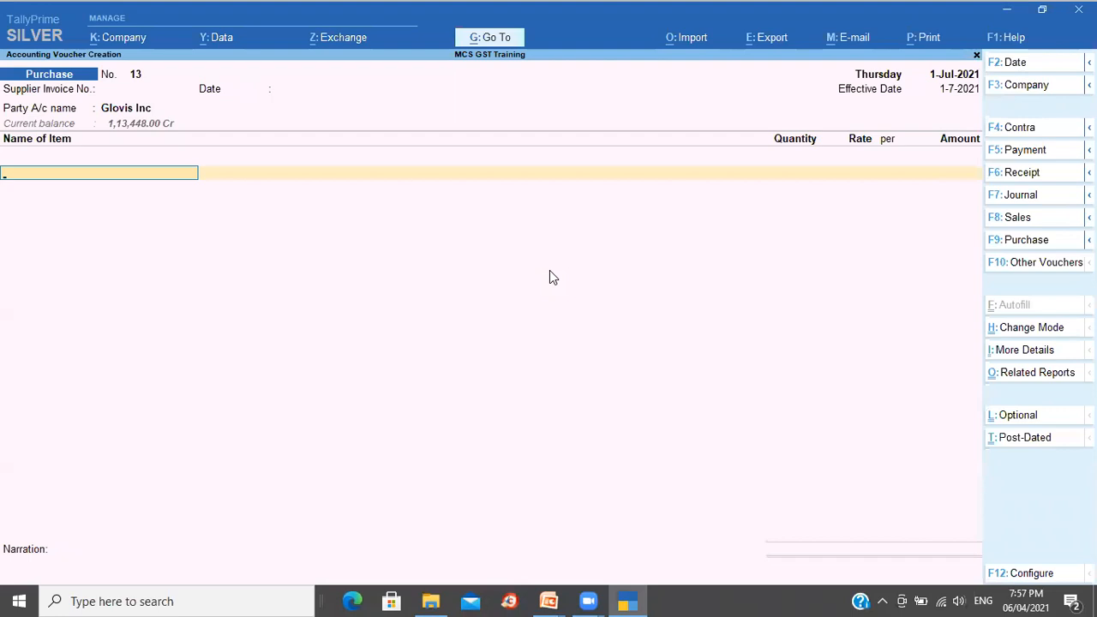
Step: Enter 100 Pcs of Sony TV at a rate of 12500 and allocate the amount to the Purchase ledger
type("So")
key("Return")
type("100")
key("Return")
type("12,500")
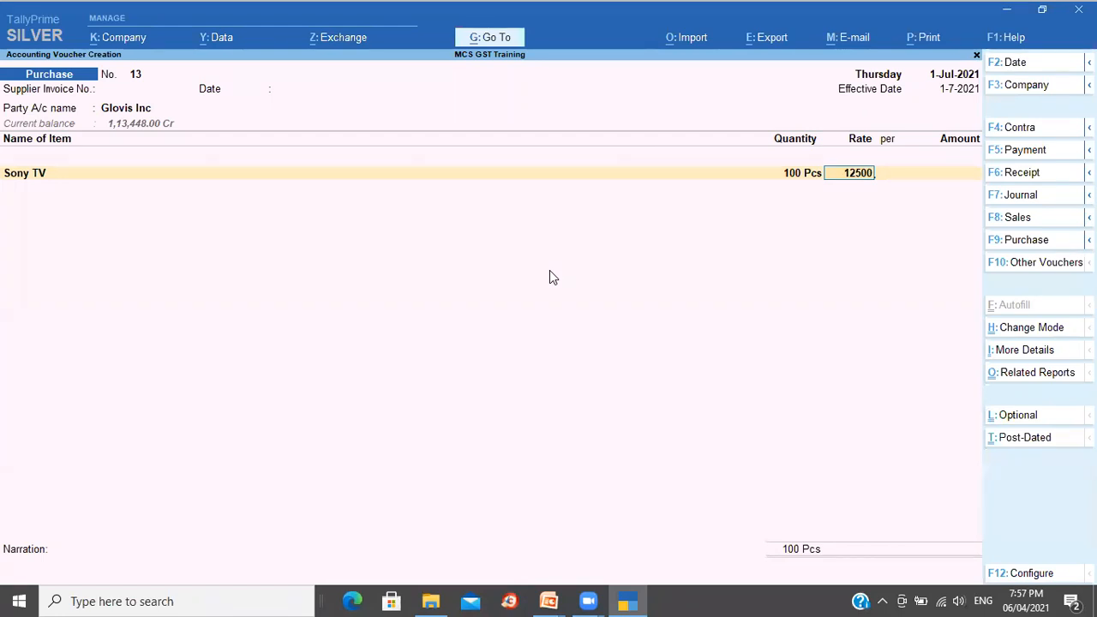
key("Return")
key("Return")
key("Return")
key("Return")
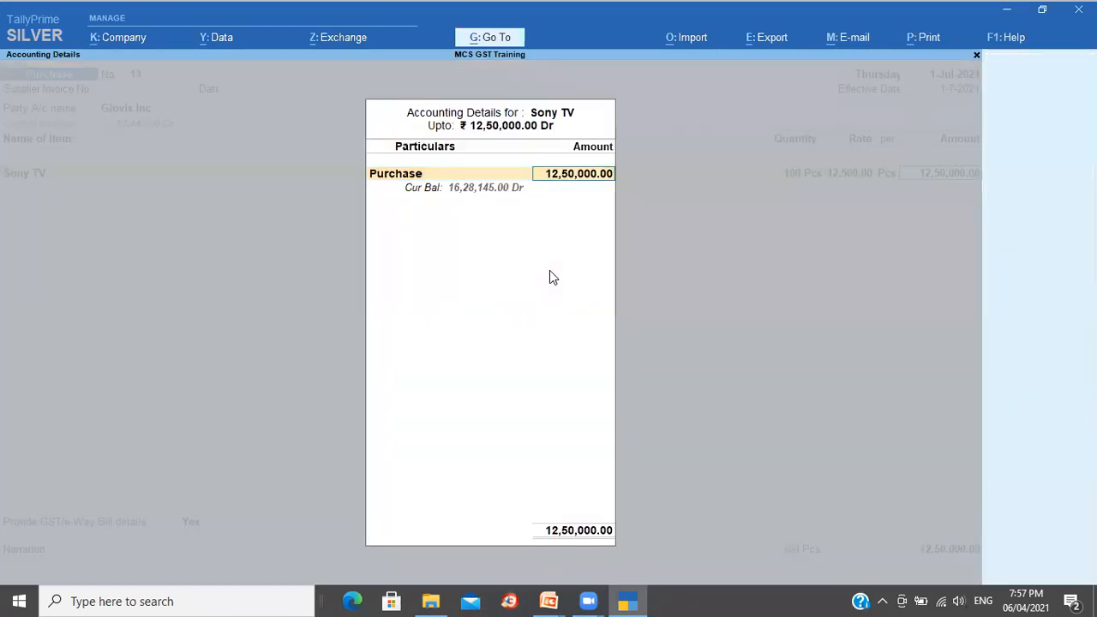
Step: Add the Input CGST ledger and a second input tax ledger beneath the Sony TV line
type("In")
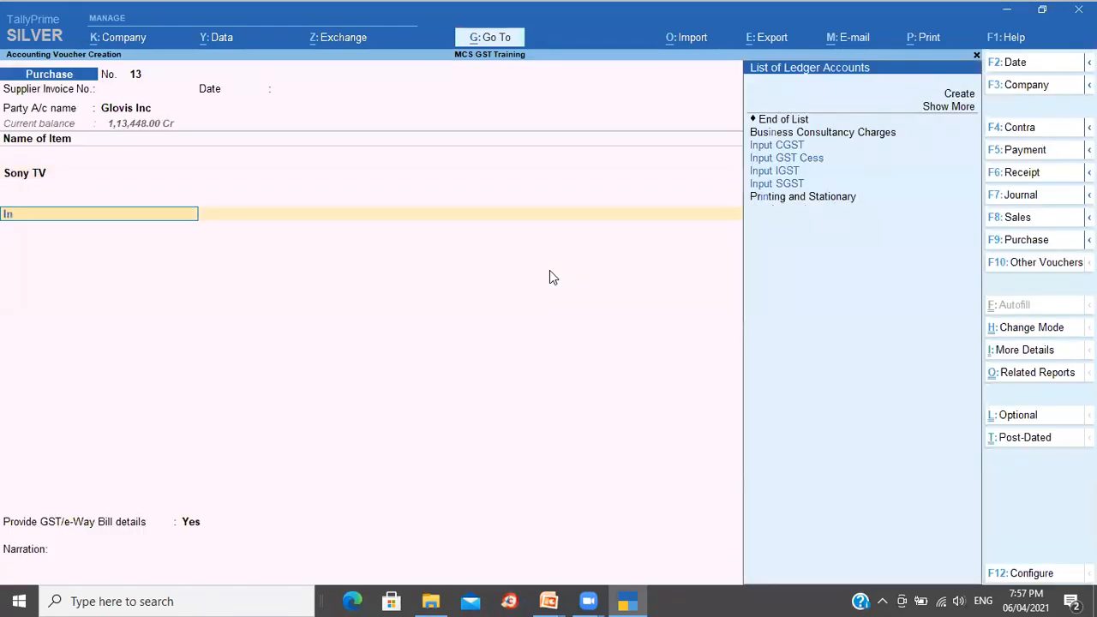
key("Return")
key("Return")
type("Input CGST")
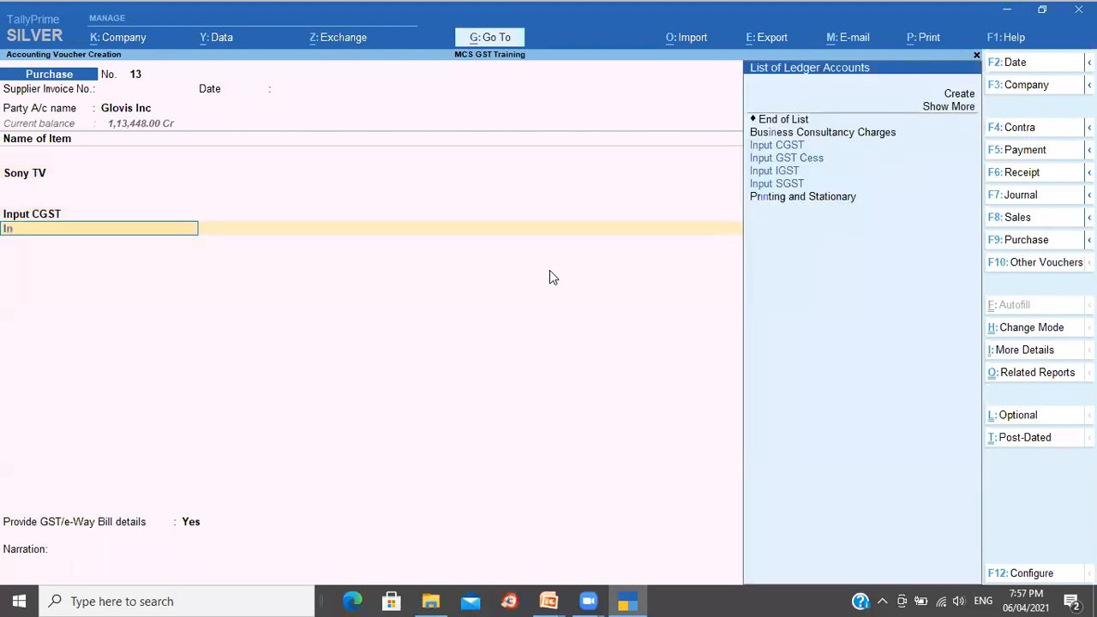
Step: Add the Input SGST tax ledger below Input CGST in the Sony TV purchase voucher
key("Down")
key("Down")
key("Down")
key("Return")
key("Return")
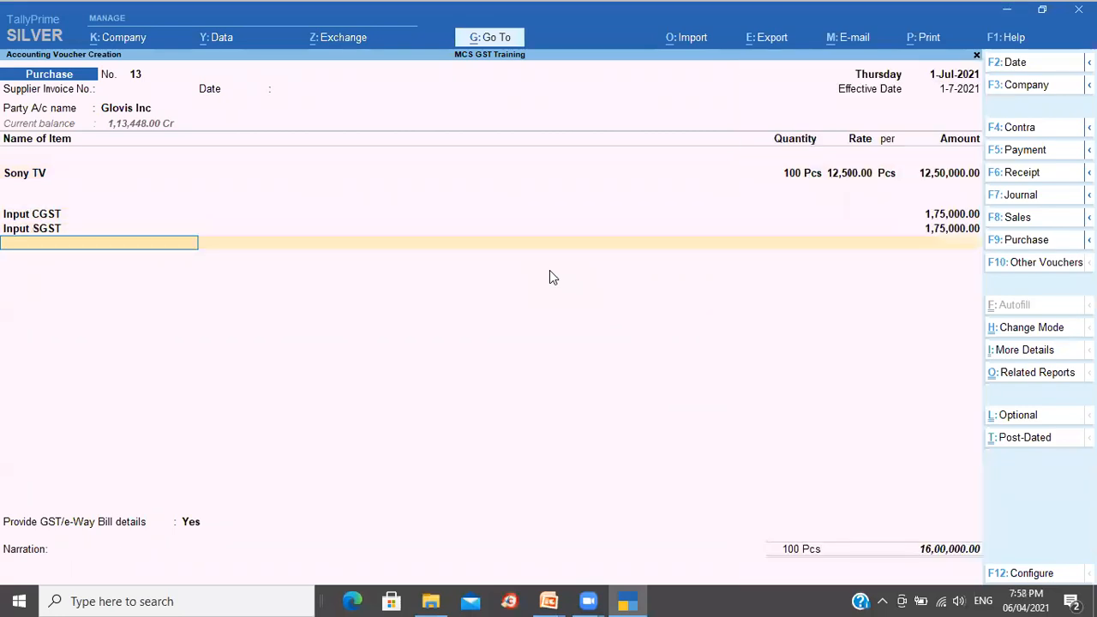
Step: End the ledger list, set Provide GST/e-Way Bill details to No, and complete the bill allocation with reference 10
key("Return")
key("Down")
key("Return")
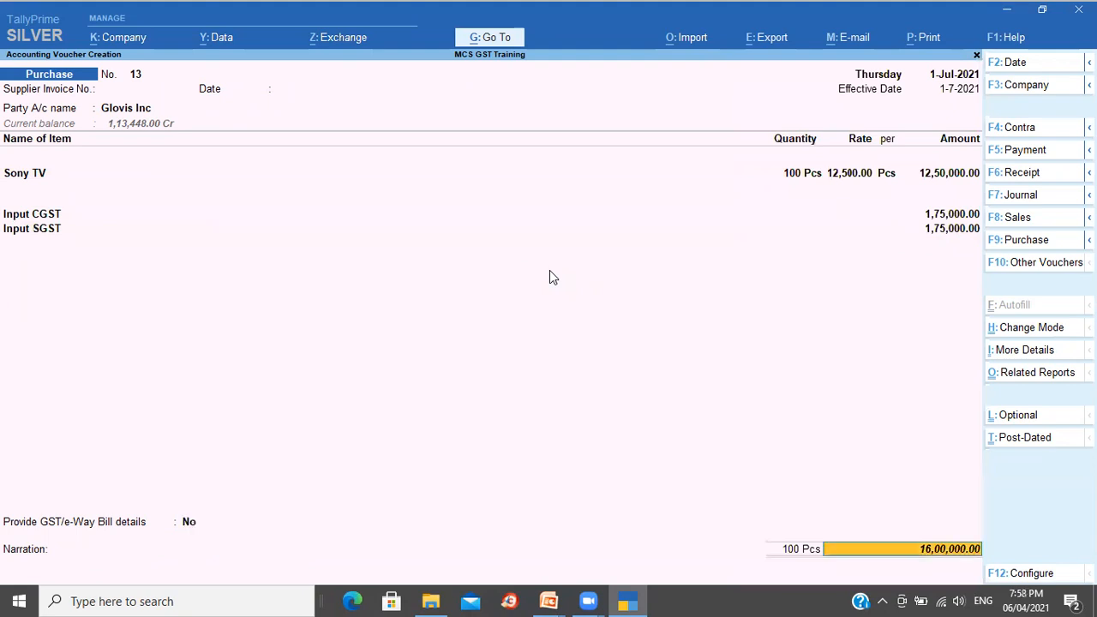
key("Return")
key("Return")
type("10")
key("Return")
key("Return")
key("Return")
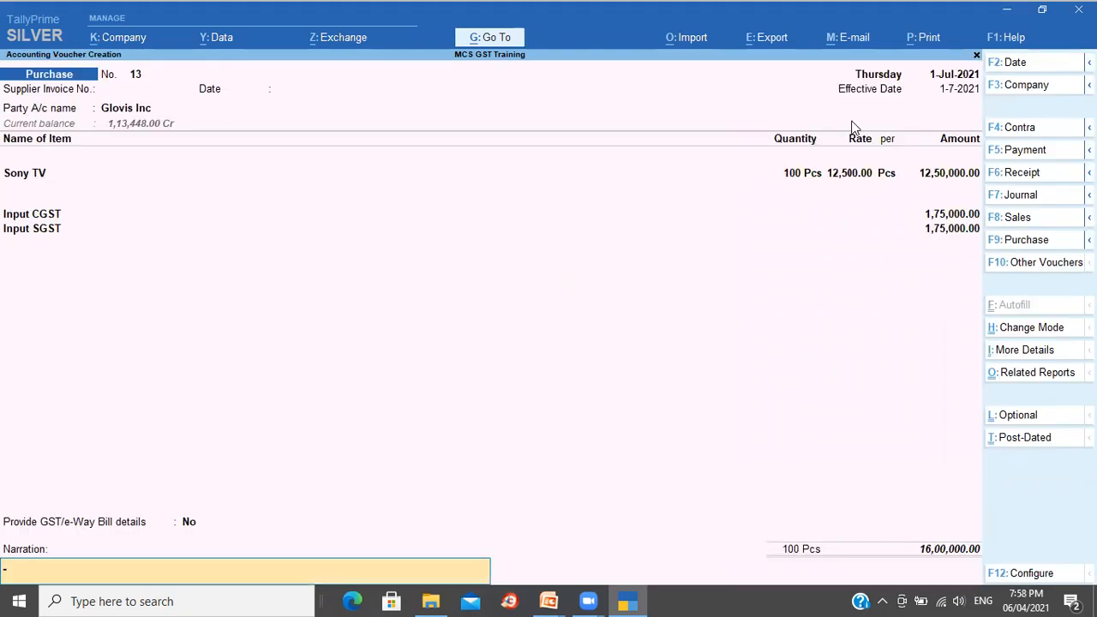
Step: Mark the purchase voucher as Optional, save it and leave voucher creation
left_click(1019, 415)
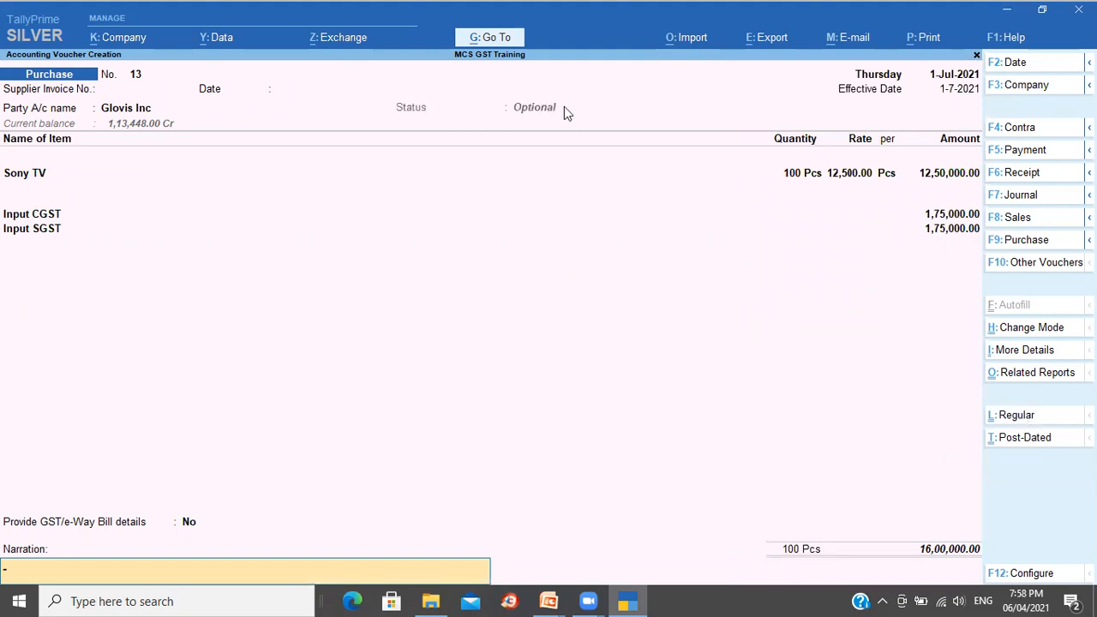
key("Return")
key("Return")
key("Escape")
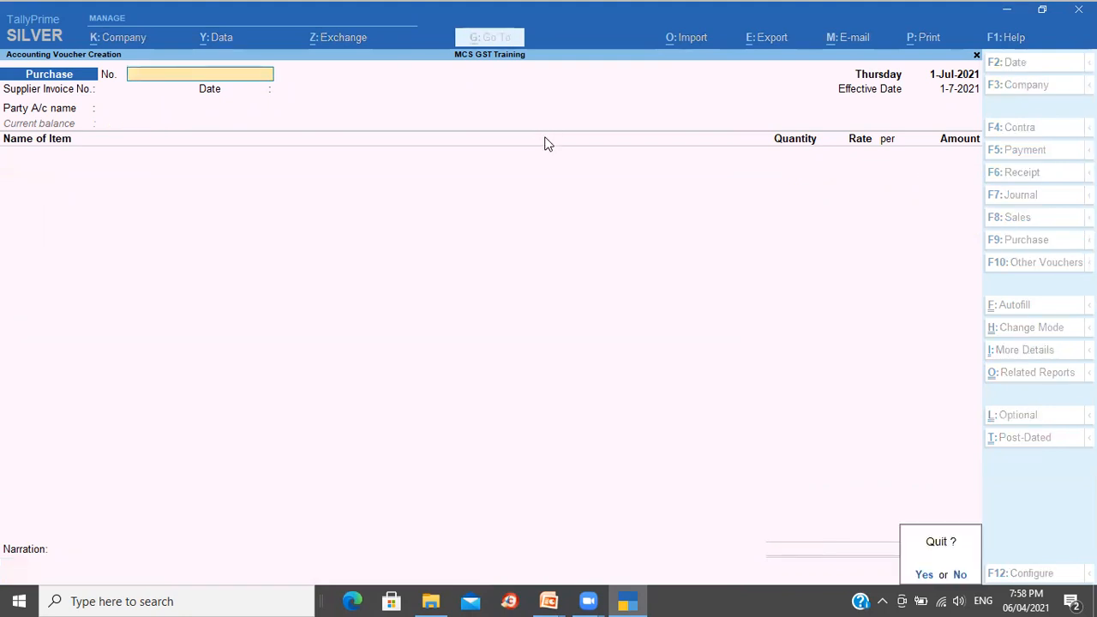
key("Return")
Step: Review the Glovis Inc purchase entries for 1-Jul-2021 in the Day Book
key("Down")
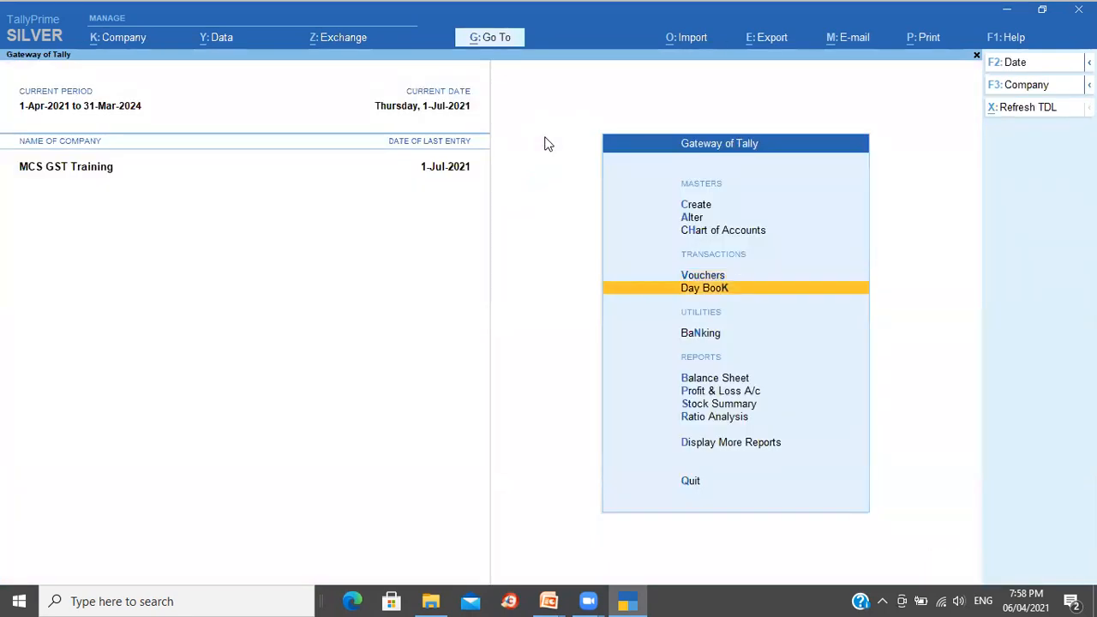
key("Return")
key("Down")
key("Up")
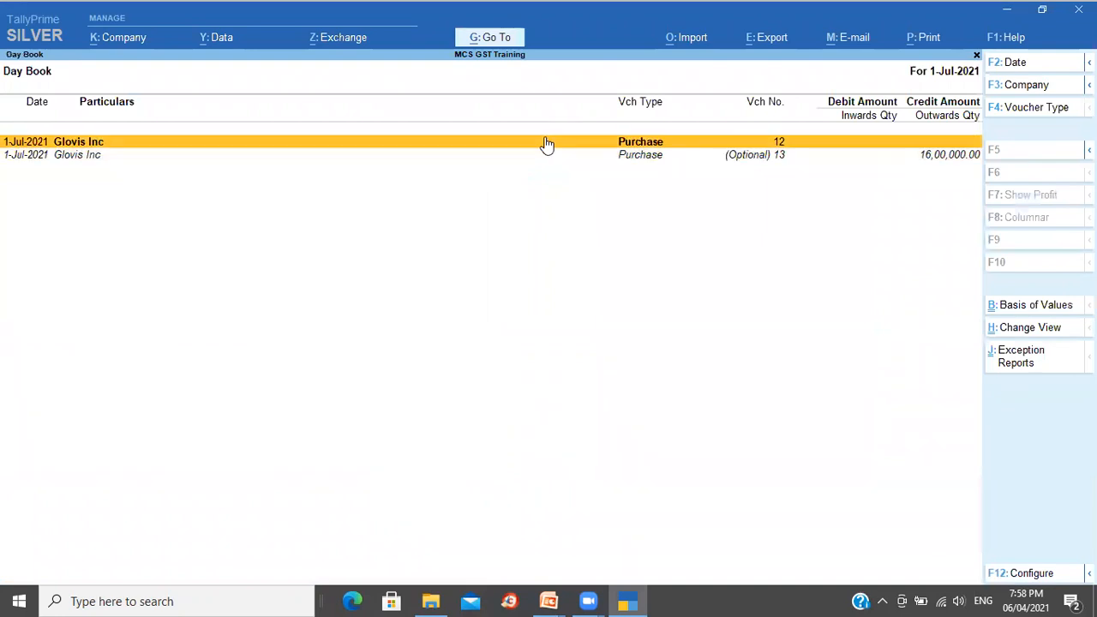
key("Down")
key("Up")
key("Down")
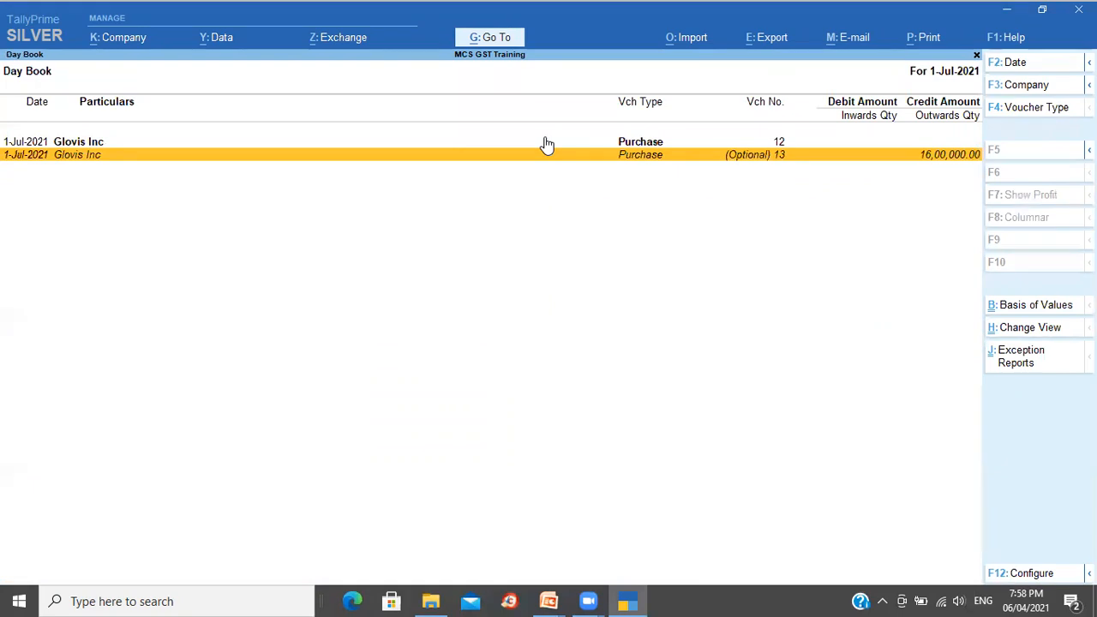
key("Escape")
Step: Check the closing stock of Sony TV in the Stock Summary
key("Down")
key("Down")
key("Down")
key("Down")
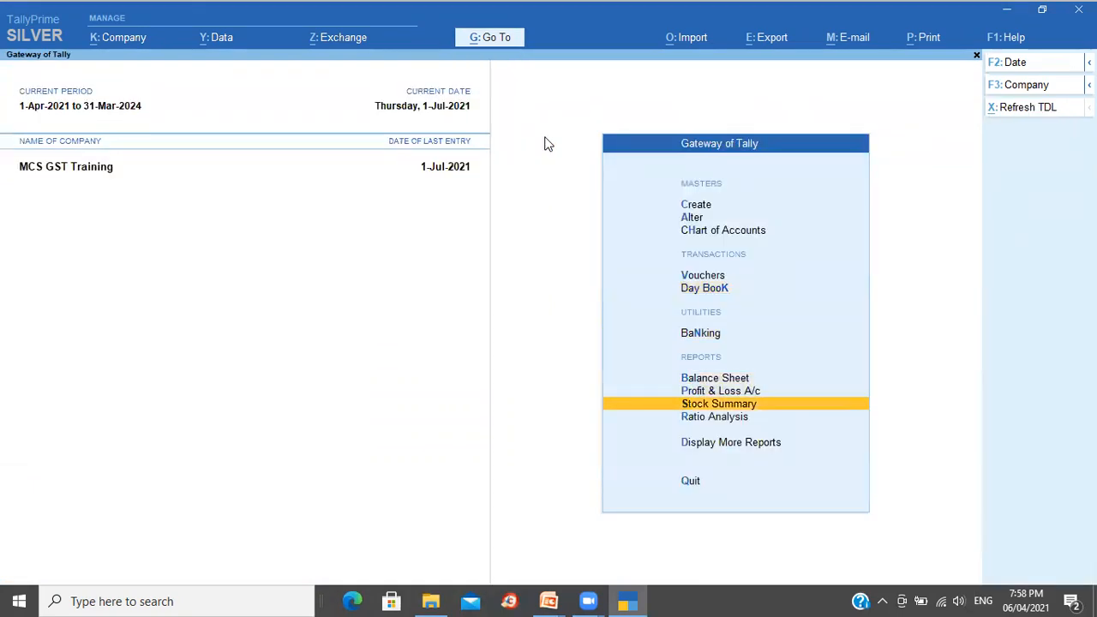
key("Return")
key("Down")
key("Down")
key("Down")
key("Down")
key("Down")
key("Down")
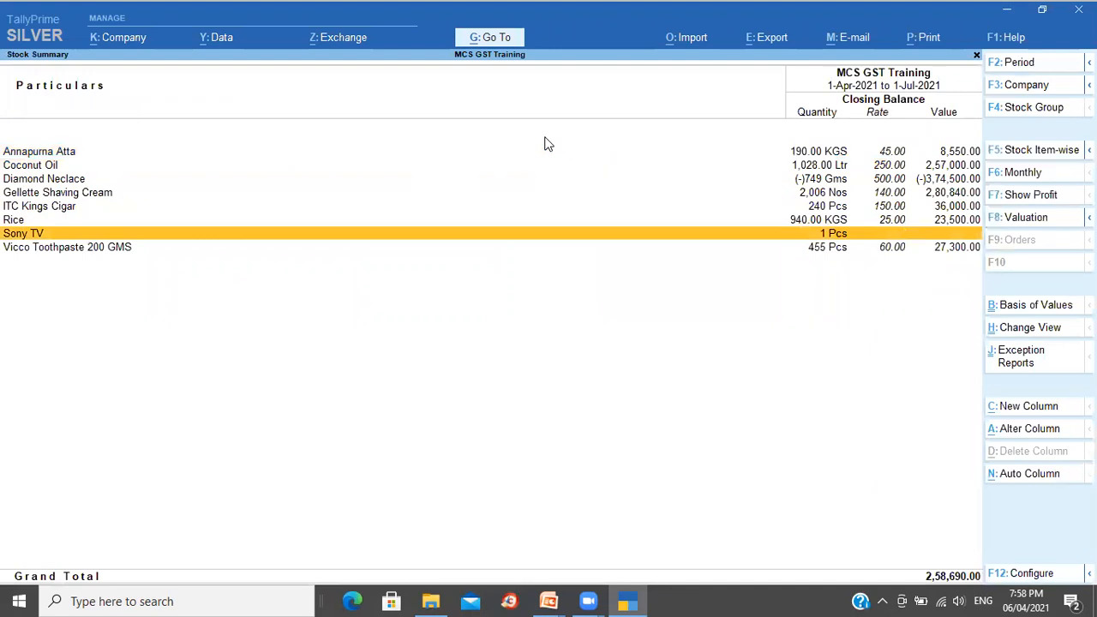
key("Escape")
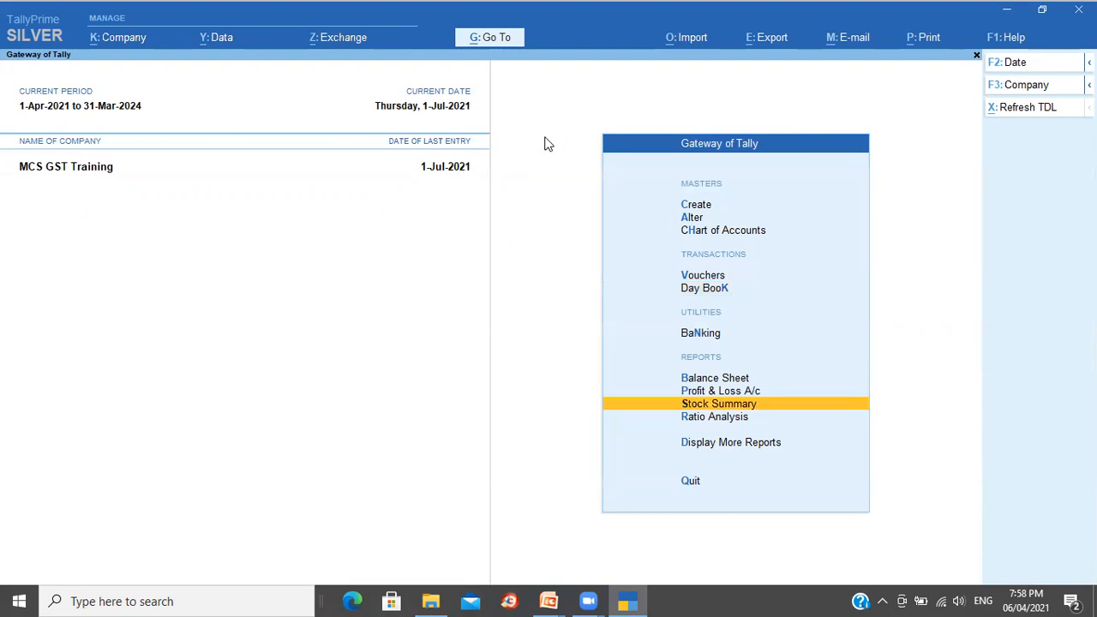
Step: Look up the ledger vouchers of Glovis Inc in the account books and return to the Gateway of Tally
key("Down")
key("Down")
key("Return")
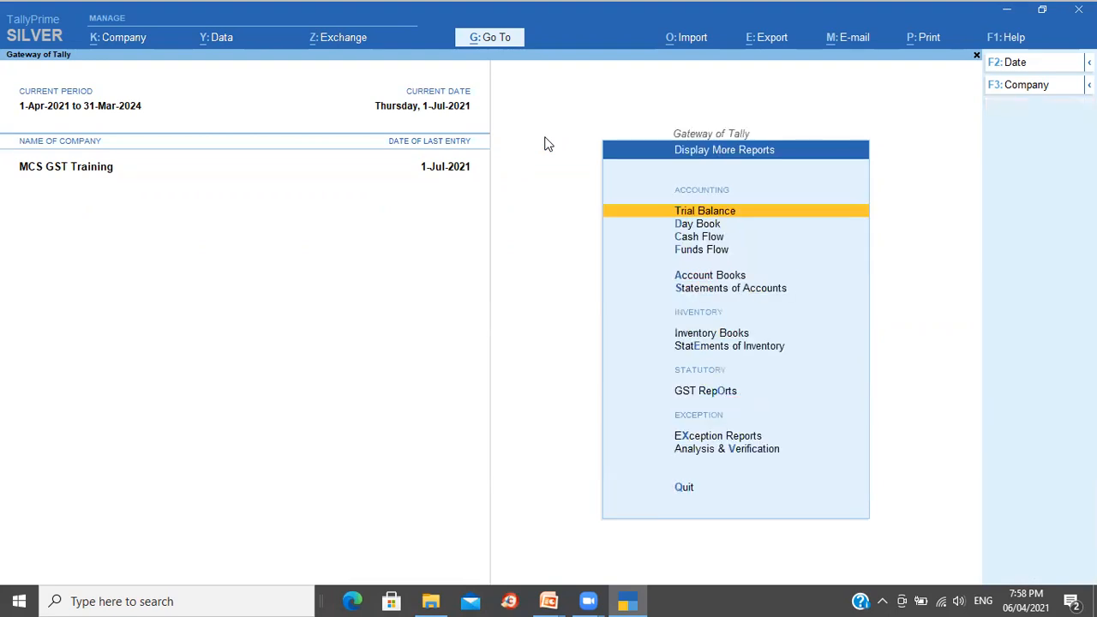
type("alGl")
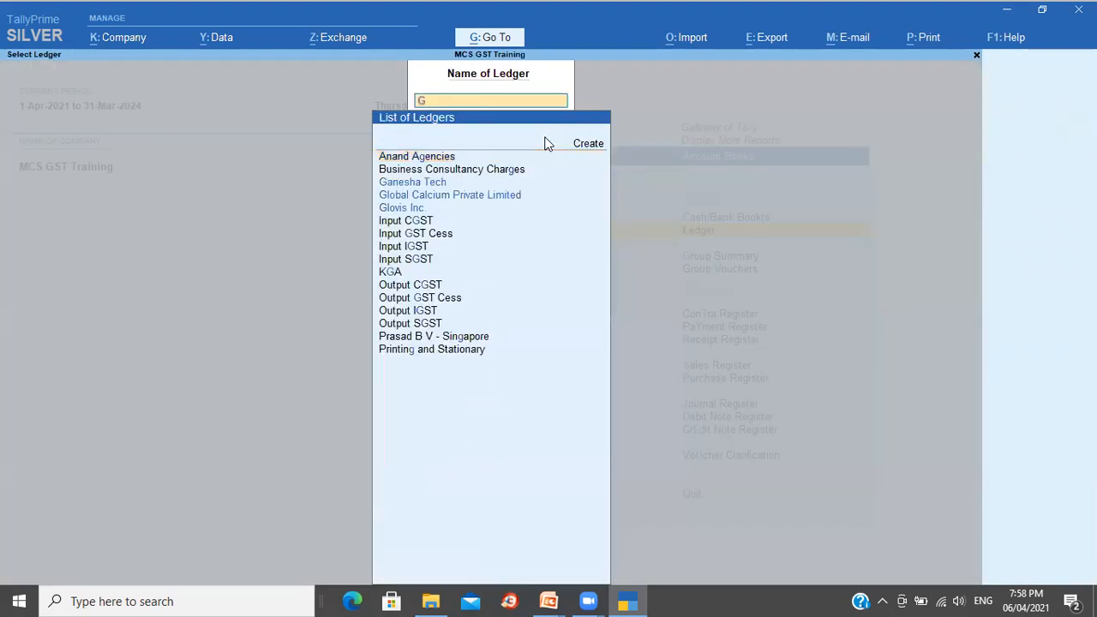
key("Down")
key("Return")
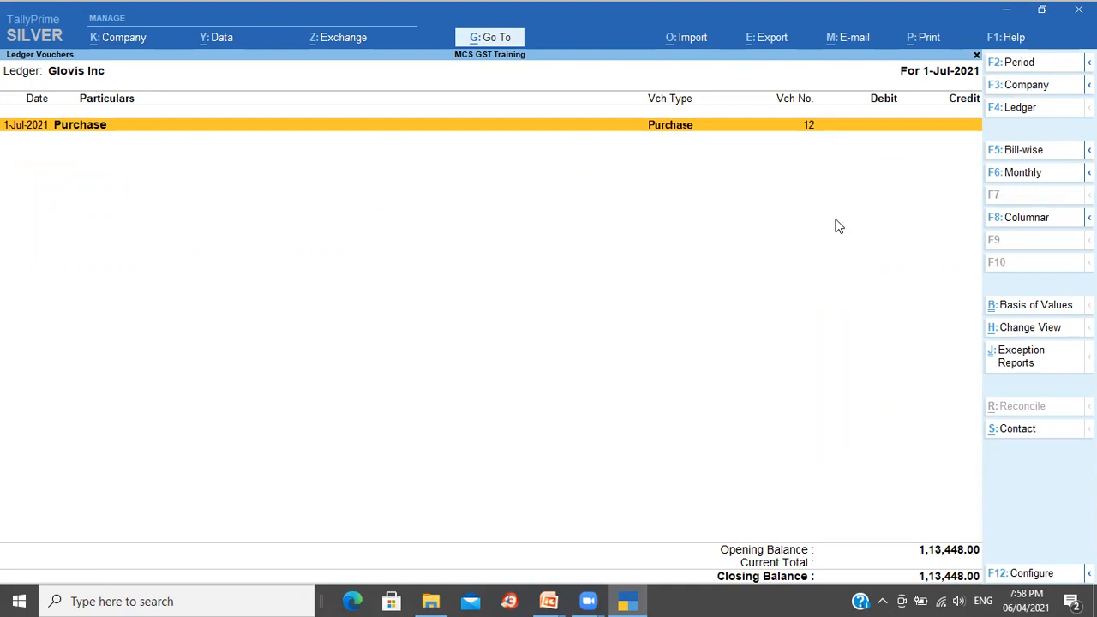
key("Escape")
key("Escape")
key("Escape")
key("Escape")
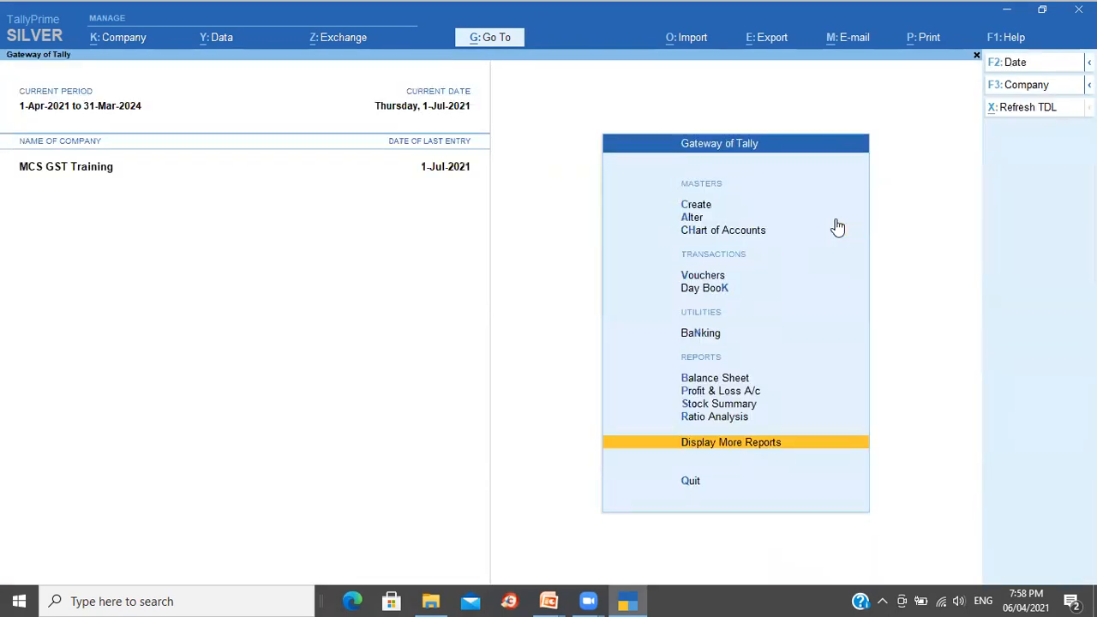
Step: Convert optional purchase voucher 13 in the Day Book to a regular voucher and save it
key("k")
key("Down")
key("Return")
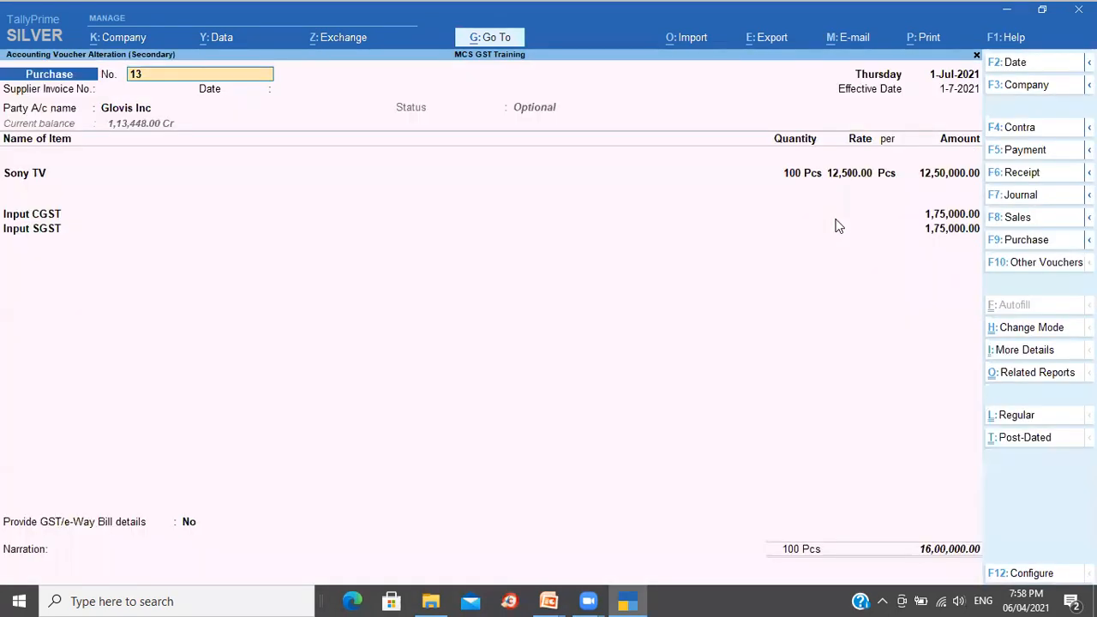
left_click(1026, 417)
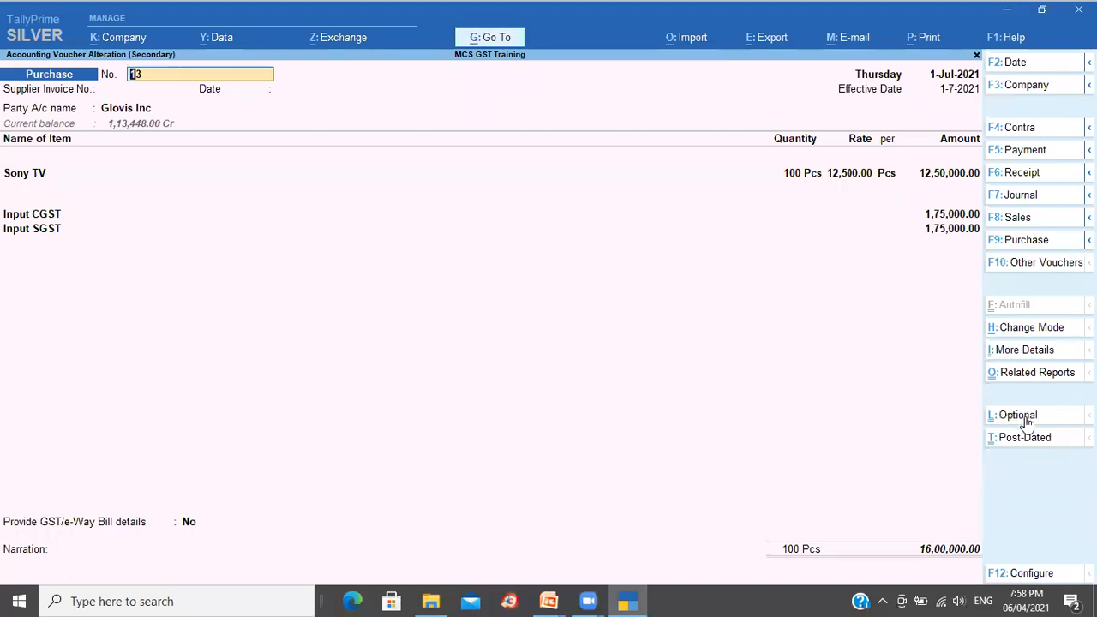
key("ctrl")
key("ctrl+a")
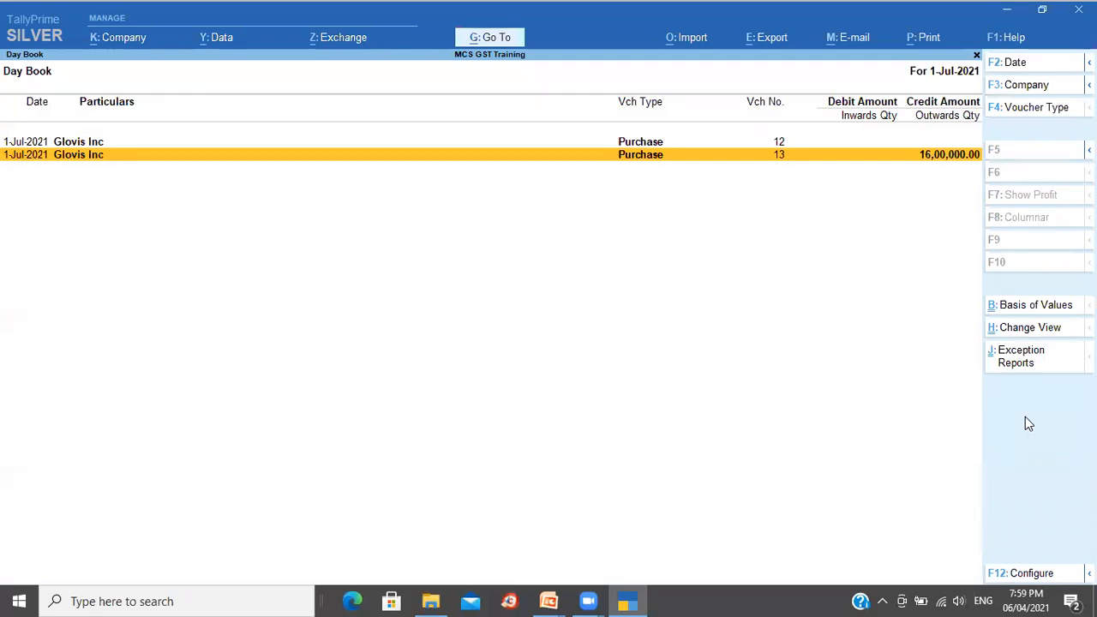
key("Escape")
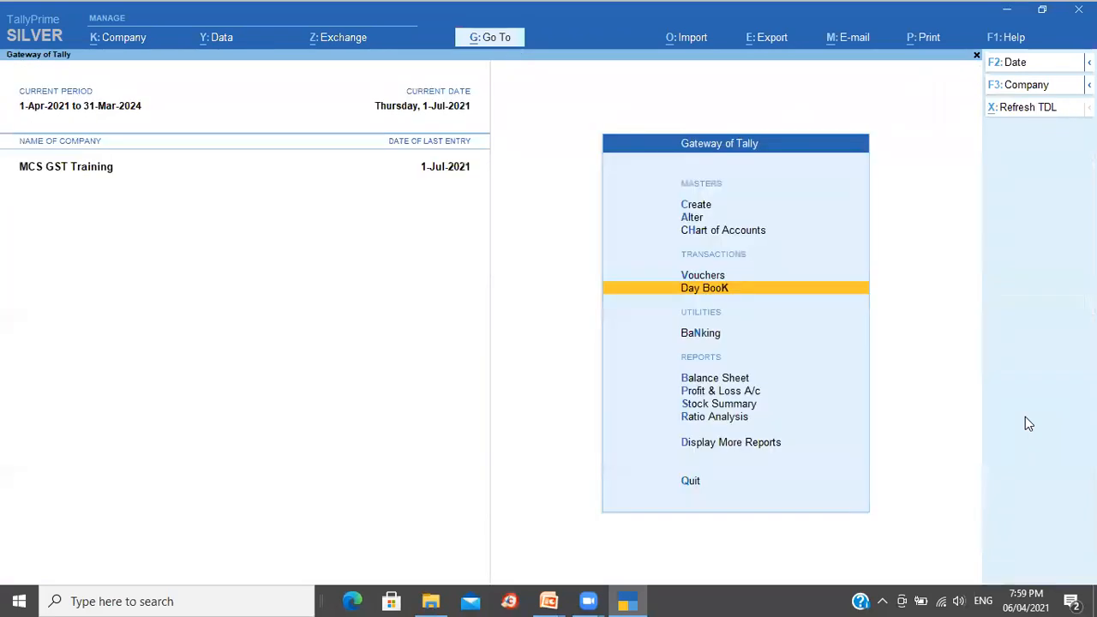
Step: Recheck the Sony TV quantity and value in the Stock Summary with voucher 13 as regular
key("s")
key("Down")
key("Down")
key("Down")
key("Down")
key("Down")
key("Down")
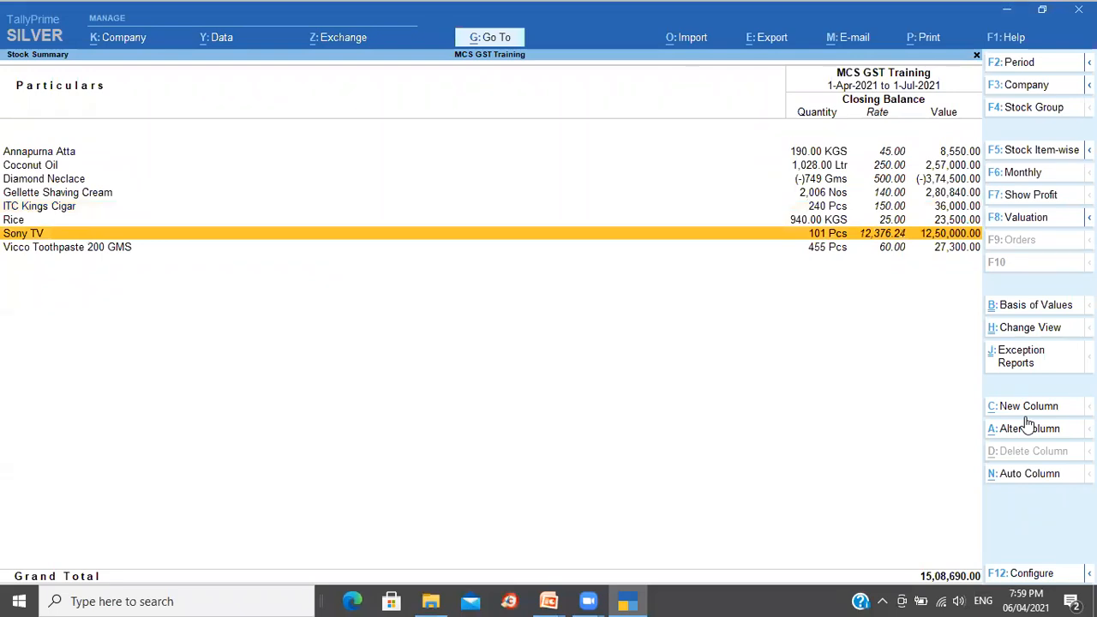
key("Escape")
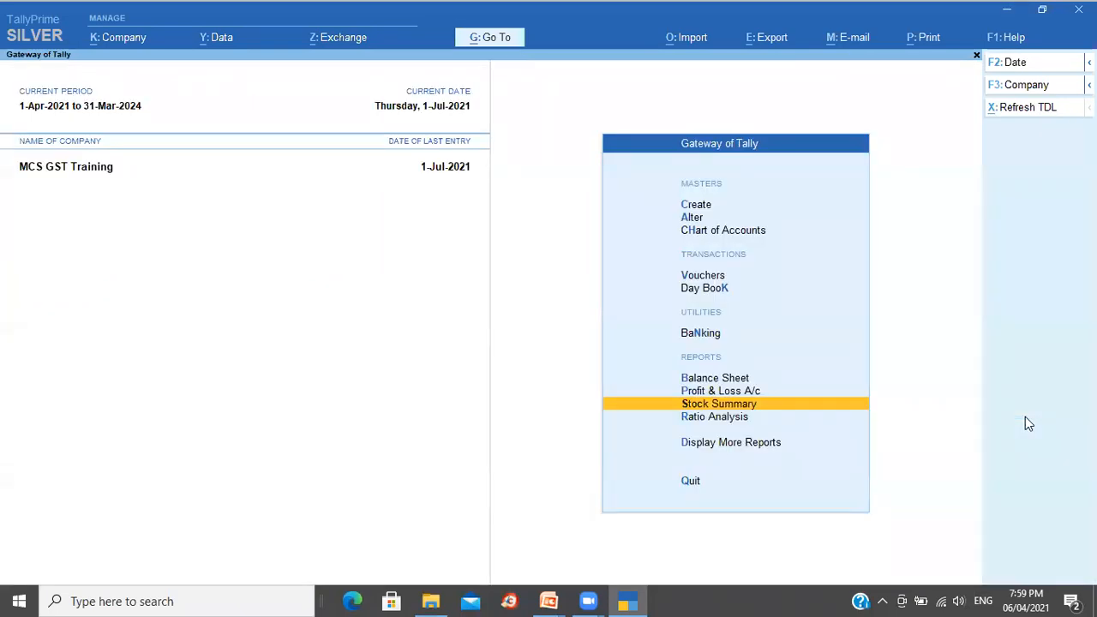
Step: Open the Purchase voucher type for alteration
key("a")
key("Down")
key("Down")
key("Down")
key("Return")
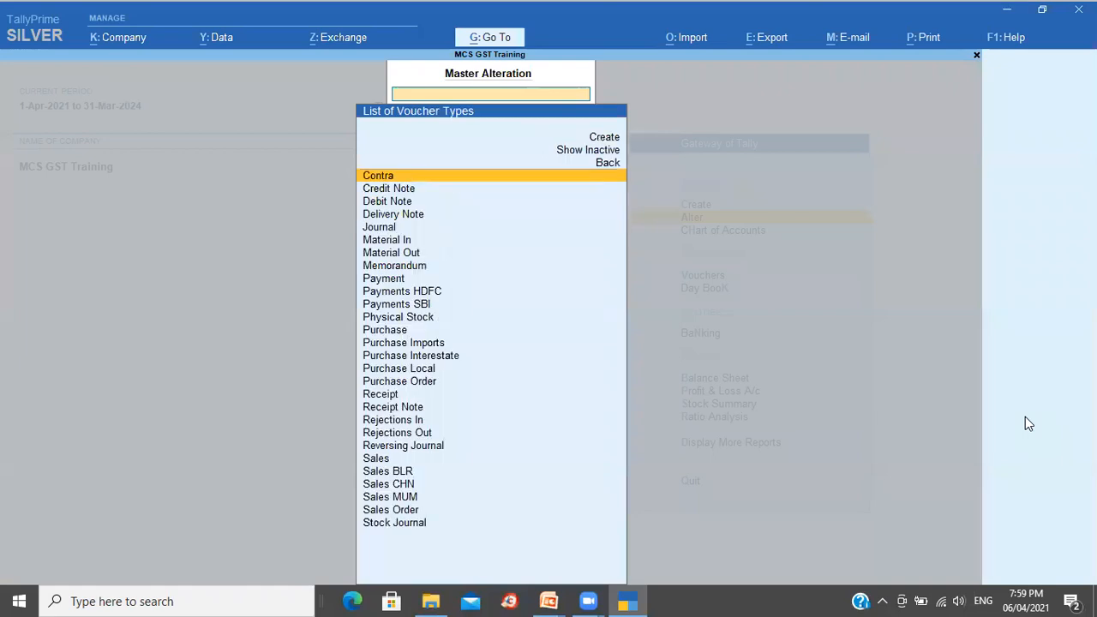
type("Pu")
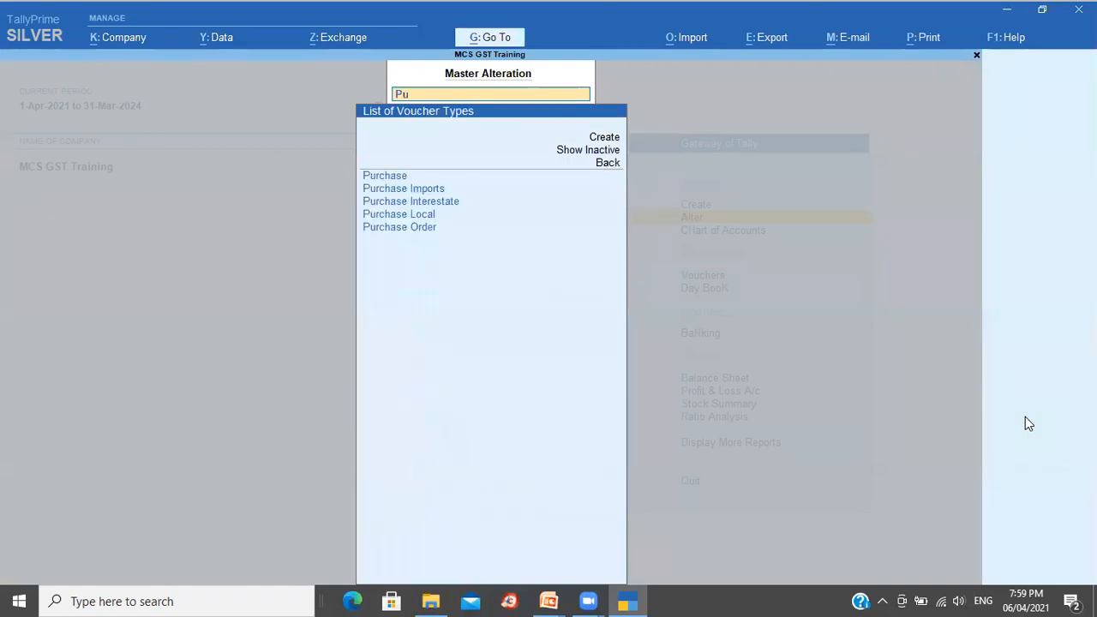
key("Return")
Step: Set the Purchase voucher type to be 'Optional' by default and save the alteration
key("Return")
key("Return")
key("Return")
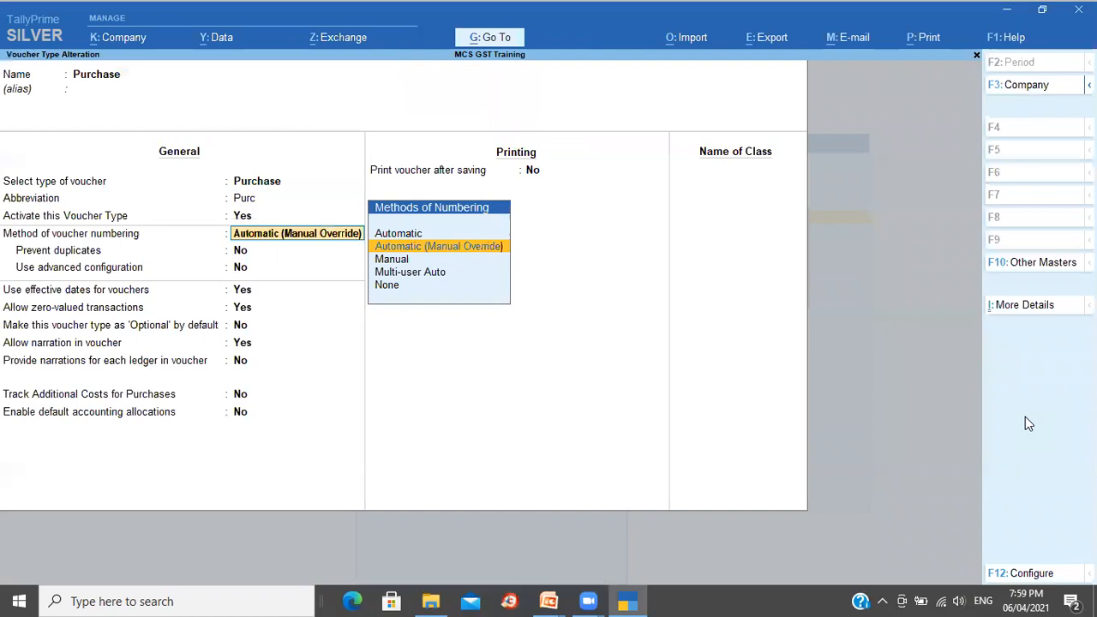
key("Return")
key("Return")
key("Return")
key("Return")
key("Return")
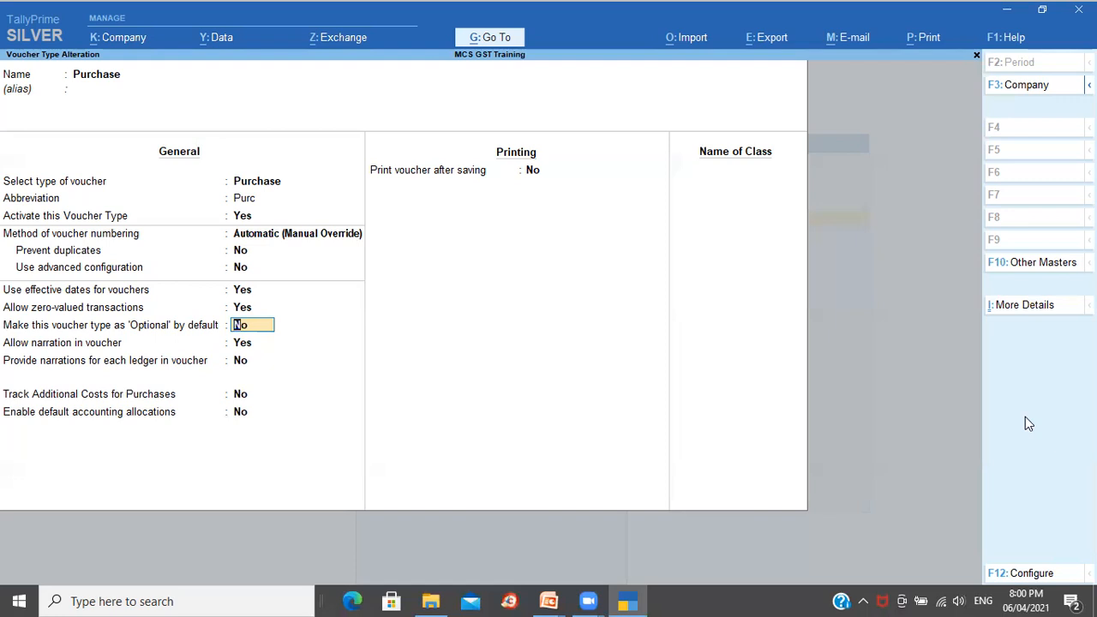
type("y")
key("Return")
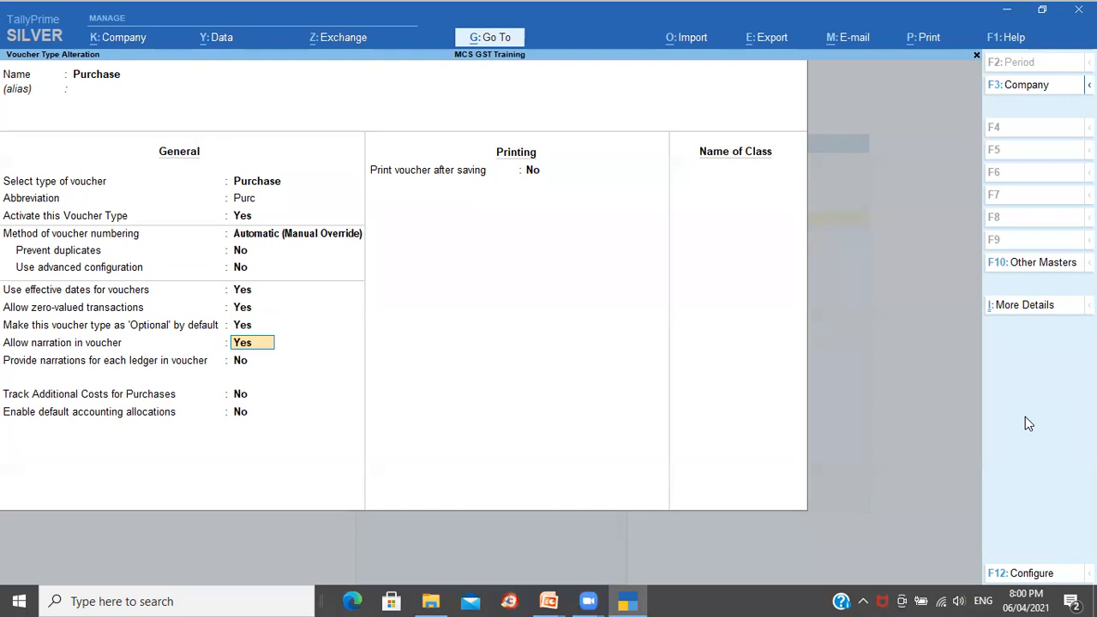
key("ctrl+a")
key("Escape")
key("Escape")
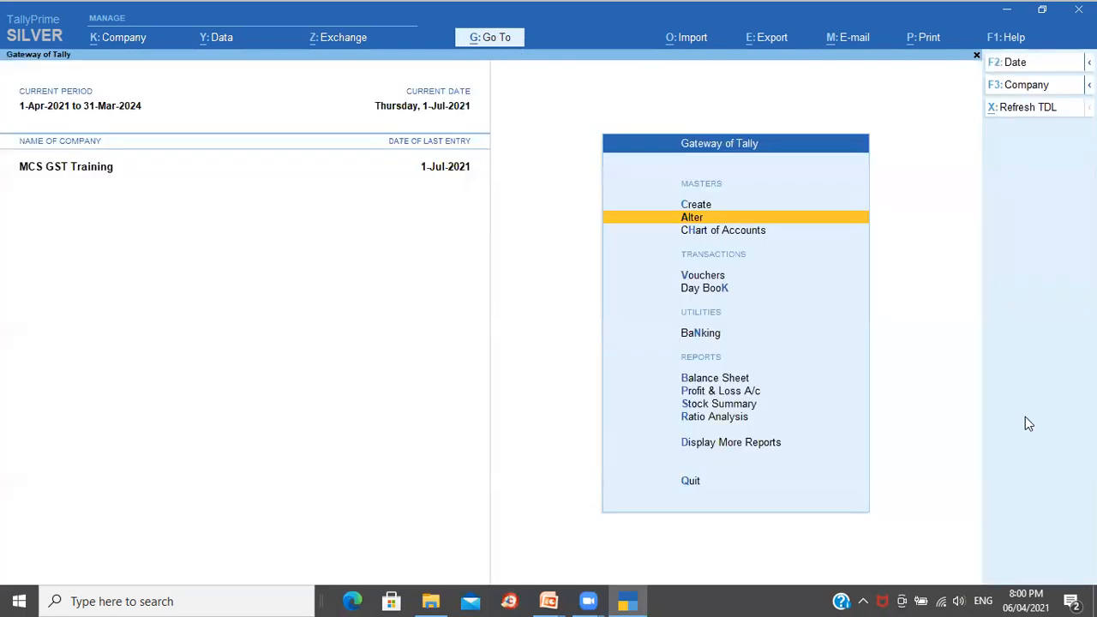
Step: Start a new purchase voucher with supplier invoice number 3432 dated 1-Jul-2021
key("Down")
key("Down")
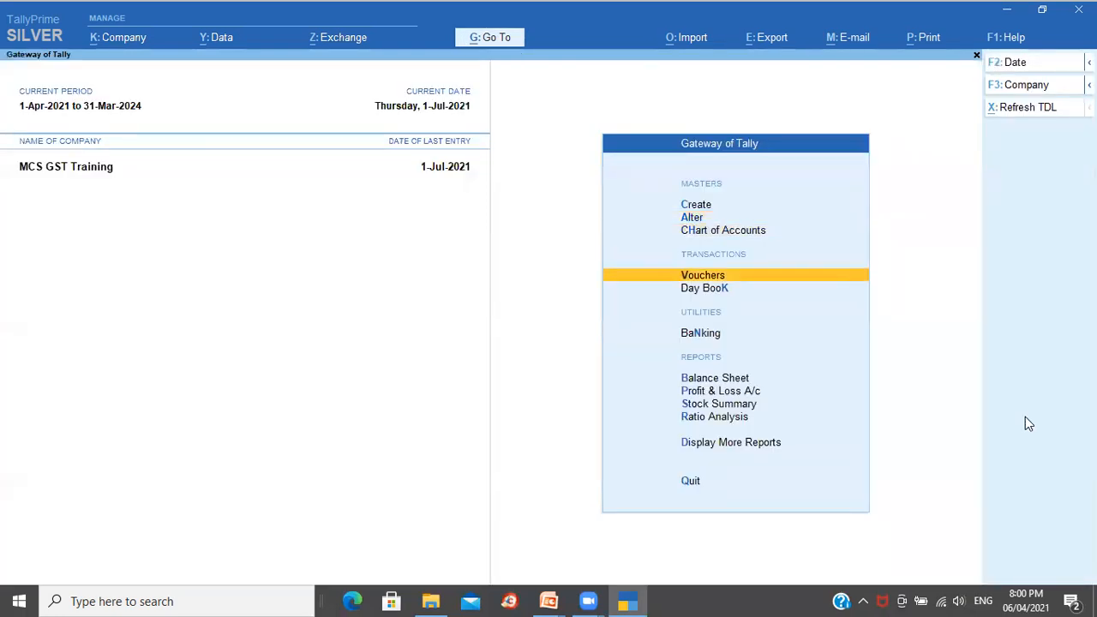
key("Return")
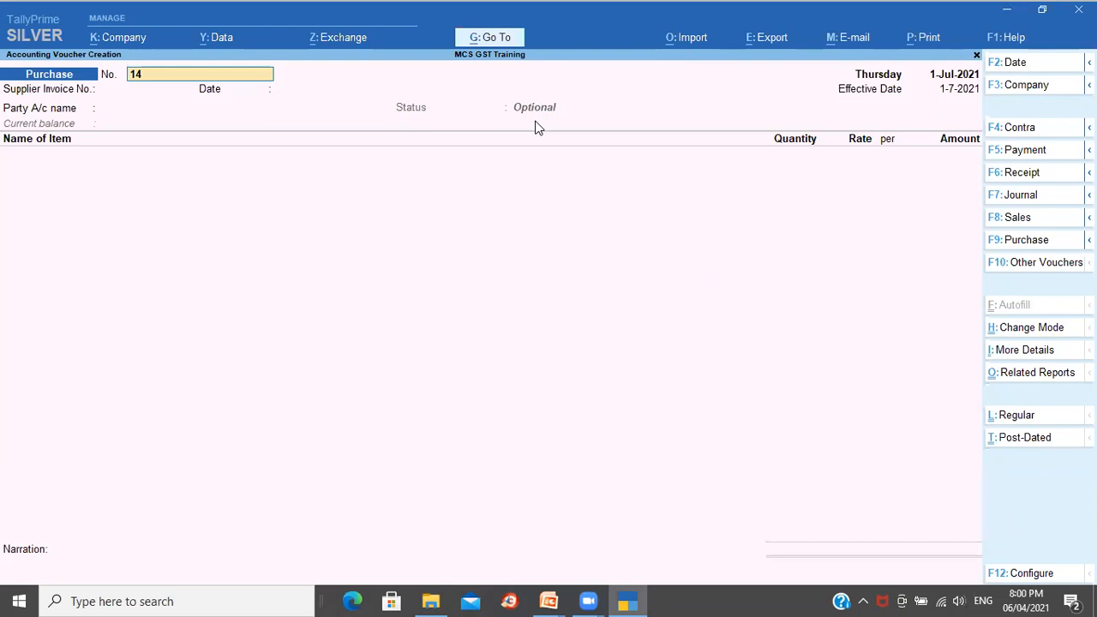
key("Return")
type("3432")
key("Return")
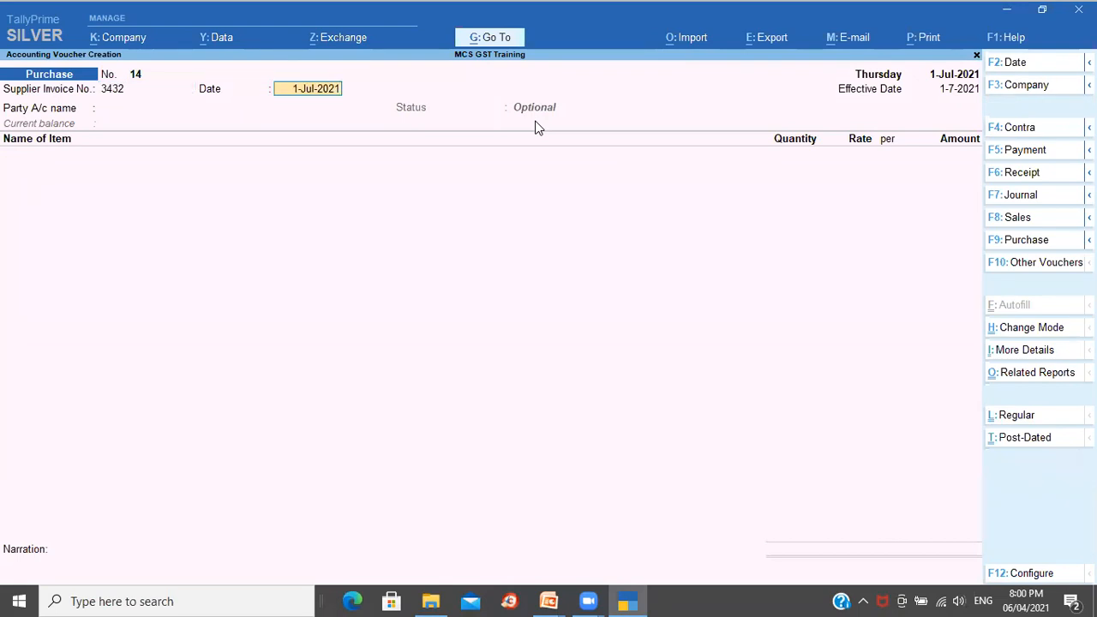
key("Return")
Step: Choose Glovis Inc as the party account and accept the default receipt and party details
key("Down")
key("Down")
key("Down")
key("Down")
key("Return")
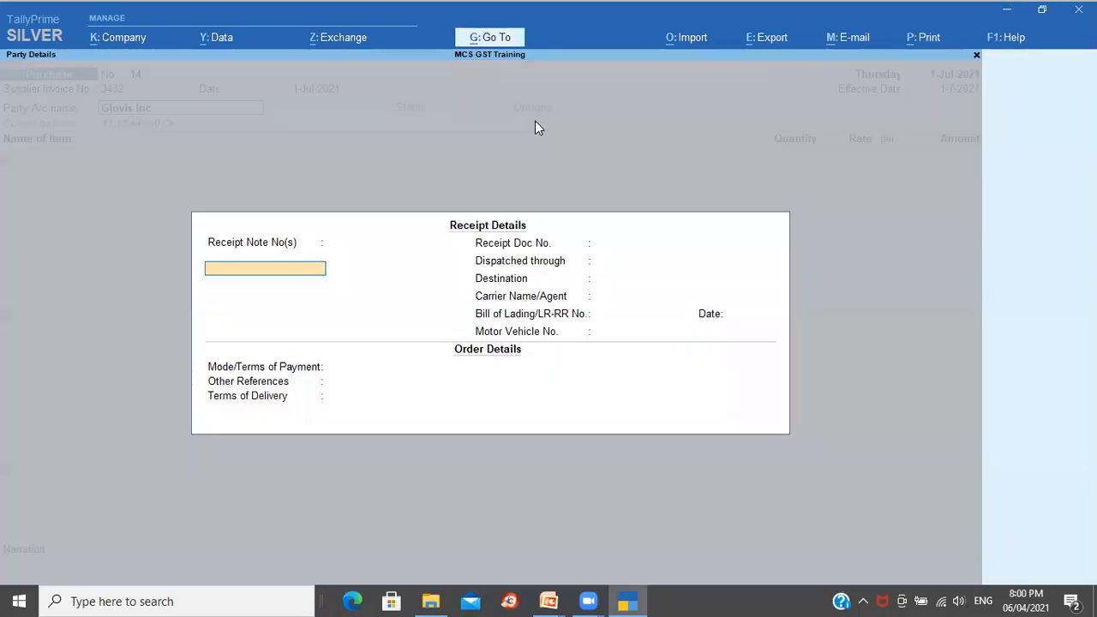
key("ctrl+a")
key("ctrl+a")
Step: Enter 5 Pcs of Sony TV at 12,500.00 each, allocated to the Purchase ledger
type("S")
key("Return")
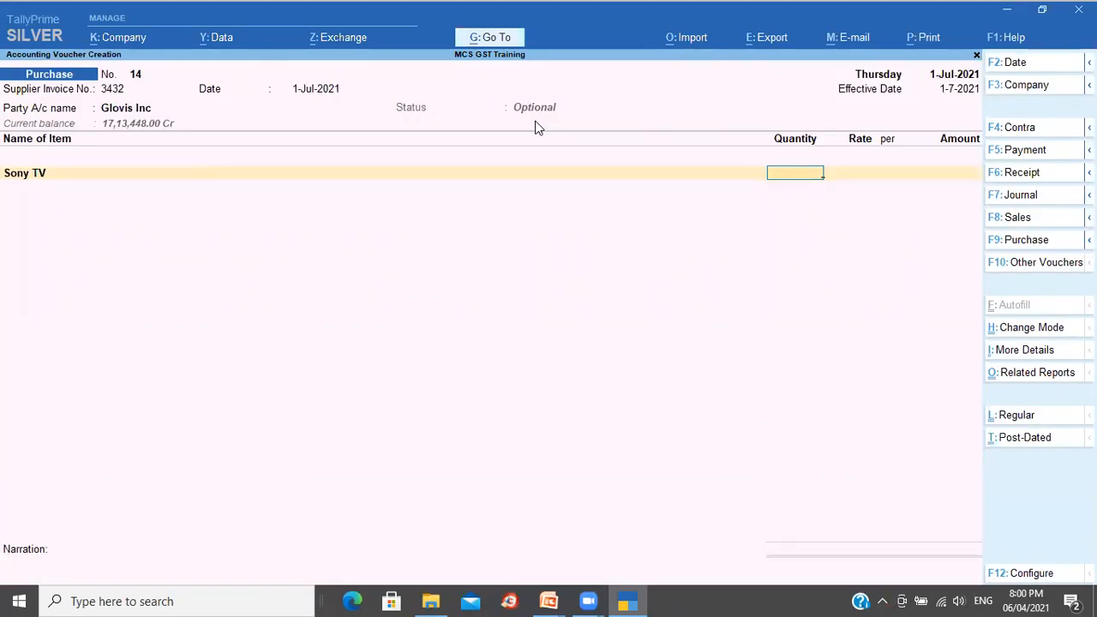
type("5 Pcs")
key("Return")
key("Return")
key("Return")
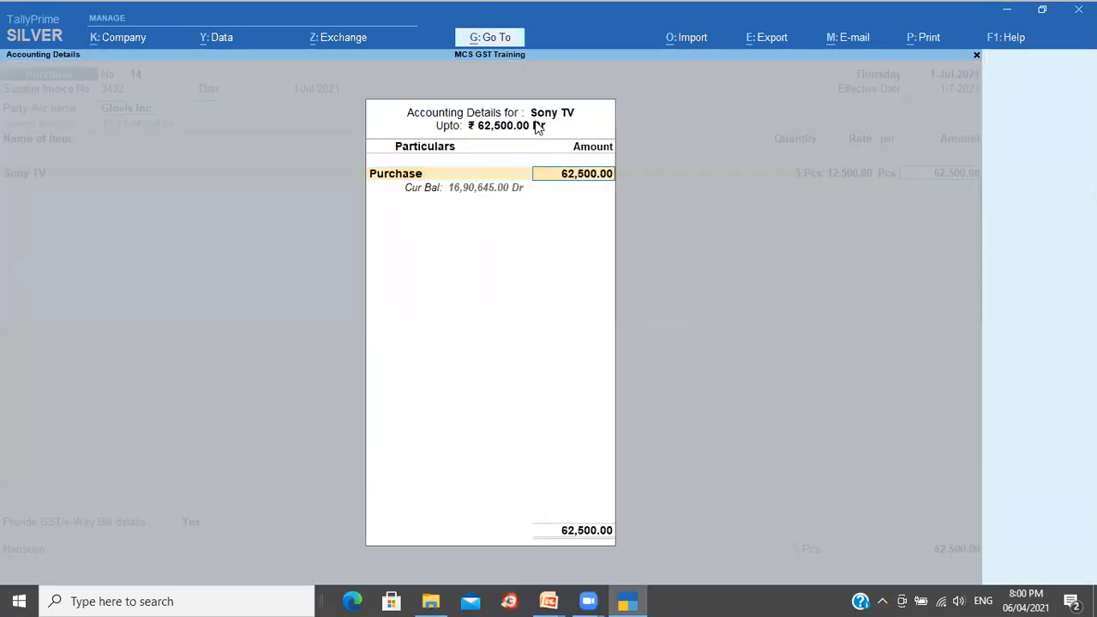
key("Return")
key("Return")
Step: Add the Input CGST and Input SGST ledgers to the purchase voucher and set 'Provide GST/e-Way Bill details' to No
type("In")
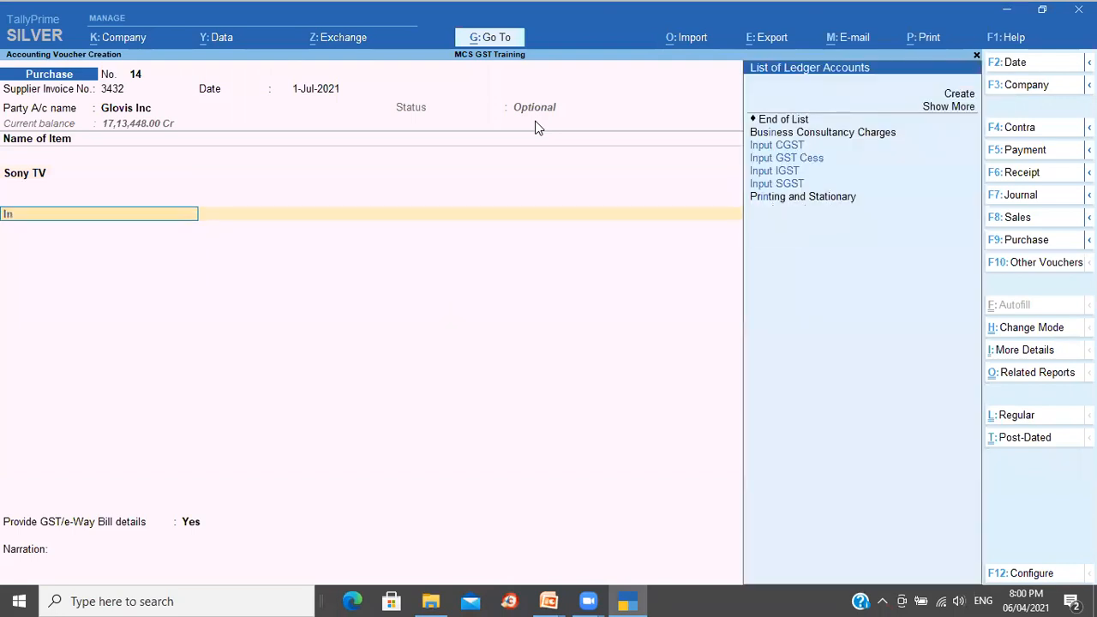
key("Return")
key("Return")
type("Input CGST")
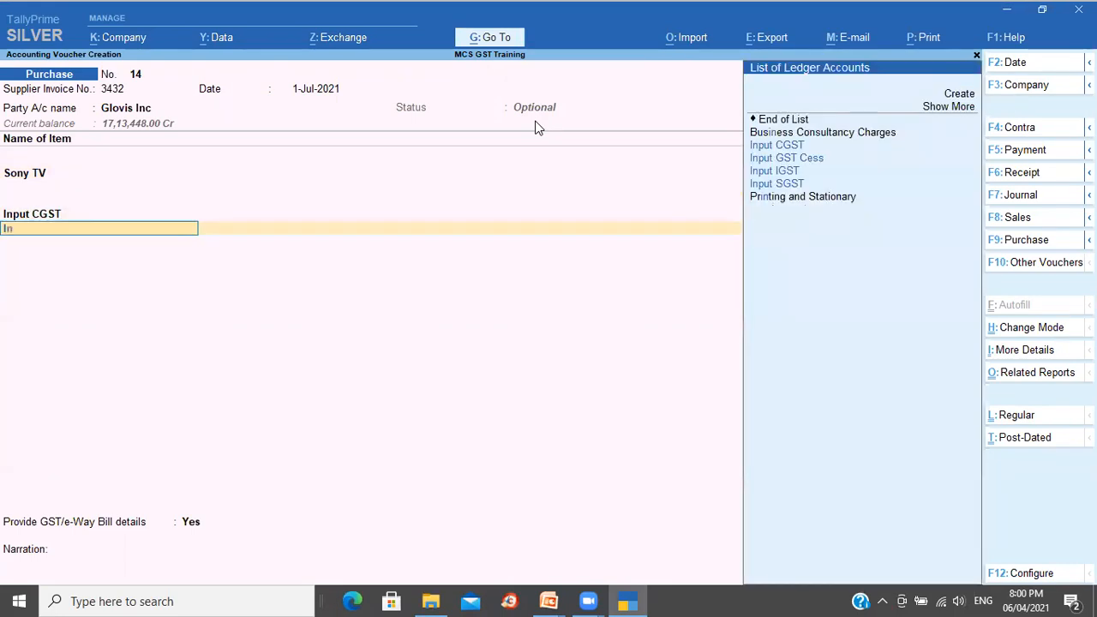
key("Down")
key("Down")
key("Down")
key("Down")
key("Return")
key("Return")
key("Return")
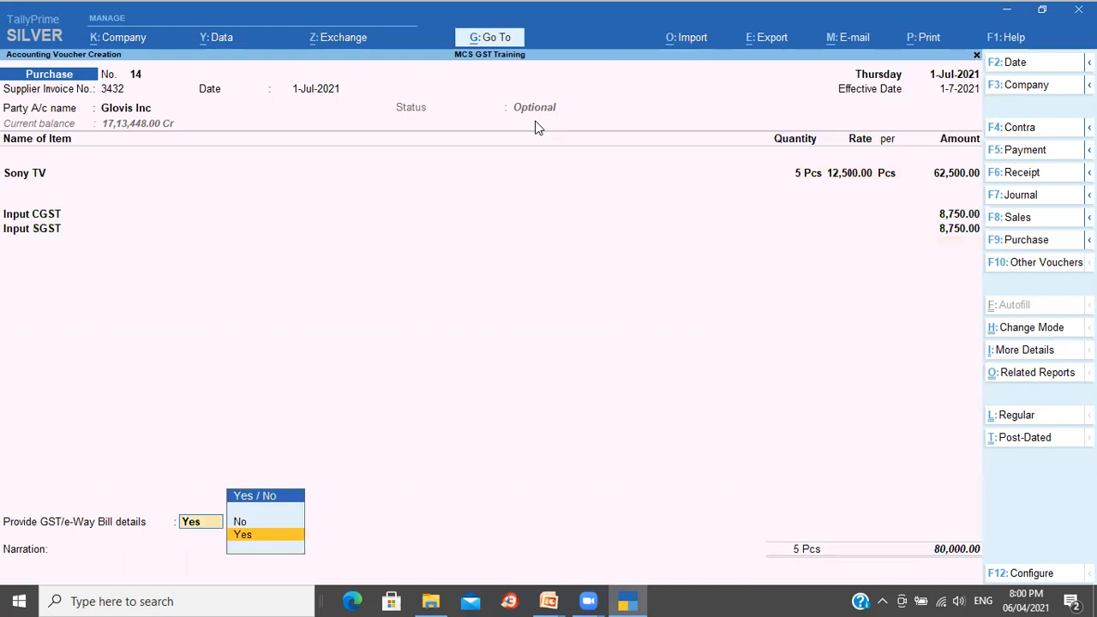
key("Up")
key("Return")
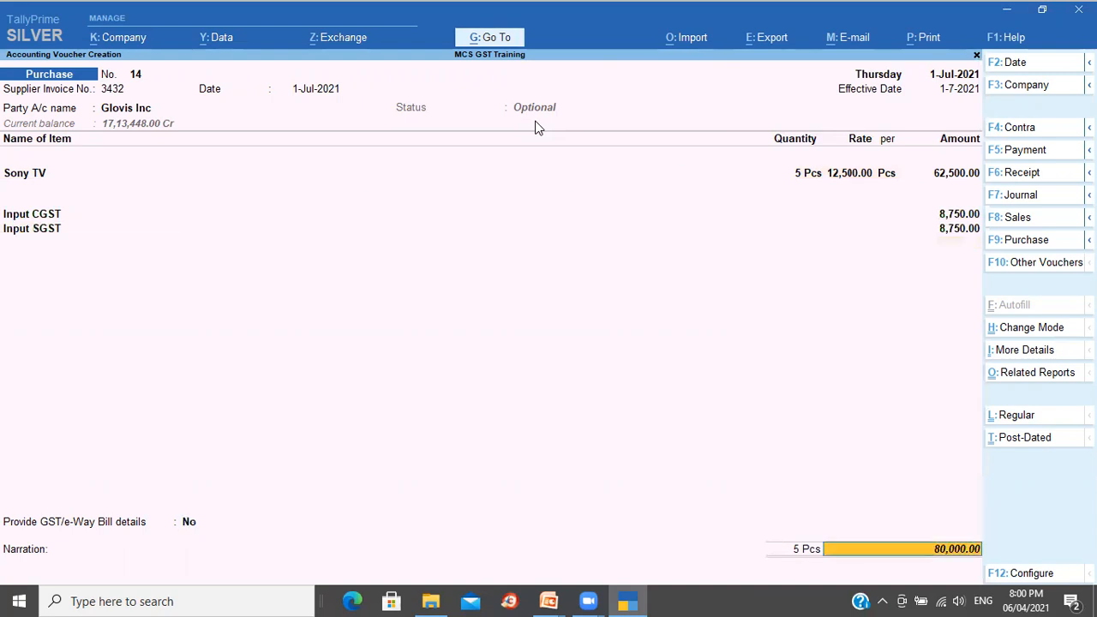
Step: Record the Glovis Inc bill as new reference 3432 with 1 credit day and save the optional purchase voucher
key("Return")
key("Return")
key("Return")
type("1")
key("Return")
key("Return")
key("Return")
key("Return")
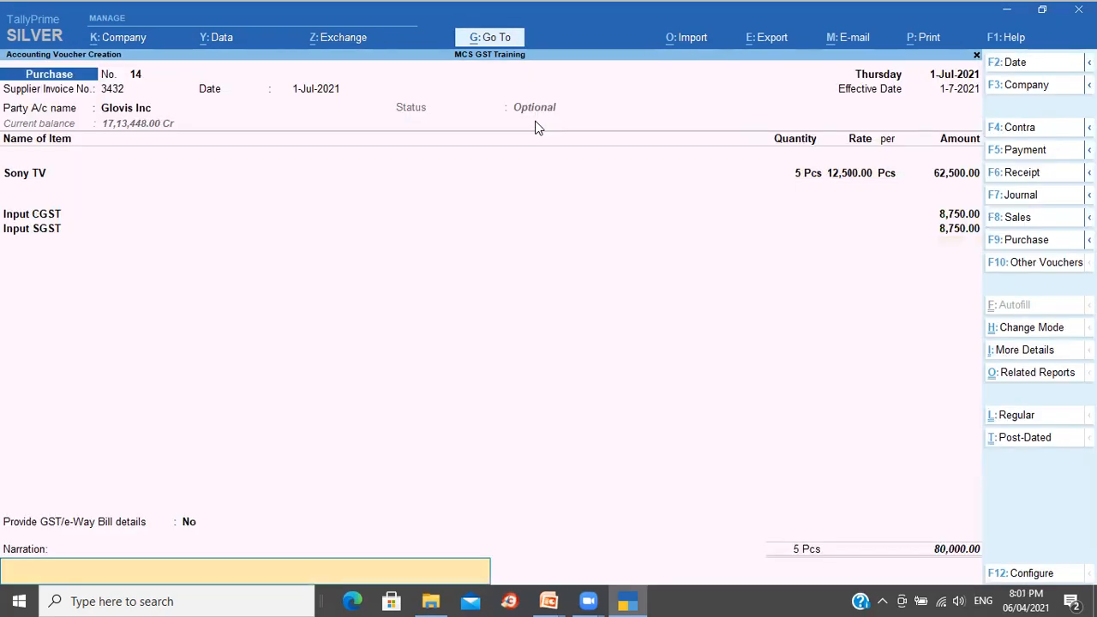
key("Return")
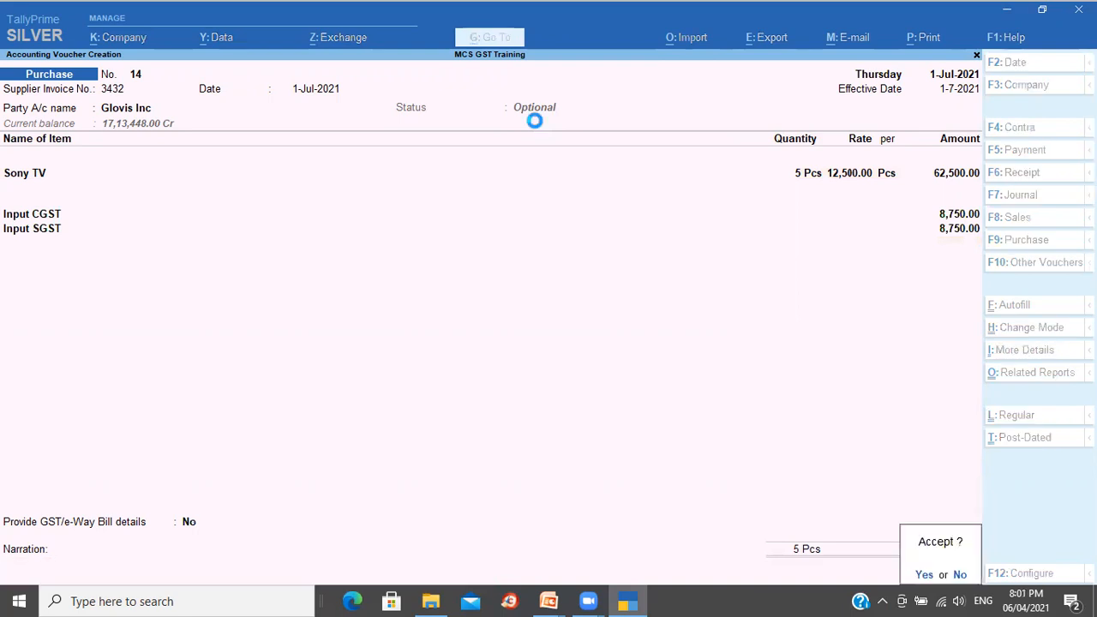
key("Return")
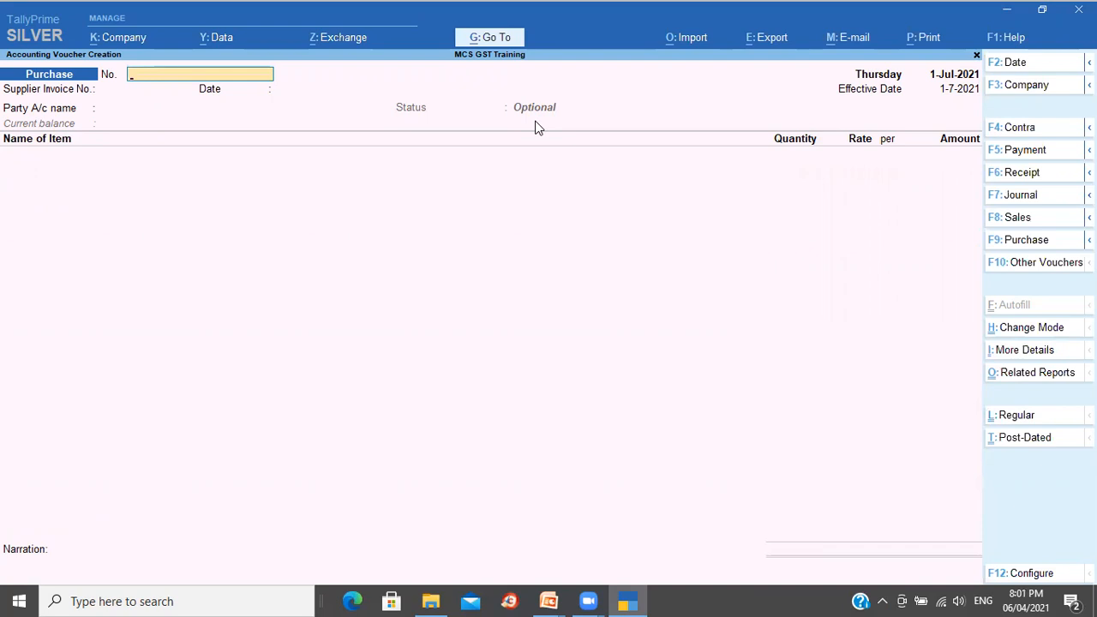
Step: Open optional purchase voucher 14 from the Day Book to review its status, leaving it unaltered
key("Escape")
key("Down")
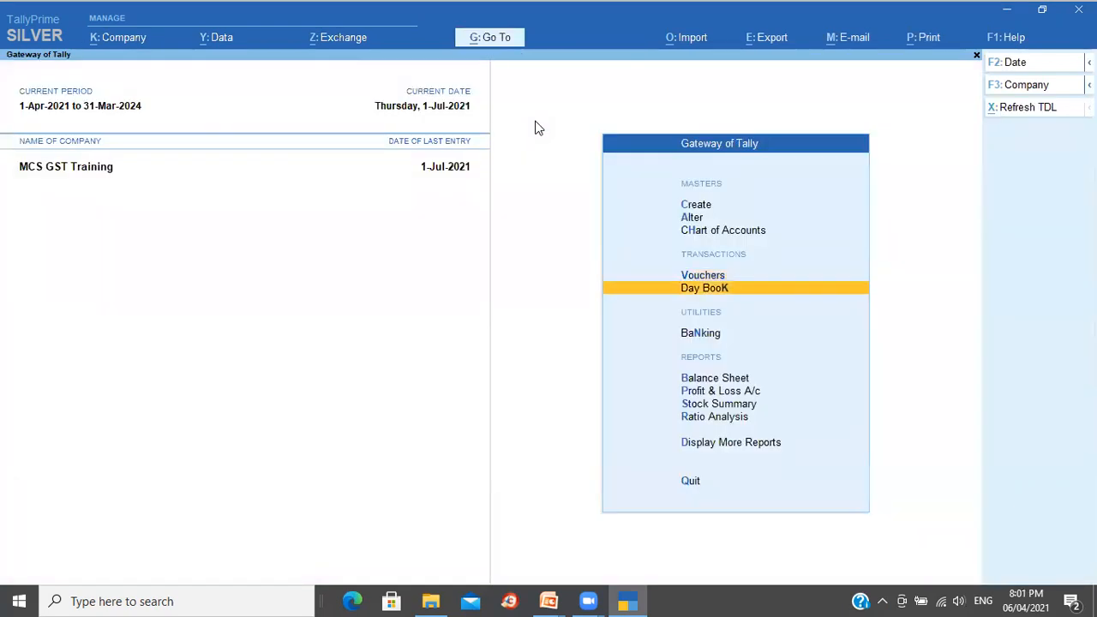
key("Return")
key("Down")
key("Down")
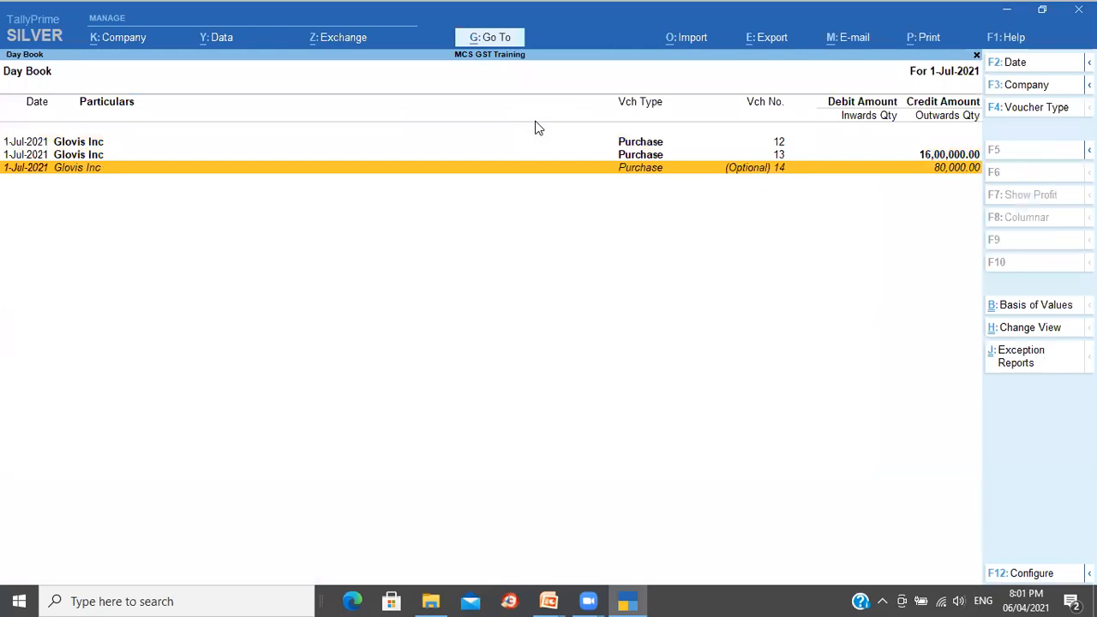
key("Return")
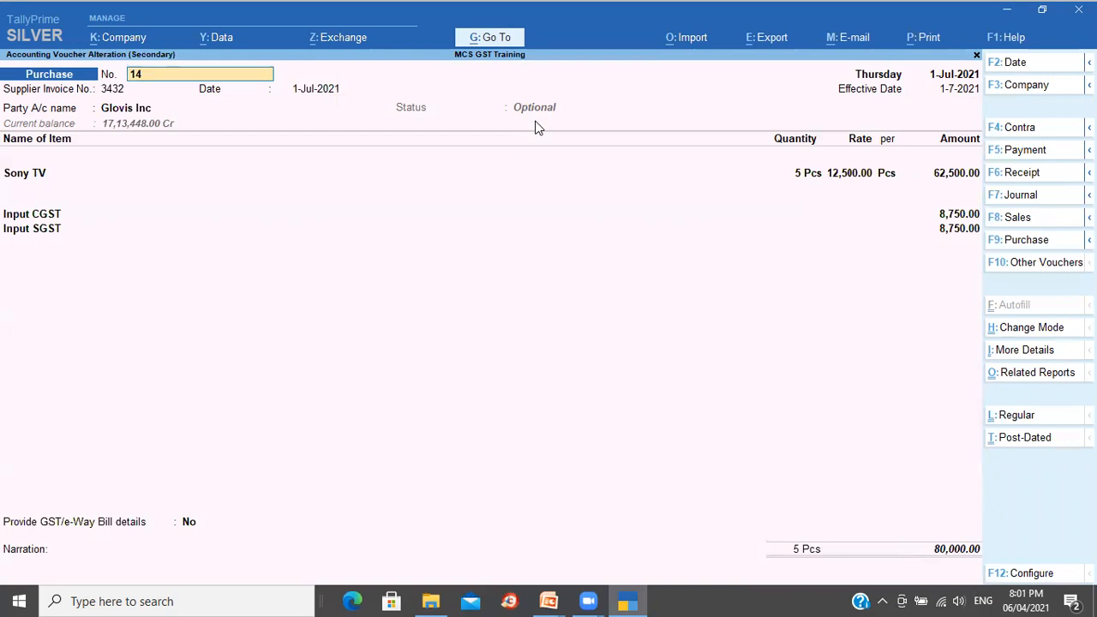
key("Escape")
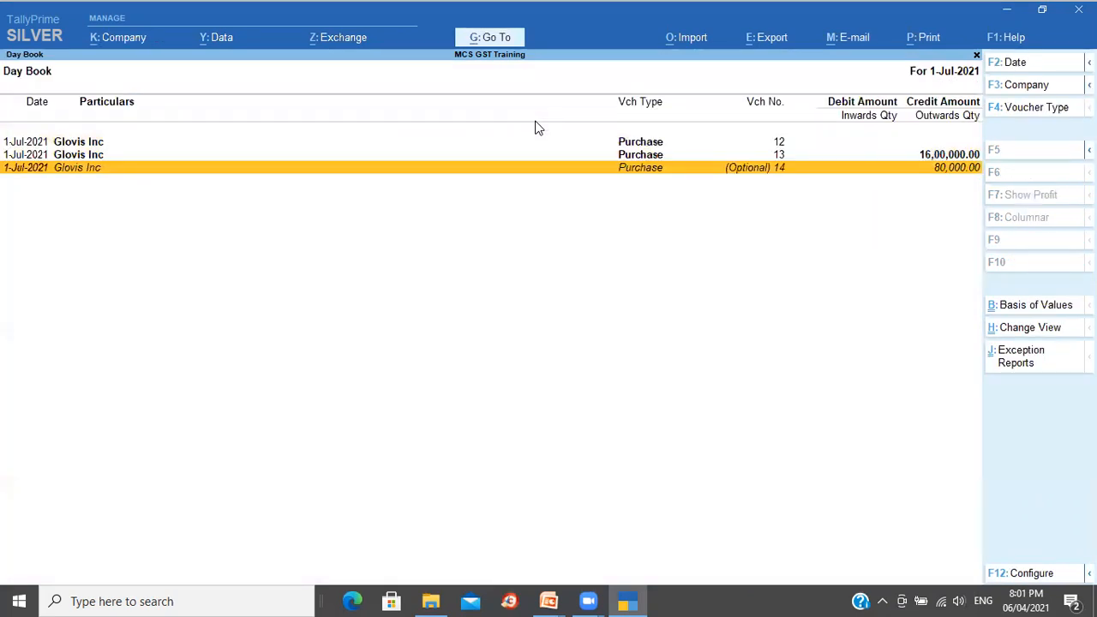
Step: Reopen purchase voucher 14, set the Sony TV rate to 12,250.00 and accept the tax and bill-wise details
key("Return")
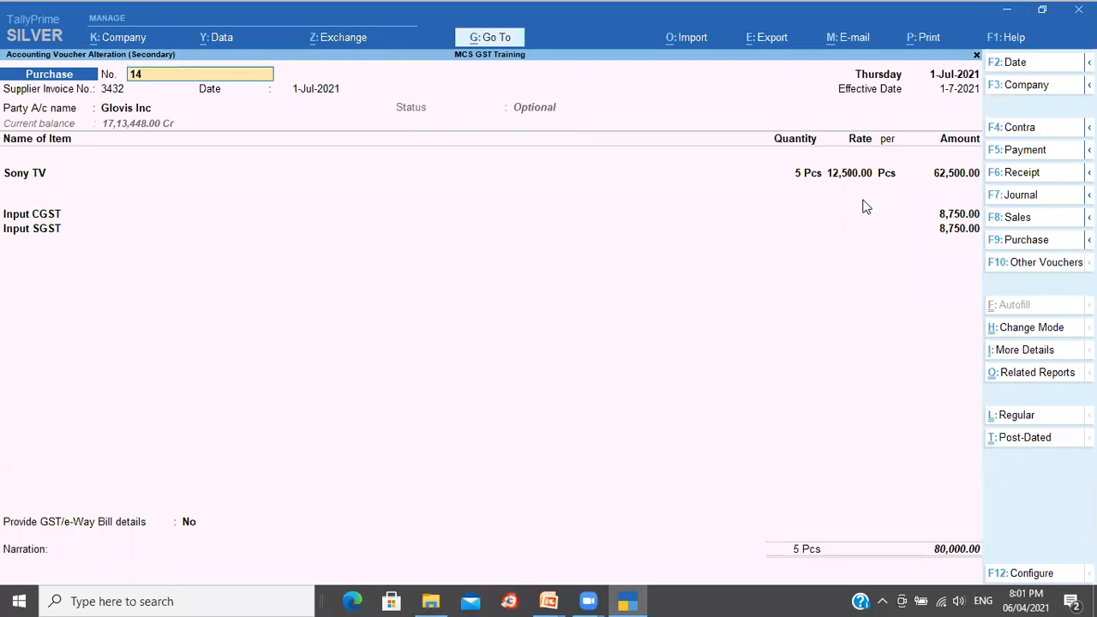
left_click(806, 175)
key("Return")
type("12,2")
type("50")
key("Return")
key("Return")
key("Return")
key("Return")
key("Return")
key("Return")
key("Return")
key("Return")
key("Return")
key("Return")
key("Return")
key("Return")
key("Return")
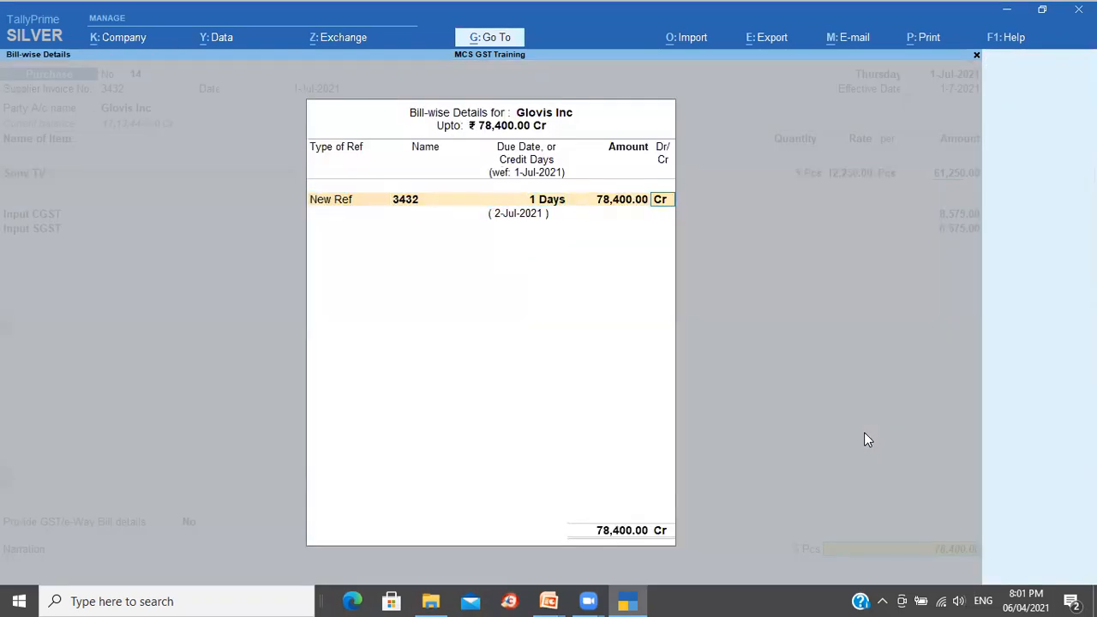
key("Return")
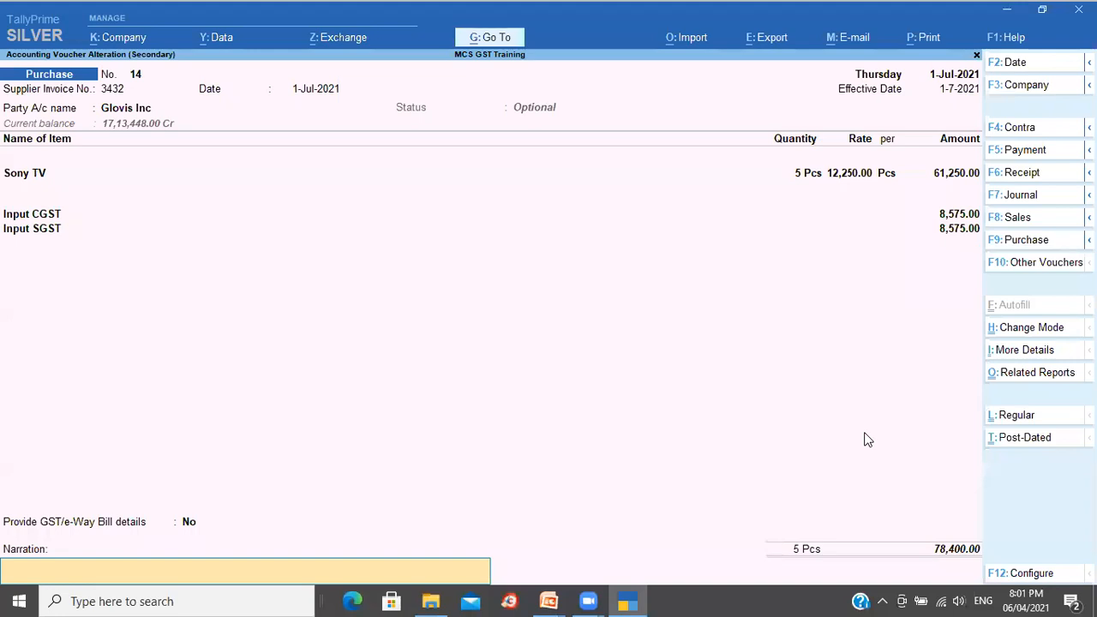
Step: Convert purchase voucher 14 from Optional to Regular and save it
left_click(1023, 420)
key("Return")
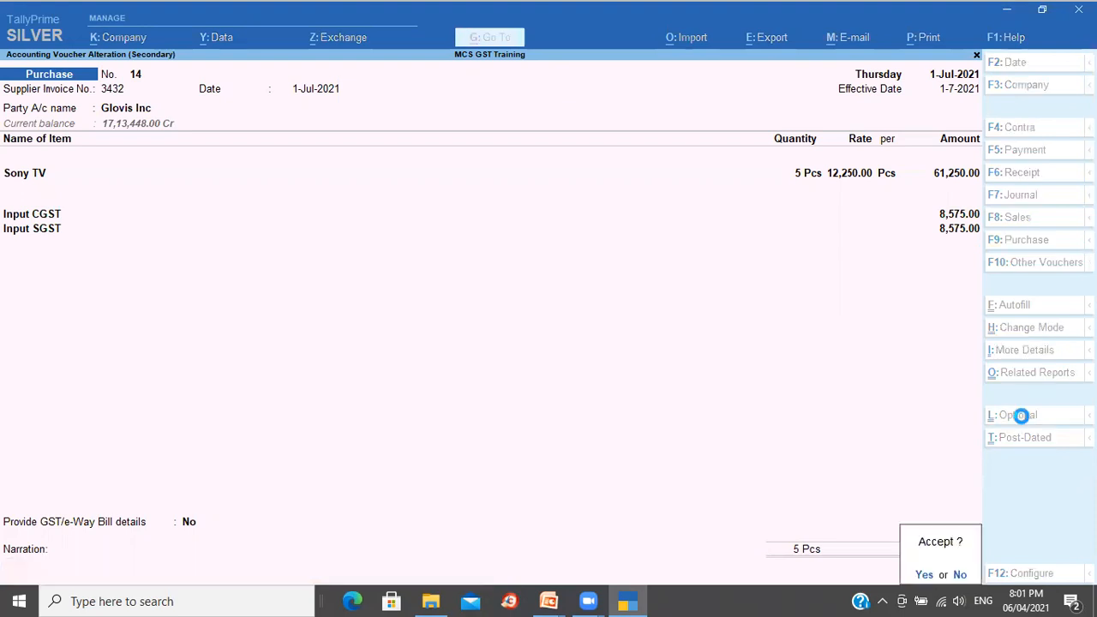
key("Return")
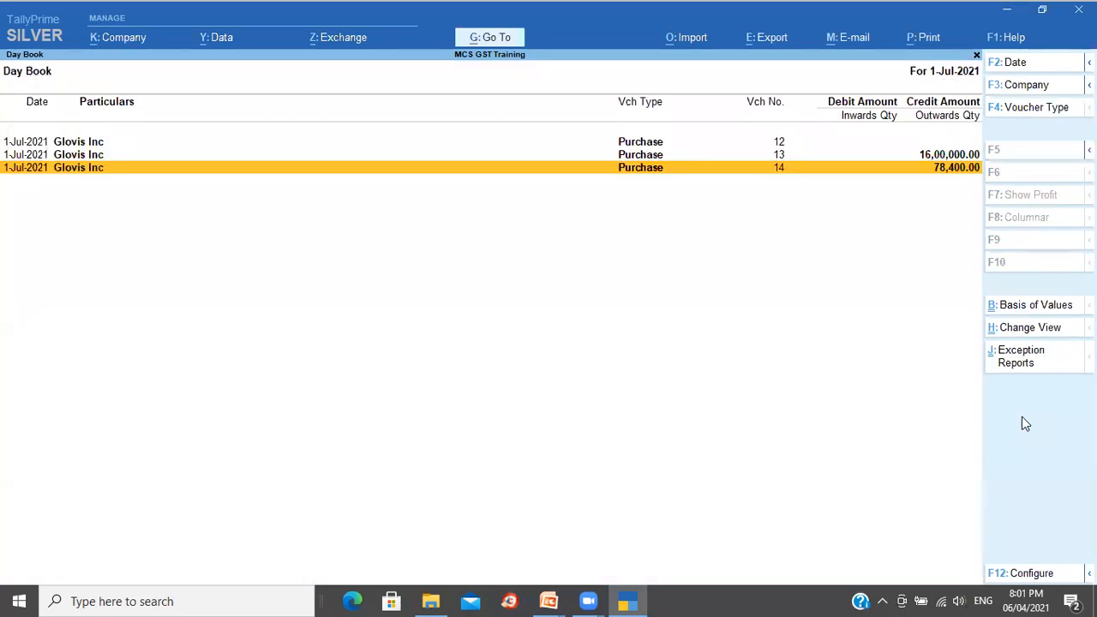
Step: Open the Stock Summary report and drill down to the monthly summary of Sony TV
key("Escape")
key("Down")
key("Down")
key("Down")
key("Down")
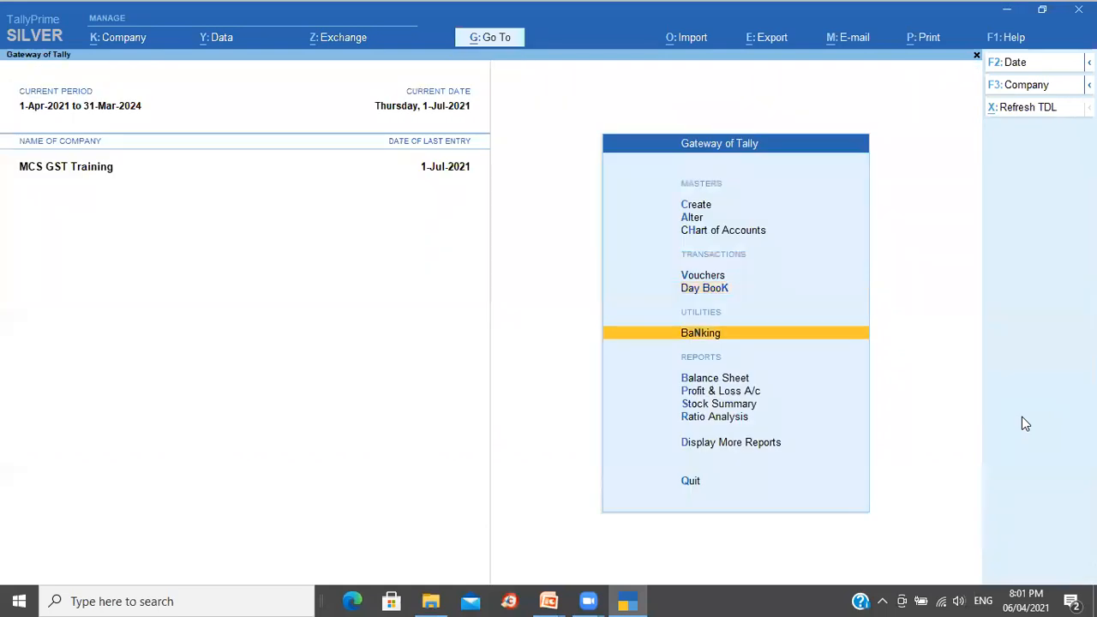
key("Return")
key("Down")
key("Down")
key("Down")
key("Down")
key("Down")
key("Down")
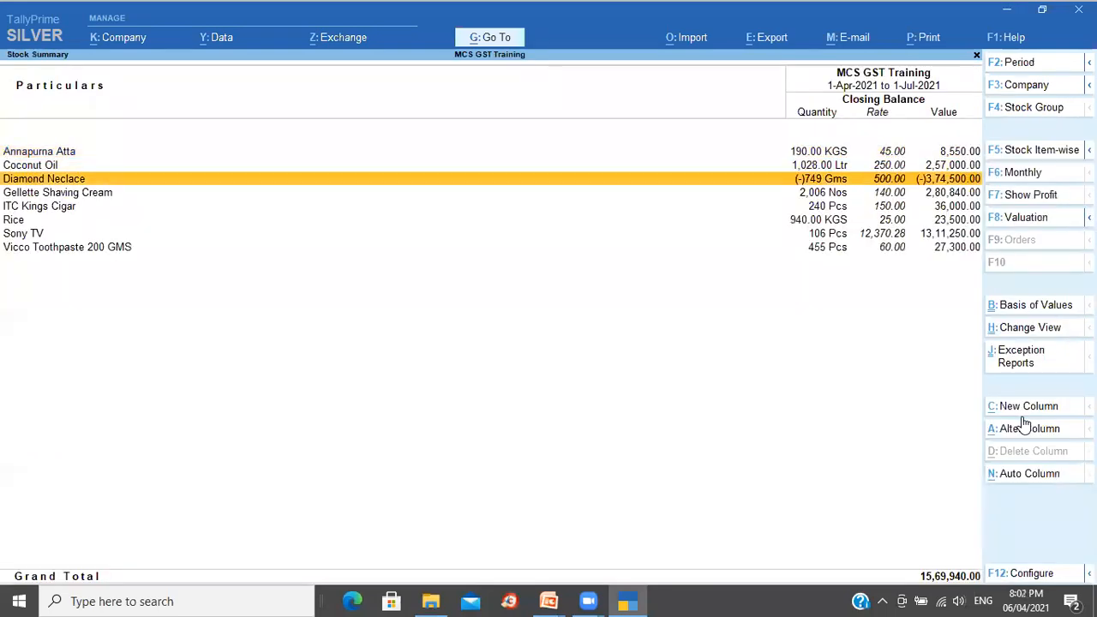
key("Return")
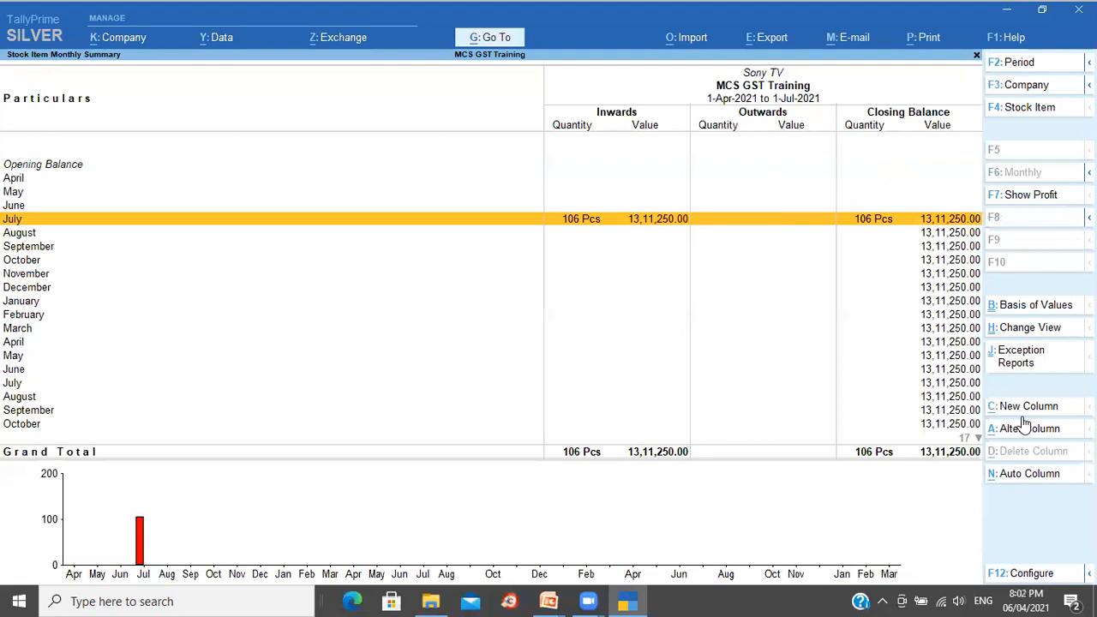
Step: Examine the July vouchers for Sony TV, including purchase voucher 14, and return to the Gateway of Tally
key("Return")
key("Down")
key("Down")
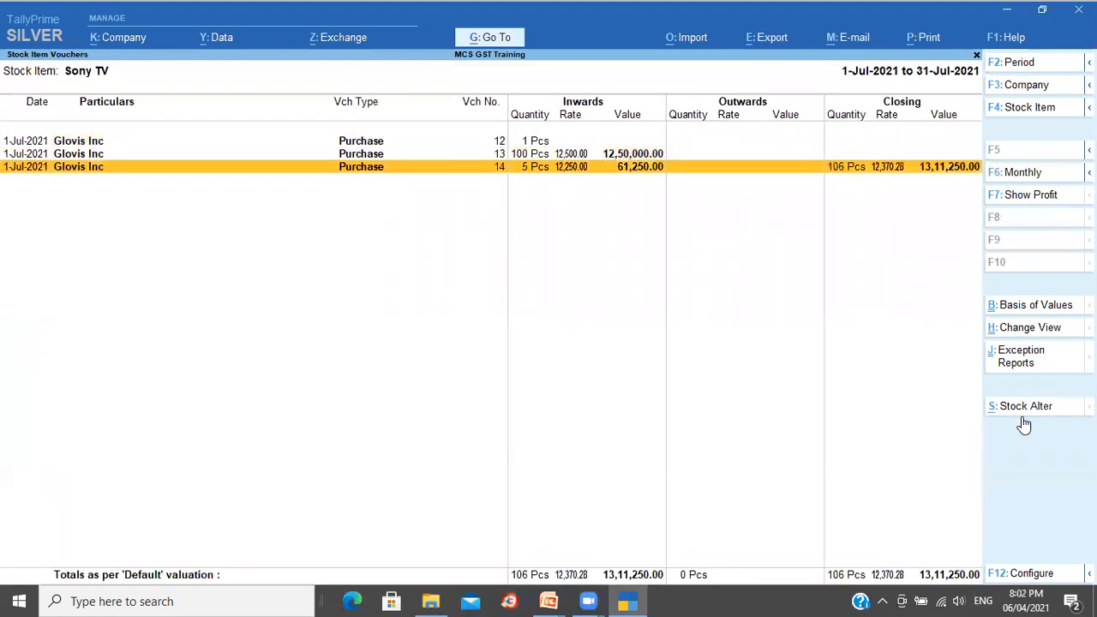
key("Return")
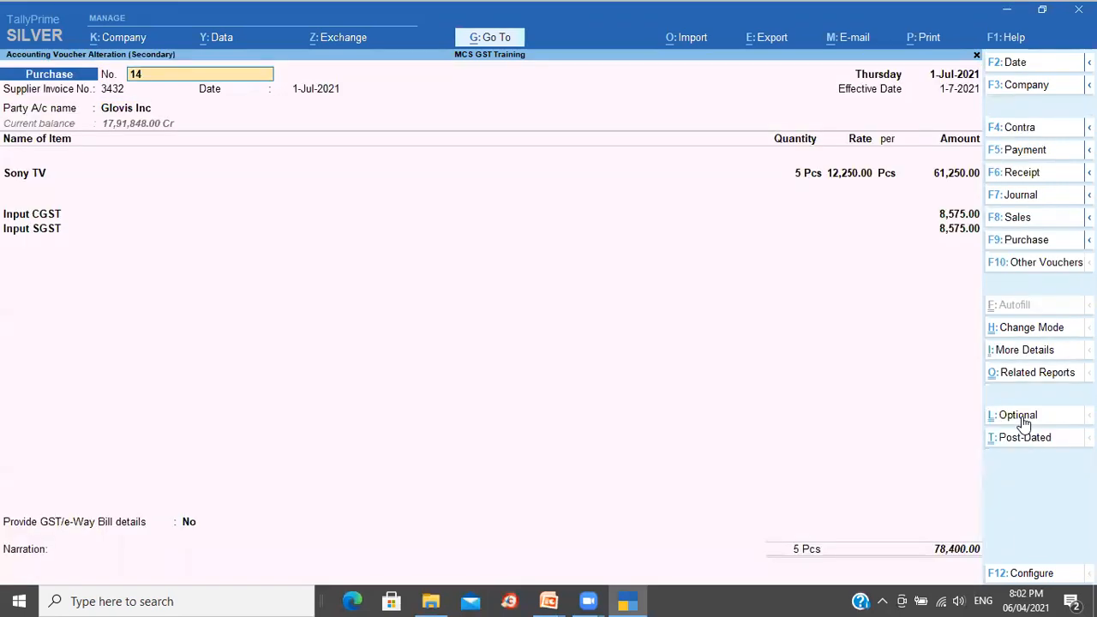
key("Escape")
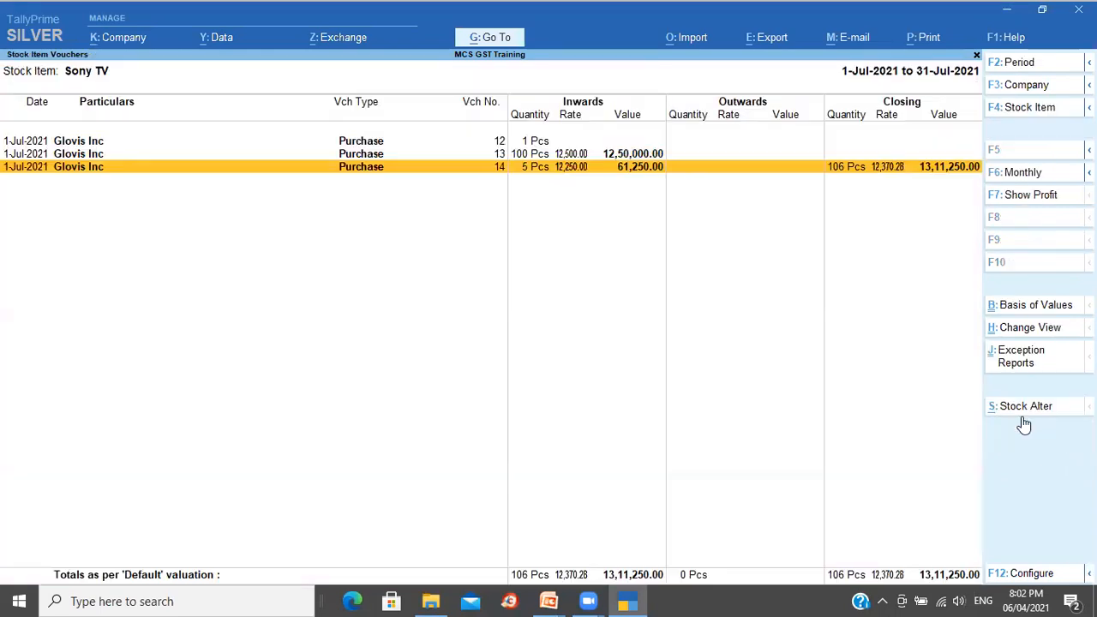
key("Escape")
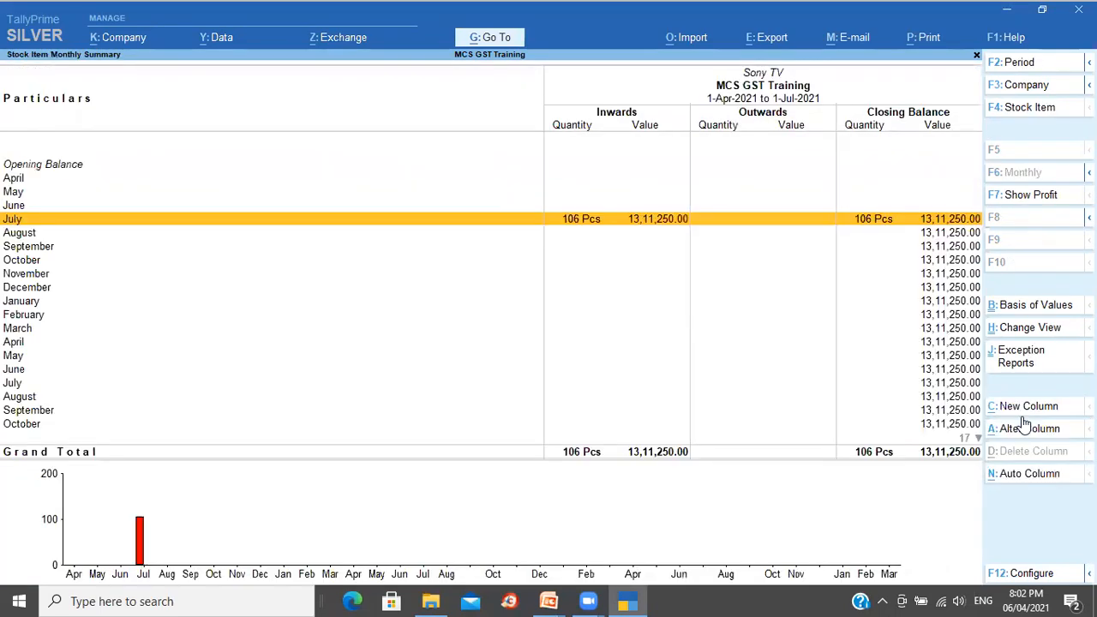
key("Escape")
key("Escape")
key("Escape")
key("Escape")
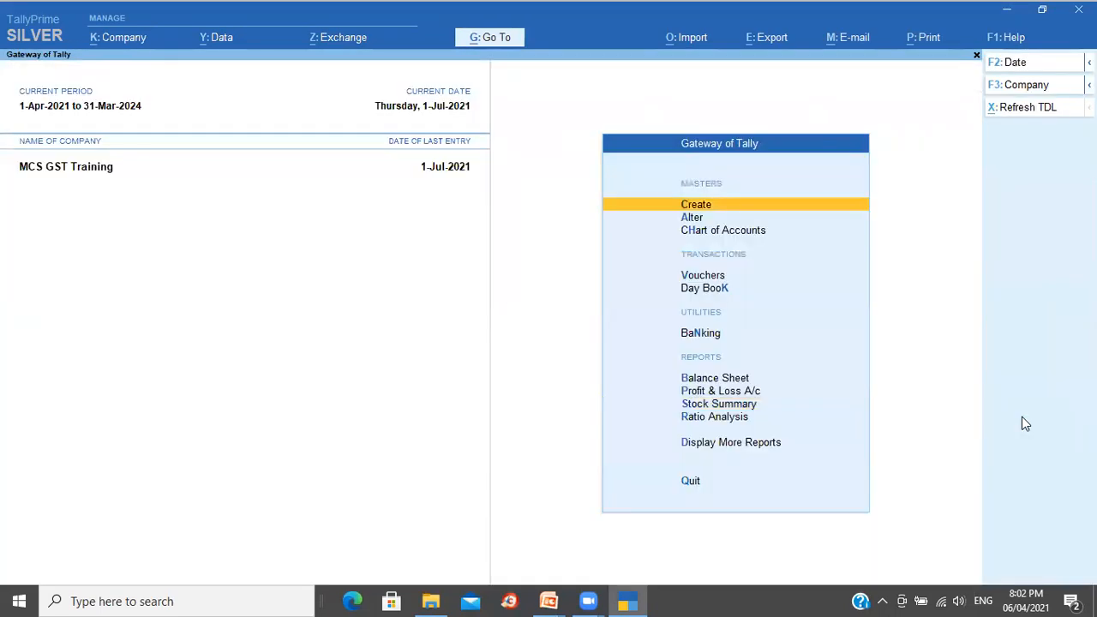
Step: Switch to the PowerPoint slide on common voucher type options, end the slide show and return to TallyPrime
key("alt+Tab")
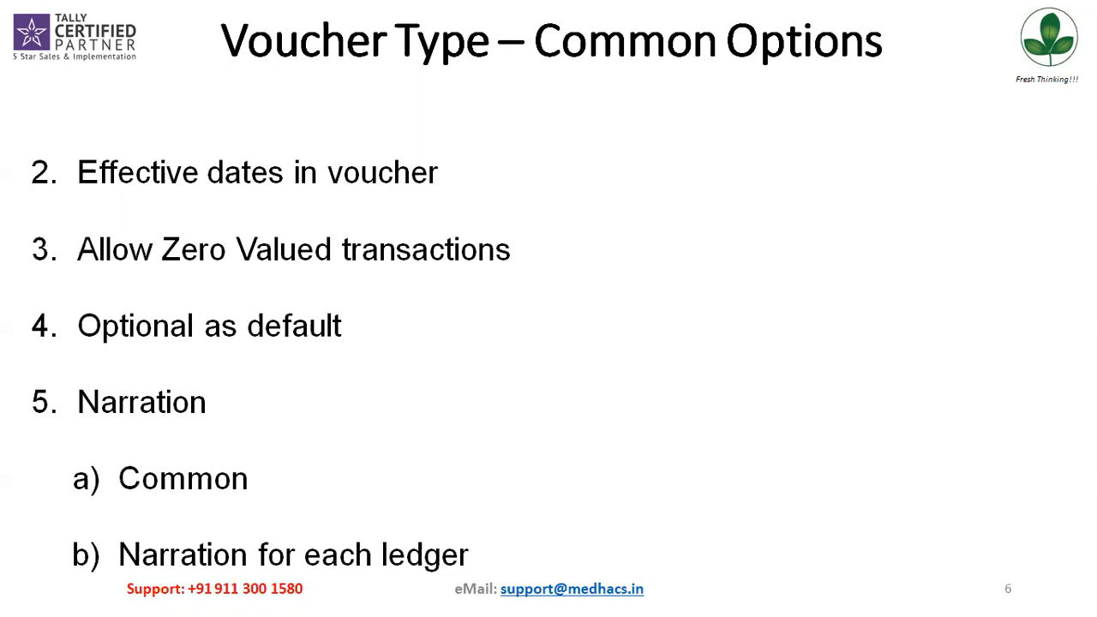
key("Escape")
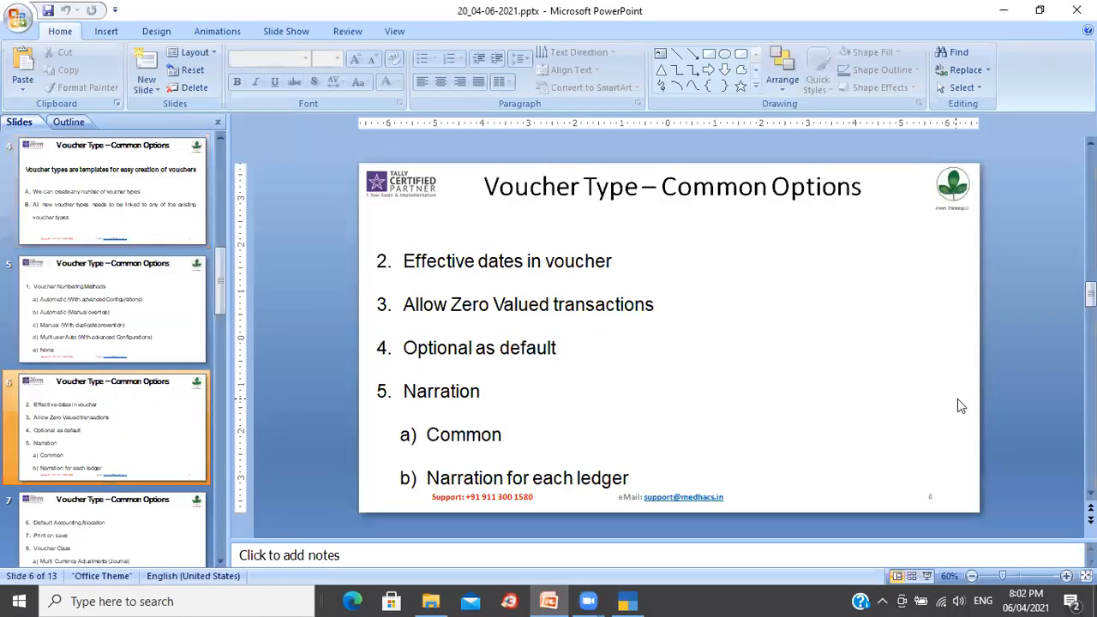
key("alt+Tab")
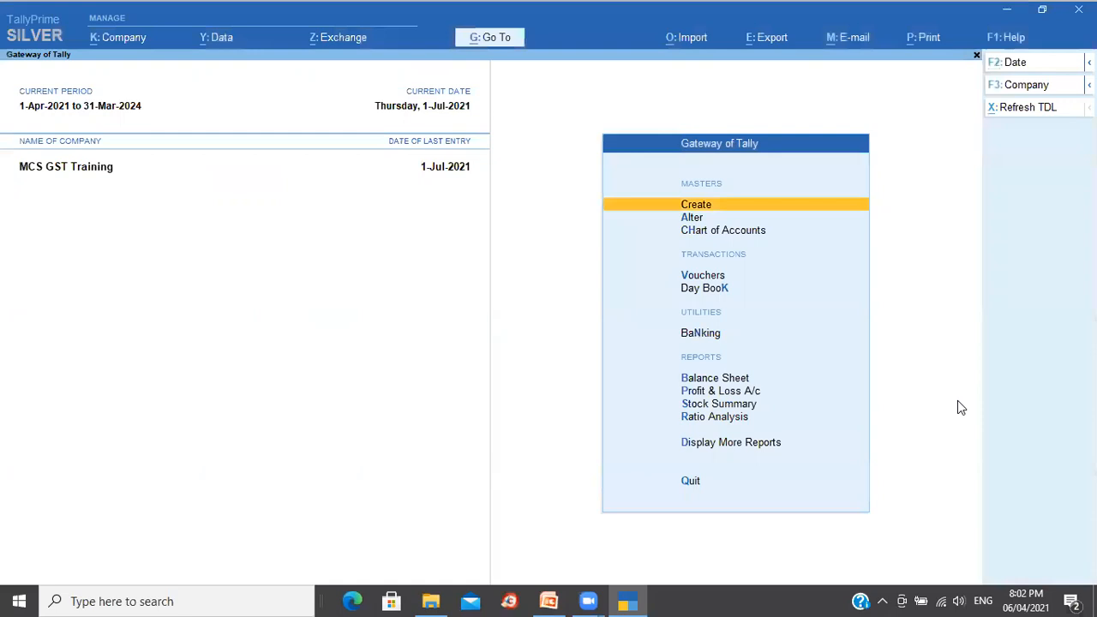
key("v")
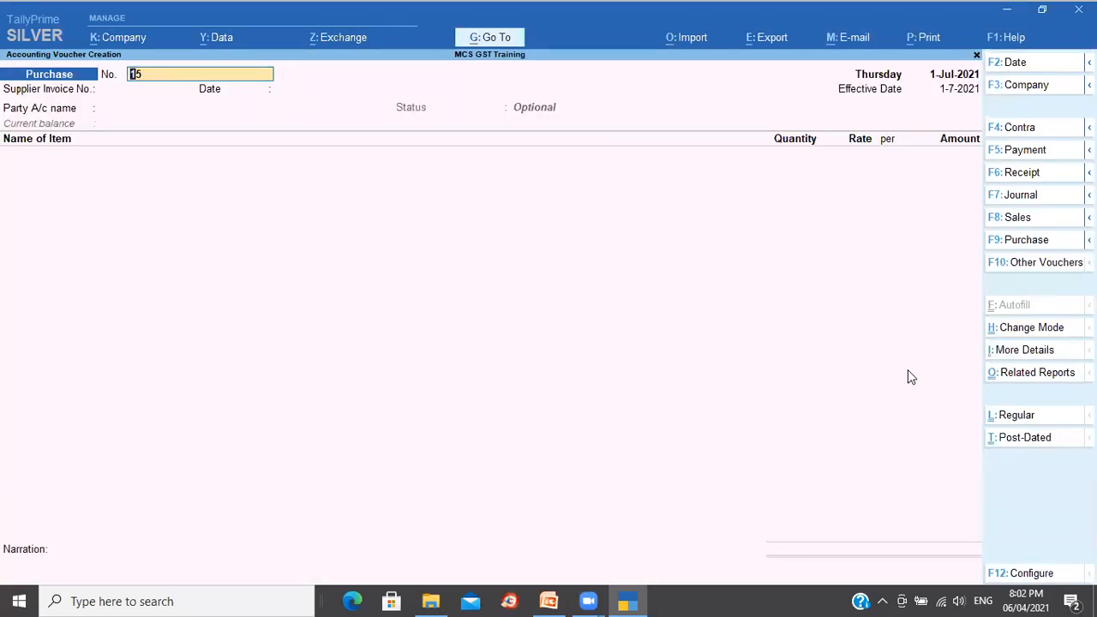
key("Escape")
key("Escape")
key("Return")
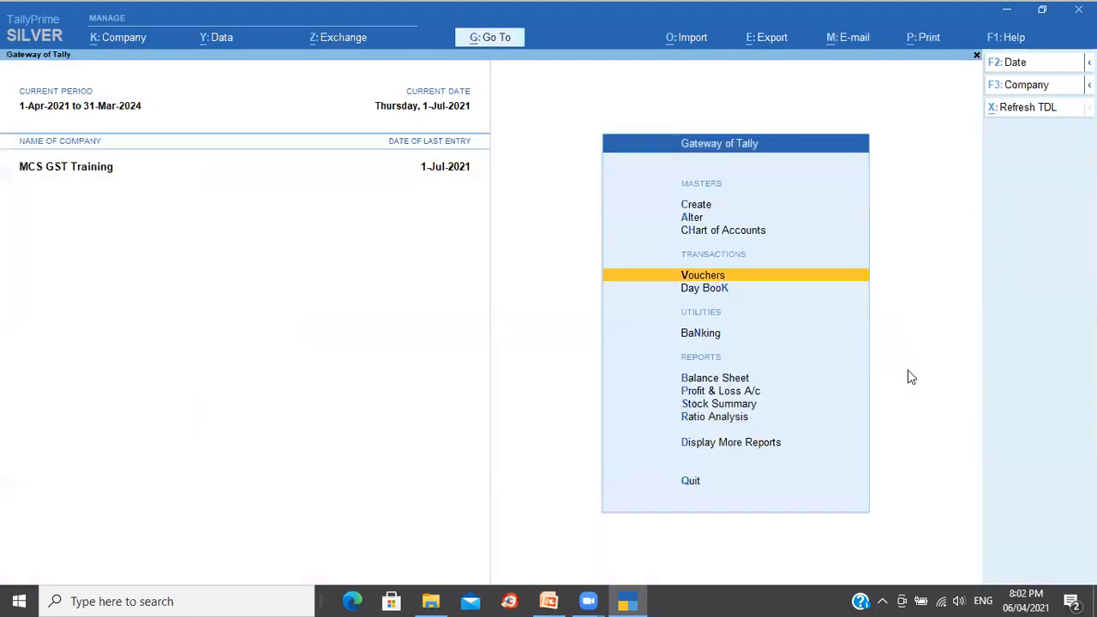
Step: Start a new Journal voucher and leave its reference number blank
key("Return")
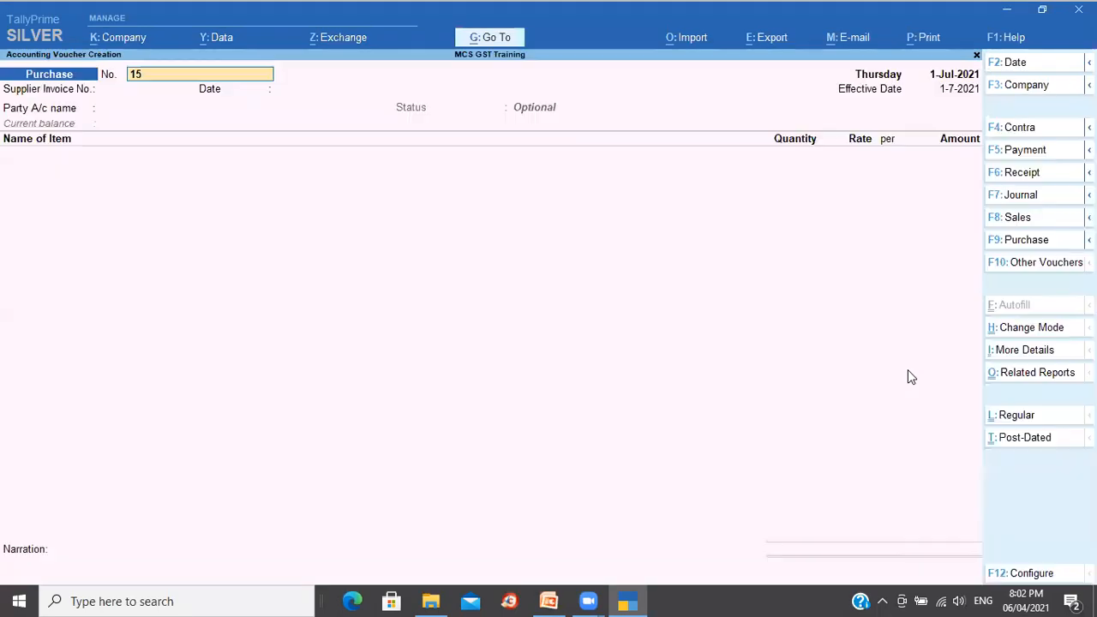
left_click(1037, 195)
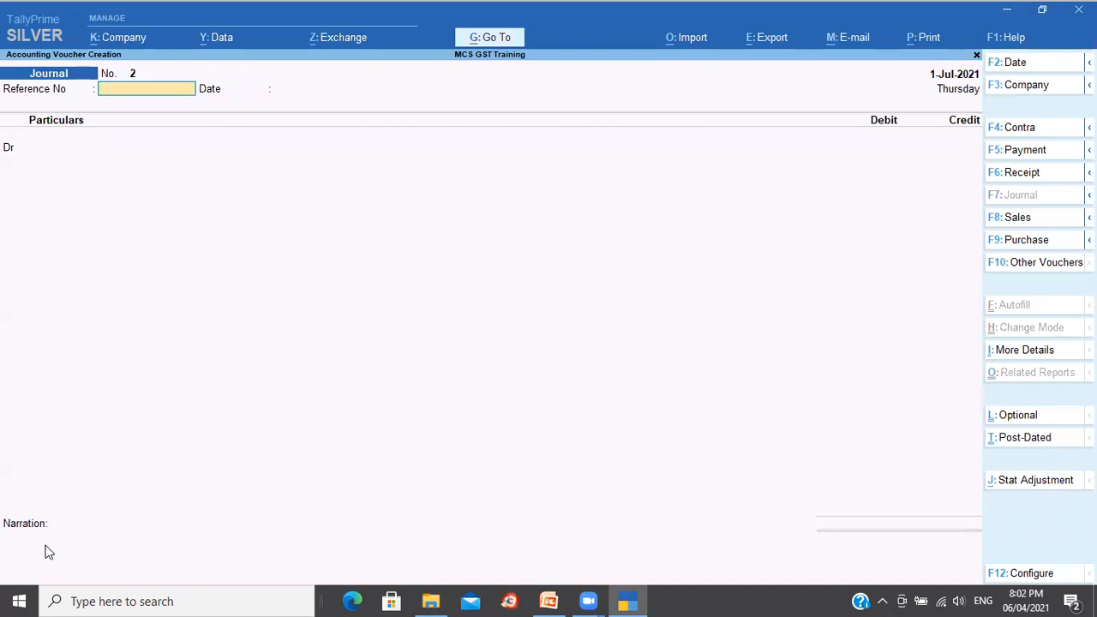
key("Return")
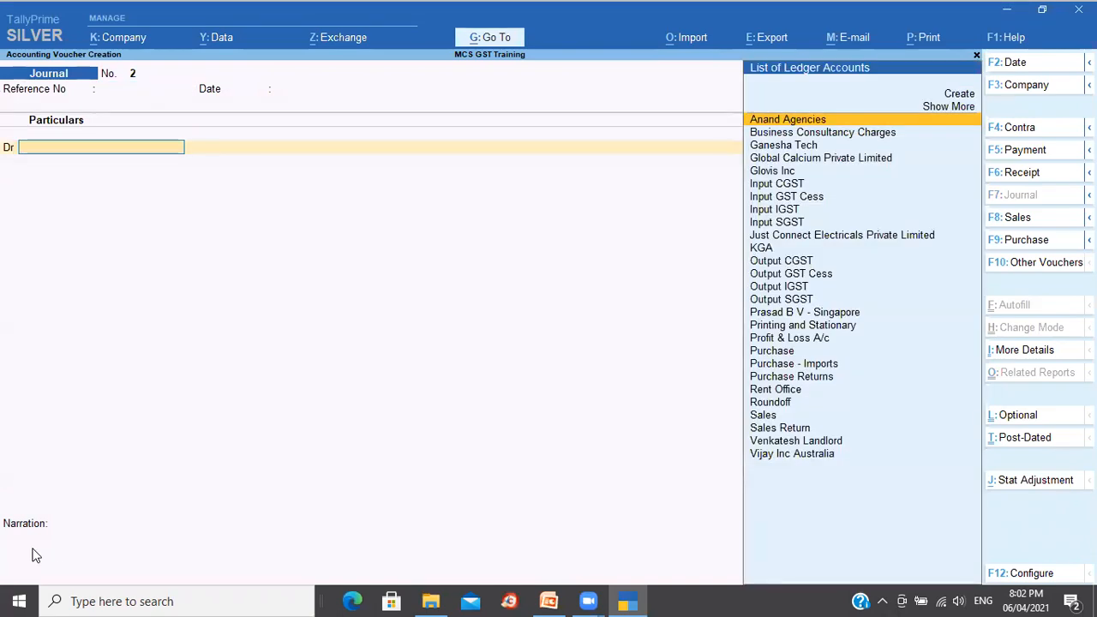
Step: Debit Anand Agencies with 15,000.00 against its pending bill 343
key("Return")
key("Return")
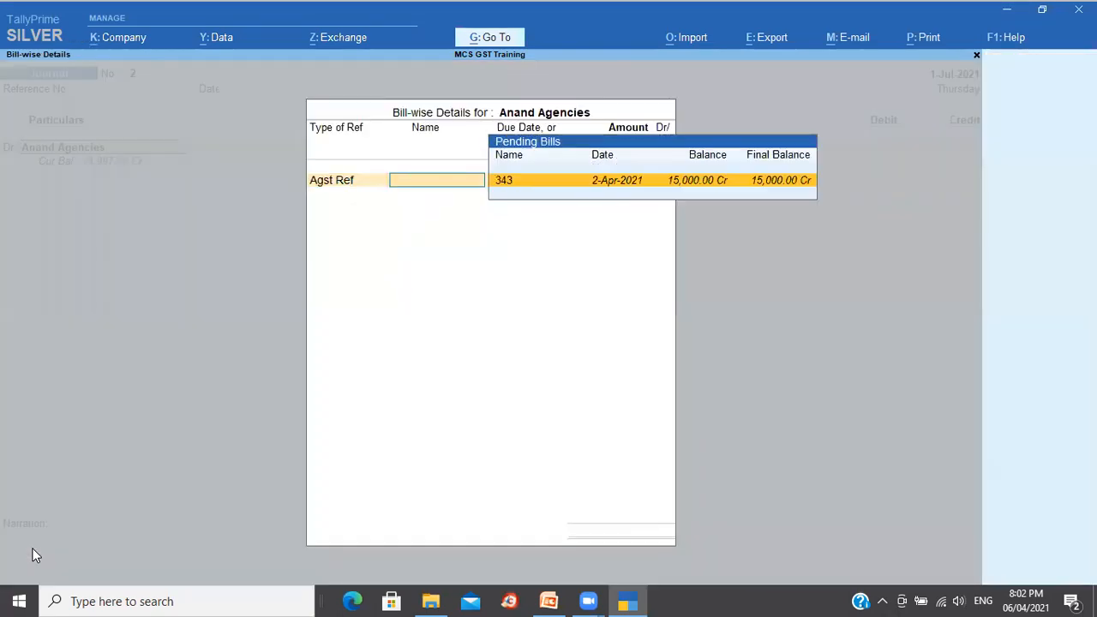
key("Return")
key("Return")
key("Return")
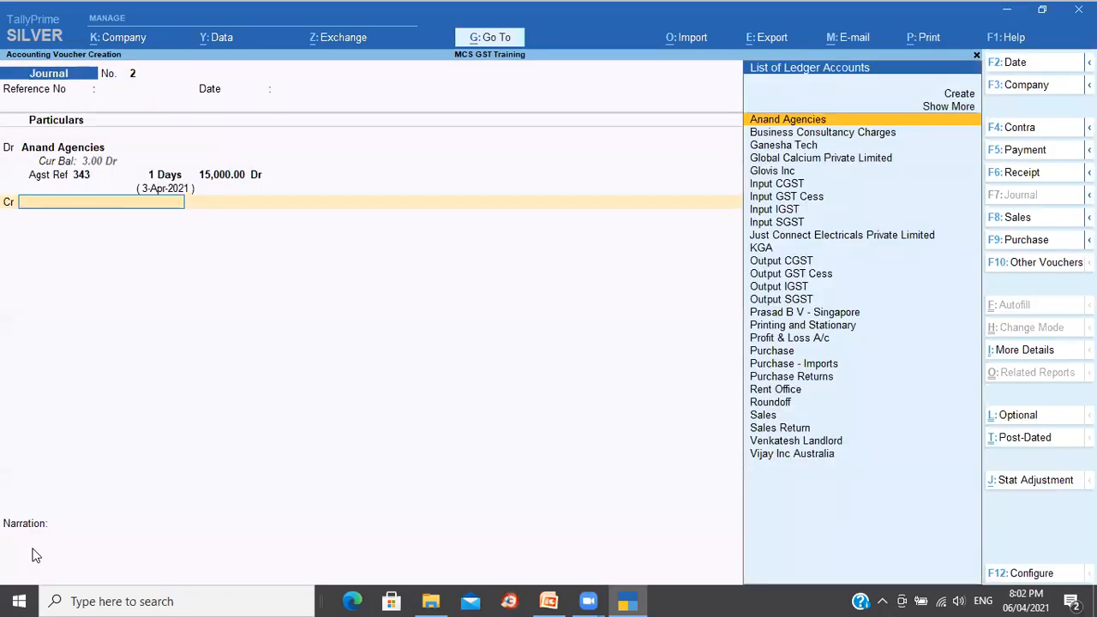
Step: Credit Glovis Inc with 15,000.00 on account, and discard the journal voucher without saving
key("Down")
key("Down")
key("Down")
key("Down")
key("Return")
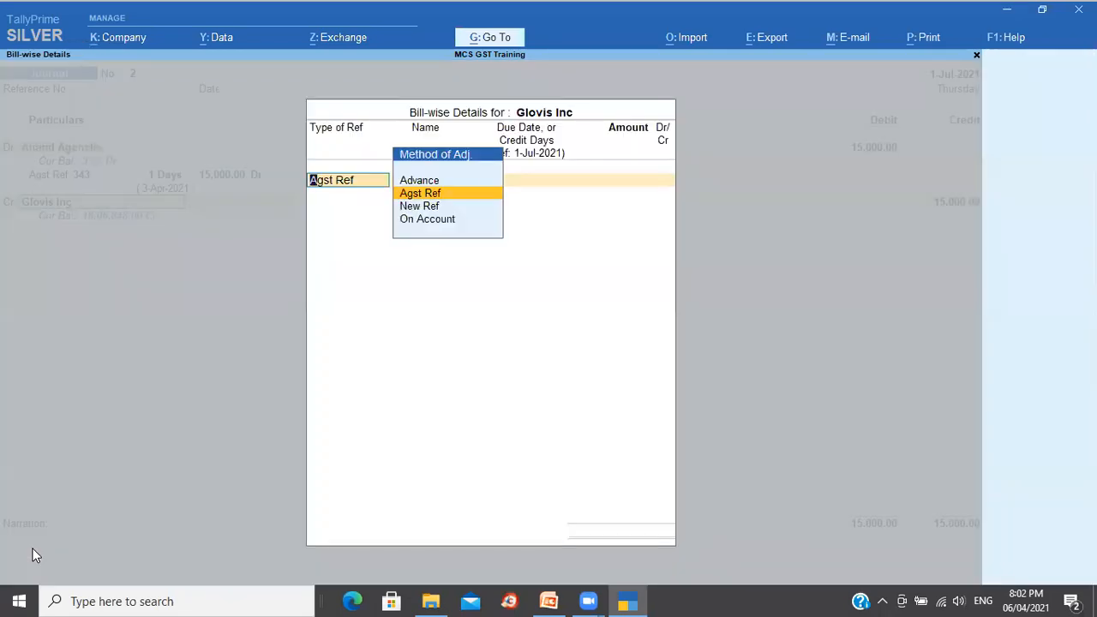
key("Down")
key("Down")
key("Return")
type("150000.00")
key("Return")
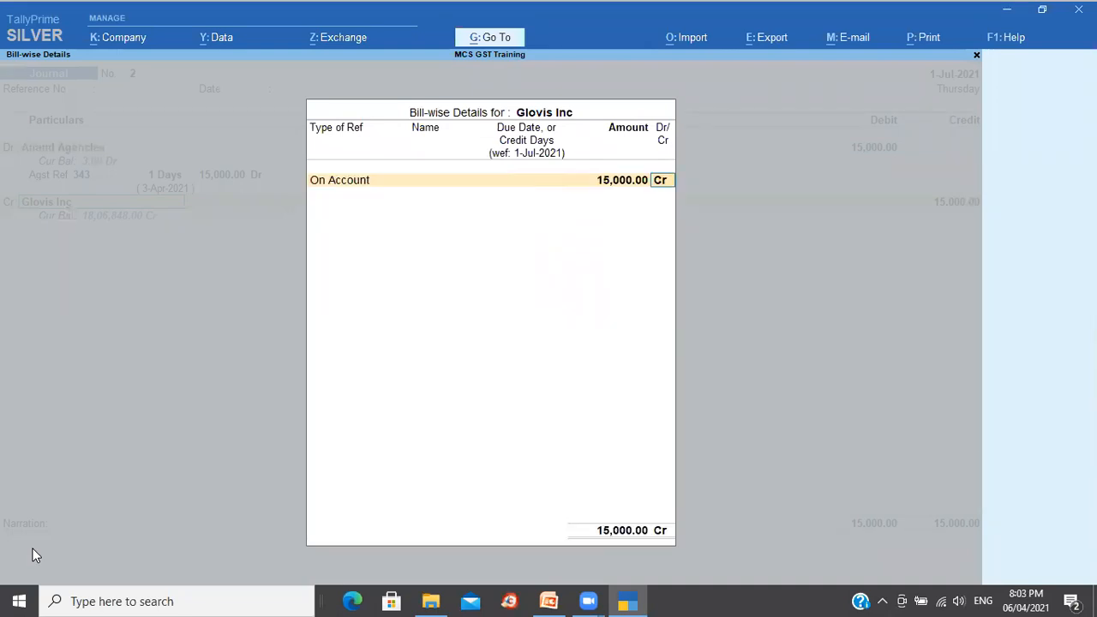
key("Return")
key("Return")
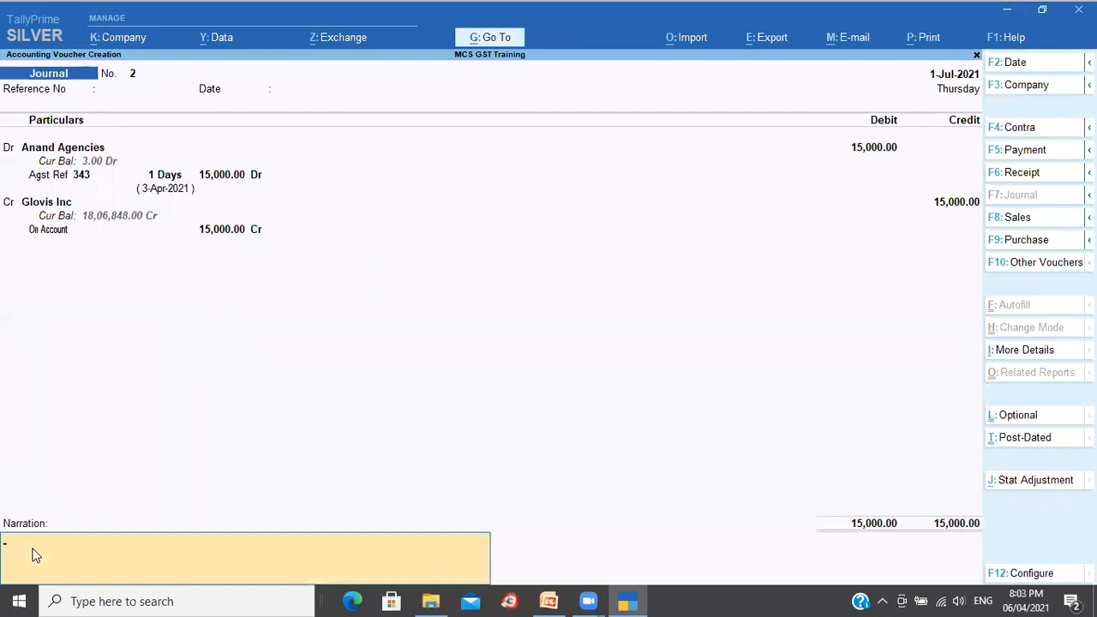
key("Escape")
key("Return")
Step: Open the Journal voucher type for alteration
key("Up")
key("Up")
key("Return")
key("Down")
key("Down")
key("Down")
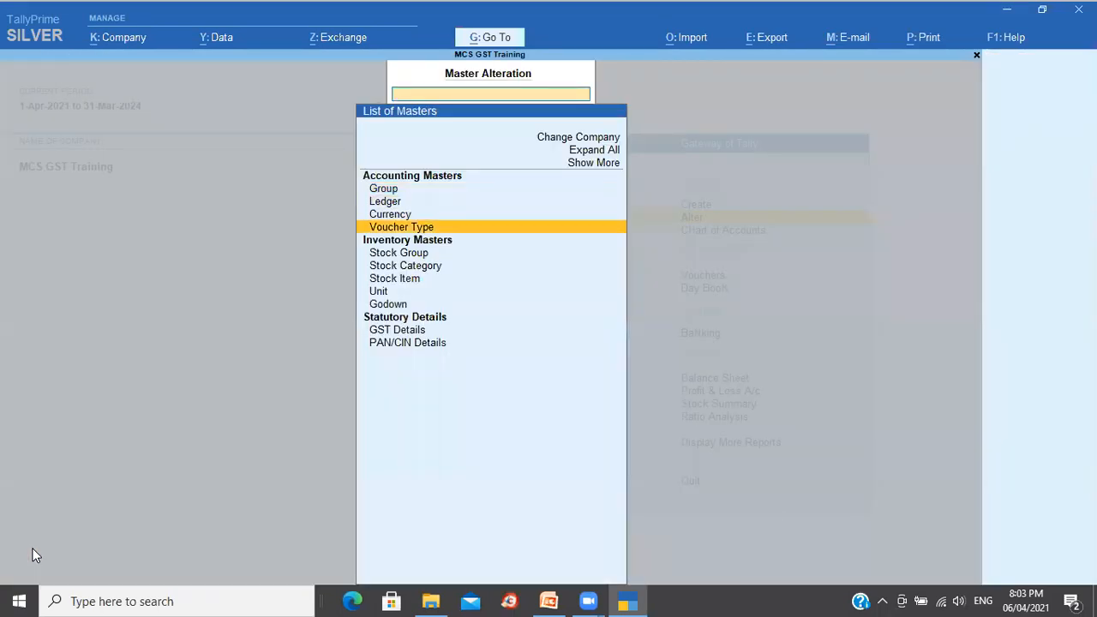
key("Return")
key("Down")
key("Down")
key("Down")
key("Down")
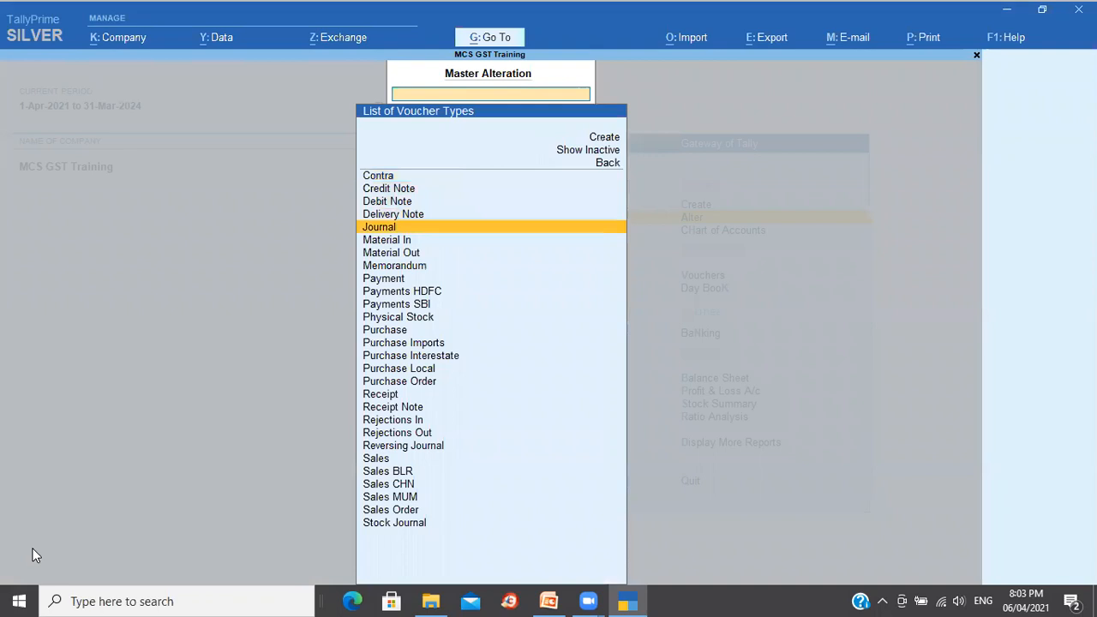
key("Return")
Step: Set Allow narration in voucher to No for the Journal voucher type, save it and return to the Gateway of Tally
key("Return")
key("Return")
key("Return")
key("Return")
key("Return")
key("Return")
key("Return")
key("Return")
type("n")
key("Return")
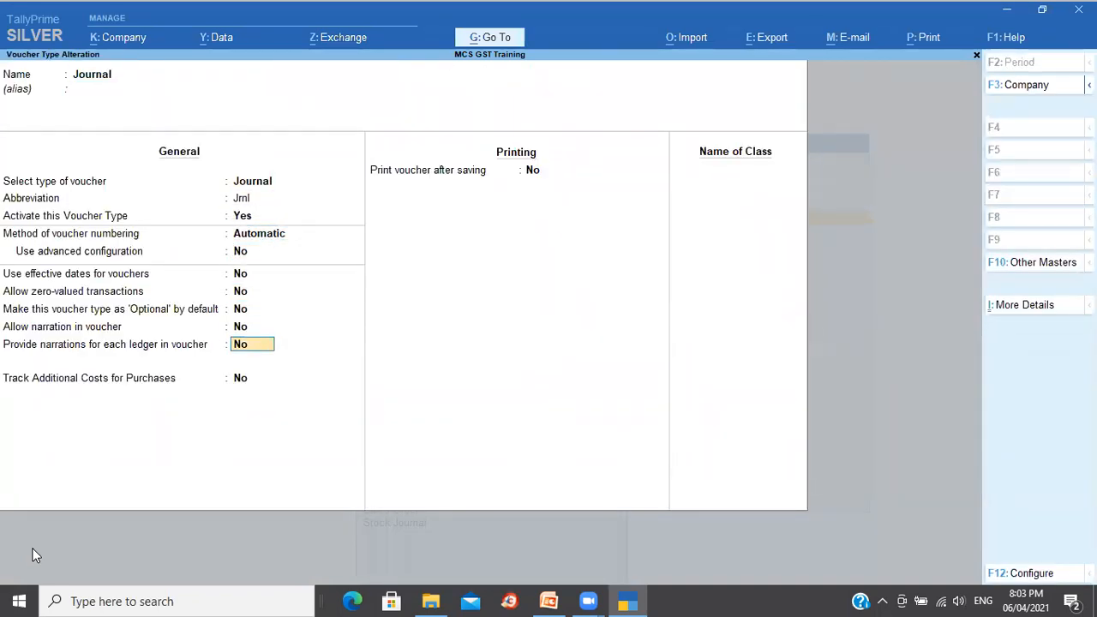
key("ctrl+a")
key("Escape")
key("Escape")
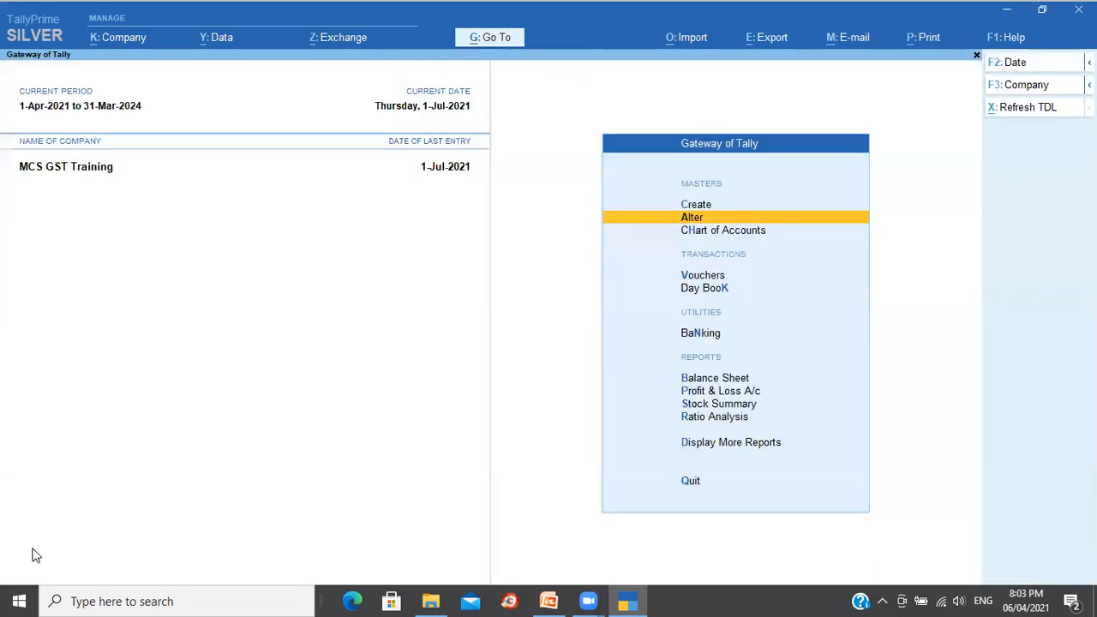
Step: Check a new Journal voucher for the narration field and quit it without entering anything
key("v")
key("F7")
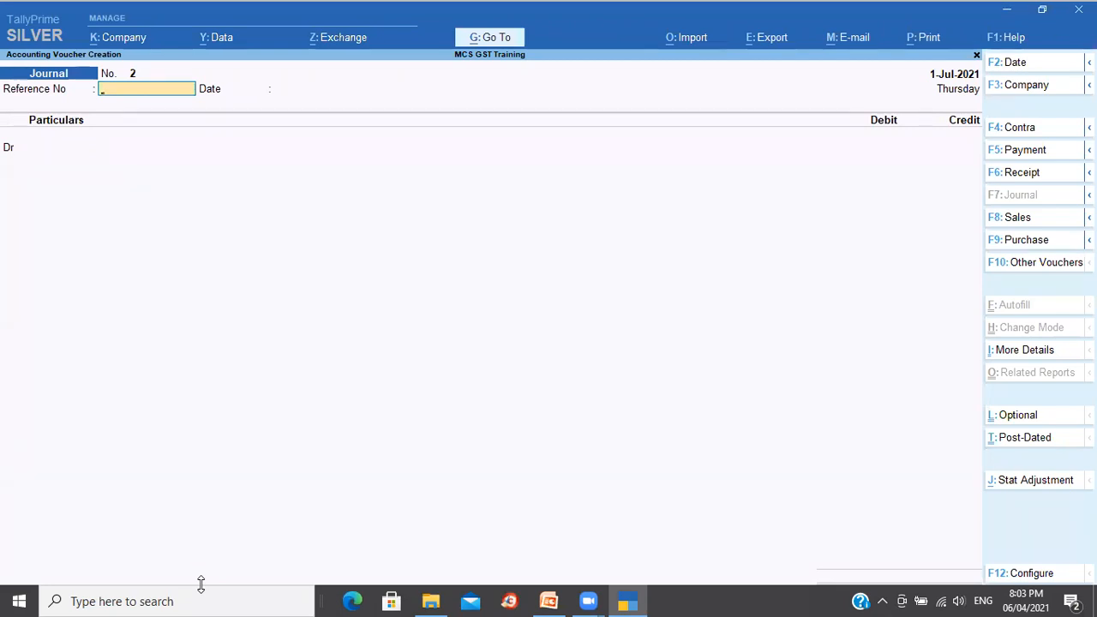
key("Escape")
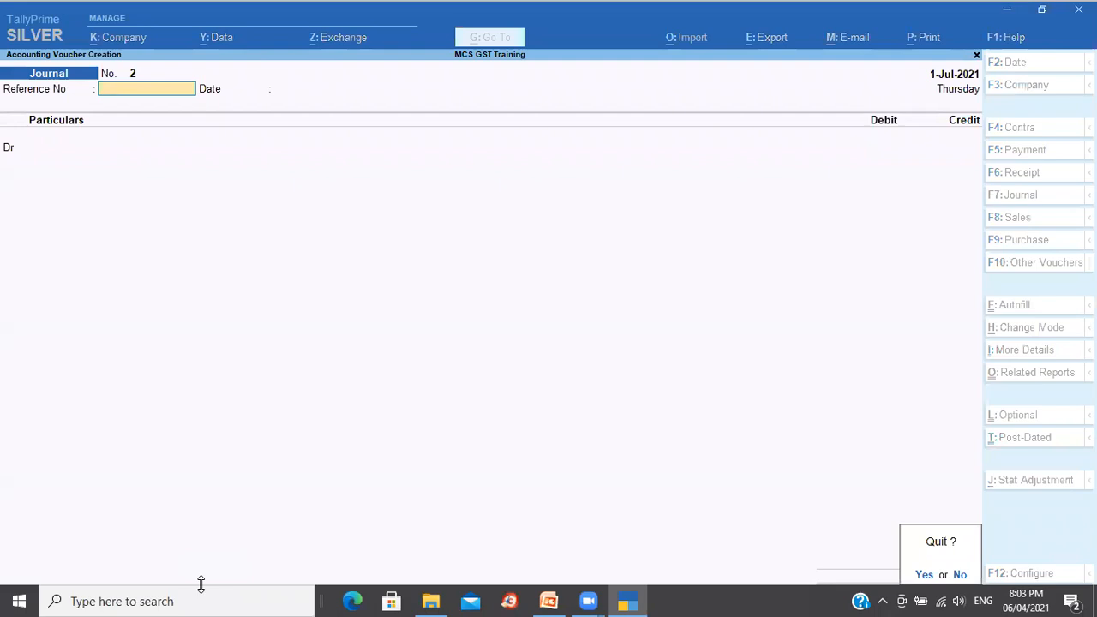
key("y")
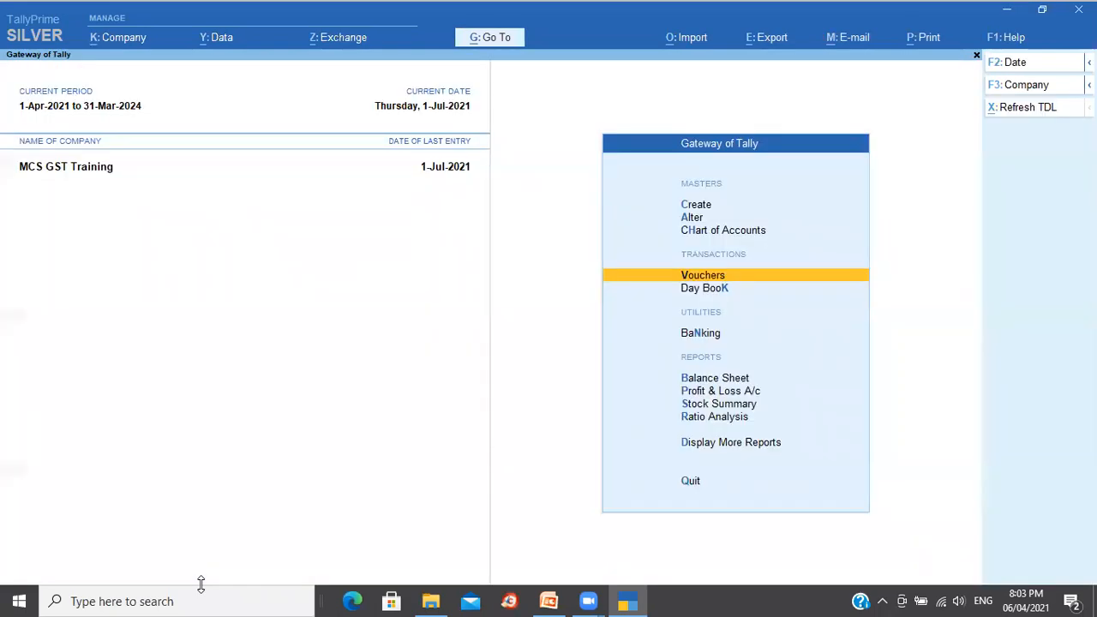
Step: Reopen the Journal voucher type from the list of voucher types for alteration
key("Up")
key("Up")
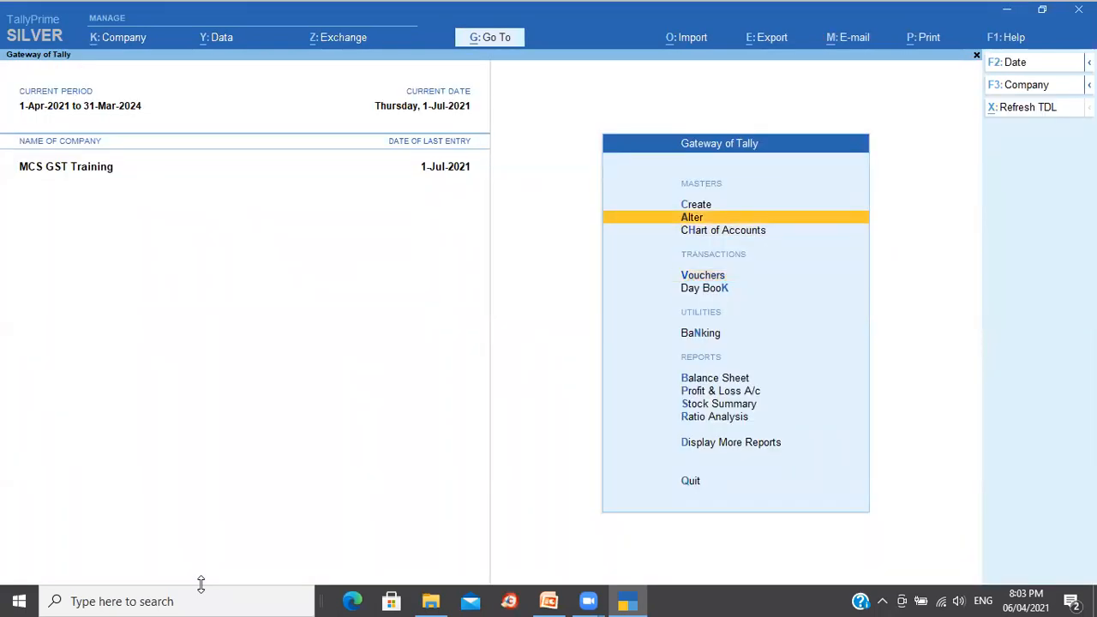
key("Return")
key("Down")
key("Down")
key("Down")
key("Return")
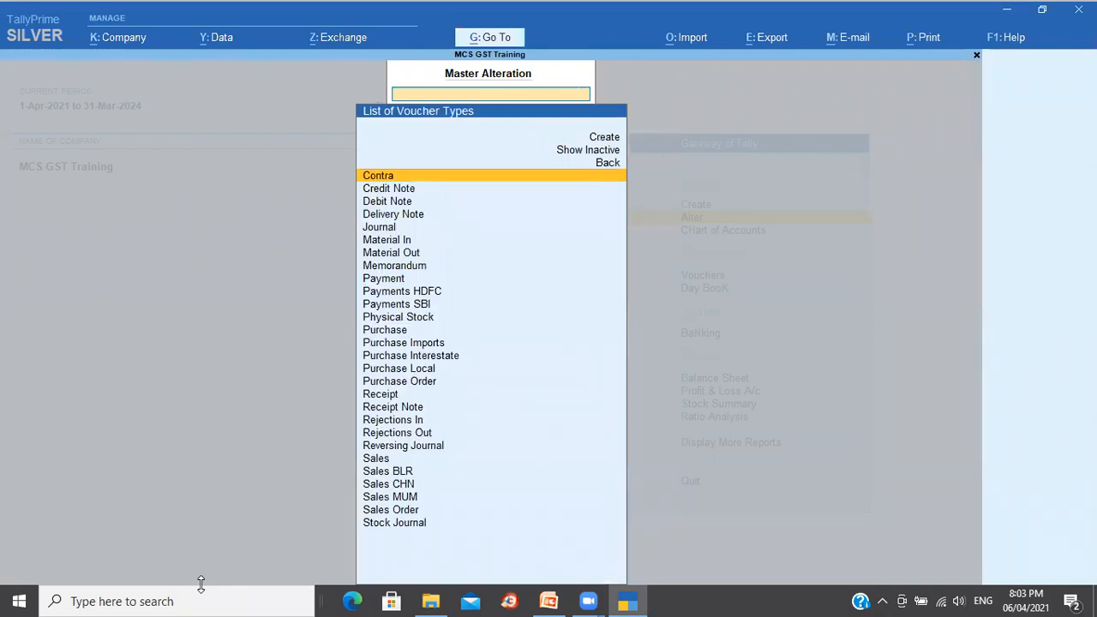
key("Down")
key("Down")
key("Down")
key("Down")
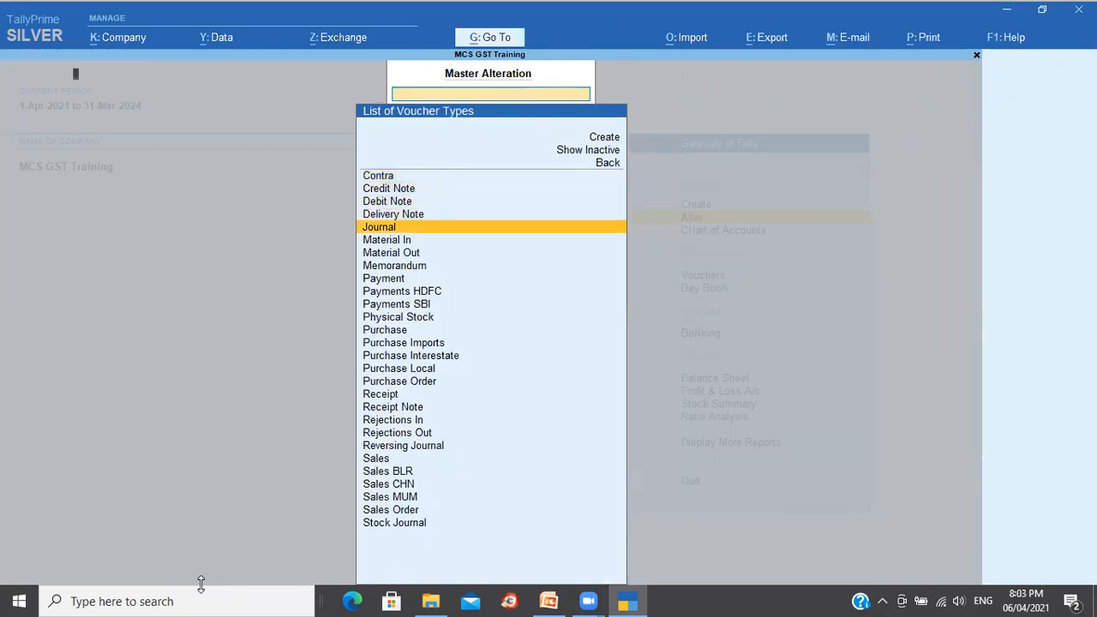
key("Return")
Step: Set both Allow narration in voucher and Provide narrations for each ledger in voucher to Yes, and save the Journal voucher type
key("Return")
key("Return")
key("Return")
key("Return")
key("Return")
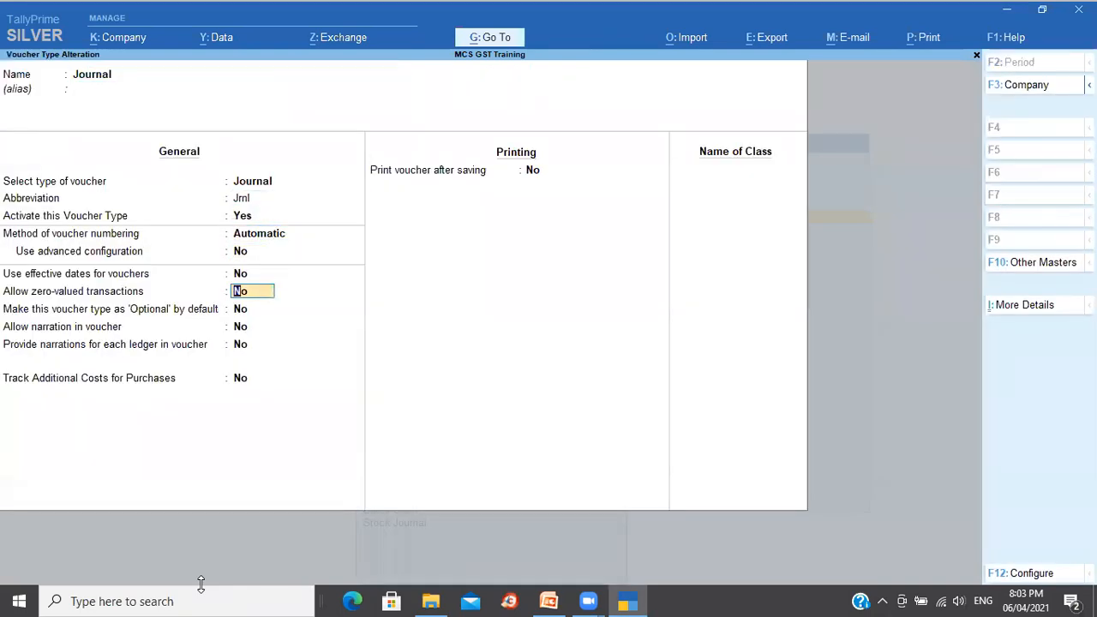
key("Return")
key("Return")
type("y")
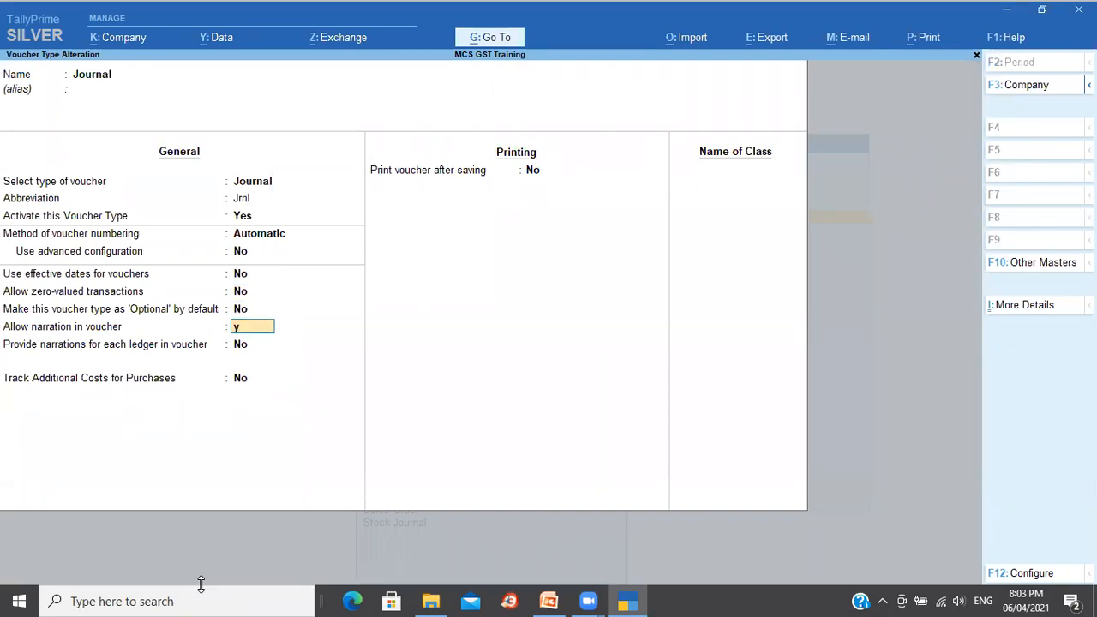
key("Return")
type("y")
key("Return")
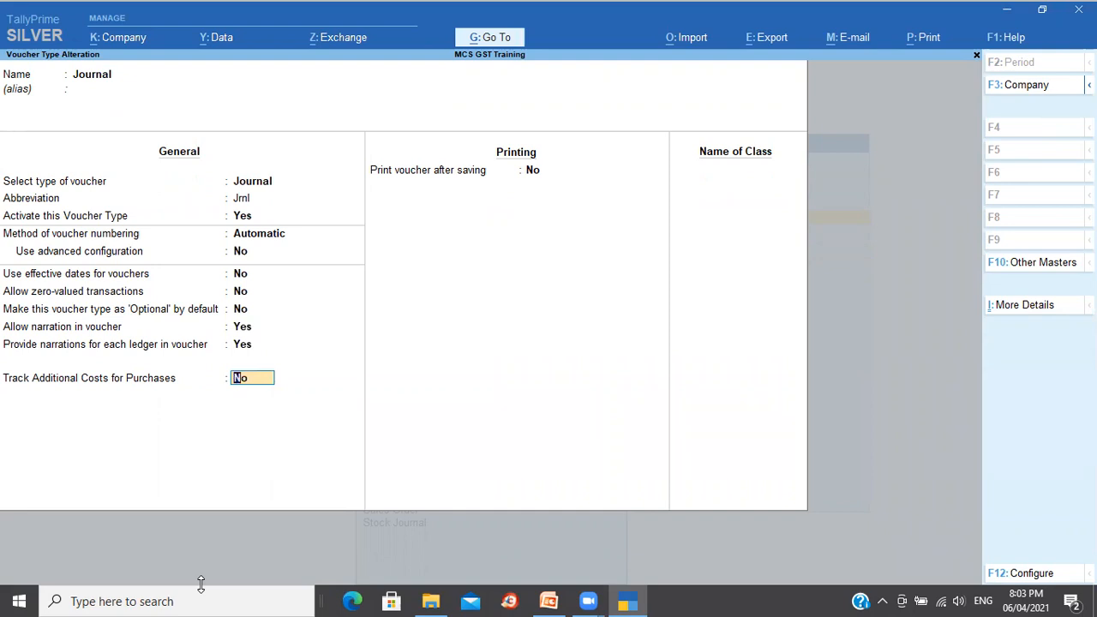
key("ctrl+a")
key("Escape")
key("Escape")
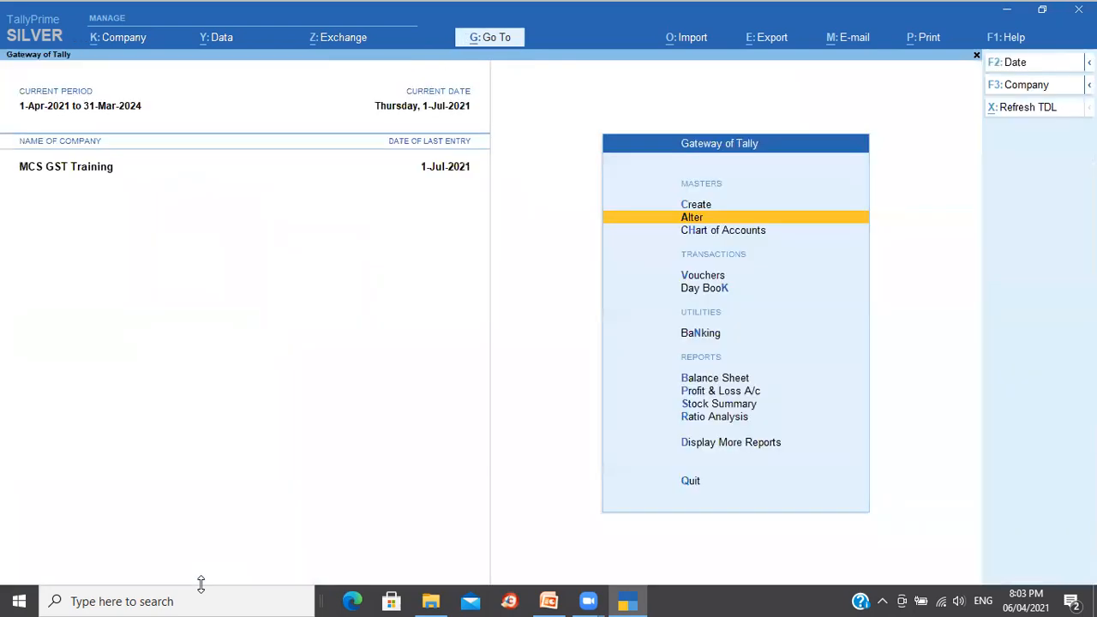
Step: Start a new Journal voucher, leaving its reference number blank
key("v")
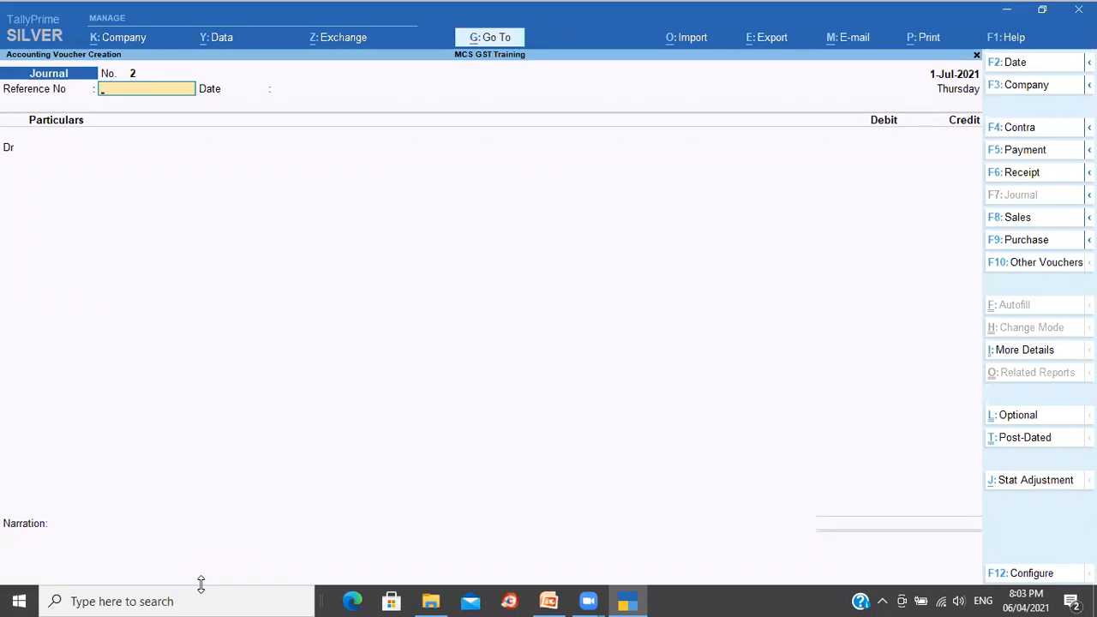
key("Return")
key("Return")
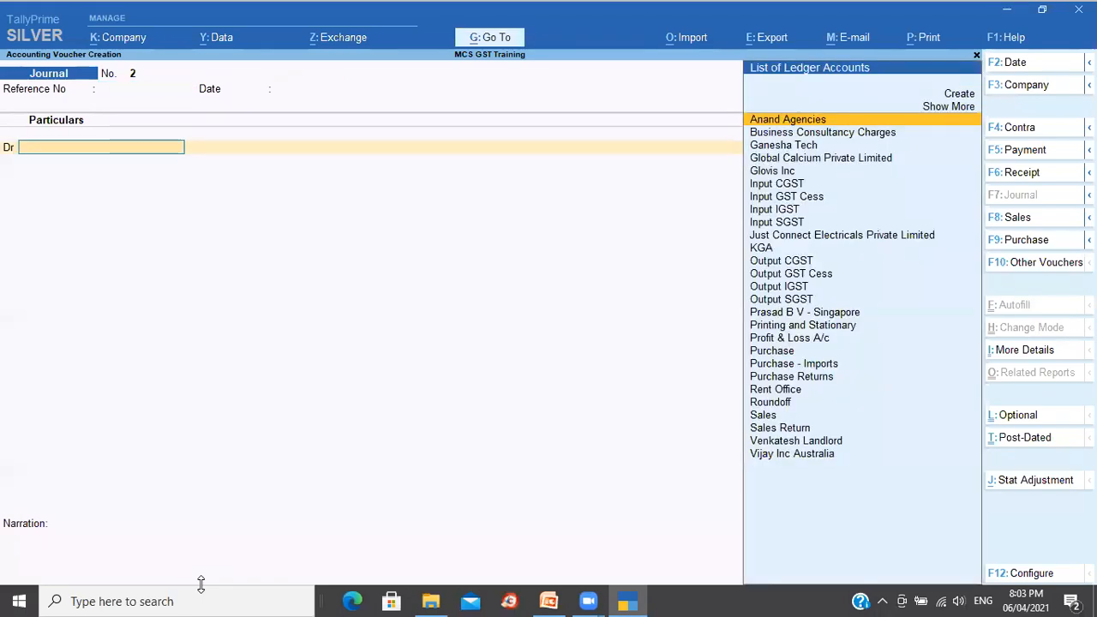
type("E")
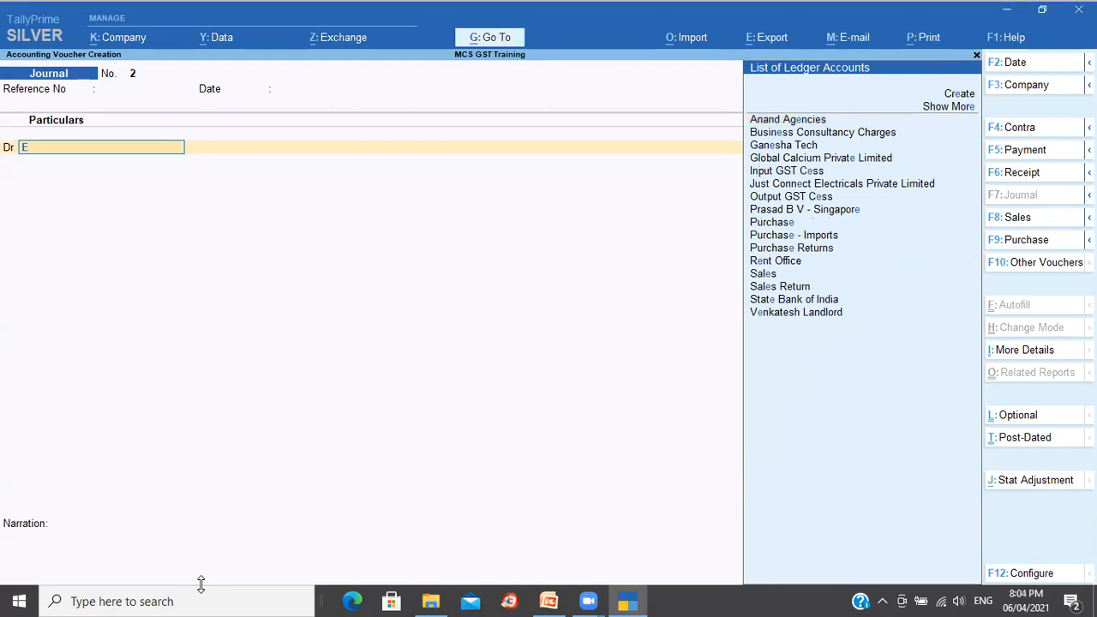
key("BackSpace")
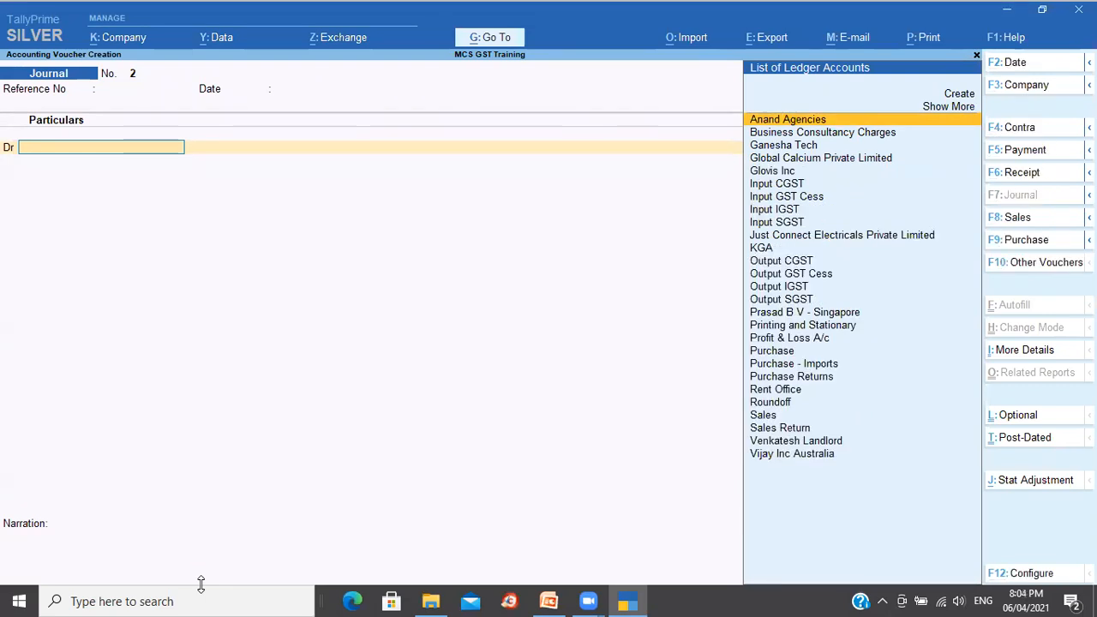
key("Down")
key("Down")
key("Down")
key("Down")
key("Down")
key("Down")
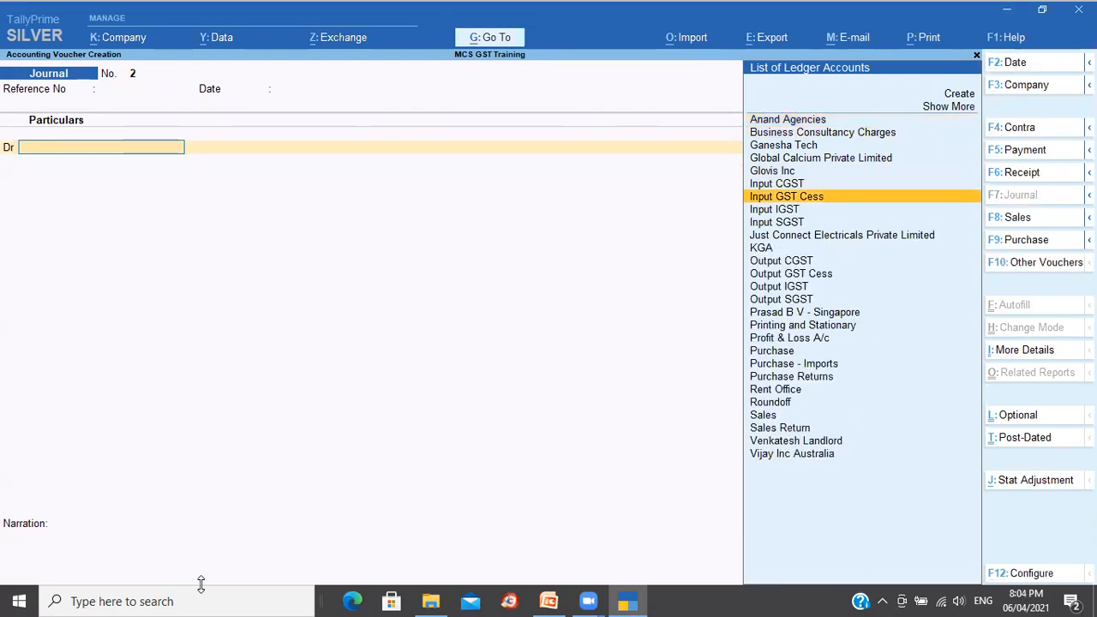
key("Escape")
key("n")
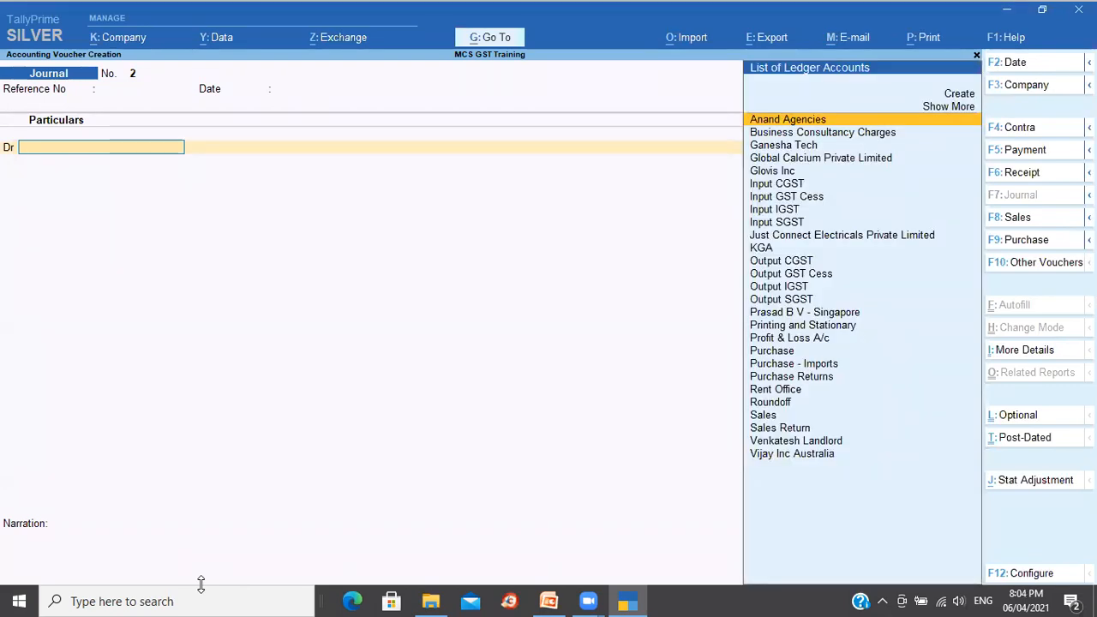
Step: Create a ledger named Electricity Expenses under Indirect Expenses from within the voucher's debit line
key("alt+c")
type("lec")
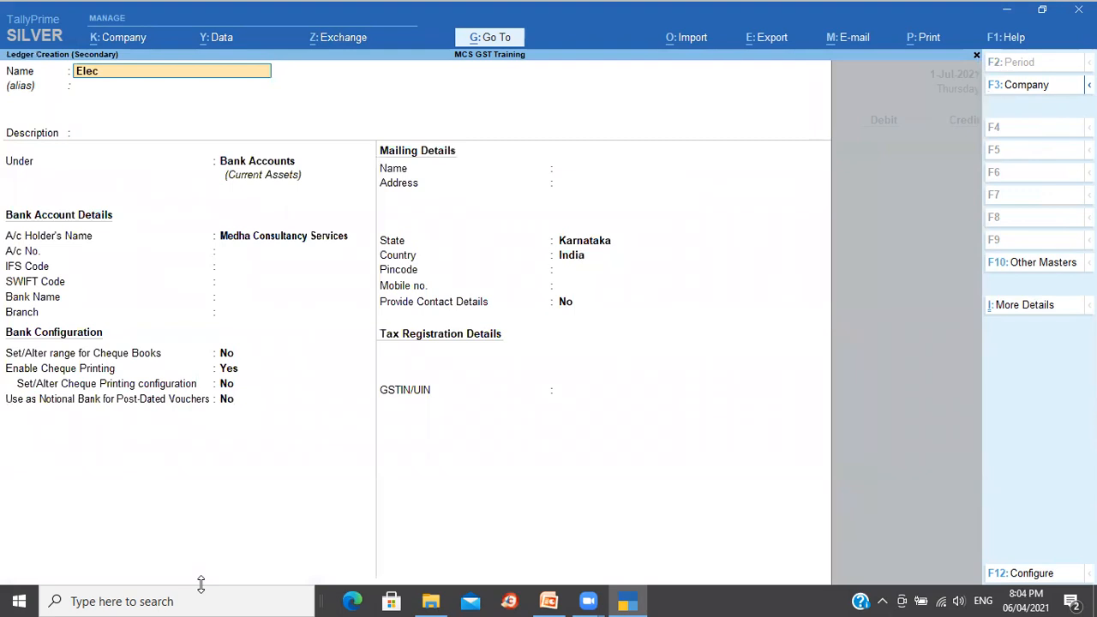
type("tricity e")
type("xpenses")
key("Return")
key("Return")
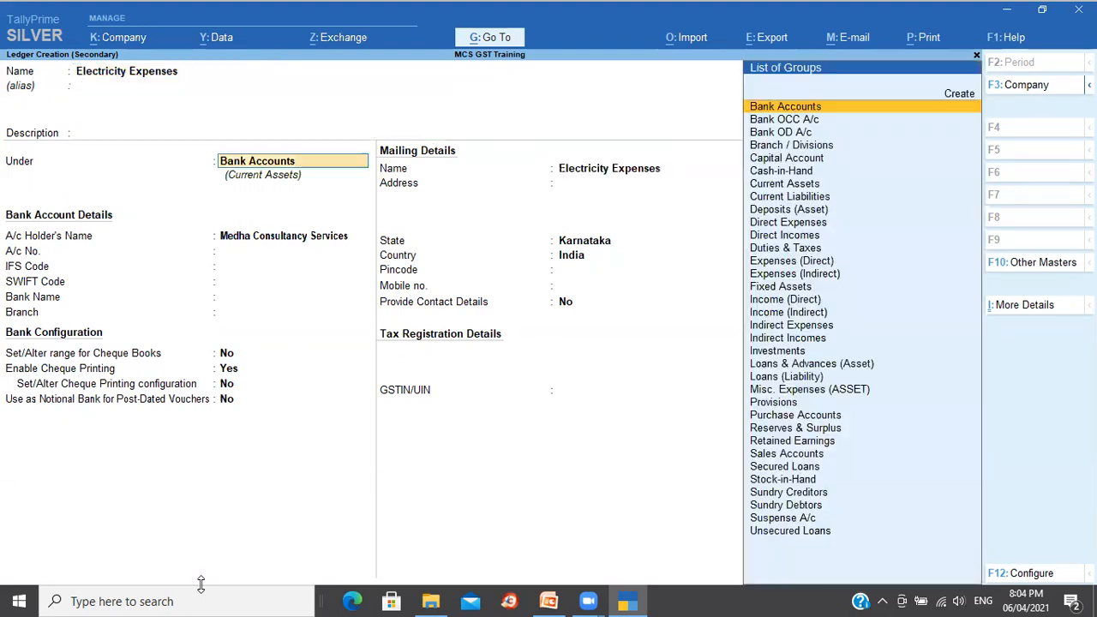
type("ind")
key("Return")
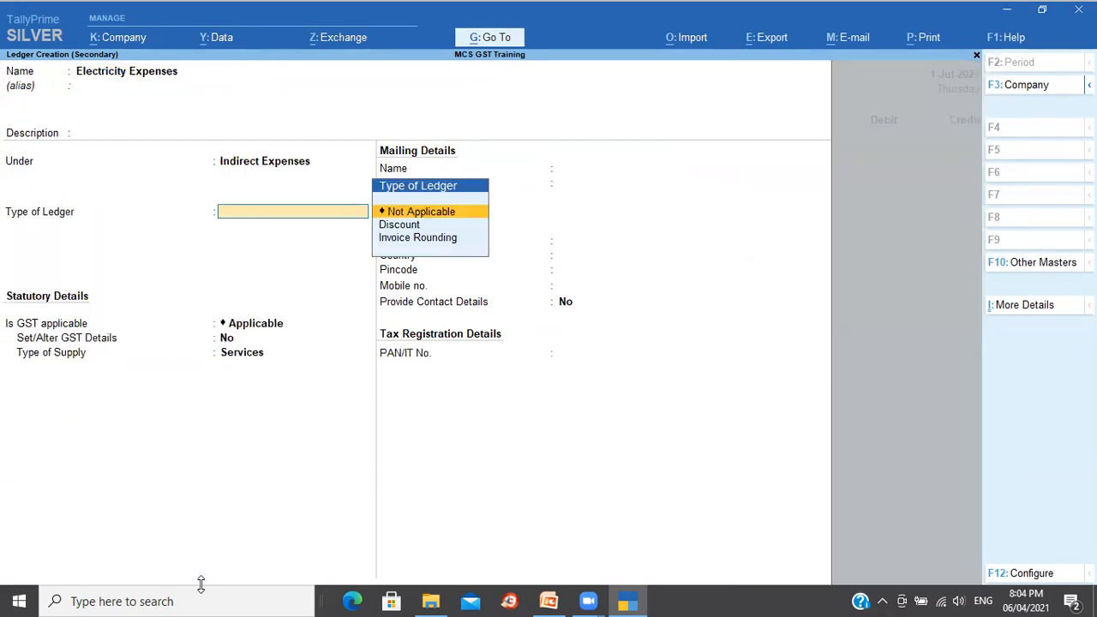
Step: Set the Electricity Expenses ledger's type and GST applicability to Not Applicable and save the ledger
key("Return")
key("BackSpace")
key("Down")
key("Return")
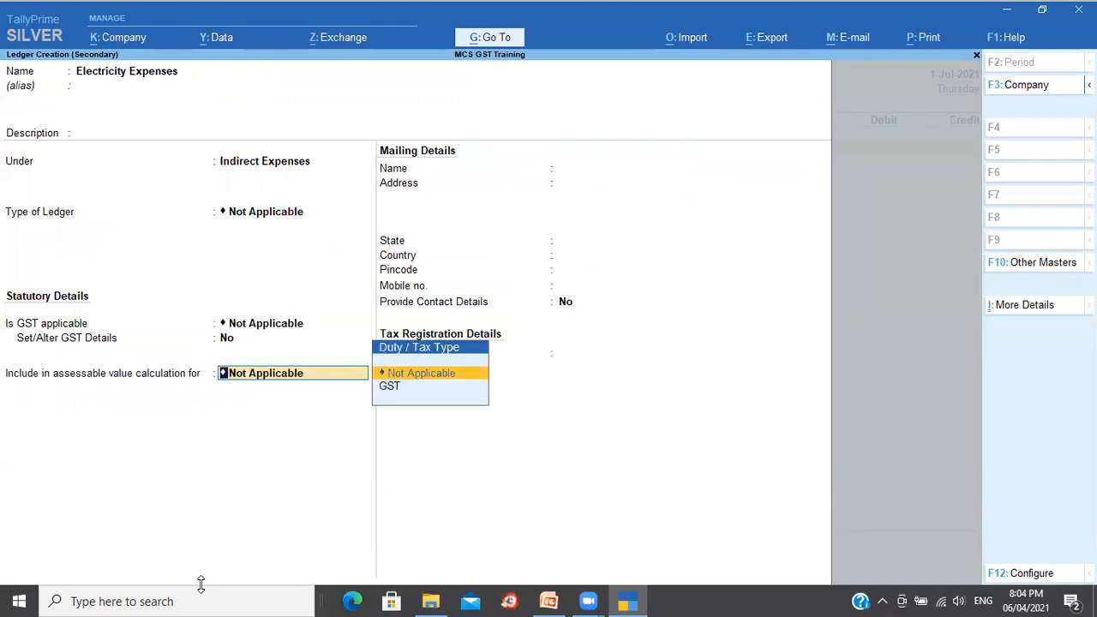
key("Return")
key("Return")
key("Return")
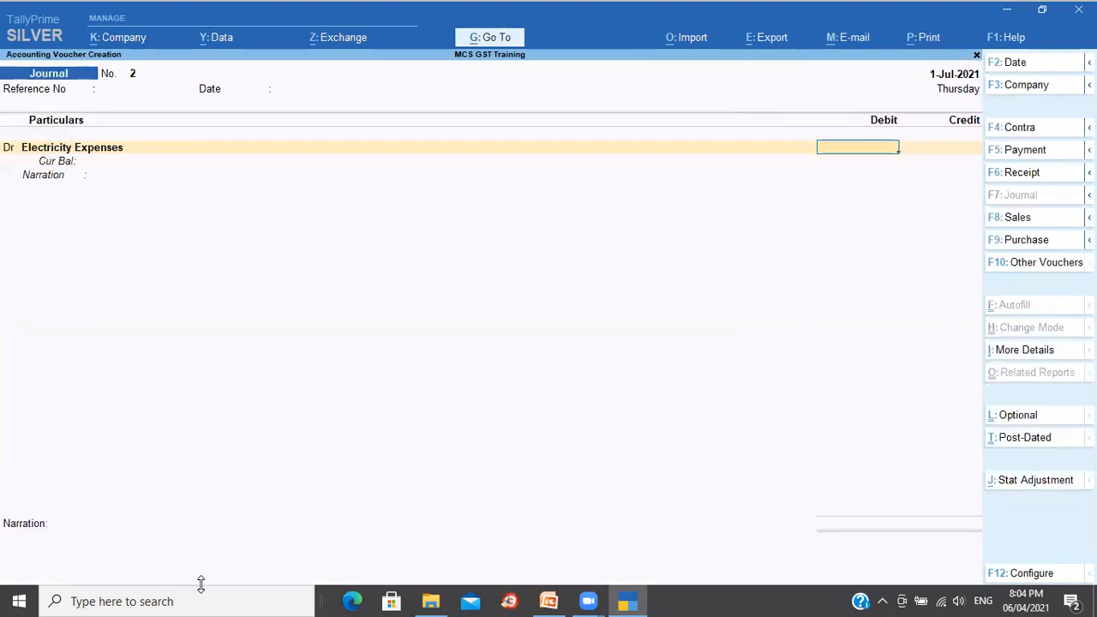
Step: Debit Electricity Expenses with 1,500.00 and enter Apr 2021 bill as its ledger narration
type("1500")
key("Return")
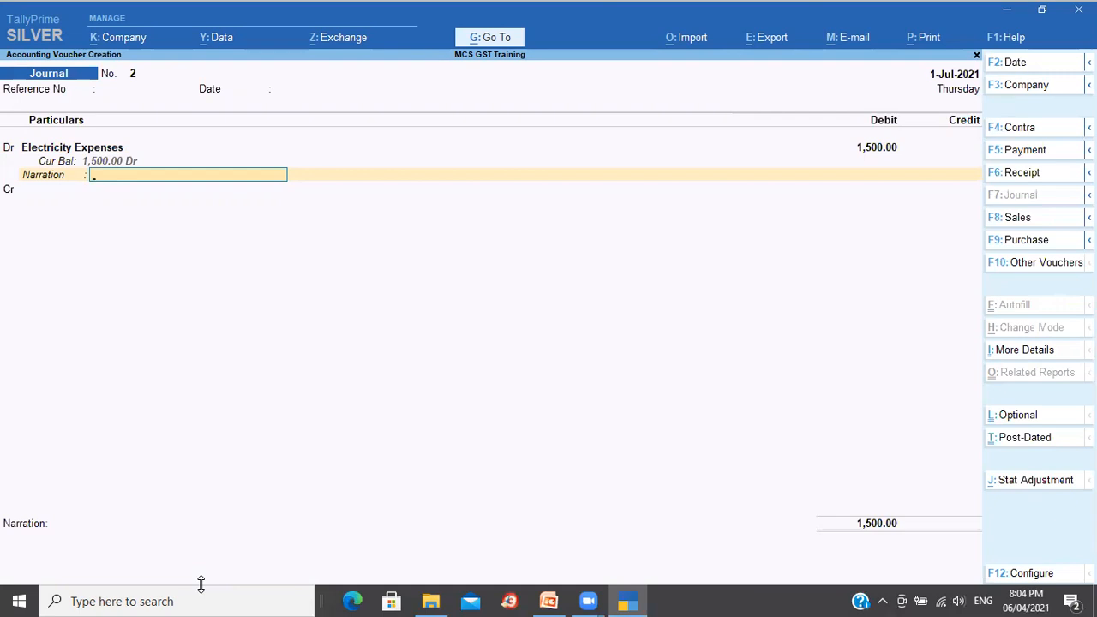
type("Apr 2021 bill")
key("Return")
Step: Create a ledger named BESCOM under Sundry Creditors for the credit line and save it
key("alt+c")
type("BESCOM")
key("Return")
key("Return")
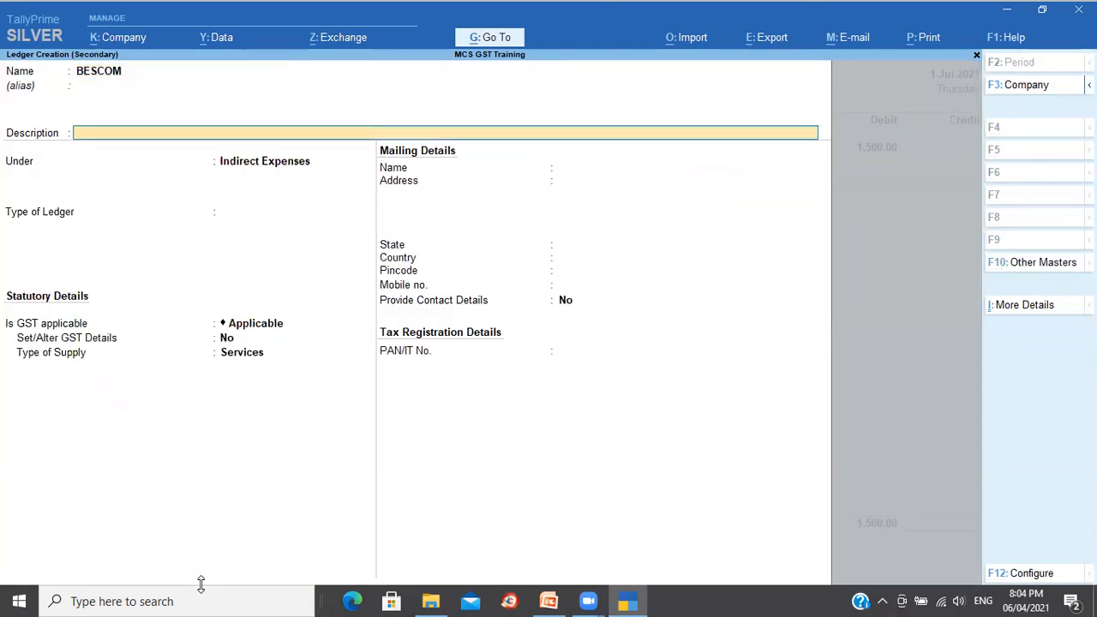
key("Return")
type("Sun")
key("Return")
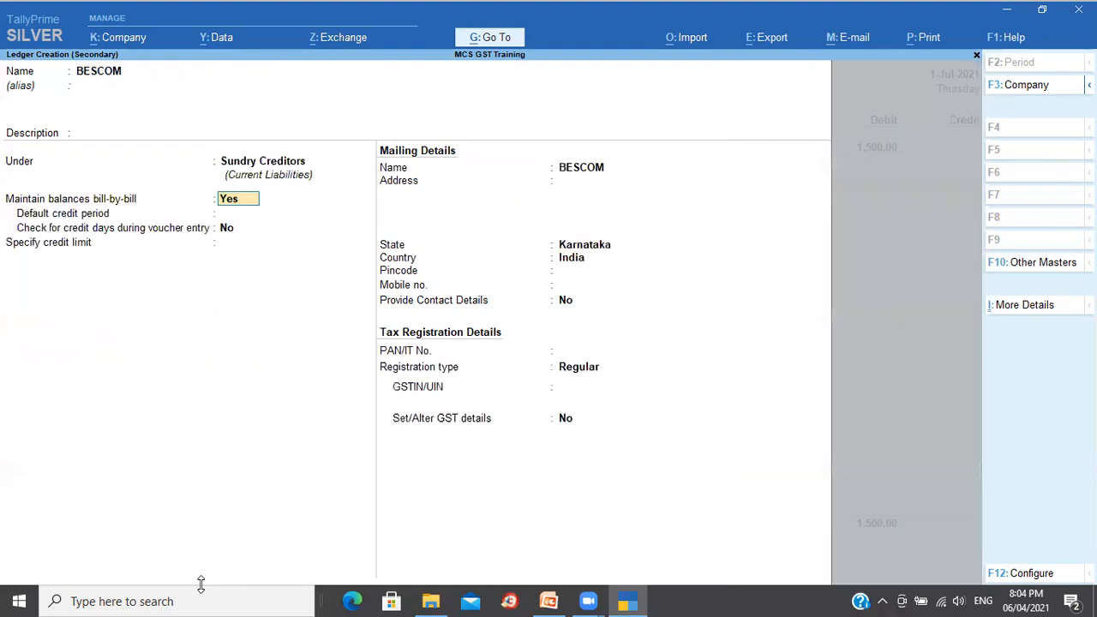
key("ctrl+a")
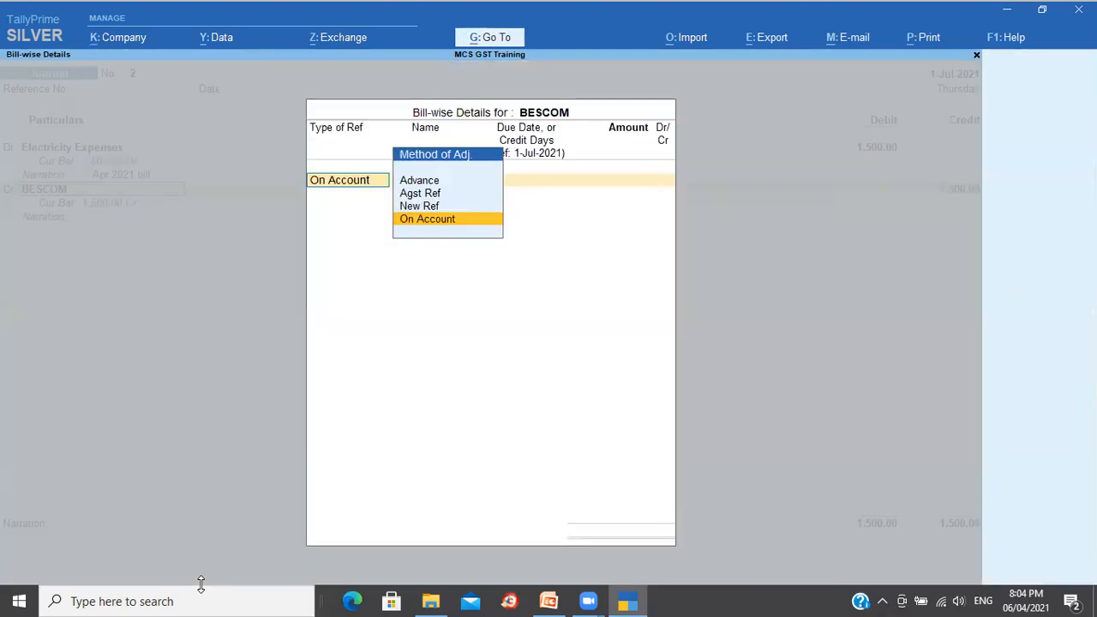
Step: Allocate BESCOM's bill-wise details to New Ref 1105 with 2 credit days and an amount of 1,500.00 Cr
key("Up")
key("Return")
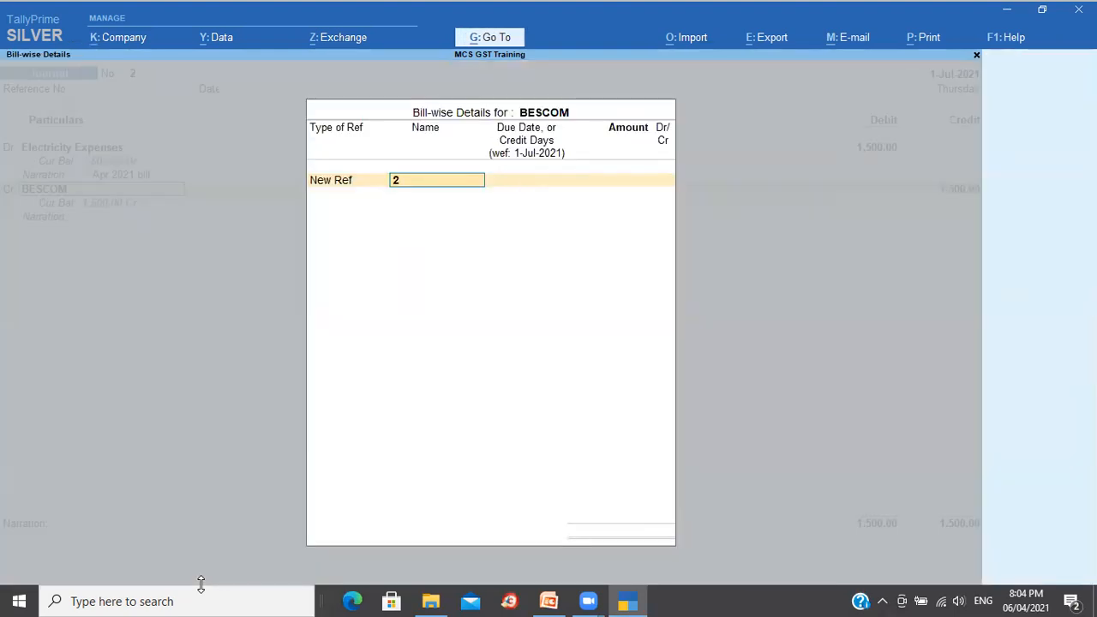
type("1105")
key("Return")
type("2")
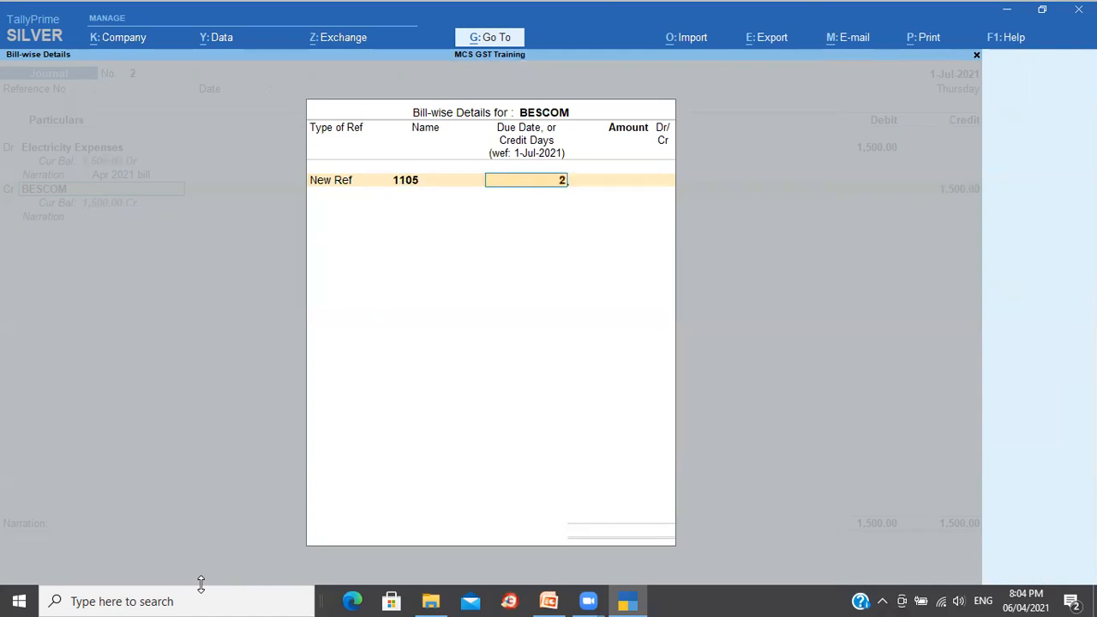
key("Return")
type("1500")
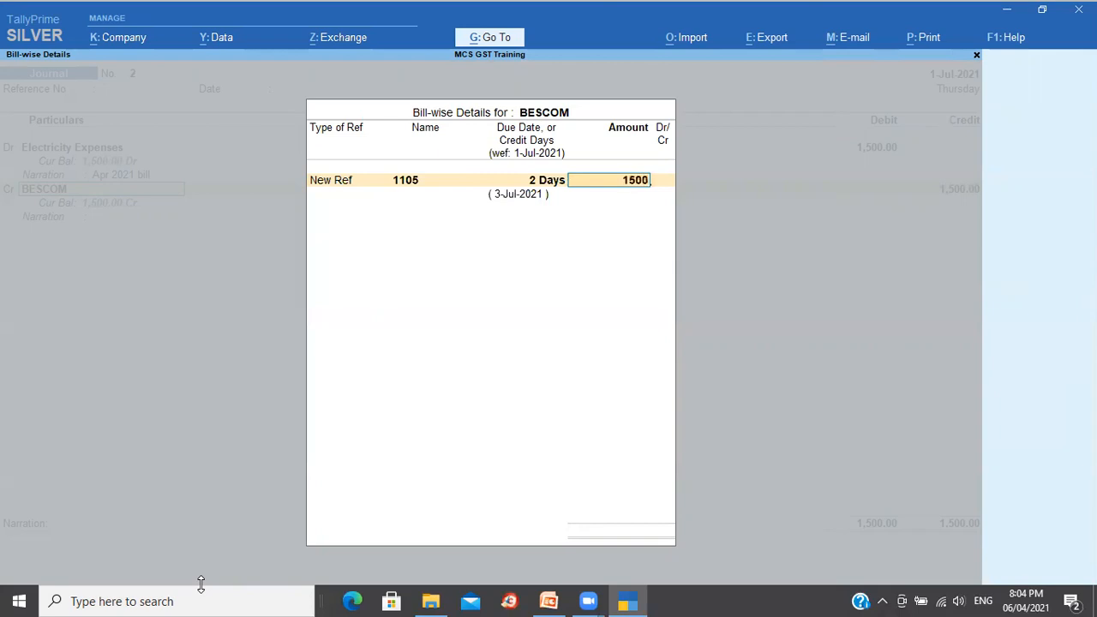
key("Return")
key("Return")
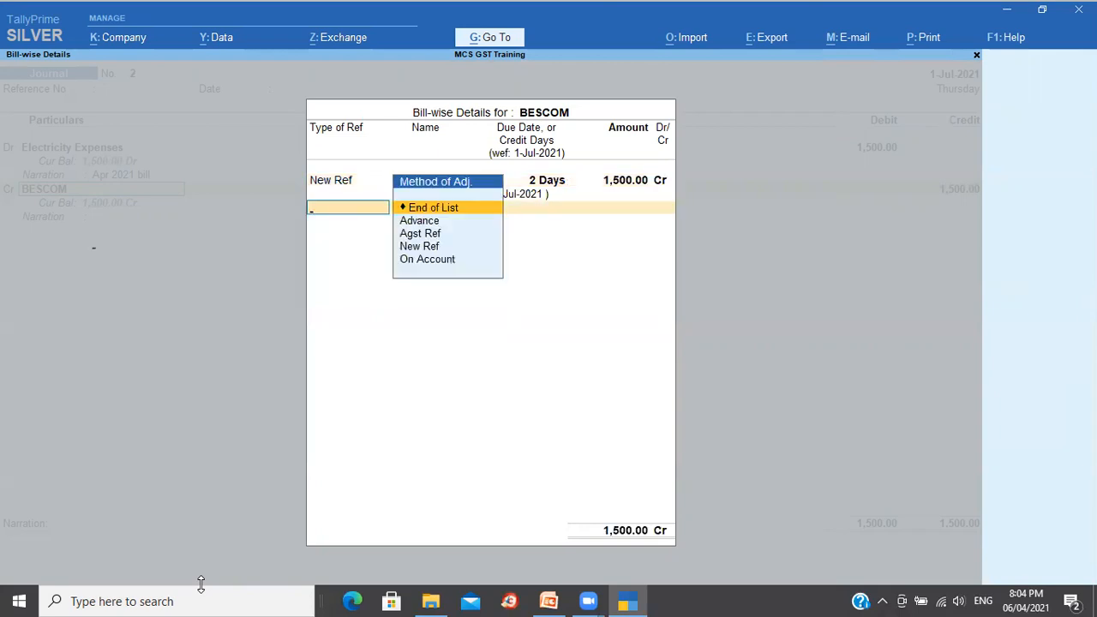
key("Return")
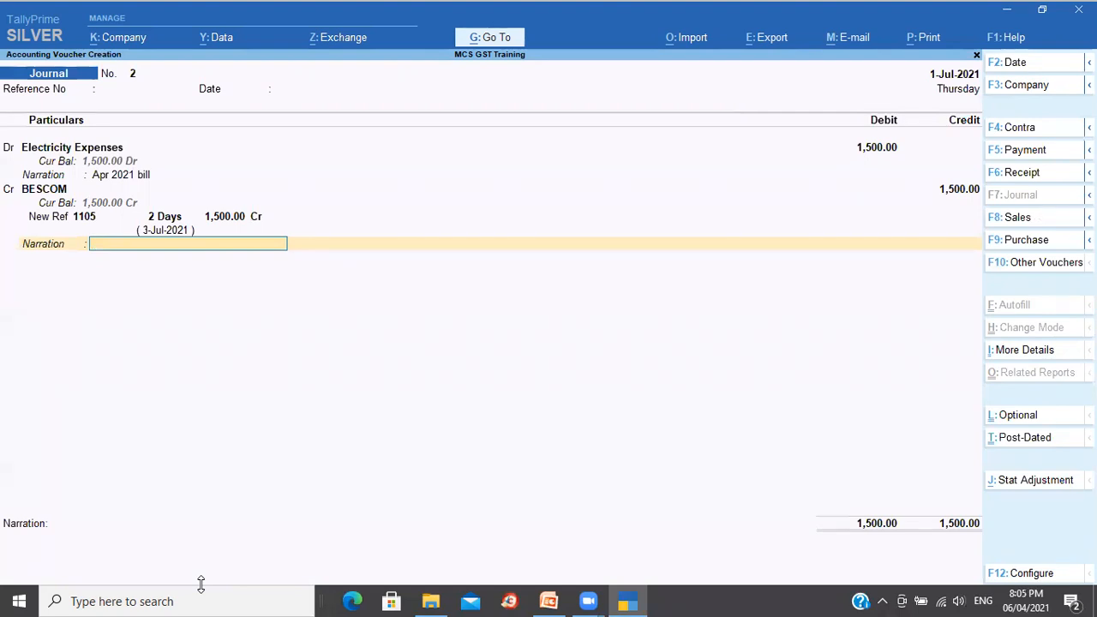
Step: Enter "to be paid by 10th" as BESCOM's ledger narration and "Being electricity bill accounted for Apr 2021" as the voucher narration
type("be paid by 10th")
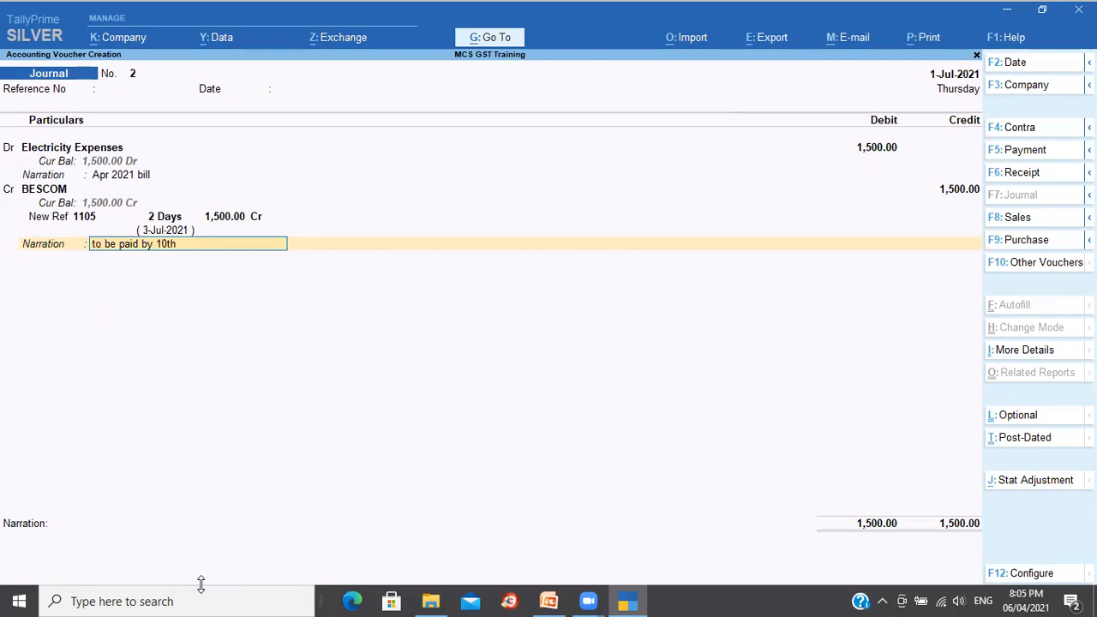
key("Return")
type("Being electricit")
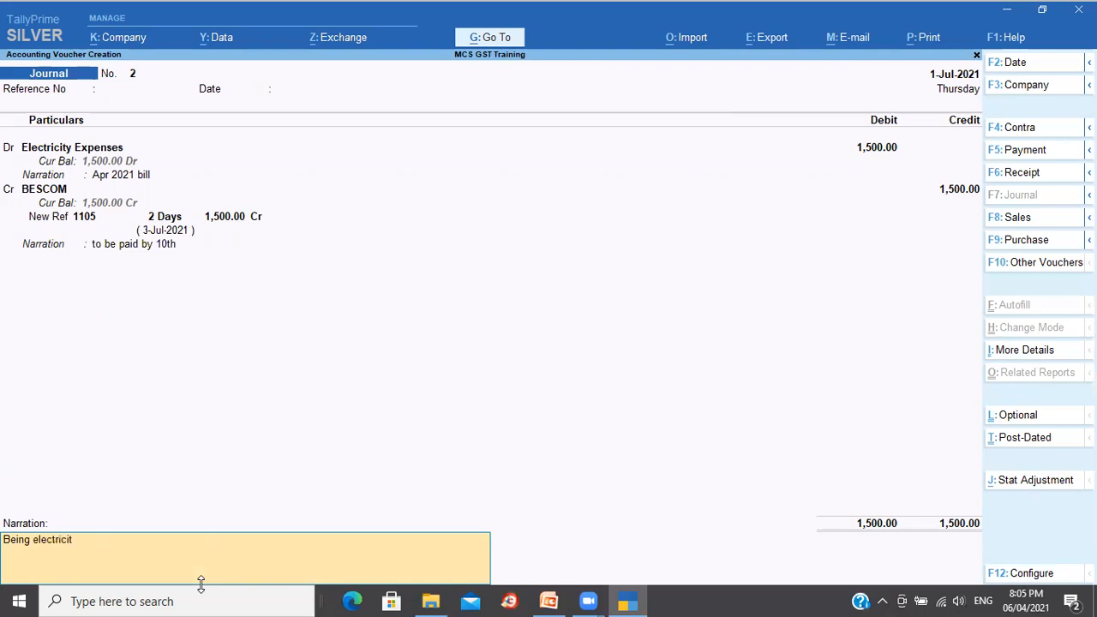
type("y bill accounted for Apr 202")
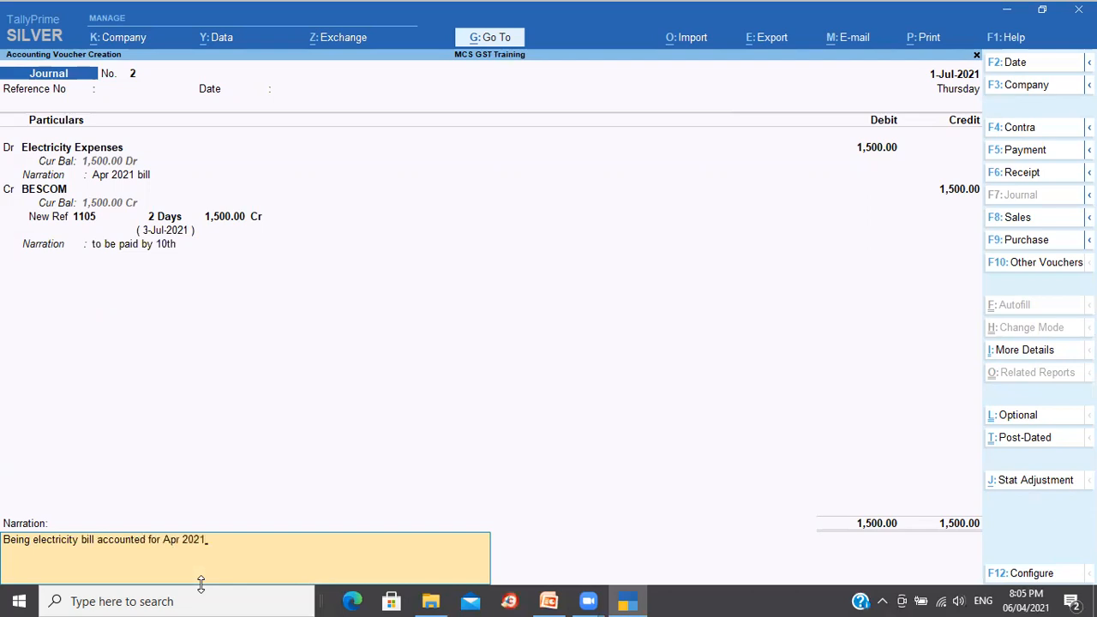
type("1")
Step: Go back through the voucher to the Electricity Expenses ledger narration, then save the Journal voucher
key("Return")
key("Escape")
key("BackSpace")
key("BackSpace")
key("BackSpace")
key("BackSpace")
key("BackSpace")
key("BackSpace")
key("BackSpace")
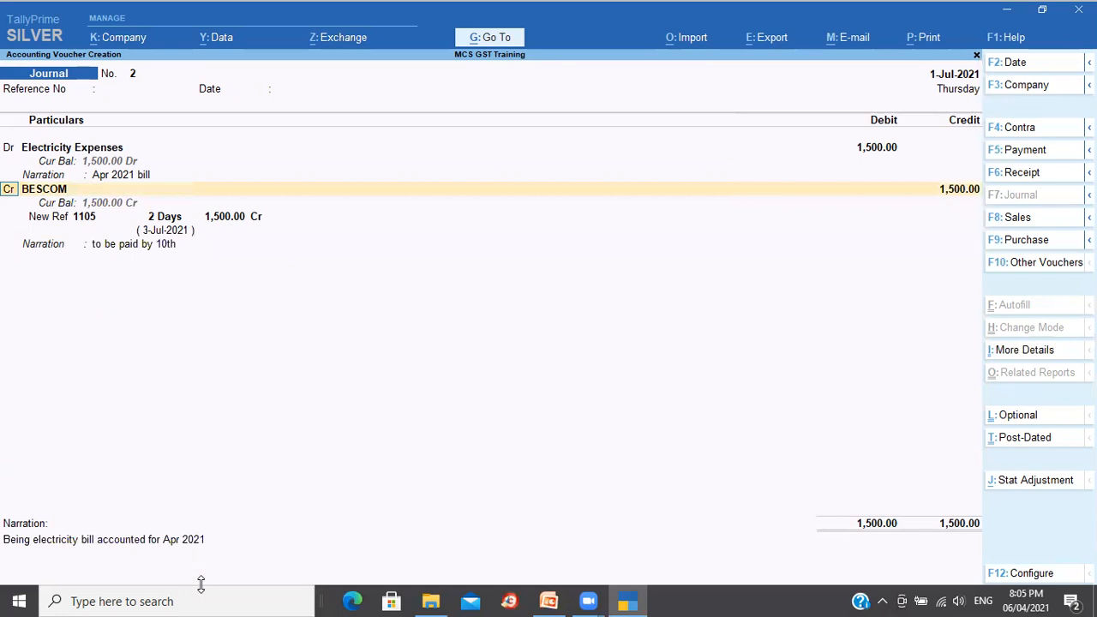
key("BackSpace")
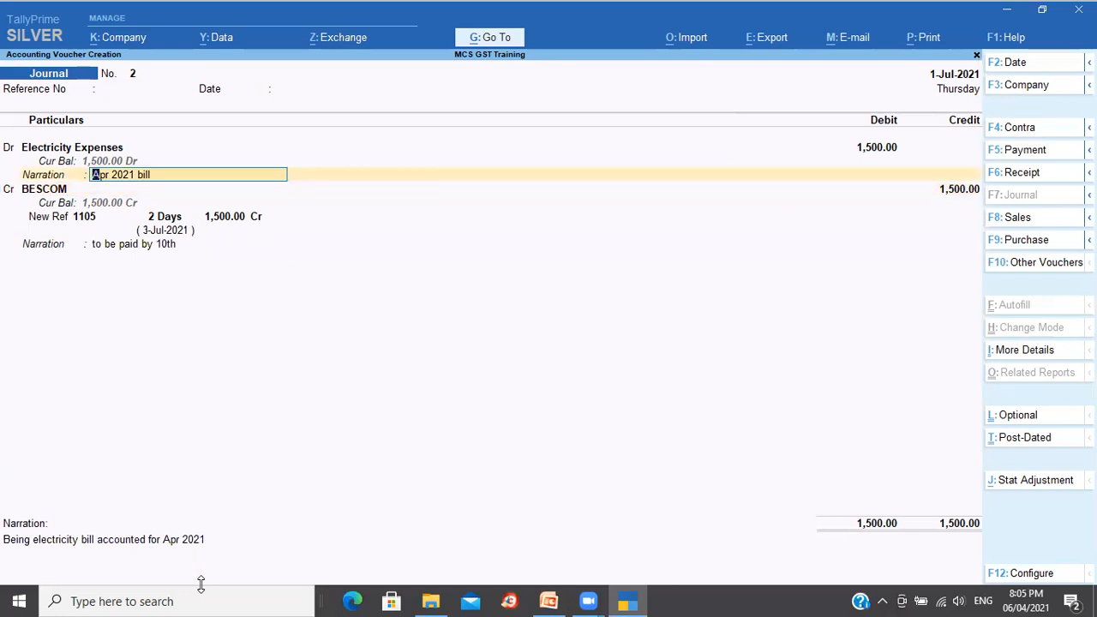
key("ctrl")
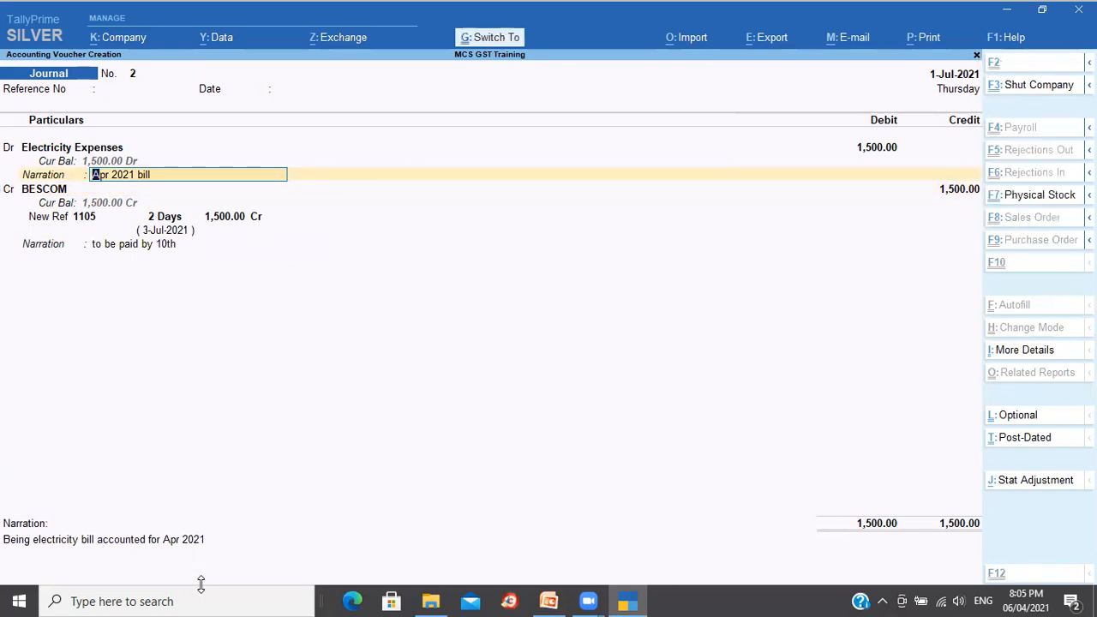
key("ctrl+a")
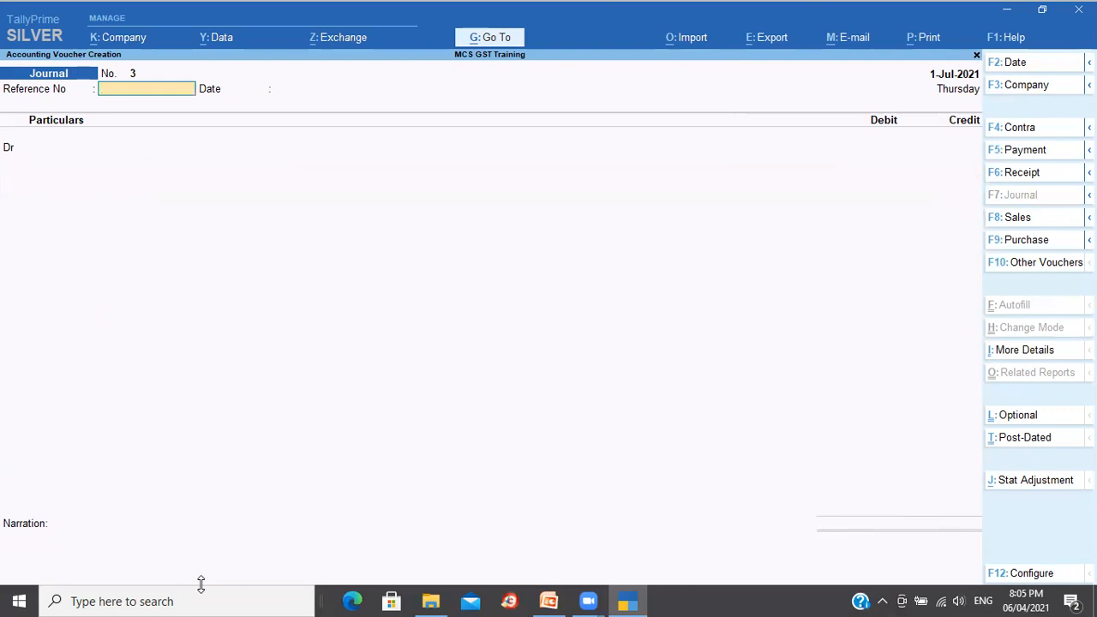
Step: Leave voucher entry and open the Journal voucher type for alteration
key("Escape")
key("a")
key("Down")
key("Down")
key("Down")
key("Return")
key("Down")
key("Down")
key("Down")
key("Down")
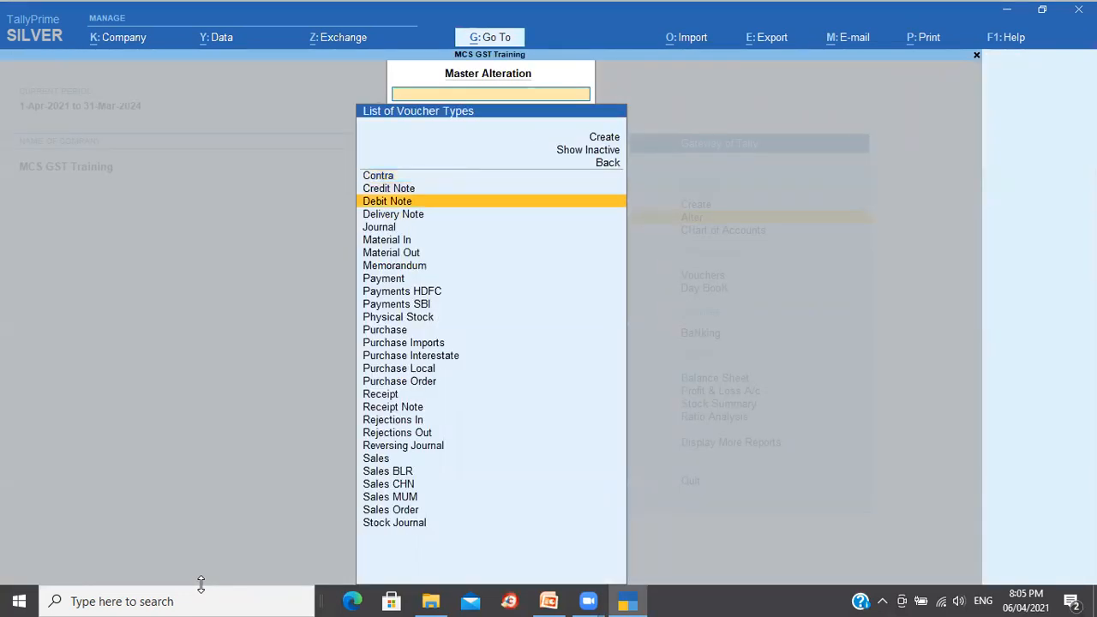
key("Return")
Step: Examine the Journal voucher type's settings for voucher narration and for narration of each ledger
key("Return")
key("Return")
key("Return")
key("Return")
key("Return")
key("Return")
key("Return")
key("Return")
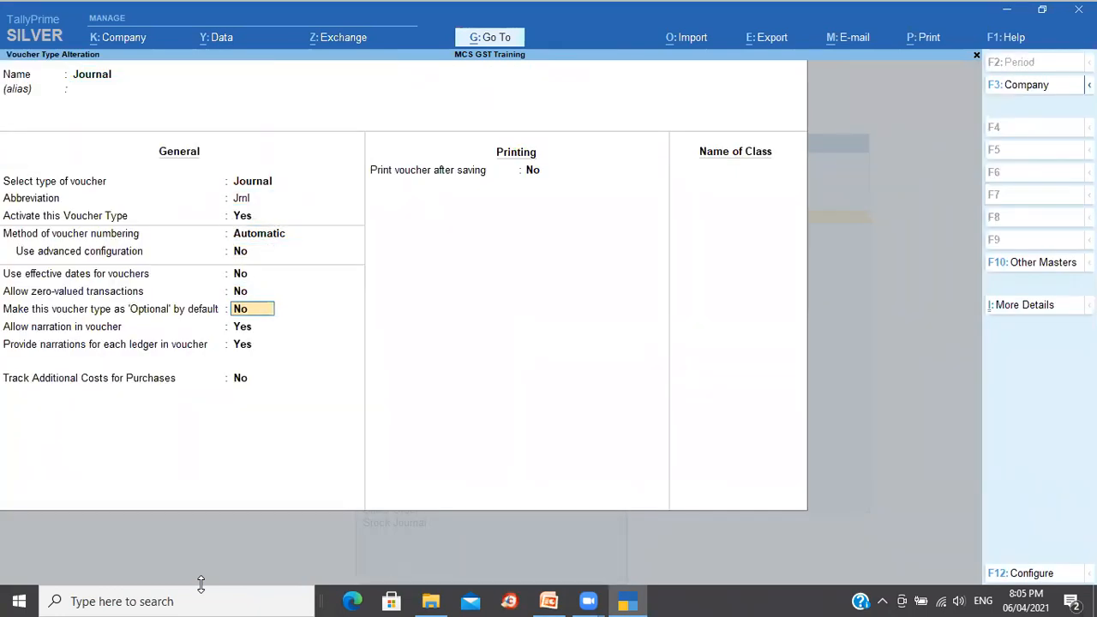
key("Return")
key("Return")
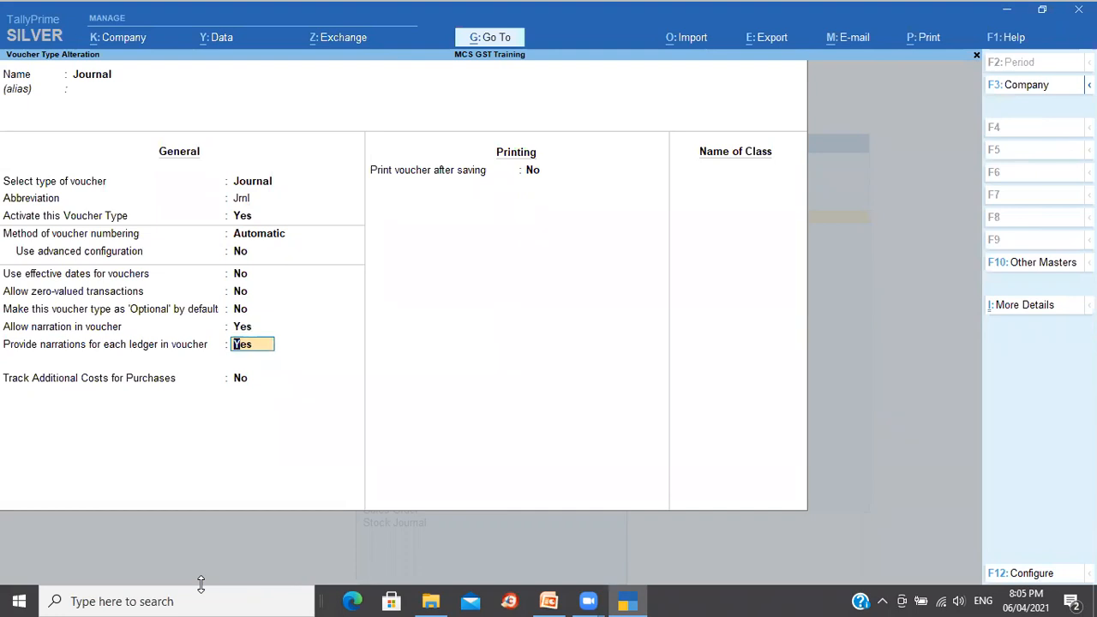
key("Up")
key("Return")
key("Up")
key("Return")
key("Up")
key("Return")
key("Up")
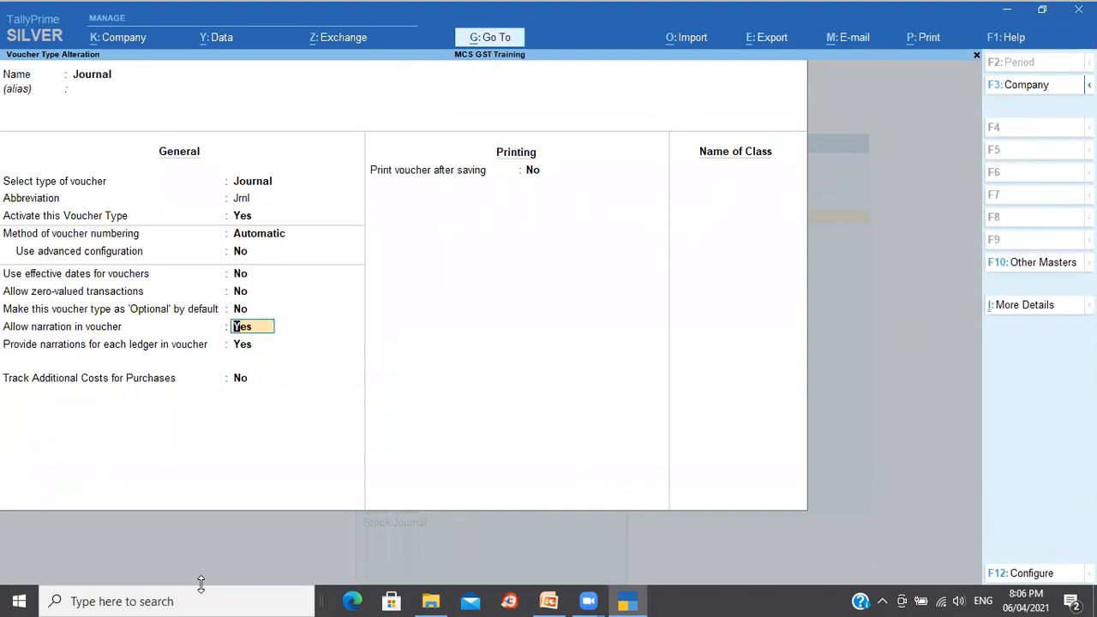
Step: Switch to the PowerPoint presentation, advance to slide 7 of the common voucher type options, and return to TallyPrime
key("alt")
key("alt+Tab")
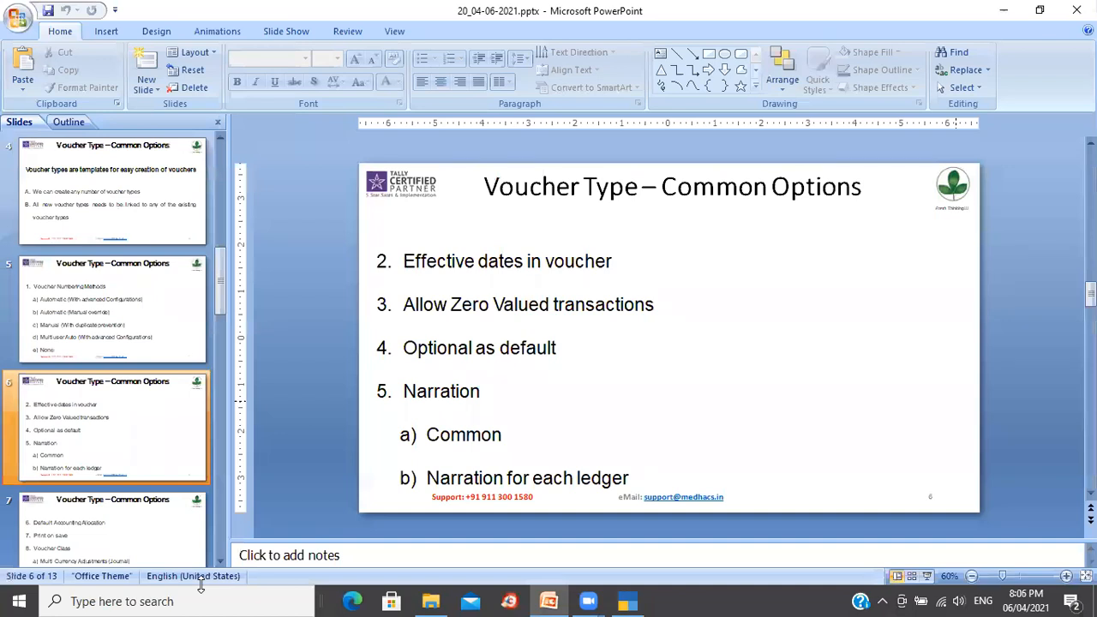
key("Page_Down")
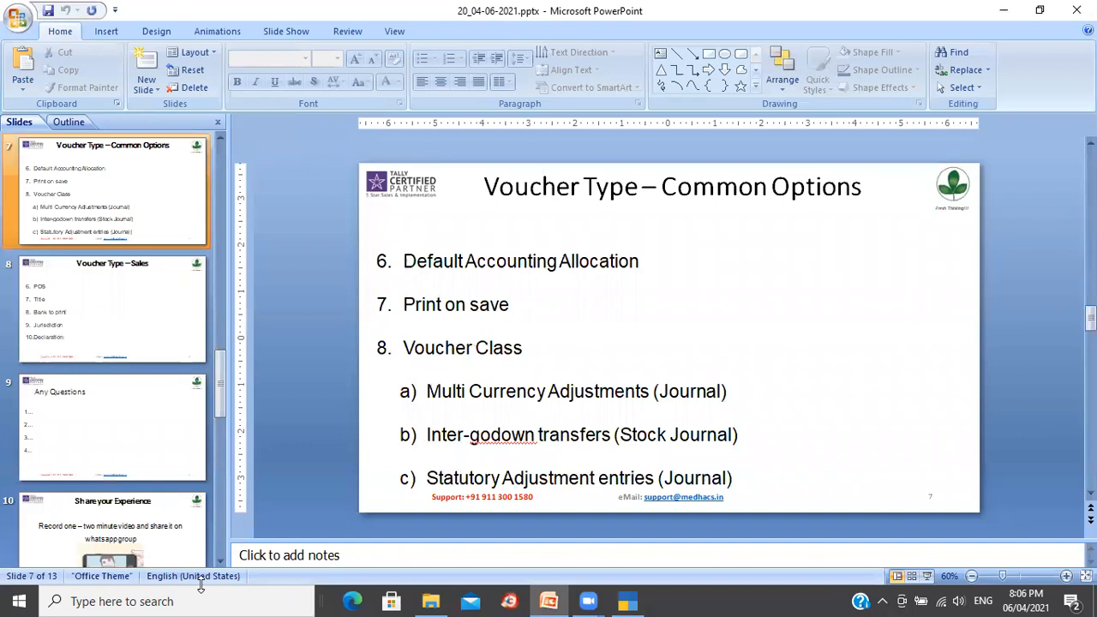
key("alt+Tab")
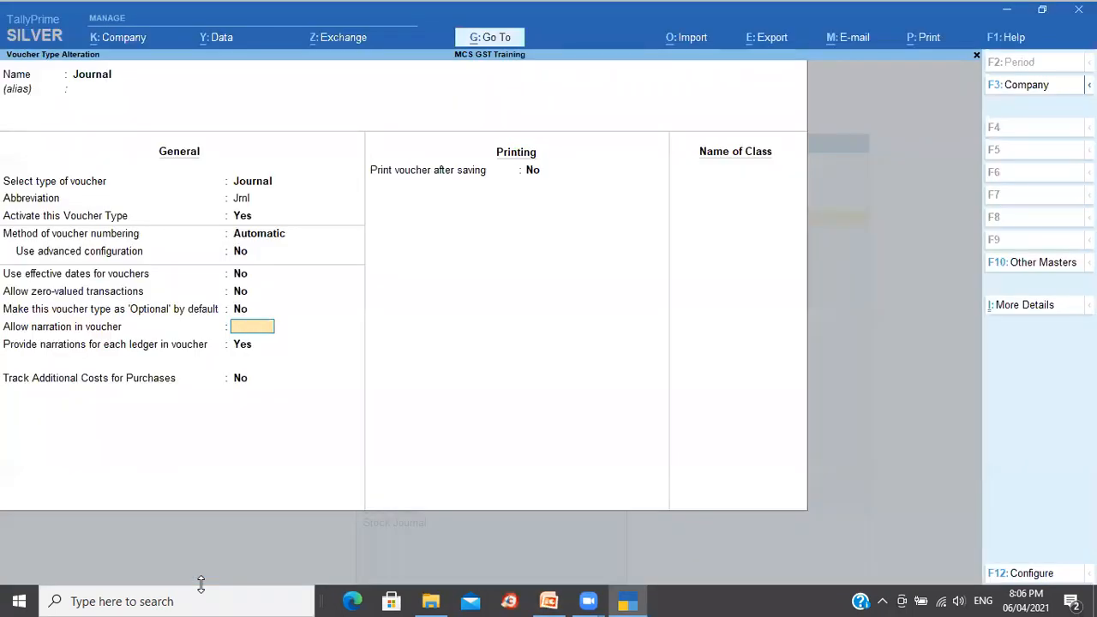
Step: Save the Journal voucher type and open the Sales BLR voucher type for alteration
key("ctrl+a")
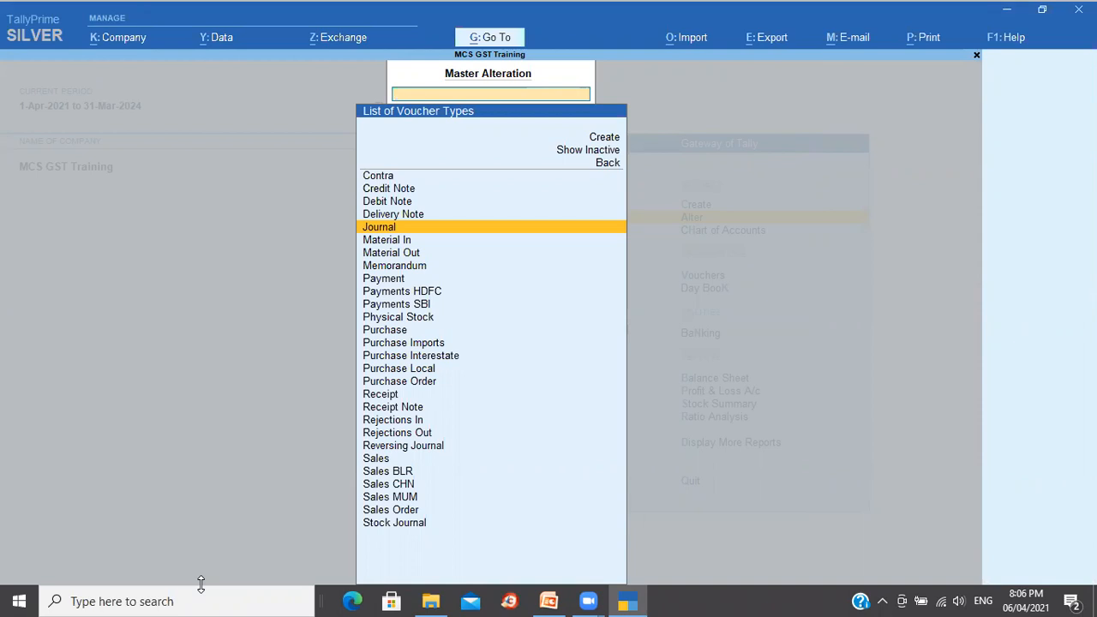
key("Down")
key("Down")
key("Down")
key("Down")
key("Down")
key("Down")
key("Down")
key("Down")
key("Down")
key("Down")
key("Down")
key("Down")
key("Down")
key("Down")
key("Down")
key("Down")
key("Down")
key("Down")
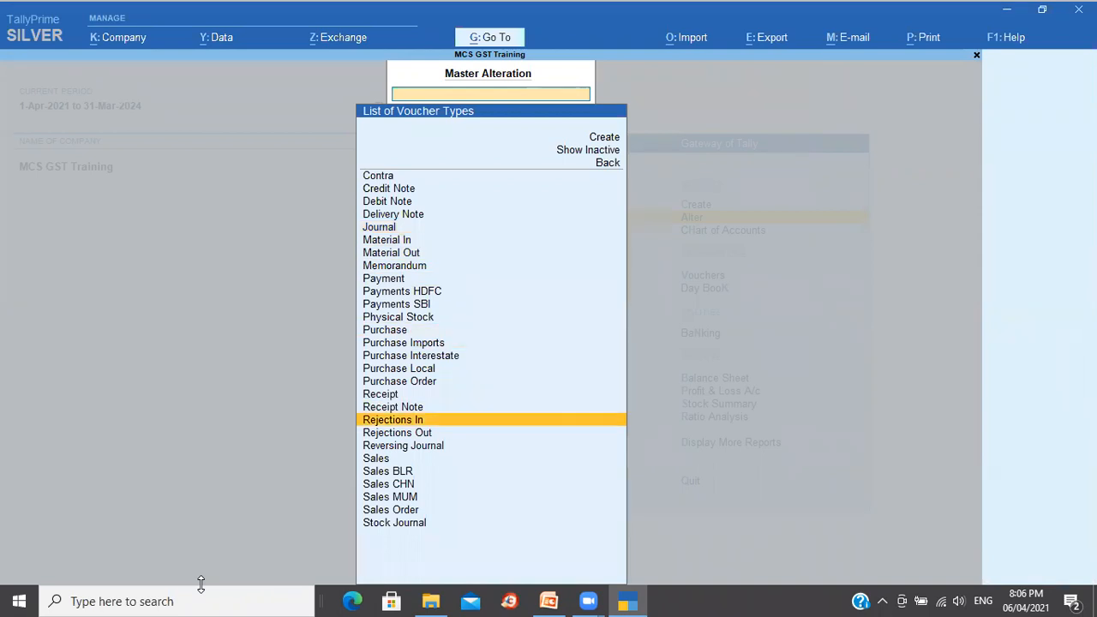
key("Down")
key("Return")
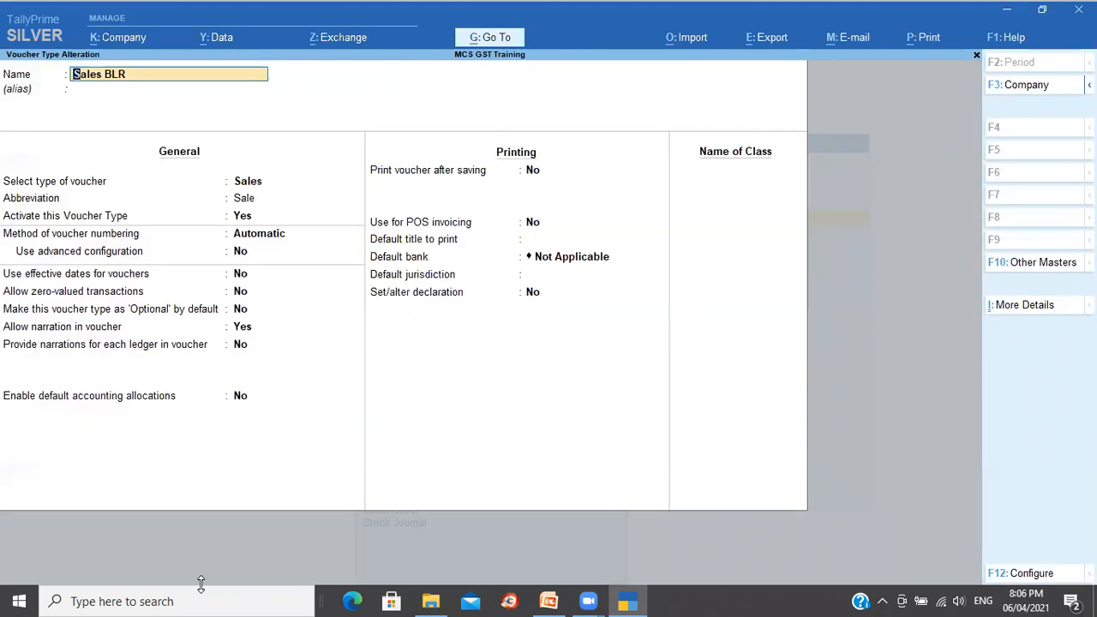
Step: Enable default accounting allocations for Sales BLR and open its default accounting entries for setting
key("Return")
key("Return")
key("Return")
key("Return")
key("Return")
key("Return")
key("Return")
key("Return")
key("Return")
key("Return")
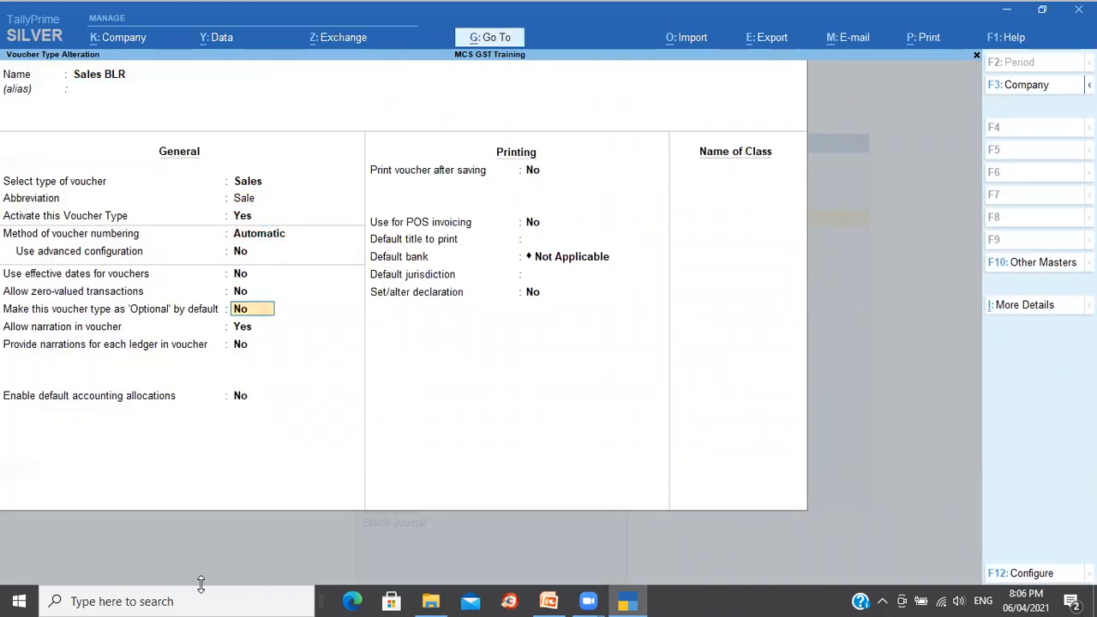
key("Return")
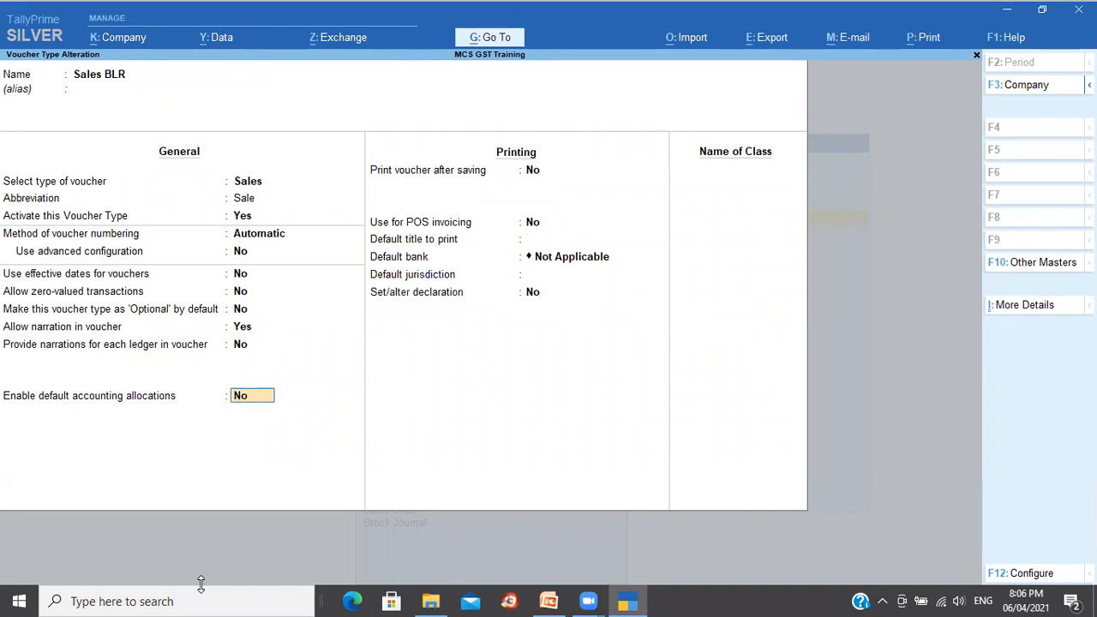
type("y")
key("Return")
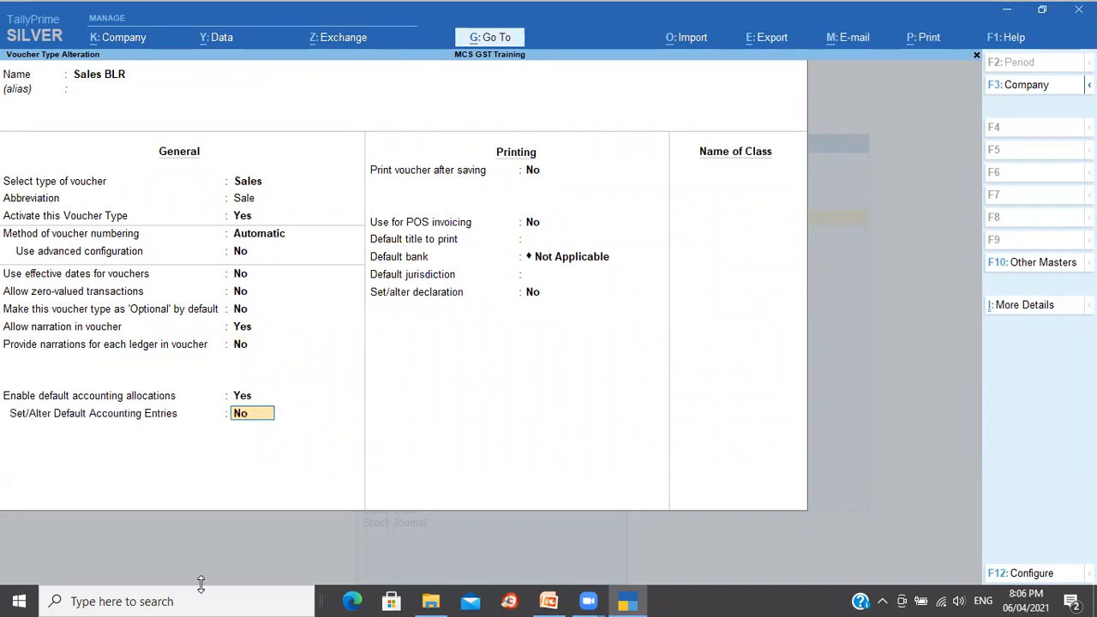
type("y")
key("Return")
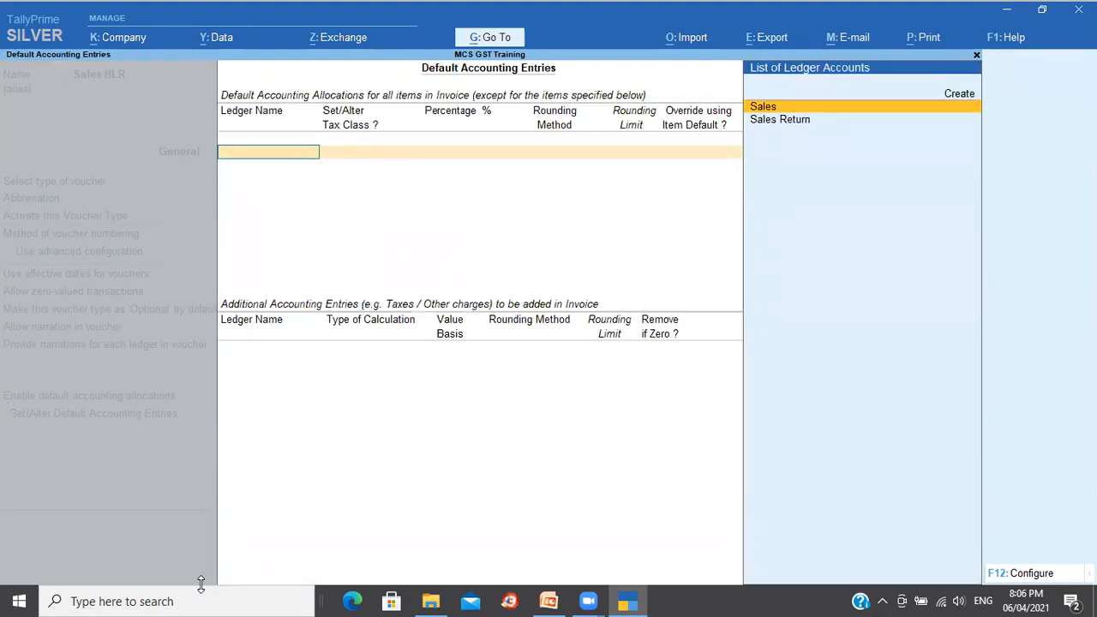
Step: Create a Sales Local ledger under Sales Accounts with ledger type Not Applicable and save it as the default allocation ledger
key("alt+c")
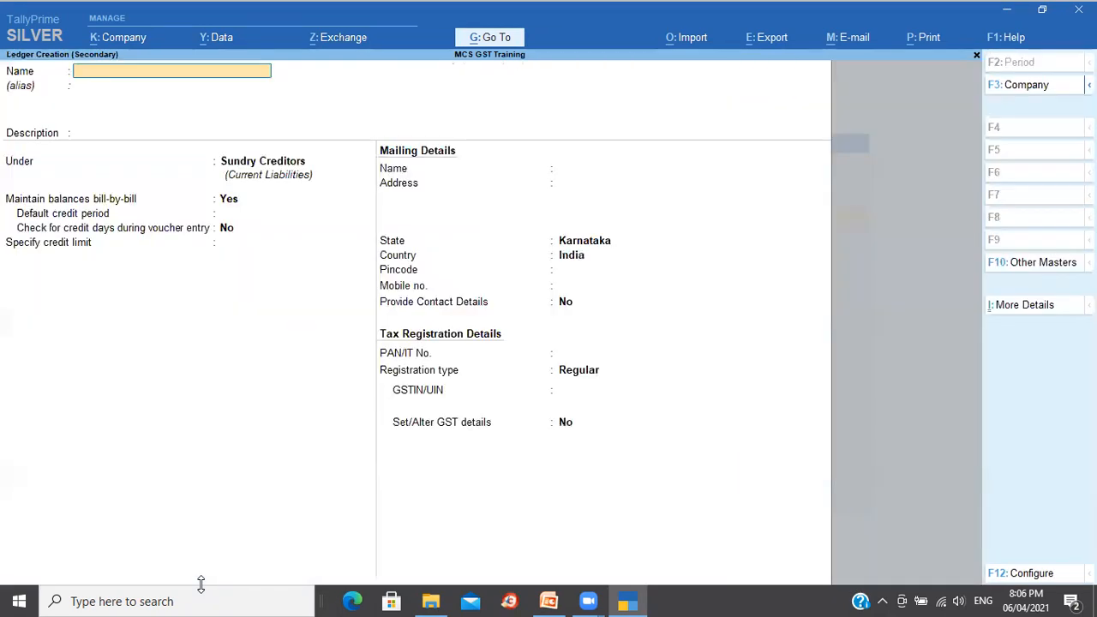
type("Sales Local")
key("Return")
key("Return")
key("Return")
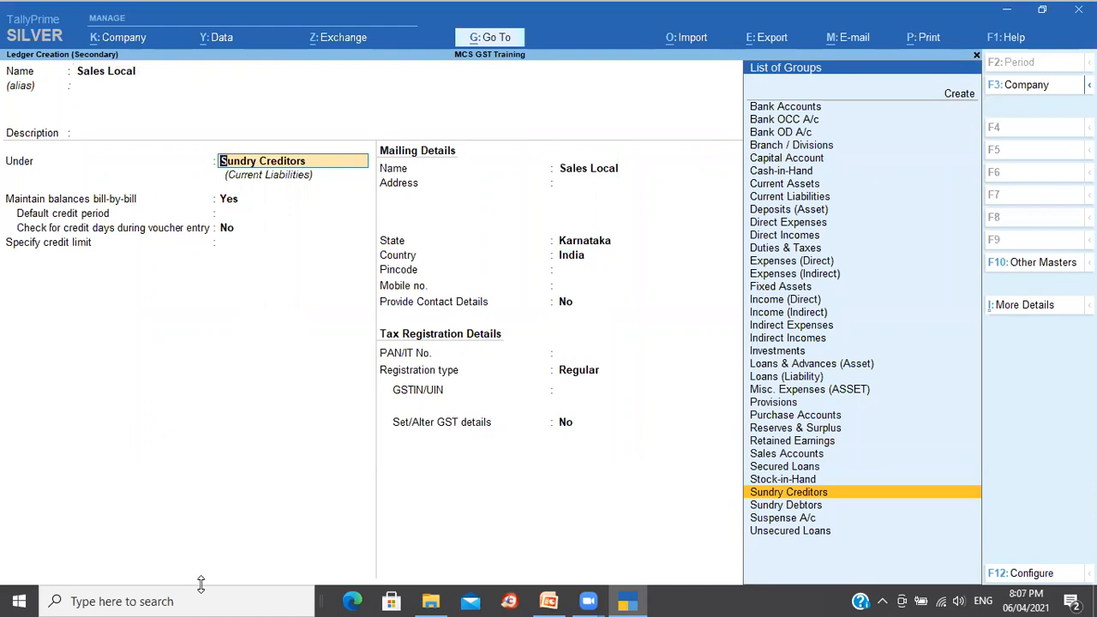
type("Sal")
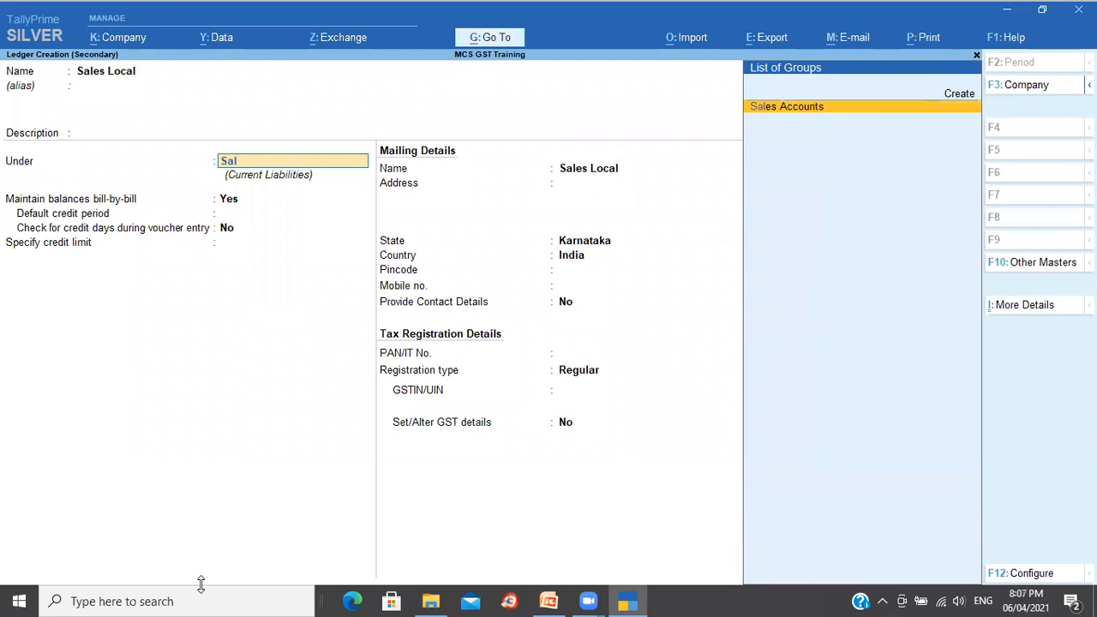
key("Return")
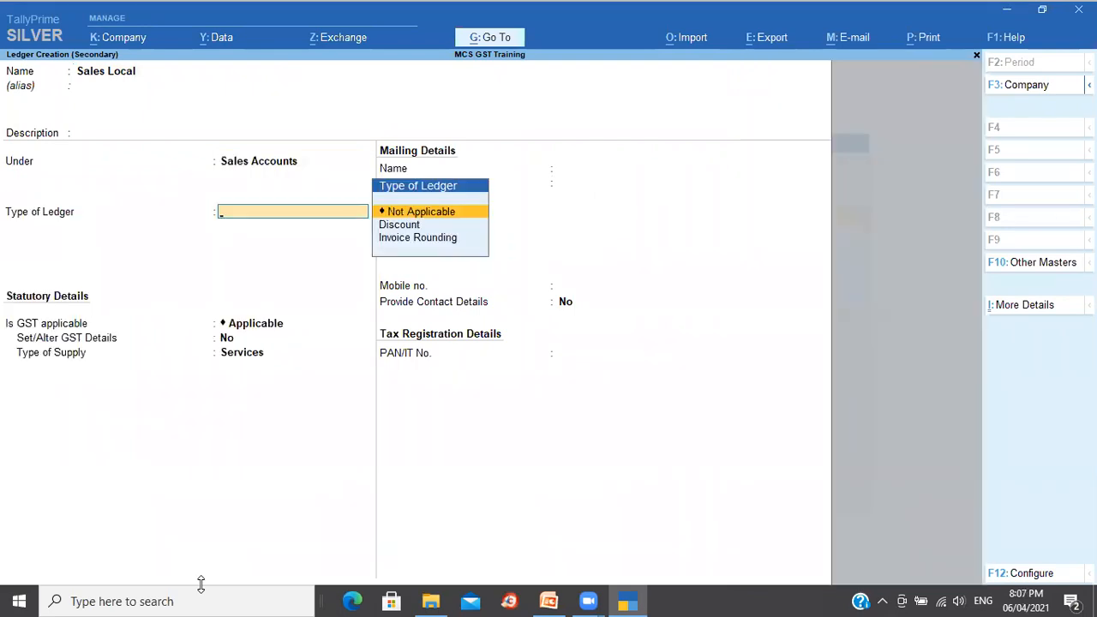
key("Return")
key("Return")
key("Return")
key("Return")
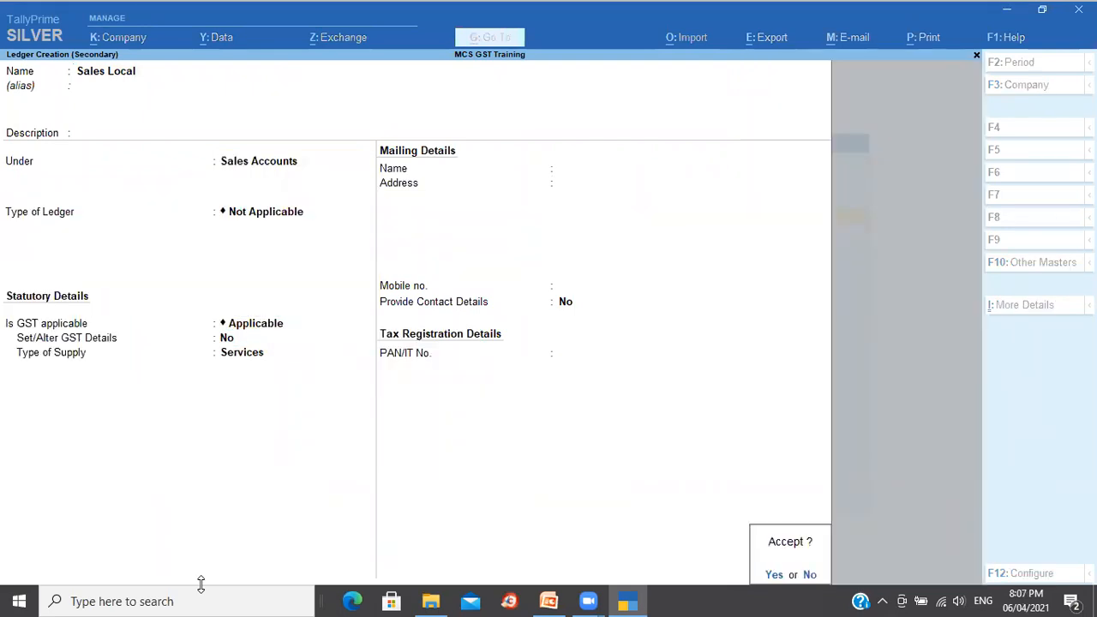
key("Return")
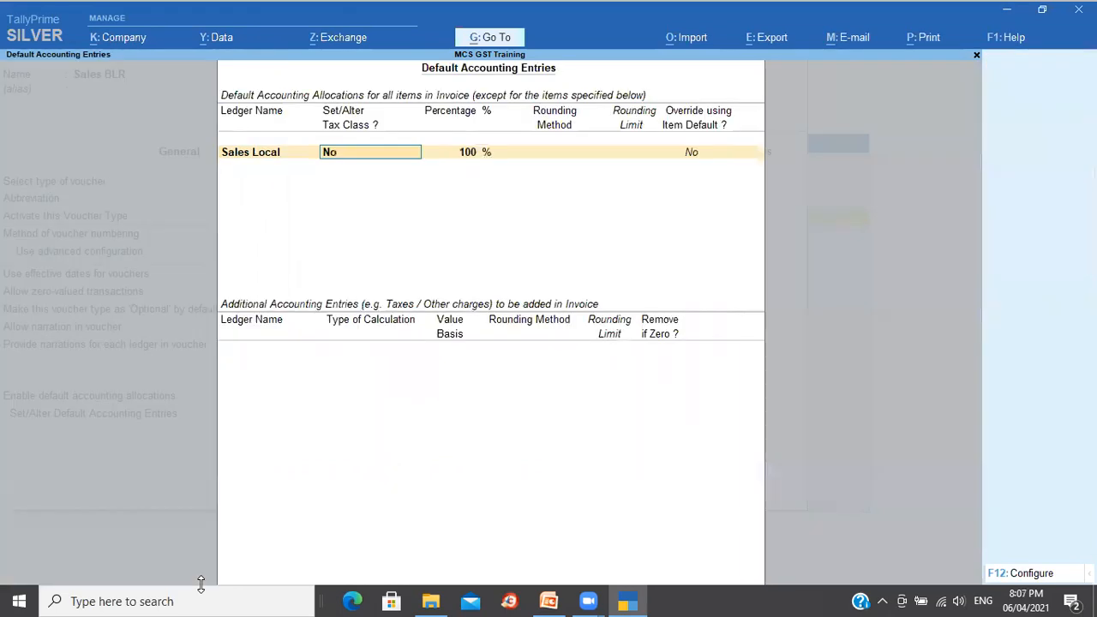
Step: Accept the Sales Local allocation at 100% with Set/Alter Tax Class at No and finish the item allocations
key("Return")
key("Return")
key("Return")
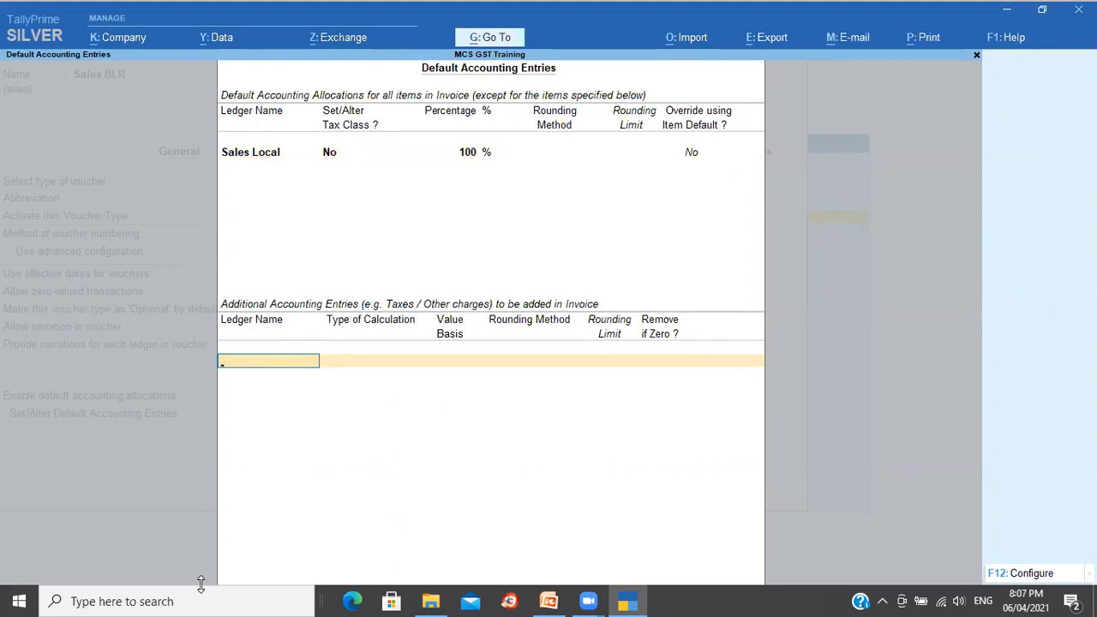
Step: Create an additional-entry ledger named Transportation Charges under Income (Direct), with the ledger type Not Applicable
key("alt+c")
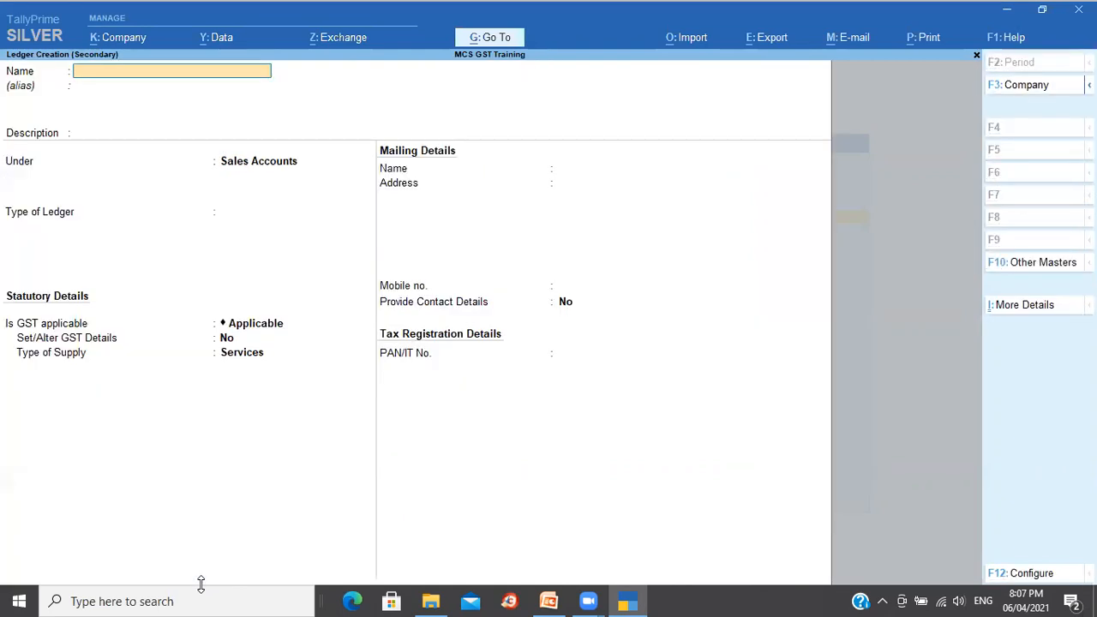
type("Transport")
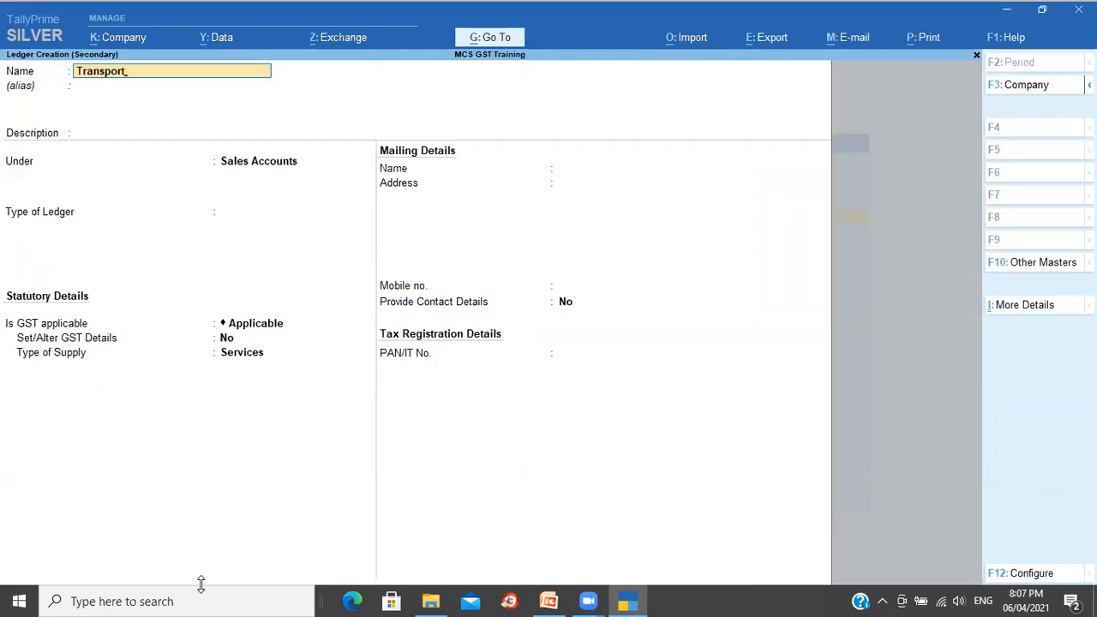
type("ation Charges")
key("Return")
key("Return")
key("Return")
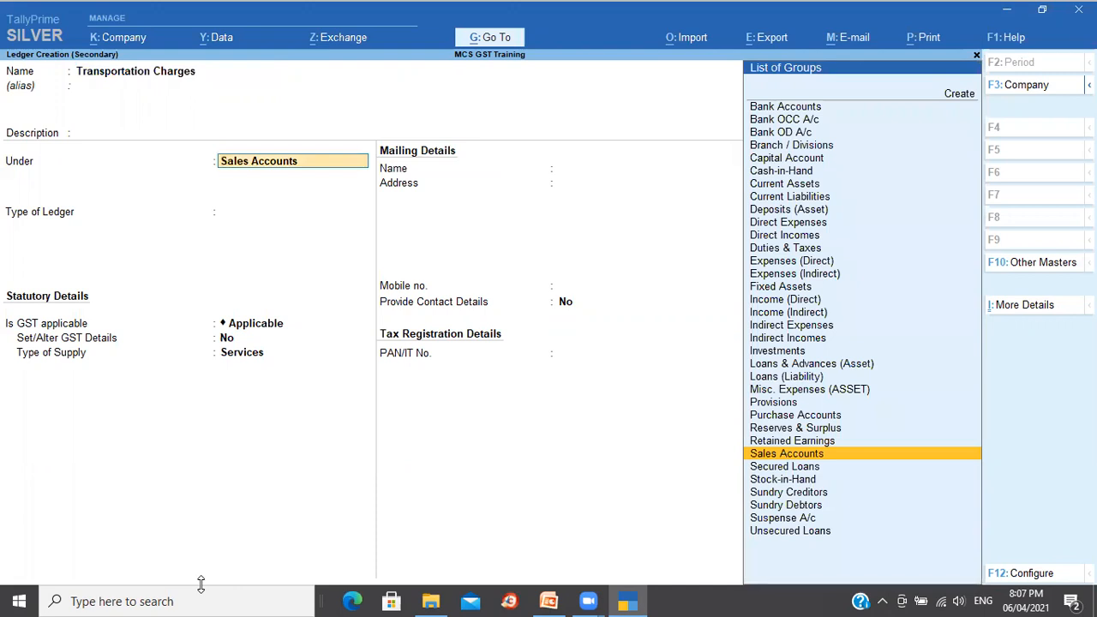
type("In")
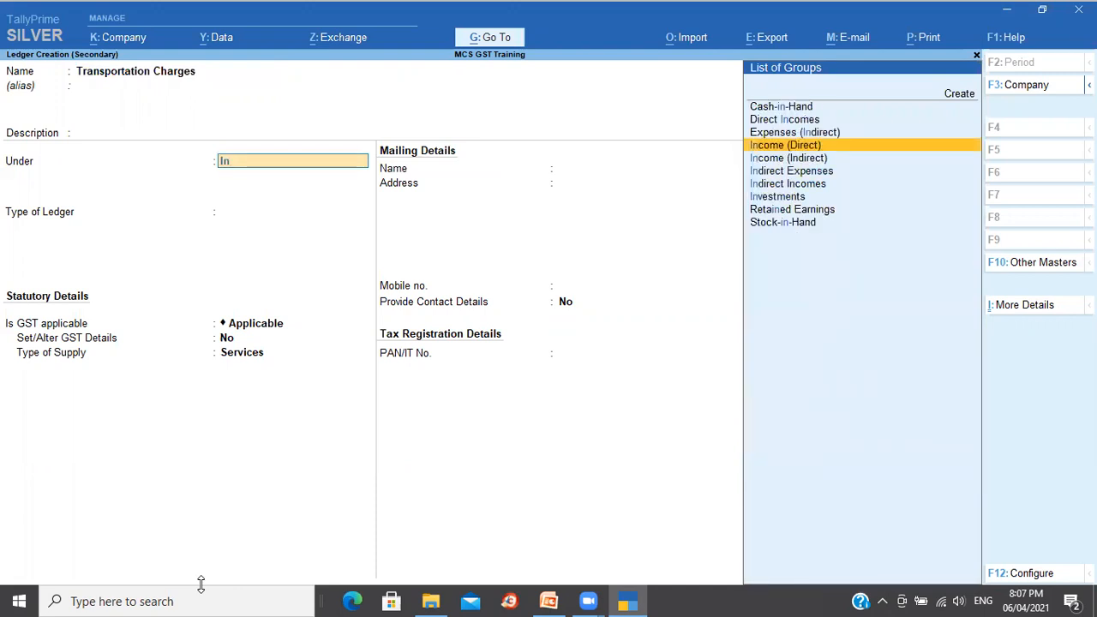
key("Down")
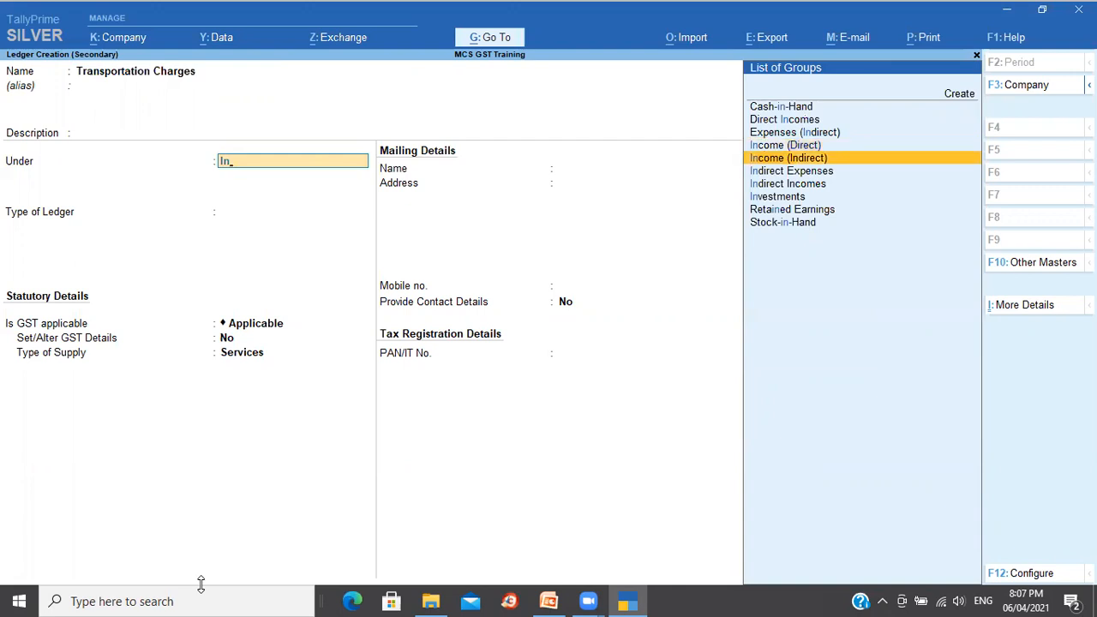
key("Up")
key("Return")
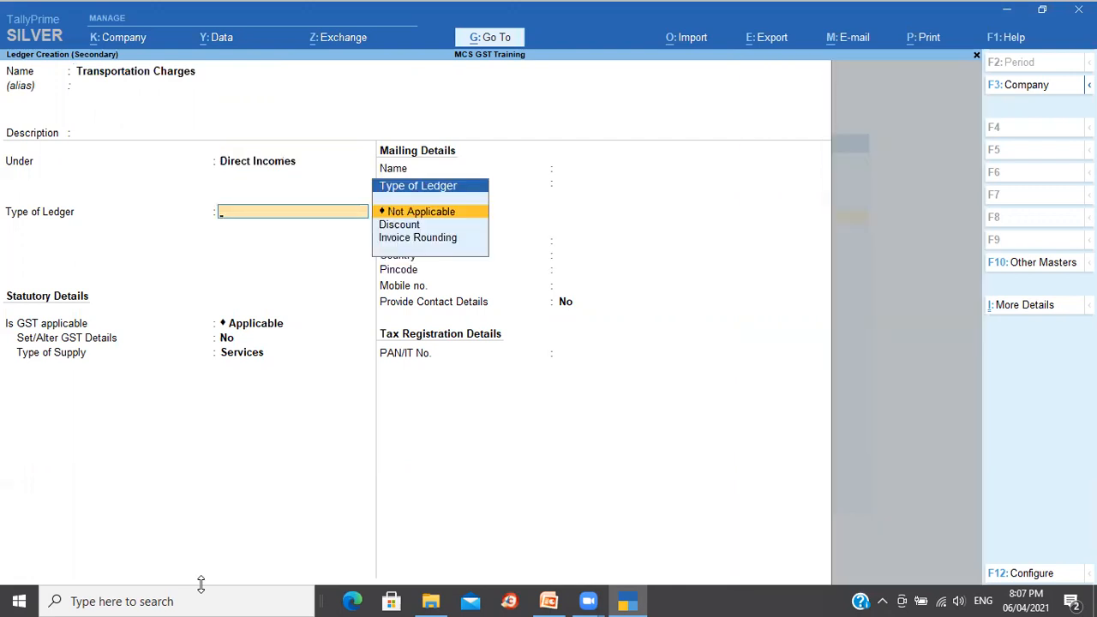
key("Return")
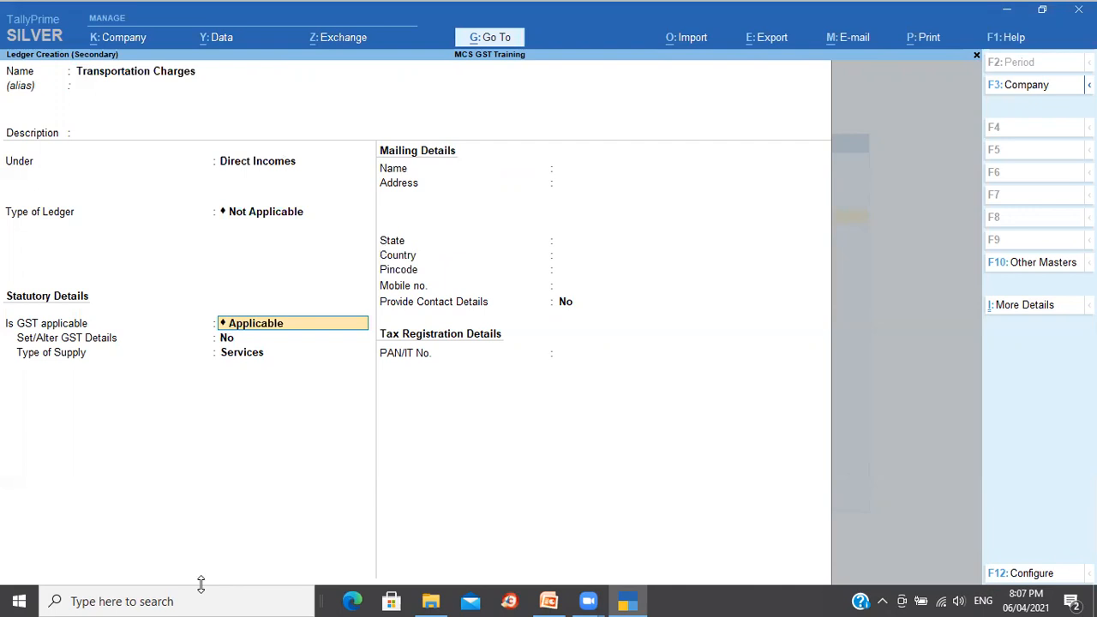
Step: Set the ledger's GST details to HSN/SAC 2313, Taxable at 5% integrated tax, with supply type Services, and save the ledger
key("Return")
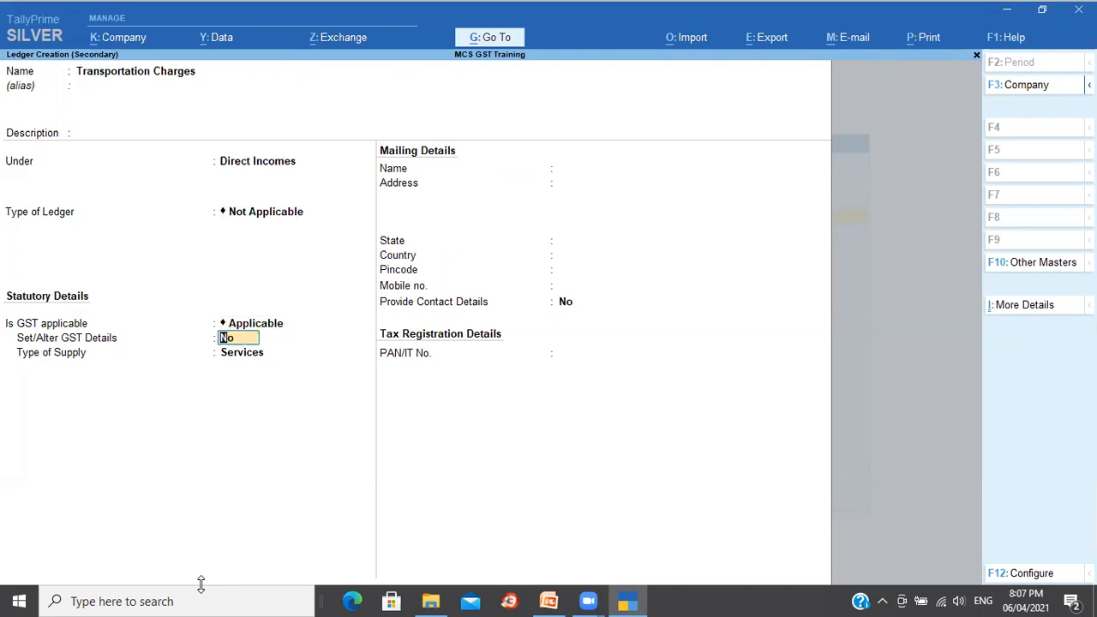
key("y")
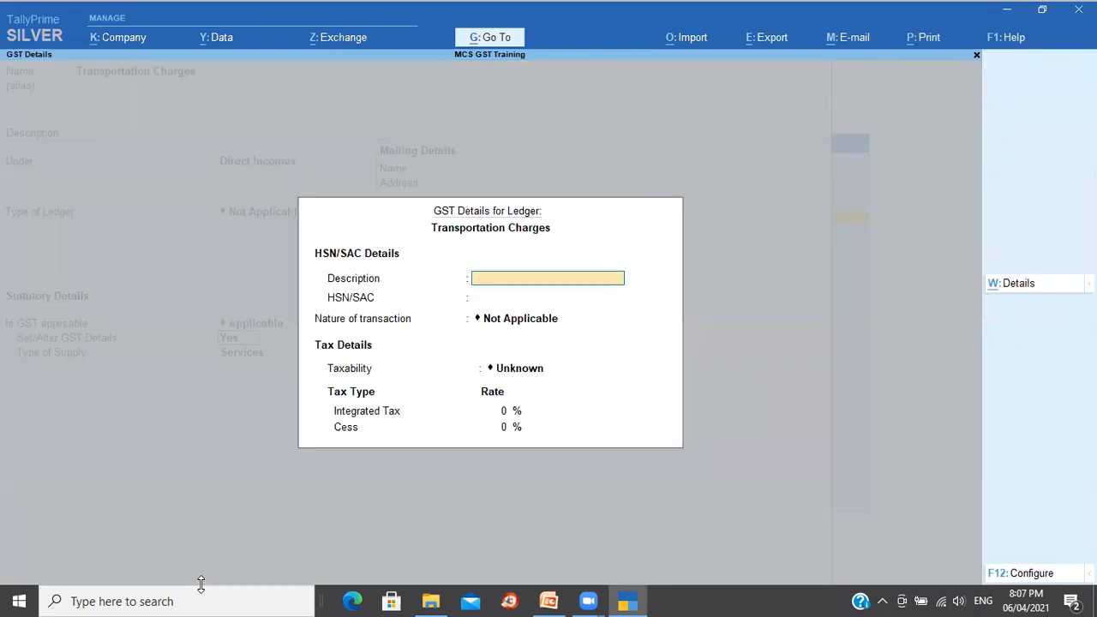
key("Return")
type("2313")
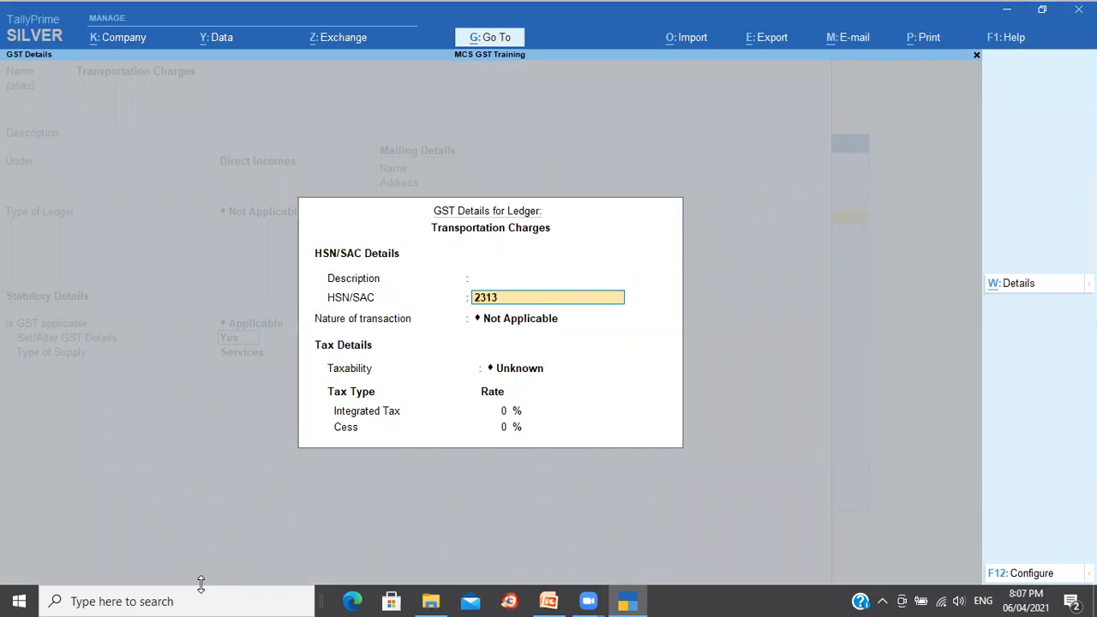
key("Return")
key("Return")
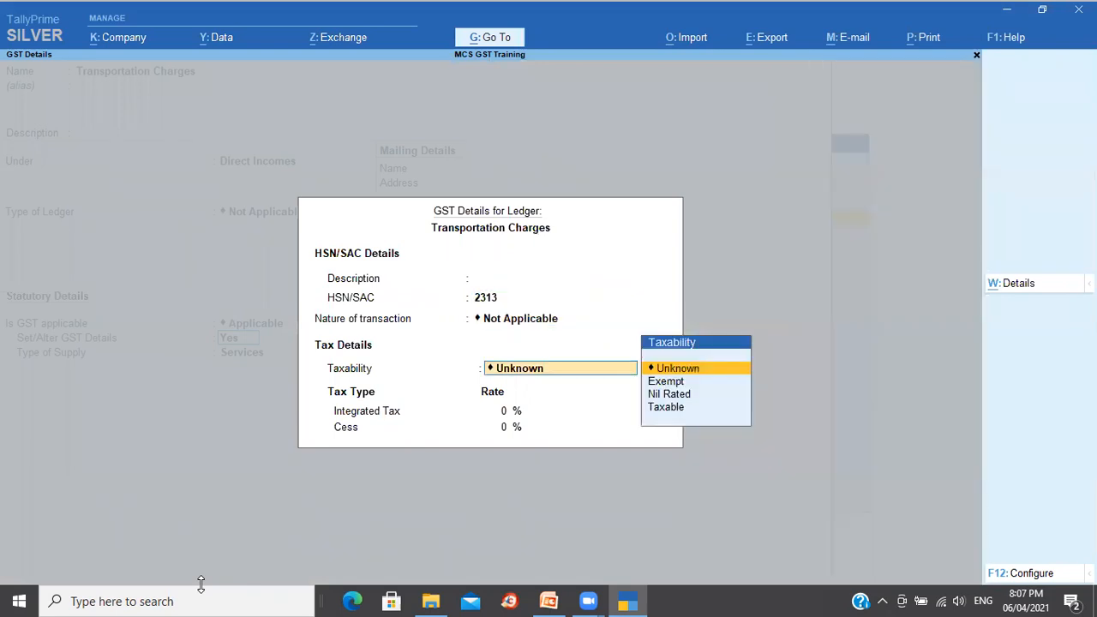
key("Down")
key("Down")
key("Down")
key("Return")
type("5")
key("Return")
key("Return")
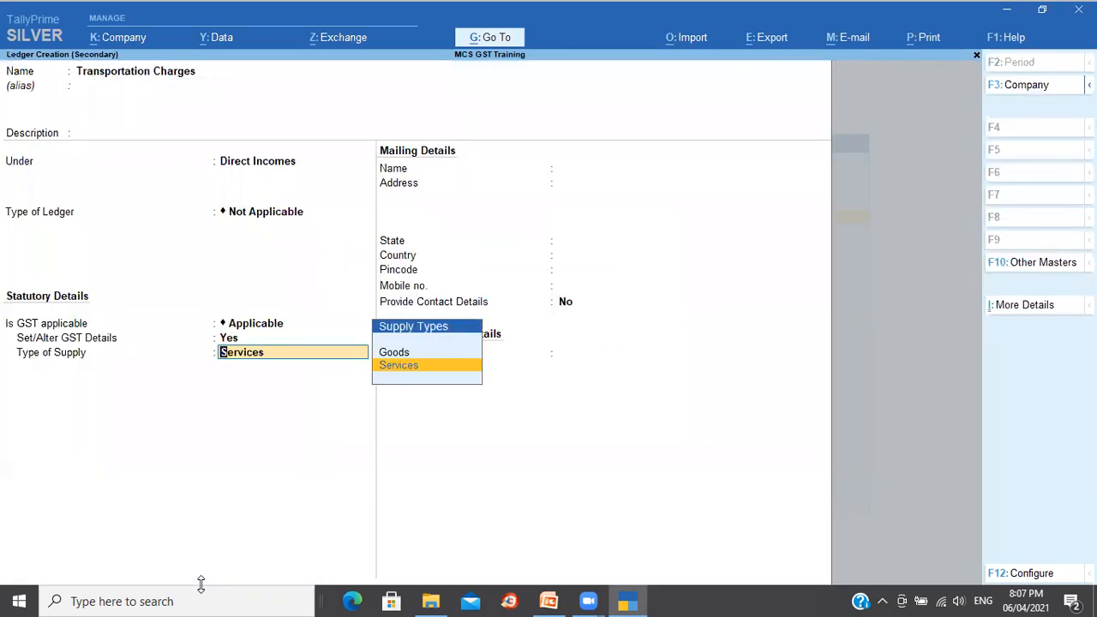
key("Return")
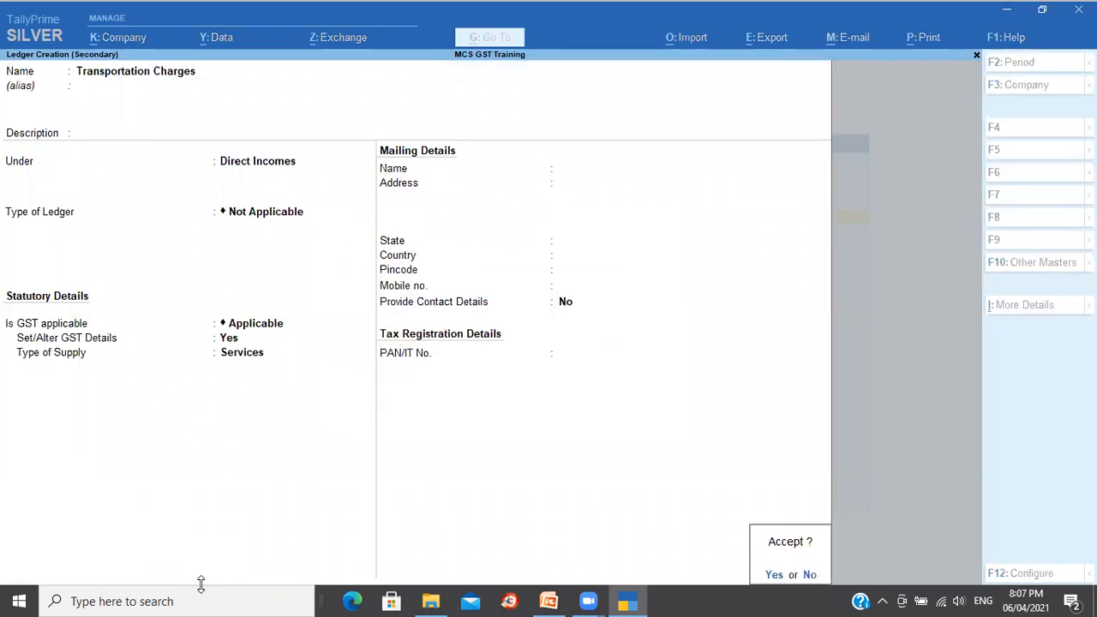
key("Return")
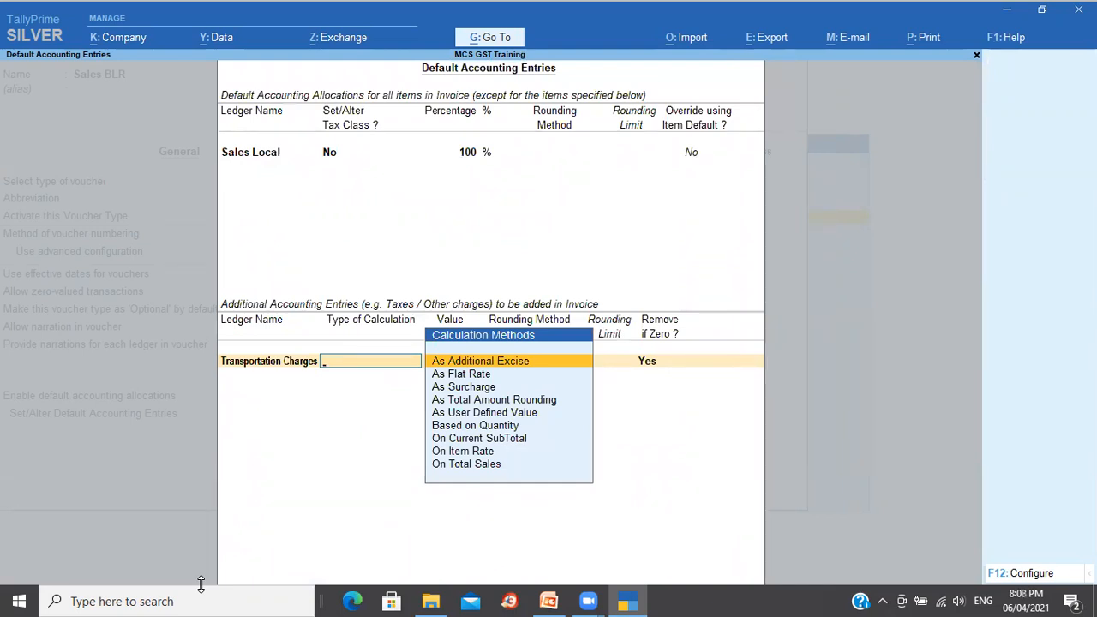
Step: Set the Transportation Charges calculation type to As User Defined Value and keep Remove if Zero at Yes
key("Down")
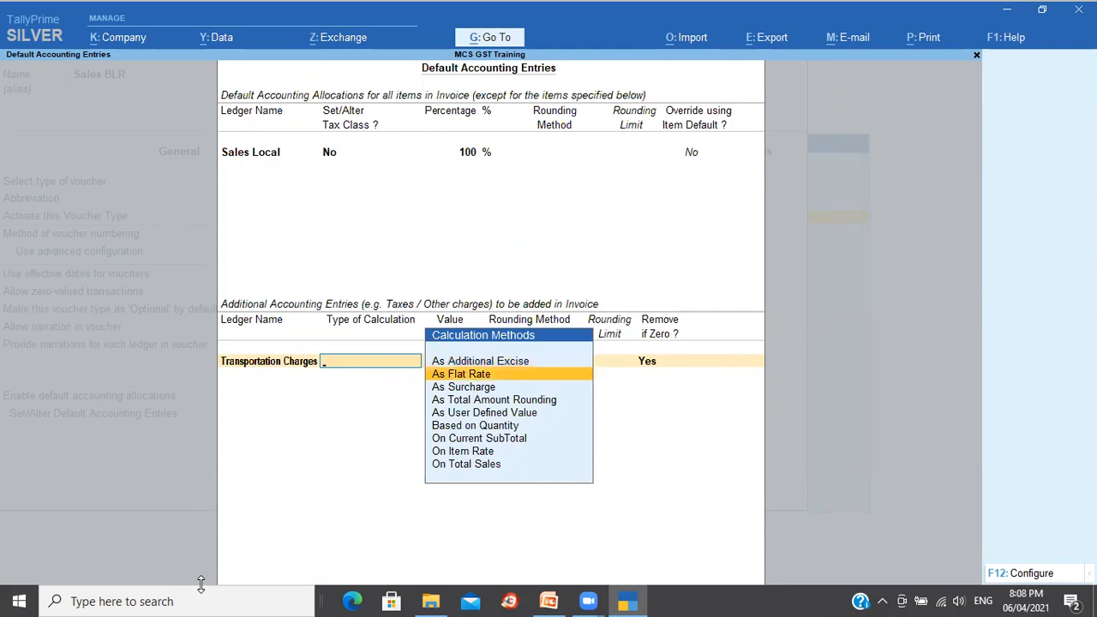
key("Down")
key("Down")
key("Down")
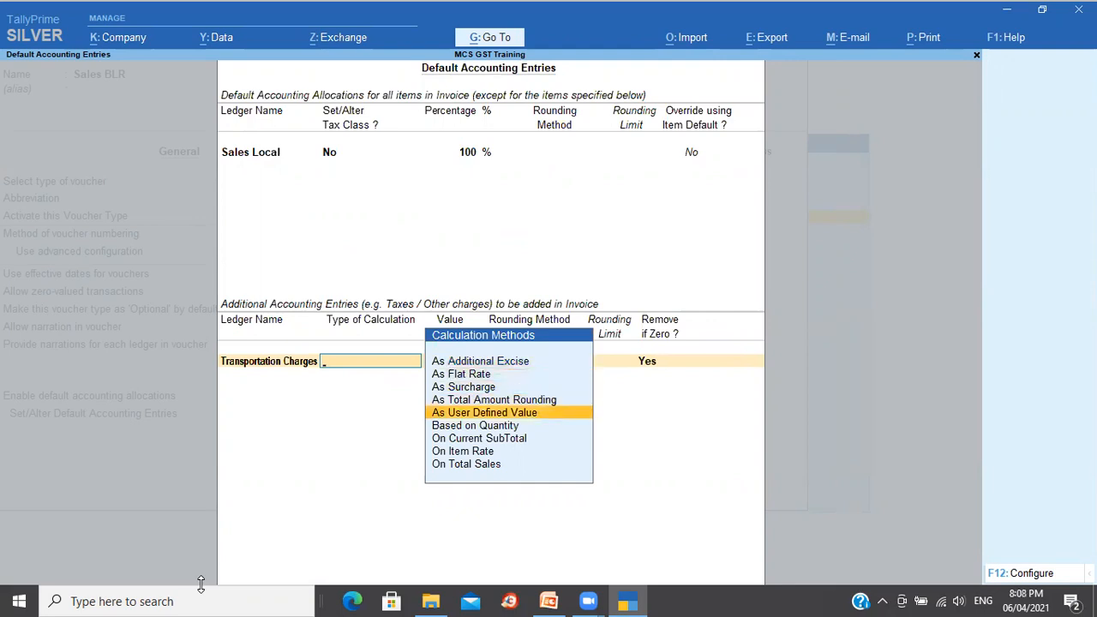
key("Return")
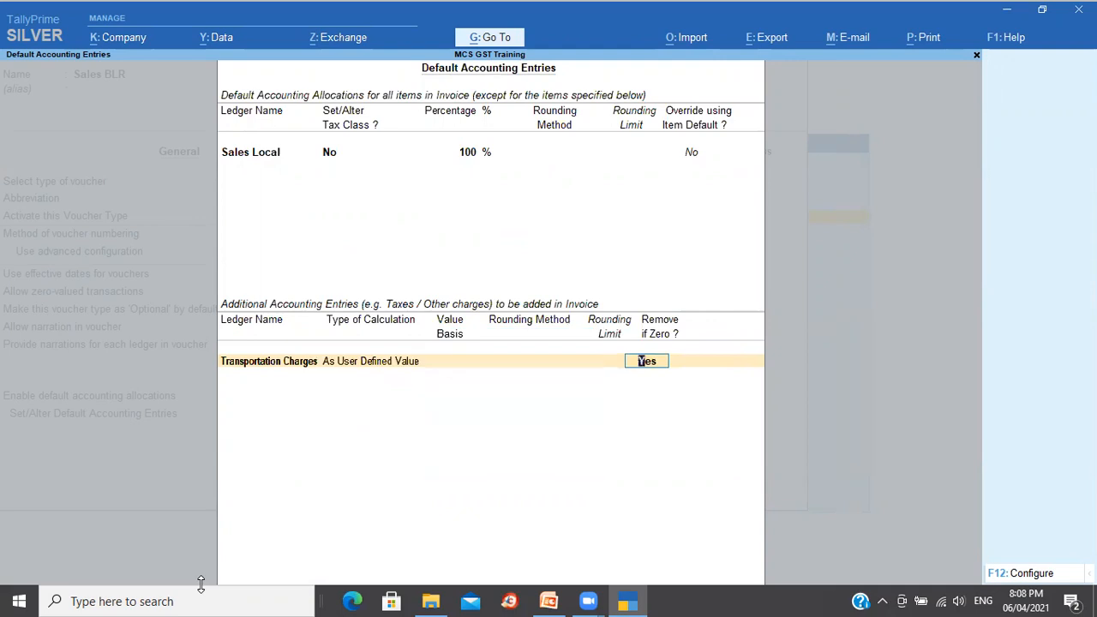
key("Return")
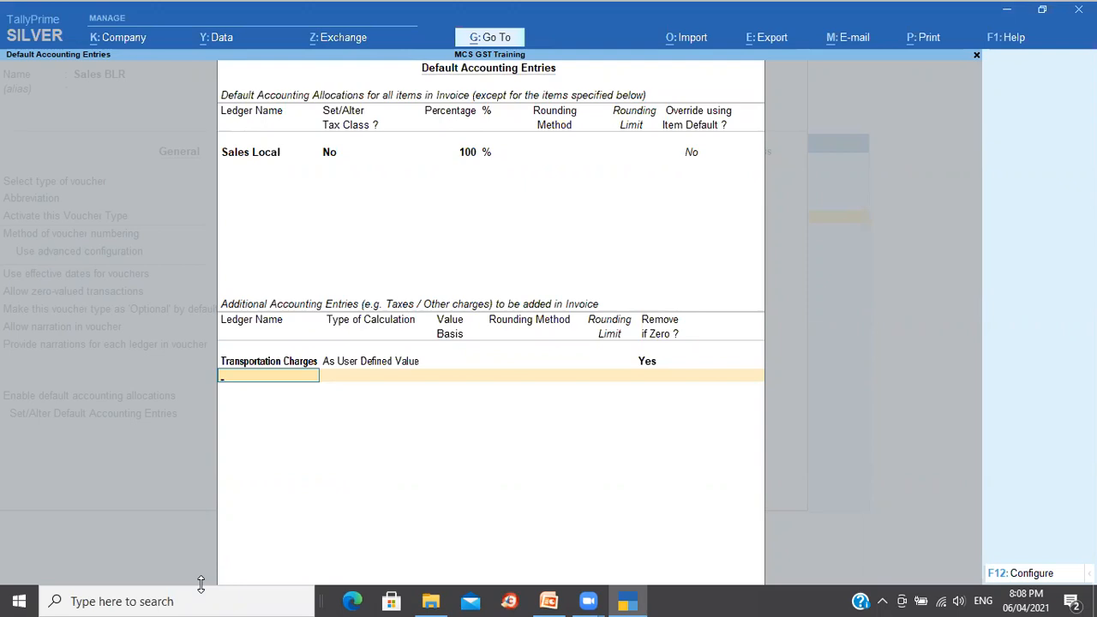
Step: Add Output CGST and Output SGST as additional accounting entries, each with Remove if Zero at Yes
type("Out")
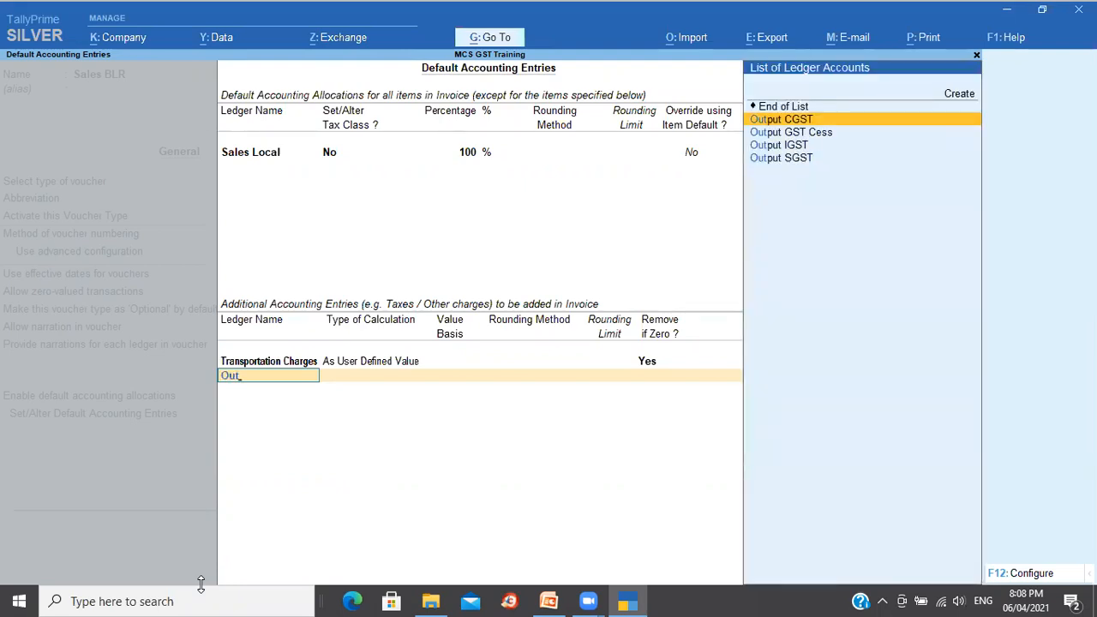
key("Return")
key("Return")
type("Out")
key("Down")
key("Down")
key("Down")
key("Return")
key("Return")
Step: Add the Roundoff ledger calculated As Total Amount Rounding, with Normal Rounding, a rounding limit of 1 and Remove if Zero at Yes
type("Rou")
key("Return")
key("Down")
key("Down")
key("Down")
key("Return")
key("Down")
key("Down")
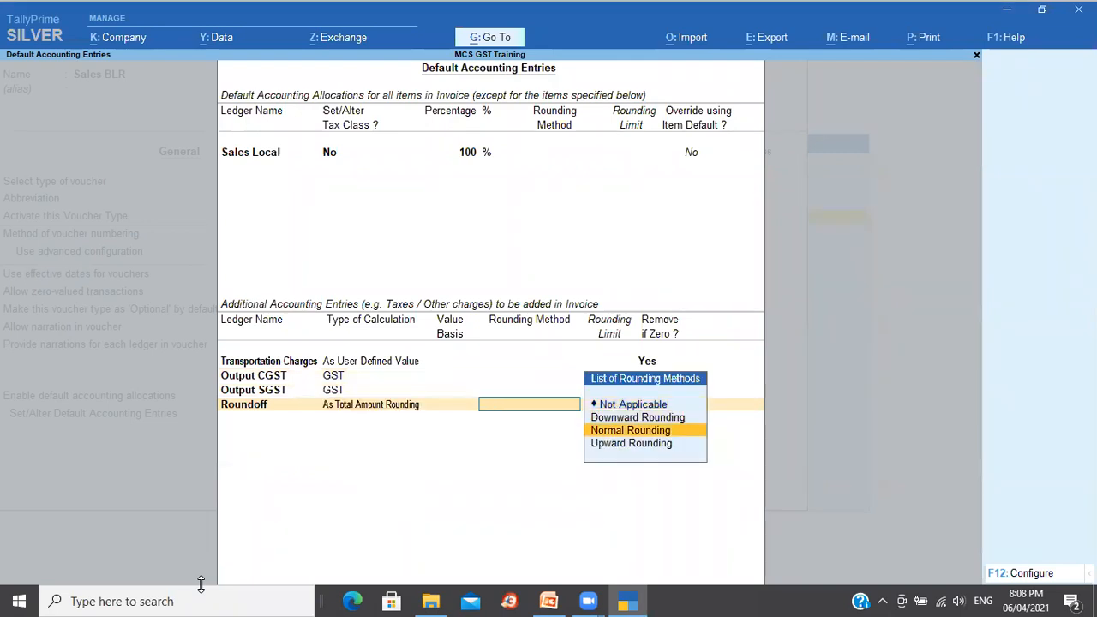
key("Return")
key("Return")
key("Return")
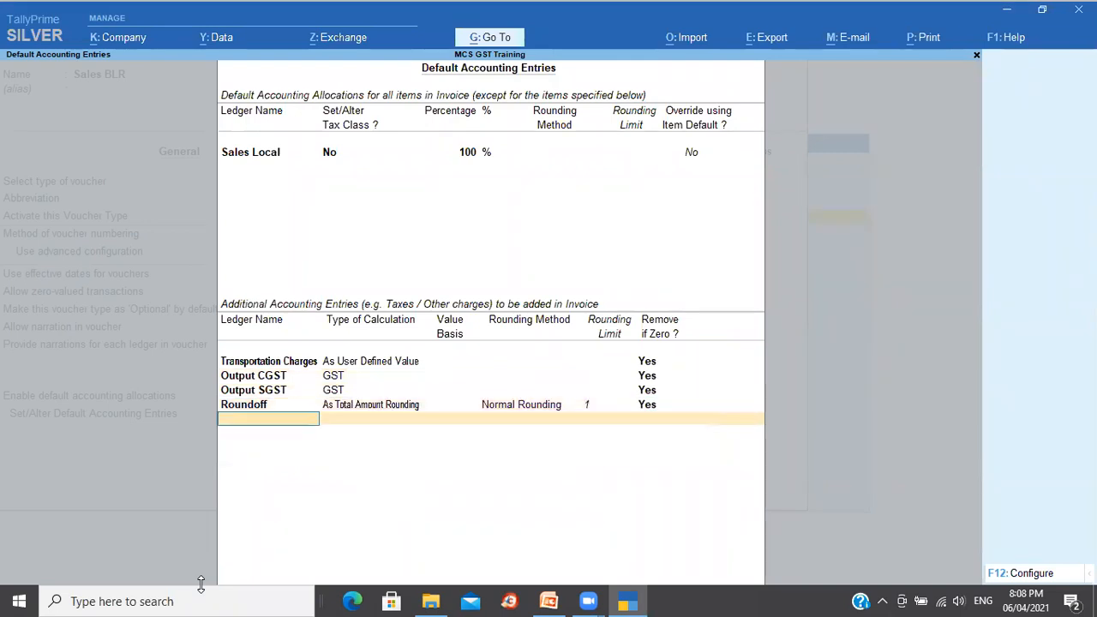
Step: Finish the default accounting entries, save the Sales BLR voucher type and return to the Gateway of Tally
key("Return")
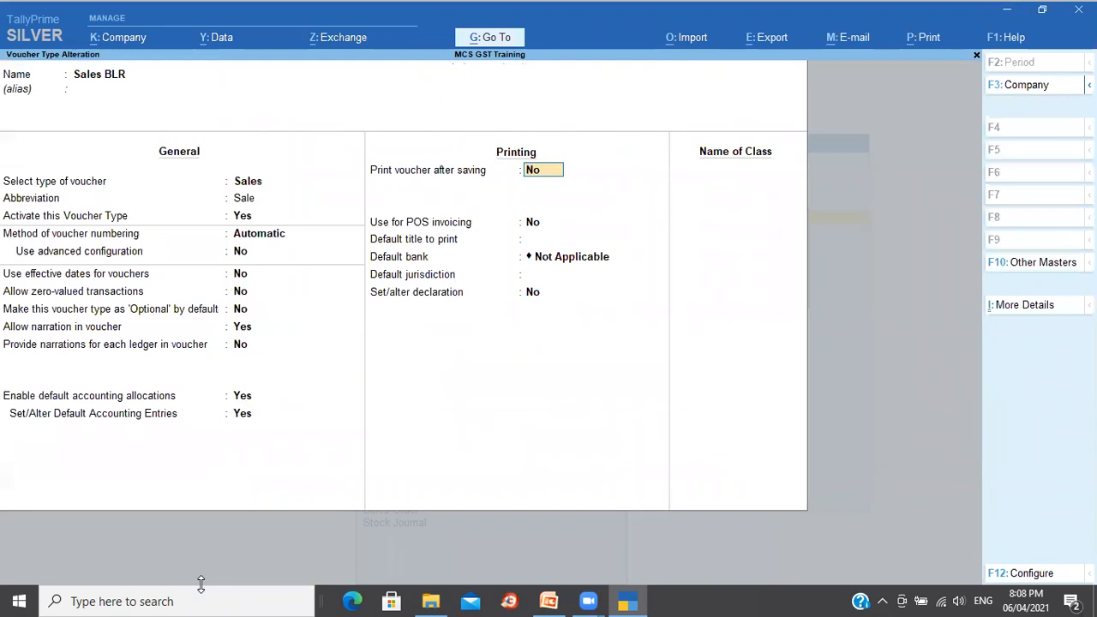
key("ctrl+a")
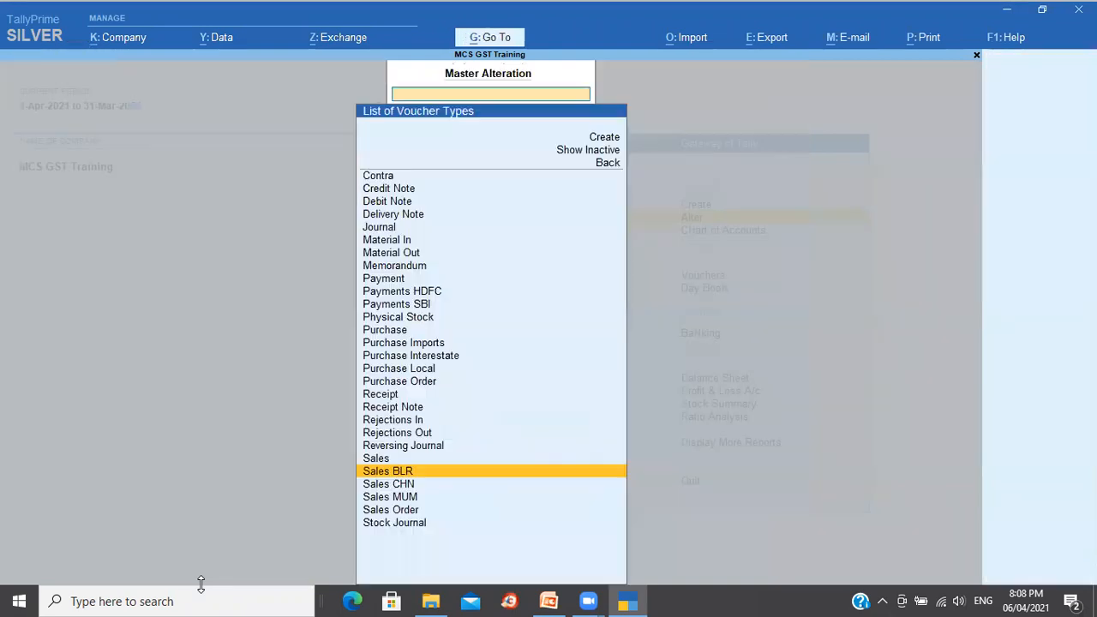
key("Escape")
key("Escape")
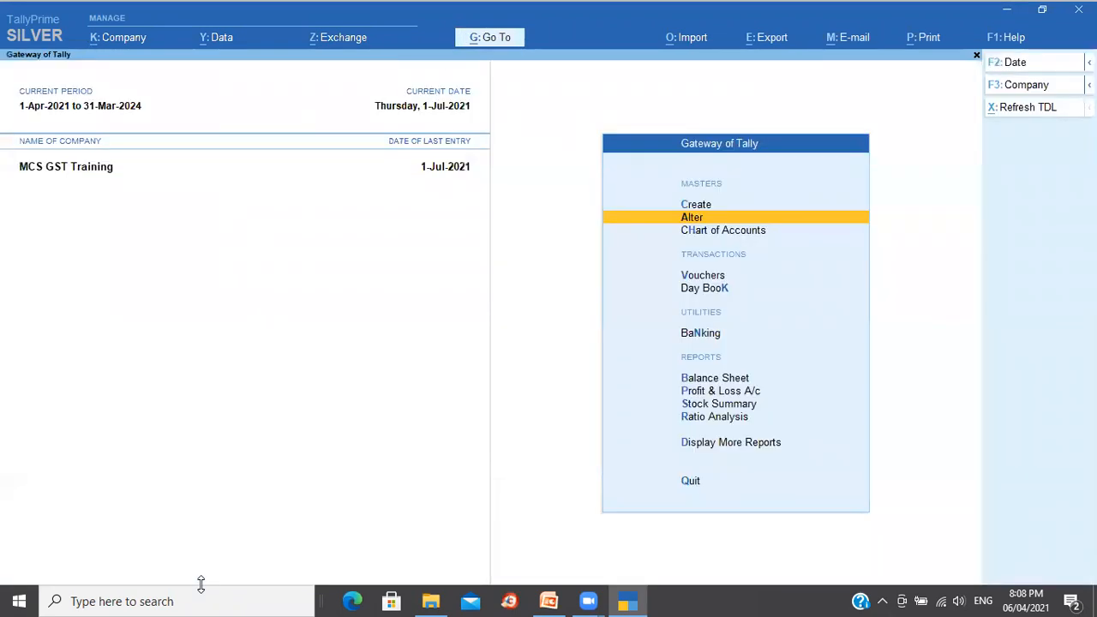
Step: Start a new sales voucher using the Sales BLR voucher type
key("Down")
key("Down")
key("Return")
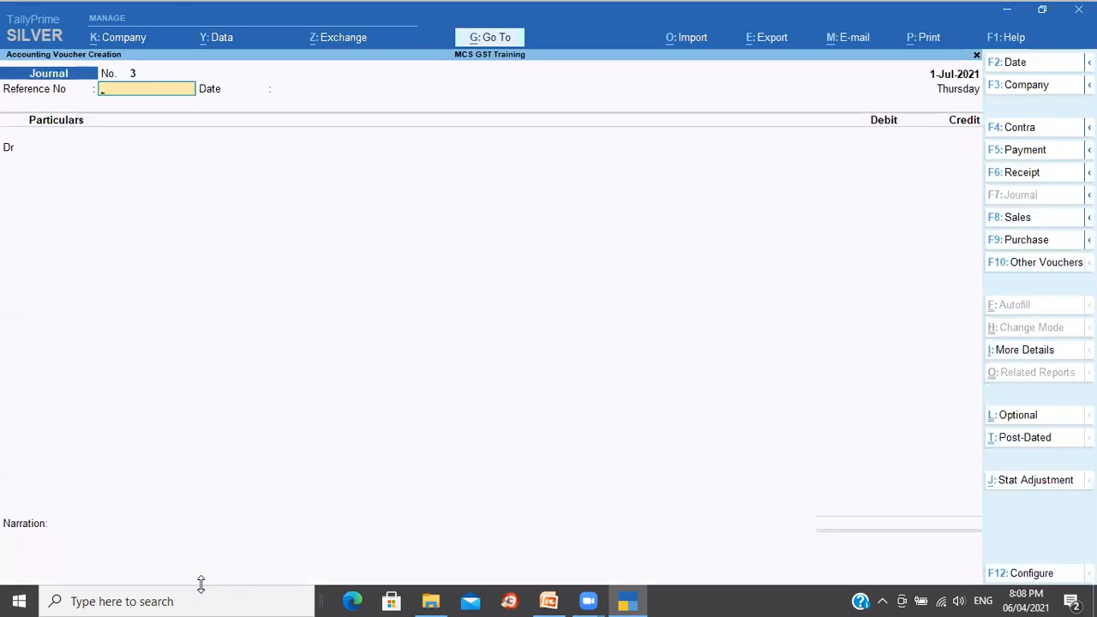
left_click(1044, 226)
key("Down")
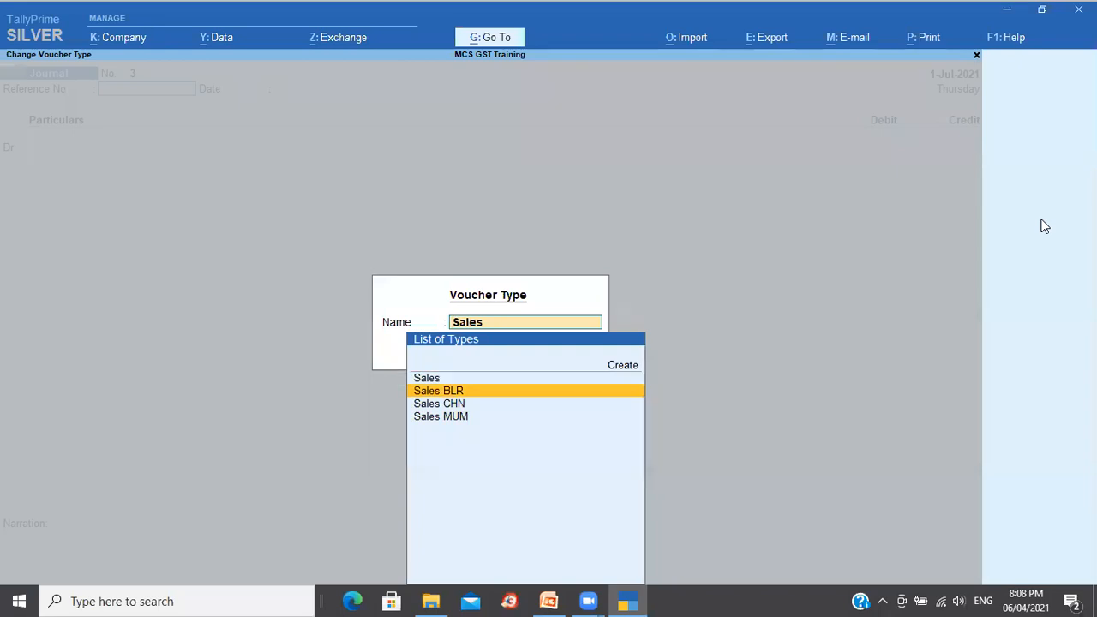
key("Return")
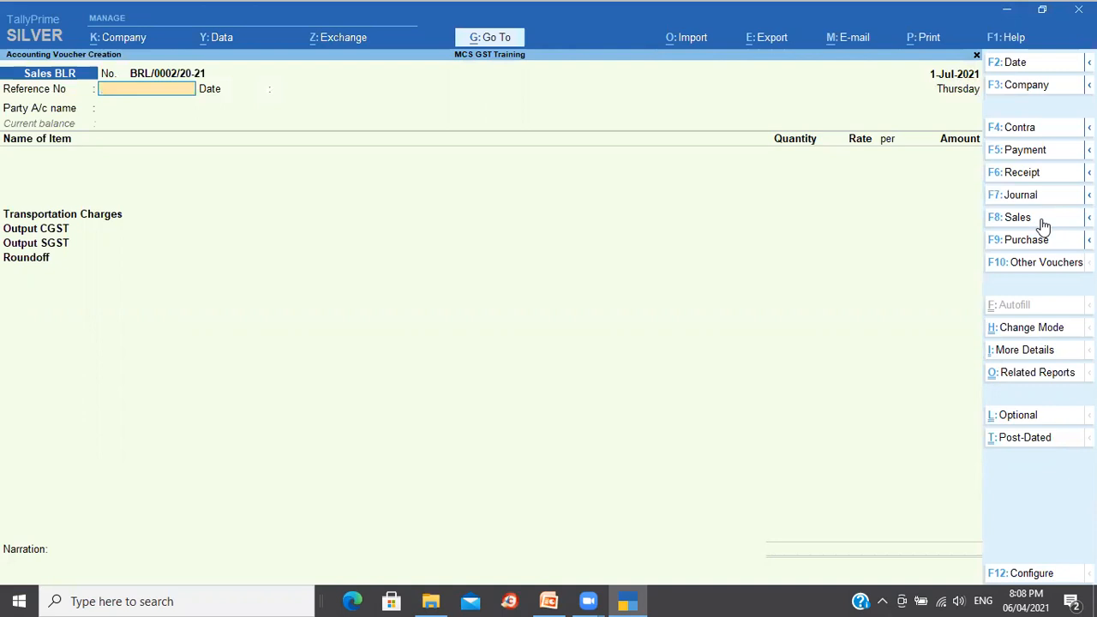
Step: Leave the voucher's reference number and date blank and look through the available party ledgers
key("Return")
key("Return")
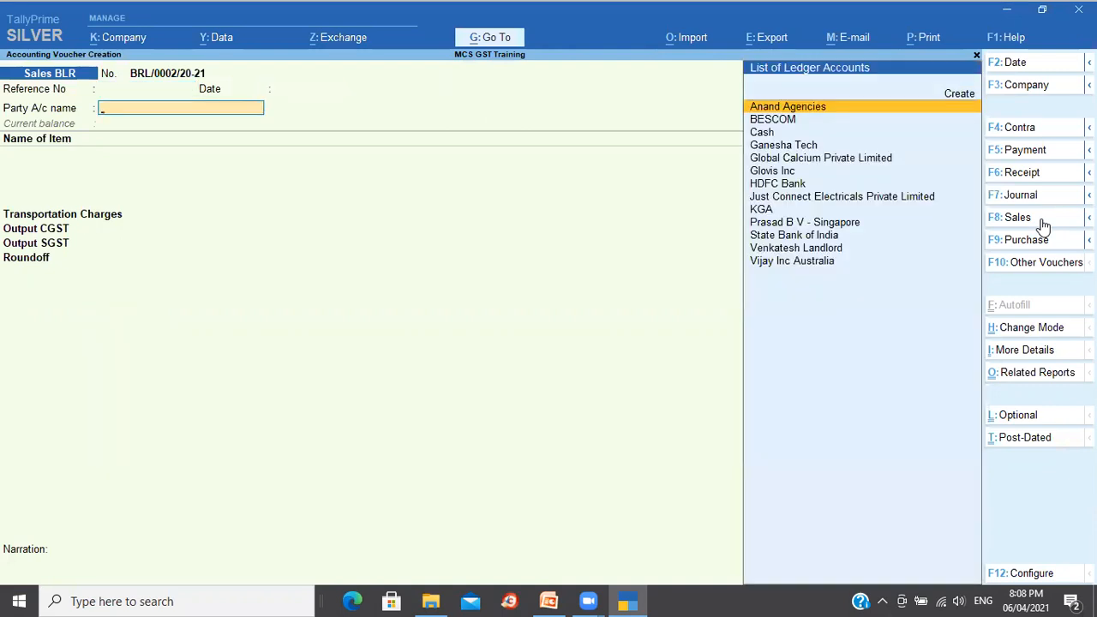
key("Down")
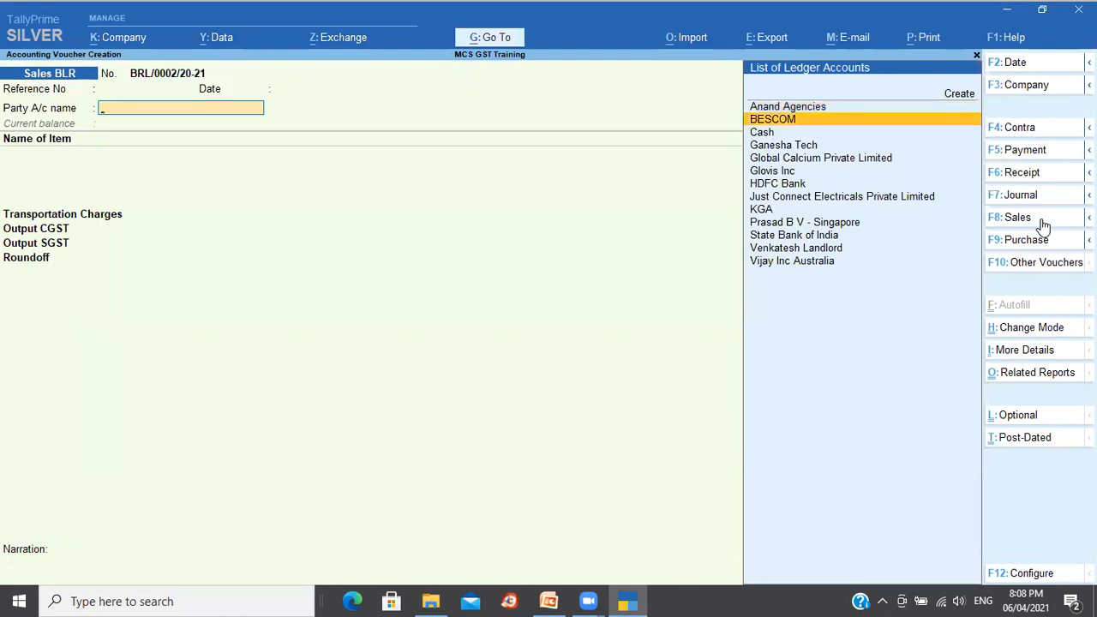
key("Down")
key("Down")
key("Down")
key("Down")
key("Down")
key("Down")
key("Down")
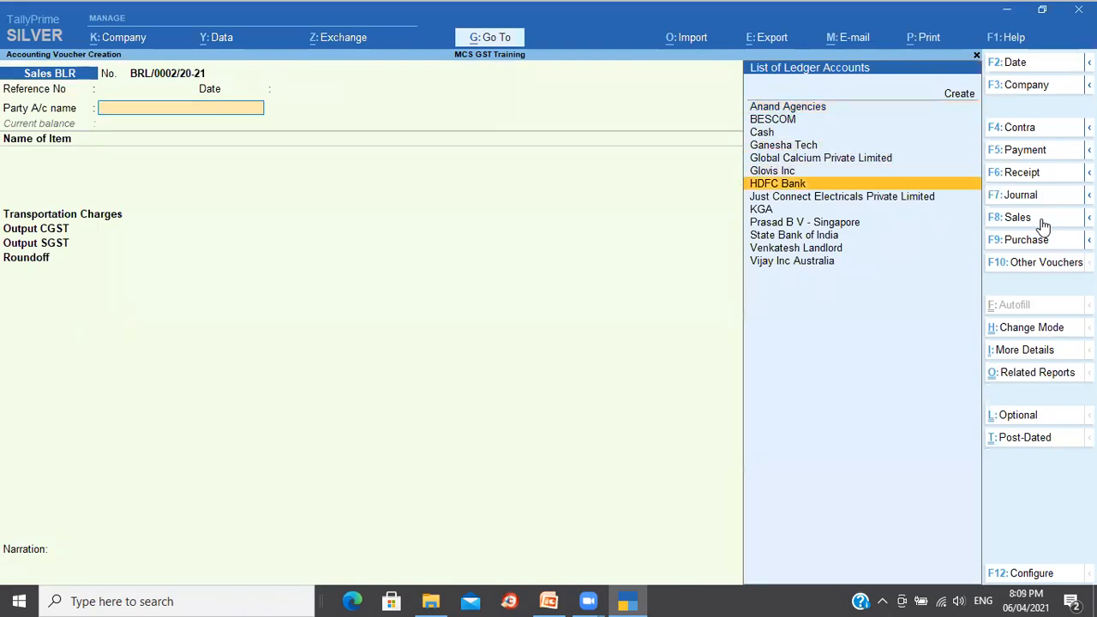
key("Down")
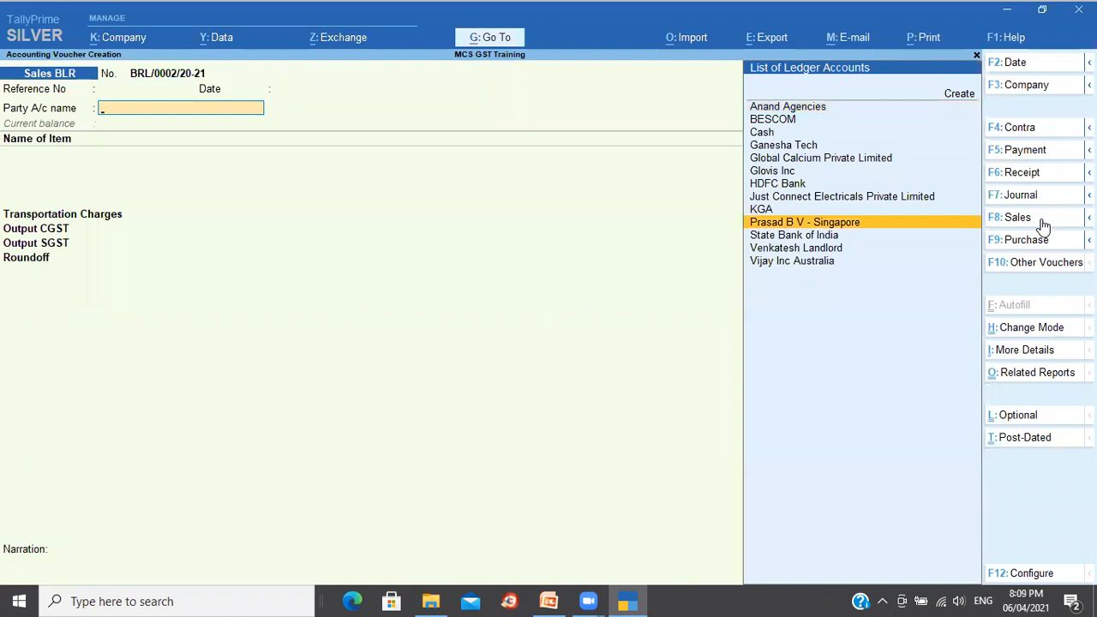
Step: Start a new party ledger from the voucher and name it Skanda Agencies, leaving the alias and description blank
key("alt+c")
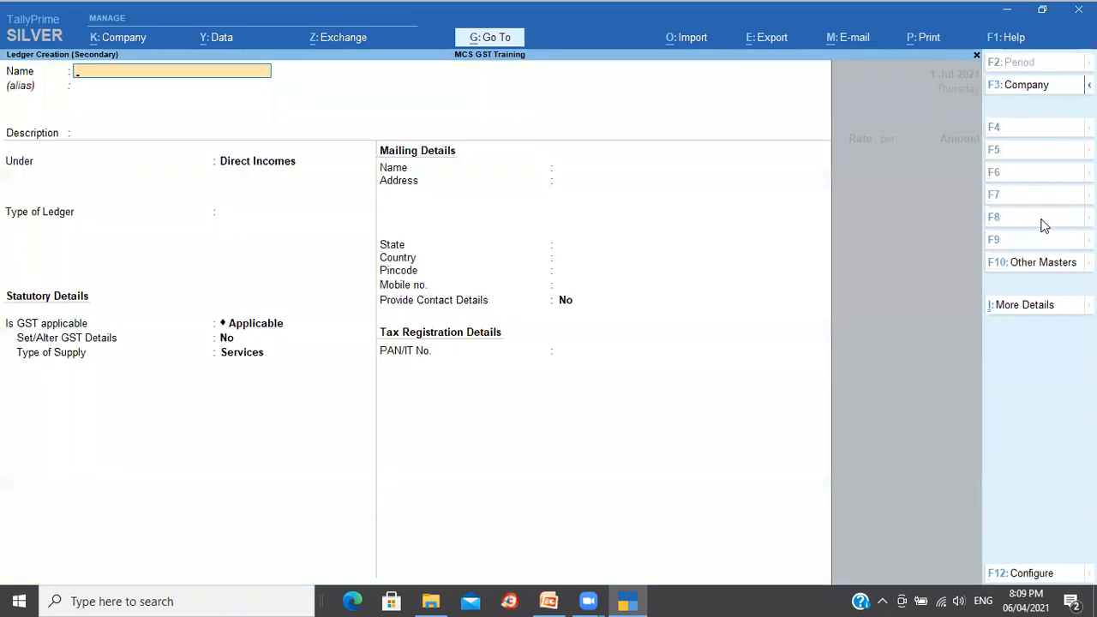
type("Skanda Ag")
type("enceis")
key("BackSpace")
key("BackSpace")
key("BackSpace")
type("ies")
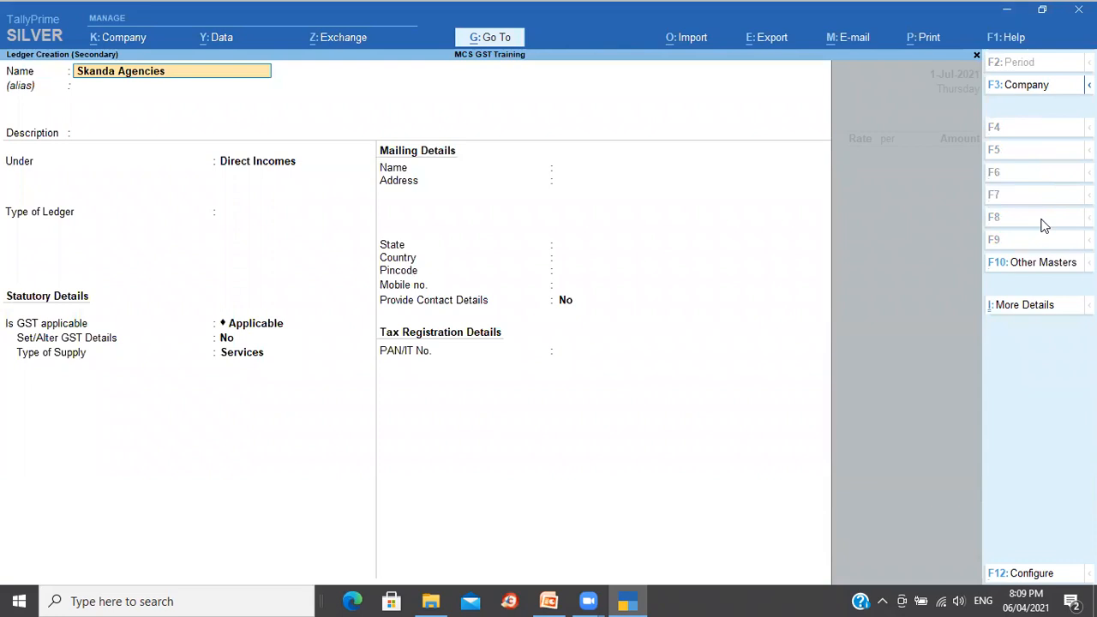
key("Return")
key("Return")
key("Return")
Step: Group Skanda Agencies under Sundry Debtors, keeping bill-by-bill balances at Yes and the default credit period blank
type("Sun")
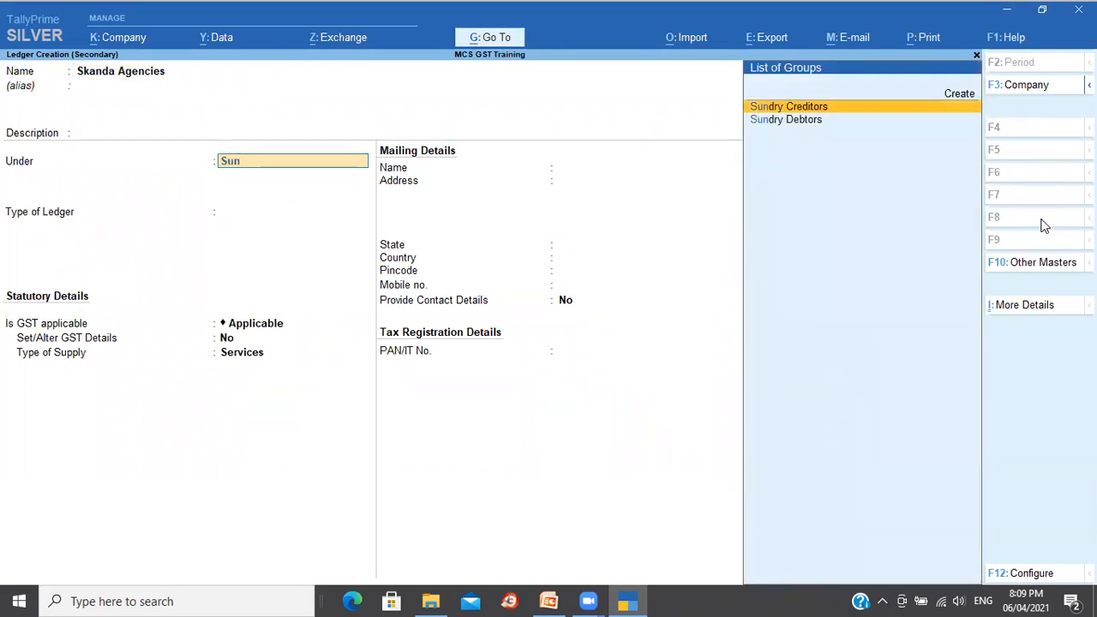
key("Down")
key("Return")
key("Return")
key("Return")
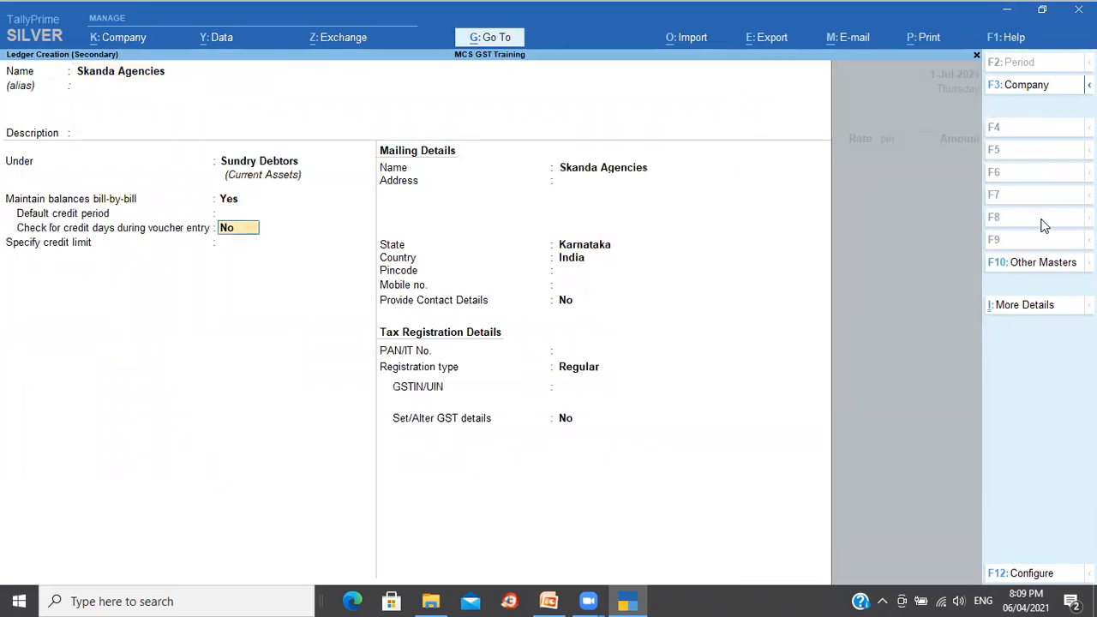
Step: Keep the credit-days check at No, leave the credit limit, address, pincode and mobile number blank, and keep Karnataka, India as the mailing location
key("Return")
key("Return")
key("Return")
key("Return")
key("Return")
key("Return")
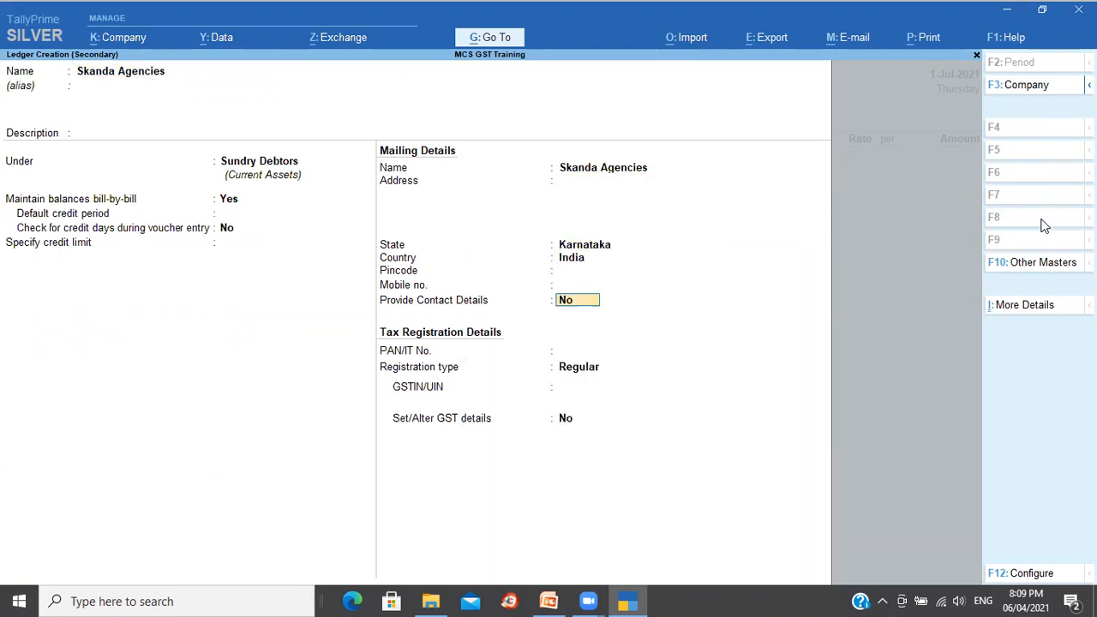
Step: Enter 29 as the GSTIN/UIN with Regular registration, leave the PAN blank and GST details at No, and save the Skanda Agencies ledger
key("Return")
key("Return")
key("Return")
type("29")
key("Return")
key("Return")
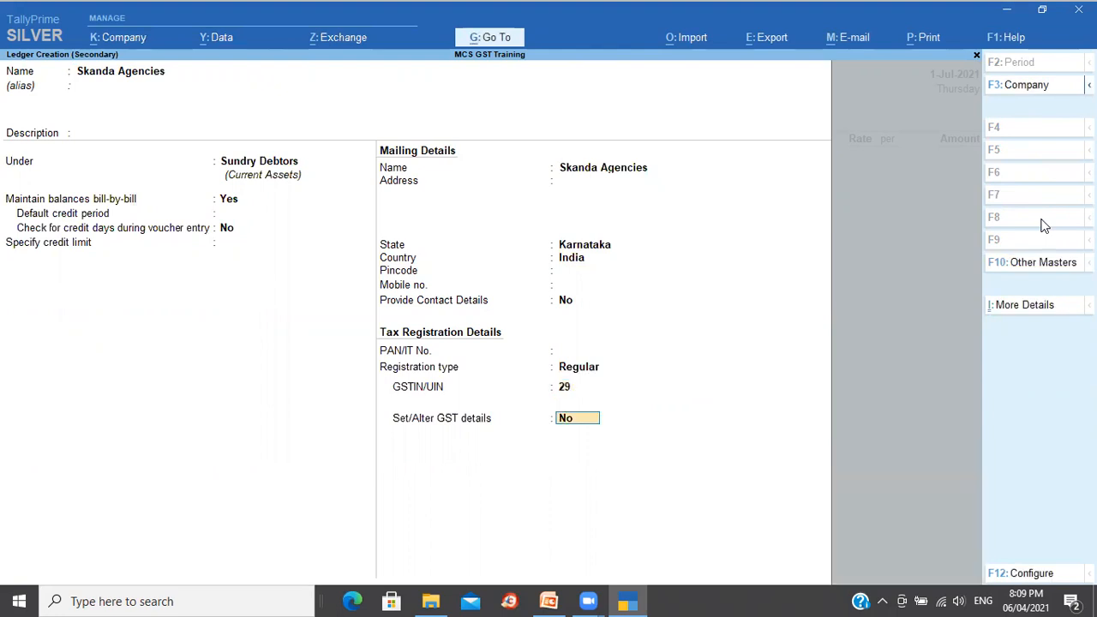
key("Return")
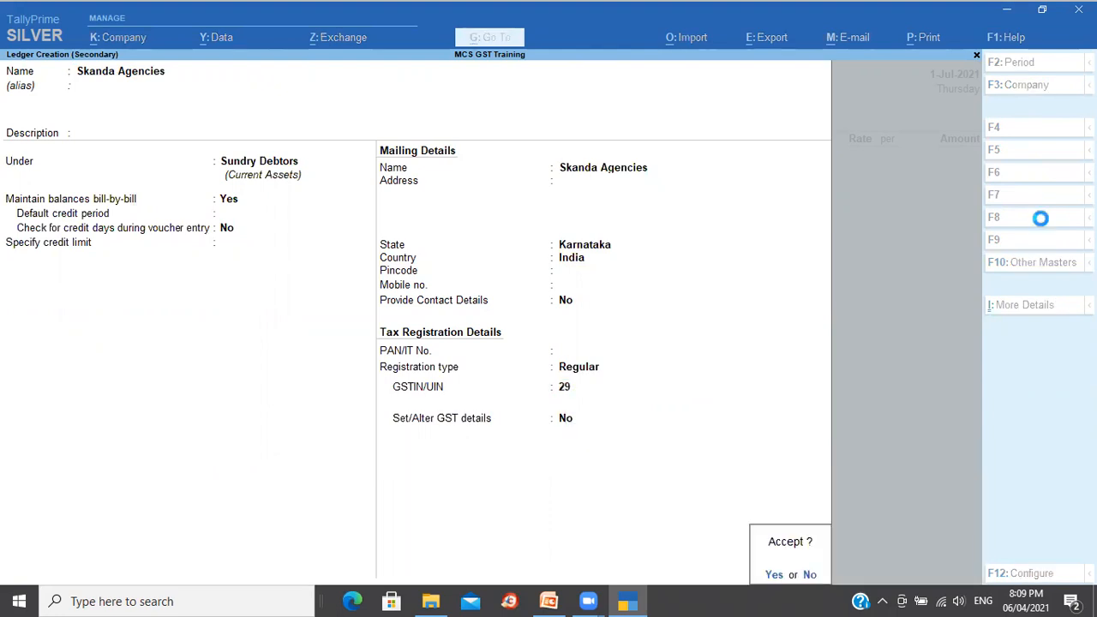
key("Return")
key("ctrl+a")
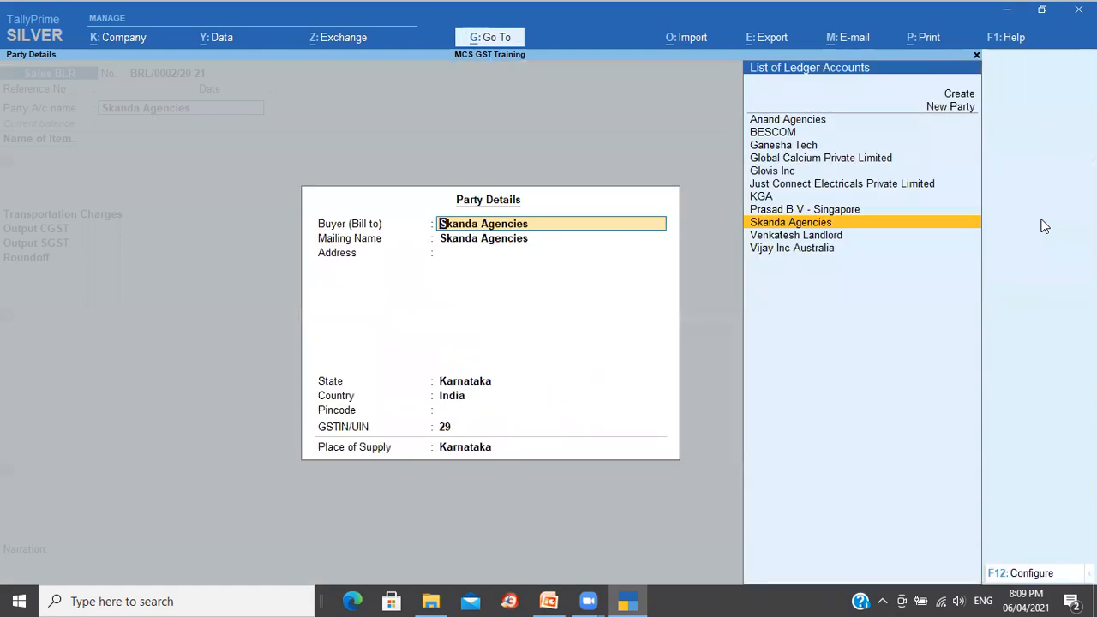
Step: Accept the party details as filled in and add 100 KGS of Annapurna Atta at the prefilled rate, allocated to Sales Local
key("ctrl+a")
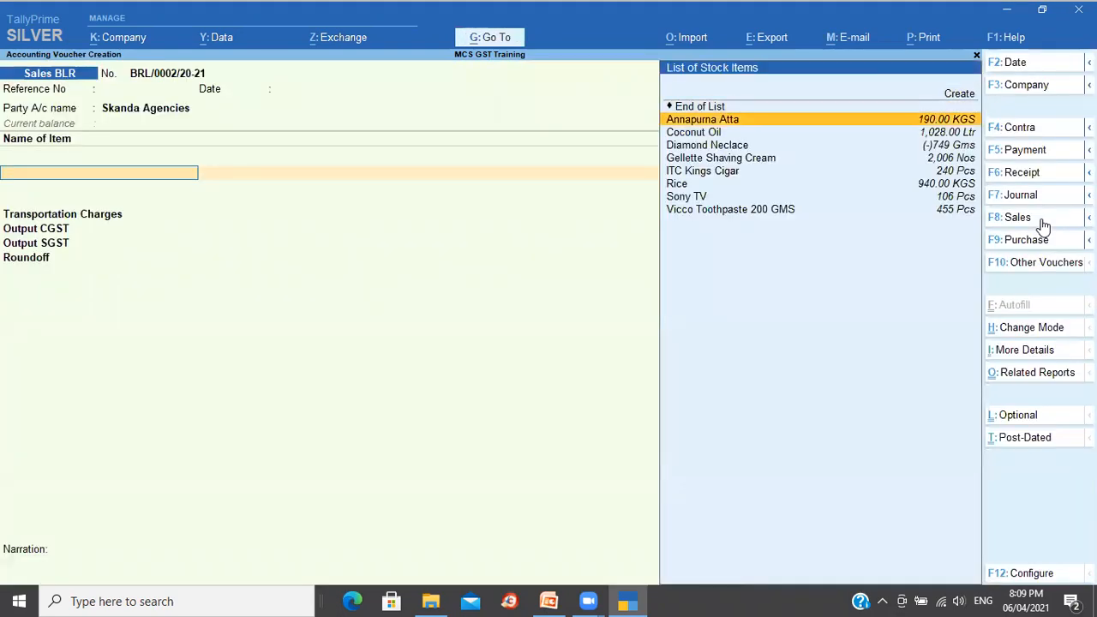
key("Return")
type("100")
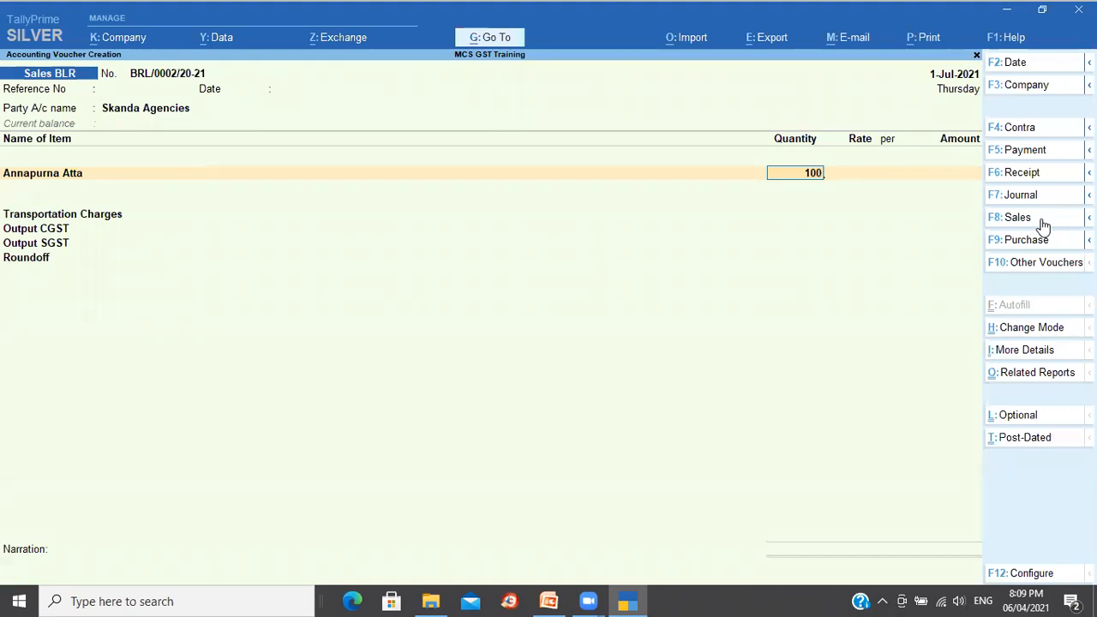
key("Return")
key("Return")
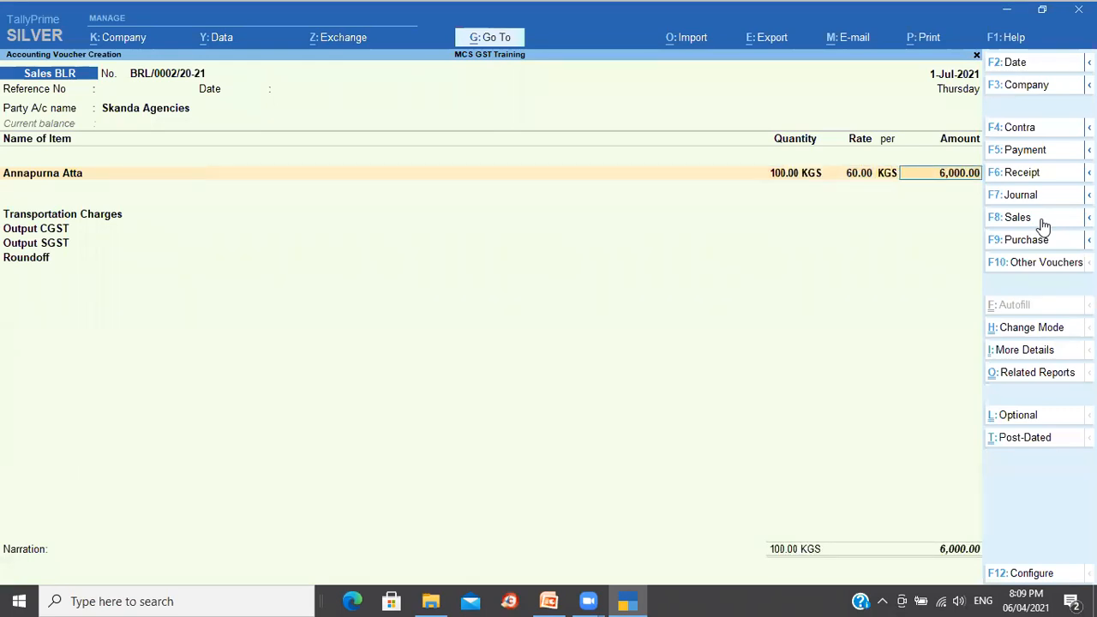
key("Return")
key("Return")
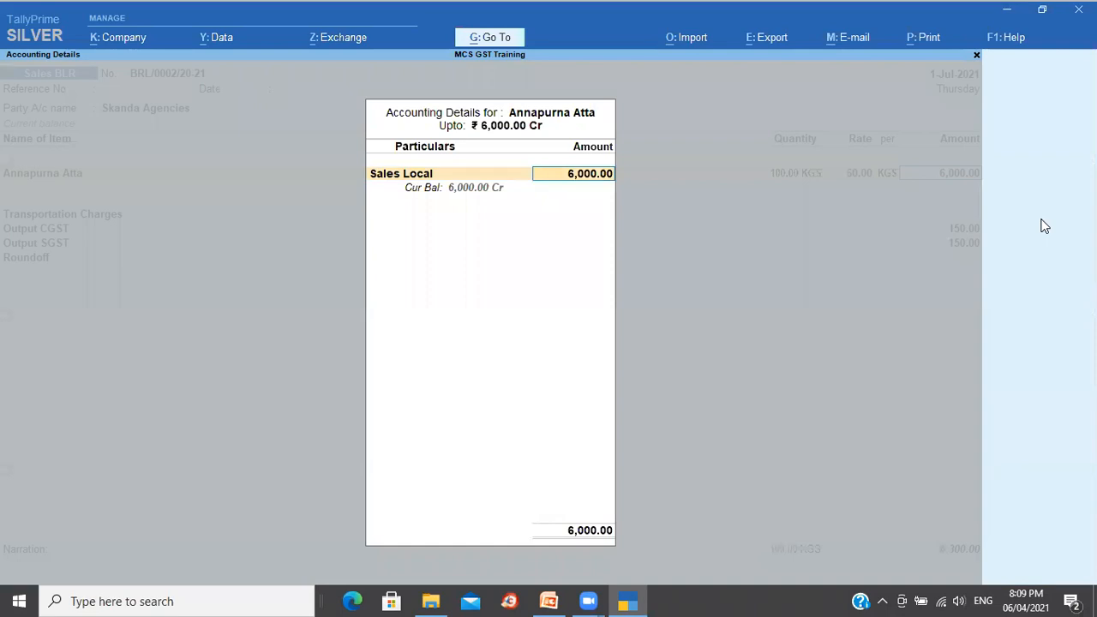
key("BackSpace")
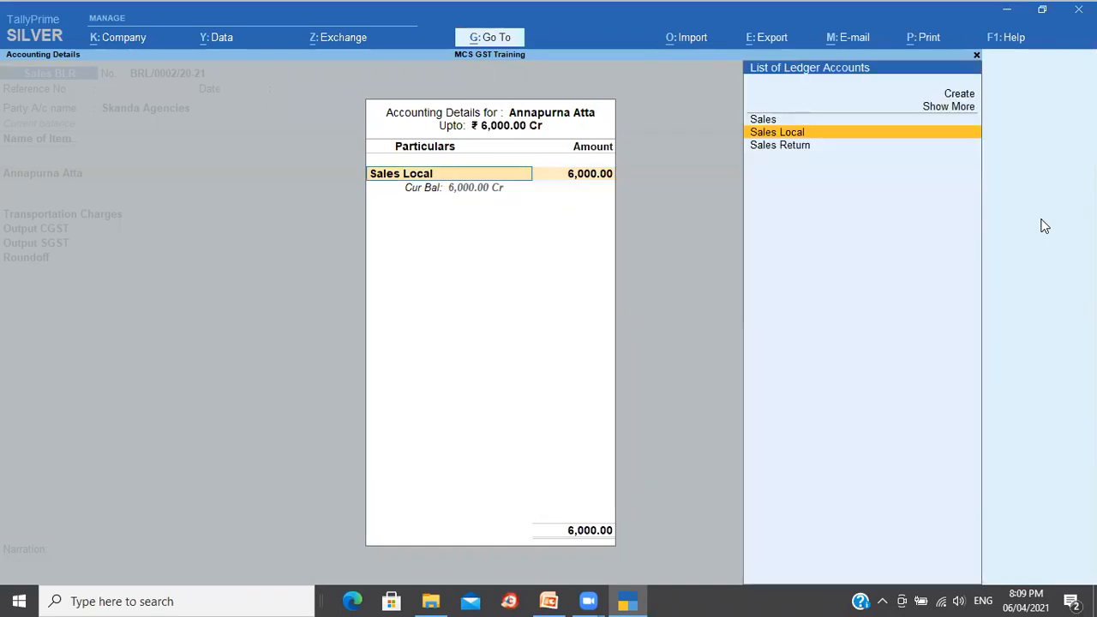
key("Return")
key("Return")
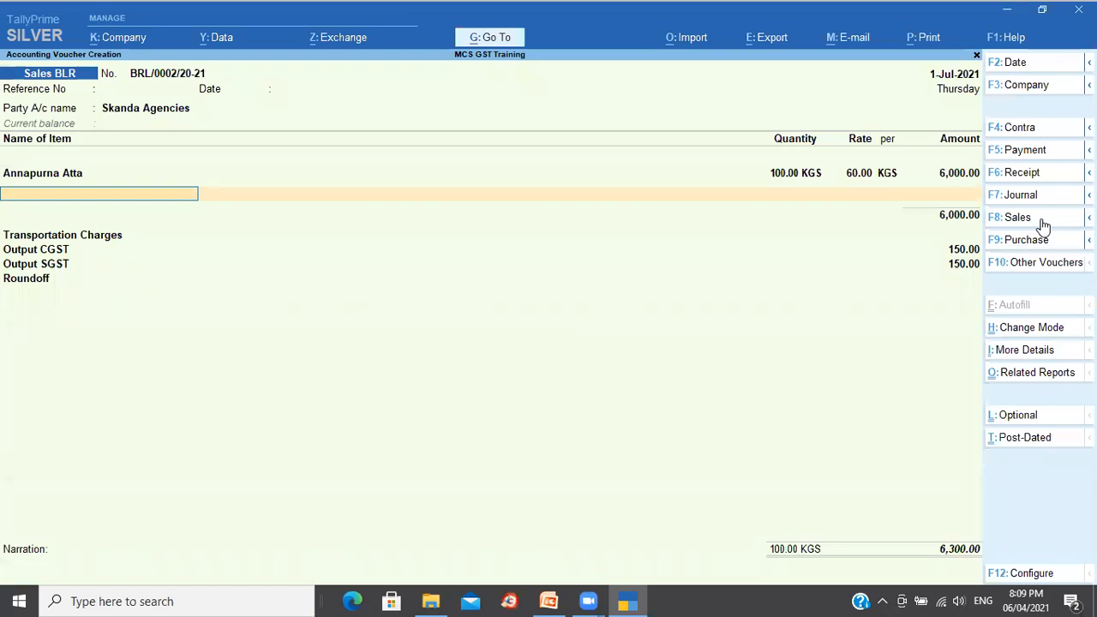
Step: Add 50 Ltr of Coconut Oil at the prefilled rate as the second item, keeping its default sales allocation
key("space")
key("Down")
key("Down")
key("Down")
key("Down")
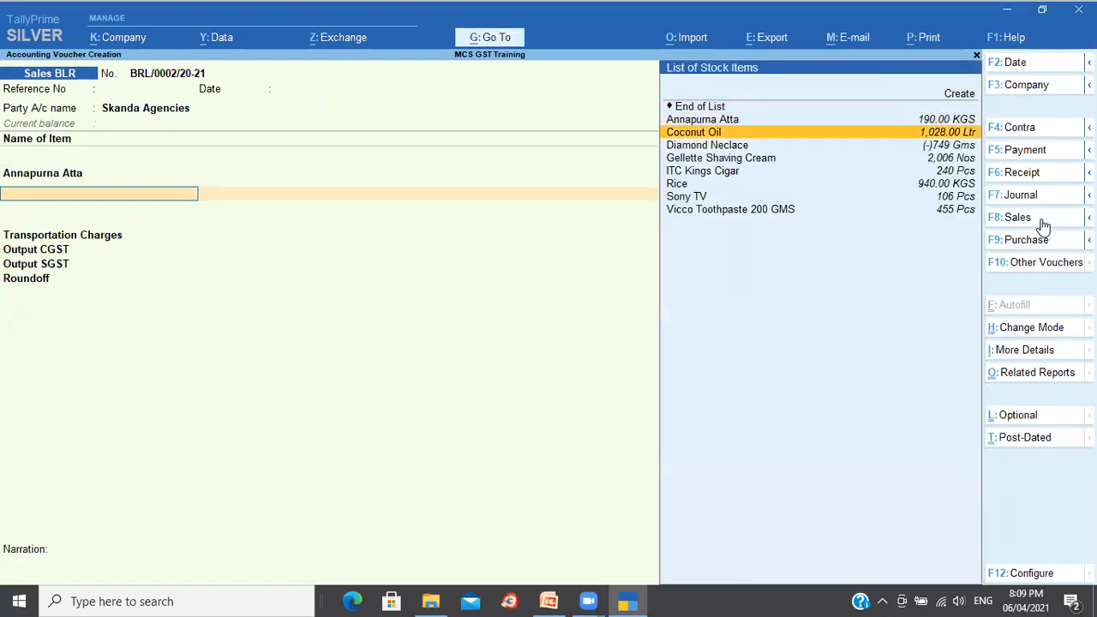
key("Return")
type("50")
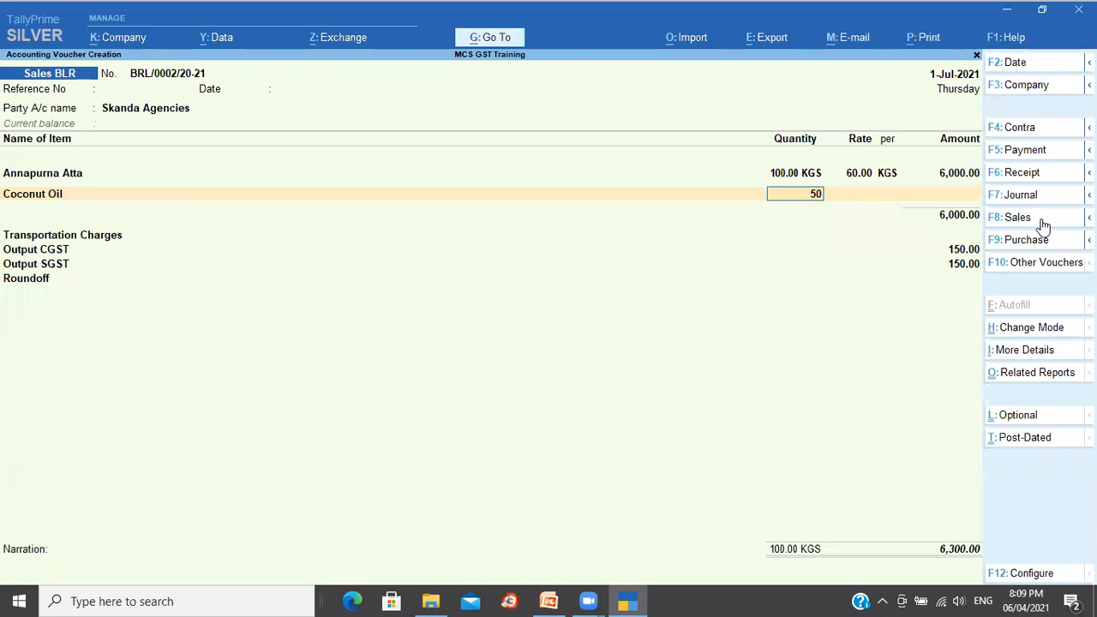
key("Return")
key("Return")
key("Return")
key("Return")
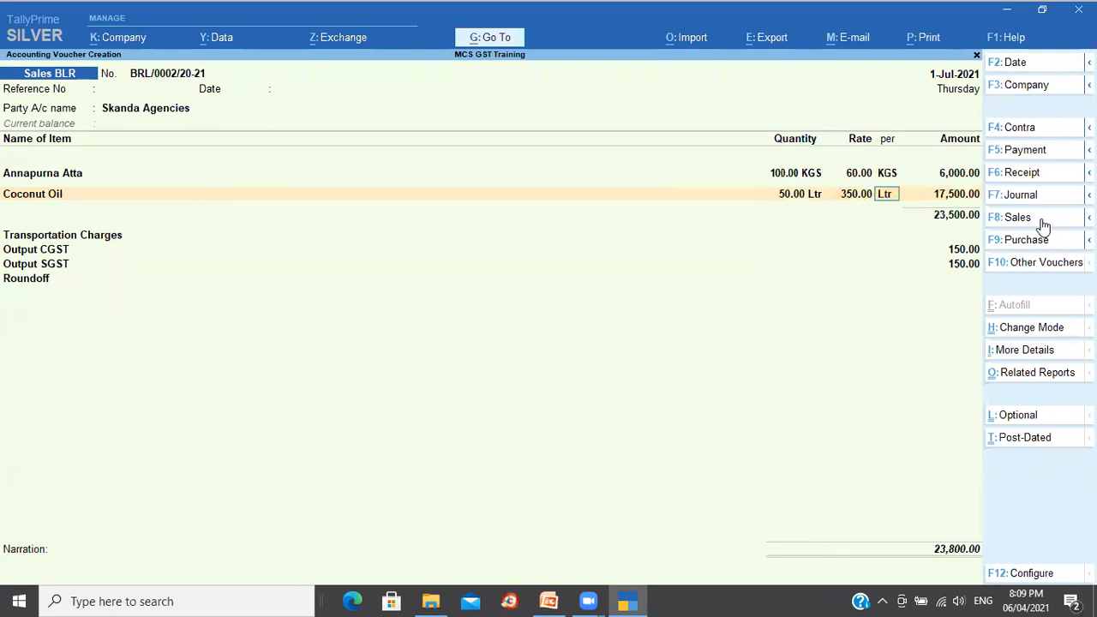
key("Return")
key("Return")
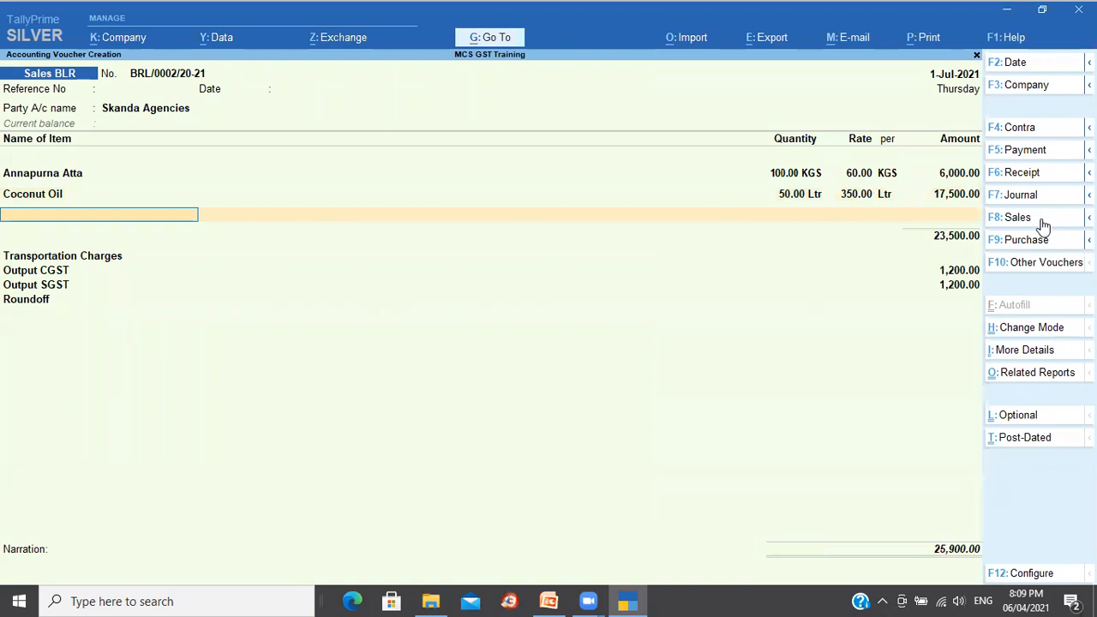
Step: Add 10 Nos of Gellette Shaving Cream at the prefilled rate as the third item, allocated to Sales Local
key("Down")
key("Down")
key("Return")
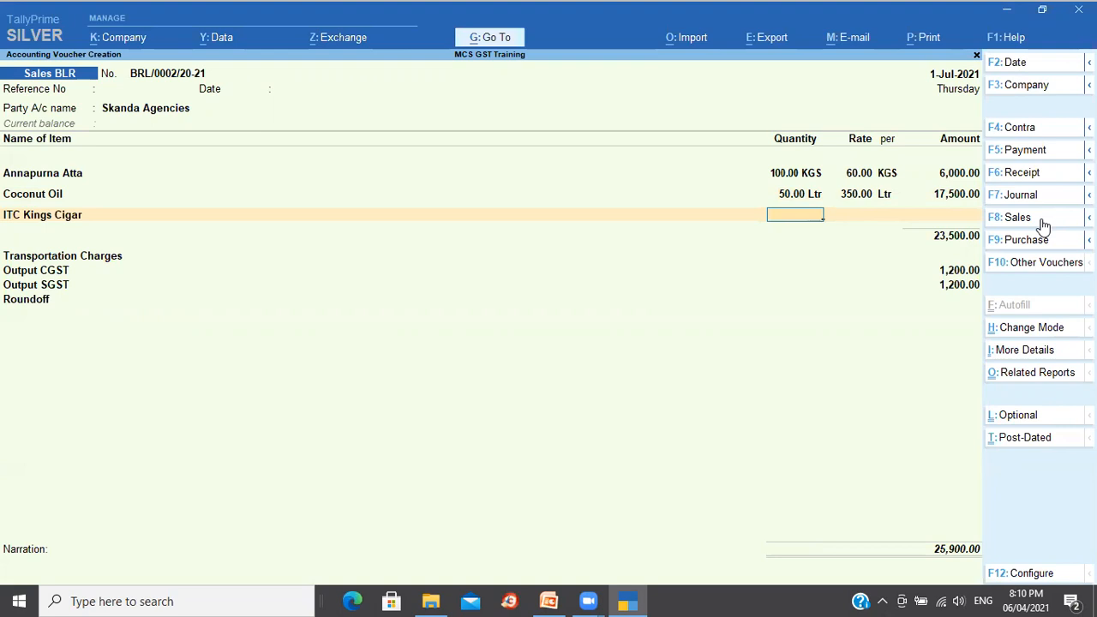
key("BackSpace")
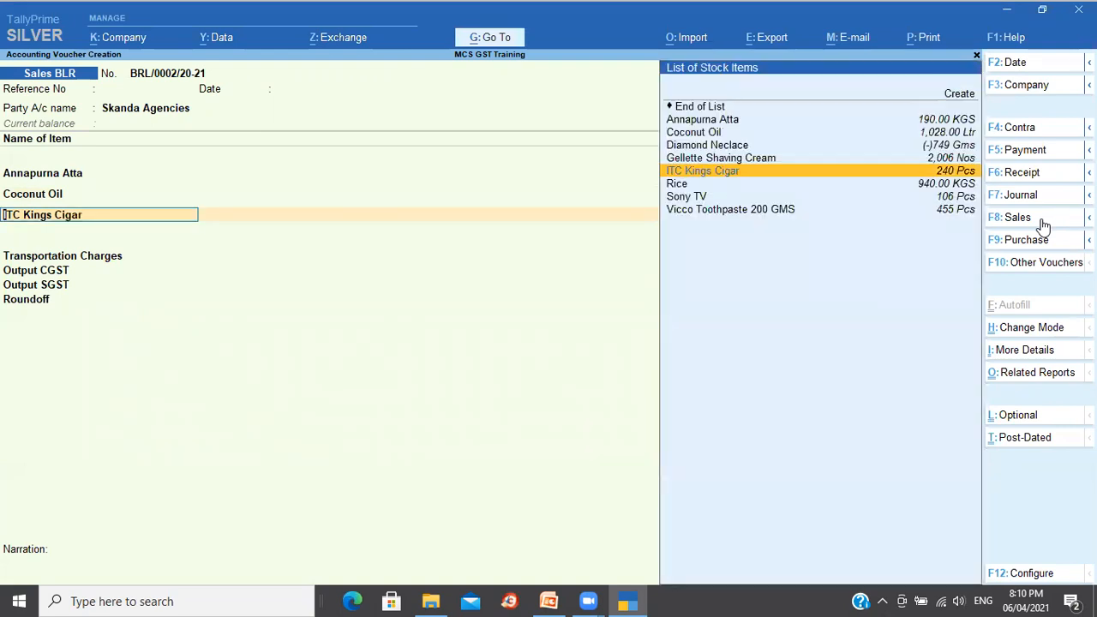
key("Up")
key("Return")
type("10 Nos")
key("Return")
key("Return")
key("Return")
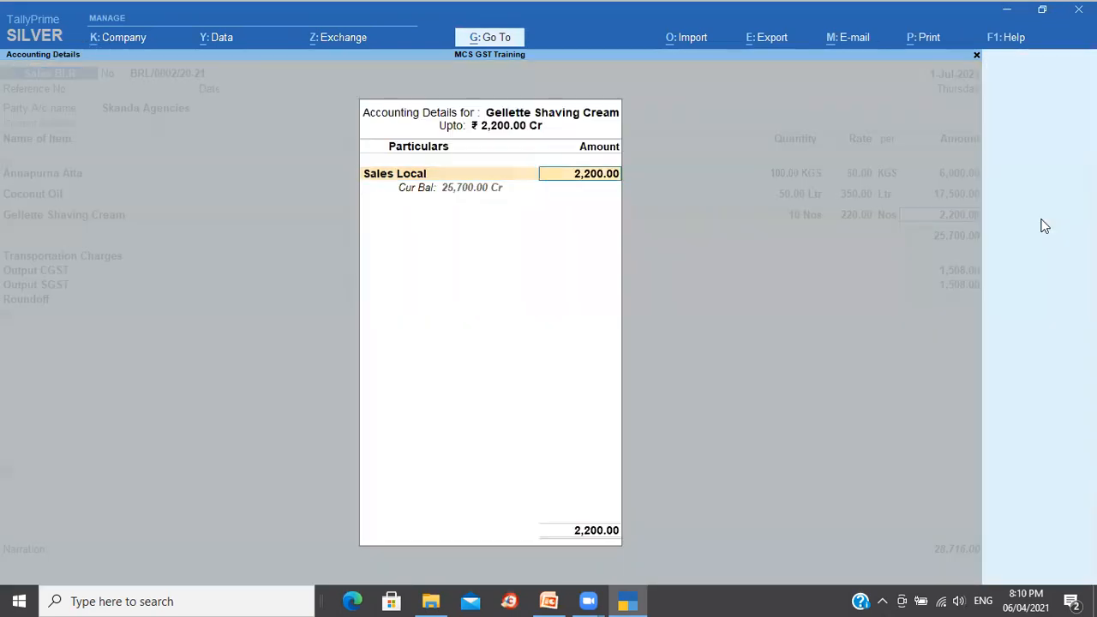
key("Return")
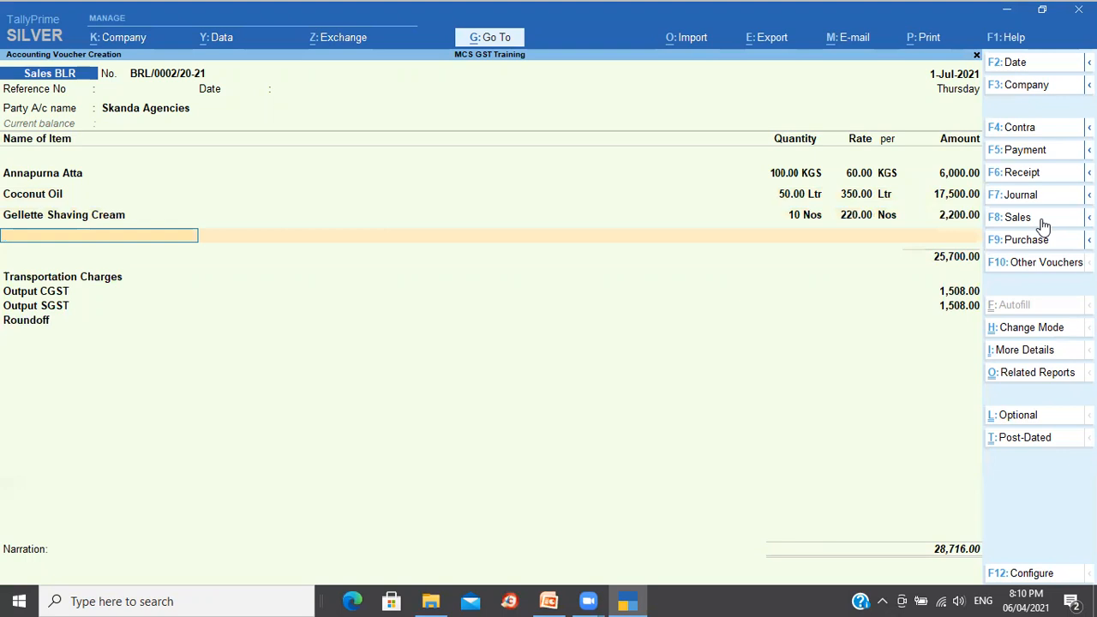
Step: End the item list and enter 200 for Transportation Charges
key("Return")
key("Return")
key("Return")
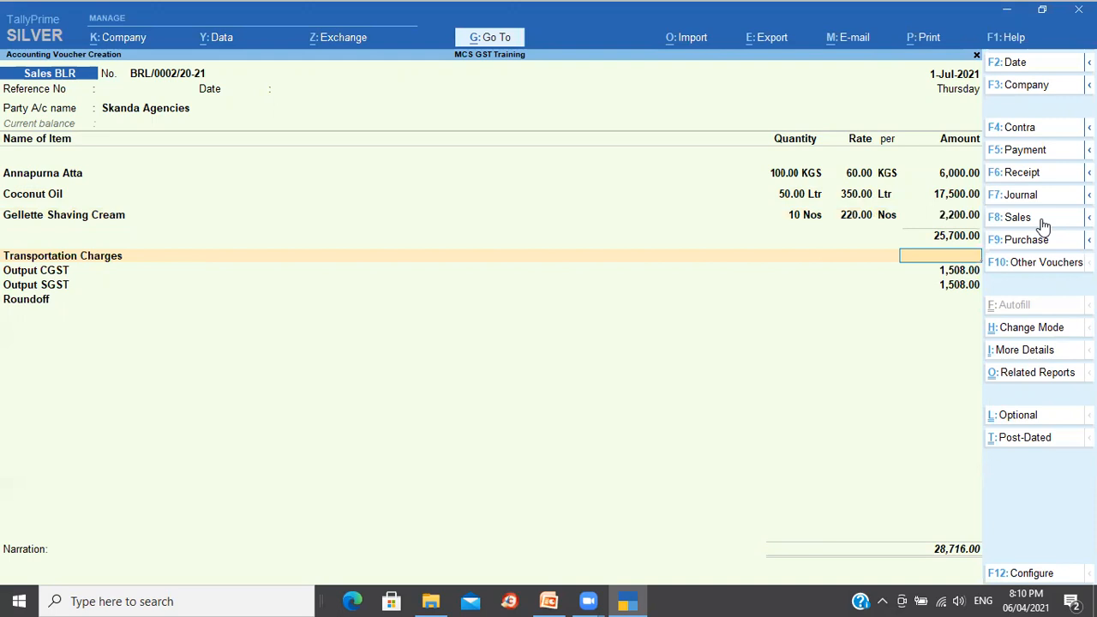
type("200")
key("Return")
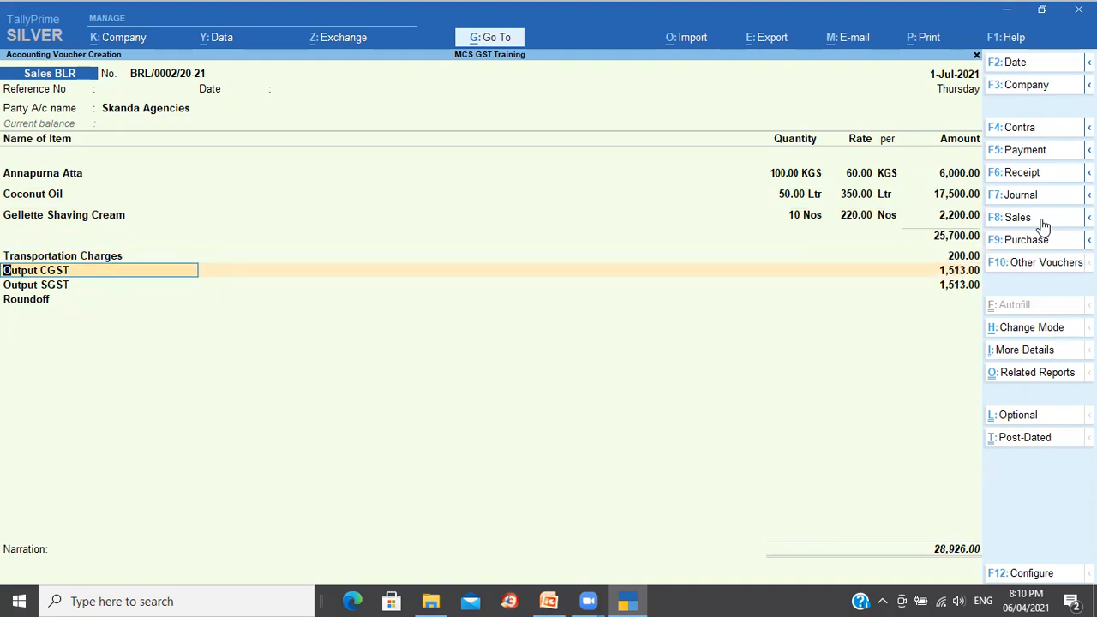
Step: Go back to Transportation Charges and set the amount to 212.28
key("shift+Tab")
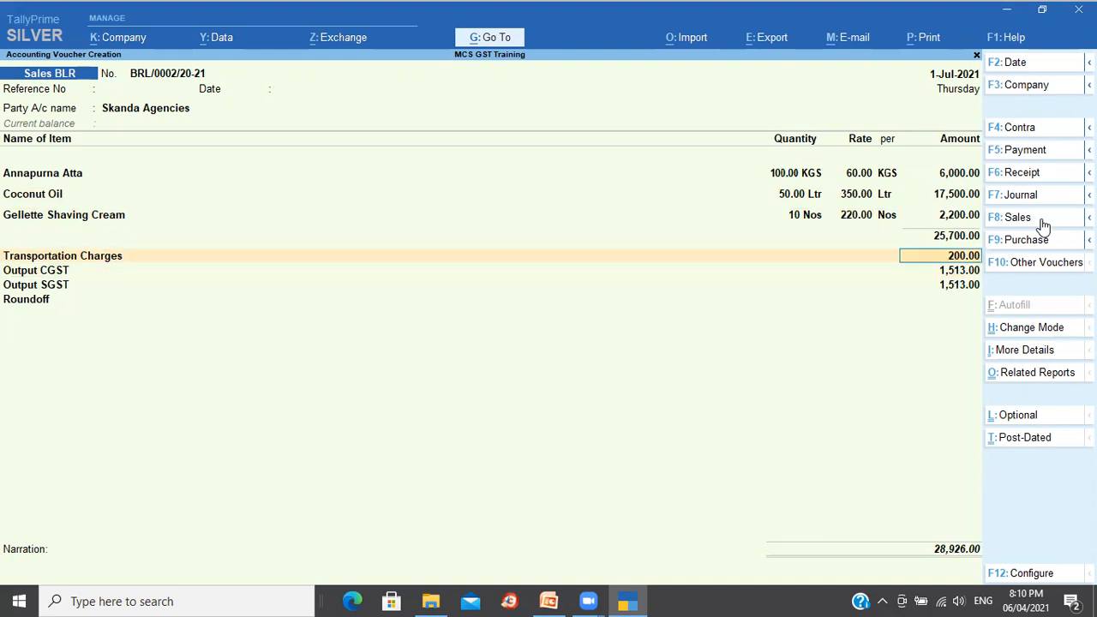
type("212.28")
key("Return")
key("Return")
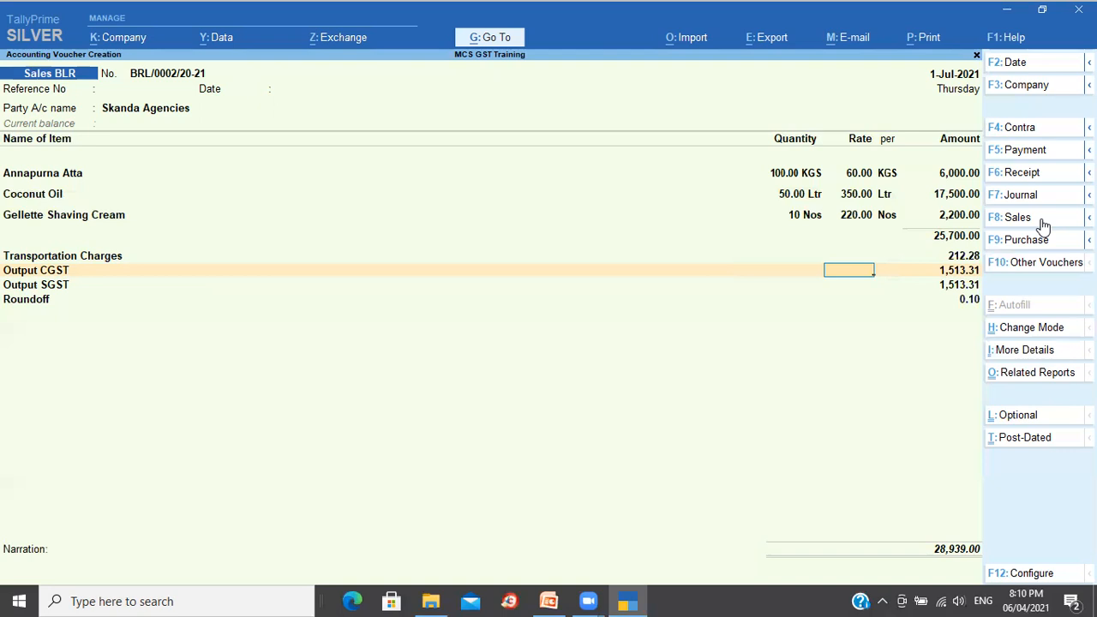
Step: Accept the calculated Output CGST, Output SGST and Roundoff amounts without entering any rates
key("Return")
key("Return")
key("Return")
key("Return")
key("Return")
key("Return")
key("Return")
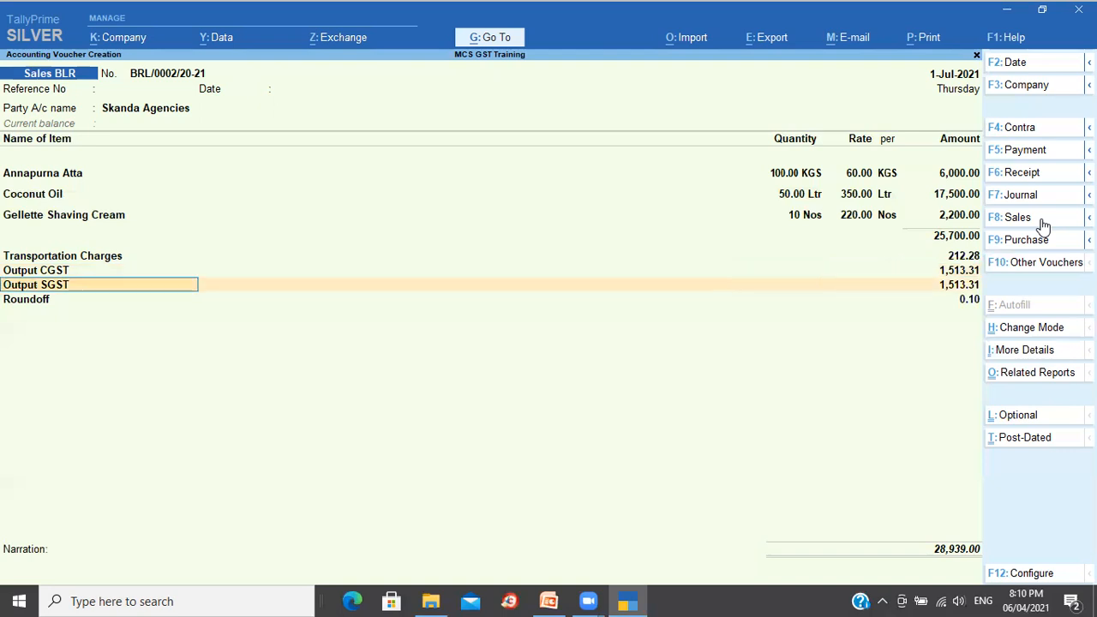
key("Return")
key("Return")
key("Return")
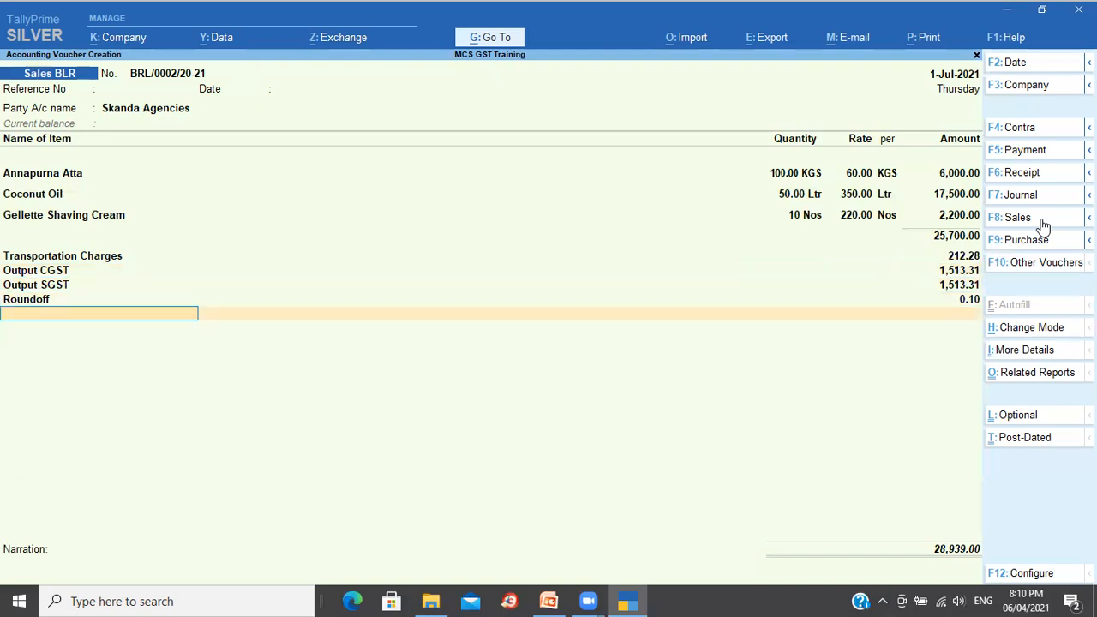
Step: End the list of additional ledgers, leave the narration blank, and save the Sales BLR voucher for Skanda Agencies
key("Return")
key("Return")
type("10")
key("Return")
key("Return")
key("Return")
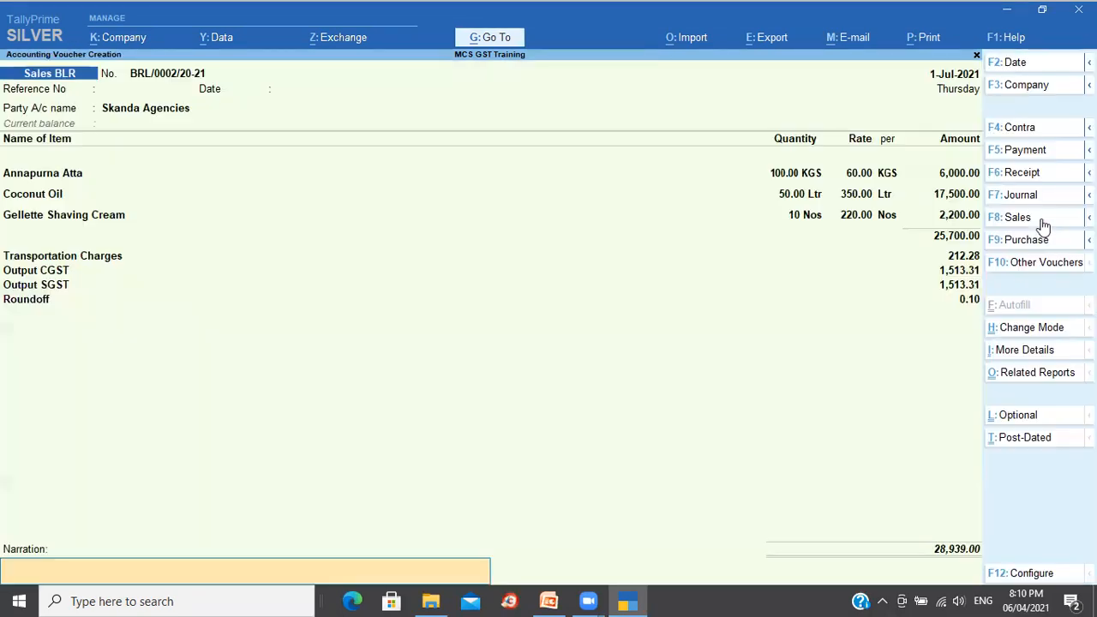
key("Return")
key("Return")
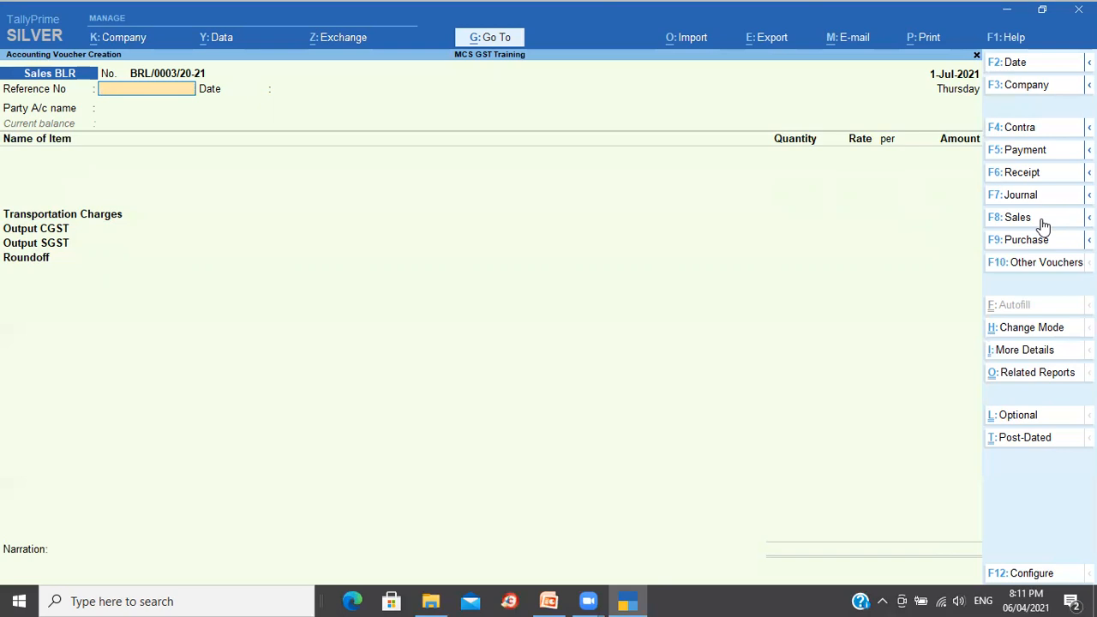
Step: Switch to PowerPoint to check the Voucher Type – Common Options slide, return to TallyPrime, and leave the blank sales voucher
key("alt+Tab")
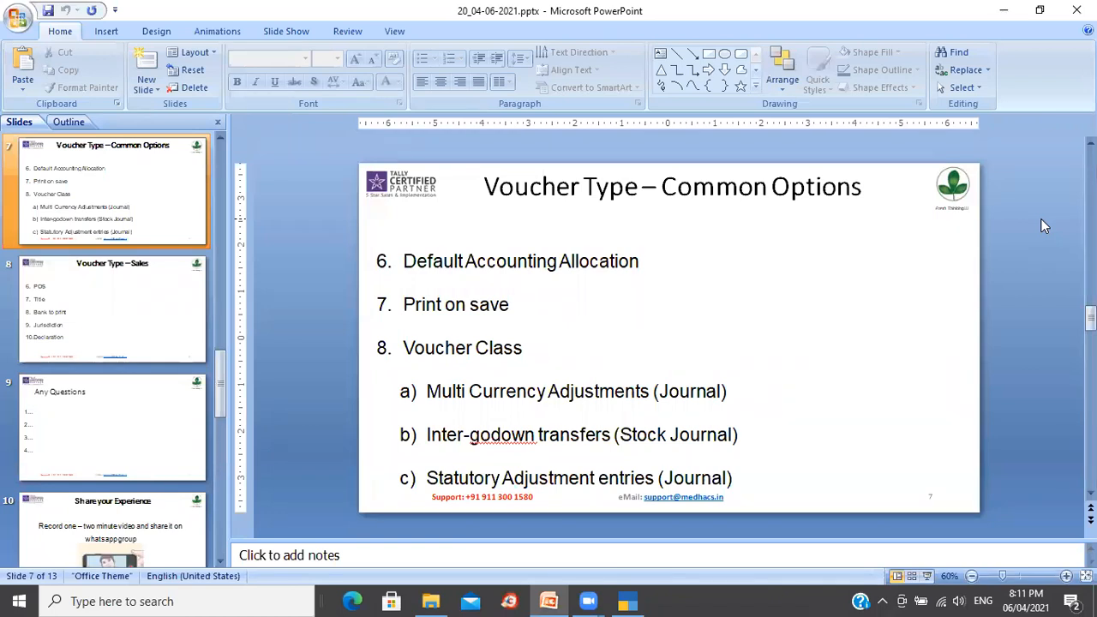
key("alt+Tab")
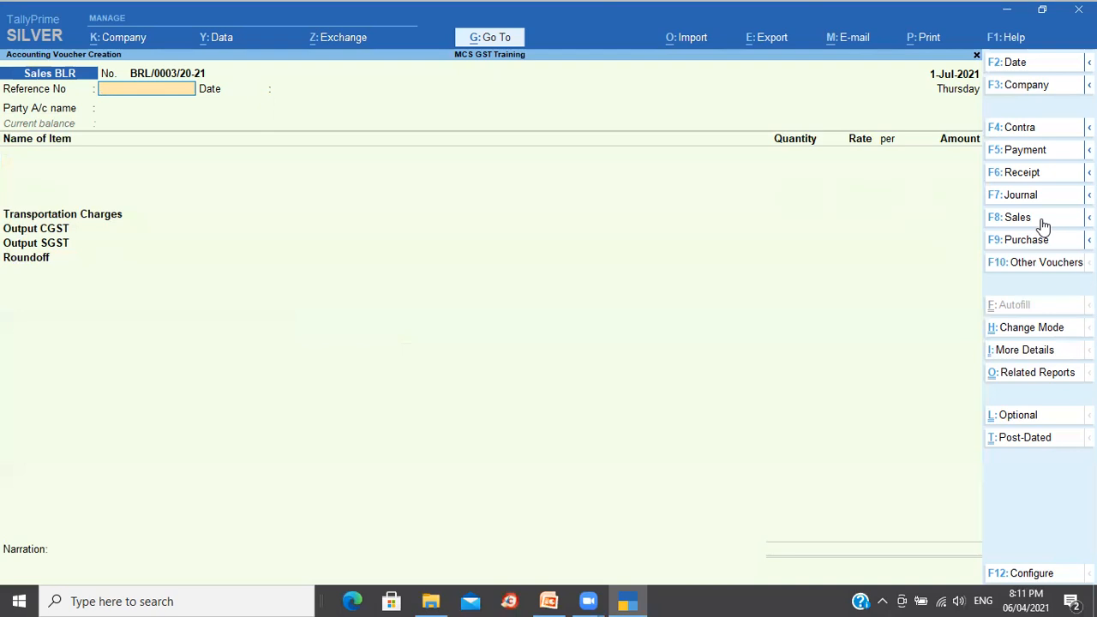
key("Escape")
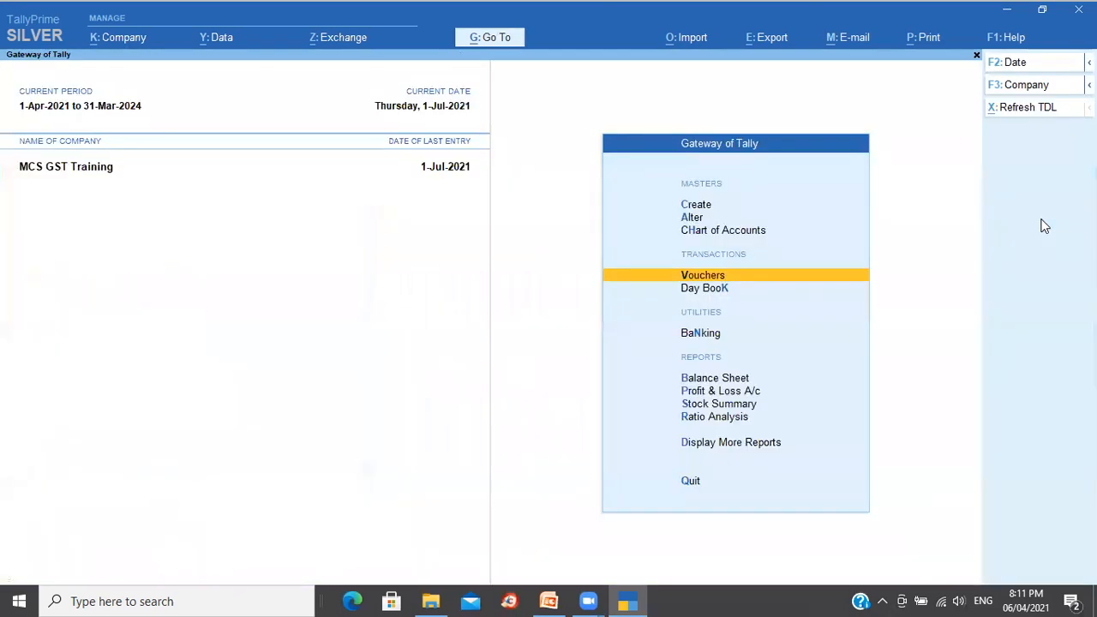
Step: Open the Day Book and bring up the Sales BLR voucher for Skanda Agencies
key("k")
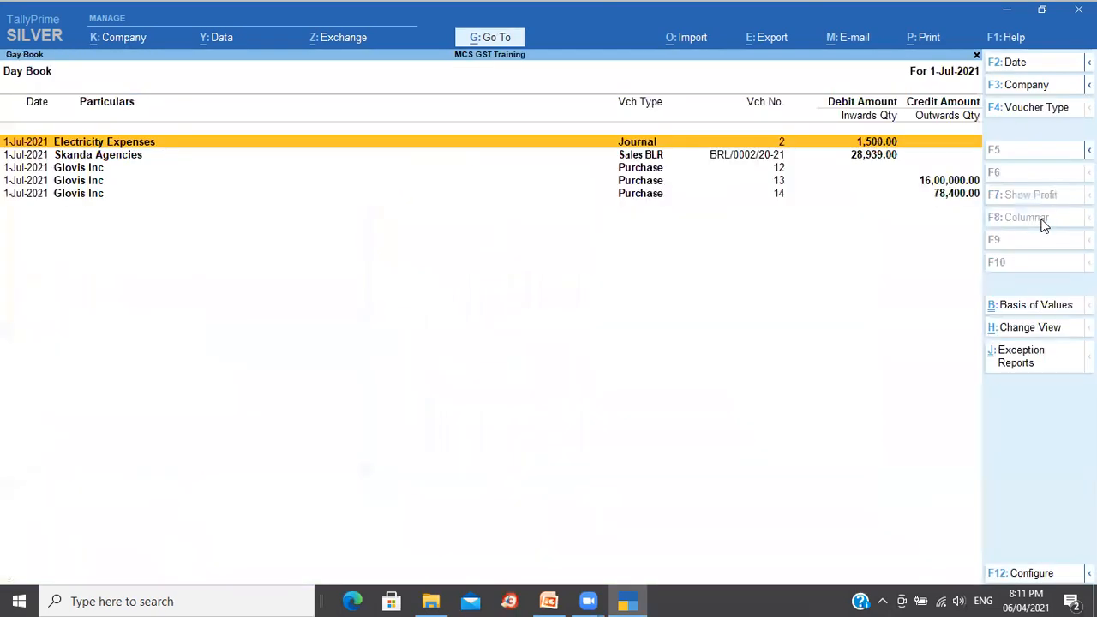
key("Down")
key("Down")
key("Up")
key("Return")
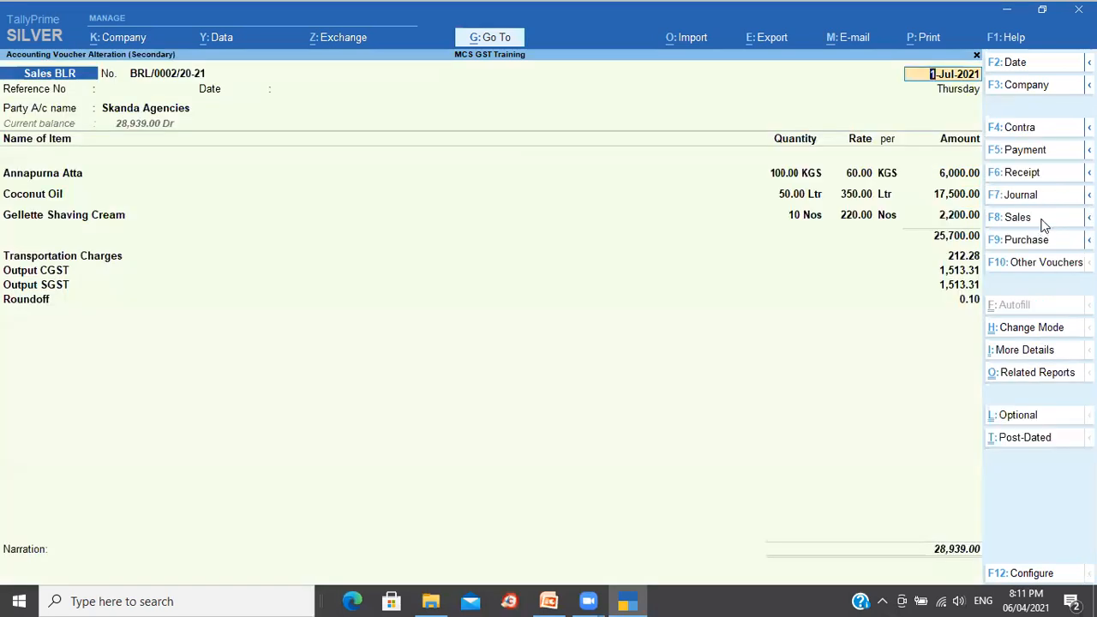
Step: Accept the Skanda Agencies voucher without changes and reopen it from the Day Book
key("ctrl+End")
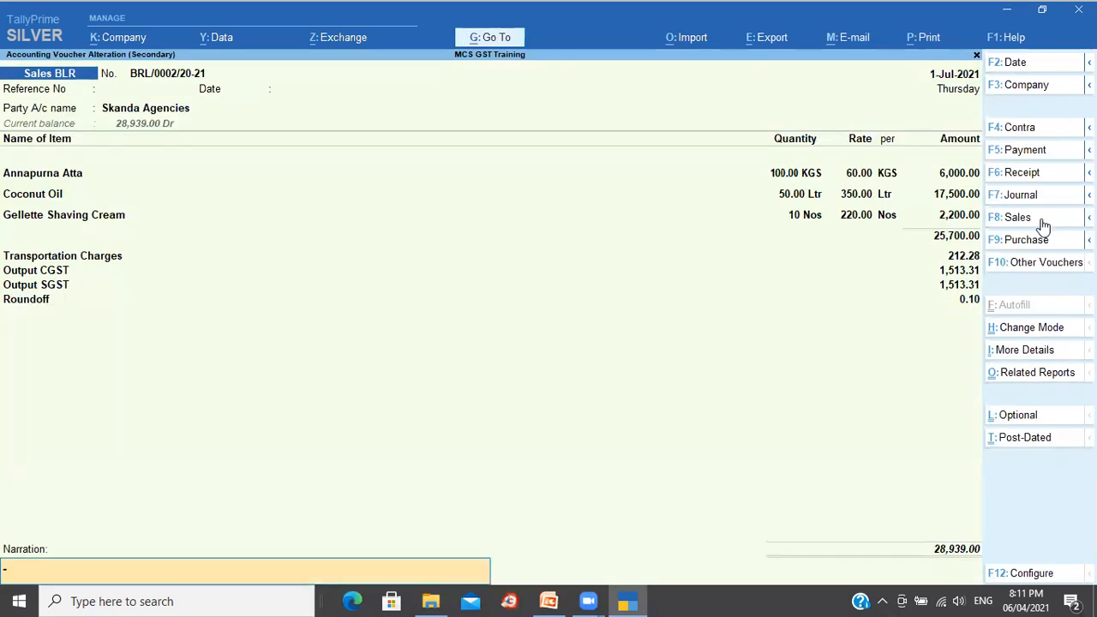
key("Return")
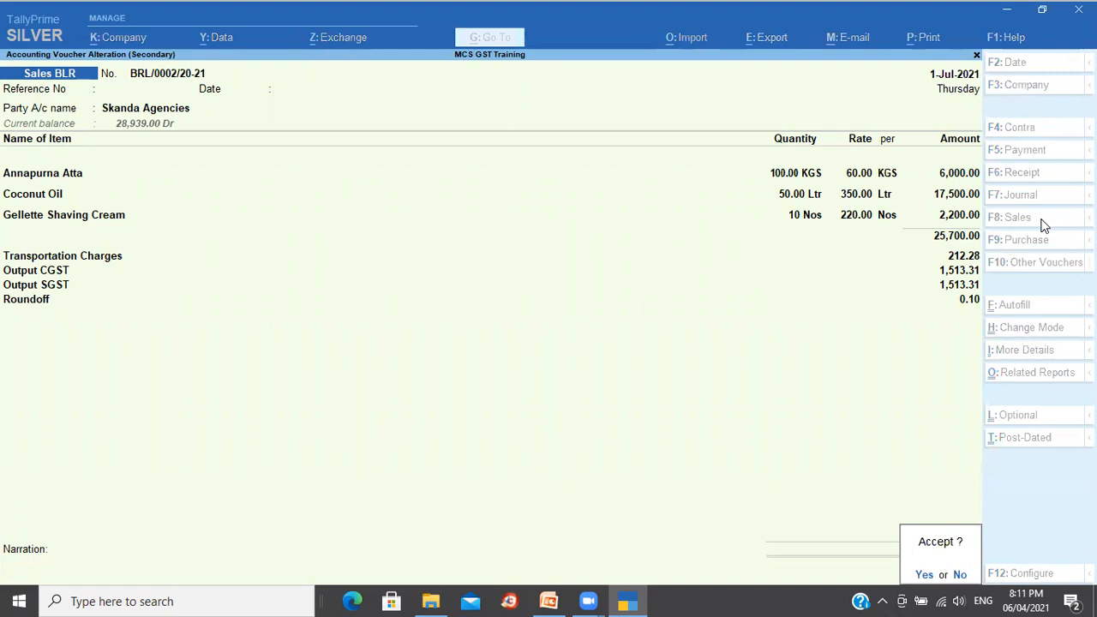
key("Return")
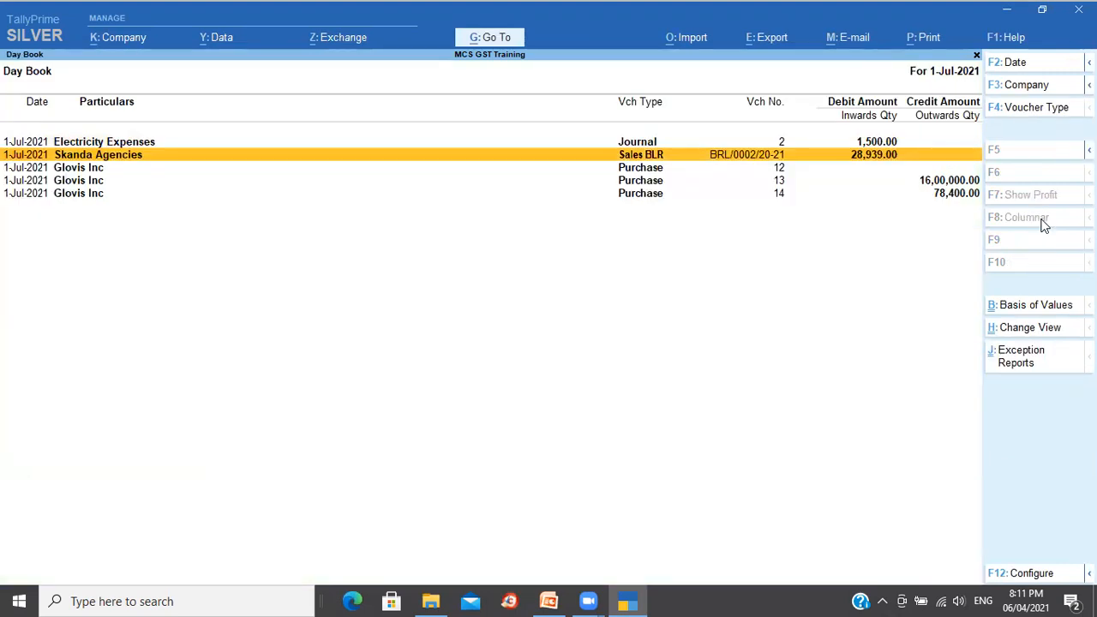
key("Return")
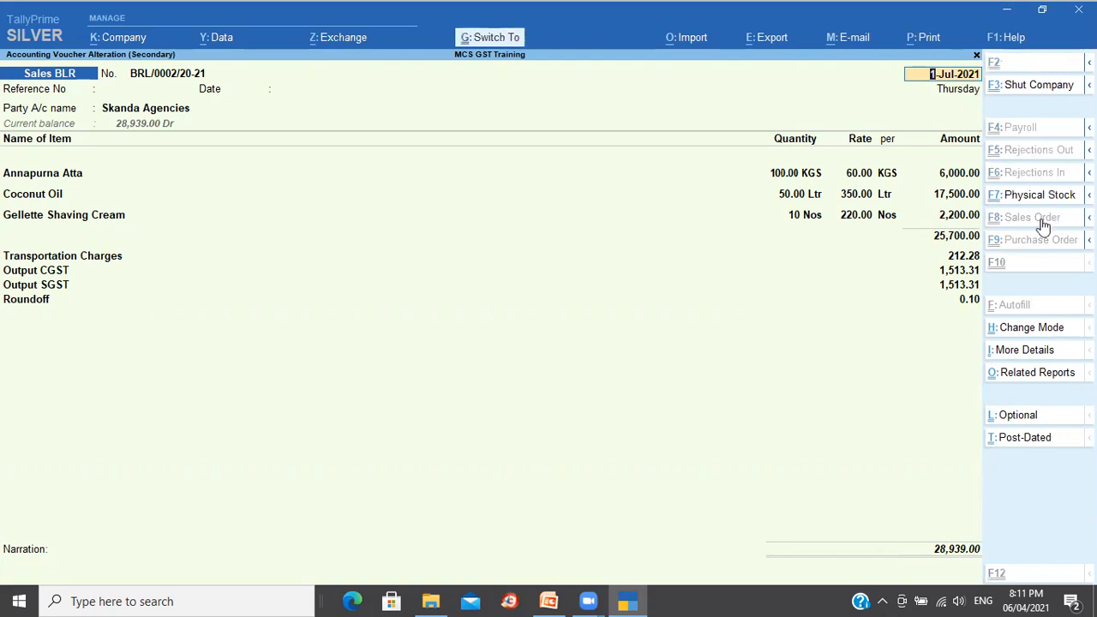
Step: Check the print settings for the Skanda Agencies voucher, leave it without printing, and return to the Gateway of Tally
key("alt+p")
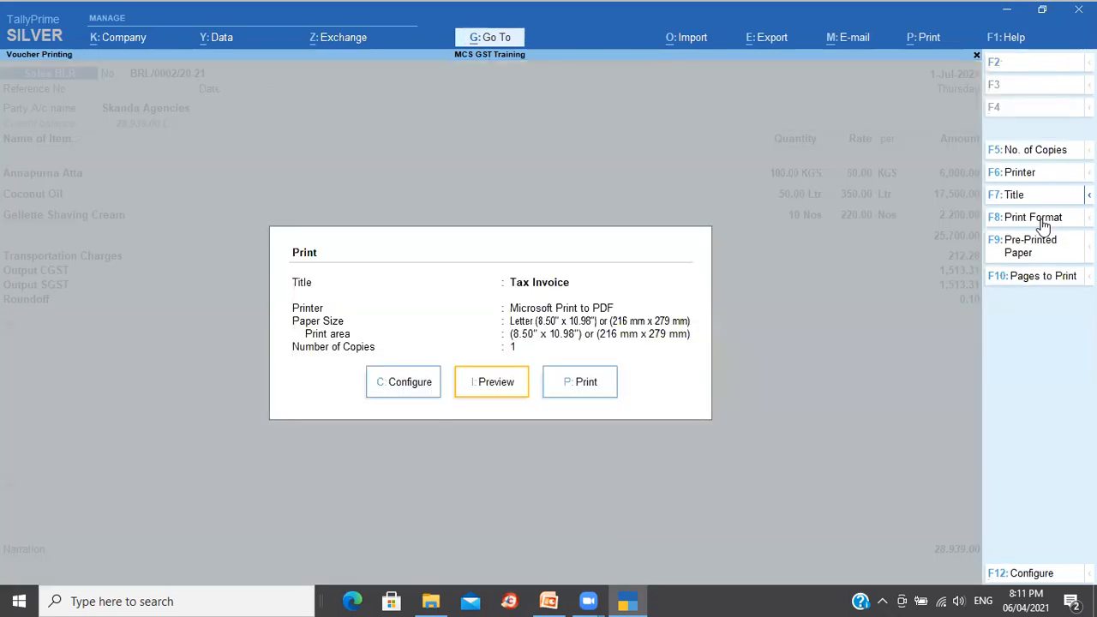
key("Escape")
key("Escape")
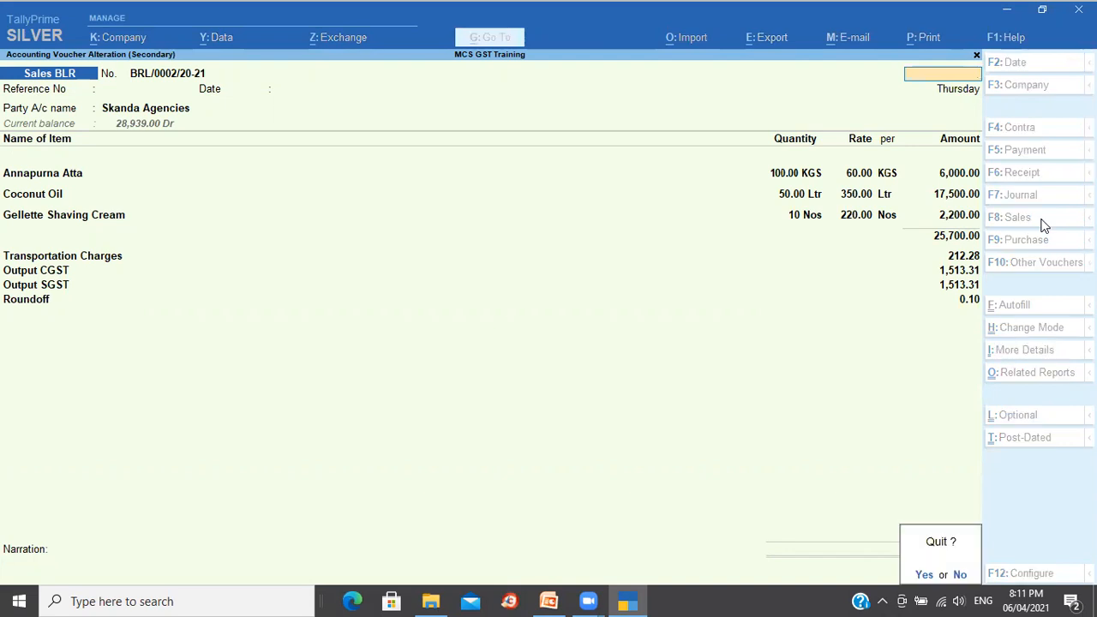
key("Return")
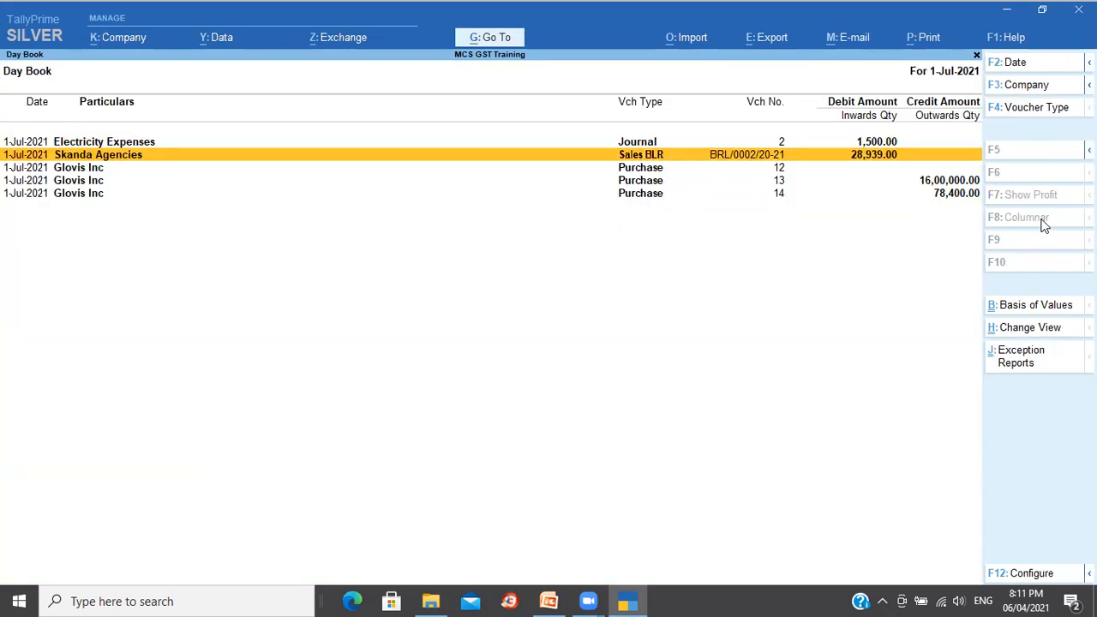
key("Escape")
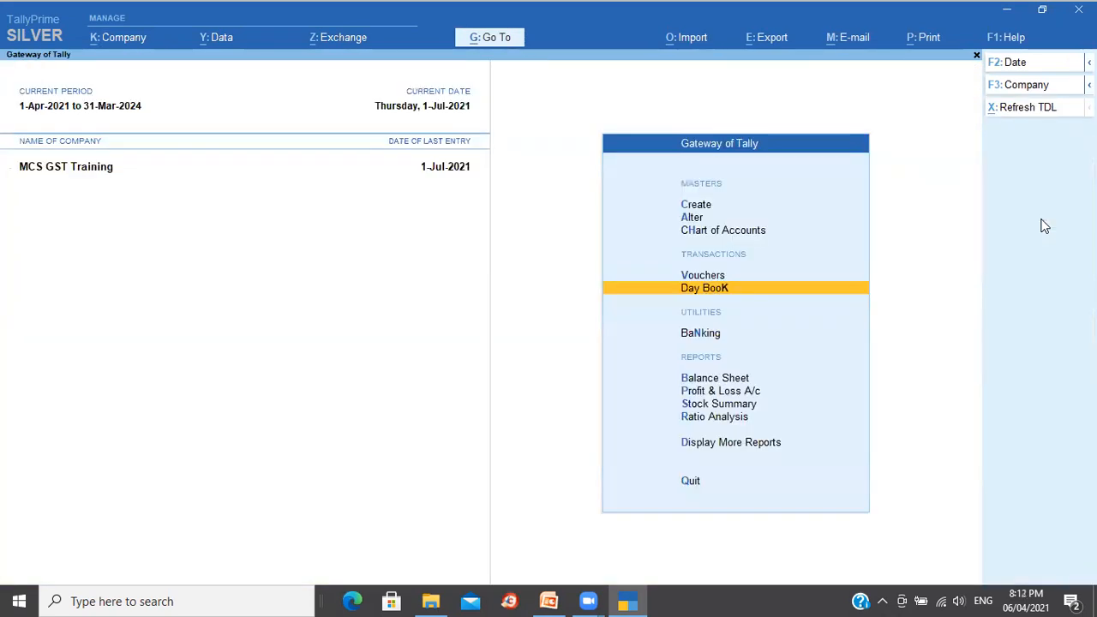
Step: Open the Sales BLR voucher type for alteration
key("Up")
key("Up")
key("Up")
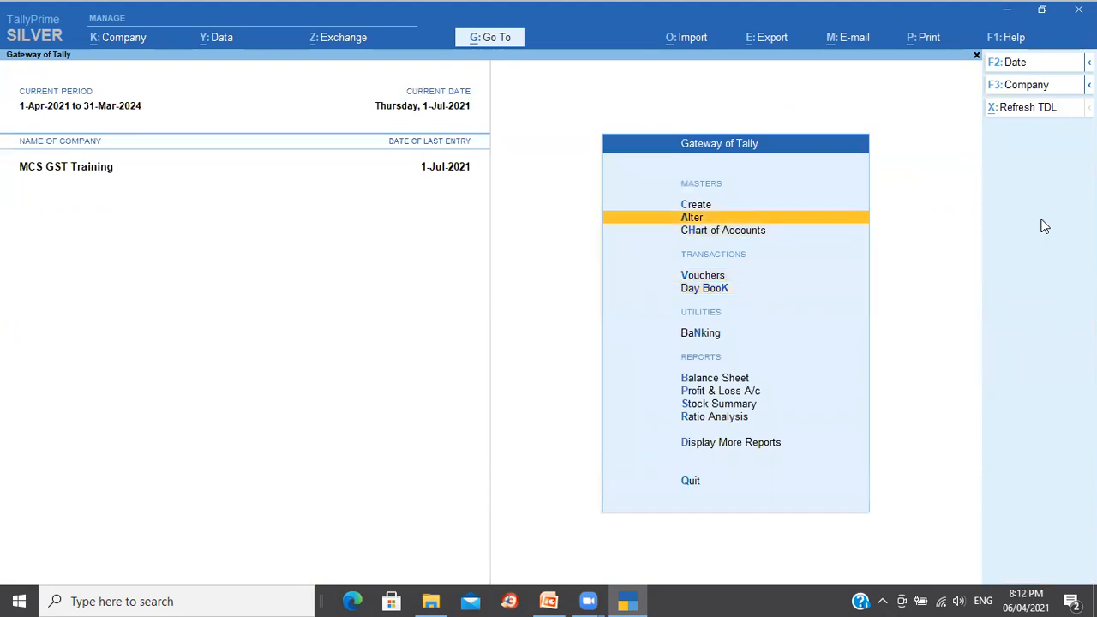
key("Return")
key("Down")
key("Down")
key("Down")
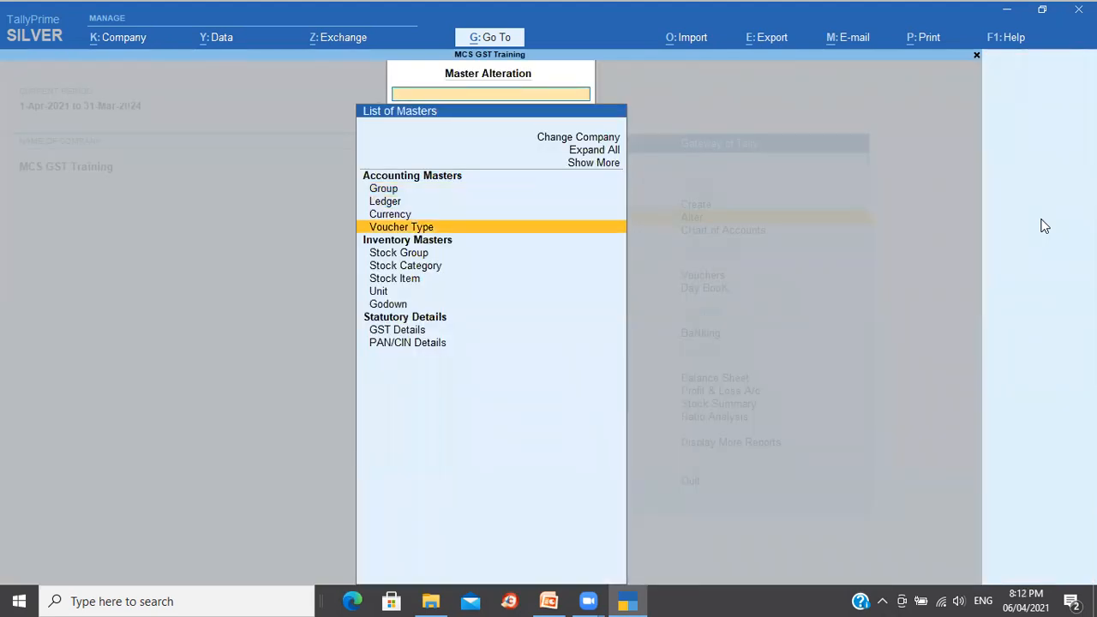
key("Return")
type("Sa")
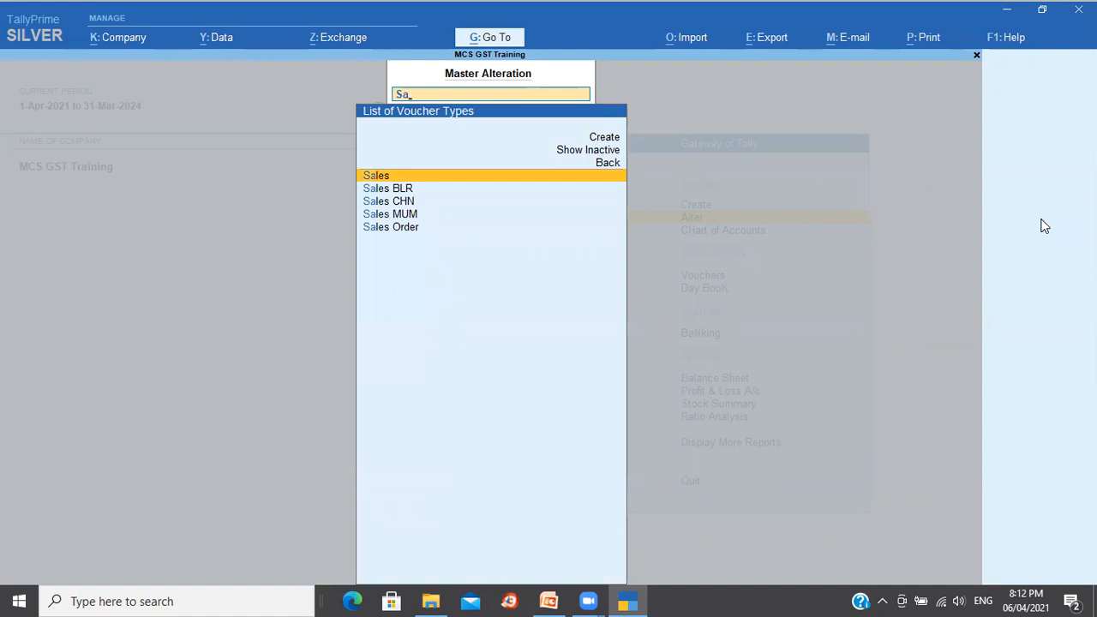
key("Down")
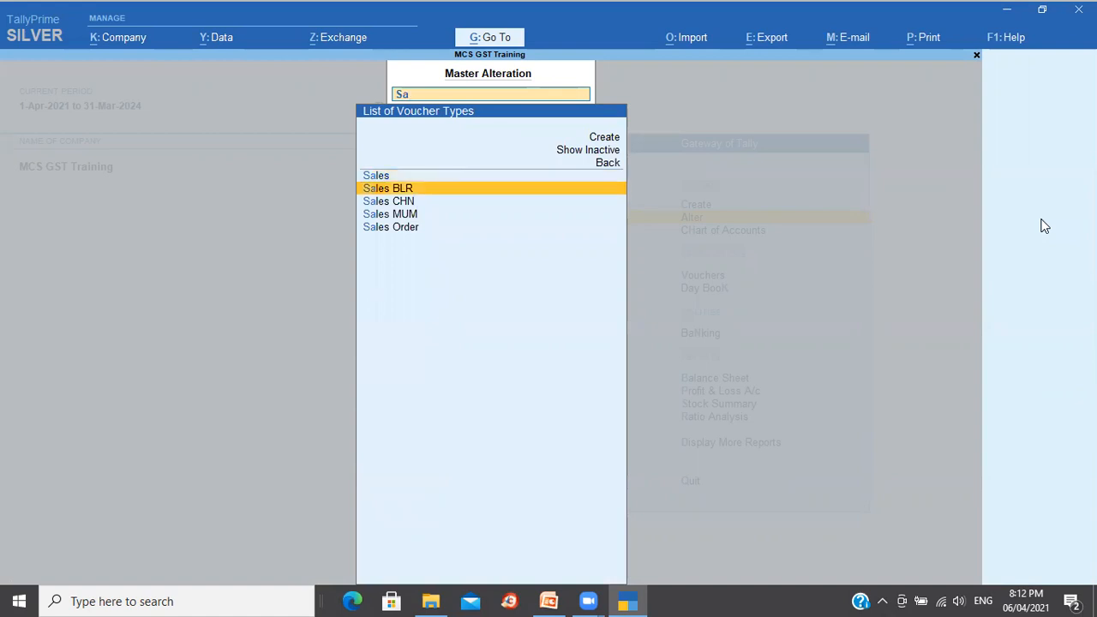
key("Return")
Step: Set Print voucher after saving to Yes for Sales BLR, save the voucher type, and return to the Gateway of Tally
key("Return")
key("Return")
key("Return")
key("Return")
key("Return")
key("Return")
key("Return")
key("Return")
key("Return")
key("Return")
key("Return")
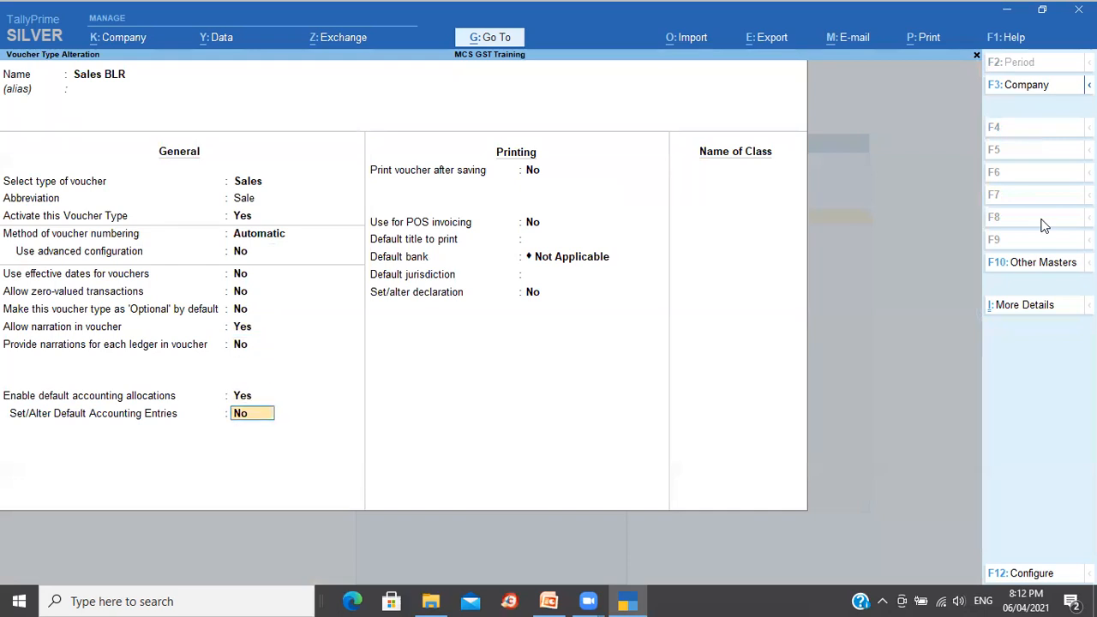
key("Return")
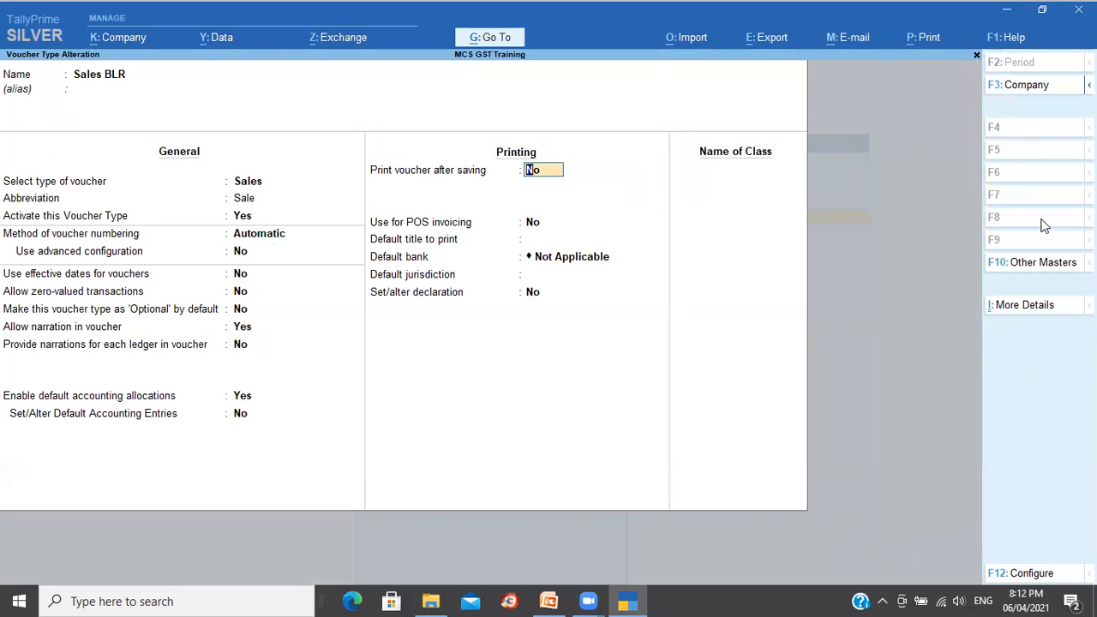
type("y")
key("Return")
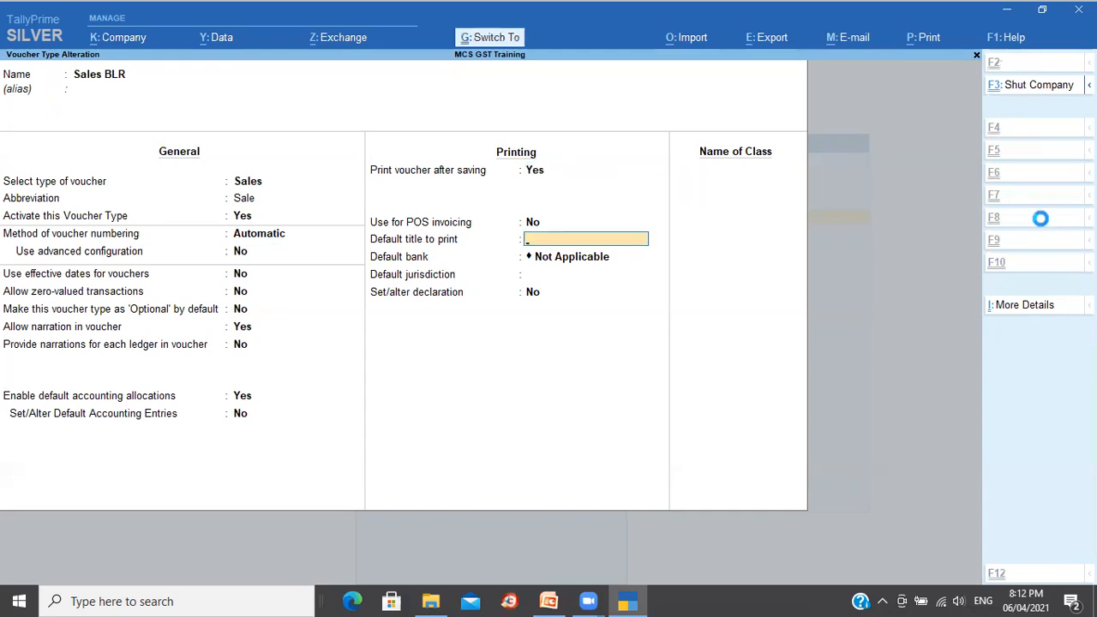
key("ctrl+a")
key("Escape")
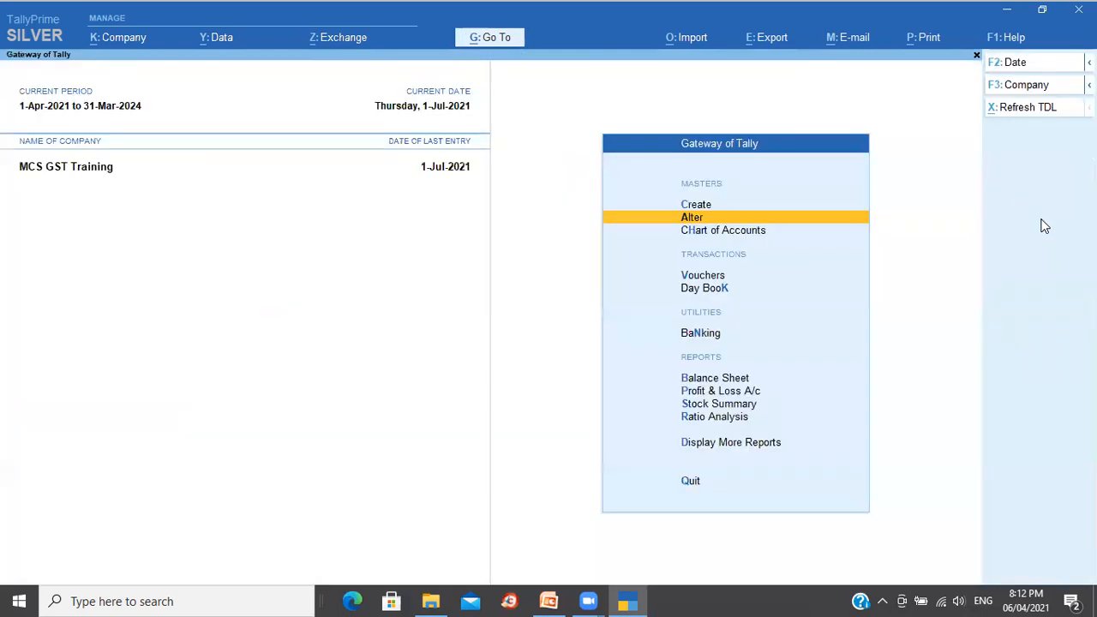
Step: Reopen the Skanda Agencies voucher from the Day Book and accept it unchanged to test printing after saving
key("k")
key("Down")
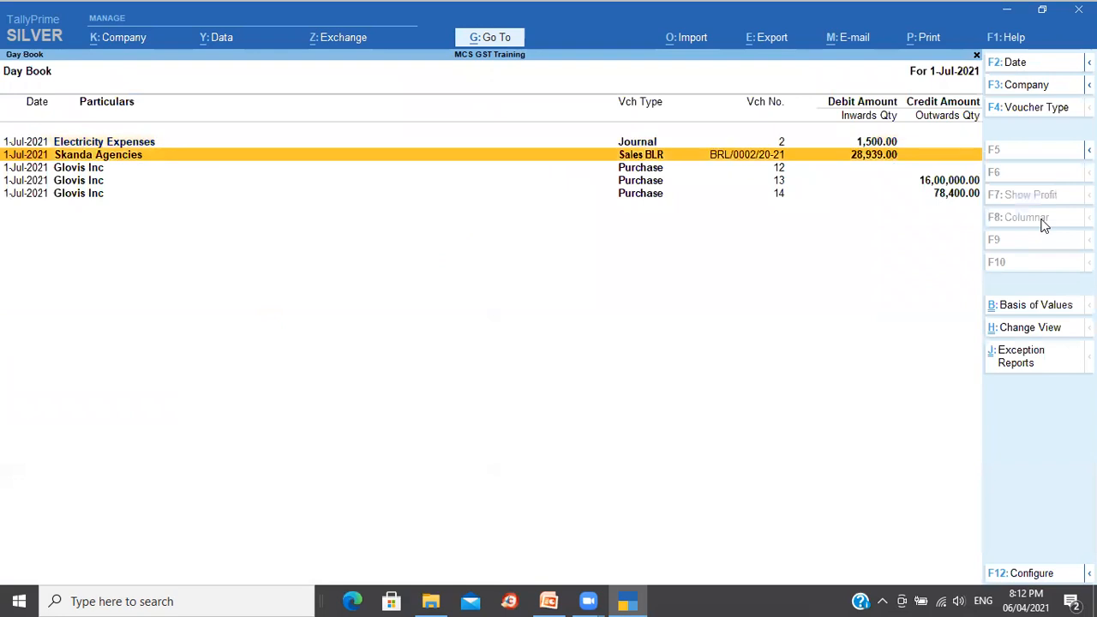
key("Return")
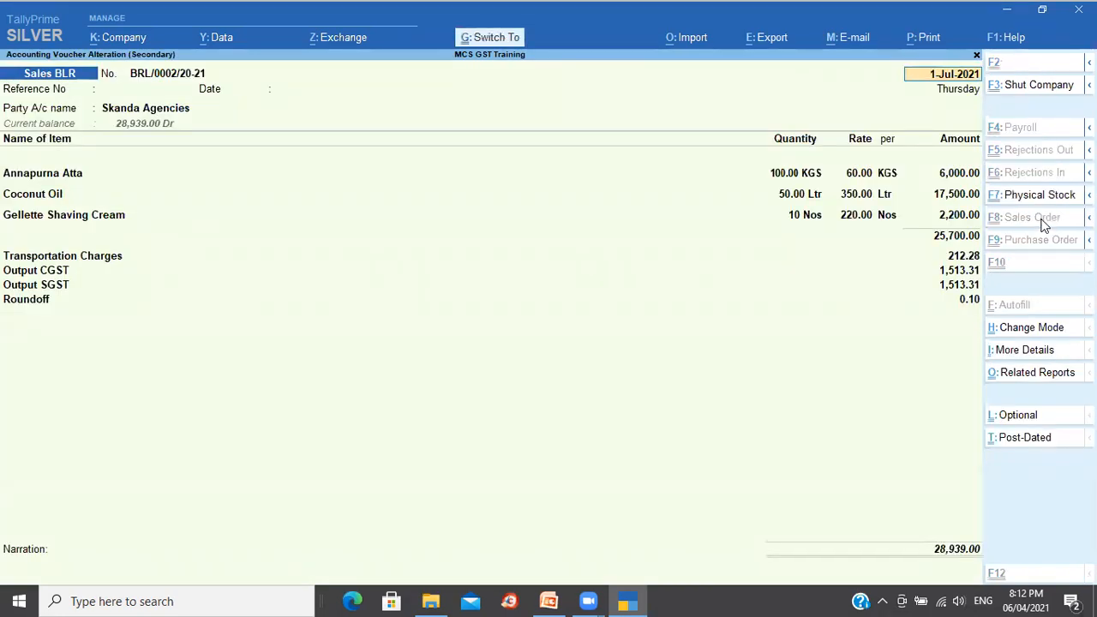
key("ctrl+End")
key("Return")
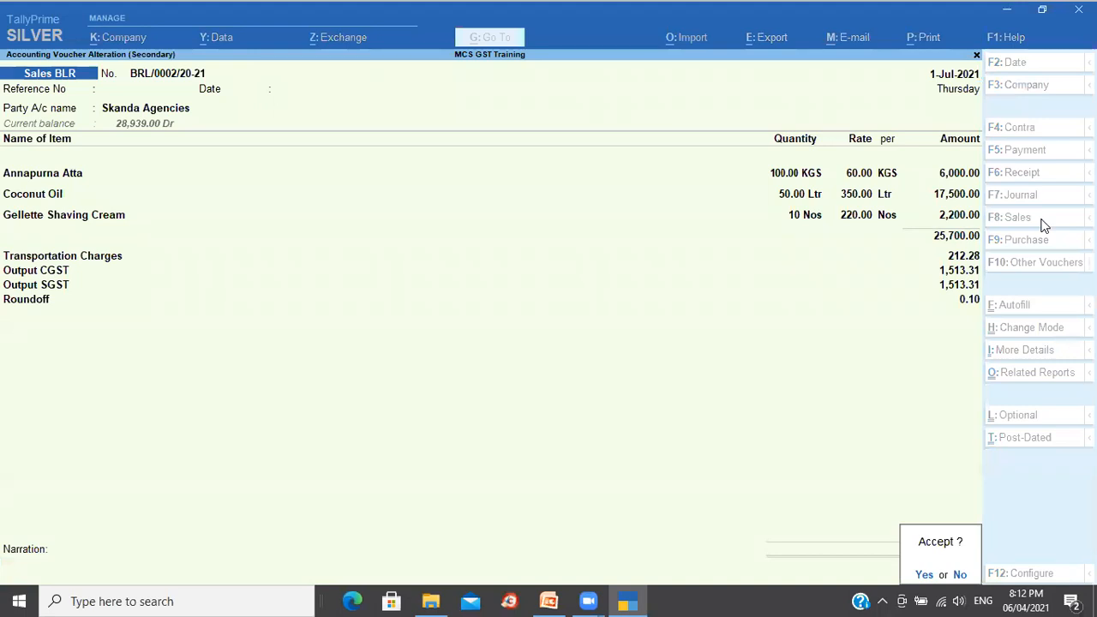
key("alt+p")
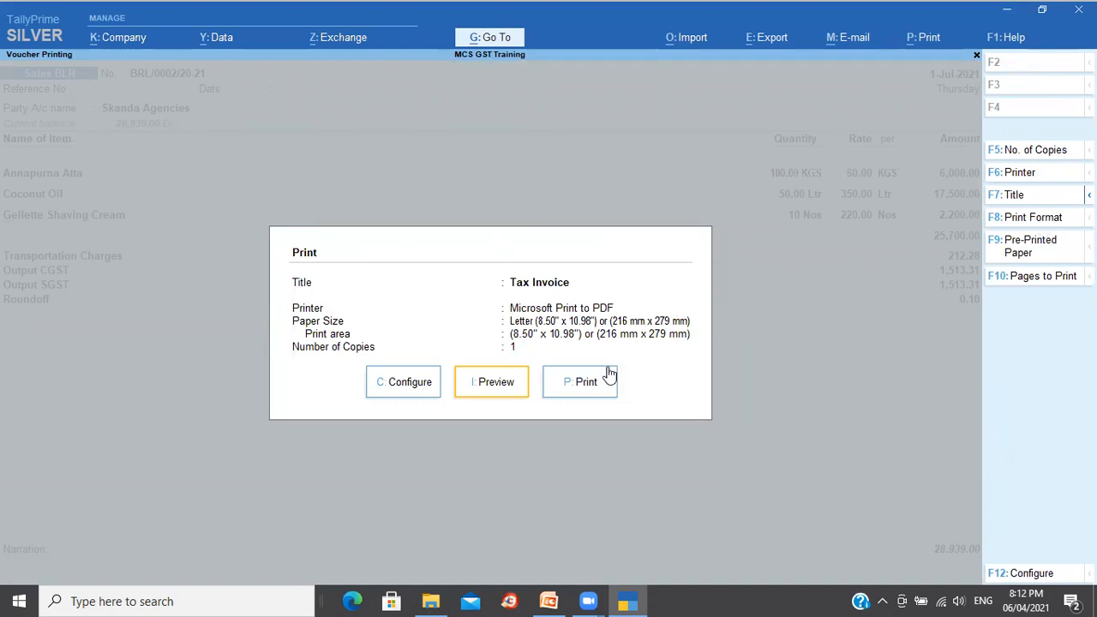
Step: Preview the Skanda Agencies tax invoice at enlarged size, then close it and return to the Day Book
left_click(483, 388)
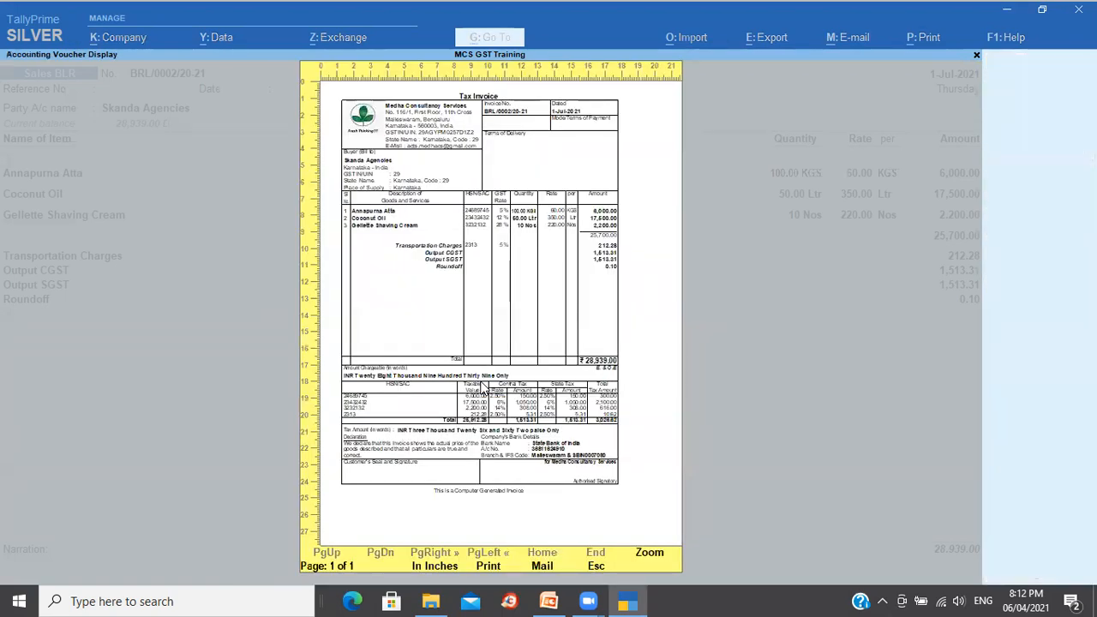
left_click(483, 388)
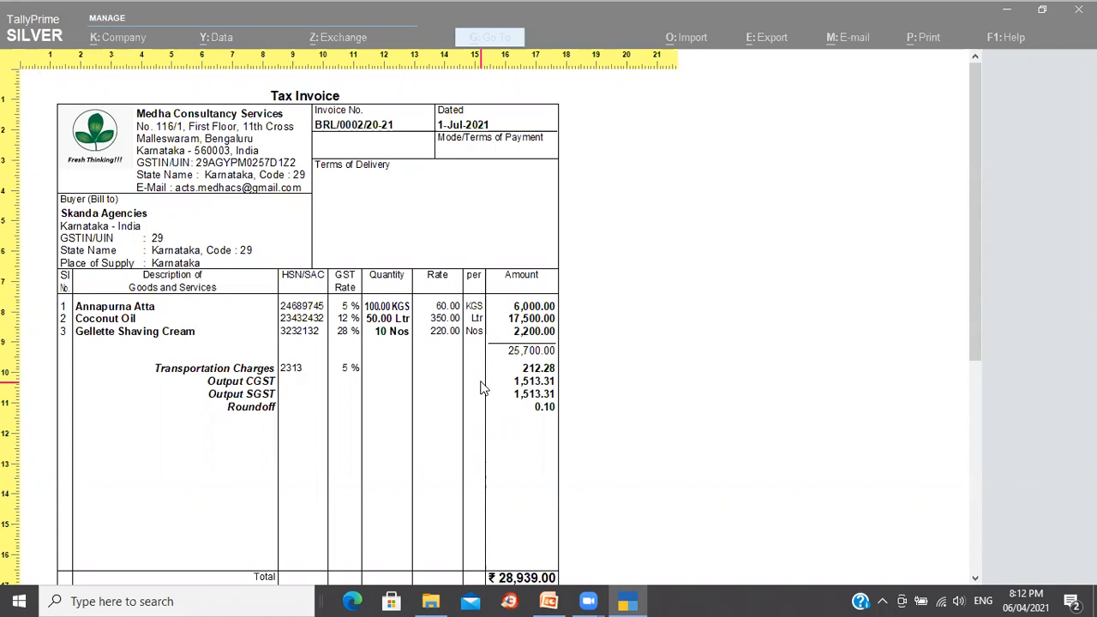
key("Escape")
key("Escape")
key("Escape")
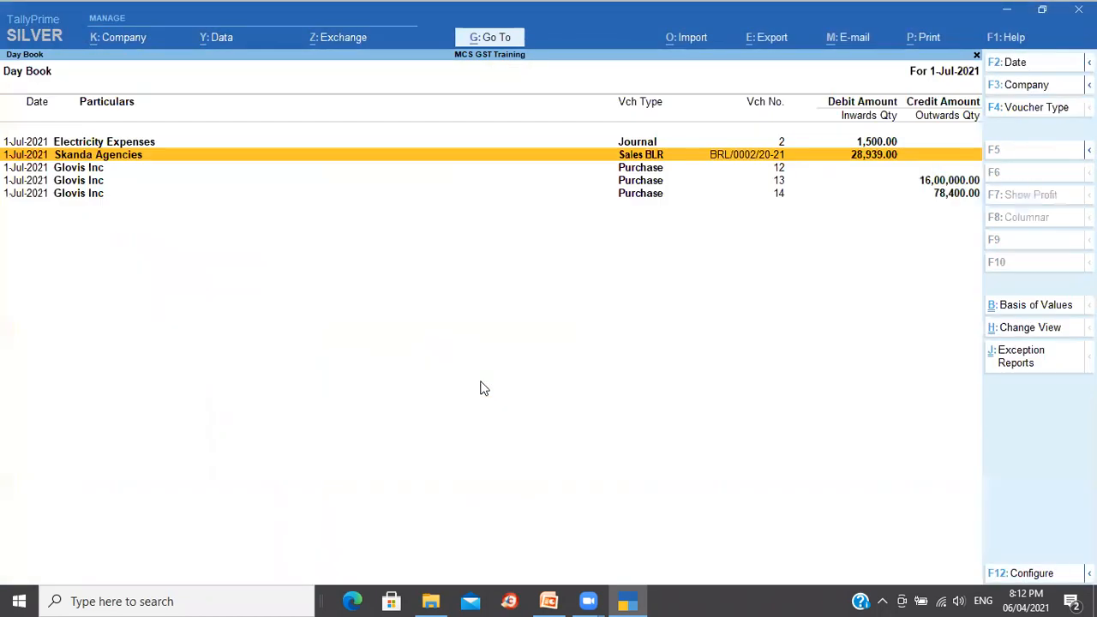
Step: Leave the Day Book and switch to PowerPoint to view the Voucher Type – Common Options slide
key("Escape")
key("Escape")
key("Escape")
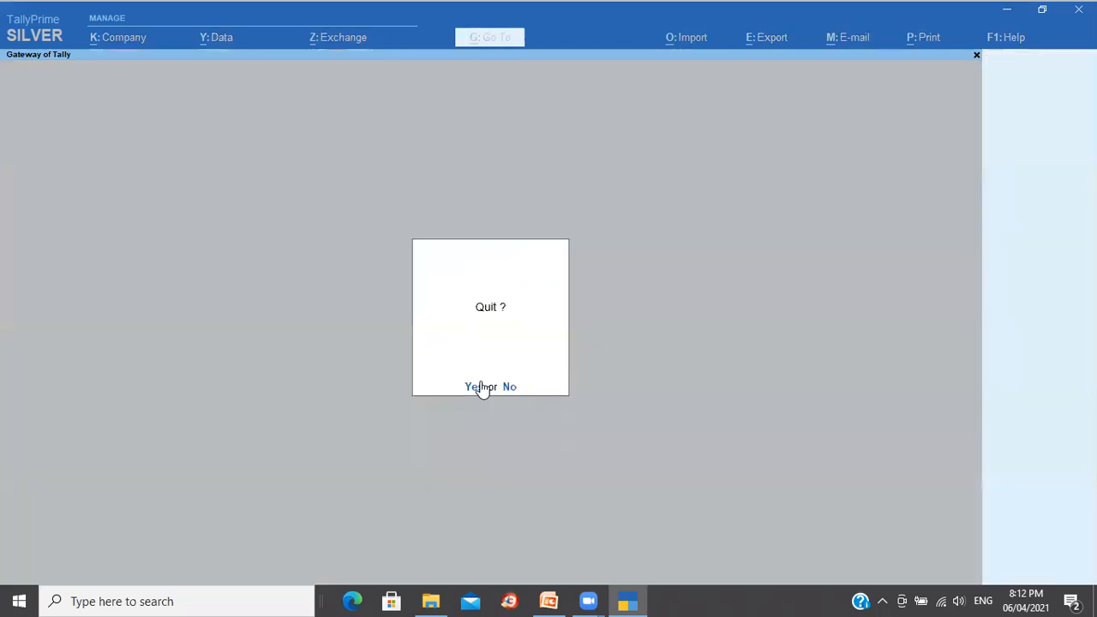
key("alt+Tab")
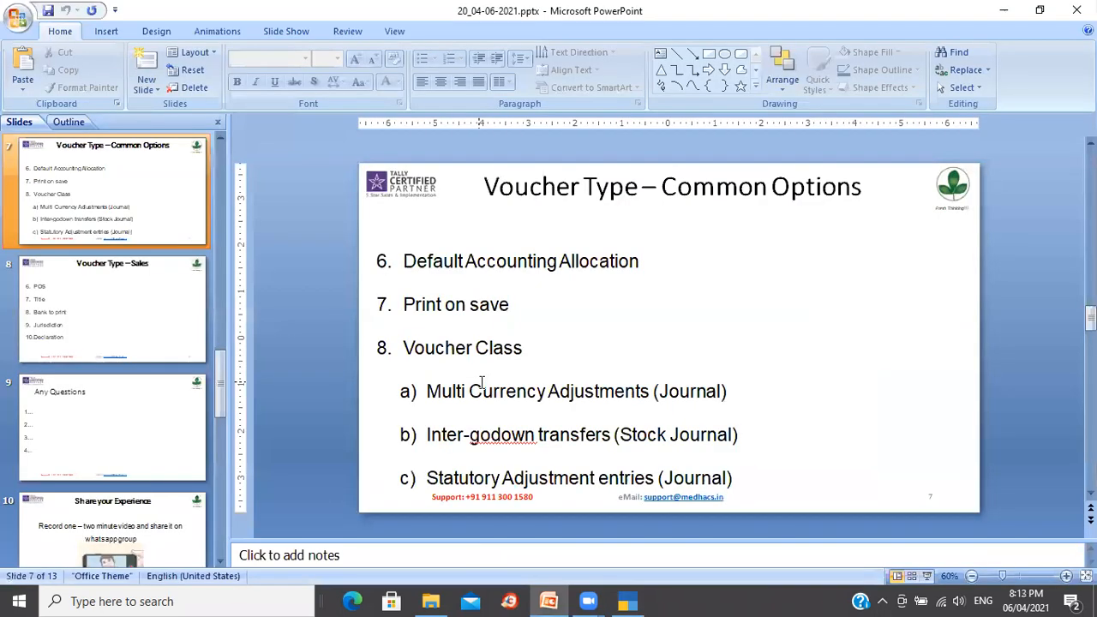
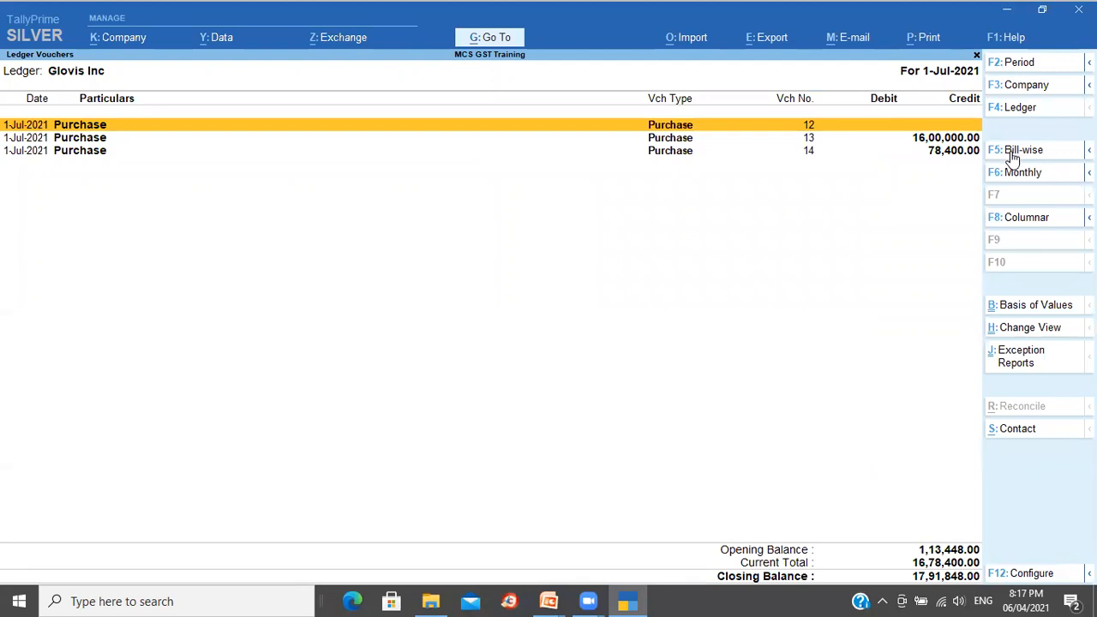
Step: Show the bill-wise outstandings of the Glovis Inc ledger and set the report format to Detailed
left_click(1011, 152)
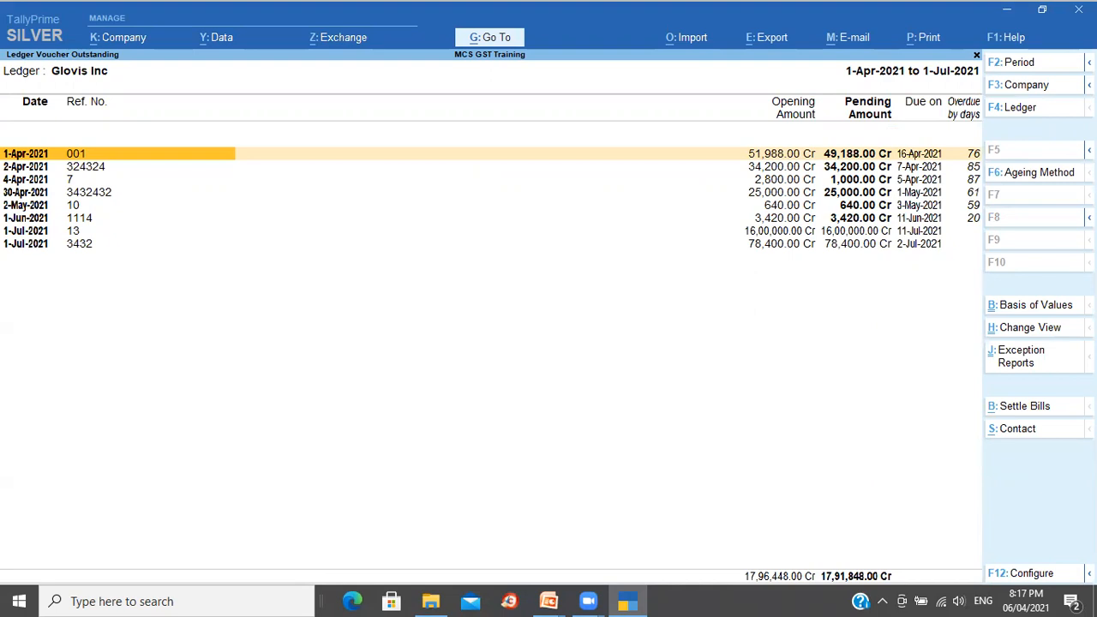
key("F12")
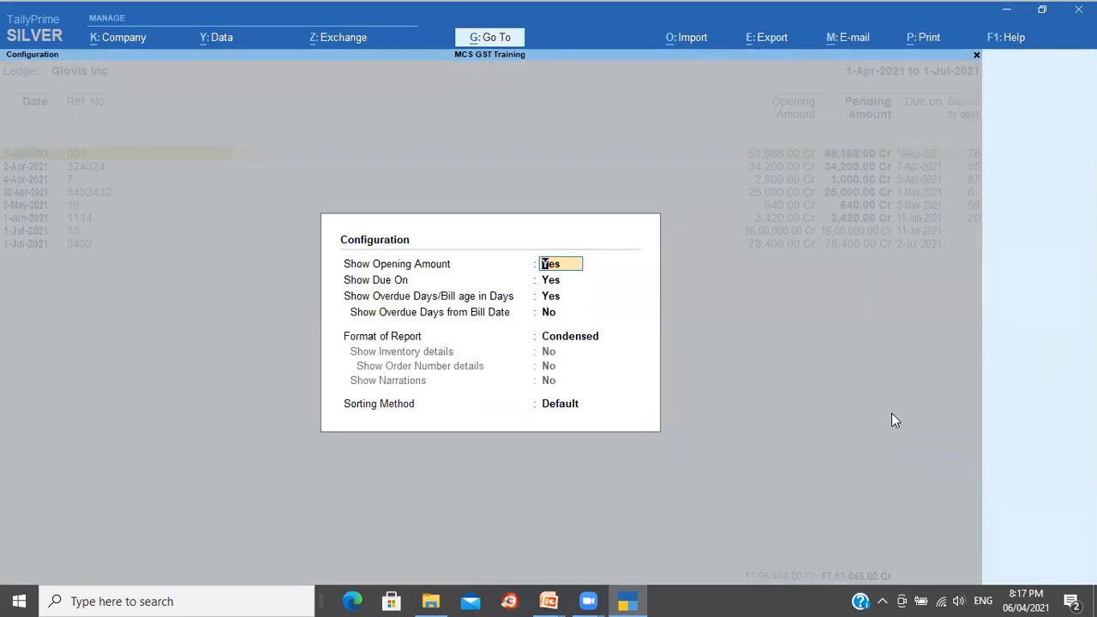
key("Return")
key("Return")
key("Return")
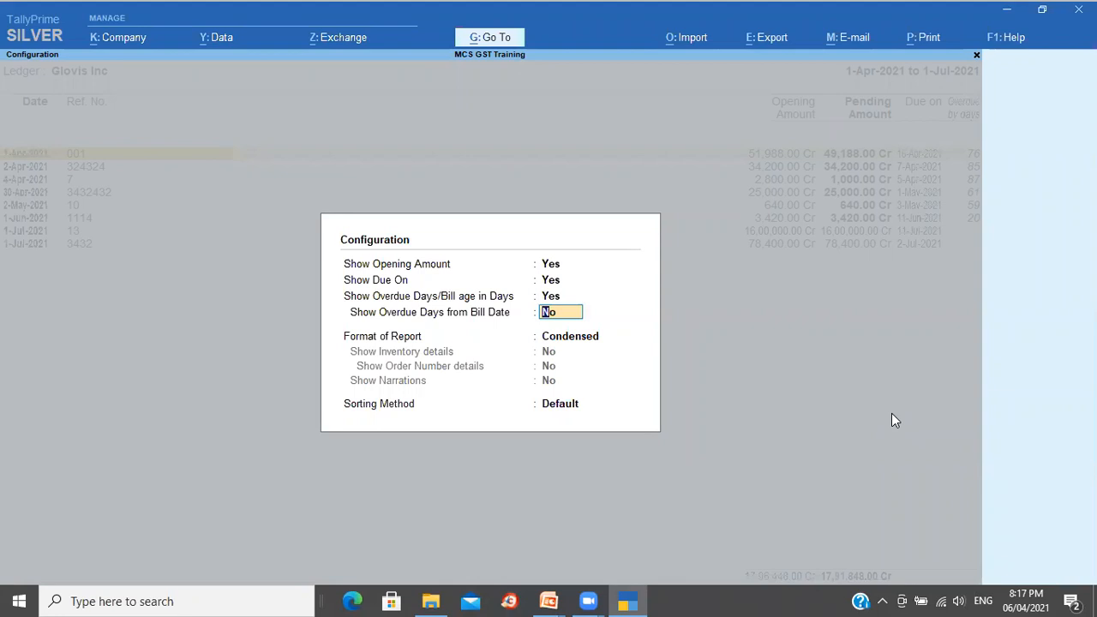
key("Return")
key("Down")
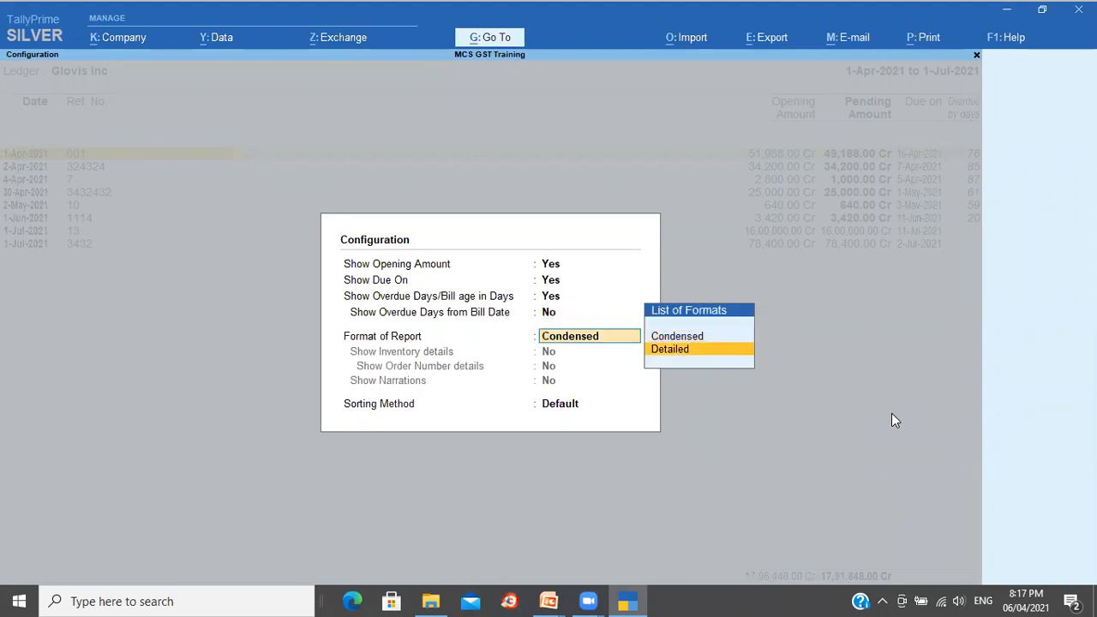
key("Return")
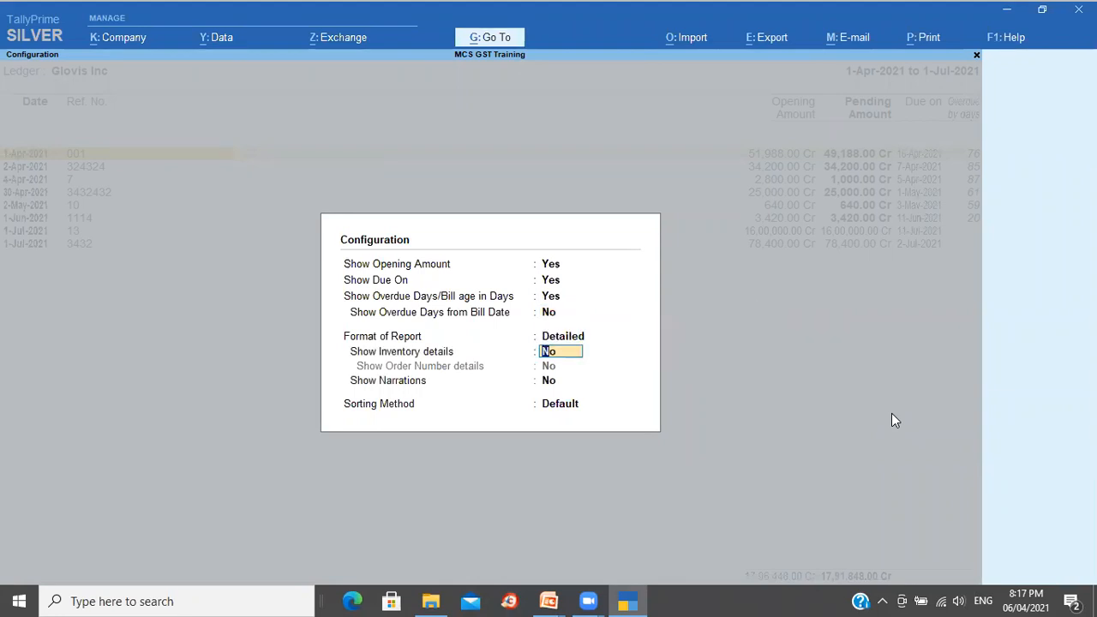
key("Return")
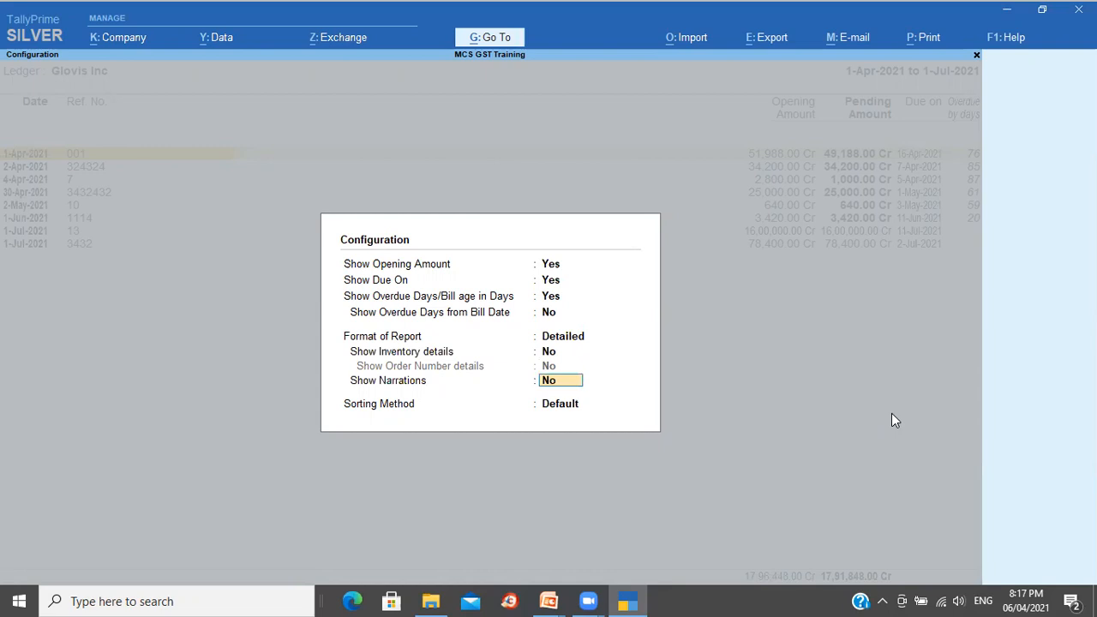
key("Return")
key("Return")
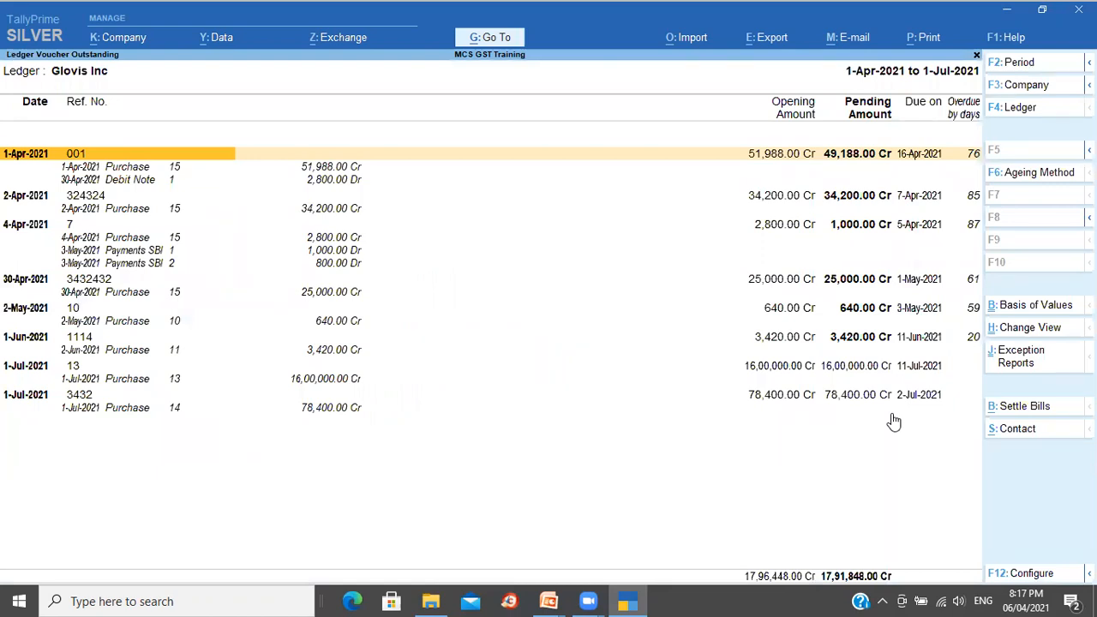
Step: Examine the payment entries under bill 7 and the purchase entry under bill 3432432
left_click(120, 243)
left_click(121, 254)
left_click(121, 263)
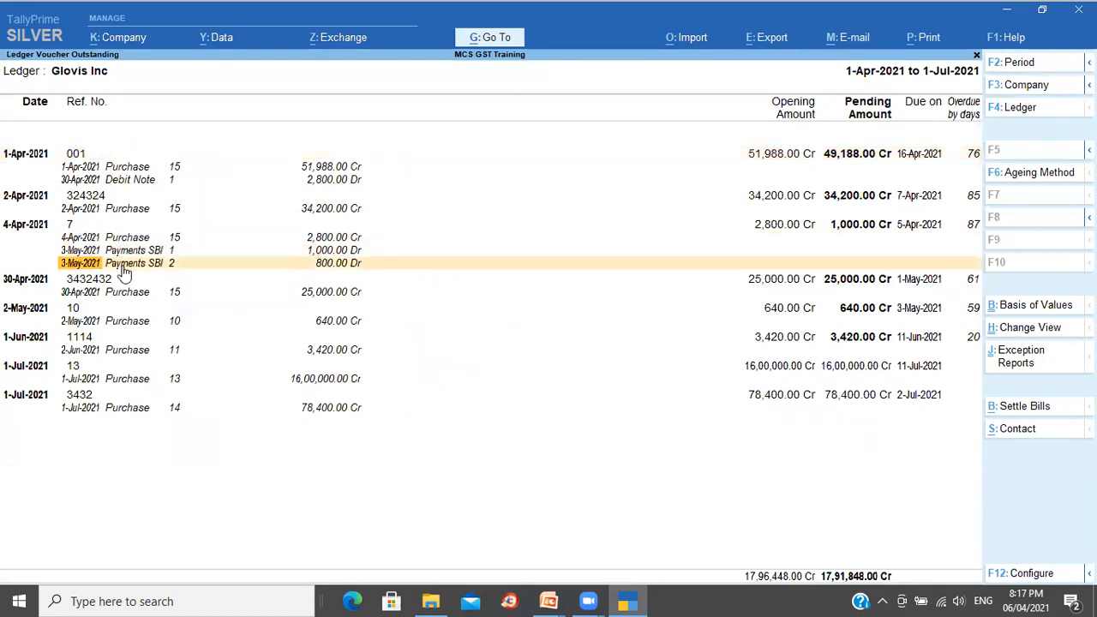
left_click(135, 294)
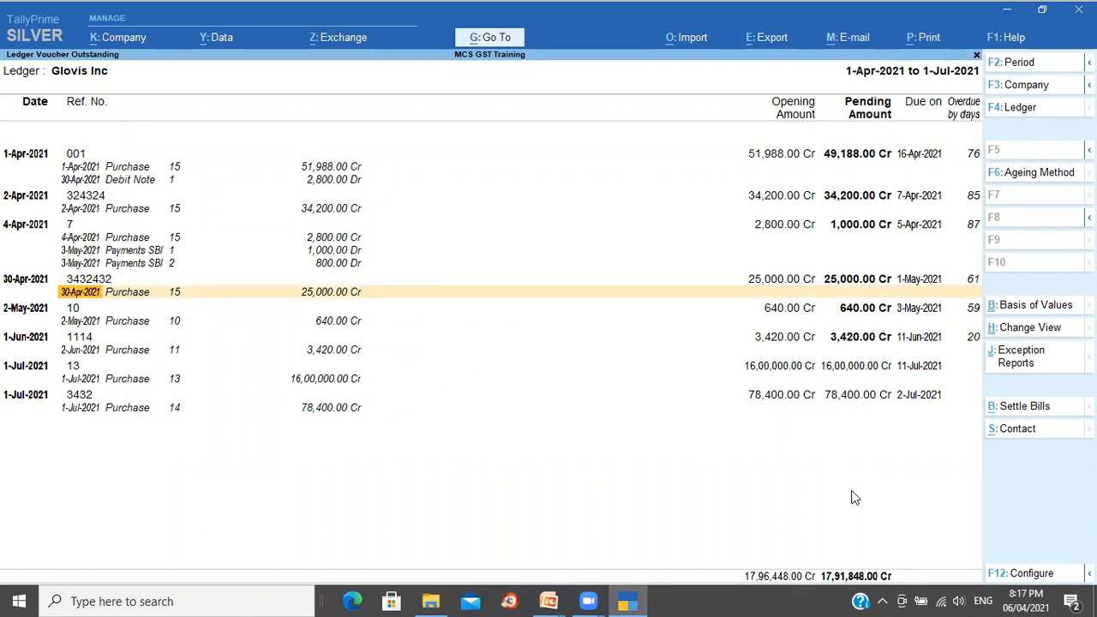
Step: Configure the detailed outstandings report to show inventory details, order number details and narrations, keeping the Default sorting method
left_click(1020, 574)
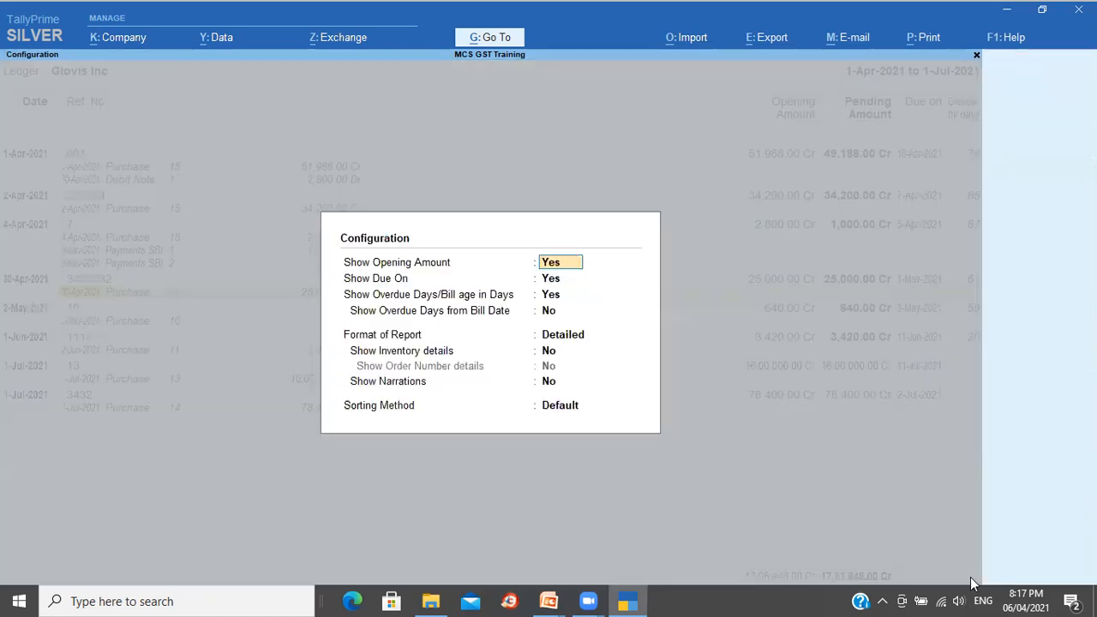
left_click(562, 335)
key("Return")
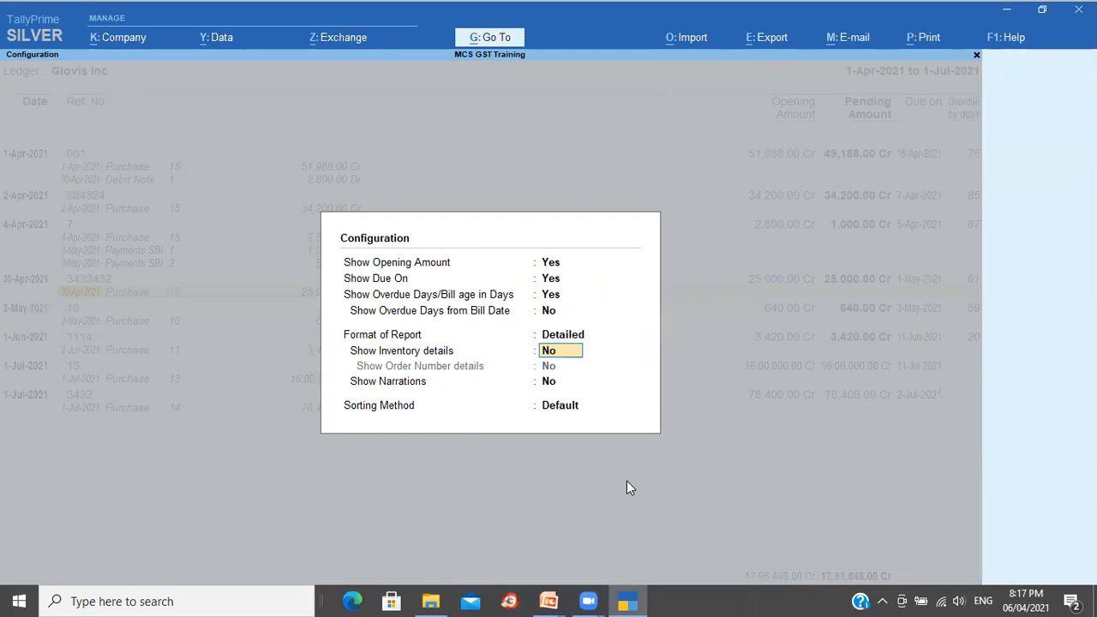
type("y")
key("Return")
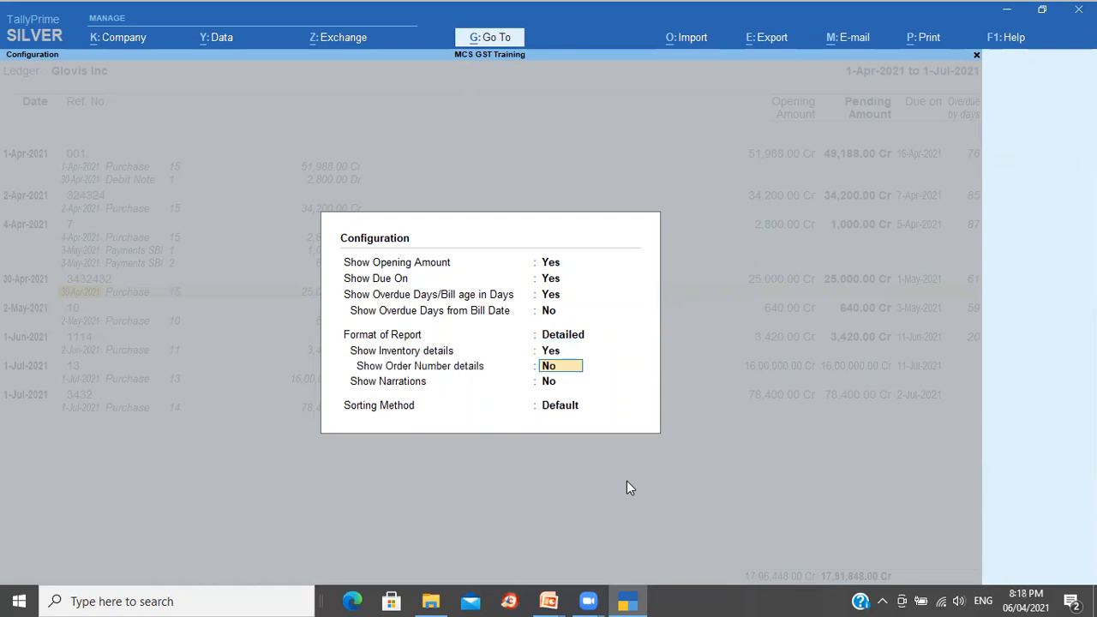
type("y")
key("Return")
type("y")
key("Return")
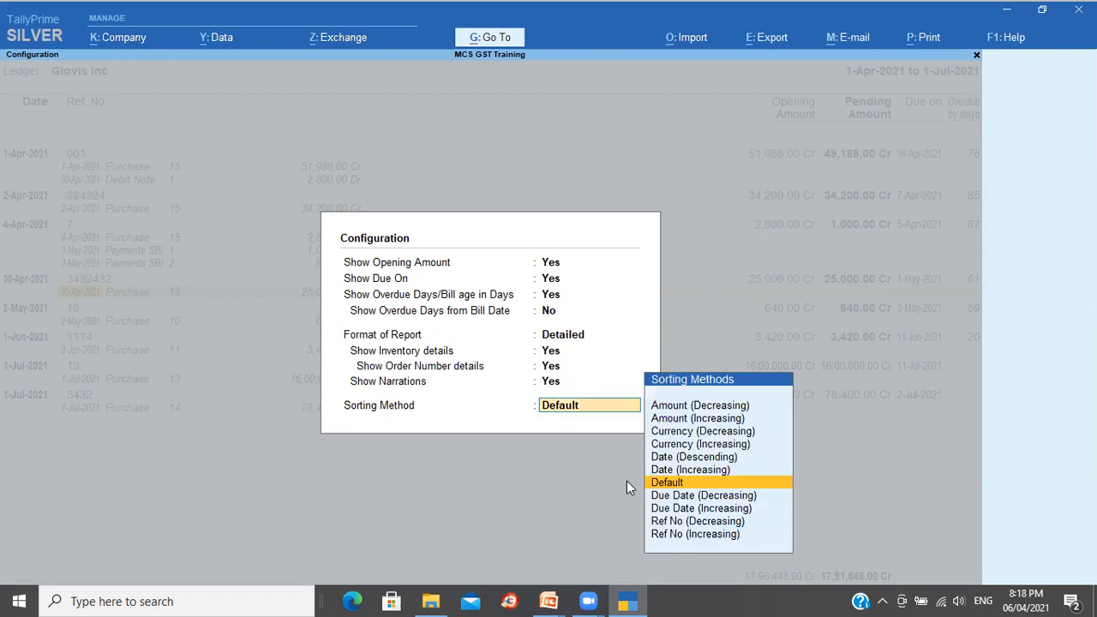
key("Return")
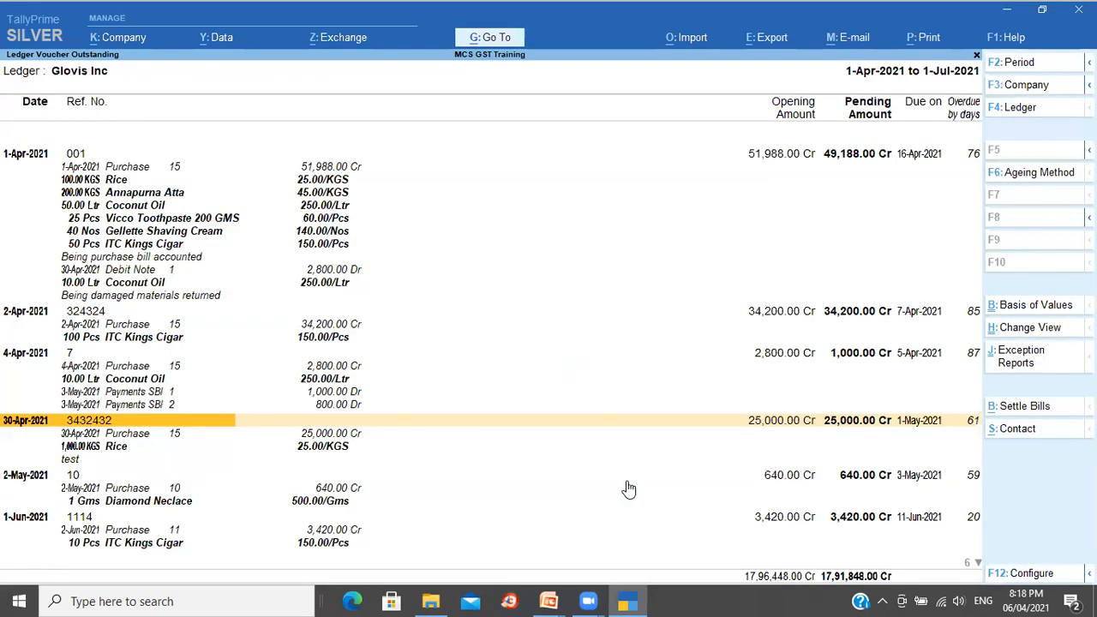
Step: Examine the item details and the purchase, debit note and payment entries under bills 001, 324324 and 7
left_click(133, 170)
key("Down")
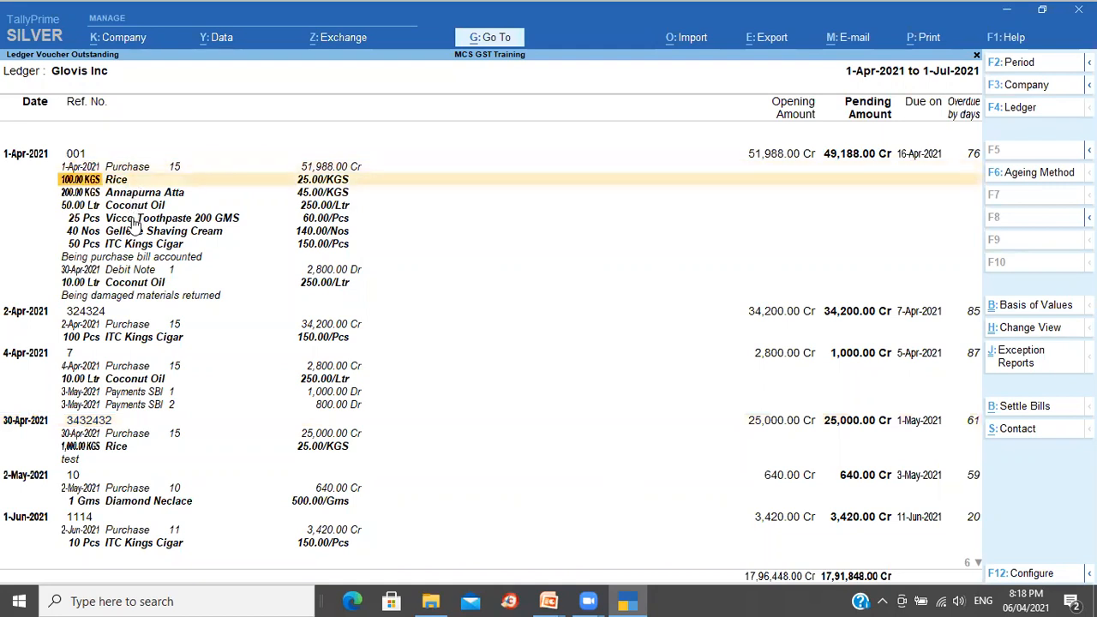
left_click(129, 273)
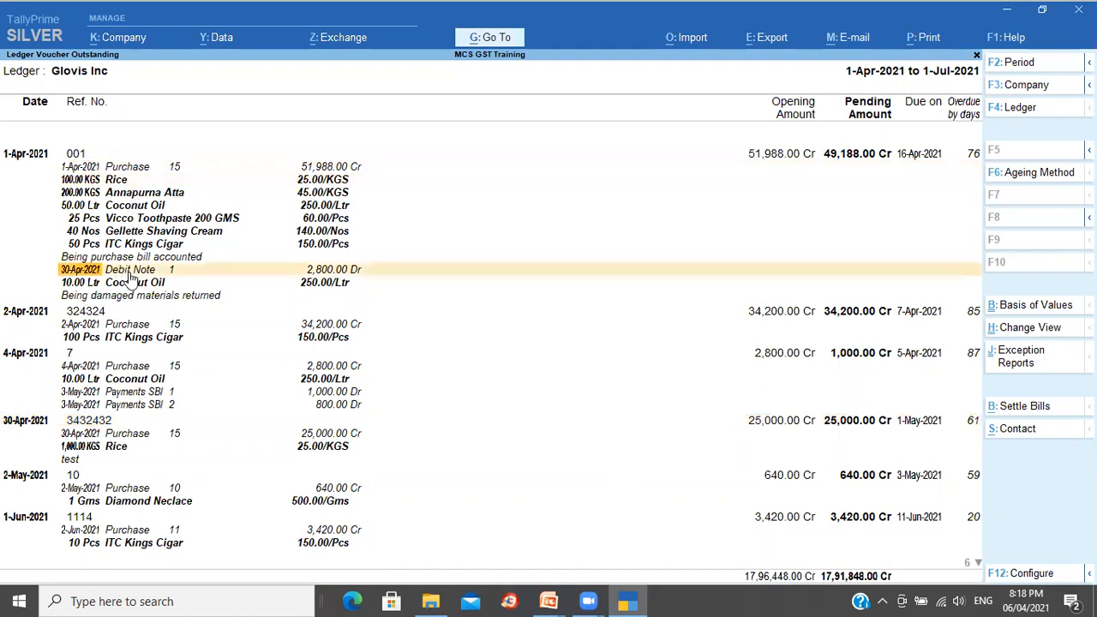
left_click(127, 328)
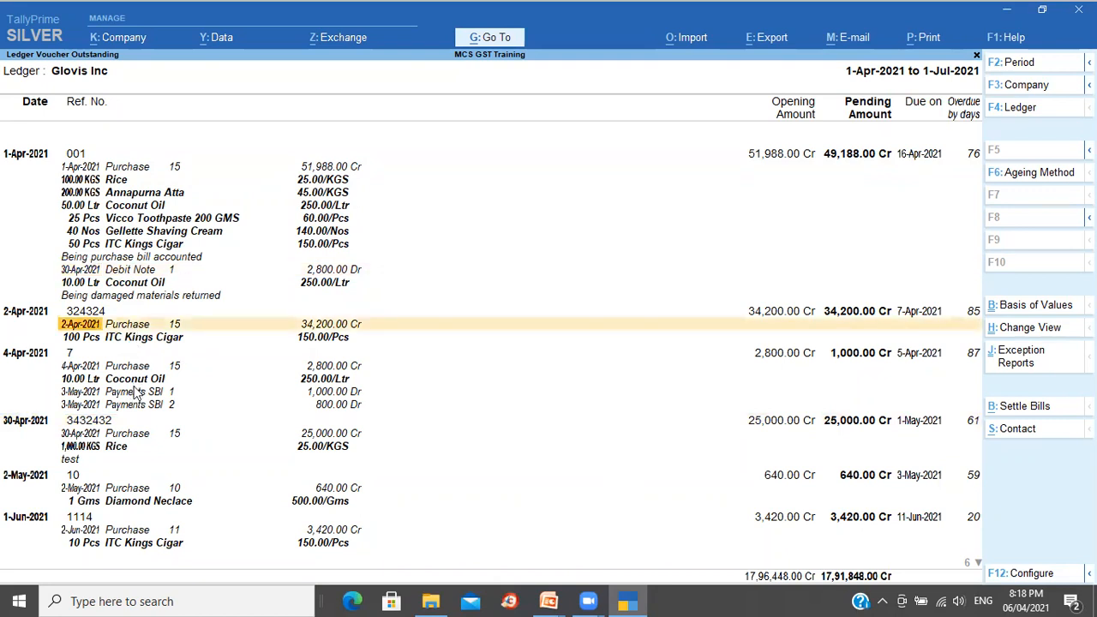
left_click(137, 390)
left_click(135, 371)
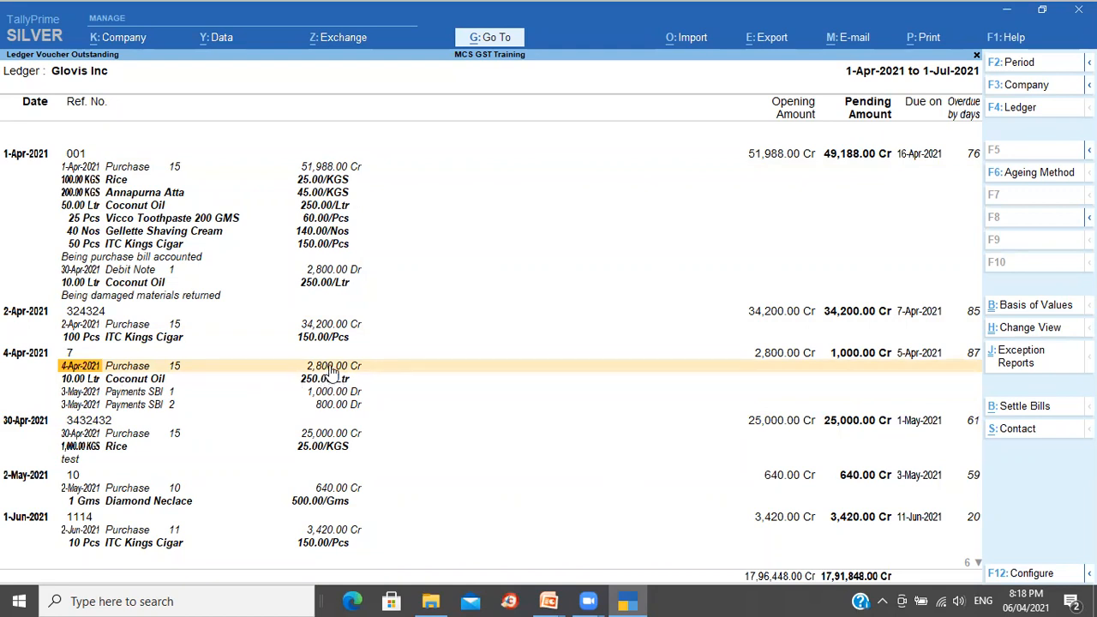
left_click(130, 395)
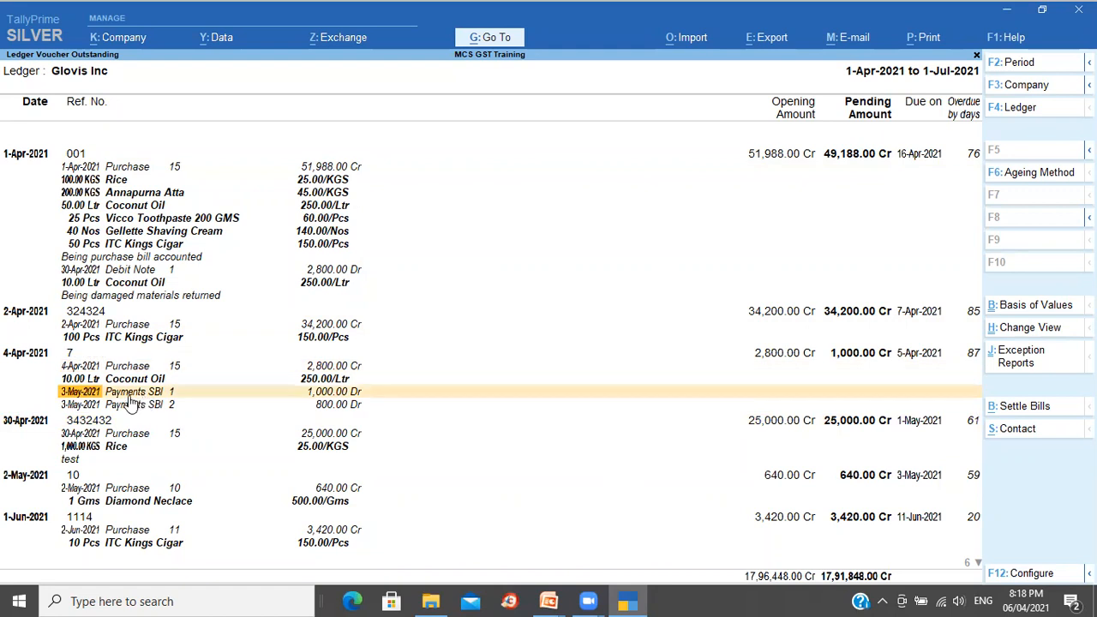
left_click(83, 368)
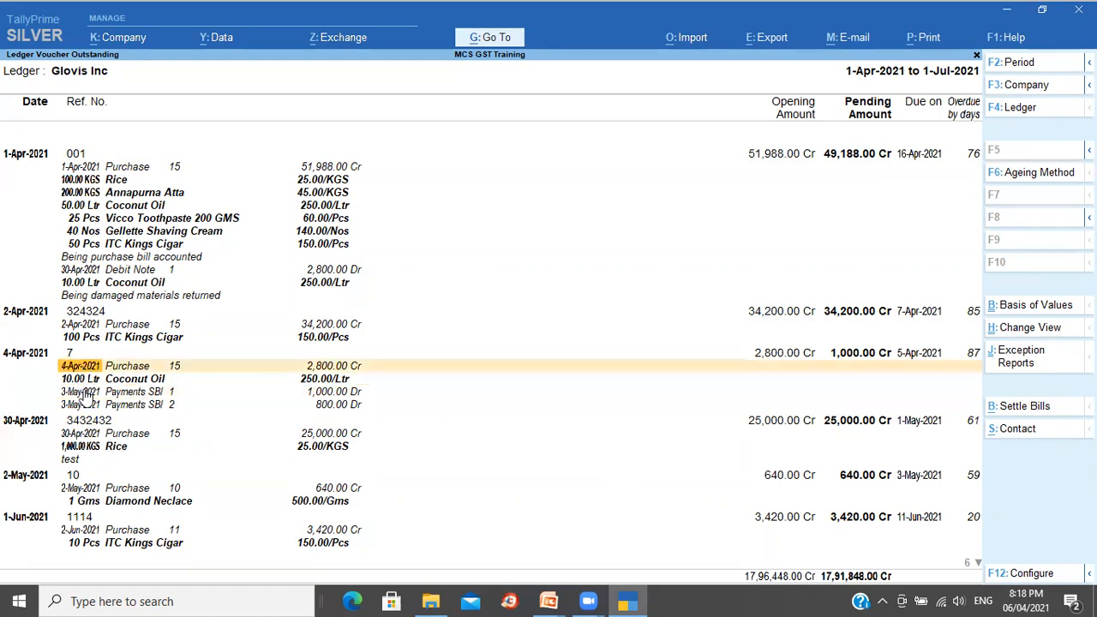
left_click(85, 394)
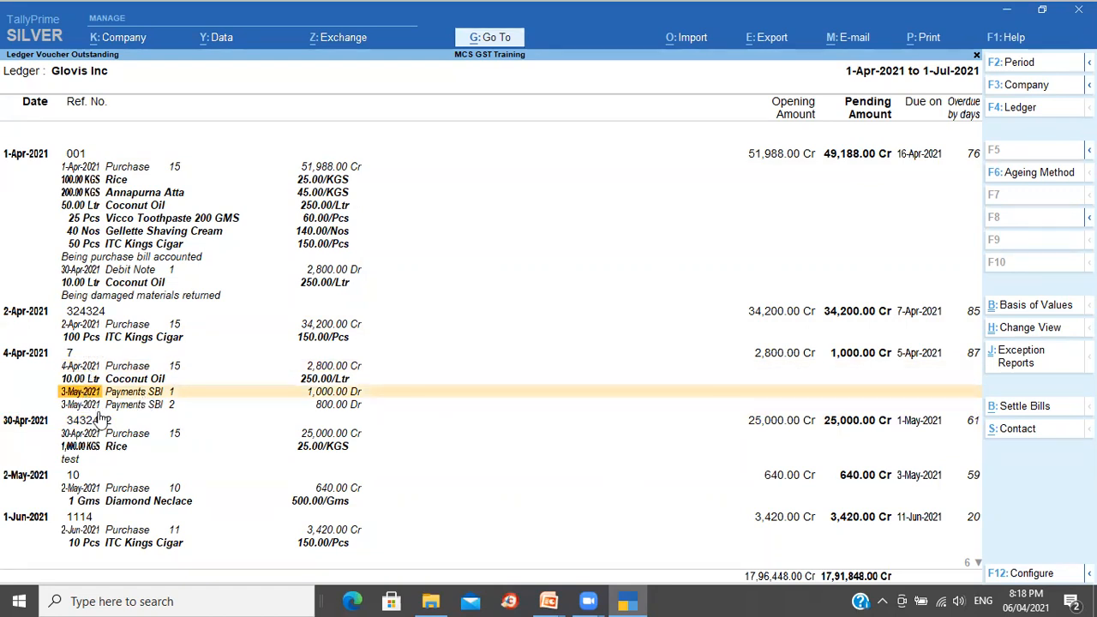
left_click(96, 407)
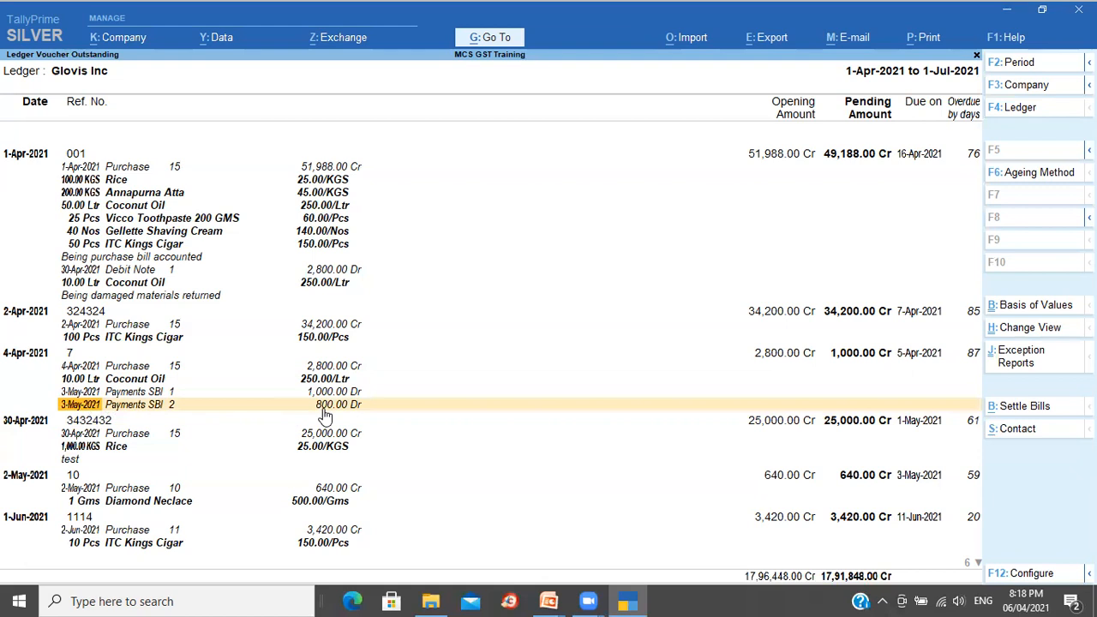
Step: Close the Glovis Inc outstandings and ledger voucher reports and return to the Gateway of Tally
key("Escape")
key("Escape")
key("Escape")
key("Escape")
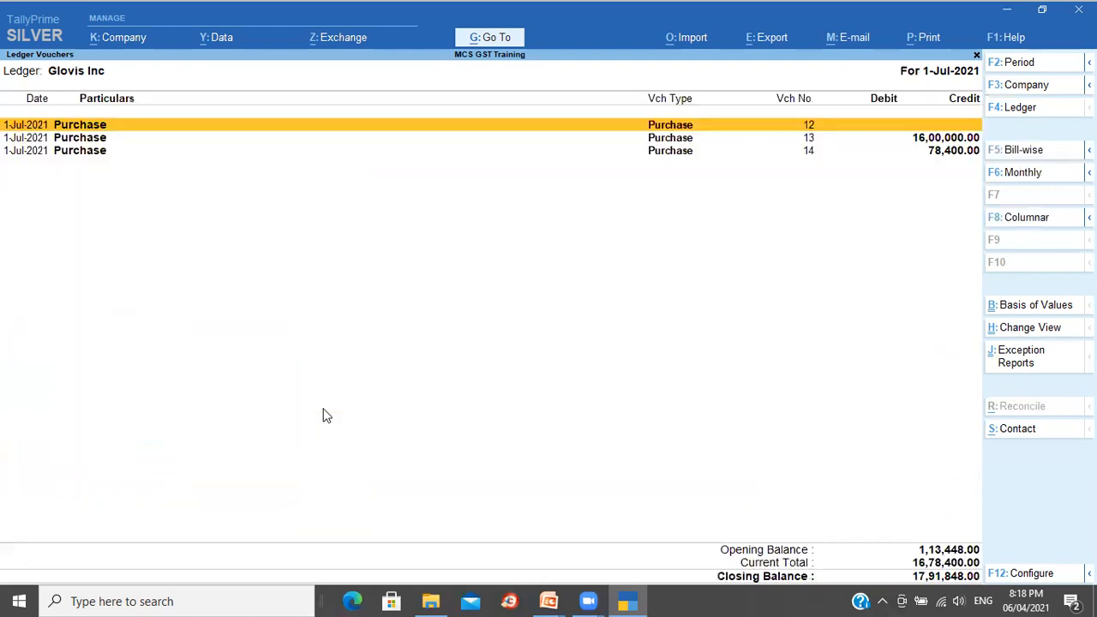
key("Escape")
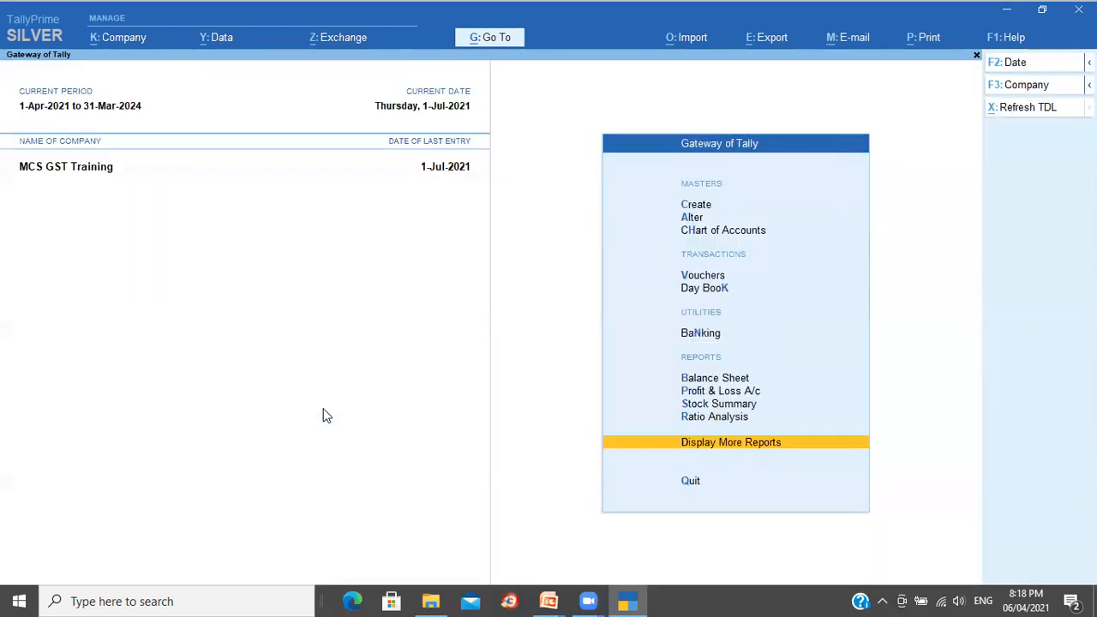
Step: Open the list of other reports for printing and expand it to show more reports
left_click(928, 42)
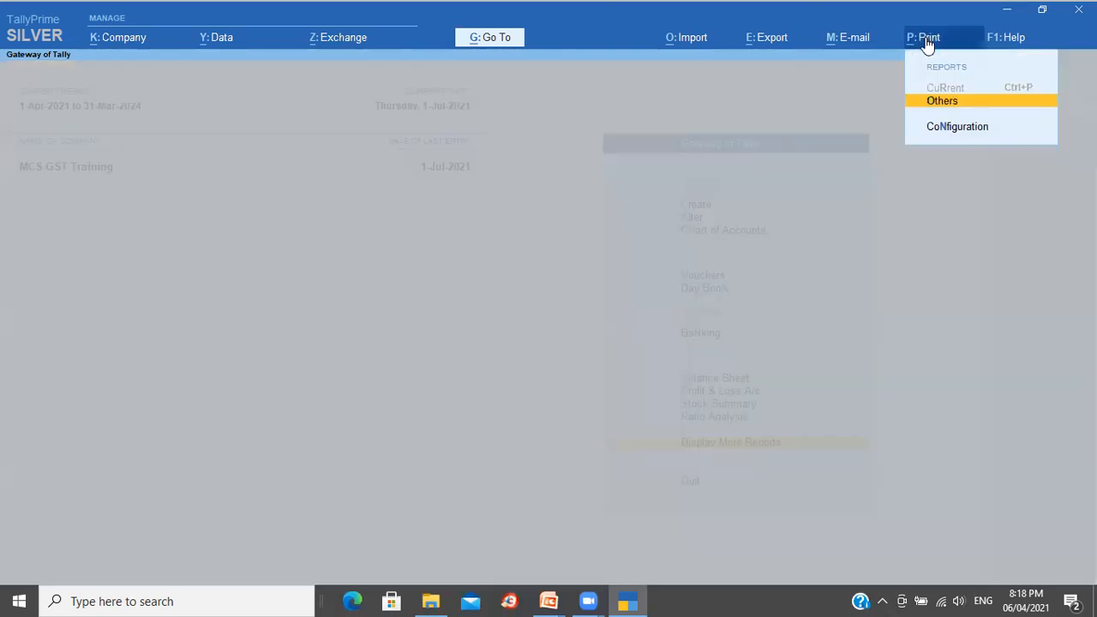
left_click(942, 103)
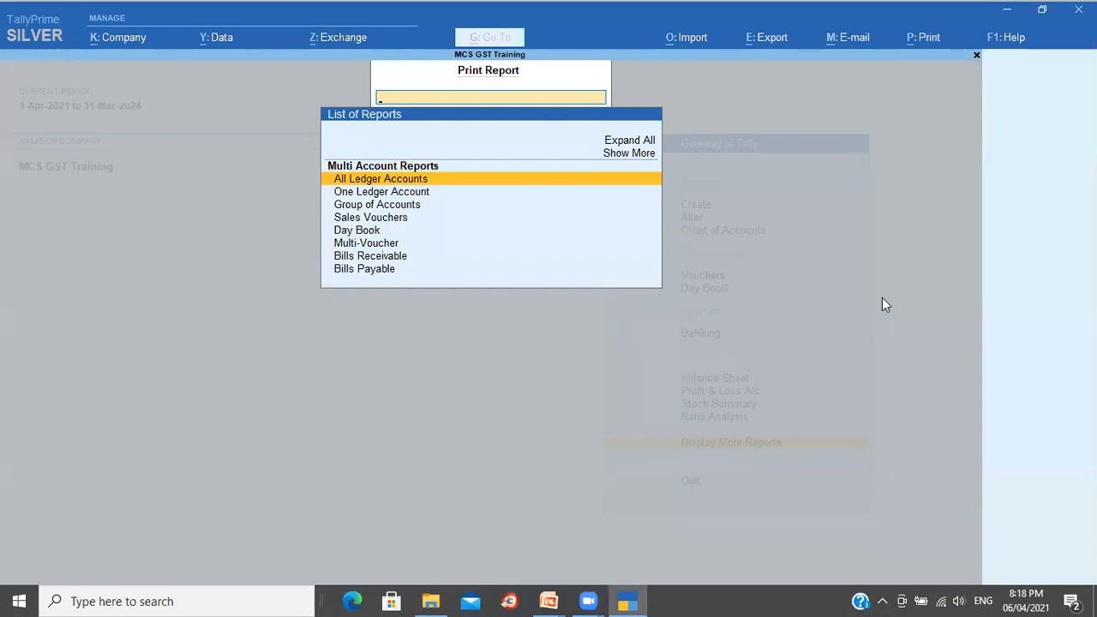
key("Up")
key("Up")
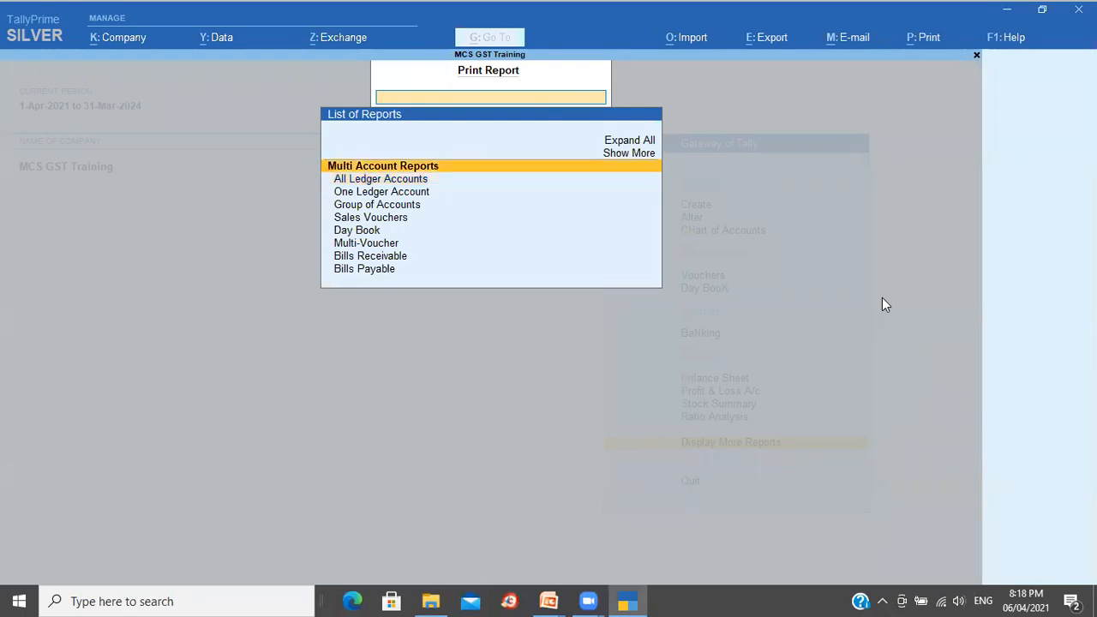
key("Return")
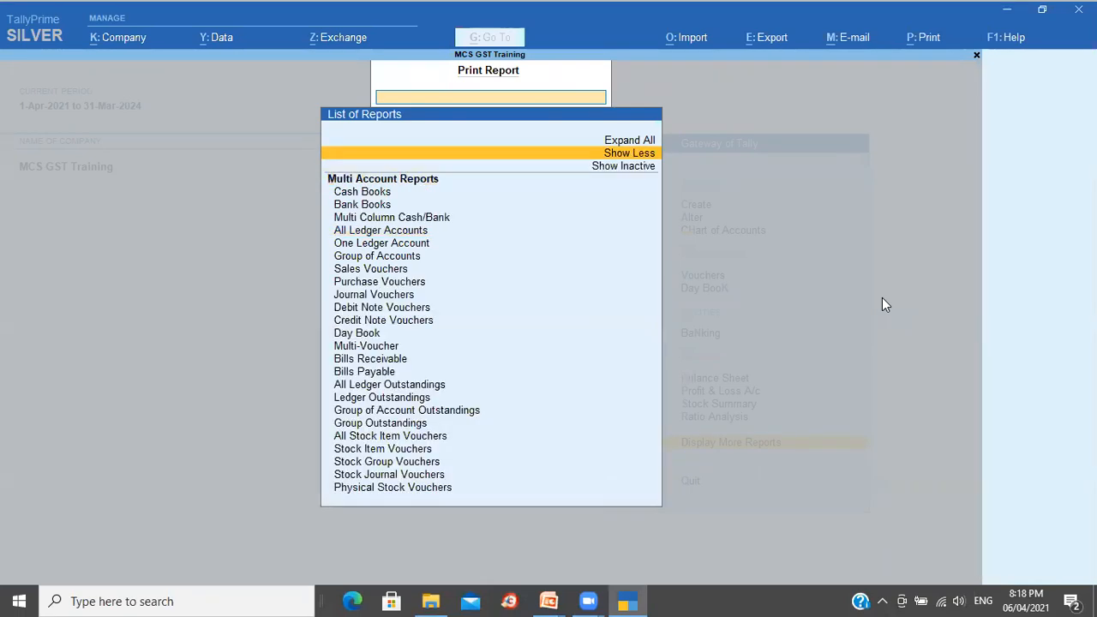
Step: Examine the multi account reports available for printing, from Cash Books down to Ledger Outstandings
key("Down")
key("Down")
key("Down")
key("Down")
key("Down")
key("Down")
key("Down")
key("Down")
key("Down")
key("Down")
key("Down")
key("Down")
key("Down")
key("Down")
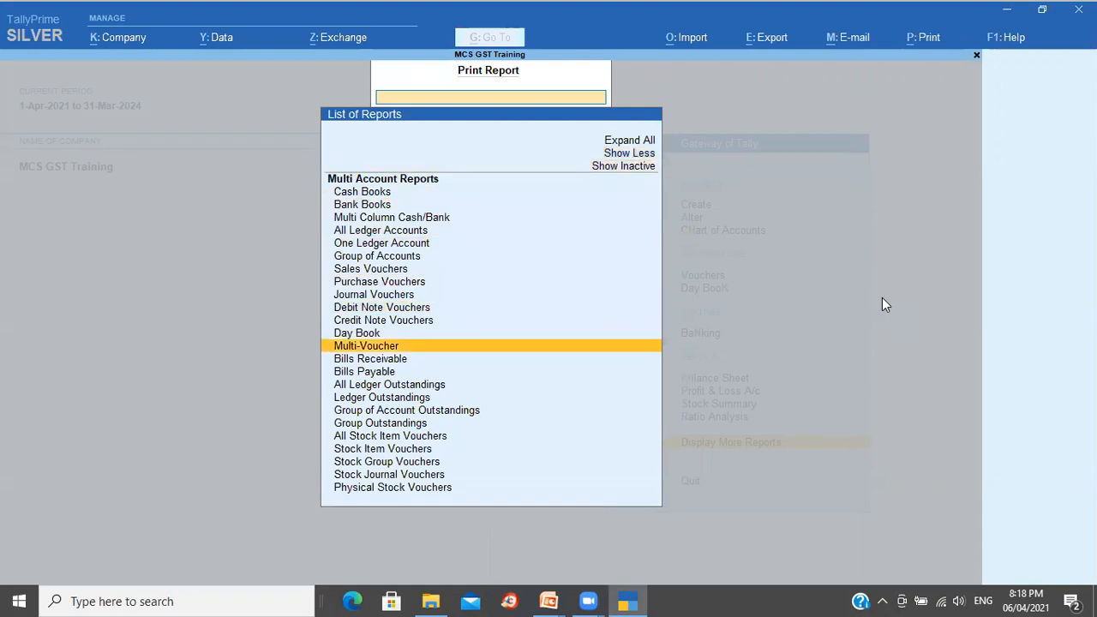
key("Down")
key("Down")
key("Down")
key("Down")
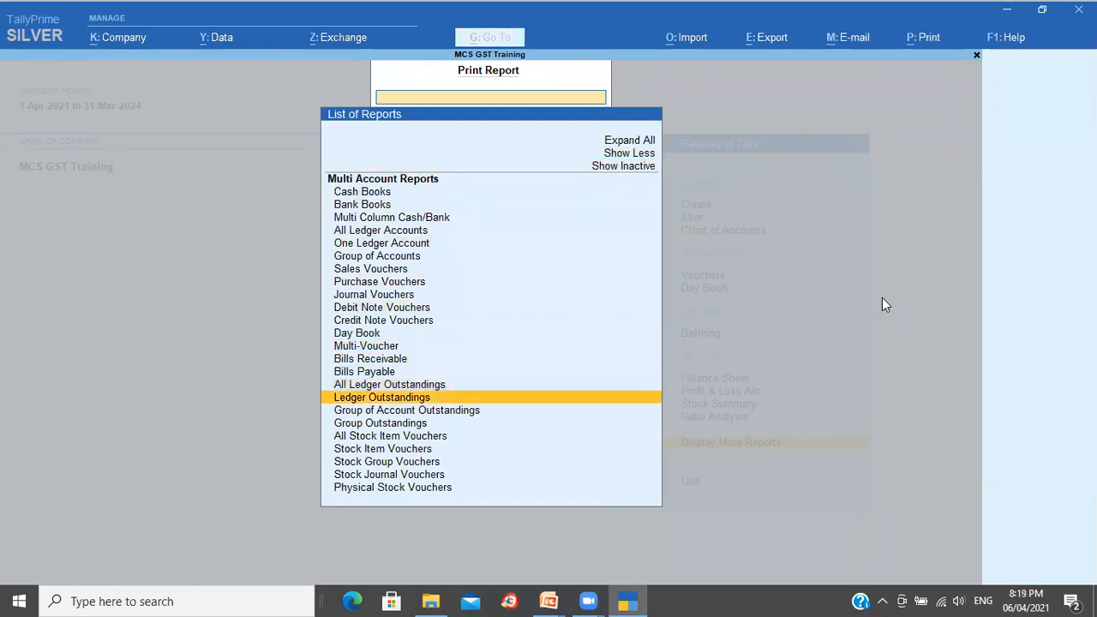
key("Up")
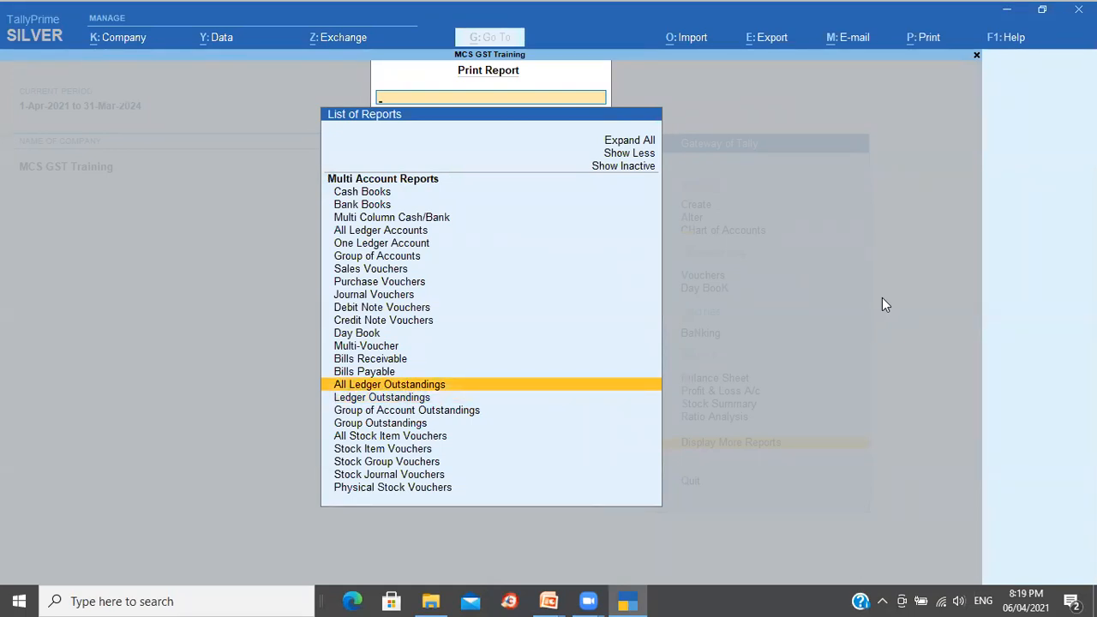
key("Down")
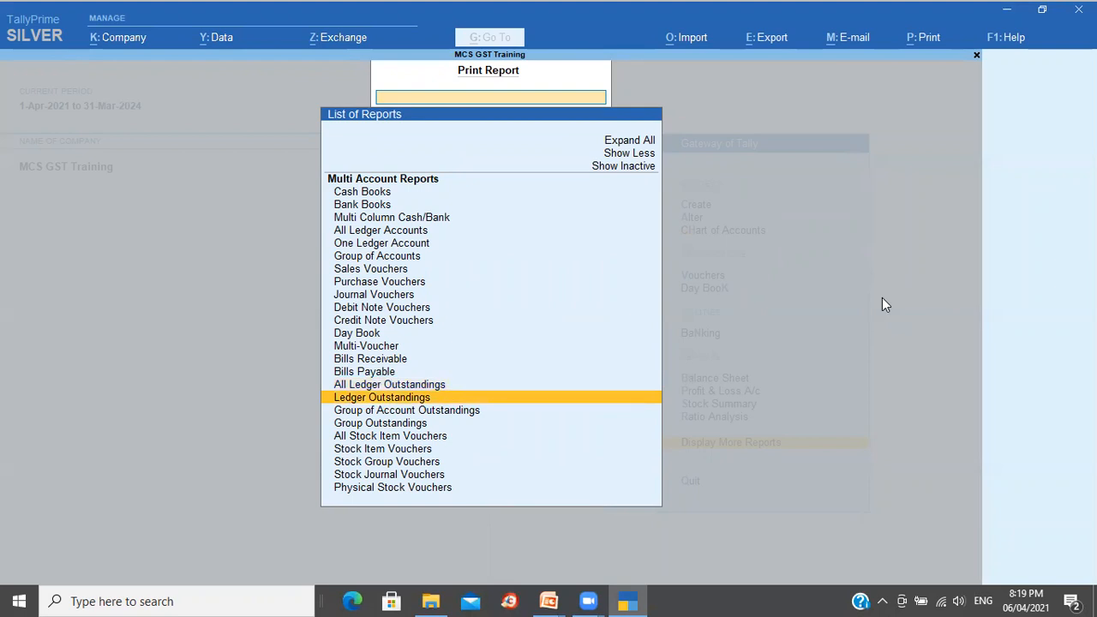
Step: Include the inactive reports in the list of printable reports
key("Up")
key("Up")
key("Up")
key("Up")
key("Up")
key("Up")
key("Up")
key("Up")
key("Up")
key("Up")
key("Up")
key("Up")
key("Up")
key("Up")
key("Up")
key("Up")
key("Up")
key("Up")
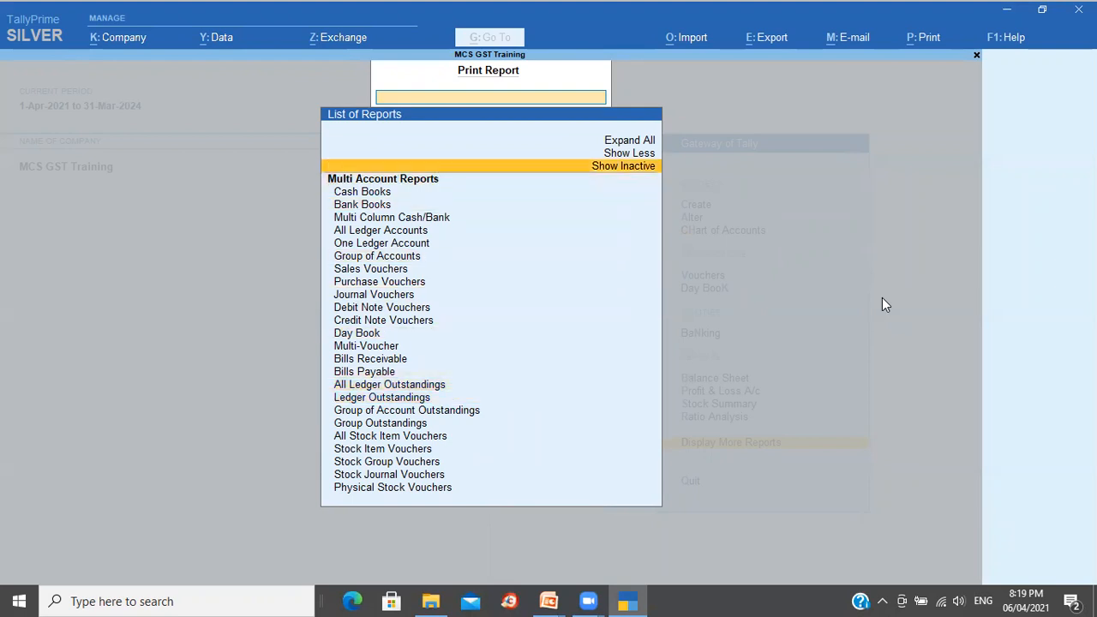
key("Return")
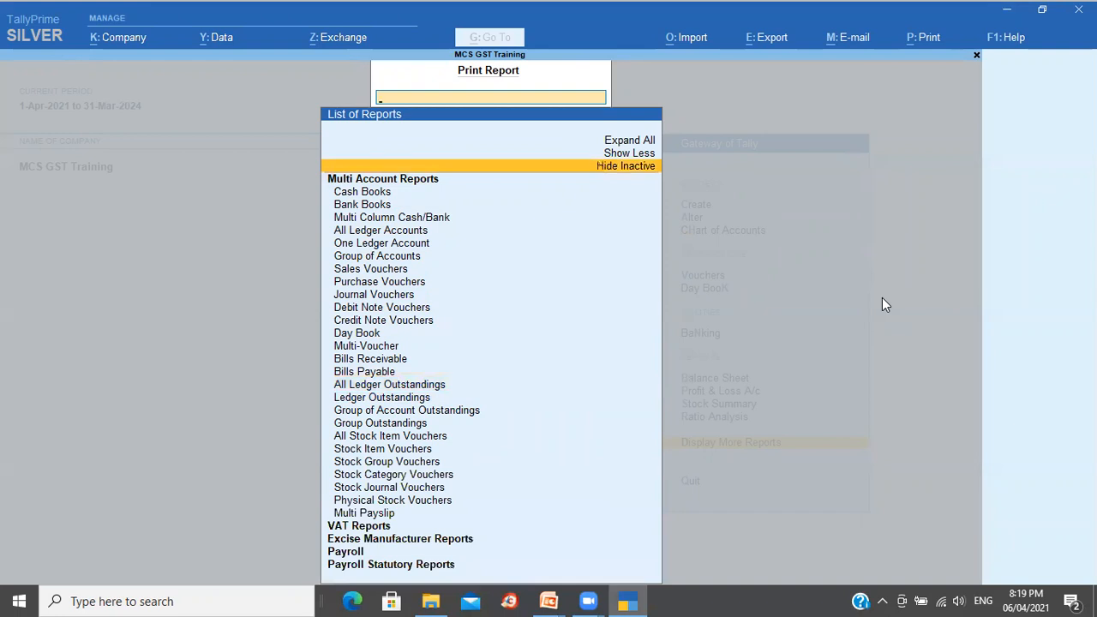
Step: Filter the report list by "Le" and choose Ledger Outstandings as the report to print
type("Le")
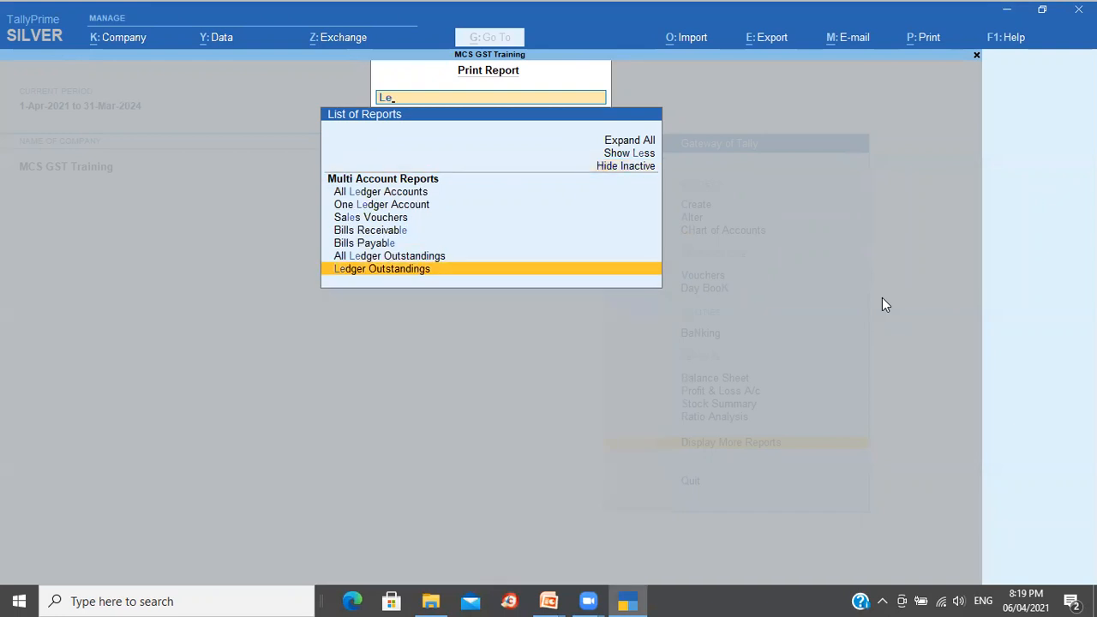
key("Up")
key("Up")
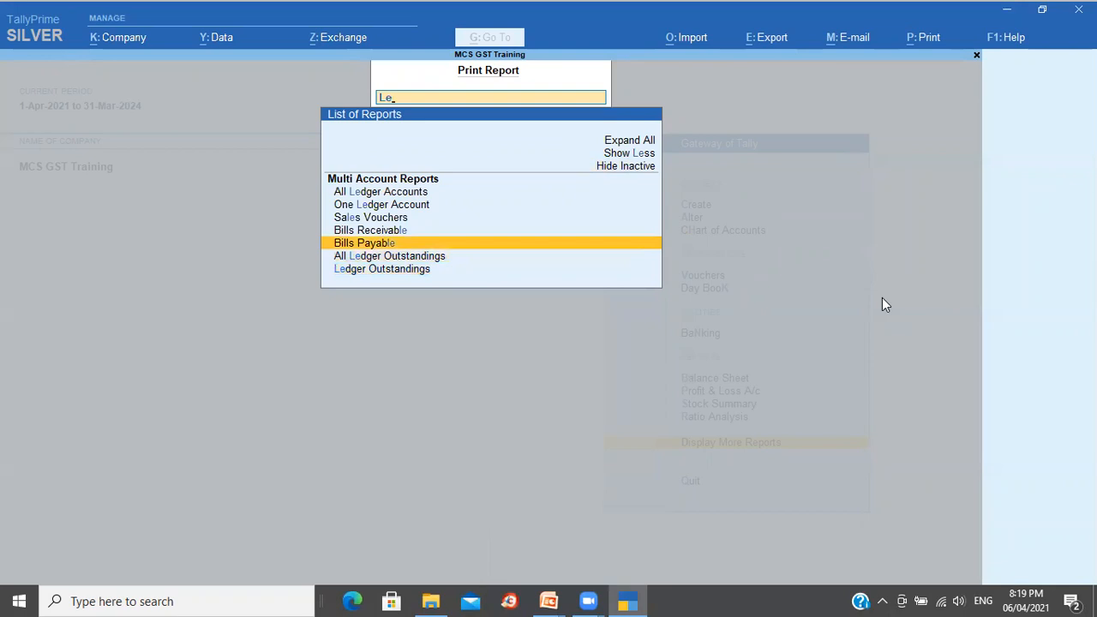
key("Up")
key("Down")
key("Down")
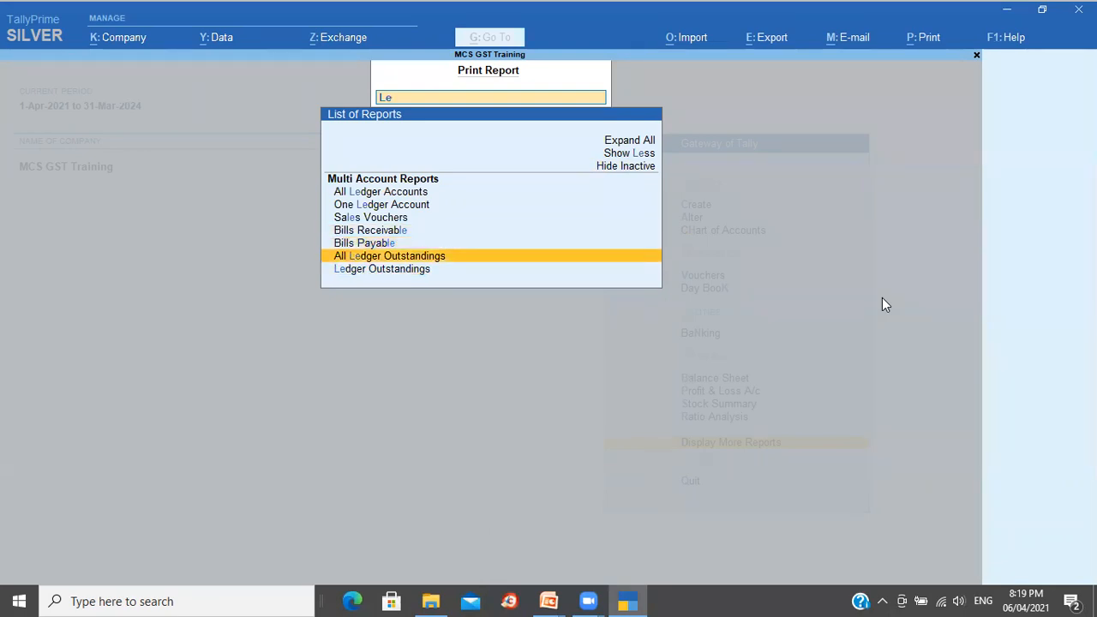
key("Down")
key("Return")
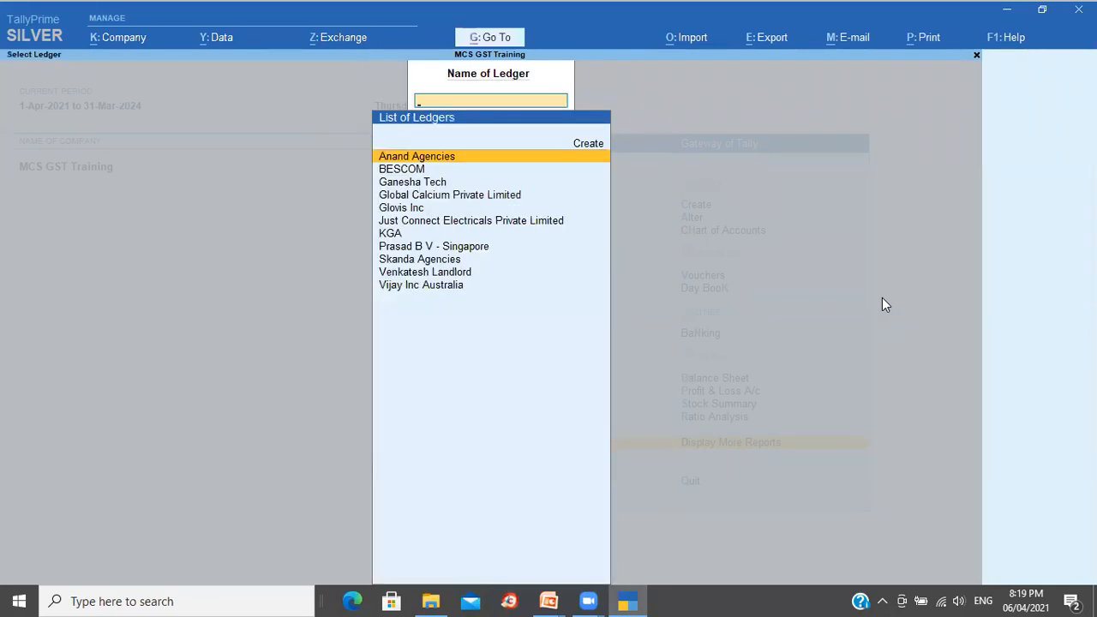
Step: Select Glovis Inc as the ledger for the outstandings printout
key("Down")
key("Down")
key("Down")
key("Down")
key("Return")
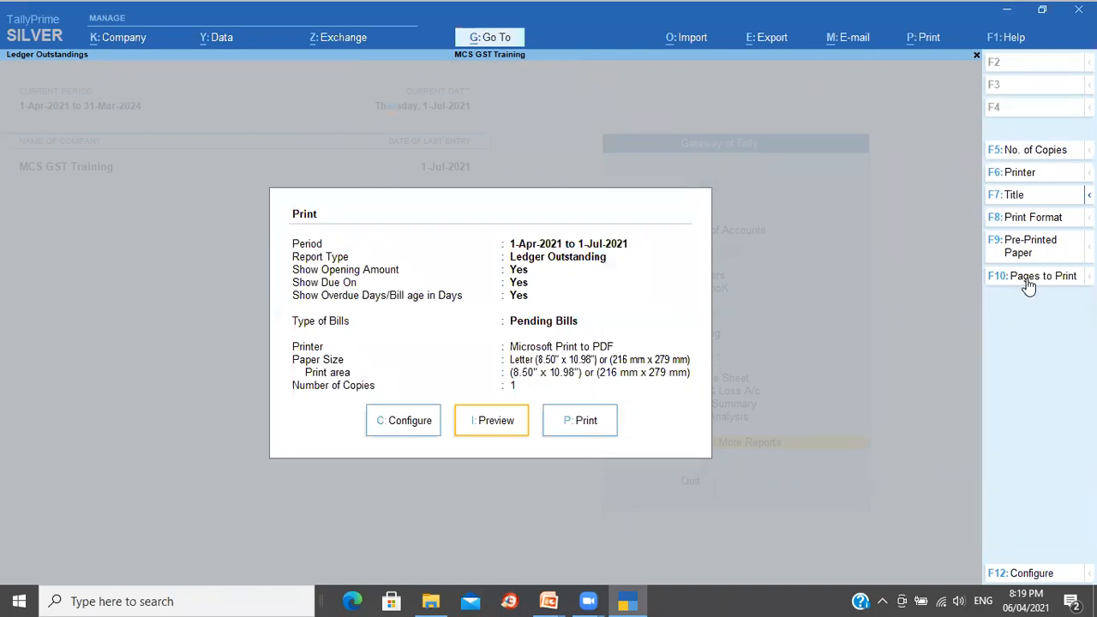
Step: Open the print configuration for the Ledger Outstandings report and expand it to the full list of options
left_click(406, 435)
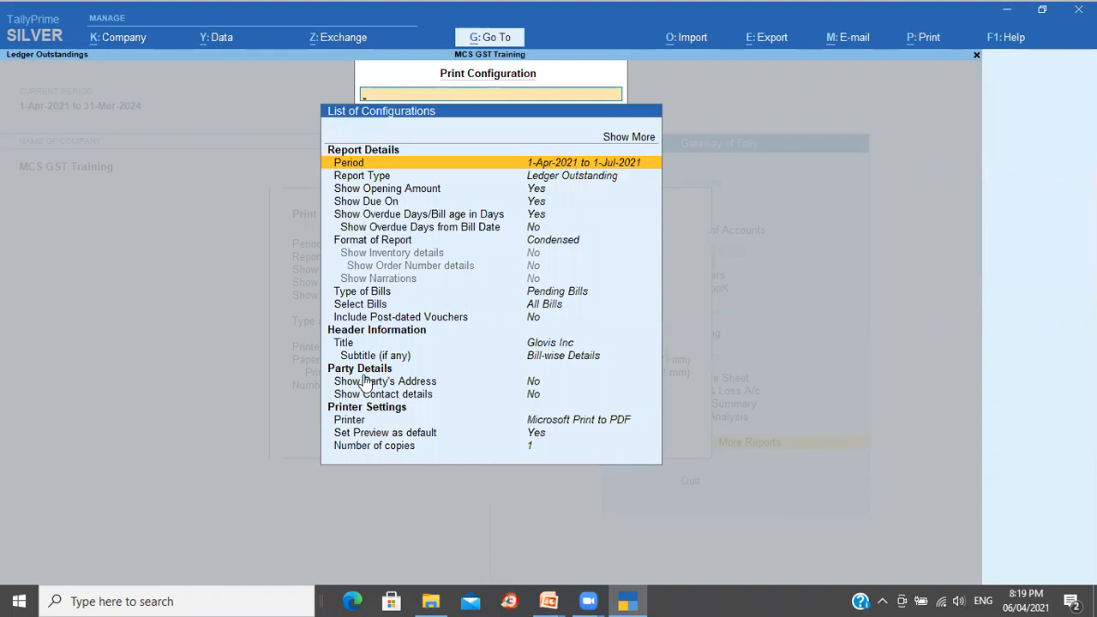
key("Up")
key("Return")
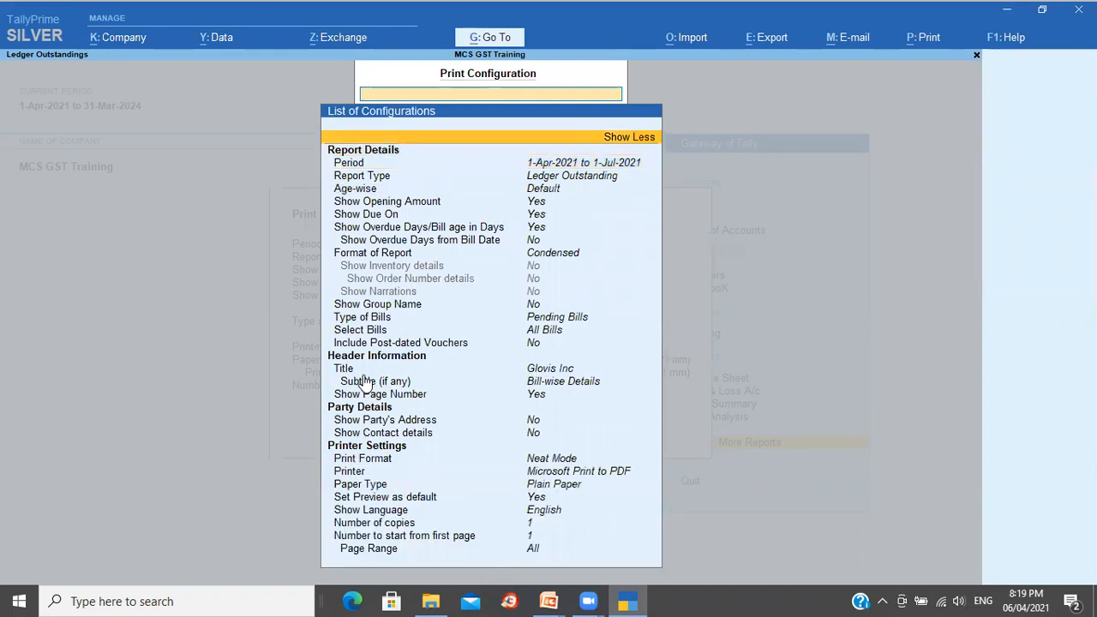
Step: Set the format of the outstandings report to Detailed
key("Down")
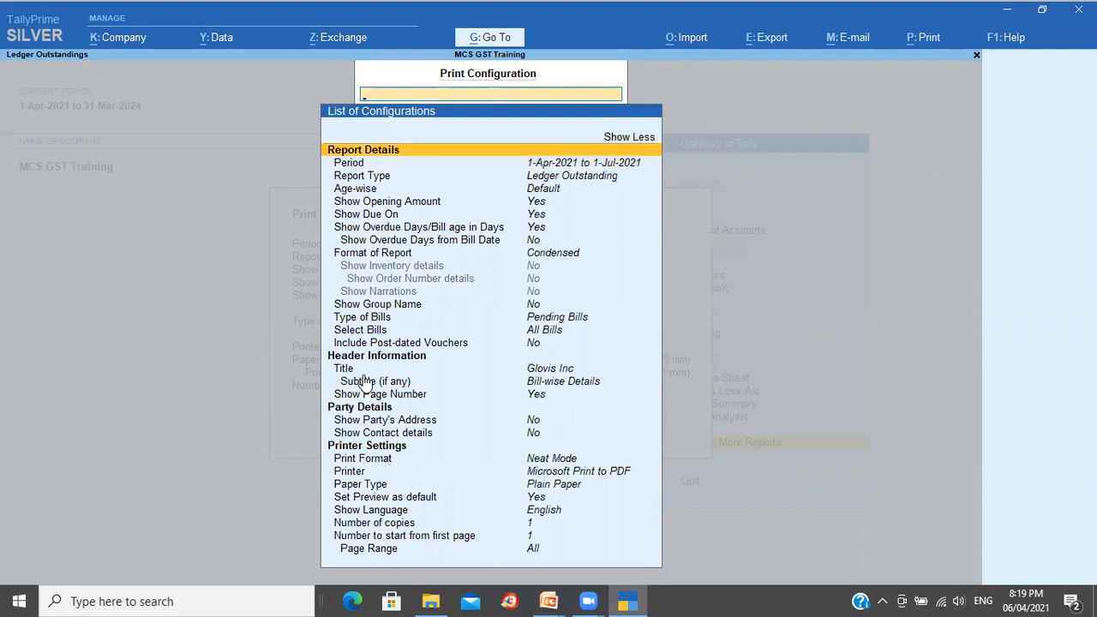
key("Down")
key("Down")
key("Down")
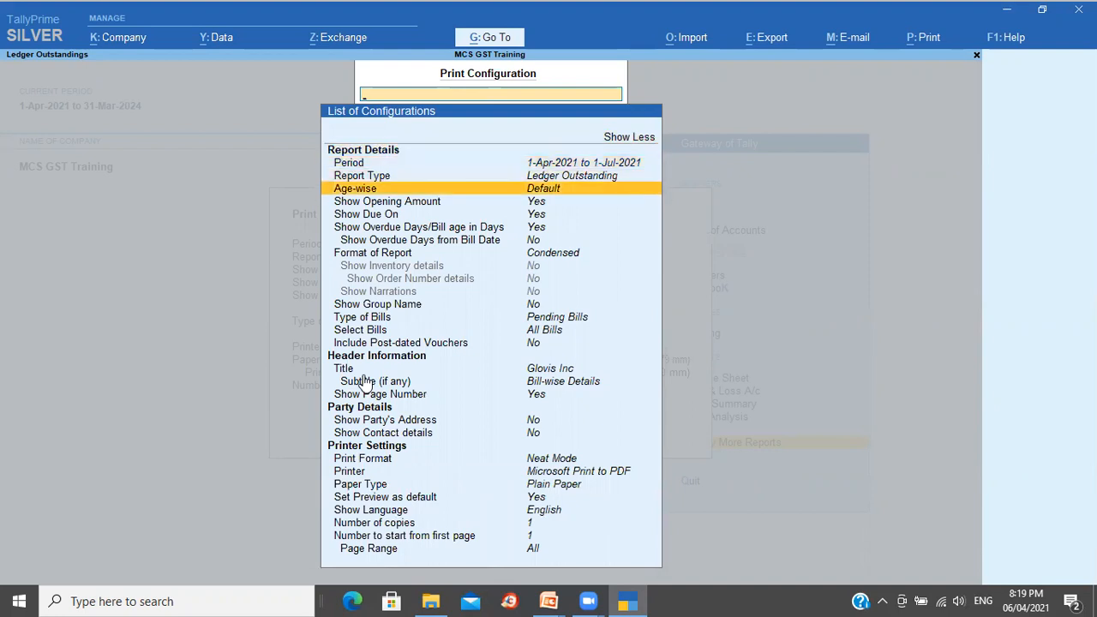
key("Down")
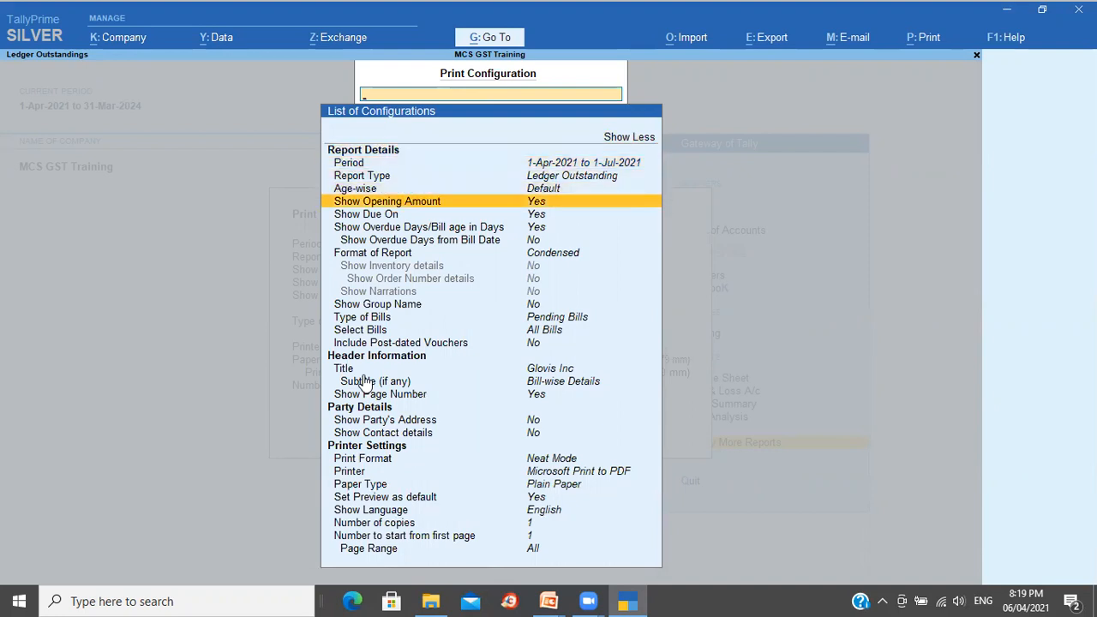
key("Down")
key("Down")
key("Down")
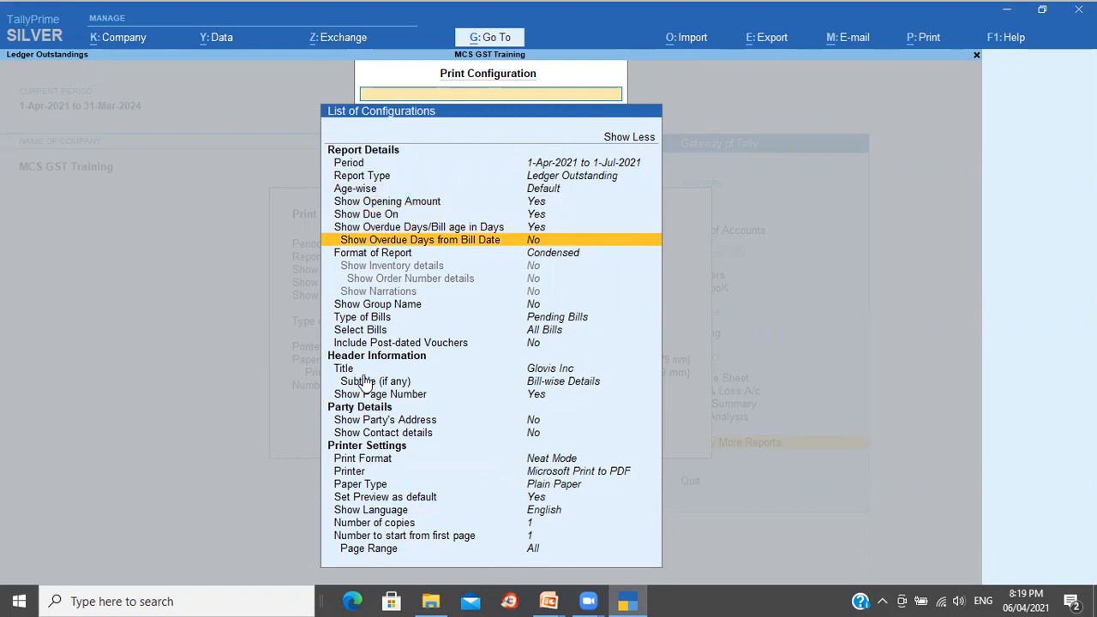
key("Down")
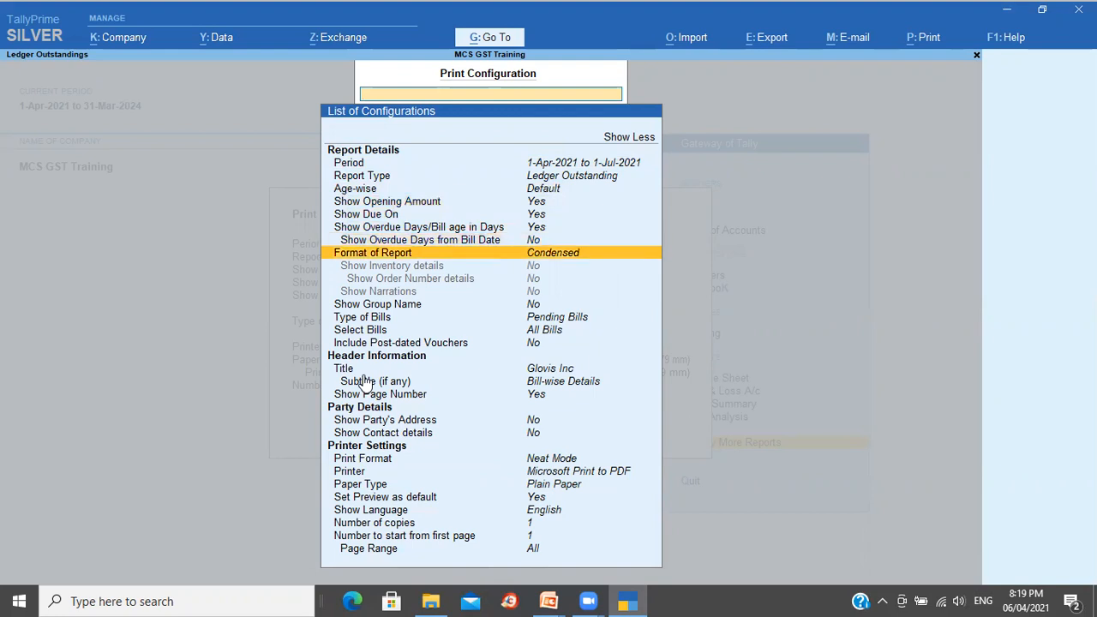
key("Return")
Step: Enable showing the group name in the printed report
key("Down")
key("Down")
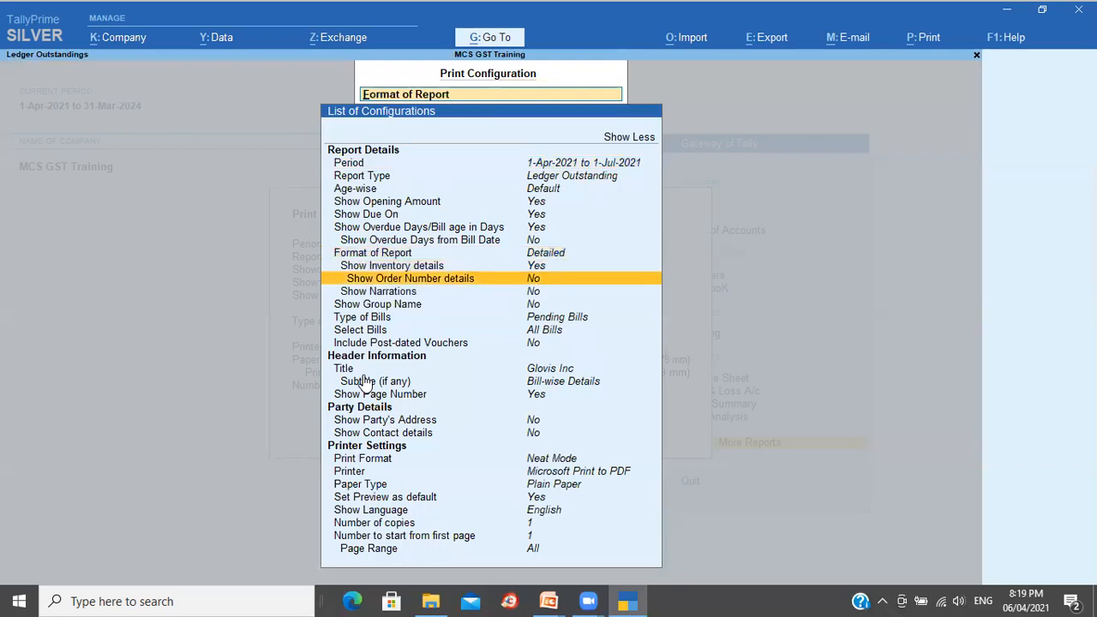
key("Down")
key("Down")
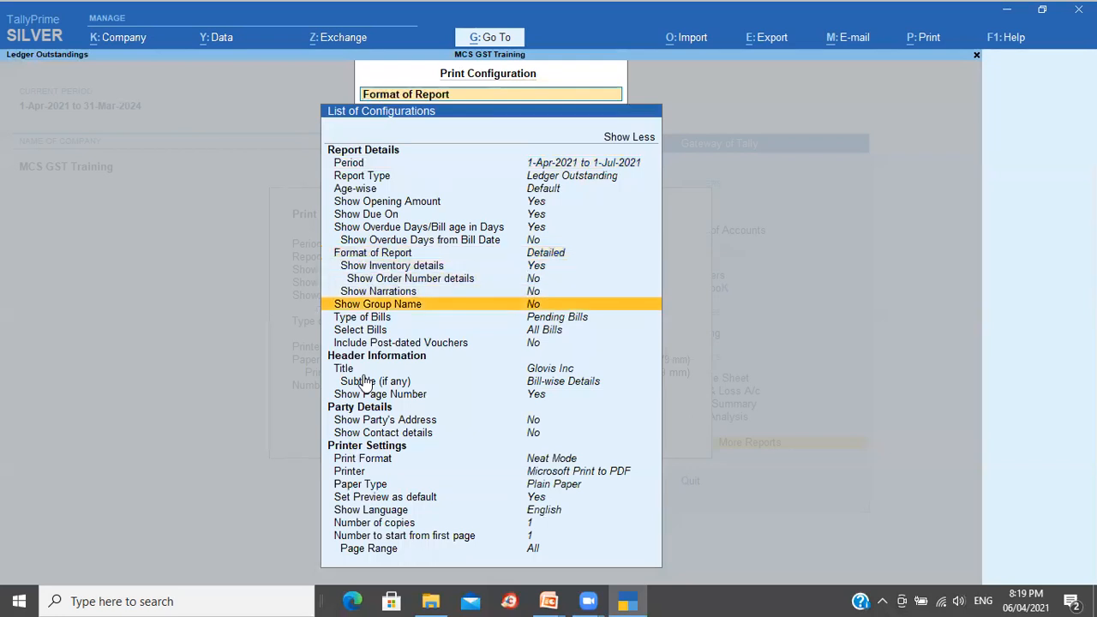
key("Return")
key("Down")
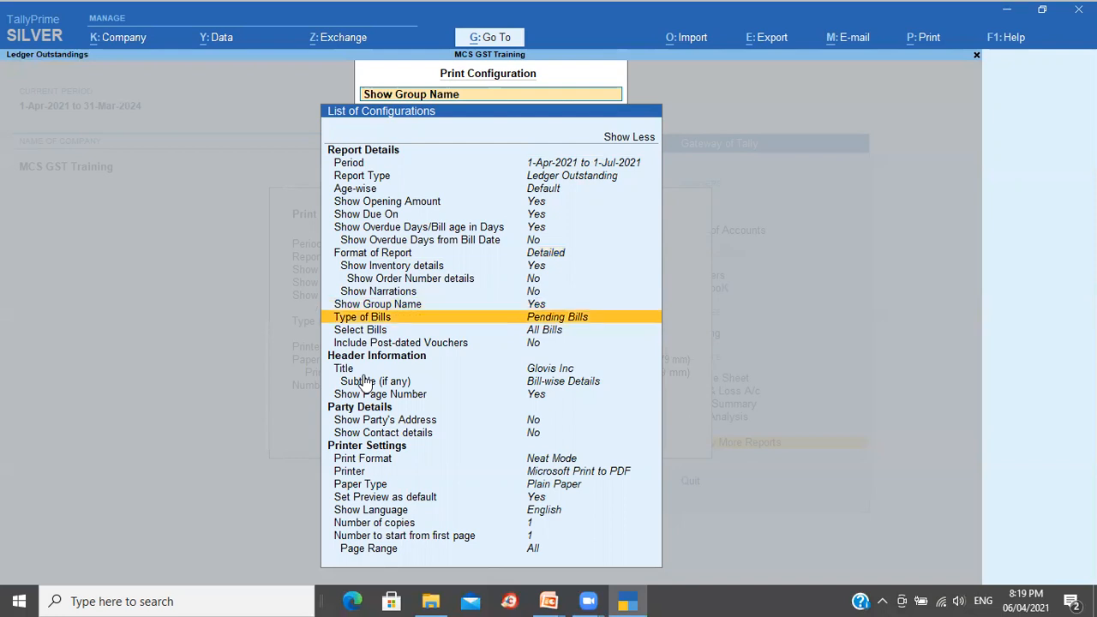
Step: Check the choices for which bills to select and keep All Bills
key("Down")
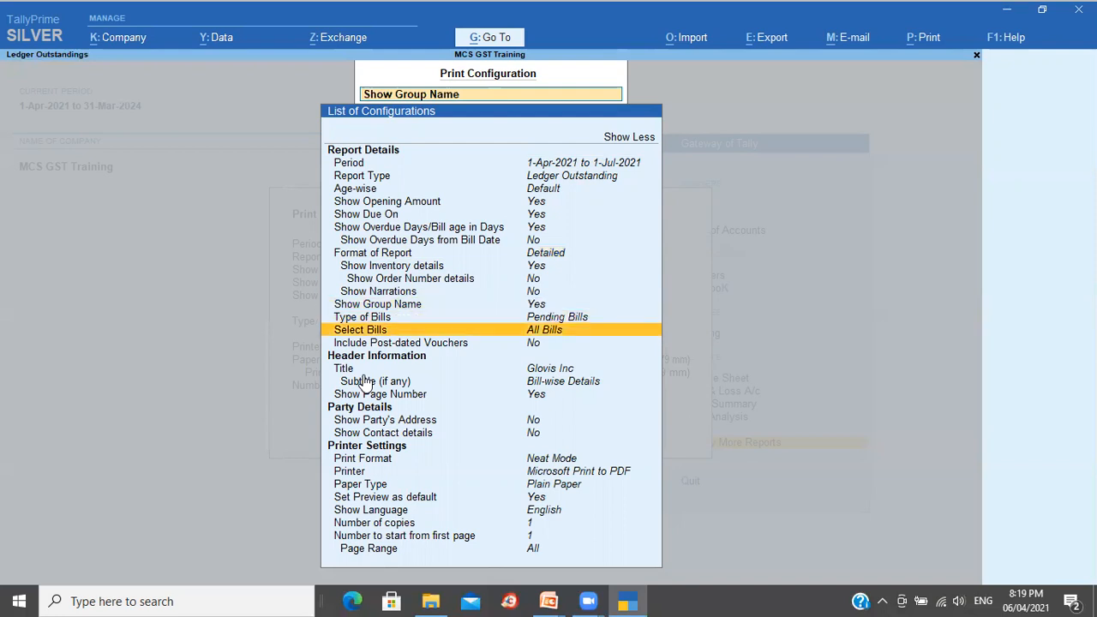
key("Return")
key("Down")
key("Up")
key("Return")
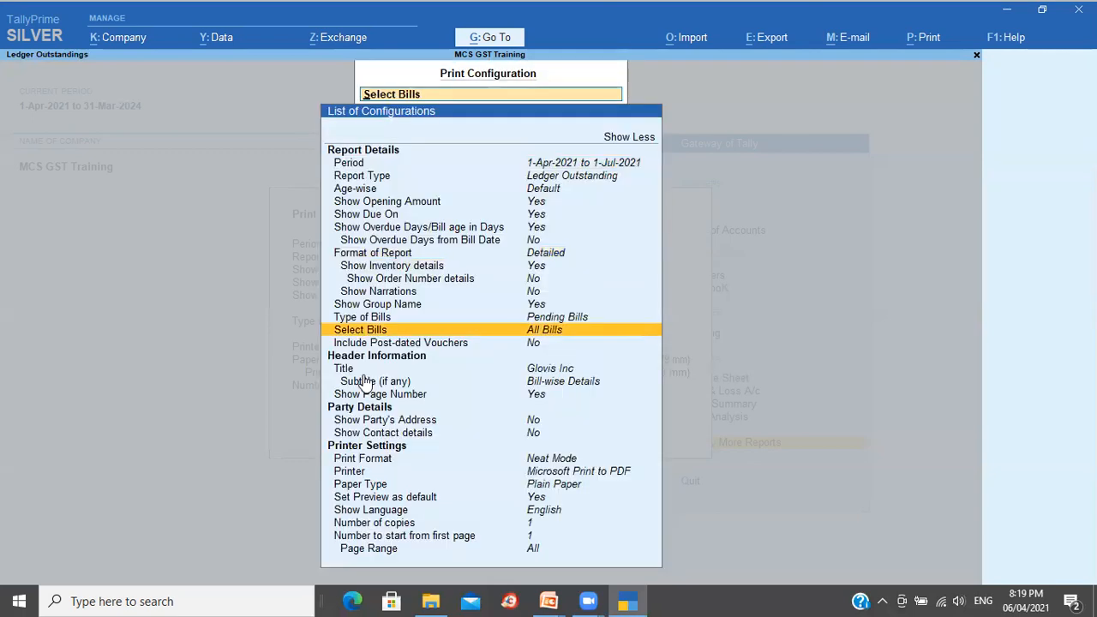
Step: Enable showing the party's address and contact details in the printout
key("Down")
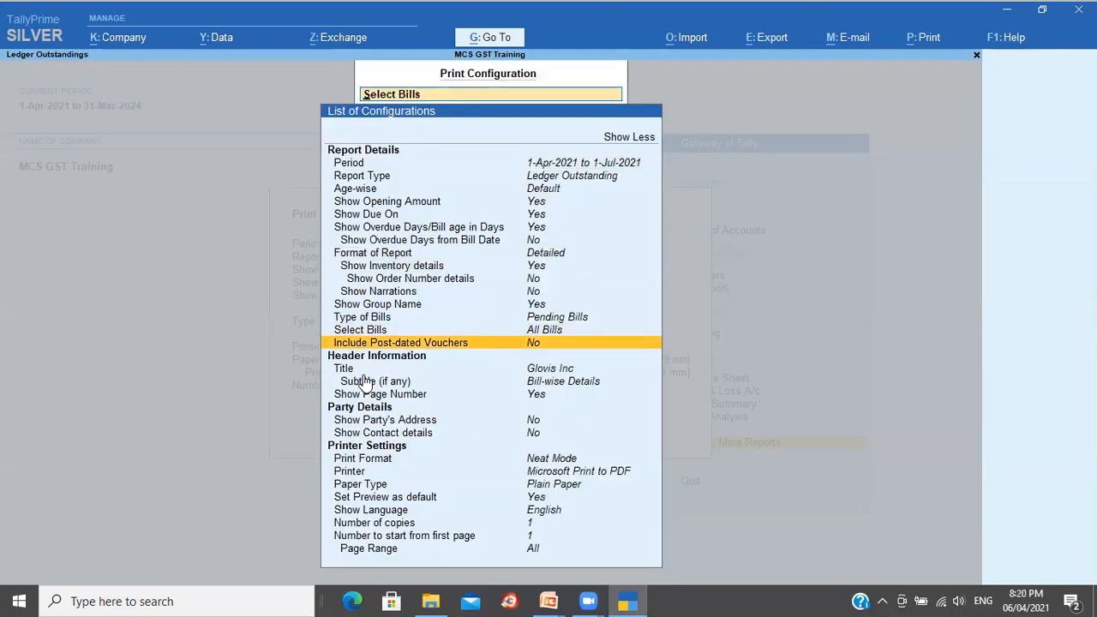
key("Down")
key("Down")
key("Down")
key("Down")
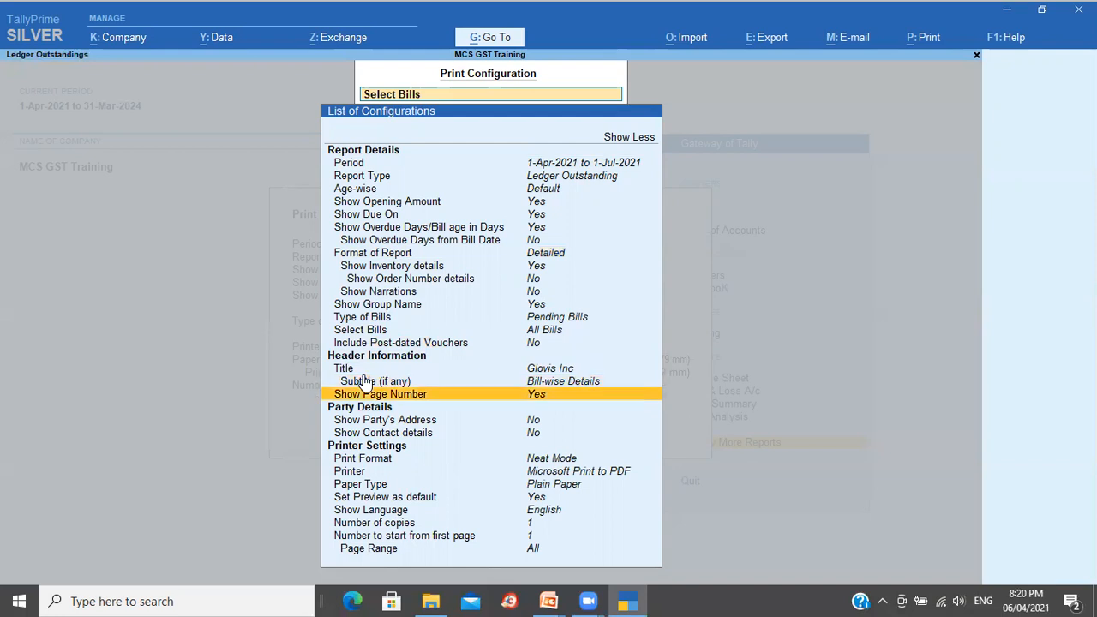
key("Return")
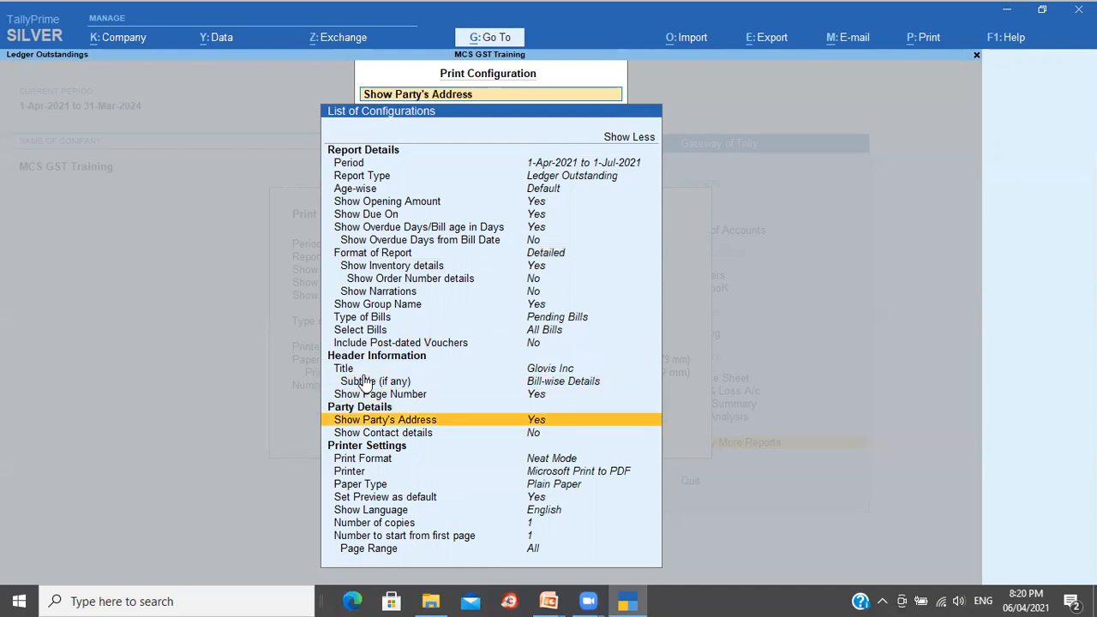
key("Down")
key("Return")
Step: Examine the printer settings from print format down to page range, and close the print configuration
key("Down")
key("Down")
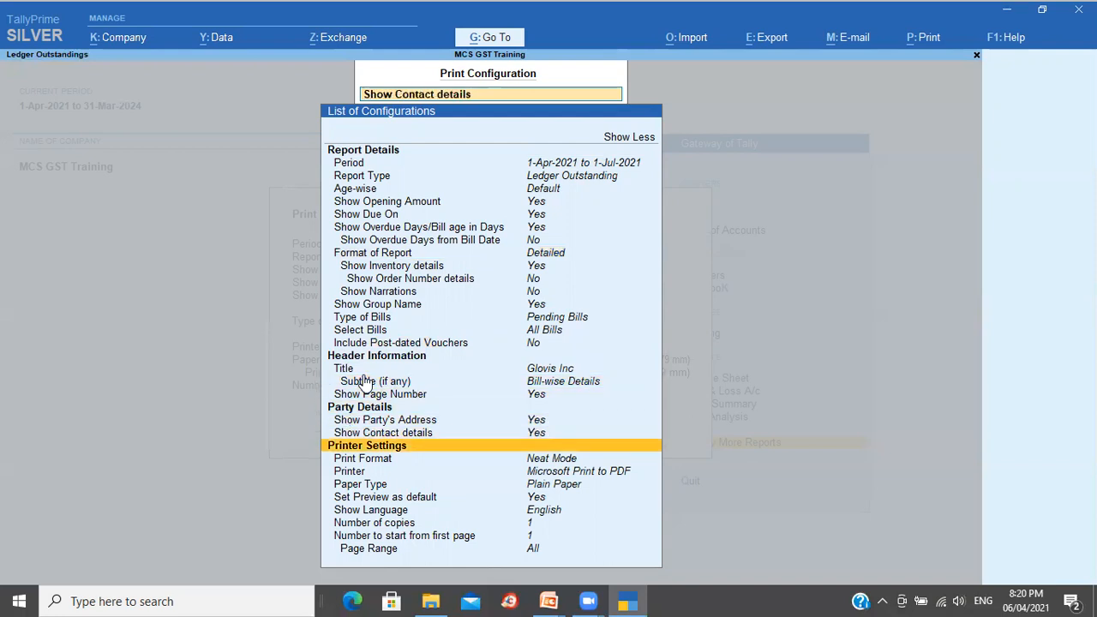
key("Down")
key("Down")
key("Down")
key("Down")
key("Down")
key("Down")
key("Down")
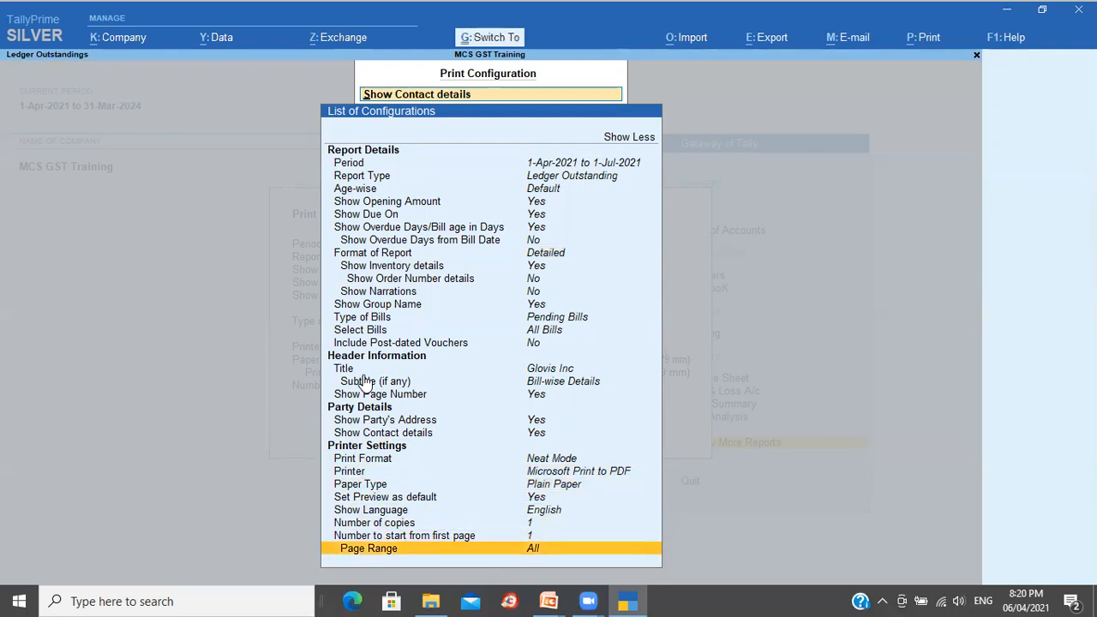
key("Escape")
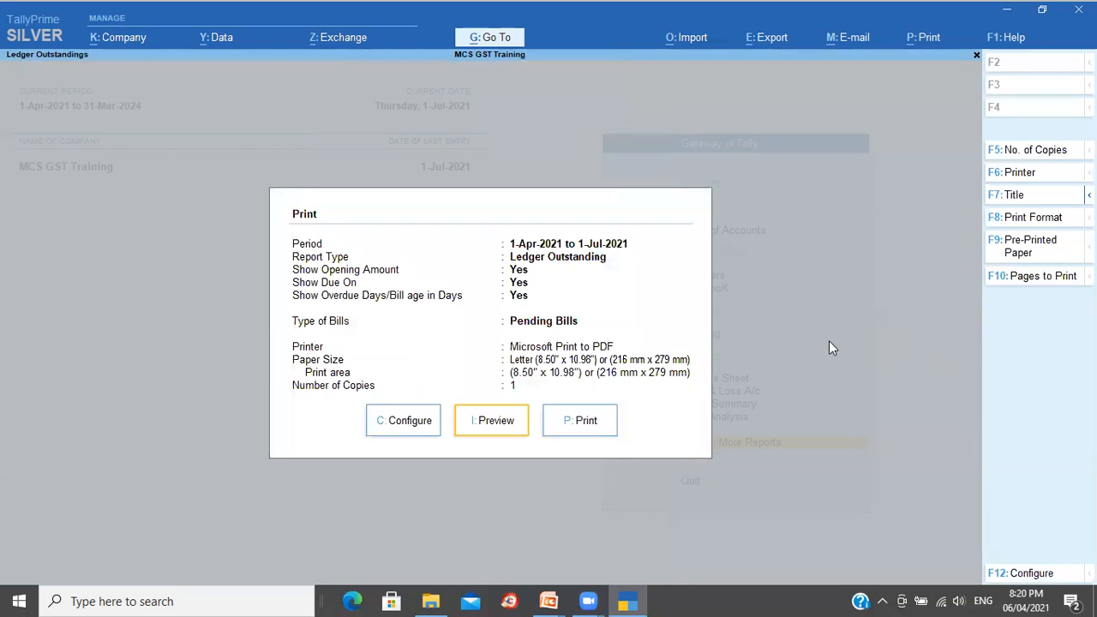
Step: Set the type of bills in the print configuration to All Bills
left_click(409, 421)
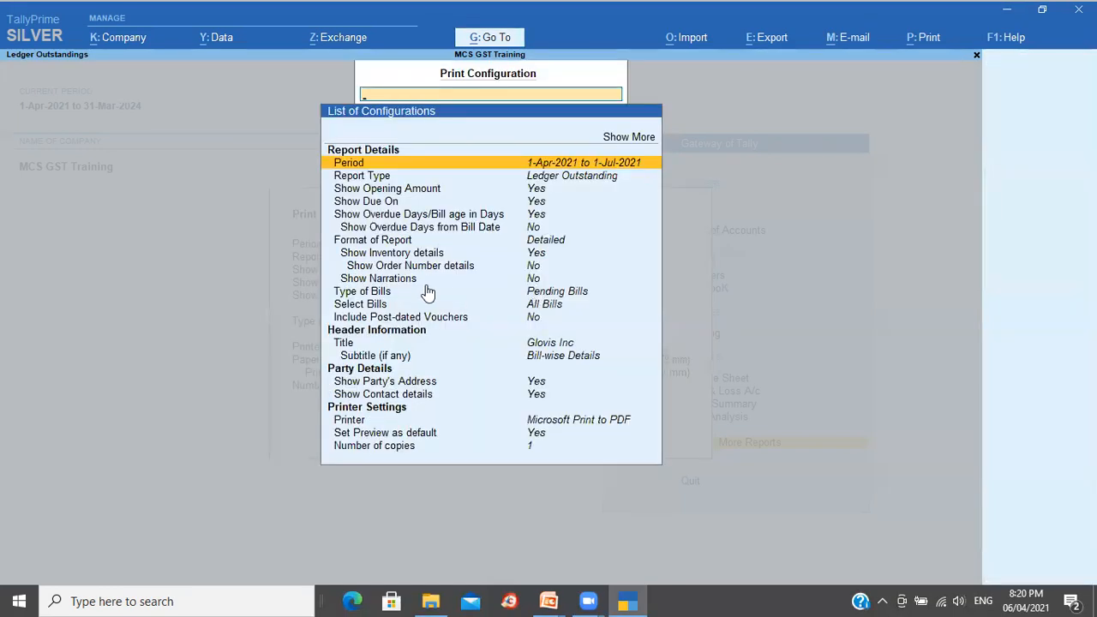
left_click(542, 294)
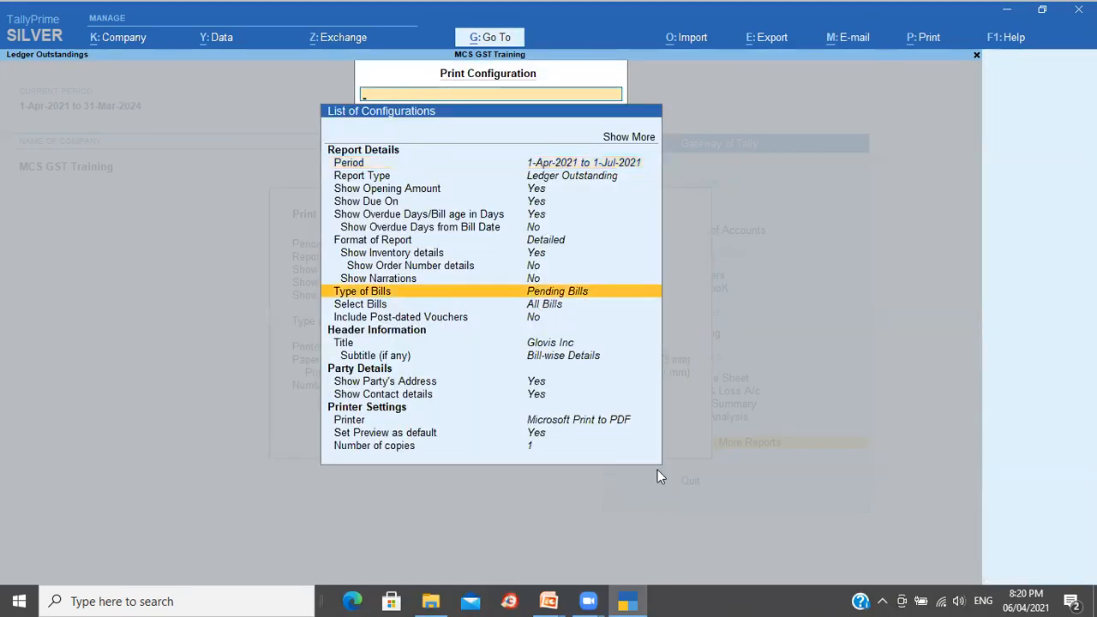
key("Return")
key("Up")
key("Up")
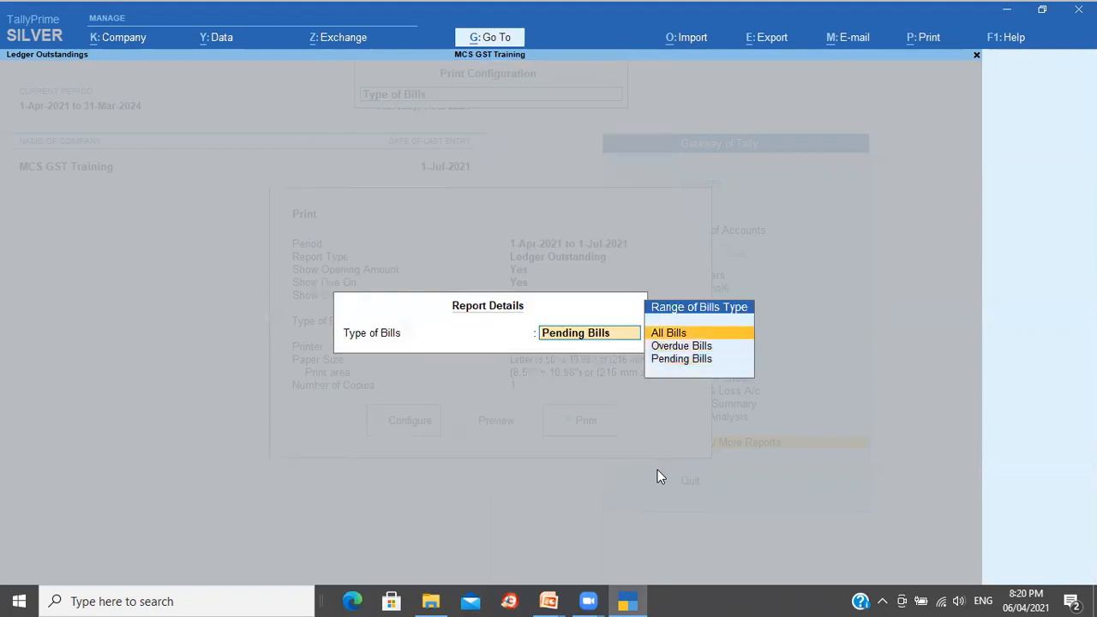
key("Return")
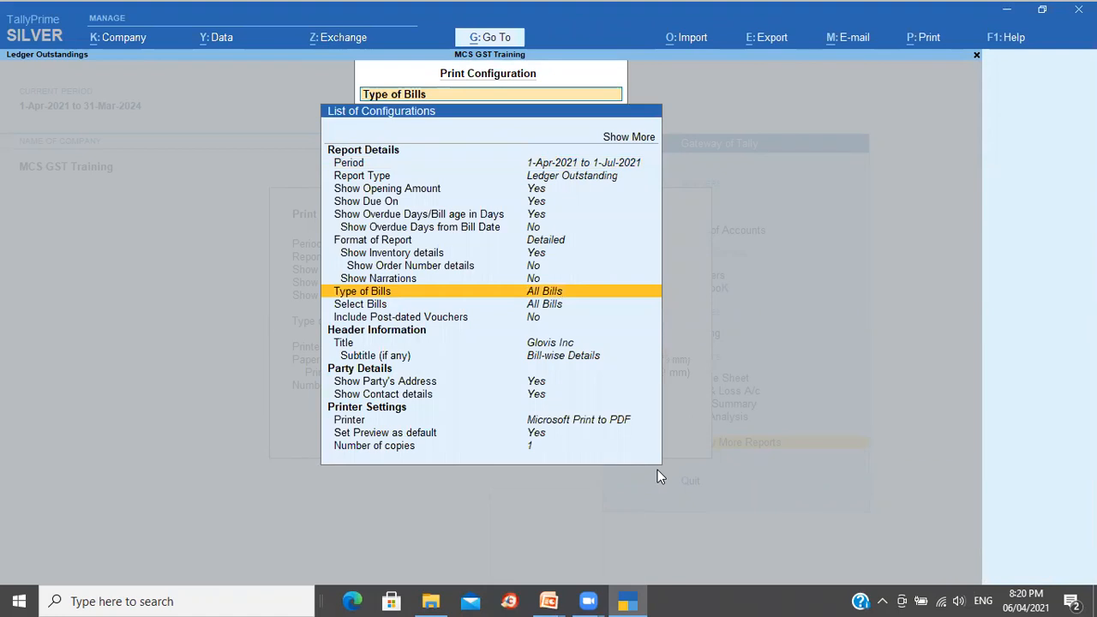
key("Escape")
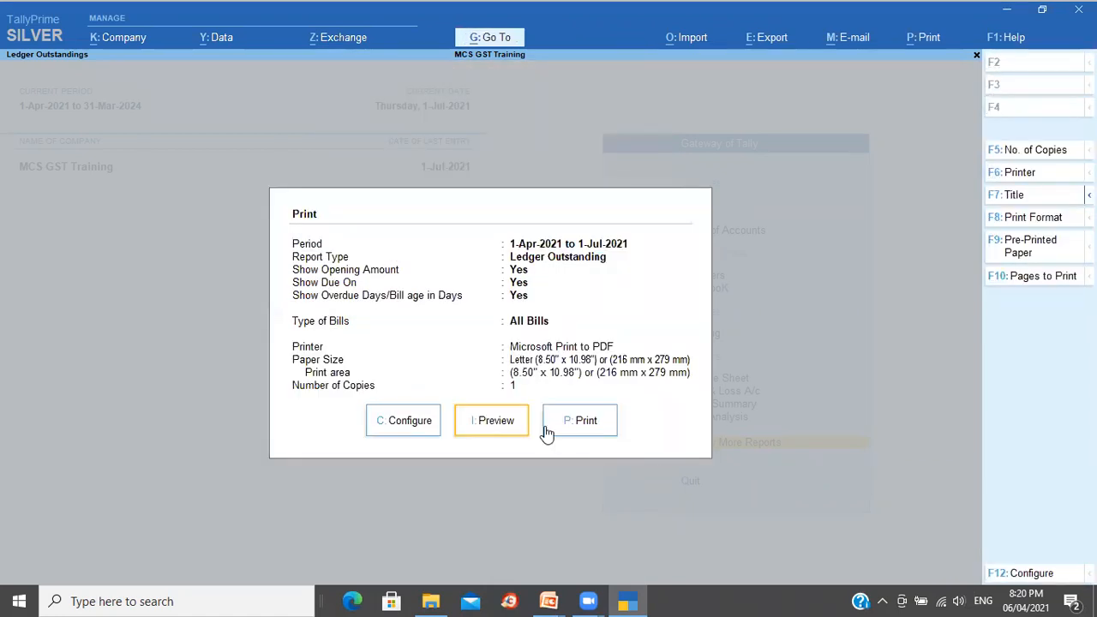
Step: Preview the Glovis Inc printout at enlarged size and examine its header, bill-wise item details, payments and totals
left_click(493, 424)
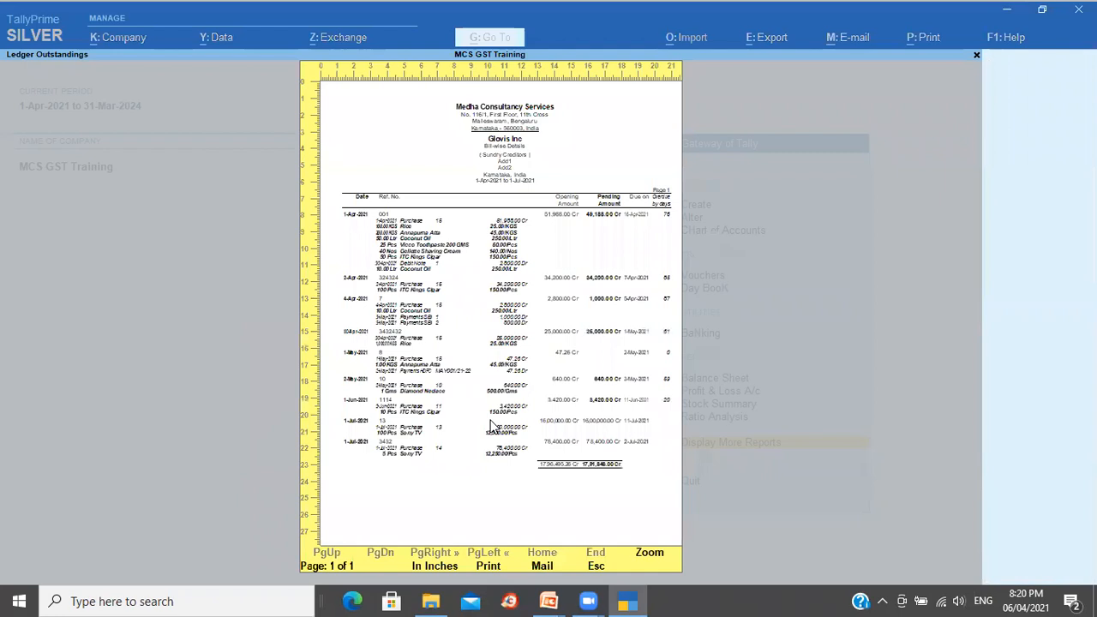
left_click(492, 424)
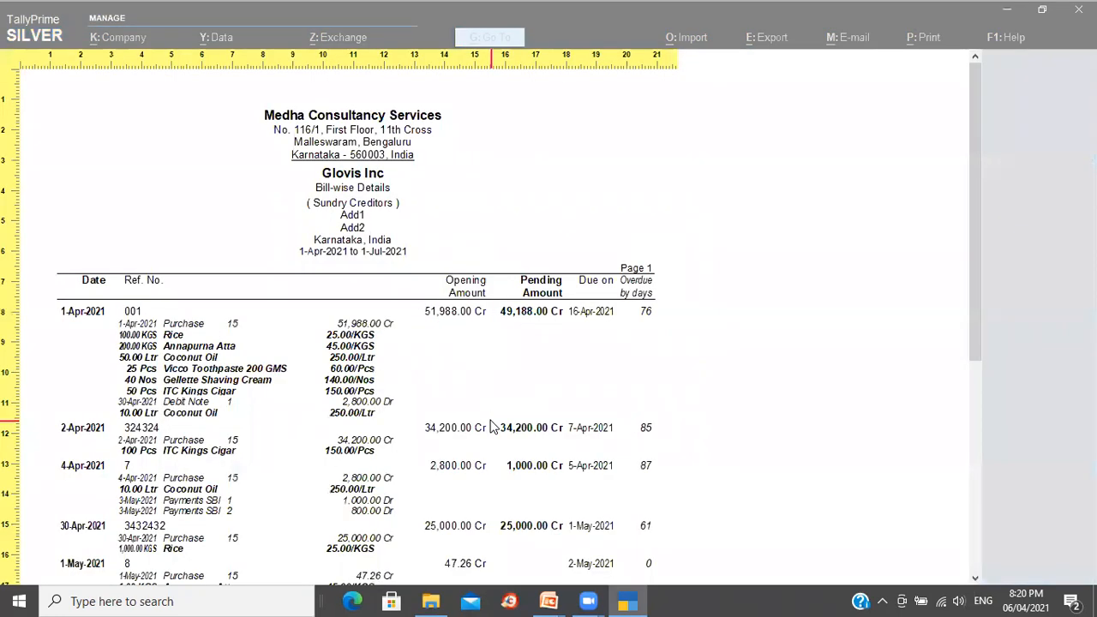
scroll(492, 426, "down", 3)
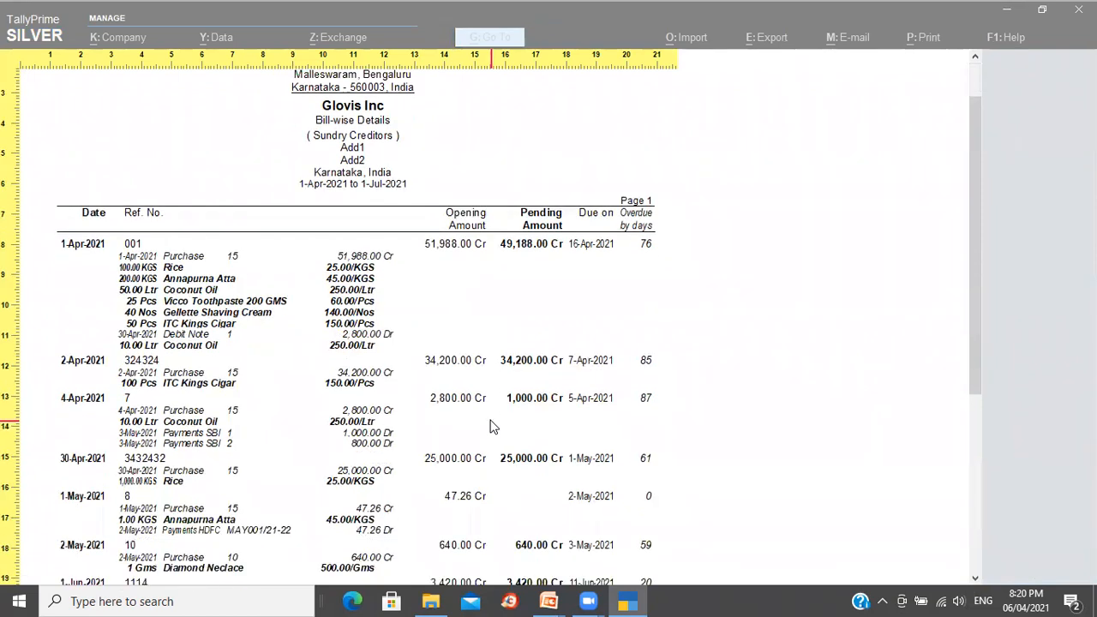
scroll(492, 426, "down", 1)
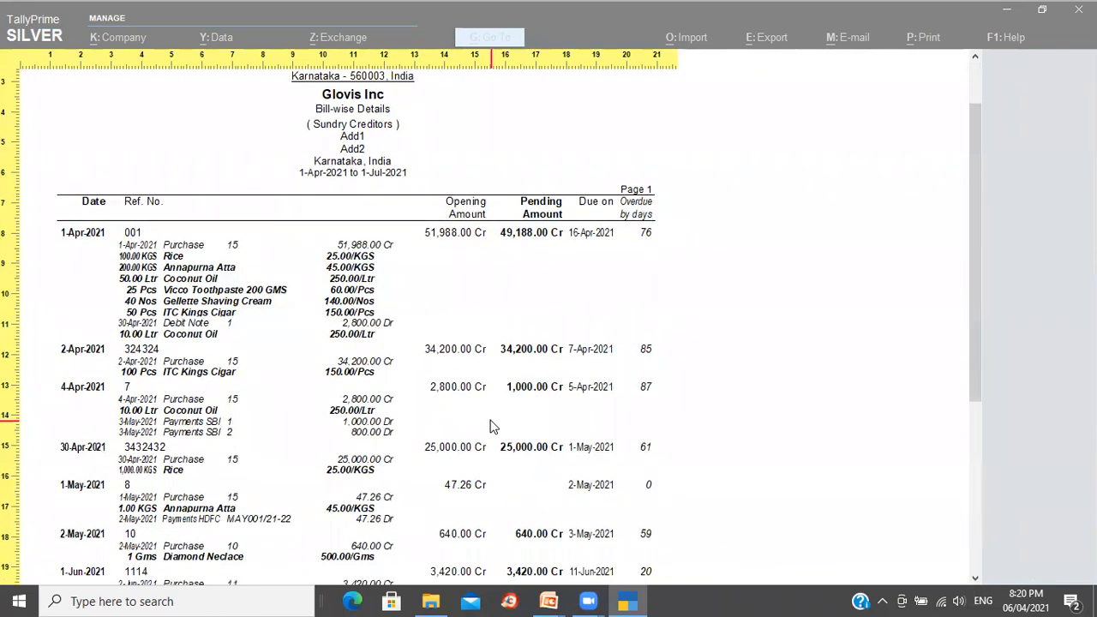
scroll(492, 426, "down", 3)
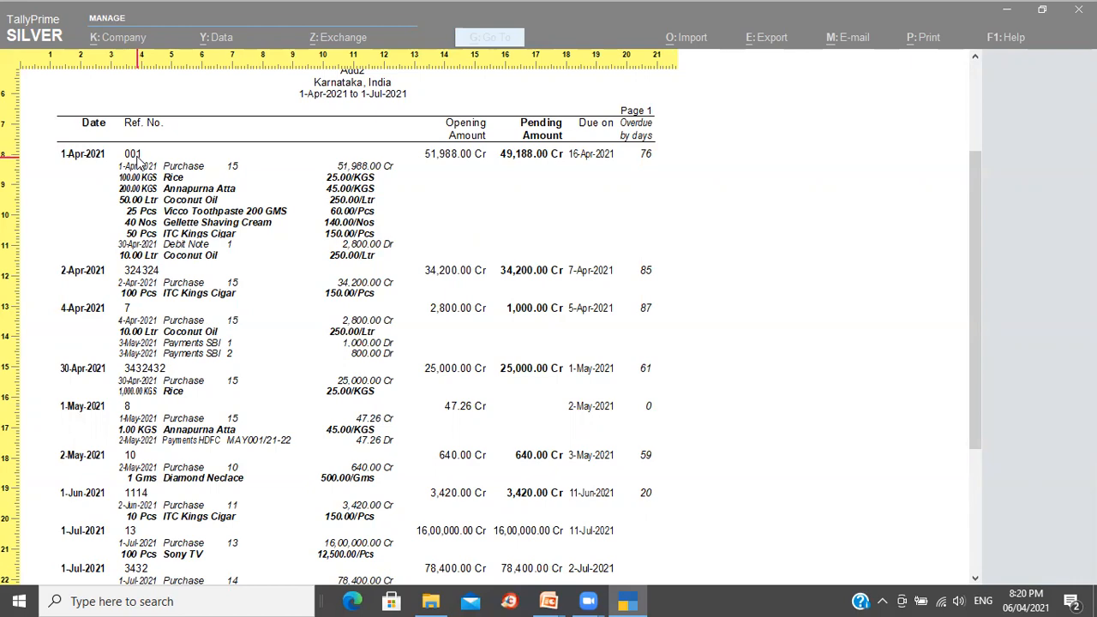
scroll(136, 162, "down", 5)
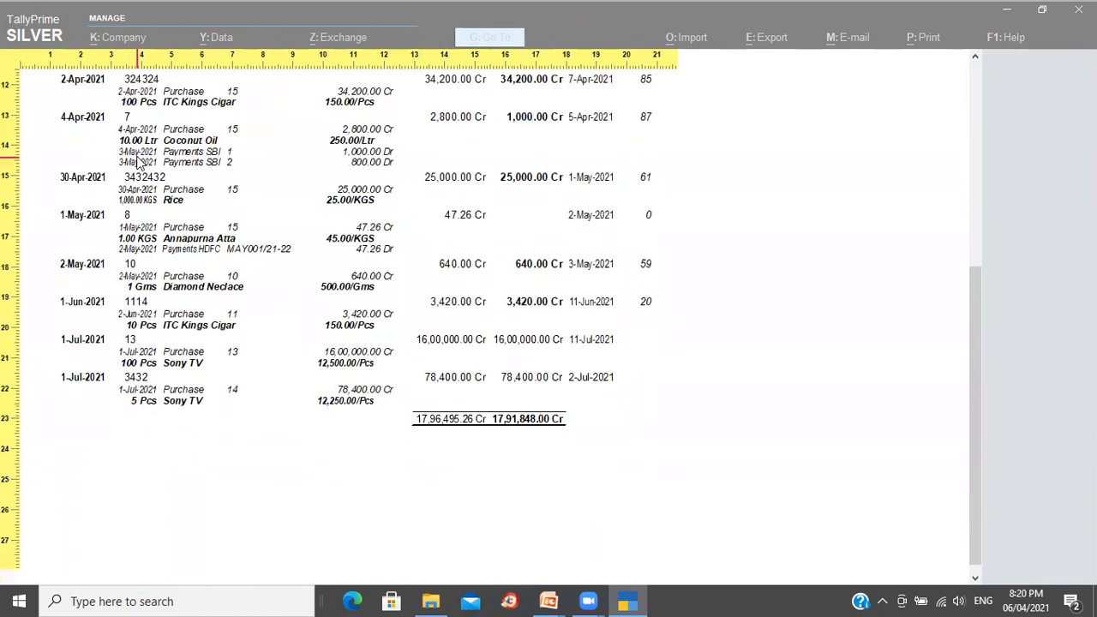
scroll(137, 162, "up", 9)
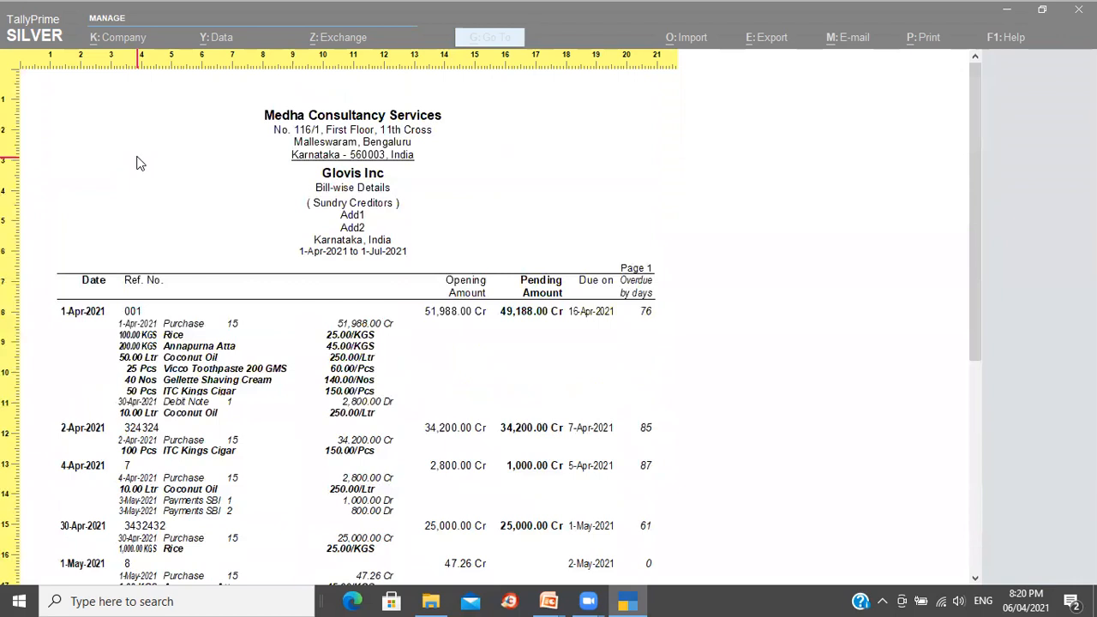
scroll(136, 162, "down", 9)
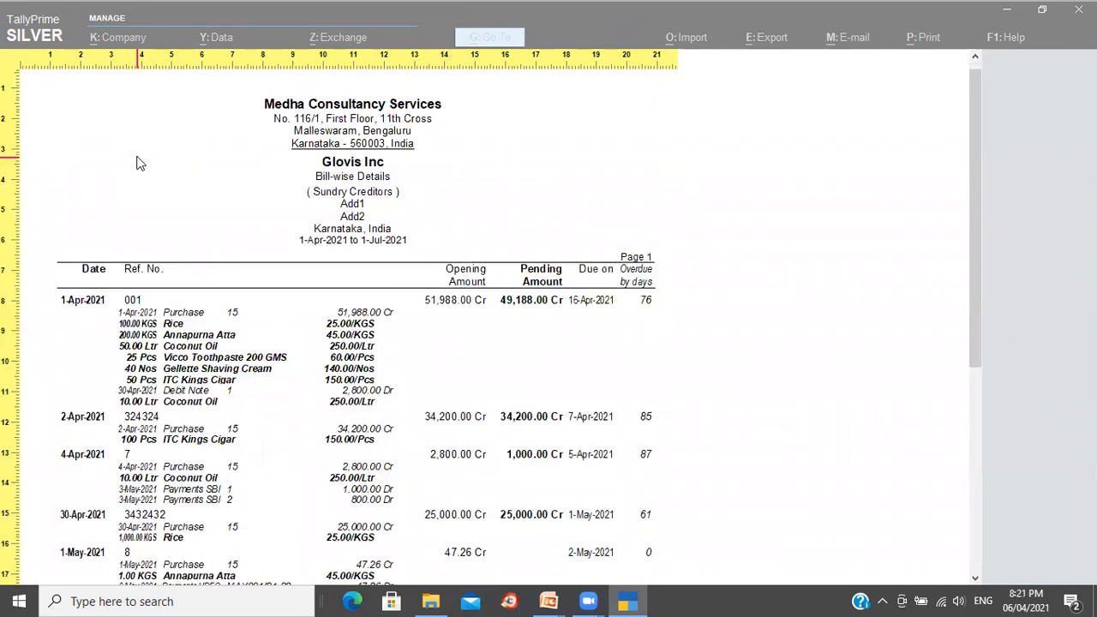
scroll(136, 162, "down", 1)
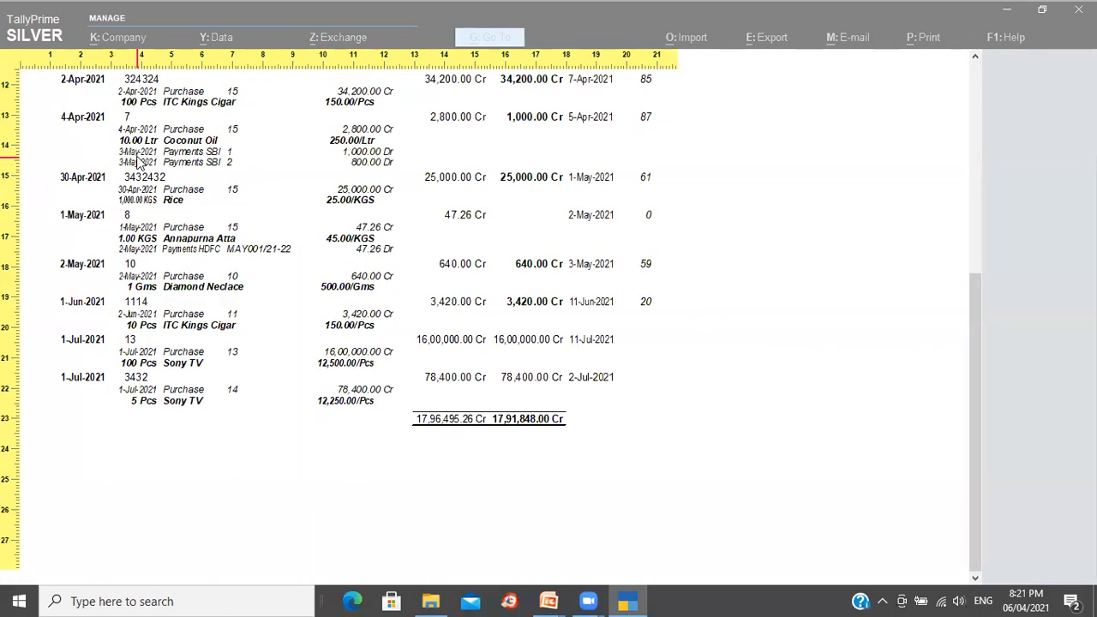
Step: Close the print preview and the print dialogs to return to the Gateway of Tally
key("Escape")
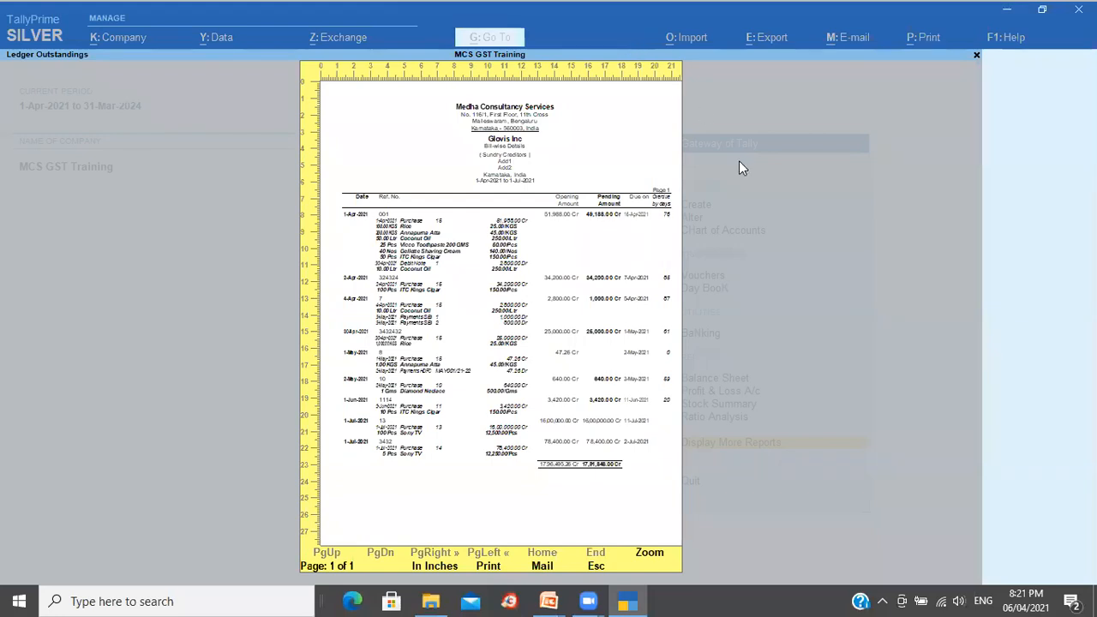
key("Escape")
key("Escape")
key("Escape")
key("Escape")
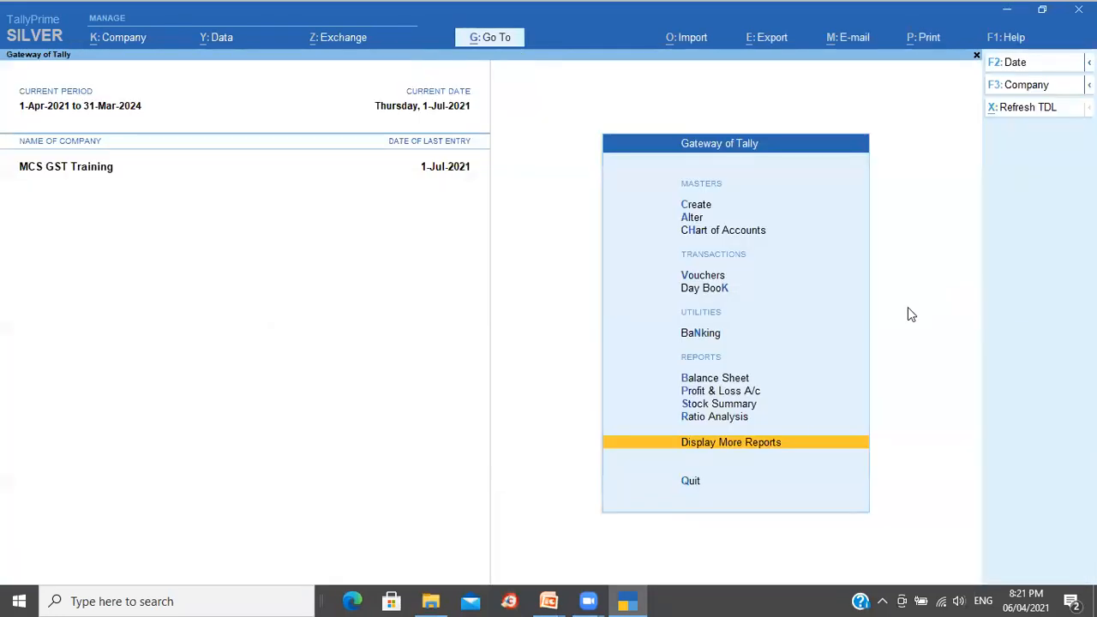
left_click(681, 576)
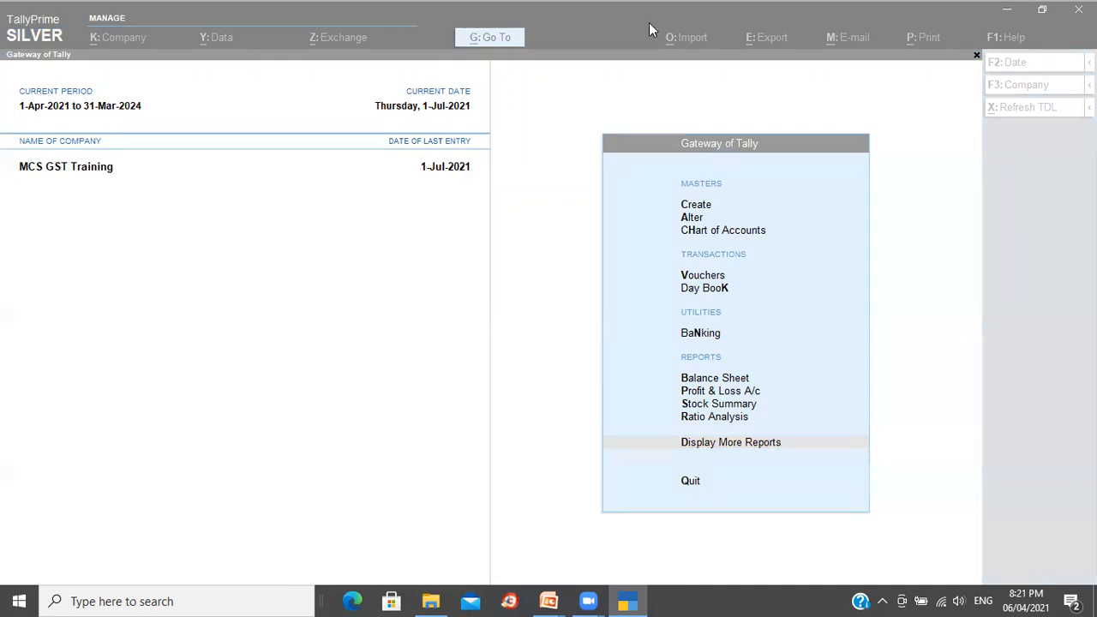
left_click(601, 20)
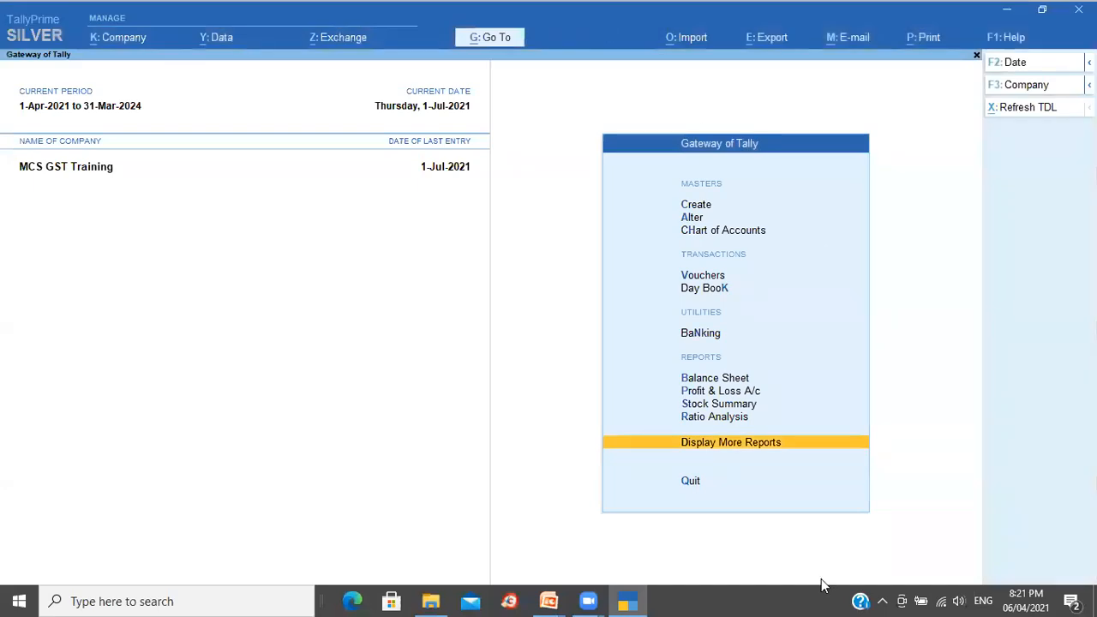